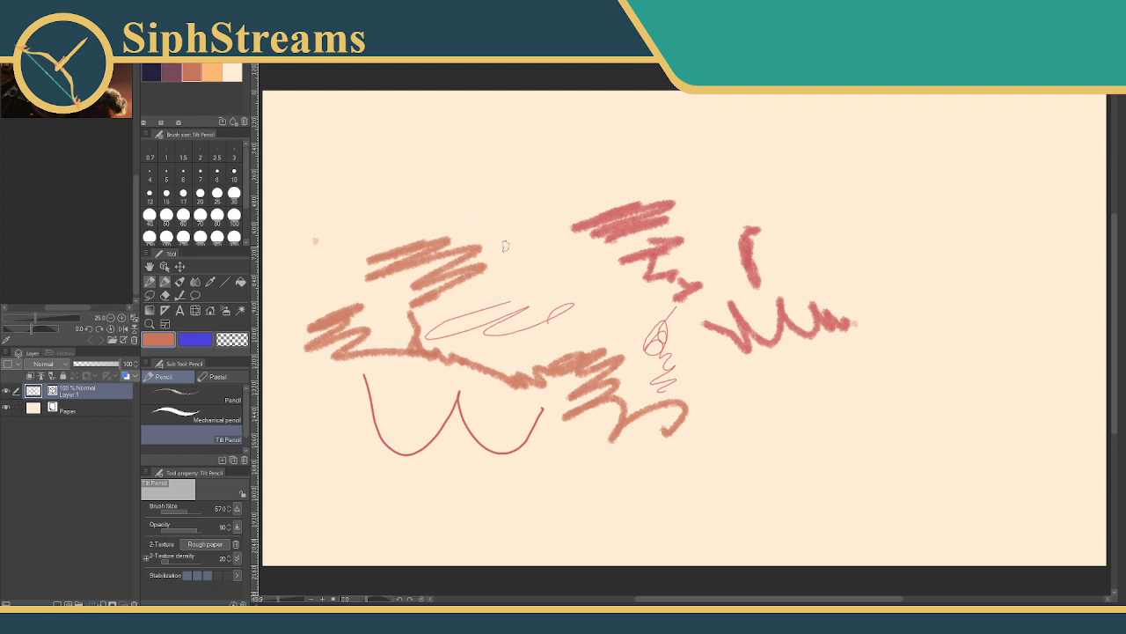
# - Examine the Tilt Pencil's brush size dynamics, and lower the pen pressure minimum value in its opacity dynamics
pyautogui.click(237, 508)
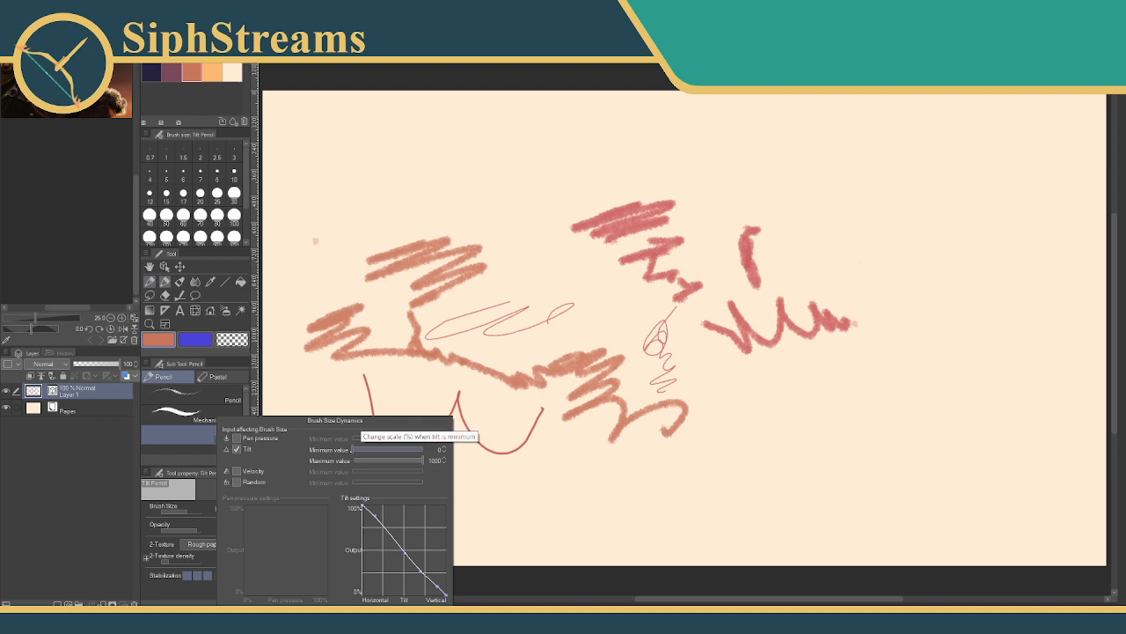
pyautogui.click(208, 519)
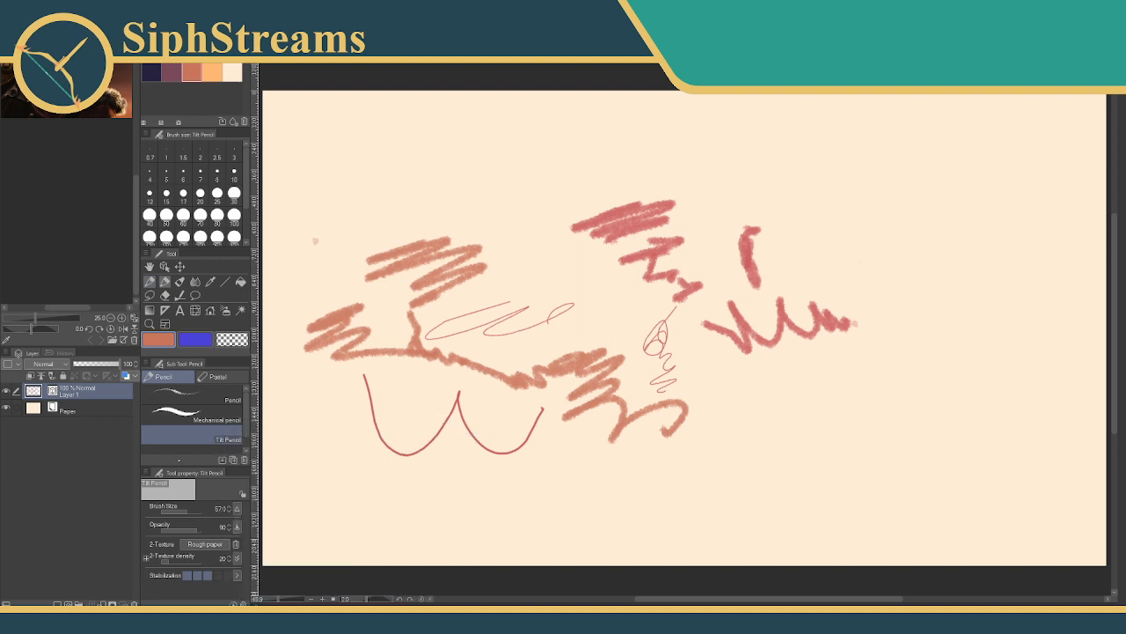
pyautogui.click(237, 526)
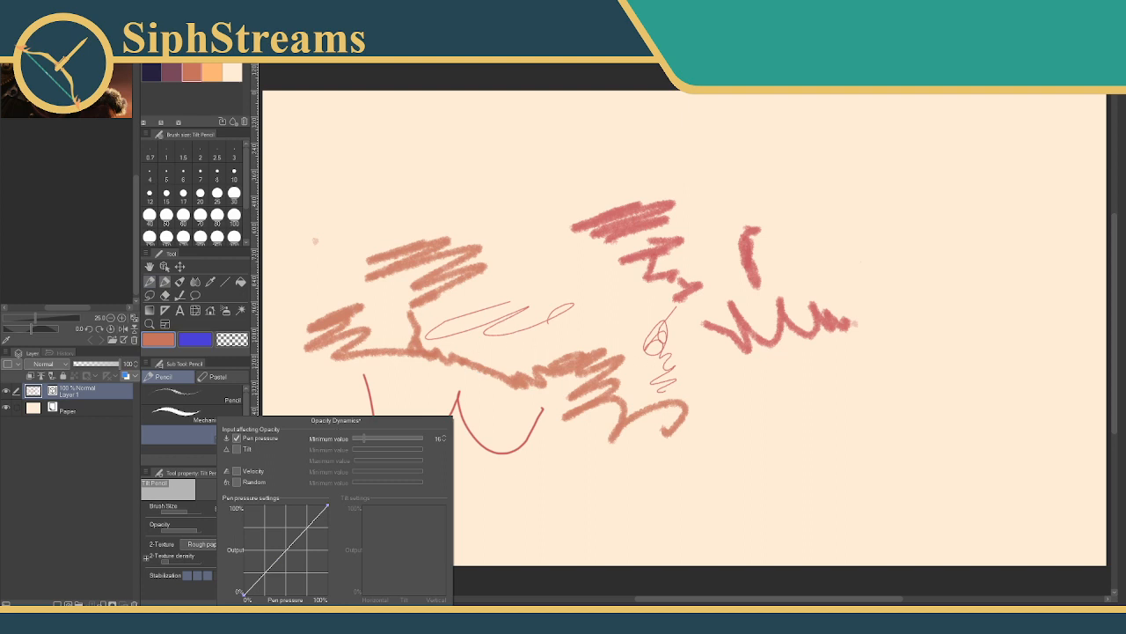
pyautogui.moveTo(365, 438); pyautogui.dragTo(335, 438)
pyautogui.click(55, 495)
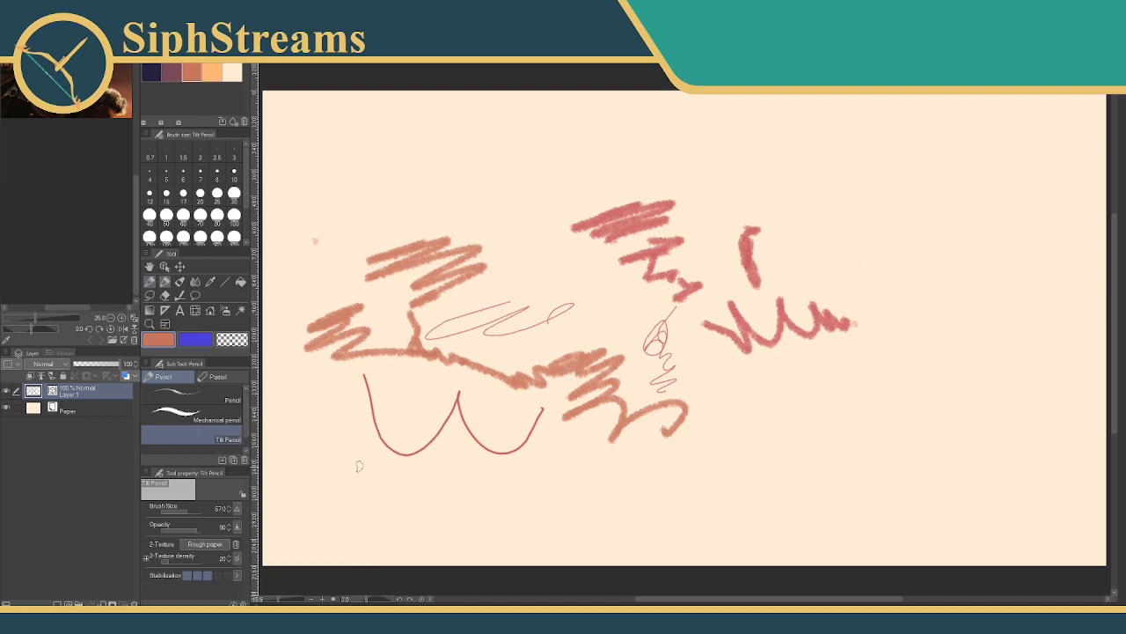
# - Draw a test curve with the Mechanical pencil and several sweeping test strokes with the Pencil at size 50
pyautogui.click(191, 414)
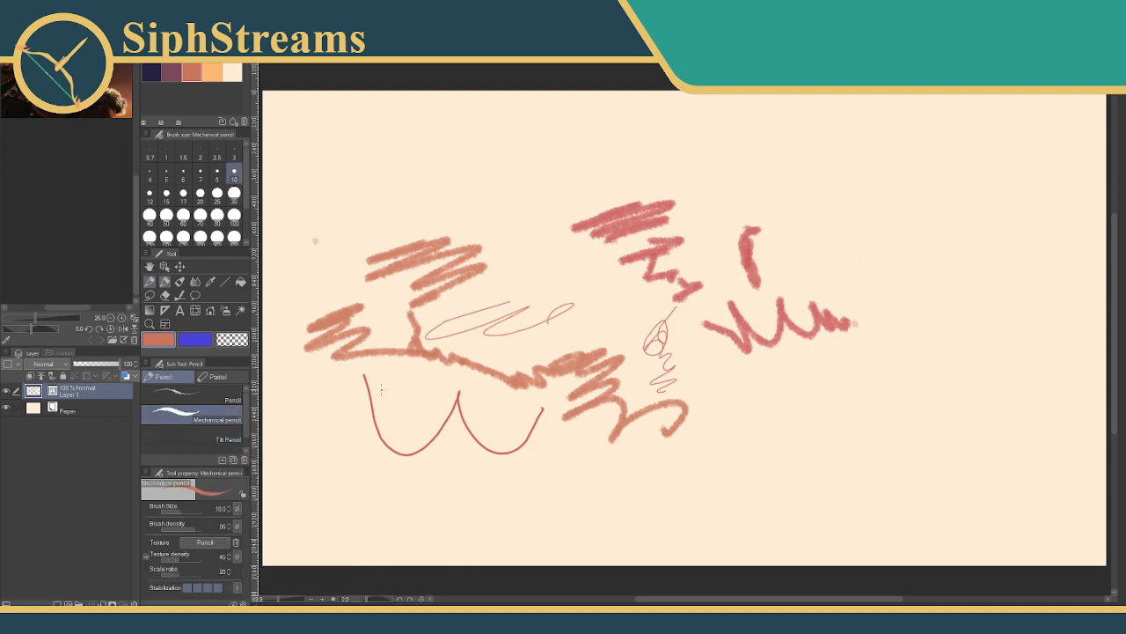
pyautogui.moveTo(380, 389)
pyautogui.mouseDown()
pyautogui.moveTo(543, 480)
pyautogui.moveTo(603, 464)
pyautogui.mouseUp()
pyautogui.click(192, 393)
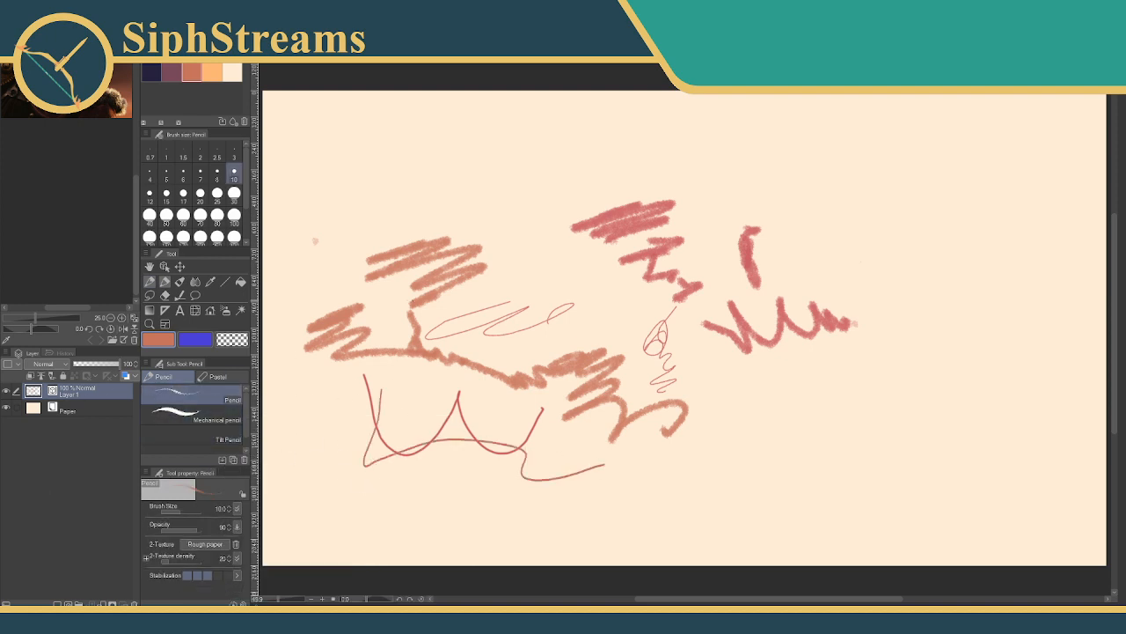
pyautogui.click(167, 215)
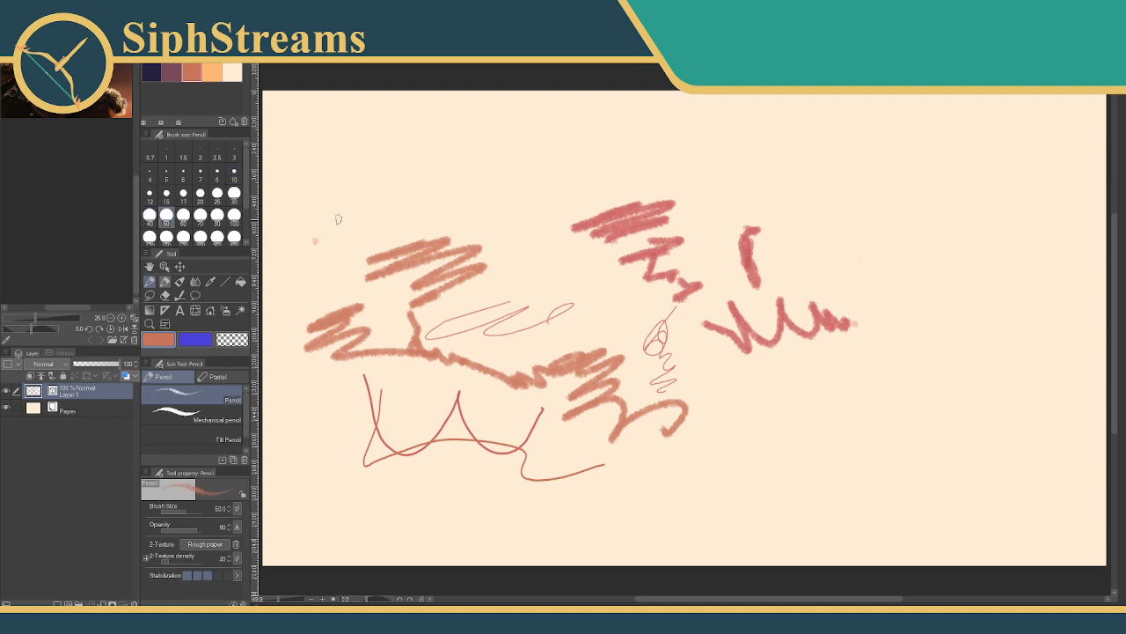
pyautogui.moveTo(327, 216)
pyautogui.mouseDown()
pyautogui.moveTo(370, 201)
pyautogui.moveTo(538, 200)
pyautogui.moveTo(563, 288)
pyautogui.moveTo(550, 280)
pyautogui.mouseUp()
pyautogui.moveTo(447, 251)
pyautogui.mouseDown()
pyautogui.moveTo(506, 275)
pyautogui.moveTo(537, 264)
pyautogui.mouseUp()
pyautogui.moveTo(442, 222); pyautogui.dragTo(546, 147)
pyautogui.moveTo(366, 202); pyautogui.dragTo(517, 151)
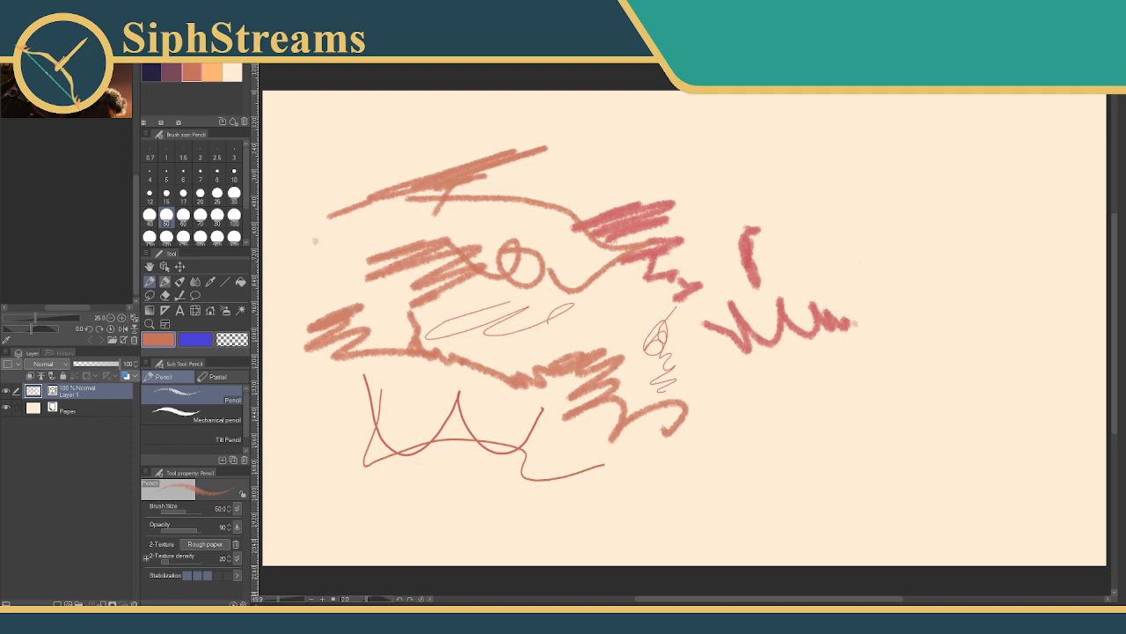
# - Review the digital pen and pen tablet pages of the Huion tablet driver, and close the driver
pyautogui.click(422, 621)
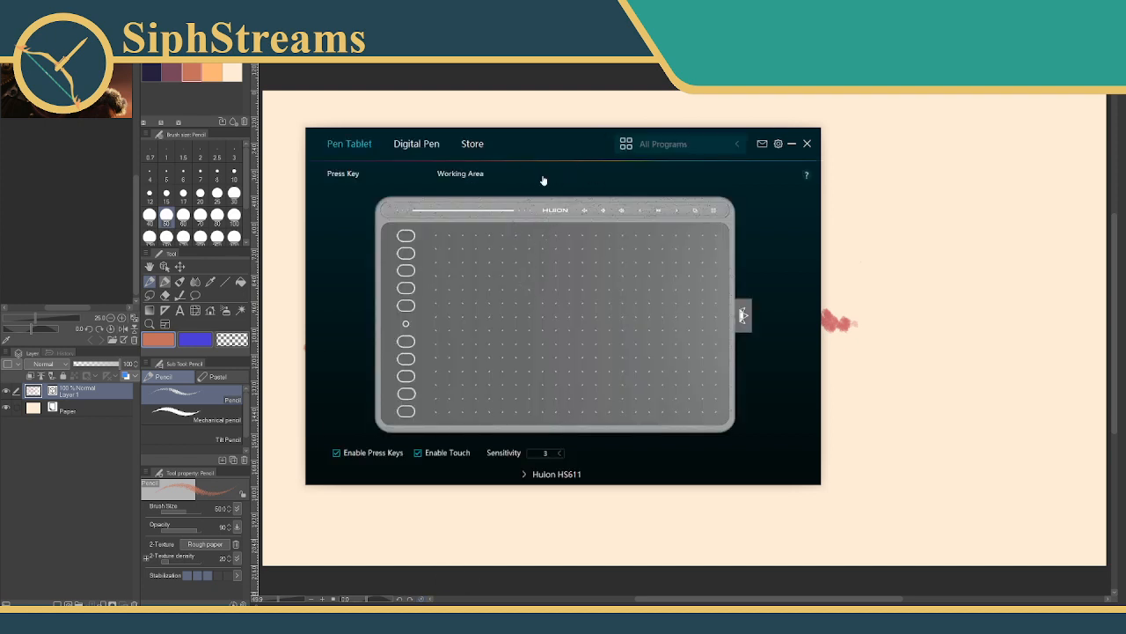
pyautogui.click(414, 150)
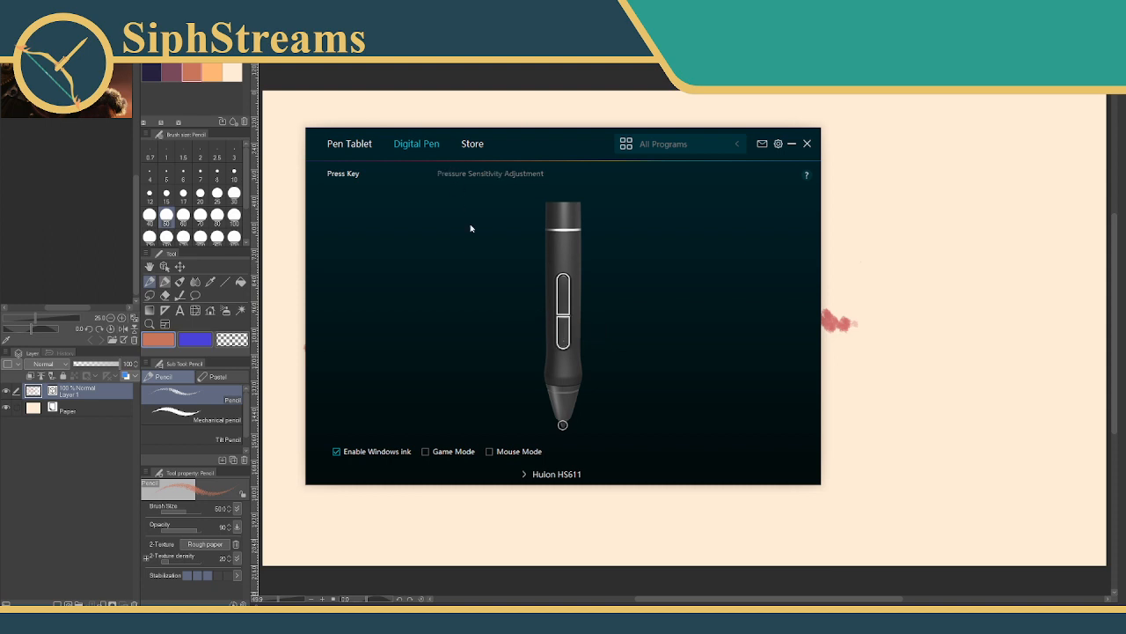
pyautogui.click(357, 145)
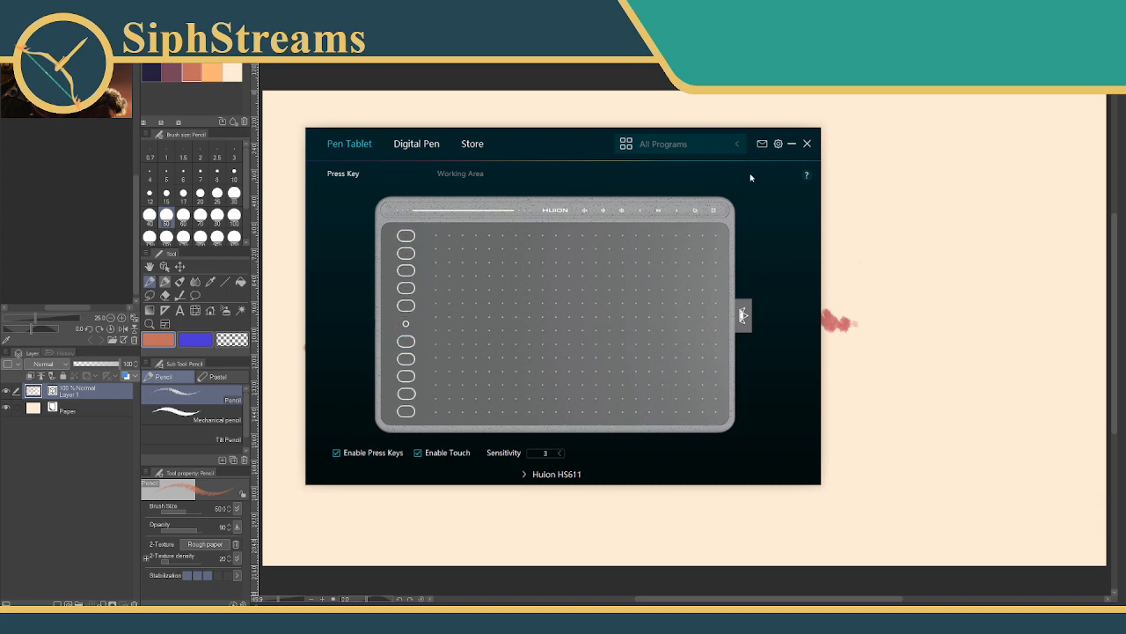
pyautogui.click(807, 143)
# - Scribble with the Pencil at varying pressure, and shade soft patches low on the canvas with the Tilt Pencil
pyautogui.moveTo(661, 153)
pyautogui.mouseDown()
pyautogui.moveTo(702, 146)
pyautogui.moveTo(695, 132)
pyautogui.moveTo(912, 237)
pyautogui.moveTo(976, 236)
pyautogui.mouseUp()
pyautogui.click(202, 437)
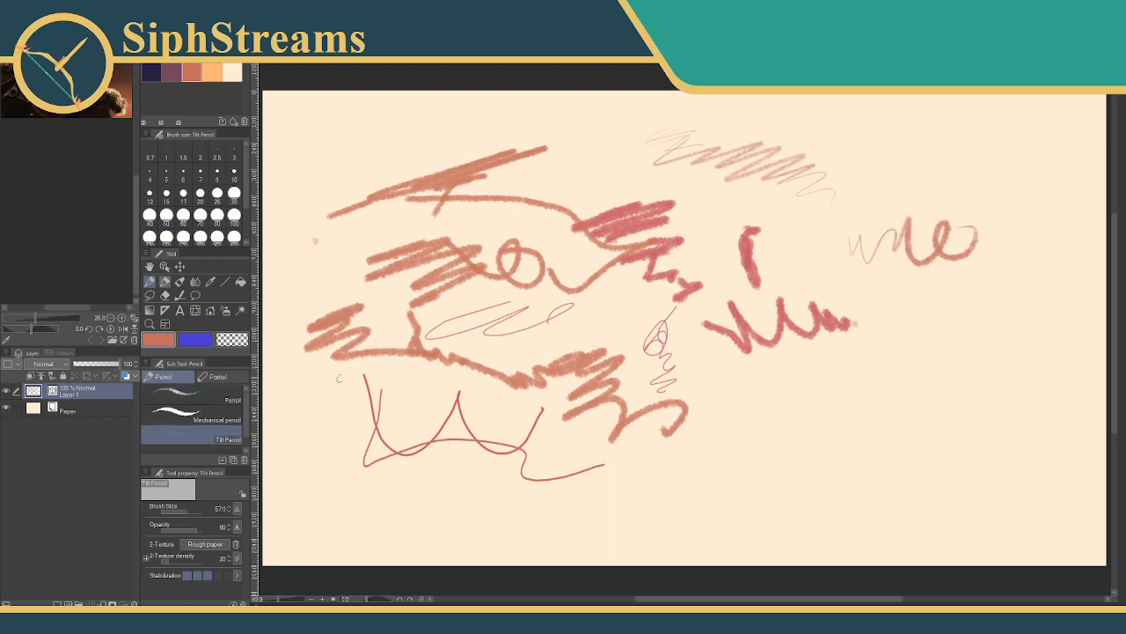
pyautogui.moveTo(303, 420)
pyautogui.mouseDown()
pyautogui.moveTo(340, 433)
pyautogui.moveTo(376, 483)
pyautogui.moveTo(416, 497)
pyautogui.moveTo(461, 479)
pyautogui.moveTo(546, 484)
pyautogui.moveTo(577, 455)
pyautogui.moveTo(642, 479)
pyautogui.mouseUp()
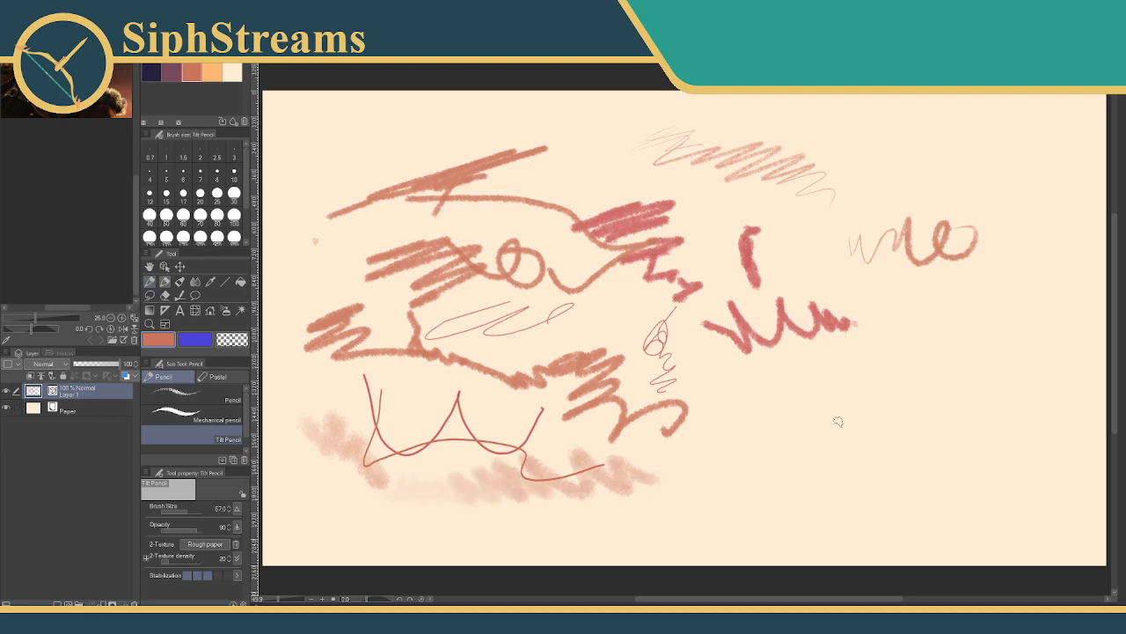
pyautogui.moveTo(797, 431)
pyautogui.mouseDown()
pyautogui.moveTo(872, 411)
pyautogui.moveTo(794, 444)
pyautogui.moveTo(843, 417)
pyautogui.mouseUp()
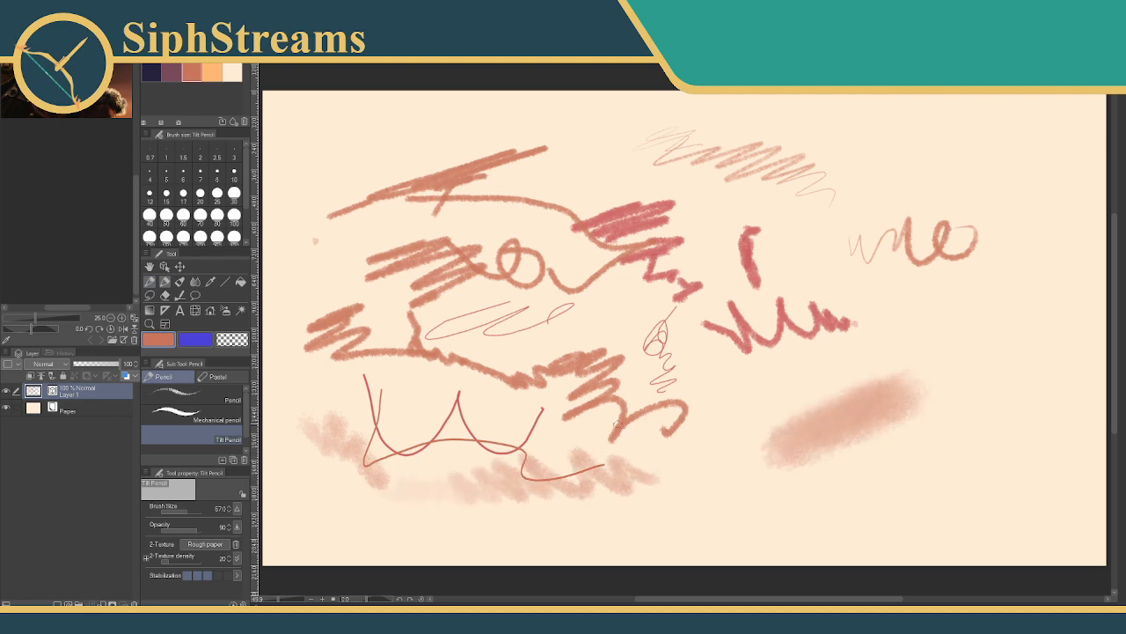
# - Shade several test patches and diagonal hatching strokes near the canvas's right side with the Tilt Pencil at size 15
pyautogui.click(168, 194)
pyautogui.moveTo(970, 346)
pyautogui.mouseDown()
pyautogui.moveTo(746, 358)
pyautogui.moveTo(763, 355)
pyautogui.moveTo(768, 324)
pyautogui.moveTo(748, 333)
pyautogui.moveTo(803, 314)
pyautogui.moveTo(792, 331)
pyautogui.moveTo(807, 355)
pyautogui.mouseUp()
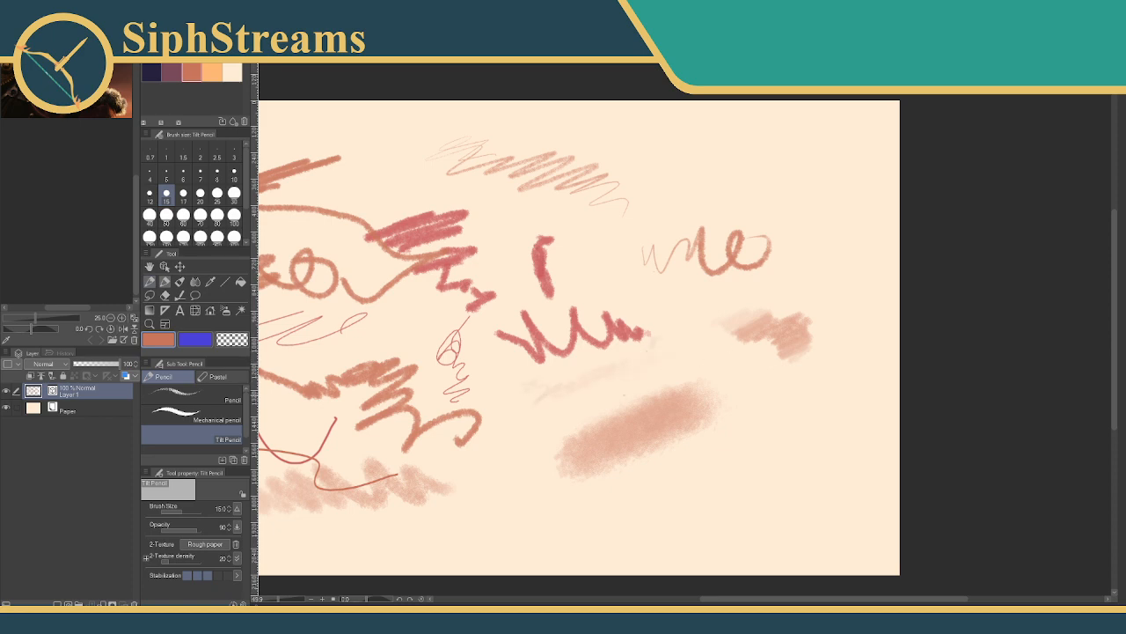
pyautogui.moveTo(596, 387); pyautogui.dragTo(510, 417)
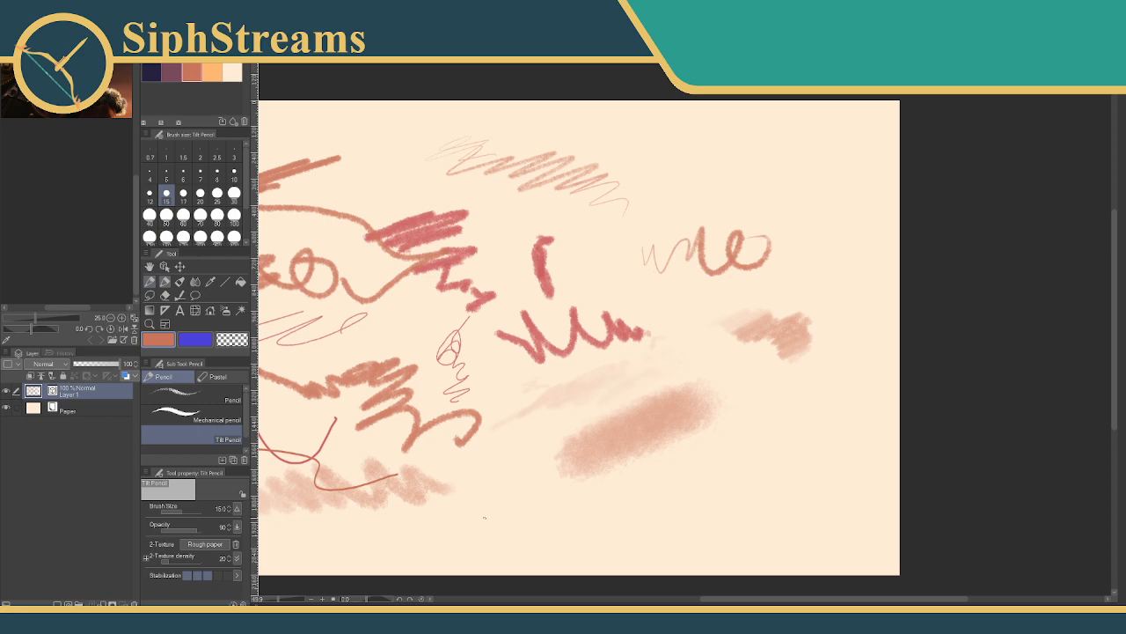
pyautogui.moveTo(464, 516); pyautogui.dragTo(479, 492)
pyautogui.moveTo(665, 489)
pyautogui.mouseDown()
pyautogui.moveTo(756, 444)
pyautogui.moveTo(737, 452)
pyautogui.mouseUp()
pyautogui.moveTo(679, 510); pyautogui.dragTo(751, 475)
pyautogui.moveTo(683, 526); pyautogui.dragTo(764, 498)
pyautogui.moveTo(695, 521)
pyautogui.mouseDown()
pyautogui.moveTo(766, 496)
pyautogui.moveTo(748, 513)
pyautogui.moveTo(780, 508)
pyautogui.mouseUp()
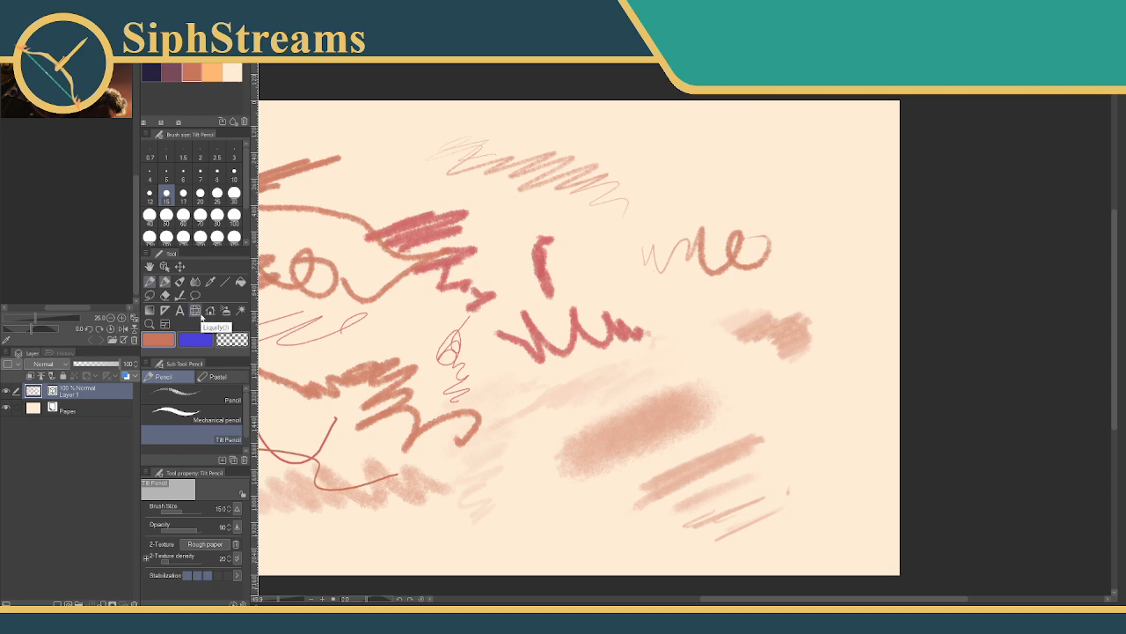
# - Save all current Tilt Pencil settings as its default in the detailed sub tool settings
pyautogui.hotkey('ctrl', 'w')
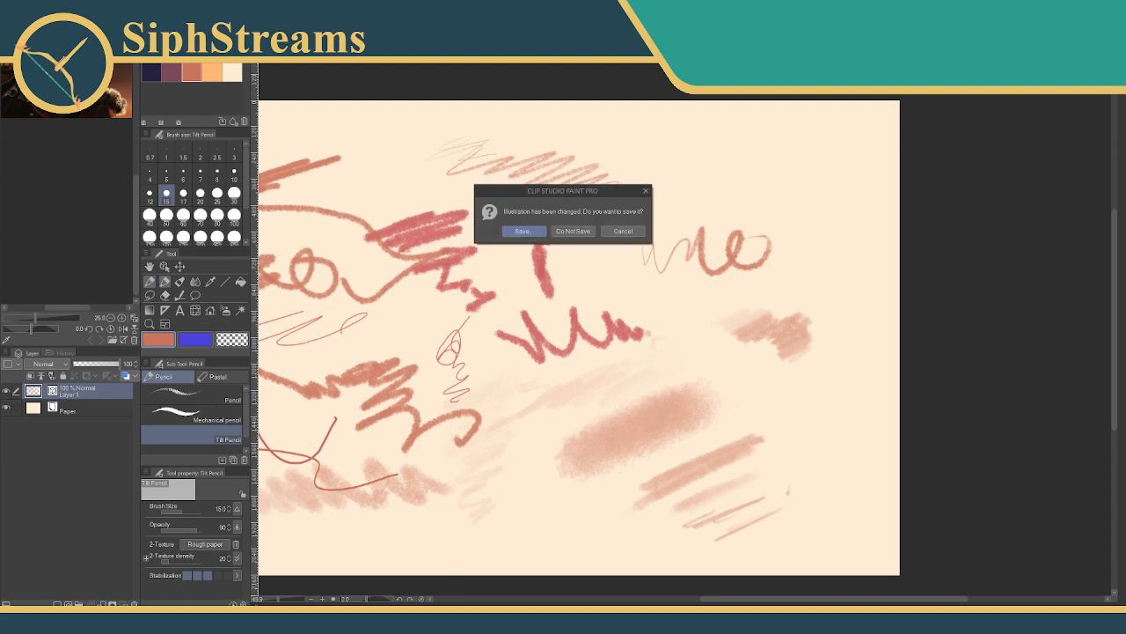
pyautogui.click(630, 231)
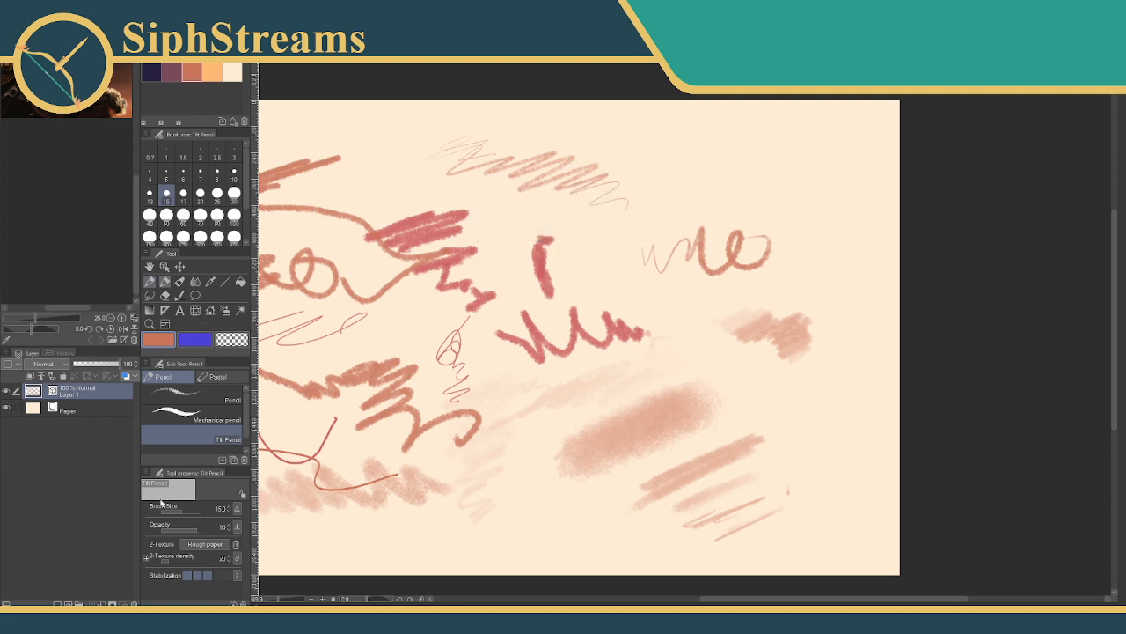
pyautogui.click(244, 603)
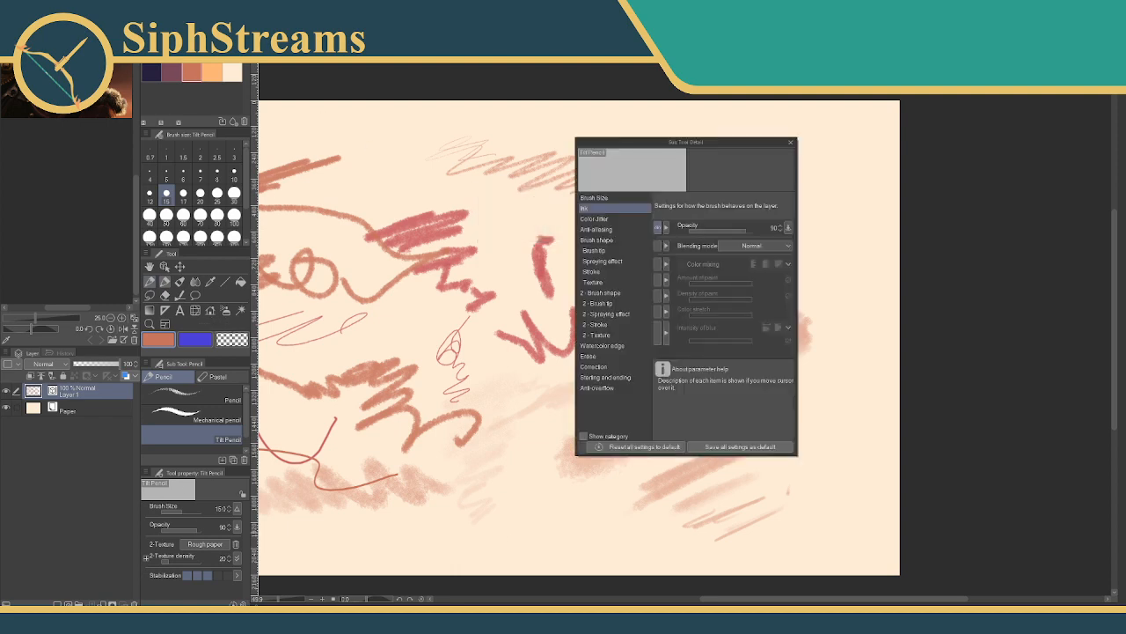
pyautogui.click(742, 447)
pyautogui.click(658, 231)
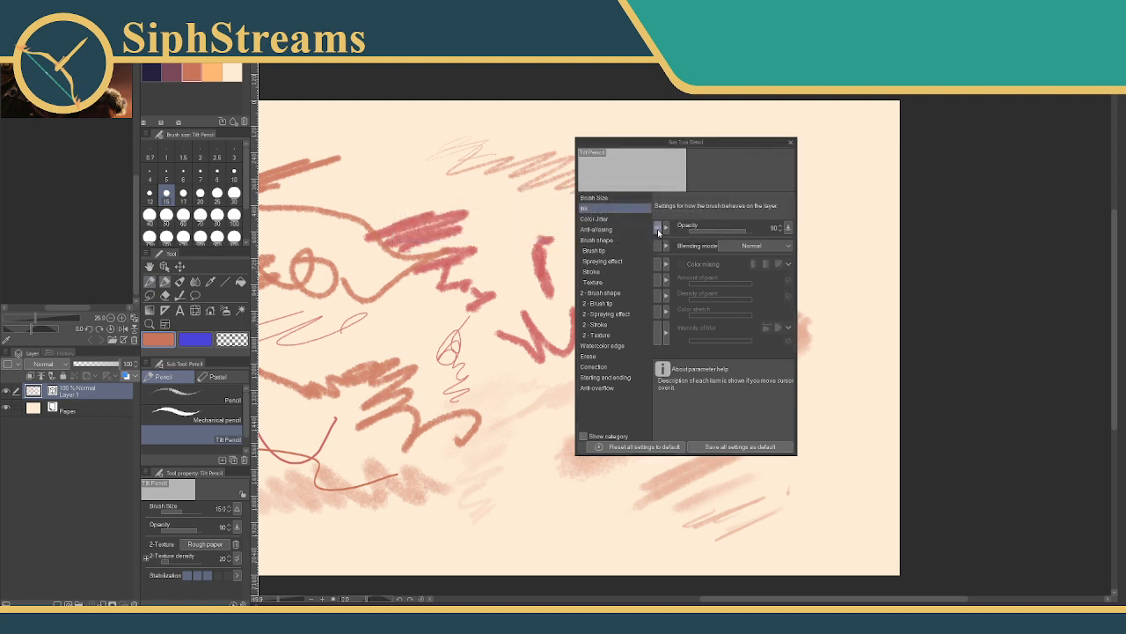
pyautogui.click(790, 142)
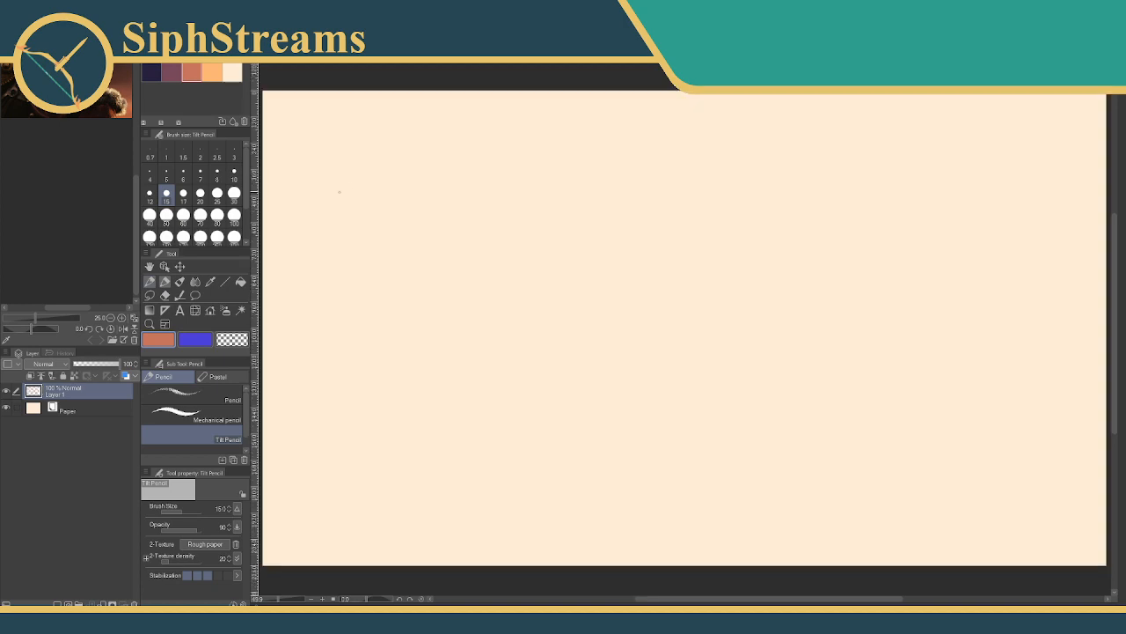
# - Enlarge the reference picture to 33.3% and frame it on the figure with the winged helmet
pyautogui.scroll(2, 79, 90)
pyautogui.scroll(-3, 79, 91)
pyautogui.moveTo(80, 89); pyautogui.dragTo(71, 224)
pyautogui.scroll(2, 71, 169)
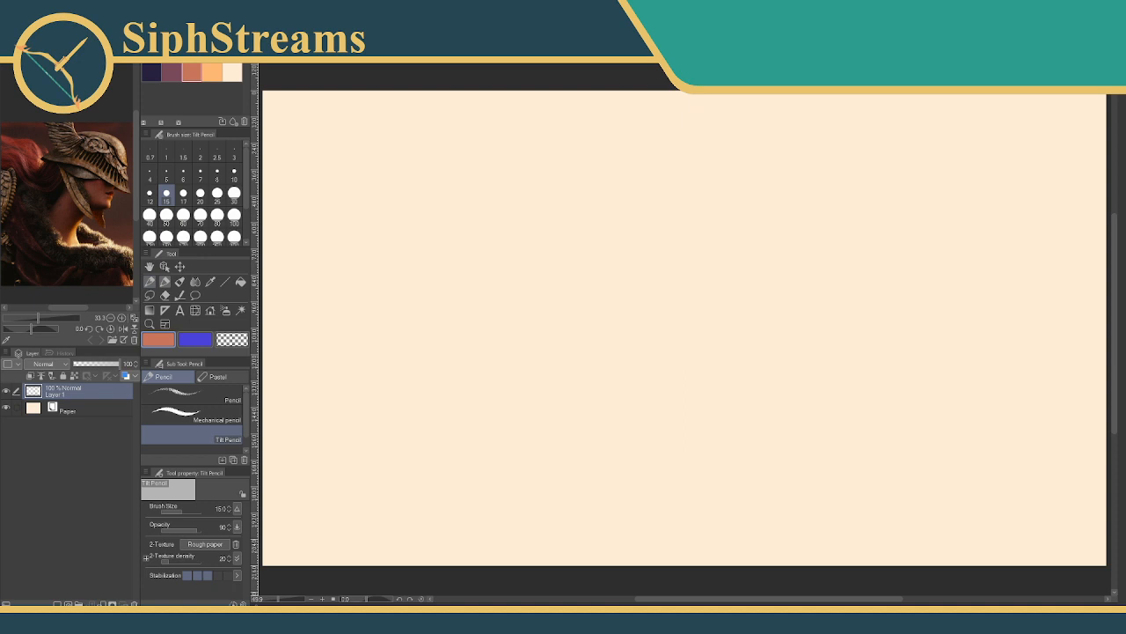
# - Turn on timelapse recording for the canvas
pyautogui.click(13, 19)
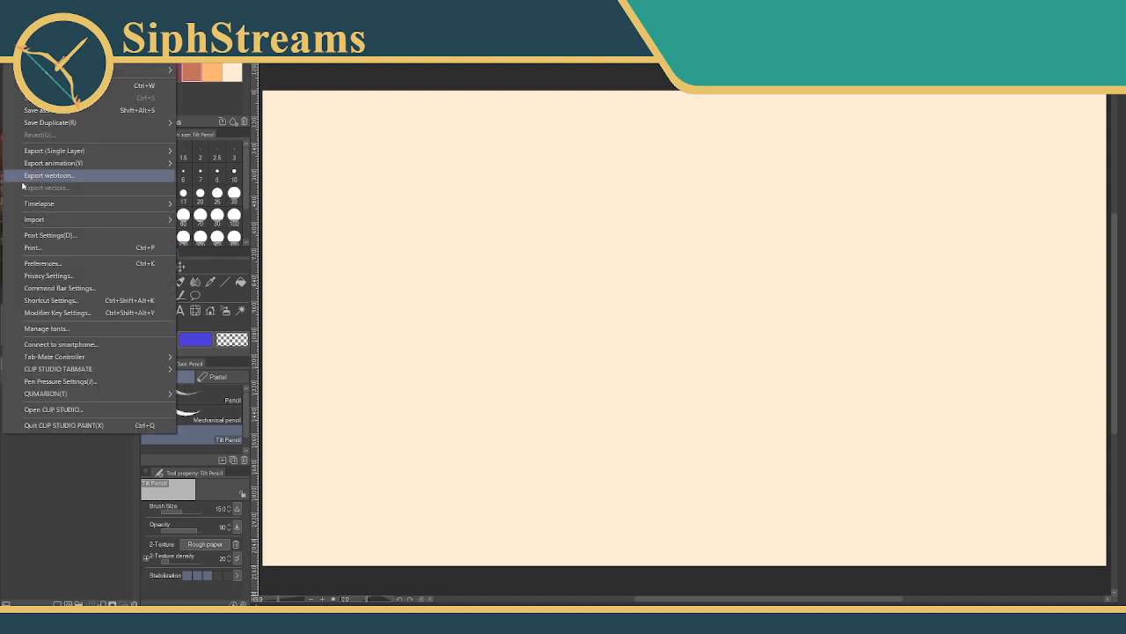
pyautogui.moveTo(48, 220)
pyautogui.moveTo(67, 204)
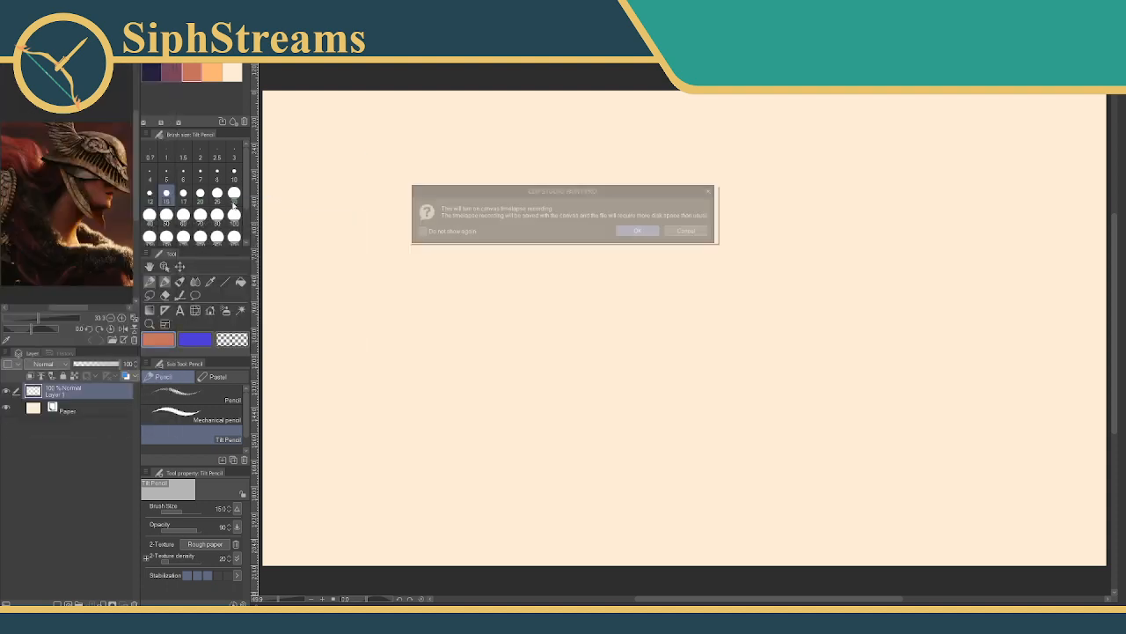
pyautogui.click(219, 207)
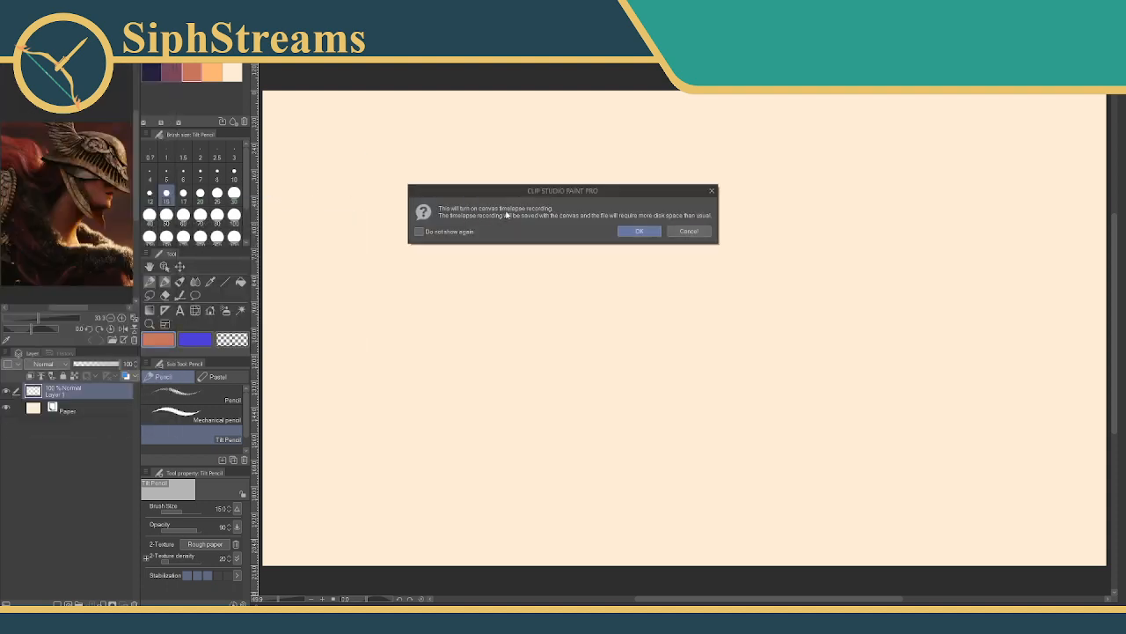
pyautogui.click(627, 232)
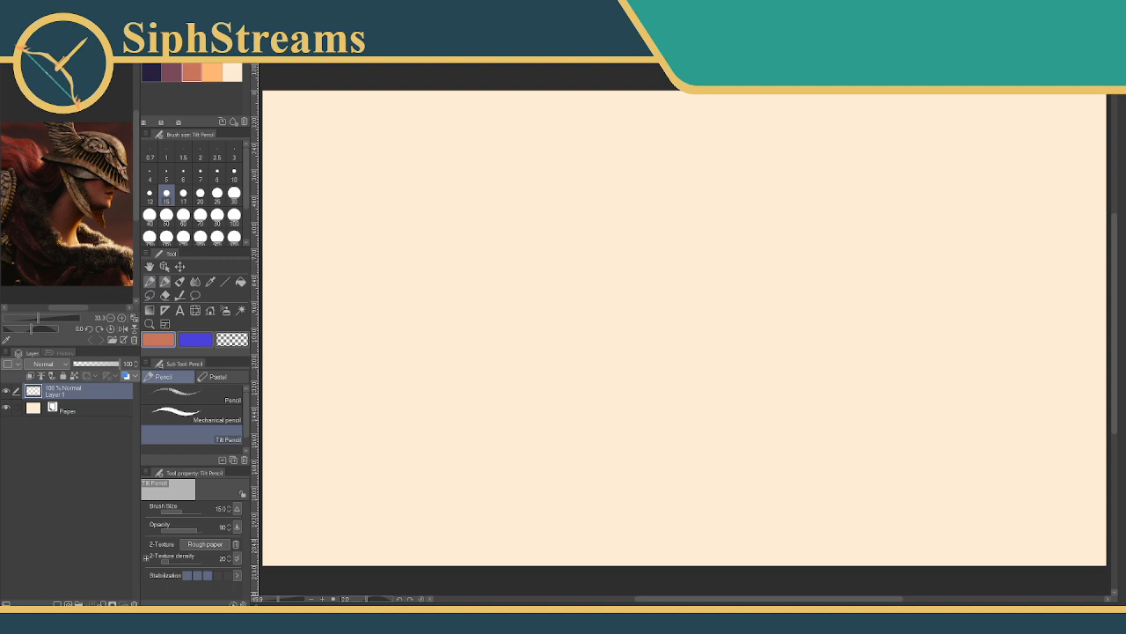
# - Reposition the reference picture so that the helmeted head and shoulders fit in its preview
pyautogui.moveTo(37, 205); pyautogui.dragTo(12, 253)
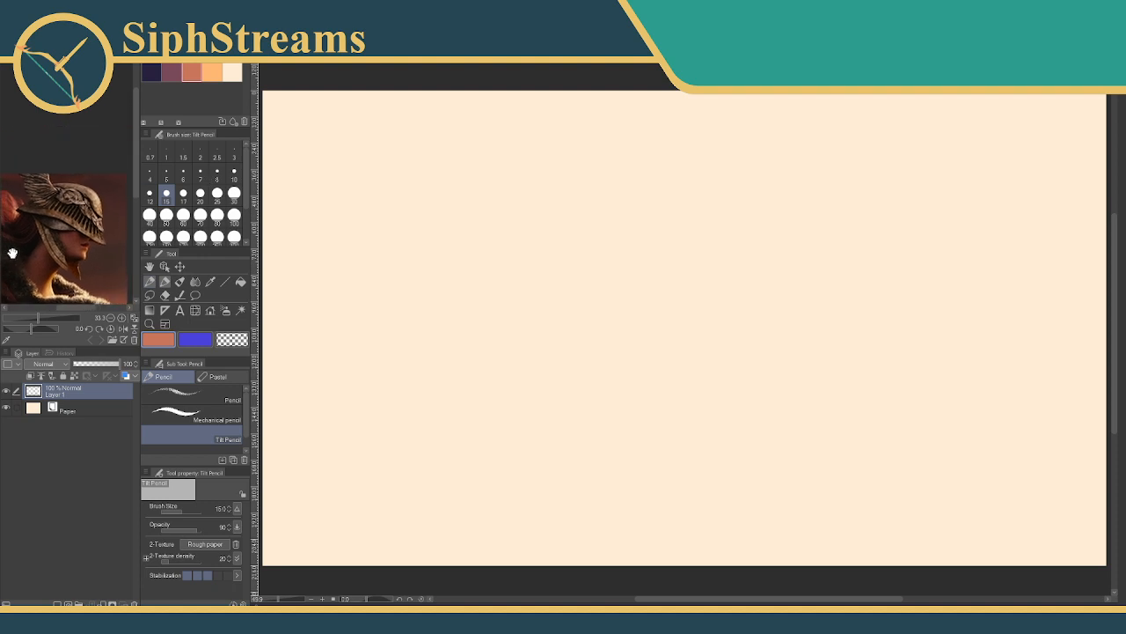
pyautogui.scroll(1, 56, 243)
pyautogui.scroll(-1, 63, 225)
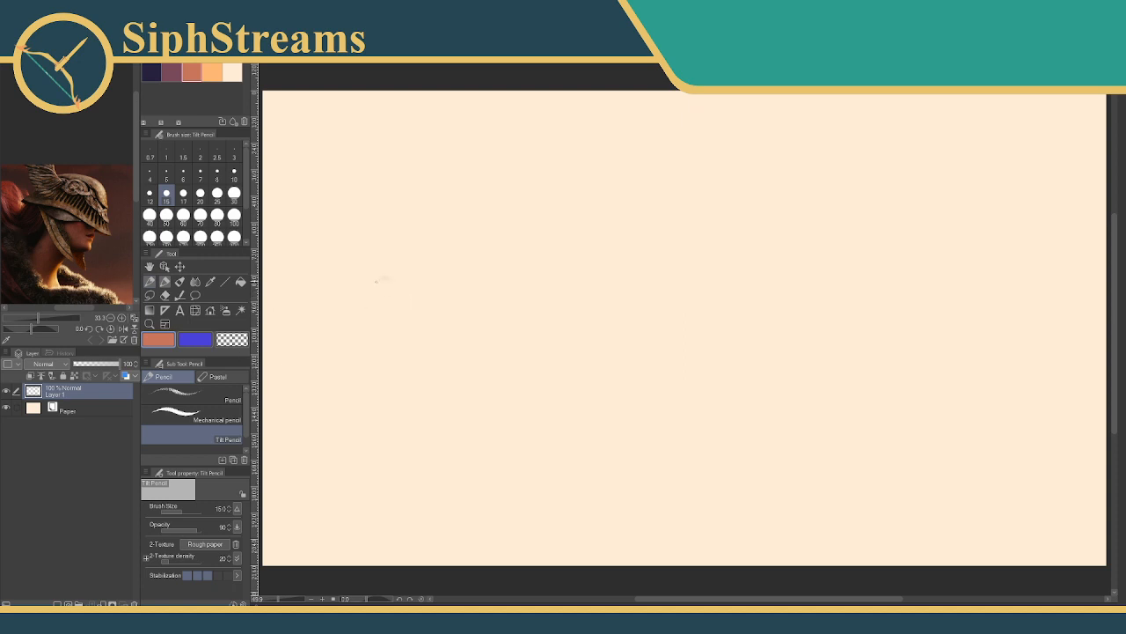
# - Set the Tilt Pencil's brush size to 5 while trying loose strokes, and undo the trial strokes
pyautogui.moveTo(376, 281)
pyautogui.mouseDown()
pyautogui.moveTo(451, 278)
pyautogui.moveTo(483, 335)
pyautogui.moveTo(519, 322)
pyautogui.mouseUp()
pyautogui.hotkey('ctrl', 'z')
pyautogui.click(166, 173)
pyautogui.moveTo(460, 239)
pyautogui.mouseDown()
pyautogui.moveTo(477, 262)
pyautogui.moveTo(571, 306)
pyautogui.mouseUp()
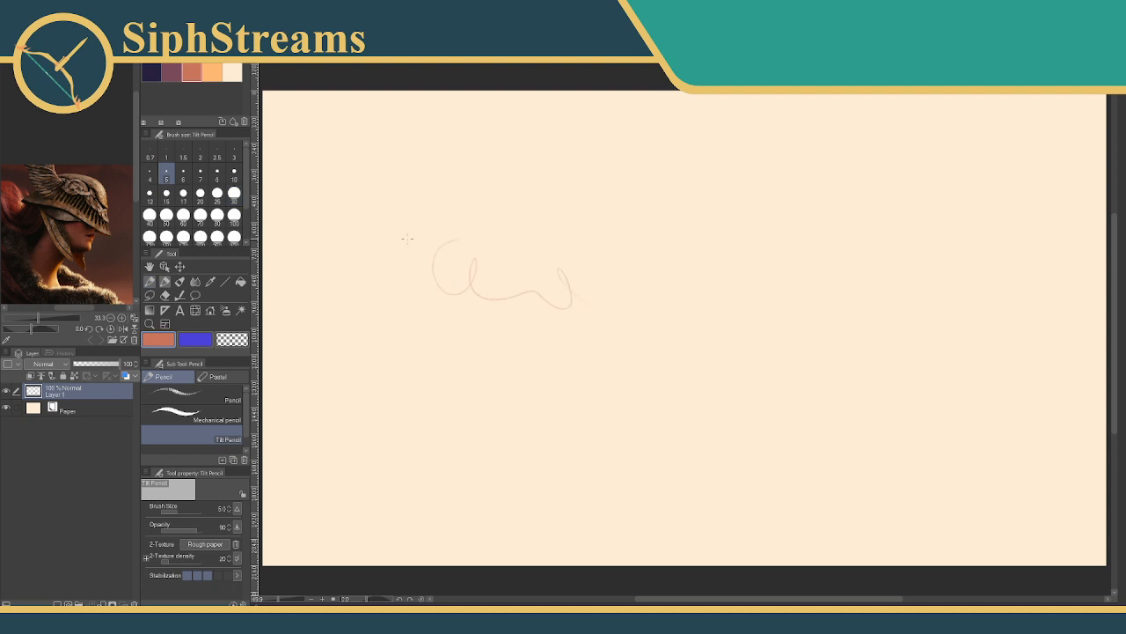
pyautogui.moveTo(459, 212); pyautogui.dragTo(516, 281)
pyautogui.hotkey('ctrl', 'z')
pyautogui.hotkey('ctrl', 'z')
pyautogui.hotkey('ctrl', 'z')
# - Sketch two short slanted curves with a wide smile-shaped arc below them using the Tilt Pencil
pyautogui.moveTo(490, 204); pyautogui.dragTo(529, 283)
pyautogui.moveTo(579, 197); pyautogui.dragTo(608, 268)
pyautogui.moveTo(506, 338)
pyautogui.mouseDown()
pyautogui.moveTo(540, 365)
pyautogui.moveTo(699, 284)
pyautogui.mouseUp()
# - Erase the whole sketch with the Hard eraser enlarged to size 2000, and return to the Tilt Pencil
pyautogui.press('e')
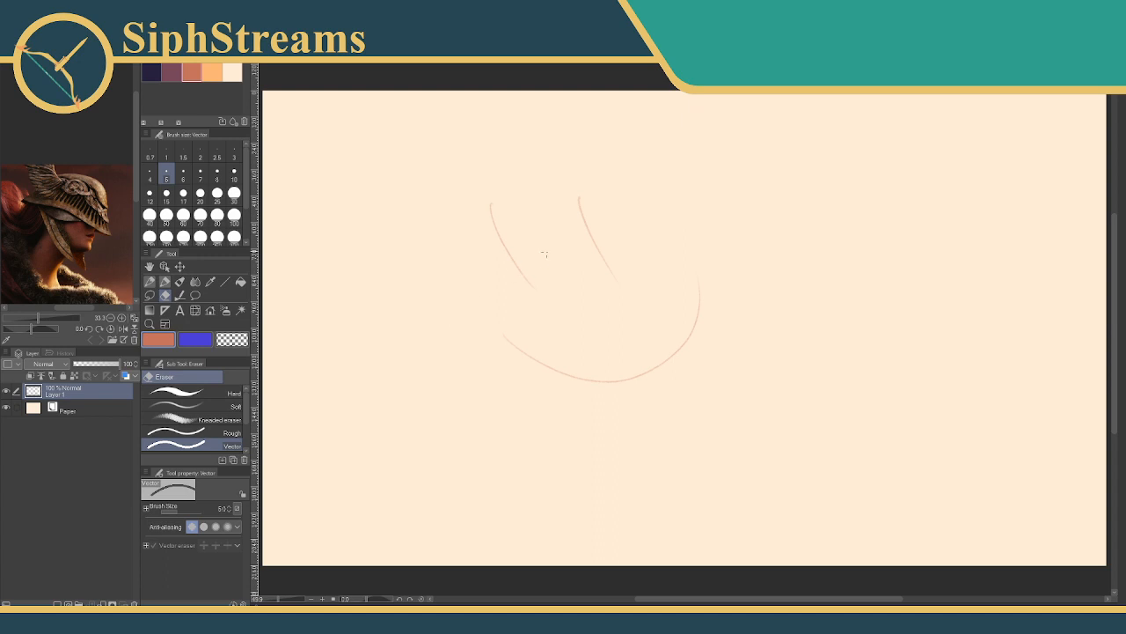
pyautogui.press('p')
pyautogui.press('e')
pyautogui.click(208, 394)
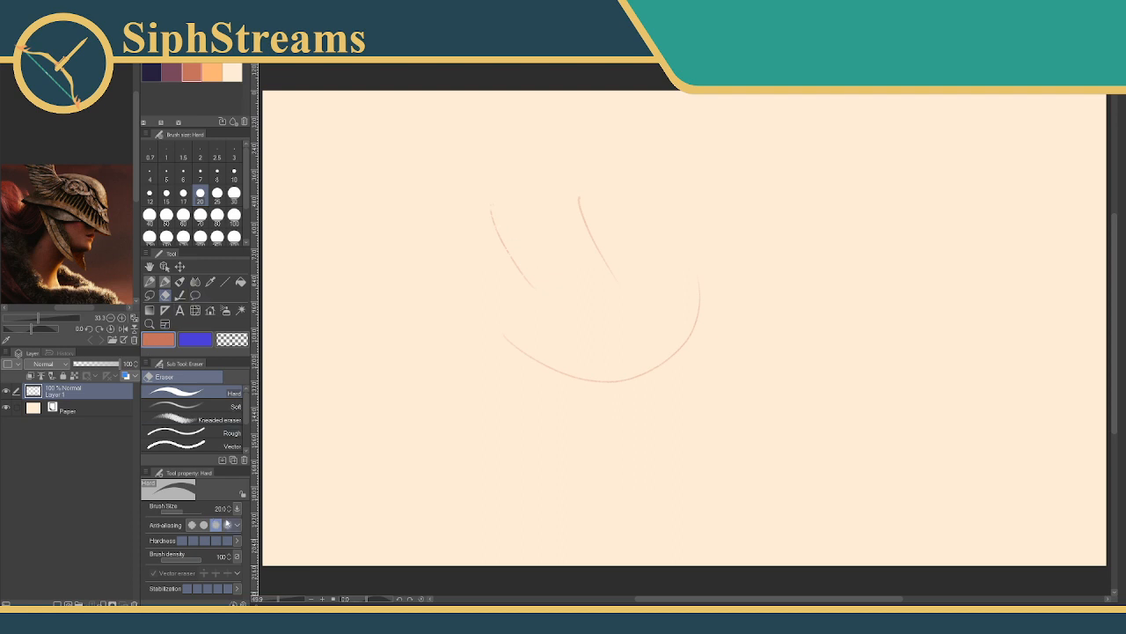
pyautogui.moveTo(183, 511); pyautogui.dragTo(204, 512)
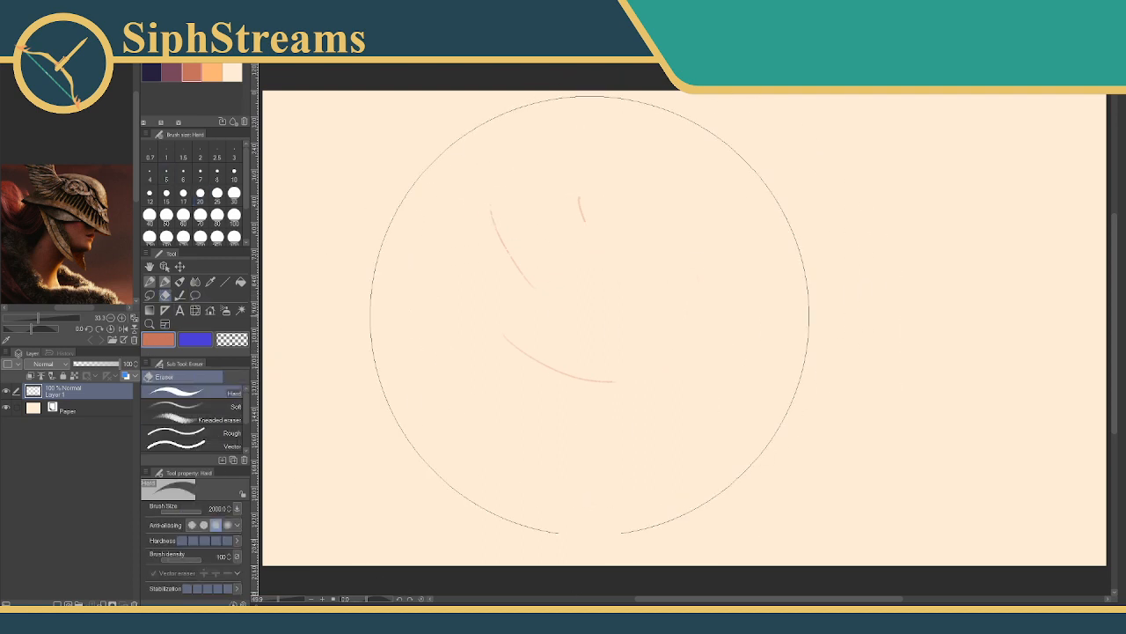
pyautogui.moveTo(591, 314)
pyautogui.mouseDown()
pyautogui.moveTo(542, 318)
pyautogui.moveTo(508, 303)
pyautogui.mouseUp()
pyautogui.press('p')
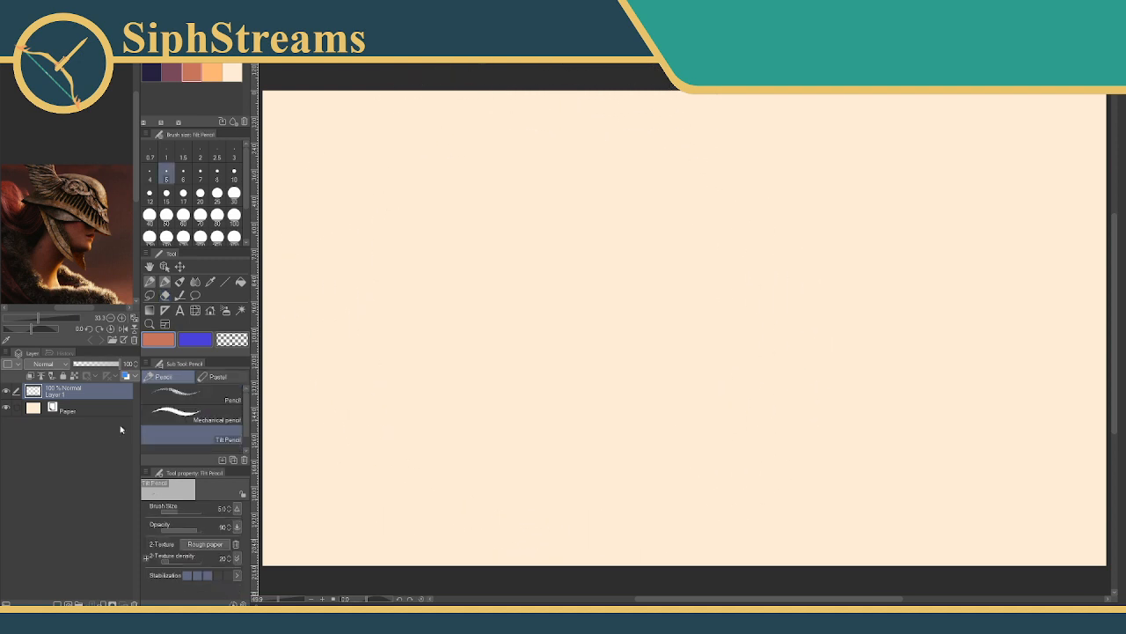
# - Add a new vector layer above Layer 1
pyautogui.click(75, 601)
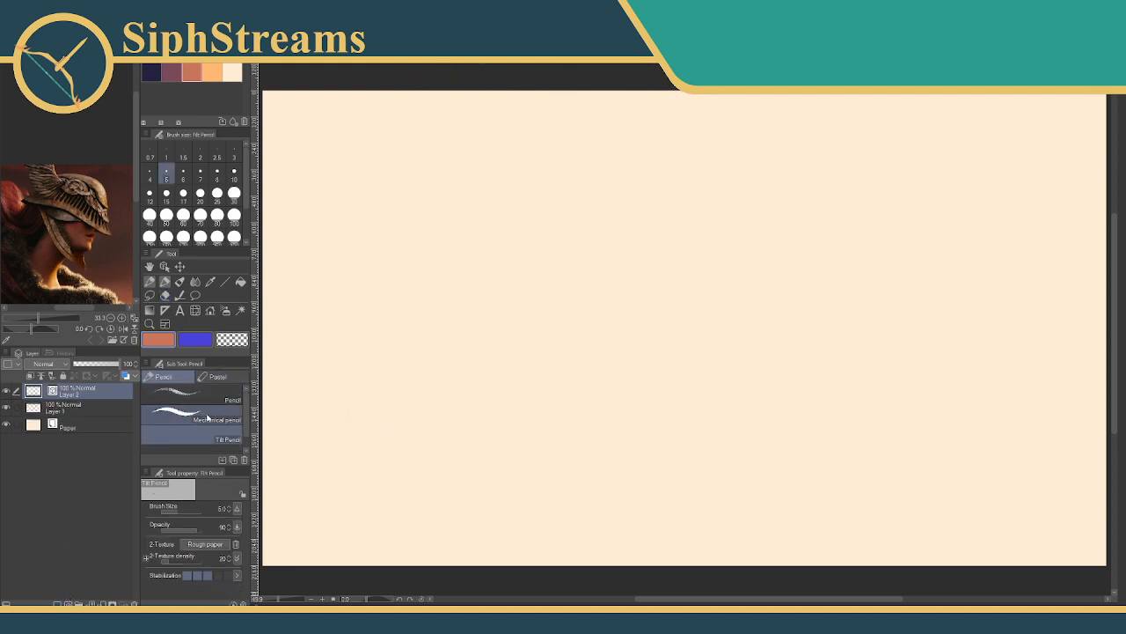
# - Set the eraser to the Vector sub tool and return to the Tilt Pencil
pyautogui.press('e')
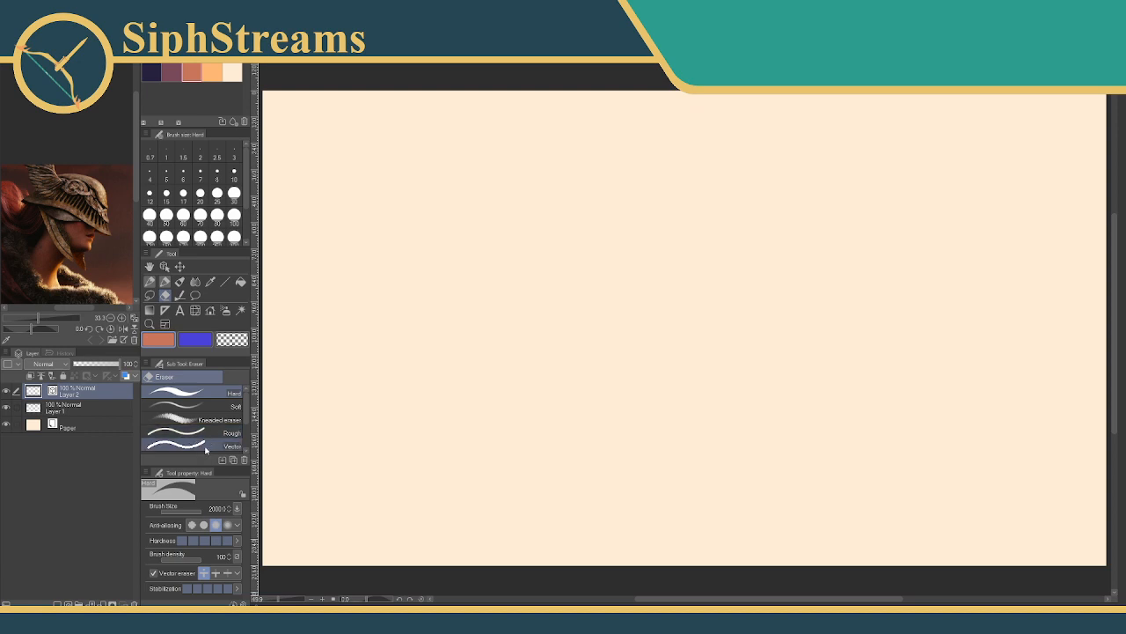
pyautogui.press('p')
# - Delete Layer 1 and make the vector Layer 2 the active layer
pyautogui.click(113, 407)
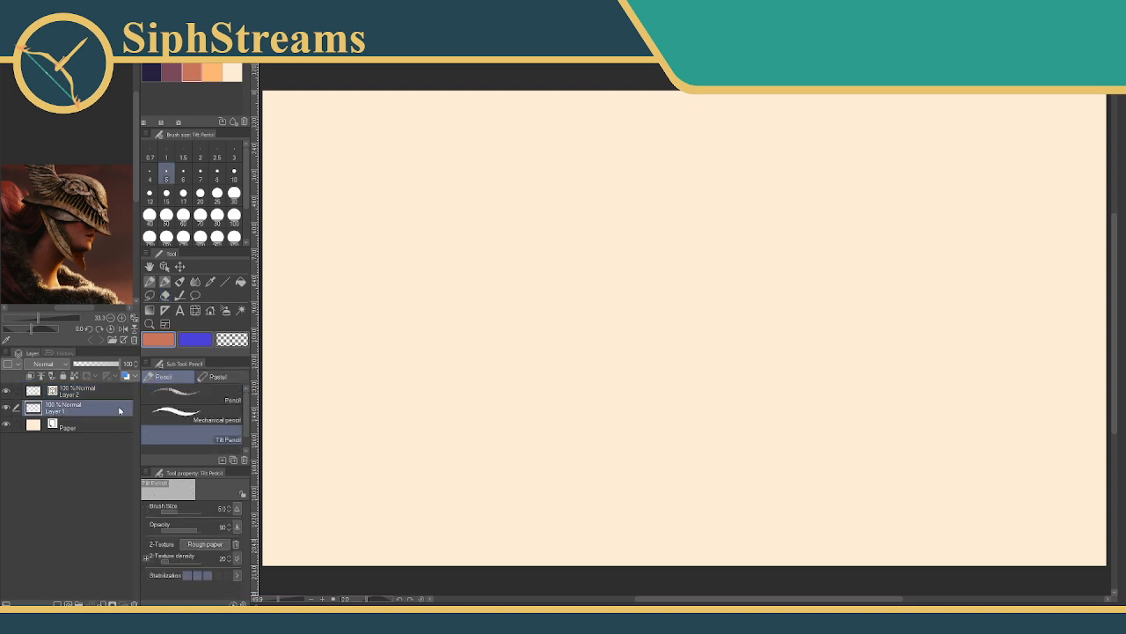
pyautogui.rightClick(62, 410)
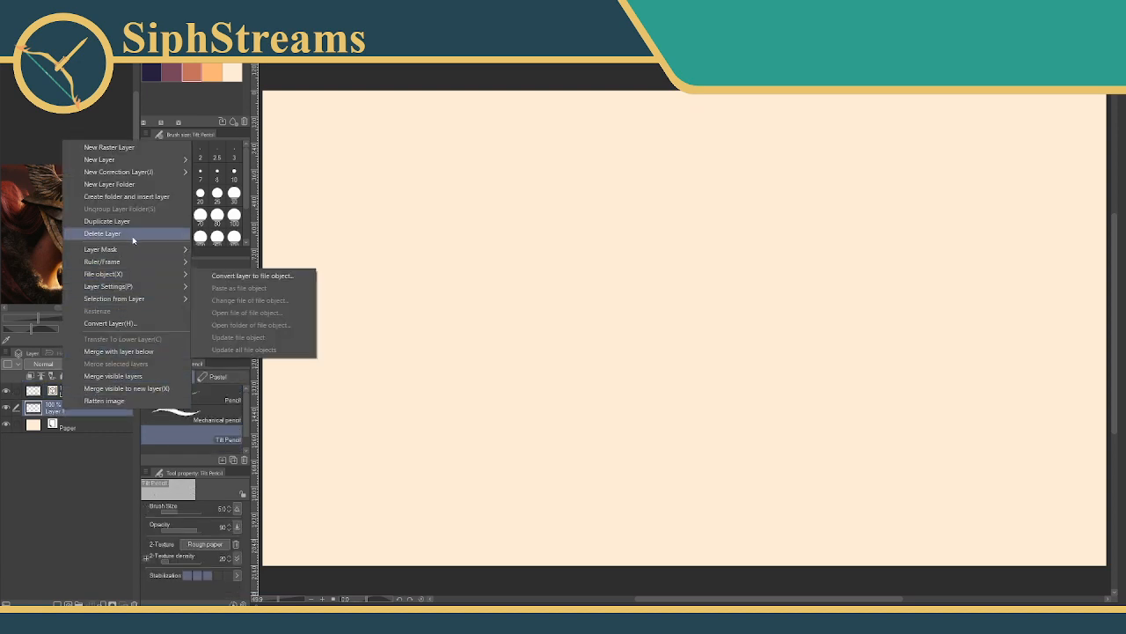
pyautogui.click(102, 233)
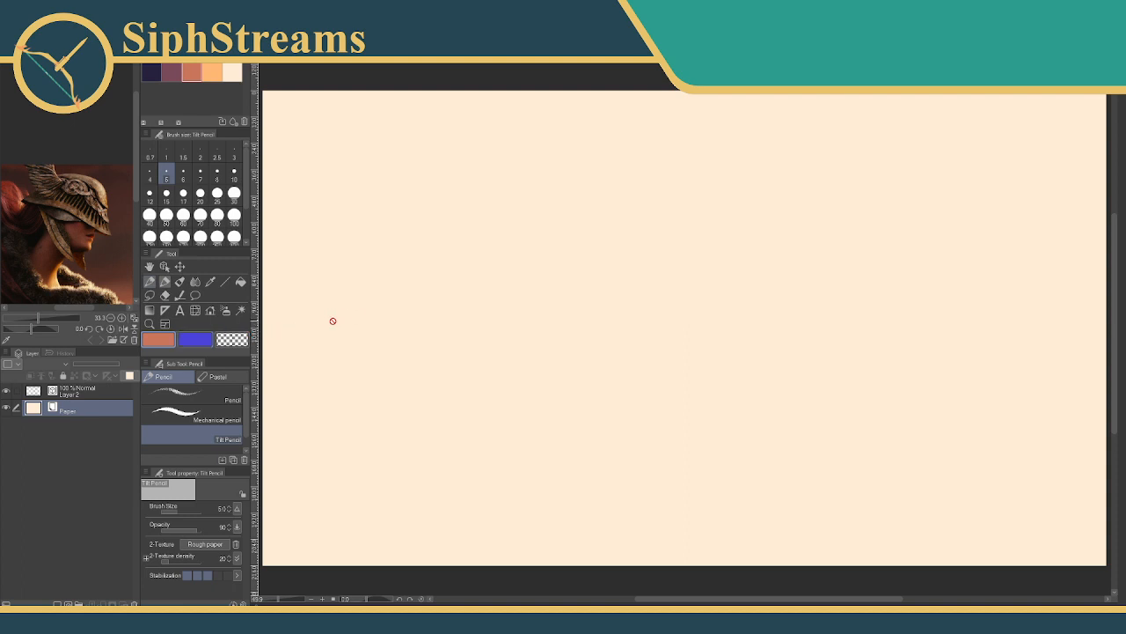
pyautogui.click(80, 393)
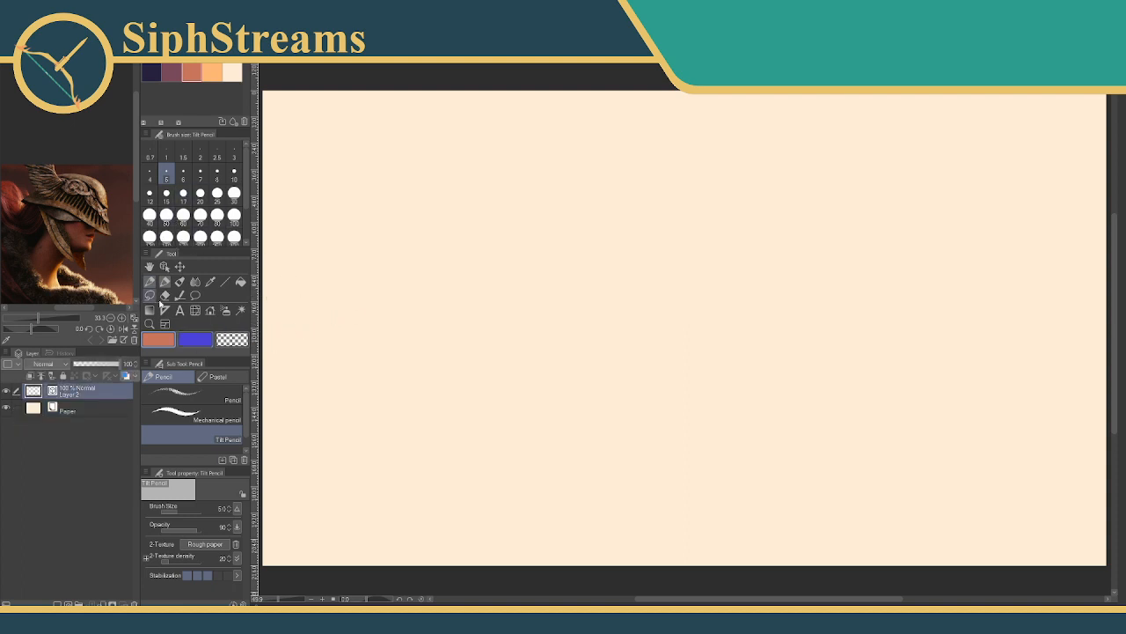
# - Change the drawing colour to grey, try it with loose Tilt Pencil strokes, and darken it to 686868
pyautogui.click(161, 340)
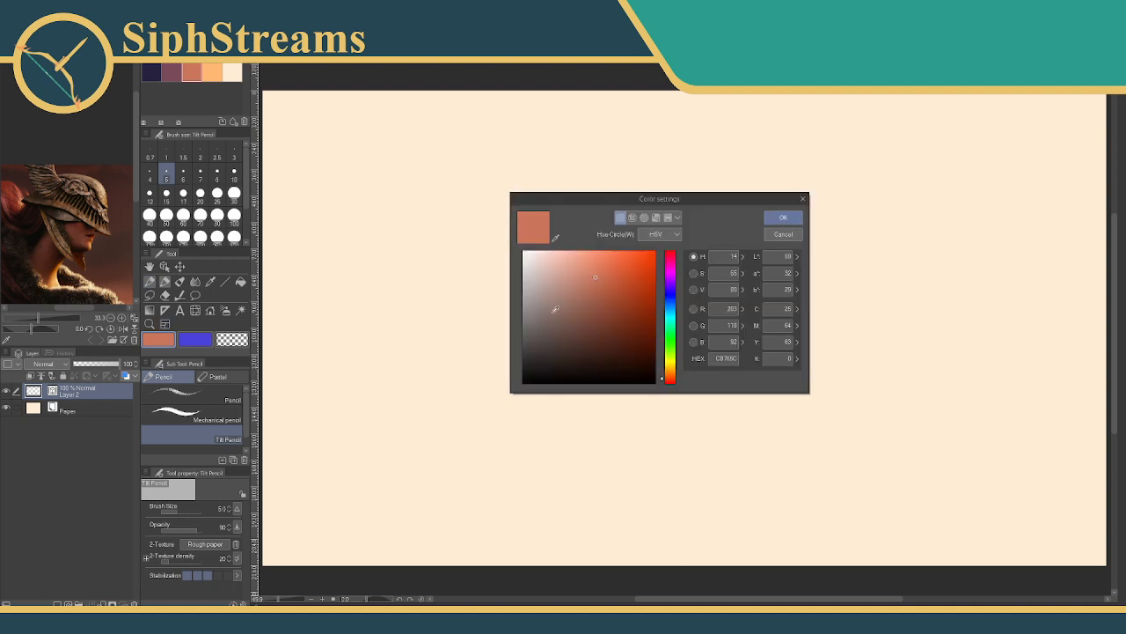
pyautogui.moveTo(556, 309)
pyautogui.mouseDown()
pyautogui.moveTo(483, 322)
pyautogui.moveTo(570, 291)
pyautogui.moveTo(694, 308)
pyautogui.mouseUp()
pyautogui.click(784, 220)
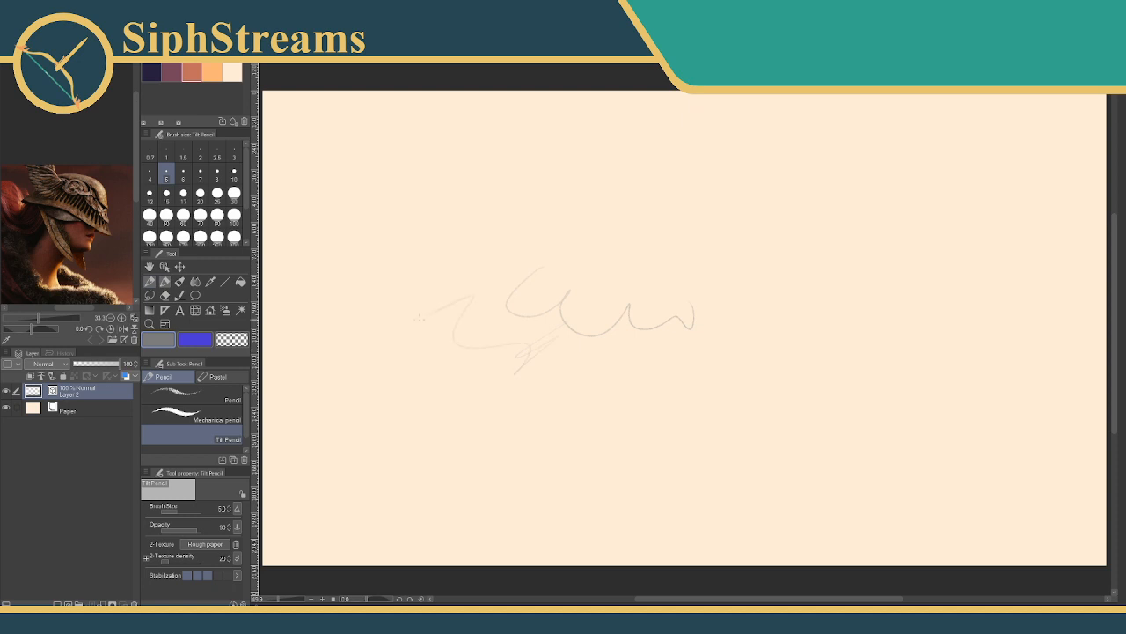
pyautogui.moveTo(420, 317); pyautogui.dragTo(405, 358)
pyautogui.click(165, 341)
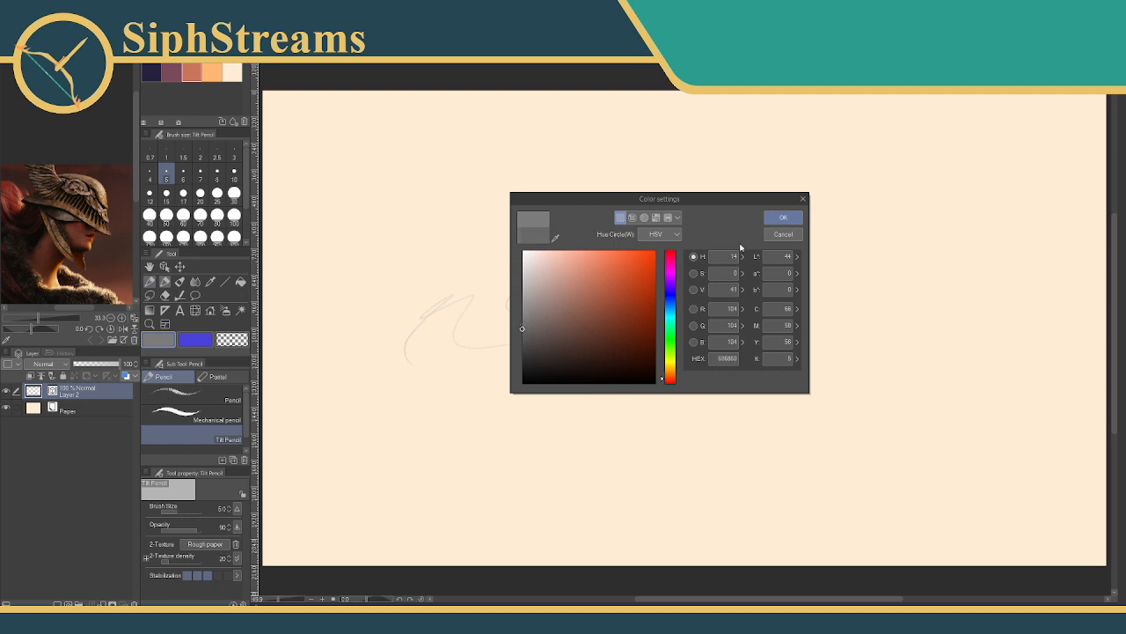
pyautogui.click(783, 217)
# - Scribble overlapping trial lines, remove all the strokes segment by segment with the Vector eraser, and return to the Tilt Pencil
pyautogui.moveTo(555, 229)
pyautogui.mouseDown()
pyautogui.moveTo(598, 214)
pyautogui.moveTo(641, 246)
pyautogui.moveTo(653, 277)
pyautogui.moveTo(630, 304)
pyautogui.moveTo(713, 253)
pyautogui.mouseUp()
pyautogui.press('e')
pyautogui.moveTo(502, 348)
pyautogui.mouseDown()
pyautogui.moveTo(453, 321)
pyautogui.moveTo(532, 308)
pyautogui.mouseUp()
pyautogui.moveTo(462, 295); pyautogui.dragTo(431, 308)
pyautogui.moveTo(594, 339)
pyautogui.mouseDown()
pyautogui.moveTo(563, 327)
pyautogui.moveTo(498, 364)
pyautogui.mouseUp()
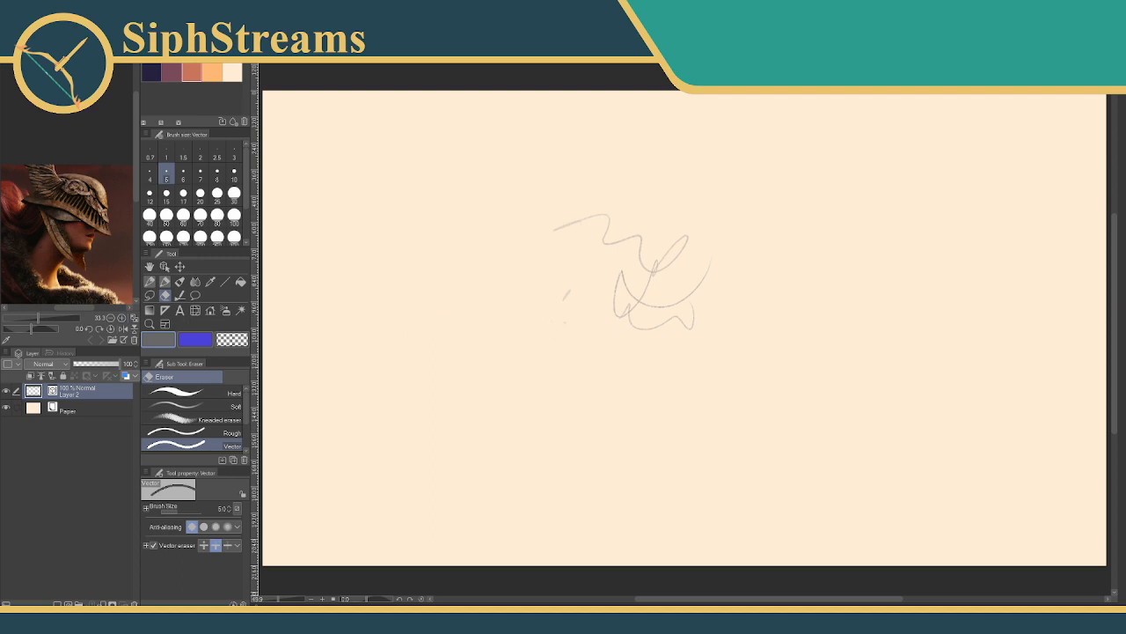
pyautogui.moveTo(625, 286)
pyautogui.mouseDown()
pyautogui.moveTo(612, 201)
pyautogui.moveTo(564, 250)
pyautogui.mouseUp()
pyautogui.moveTo(640, 283)
pyautogui.mouseDown()
pyautogui.moveTo(617, 296)
pyautogui.moveTo(632, 322)
pyautogui.moveTo(617, 308)
pyautogui.moveTo(632, 300)
pyautogui.moveTo(535, 332)
pyautogui.moveTo(605, 312)
pyautogui.moveTo(643, 257)
pyautogui.mouseUp()
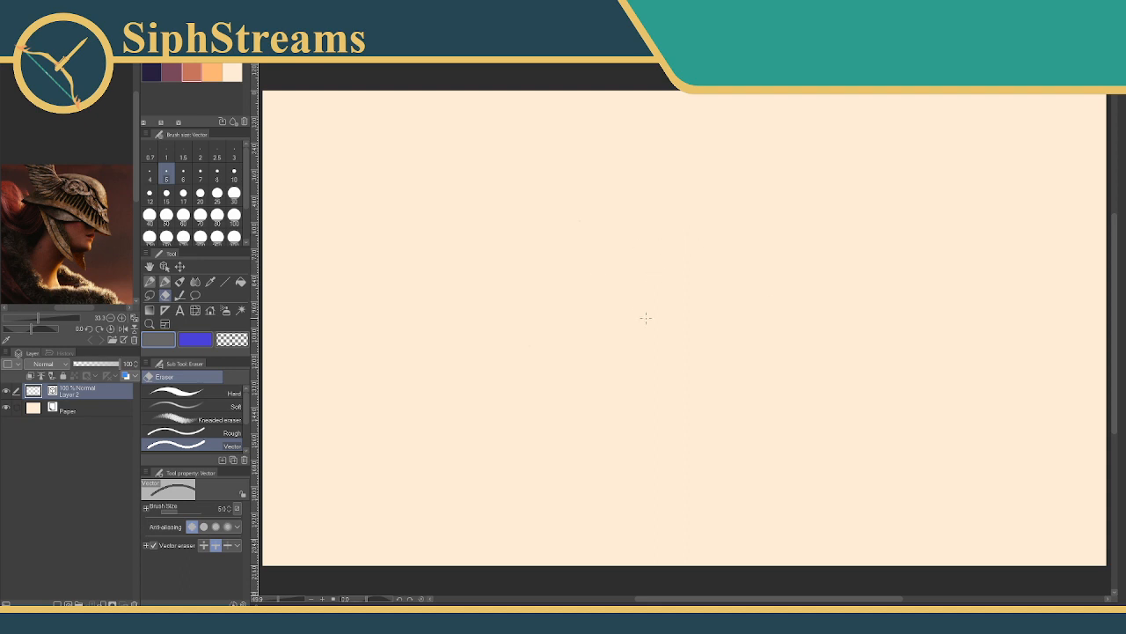
pyautogui.press('p')
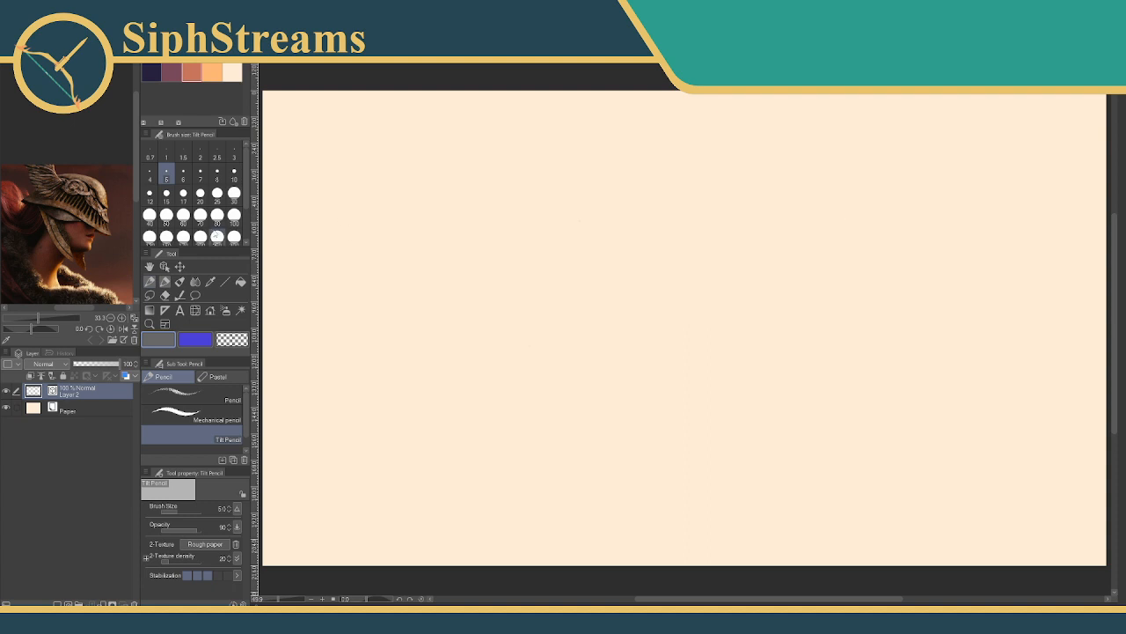
# - Widen the reference picture panel and fit the whole helmeted figure to its enlarged area
pyautogui.moveTo(141, 224); pyautogui.dragTo(370, 220)
pyautogui.moveTo(195, 250); pyautogui.dragTo(164, 183)
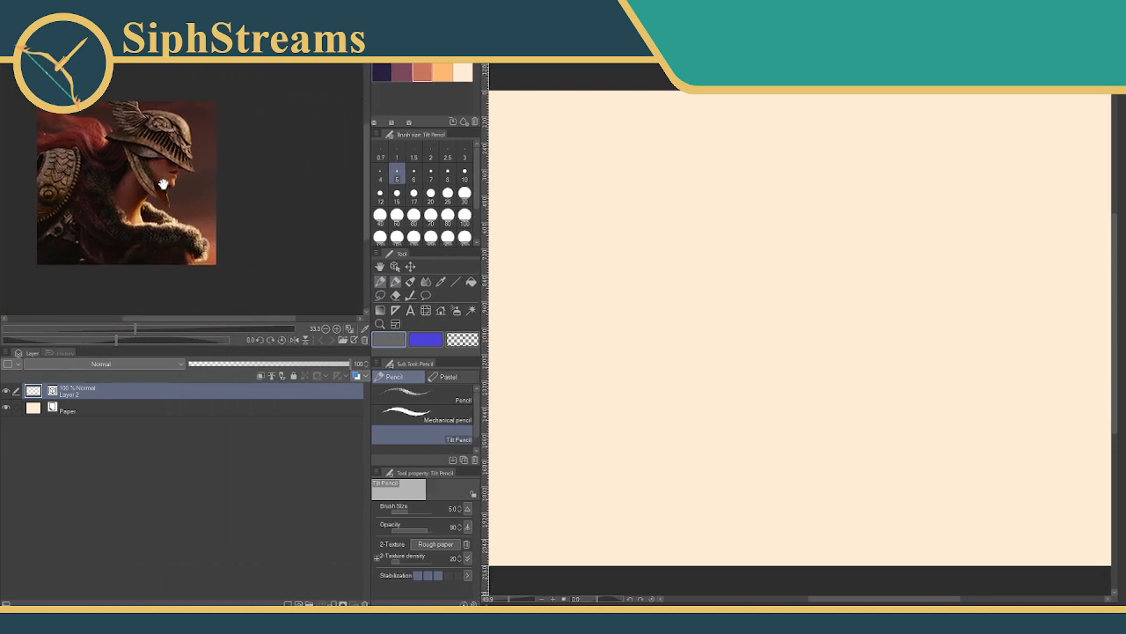
pyautogui.click(349, 328)
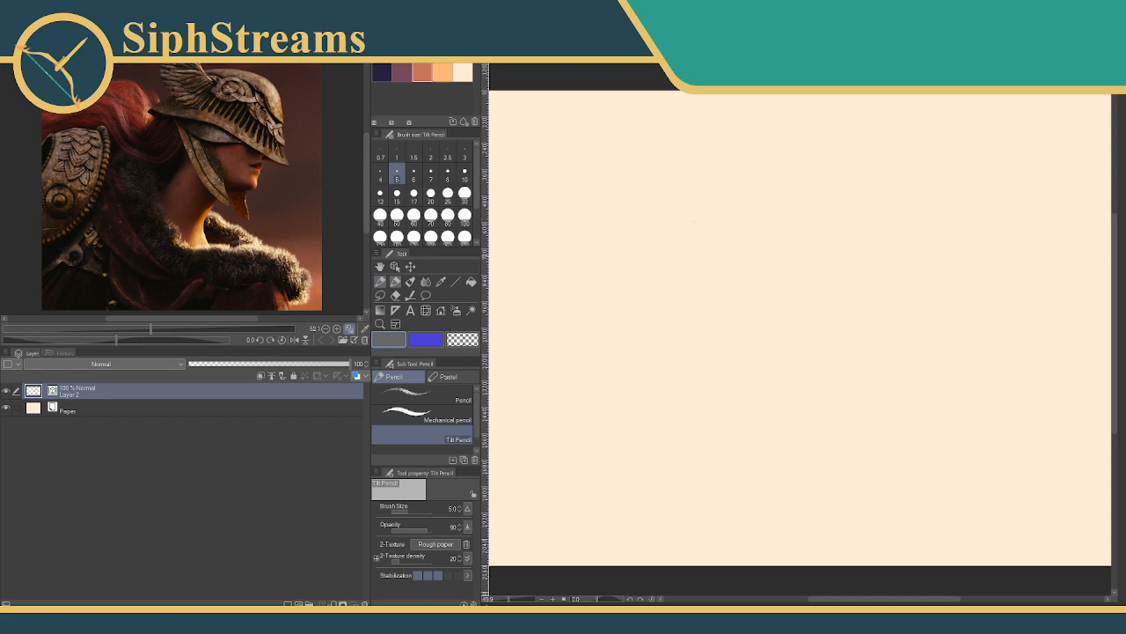
# - Try several loose Tilt Pencil strokes around the middle of the canvas, undoing each one
pyautogui.moveTo(875, 239)
pyautogui.mouseDown()
pyautogui.moveTo(765, 307)
pyautogui.moveTo(941, 315)
pyautogui.mouseUp()
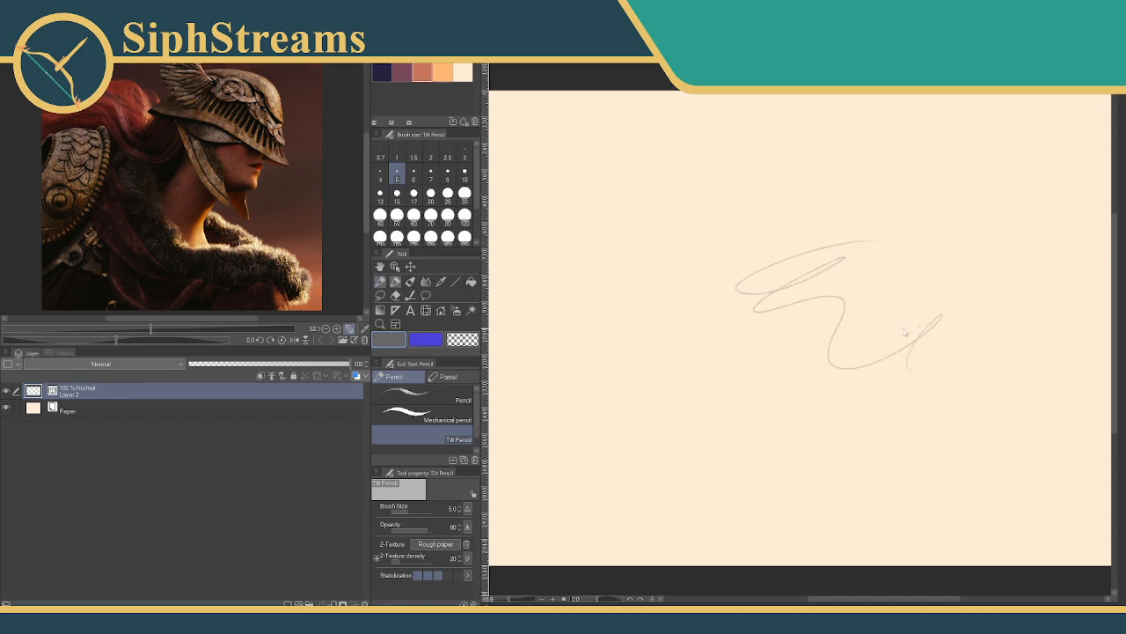
pyautogui.hotkey('ctrl', 'z')
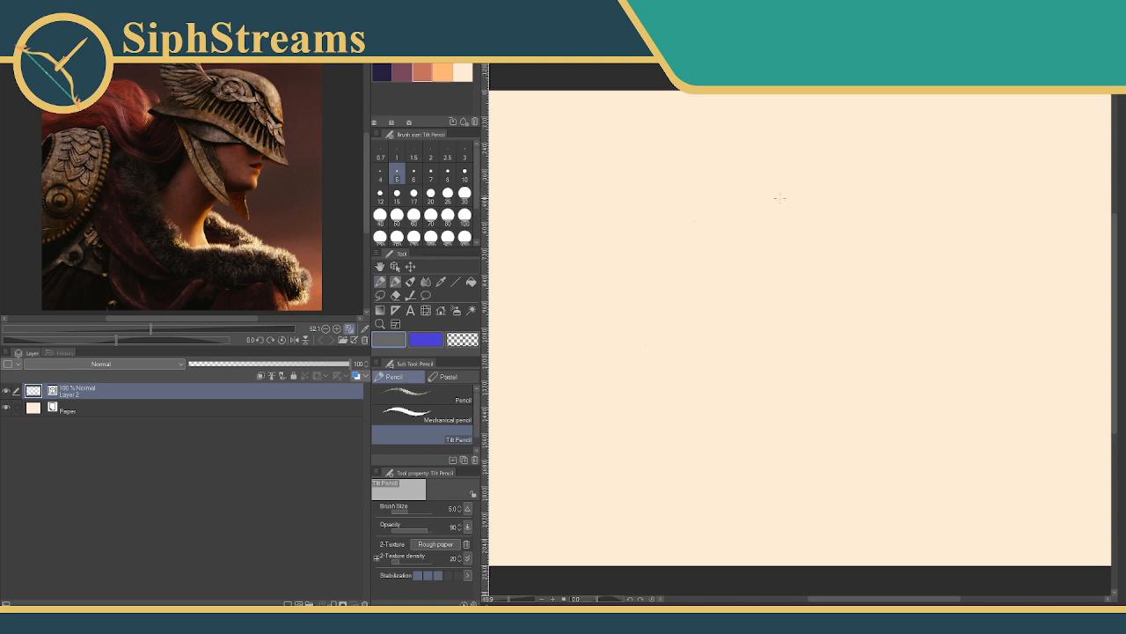
pyautogui.moveTo(761, 192); pyautogui.dragTo(801, 268)
pyautogui.hotkey('ctrl', 'z')
pyautogui.moveTo(792, 207)
pyautogui.mouseDown()
pyautogui.moveTo(807, 249)
pyautogui.moveTo(792, 331)
pyautogui.mouseUp()
pyautogui.hotkey('ctrl', 'z')
pyautogui.moveTo(795, 206); pyautogui.dragTo(805, 330)
pyautogui.hotkey('ctrl', 'z')
# - Draw more trial strokes near the canvas middle and erase them, alternating between the Tilt Pencil and the Vector eraser
pyautogui.moveTo(792, 242); pyautogui.dragTo(798, 363)
pyautogui.moveTo(743, 321)
pyautogui.mouseDown()
pyautogui.moveTo(842, 270)
pyautogui.moveTo(786, 266)
pyautogui.moveTo(796, 318)
pyautogui.mouseUp()
pyautogui.press('e')
pyautogui.press('p')
pyautogui.press('e')
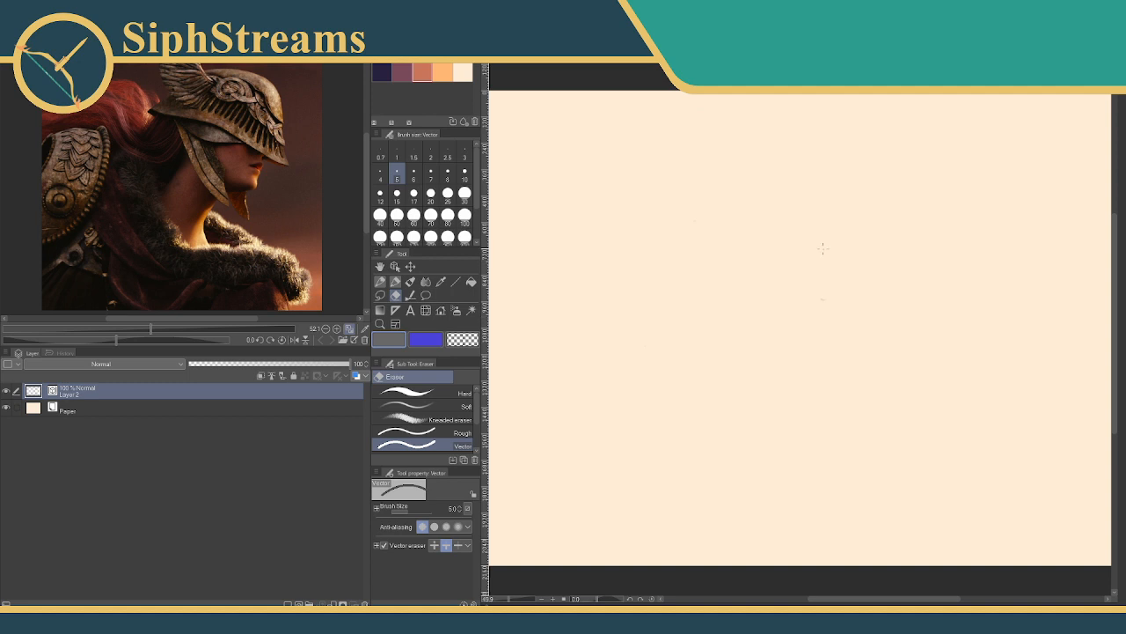
pyautogui.press('p')
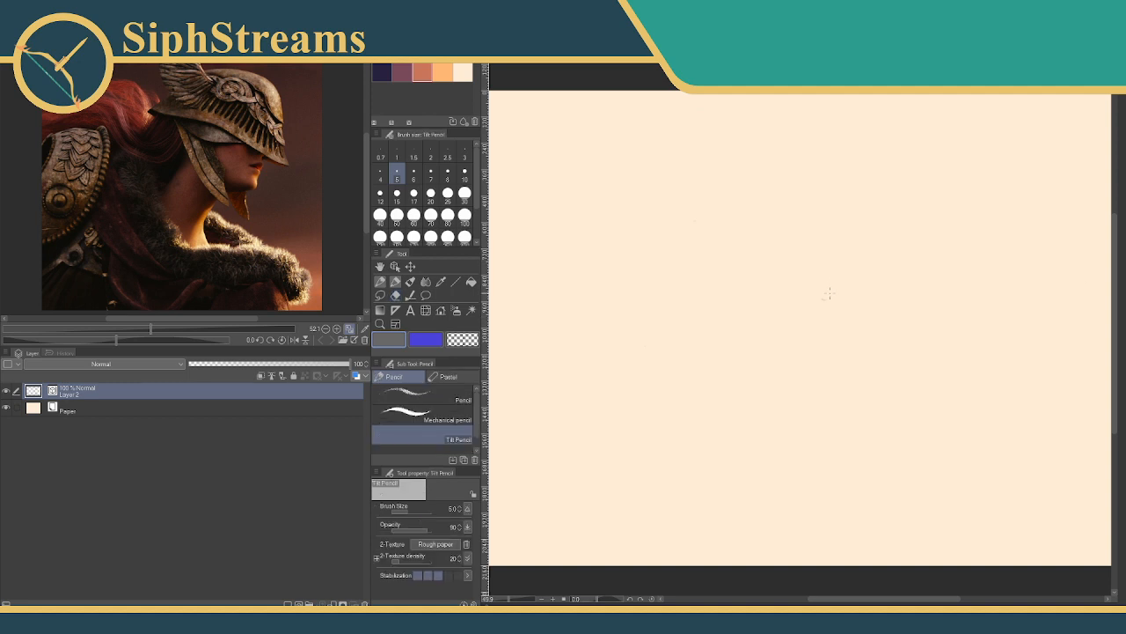
pyautogui.press('e')
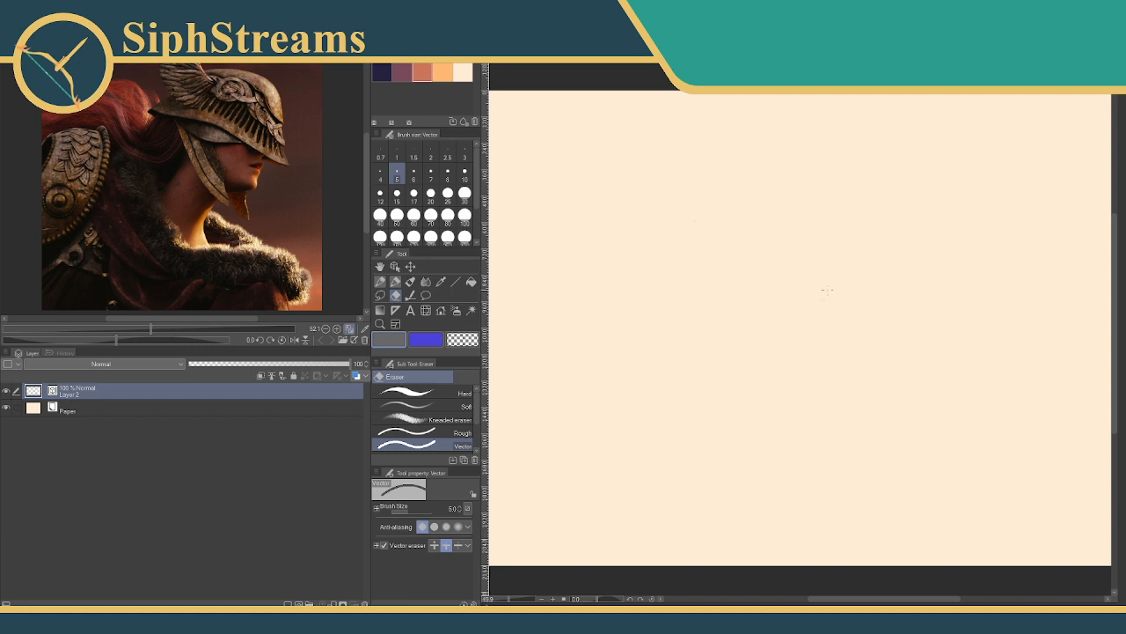
pyautogui.press('p')
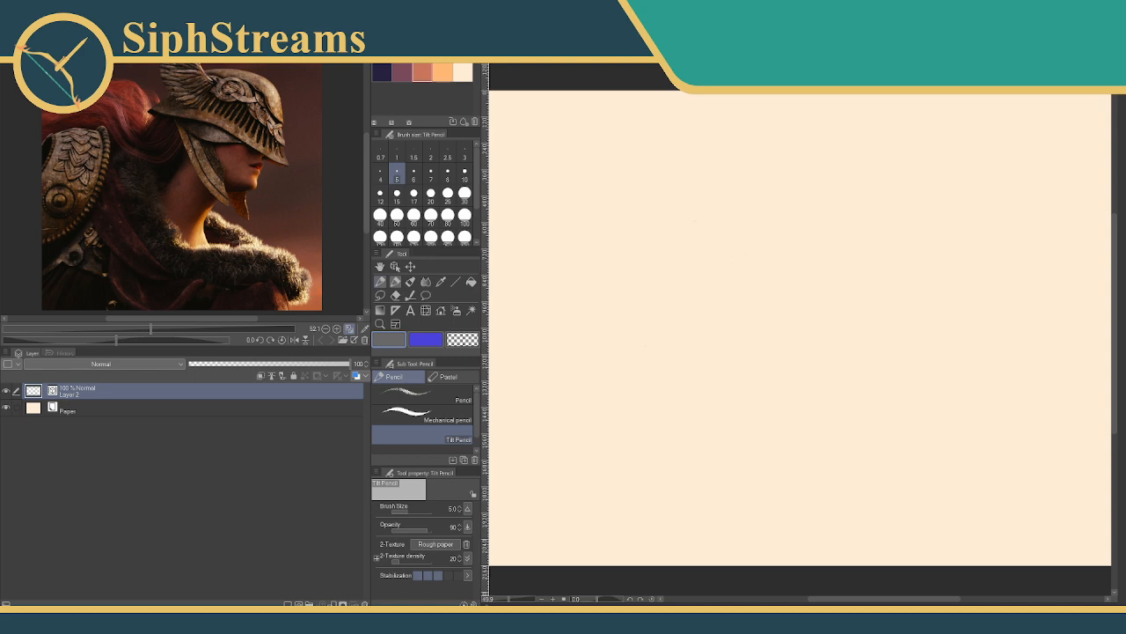
# - Switch to the Huion tablet settings, review the pen tablet's working area mapping, and close the settings
pyautogui.click(432, 619)
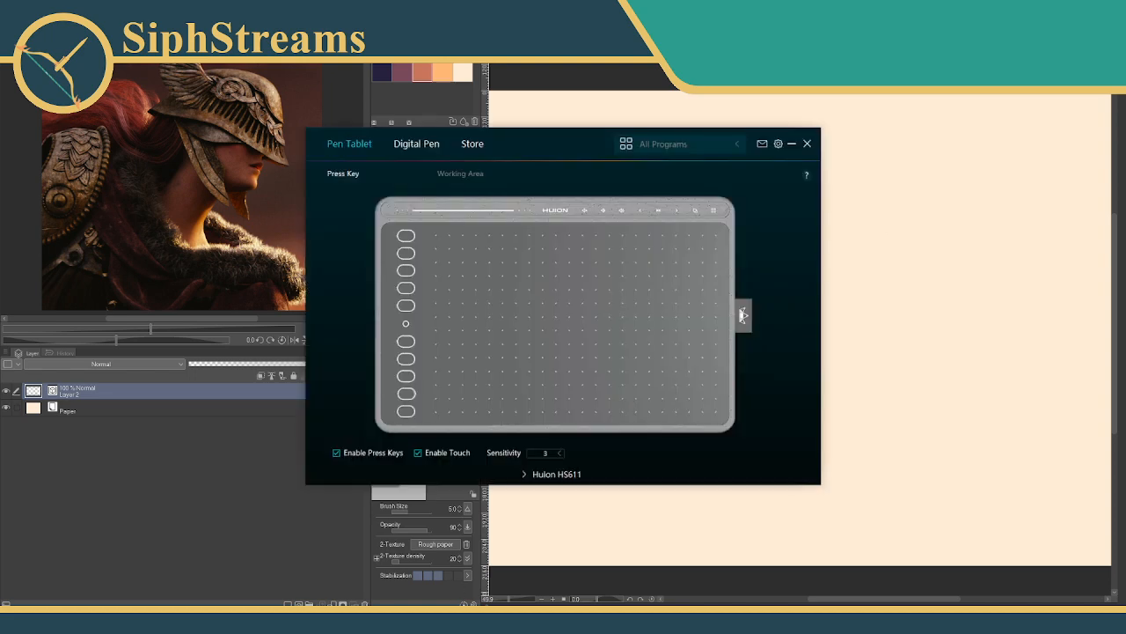
pyautogui.click(439, 175)
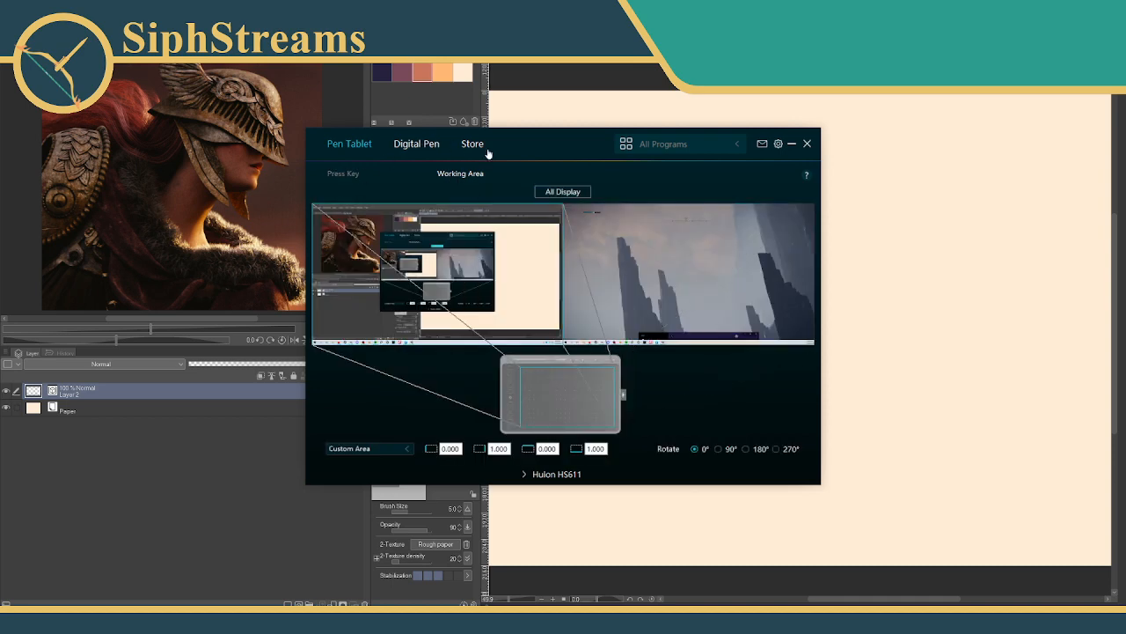
pyautogui.click(807, 144)
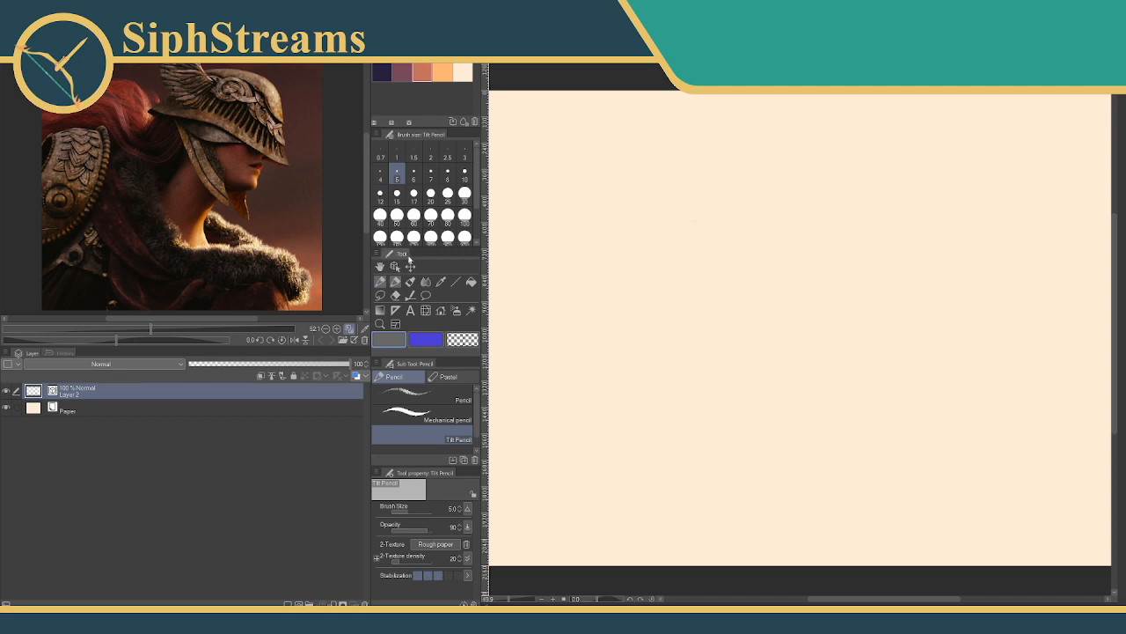
# - Shorten the brush size and sub tool panels so the tool, pencil and tool property panels sit higher
pyautogui.moveTo(410, 247); pyautogui.dragTo(419, 201)
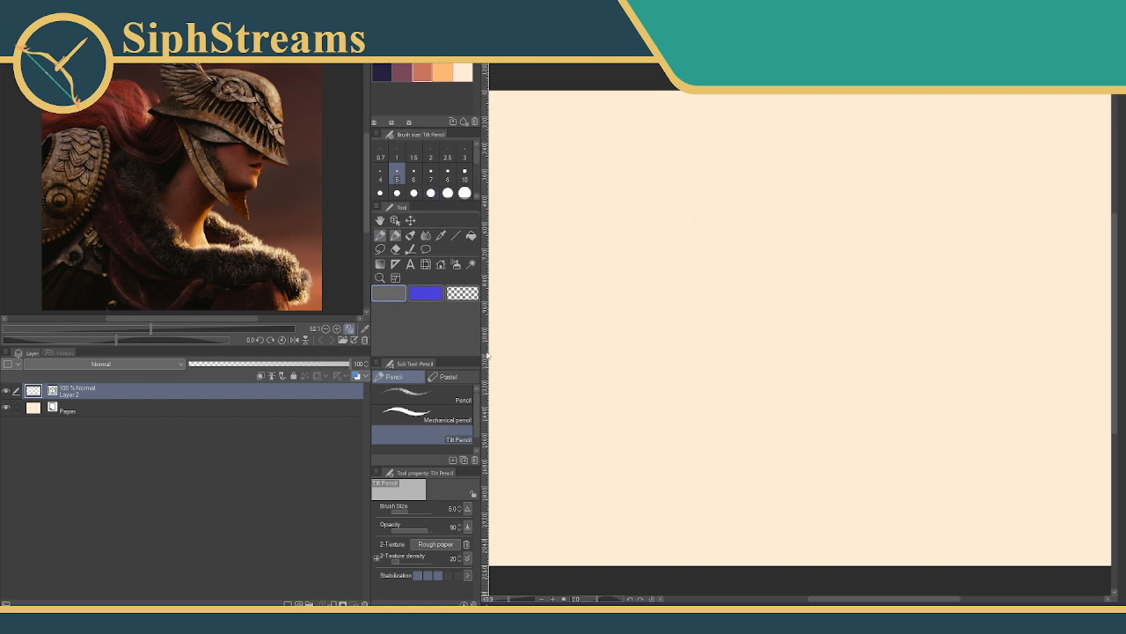
pyautogui.moveTo(461, 357); pyautogui.dragTo(458, 302)
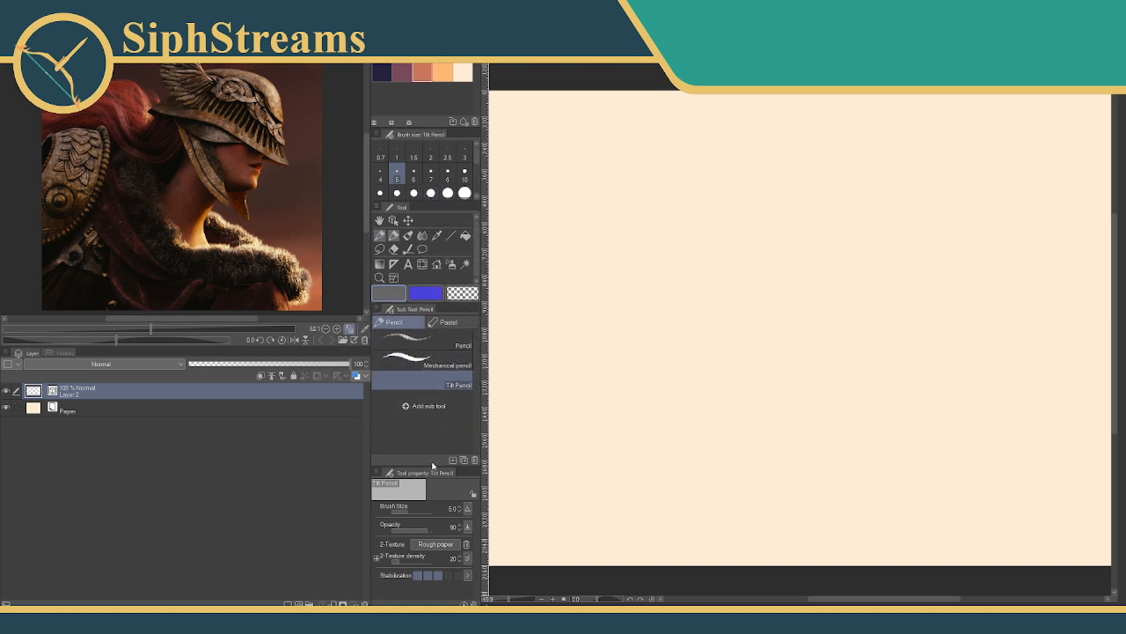
pyautogui.moveTo(432, 467); pyautogui.dragTo(460, 364)
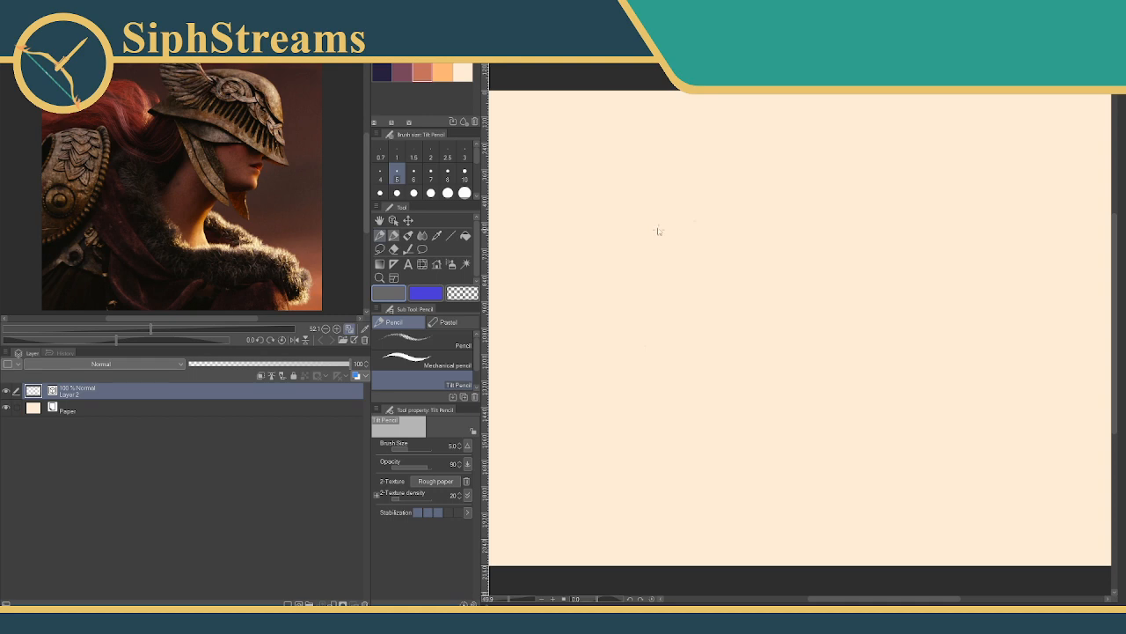
pyautogui.press('super+g')
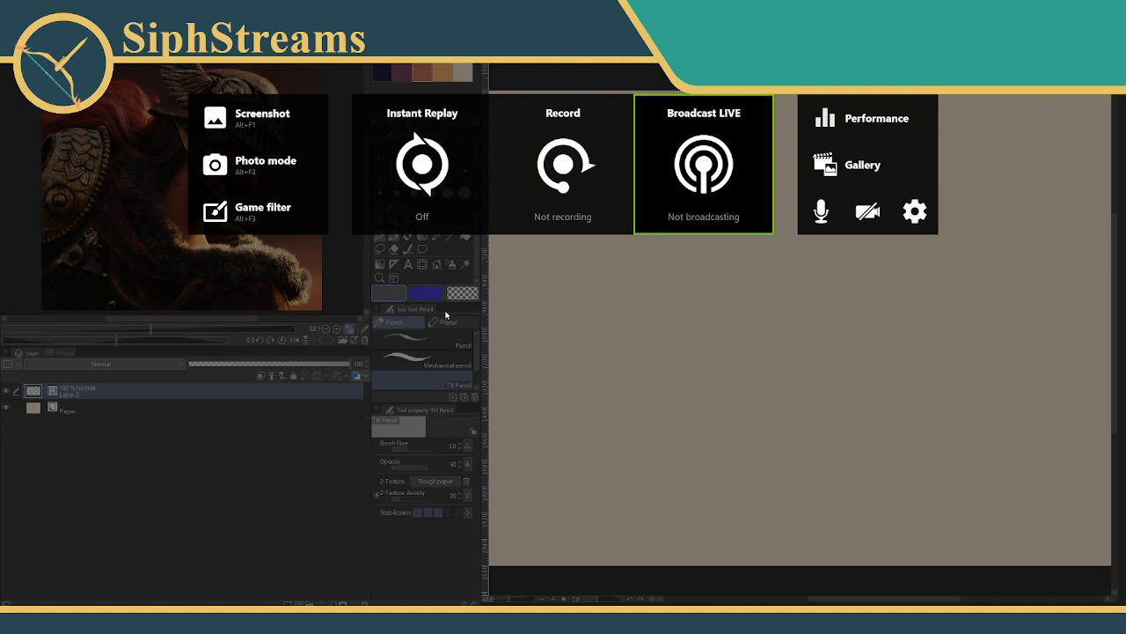
pyautogui.click(556, 321)
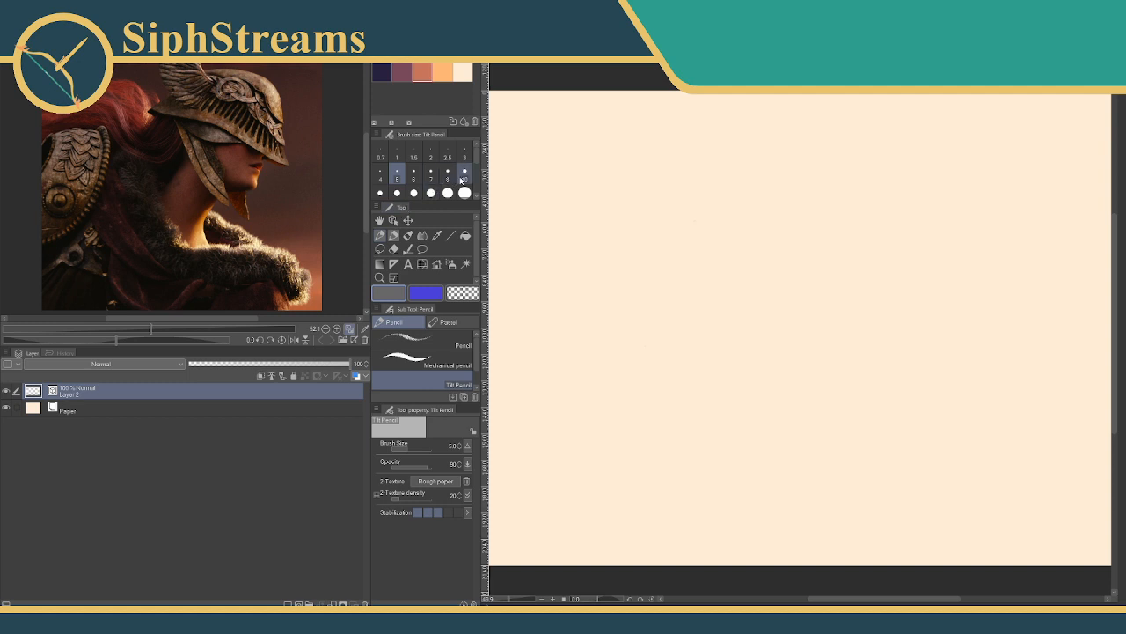
# - Narrow the tool panel column slightly and the reference picture panel considerably to enlarge the canvas area
pyautogui.moveTo(480, 179)
pyautogui.mouseDown()
pyautogui.moveTo(442, 180)
pyautogui.moveTo(477, 165)
pyautogui.mouseUp()
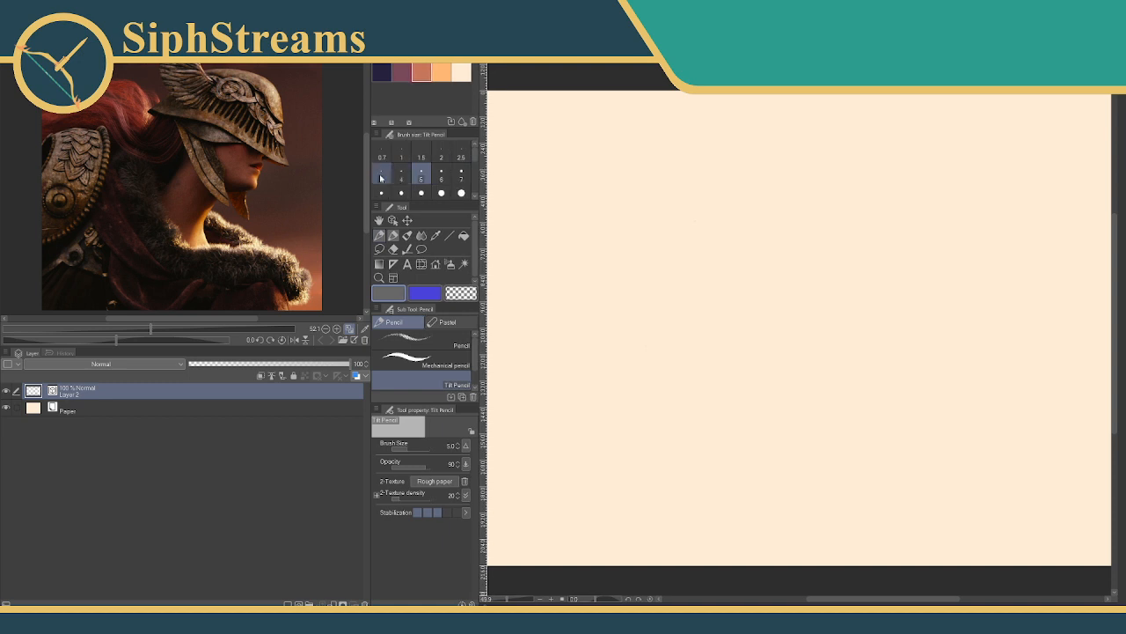
pyautogui.moveTo(370, 175); pyautogui.dragTo(249, 176)
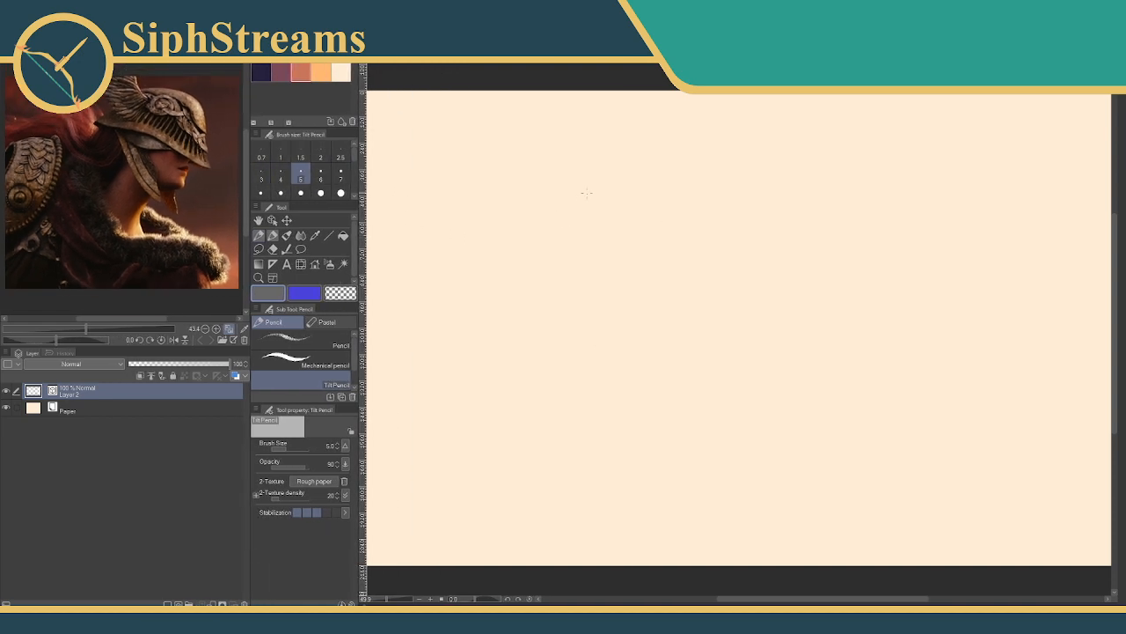
# - Try freehand Tilt Pencil strokes on the upper part of the canvas and undo them
pyautogui.moveTo(590, 185); pyautogui.dragTo(563, 282)
pyautogui.hotkey('ctrl', 'z')
pyautogui.moveTo(642, 176); pyautogui.dragTo(630, 331)
pyautogui.hotkey('ctrl', 'z')
pyautogui.hotkey('ctrl', 'z')
pyautogui.moveTo(671, 296); pyautogui.dragTo(673, 244)
pyautogui.hotkey('ctrl', 'z')
pyautogui.moveTo(671, 315); pyautogui.dragTo(670, 215)
pyautogui.hotkey('ctrl', 'z')
# - Sketch a round head crossed by a slanted hat brim, and remove the head outline above the brim with the Vector eraser
pyautogui.moveTo(651, 272)
pyautogui.mouseDown()
pyautogui.moveTo(813, 234)
pyautogui.moveTo(808, 225)
pyautogui.moveTo(652, 269)
pyautogui.mouseUp()
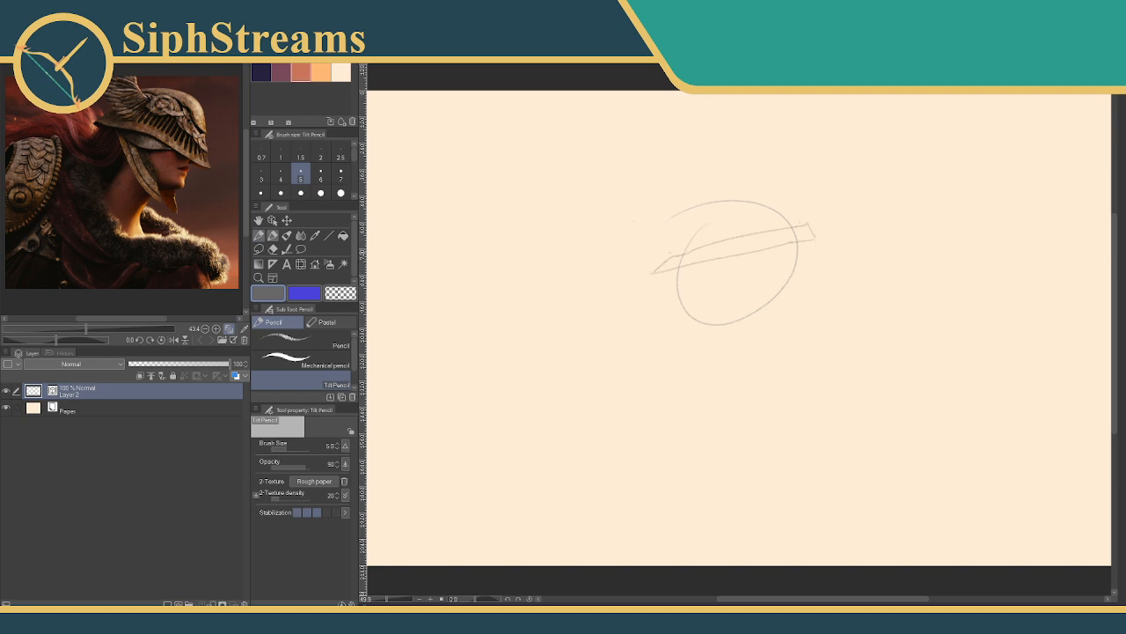
pyautogui.press('e')
pyautogui.moveTo(684, 231); pyautogui.dragTo(696, 236)
pyautogui.moveTo(741, 195); pyautogui.dragTo(746, 207)
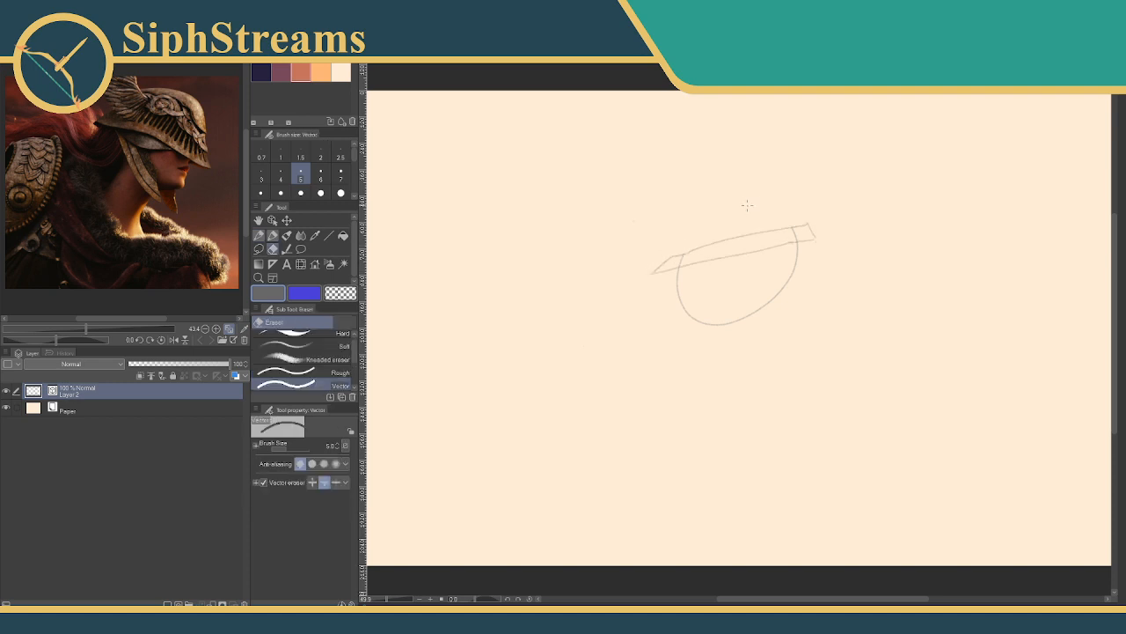
# - Clear the head lines inside the brim, and draw a question mark above it with a small eye and mouth below
pyautogui.press('p')
pyautogui.press('e')
pyautogui.press('p')
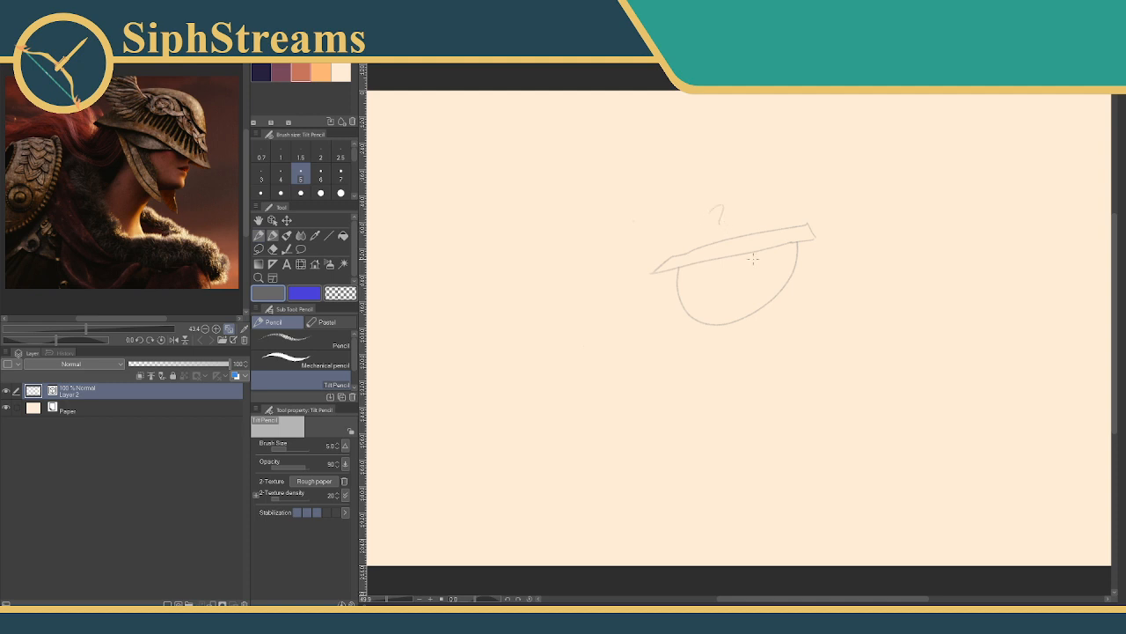
pyautogui.moveTo(692, 286); pyautogui.dragTo(713, 299)
# - Erase the whole face sketch with the Vector eraser and return to the Tilt Pencil
pyautogui.press('e')
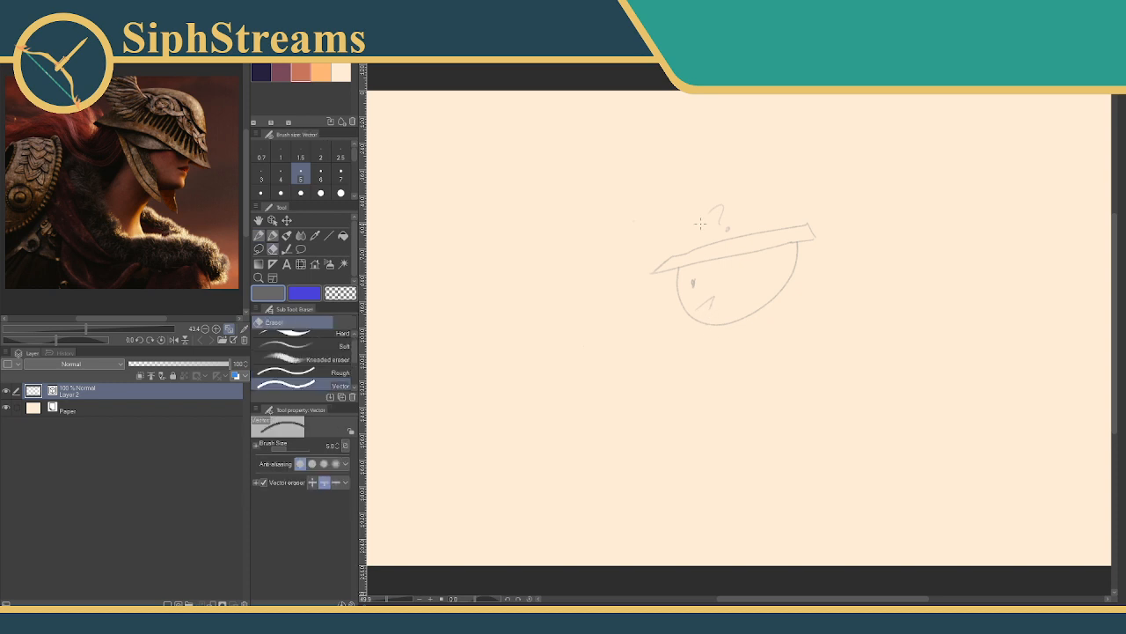
pyautogui.moveTo(681, 230); pyautogui.dragTo(690, 292)
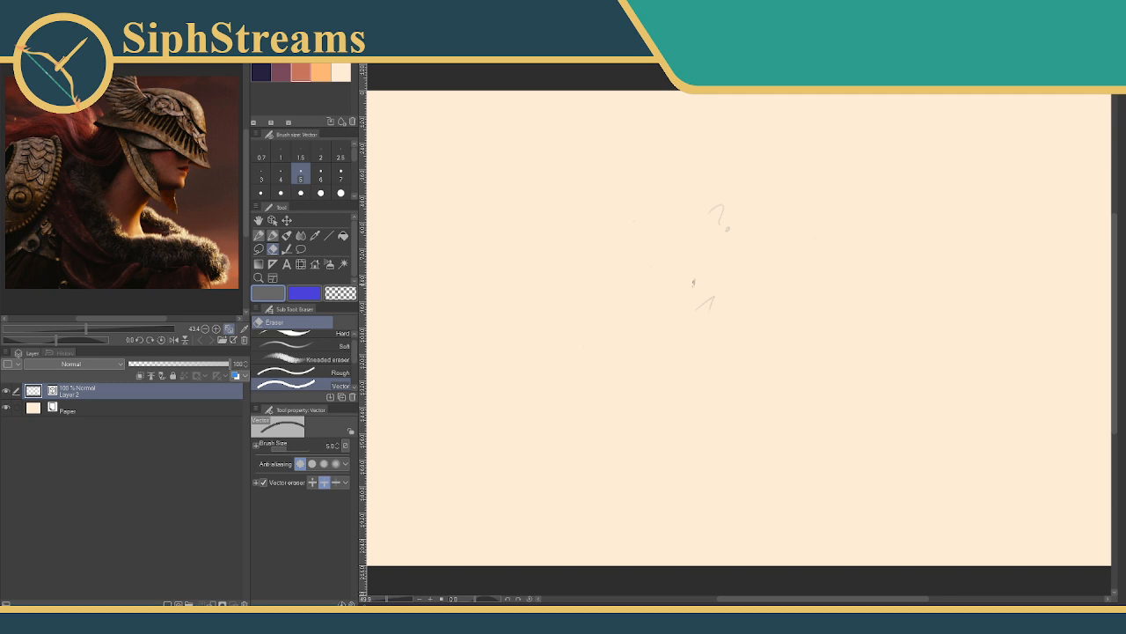
pyautogui.moveTo(694, 296); pyautogui.dragTo(707, 333)
pyautogui.press('p')
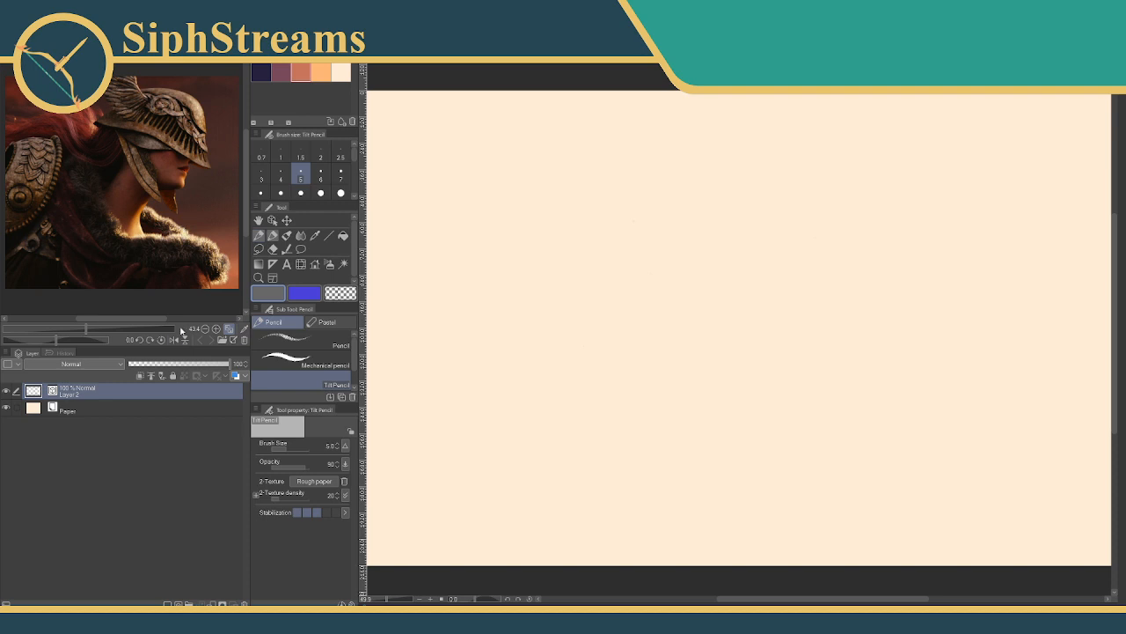
# - Mirror the reference image horizontally to check it, and mirror it back to its original orientation
pyautogui.click(173, 340)
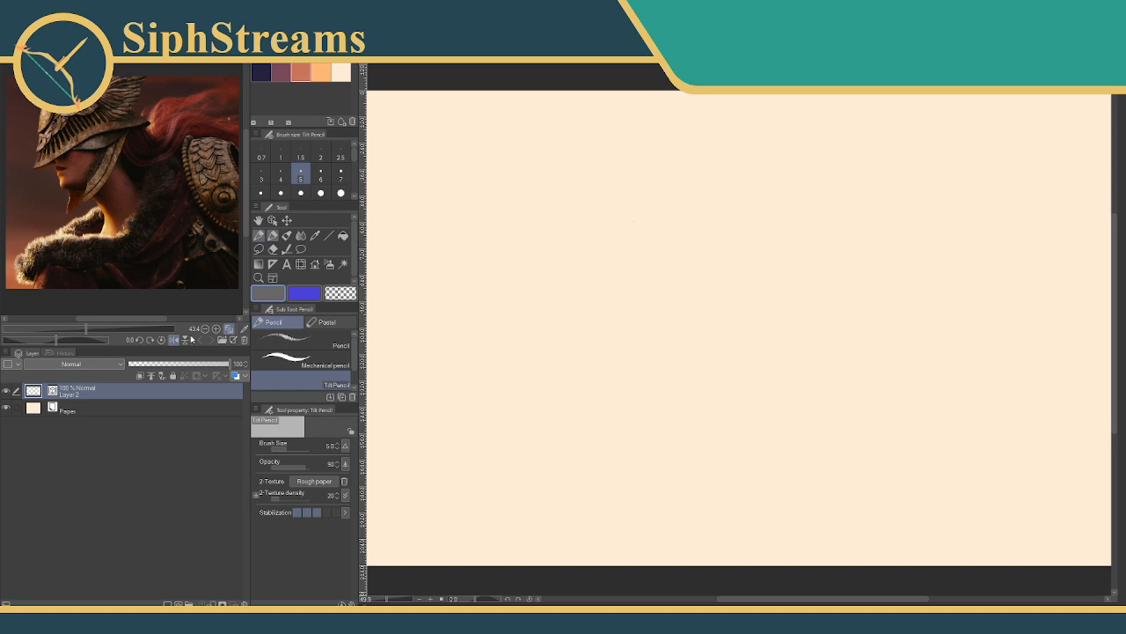
pyautogui.click(174, 338)
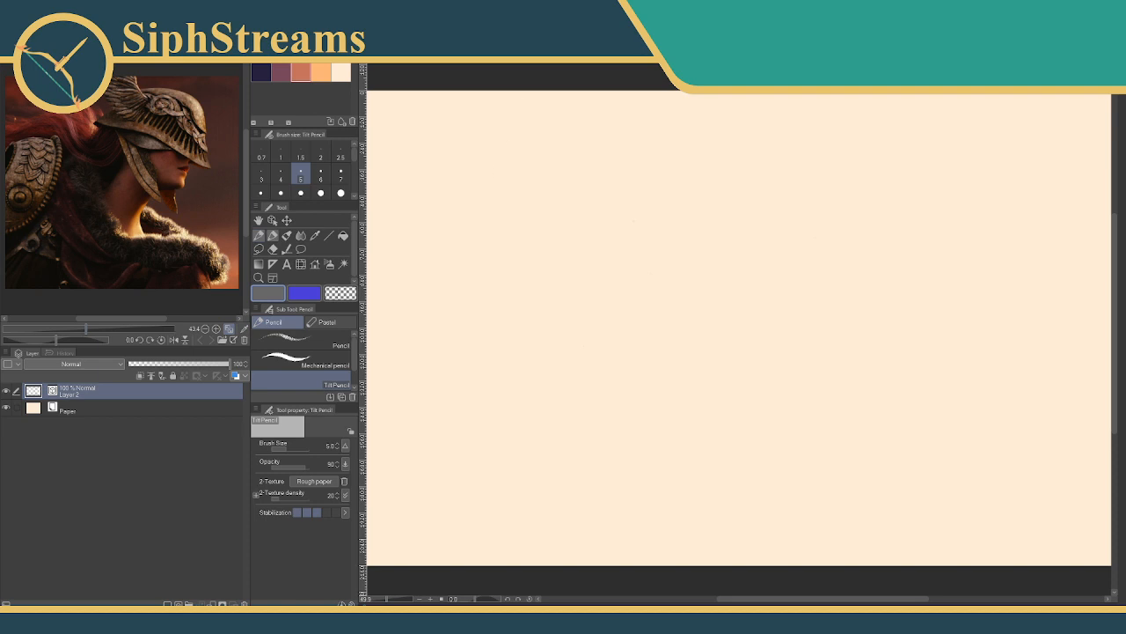
# - Sketch the figure's head in profile with a rounded skull and flat face plane, adding the neck, back and collar lines
pyautogui.moveTo(558, 199); pyautogui.dragTo(557, 281)
pyautogui.hotkey('ctrl', 'z')
pyautogui.moveTo(605, 261); pyautogui.dragTo(602, 294)
pyautogui.moveTo(599, 212); pyautogui.dragTo(605, 256)
pyautogui.moveTo(601, 296)
pyautogui.mouseDown()
pyautogui.moveTo(573, 296)
pyautogui.moveTo(587, 296)
pyautogui.moveTo(571, 300)
pyautogui.moveTo(559, 331)
pyautogui.mouseUp()
pyautogui.moveTo(536, 292); pyautogui.dragTo(525, 315)
pyautogui.moveTo(599, 212); pyautogui.dragTo(544, 211)
pyautogui.moveTo(543, 264); pyautogui.dragTo(531, 292)
pyautogui.moveTo(560, 331); pyautogui.dragTo(565, 345)
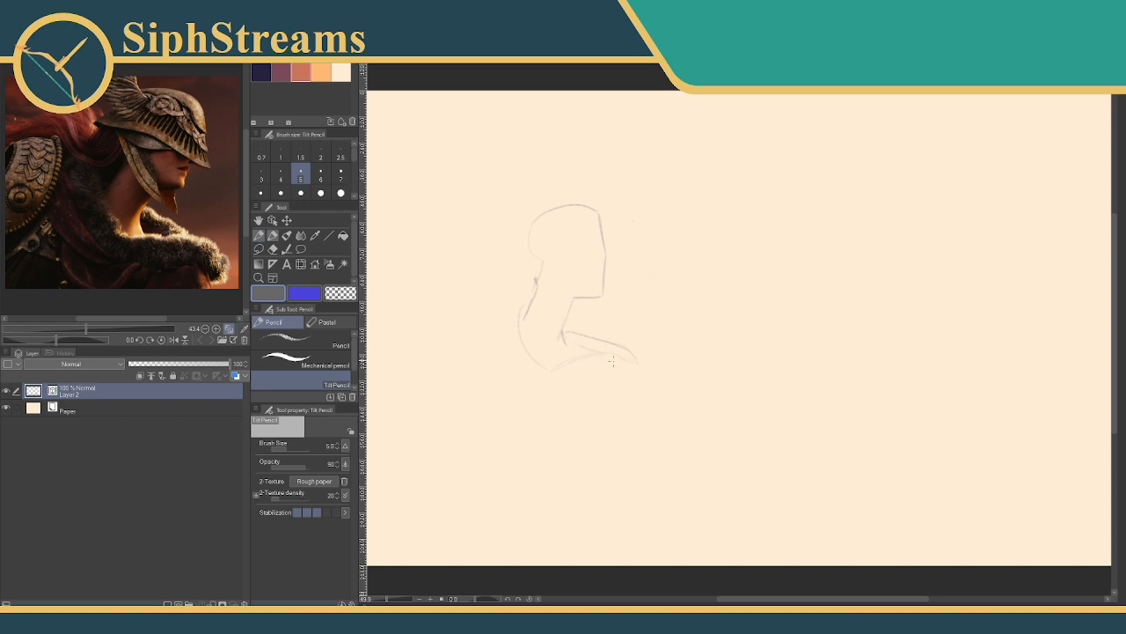
# - Add the front line below the collar and flowing hair strands streaming behind the head and neck
pyautogui.moveTo(621, 356); pyautogui.dragTo(626, 385)
pyautogui.moveTo(524, 301)
pyautogui.mouseDown()
pyautogui.moveTo(490, 308)
pyautogui.moveTo(494, 339)
pyautogui.moveTo(490, 286)
pyautogui.moveTo(471, 350)
pyautogui.moveTo(489, 288)
pyautogui.moveTo(490, 329)
pyautogui.moveTo(488, 289)
pyautogui.moveTo(458, 326)
pyautogui.mouseUp()
pyautogui.moveTo(525, 245)
pyautogui.mouseDown()
pyautogui.moveTo(531, 289)
pyautogui.moveTo(454, 294)
pyautogui.mouseUp()
pyautogui.moveTo(506, 256)
pyautogui.mouseDown()
pyautogui.moveTo(428, 284)
pyautogui.moveTo(450, 290)
pyautogui.moveTo(473, 272)
pyautogui.moveTo(482, 254)
pyautogui.moveTo(446, 279)
pyautogui.moveTo(463, 247)
pyautogui.mouseUp()
# - Draw and redo the curved jaw line from the back of the head to the chin, with a short chin mark
pyautogui.moveTo(534, 243); pyautogui.dragTo(572, 294)
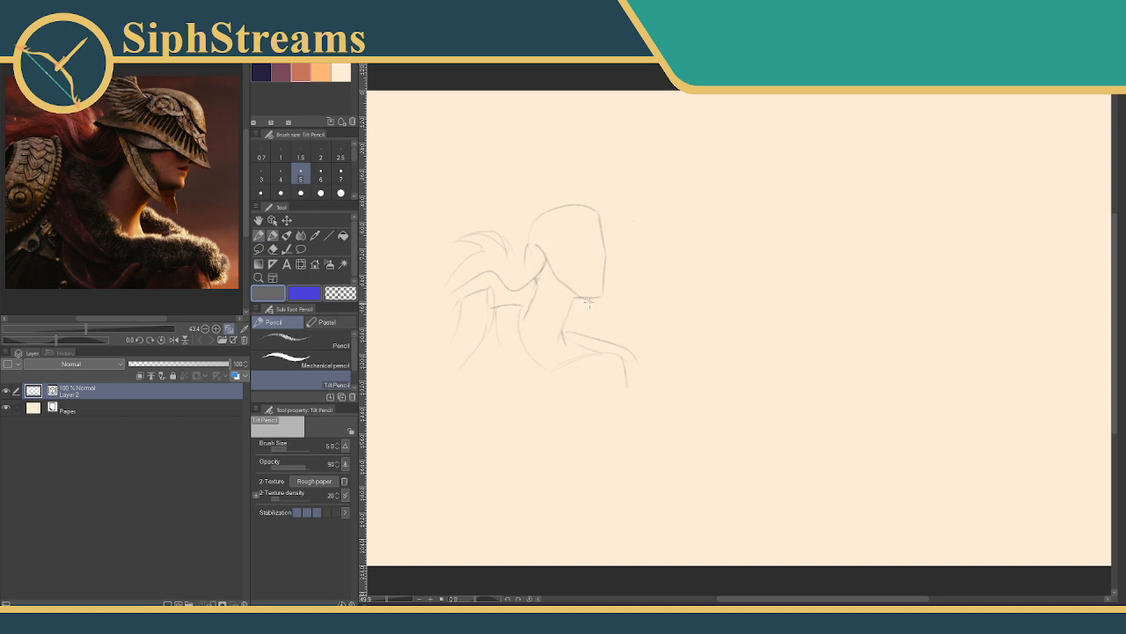
pyautogui.hotkey('ctrl', 'z')
pyautogui.moveTo(584, 305)
pyautogui.mouseDown()
pyautogui.moveTo(547, 282)
pyautogui.moveTo(537, 249)
pyautogui.moveTo(590, 308)
pyautogui.mouseUp()
pyautogui.hotkey('ctrl', 'z')
pyautogui.hotkey('ctrl', 'z')
pyautogui.moveTo(532, 244)
pyautogui.mouseDown()
pyautogui.moveTo(568, 297)
pyautogui.moveTo(585, 304)
pyautogui.mouseUp()
# - Sketch a small three-quarter head beside the figure, with facial guidelines, simple features and a helmet arc around it
pyautogui.moveTo(795, 199); pyautogui.dragTo(797, 197)
pyautogui.moveTo(799, 197)
pyautogui.mouseDown()
pyautogui.moveTo(790, 257)
pyautogui.moveTo(778, 223)
pyautogui.moveTo(778, 253)
pyautogui.moveTo(786, 261)
pyautogui.moveTo(801, 231)
pyautogui.moveTo(814, 235)
pyautogui.moveTo(811, 268)
pyautogui.mouseUp()
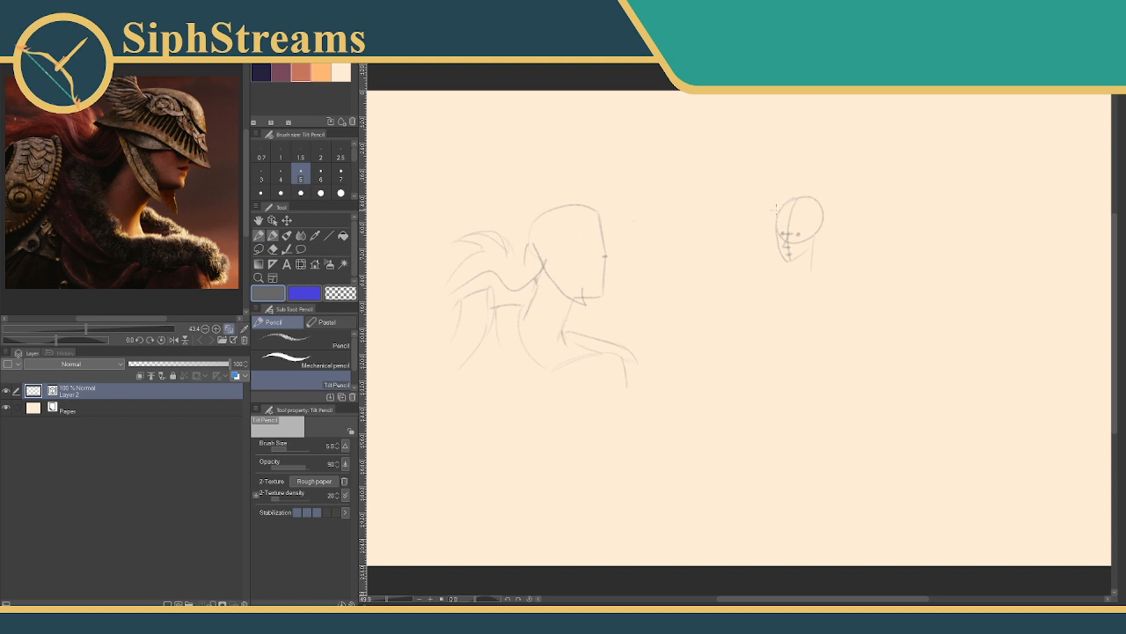
pyautogui.moveTo(772, 224); pyautogui.dragTo(836, 178)
pyautogui.moveTo(784, 230); pyautogui.dragTo(788, 239)
# - Draw a hollow cheek line running down to the profile head's chin, and trim its excess strokes with the Vector eraser
pyautogui.moveTo(387, 599); pyautogui.dragTo(394, 600)
pyautogui.moveTo(402, 591)
pyautogui.mouseDown()
pyautogui.moveTo(604, 405)
pyautogui.moveTo(637, 606)
pyautogui.mouseUp()
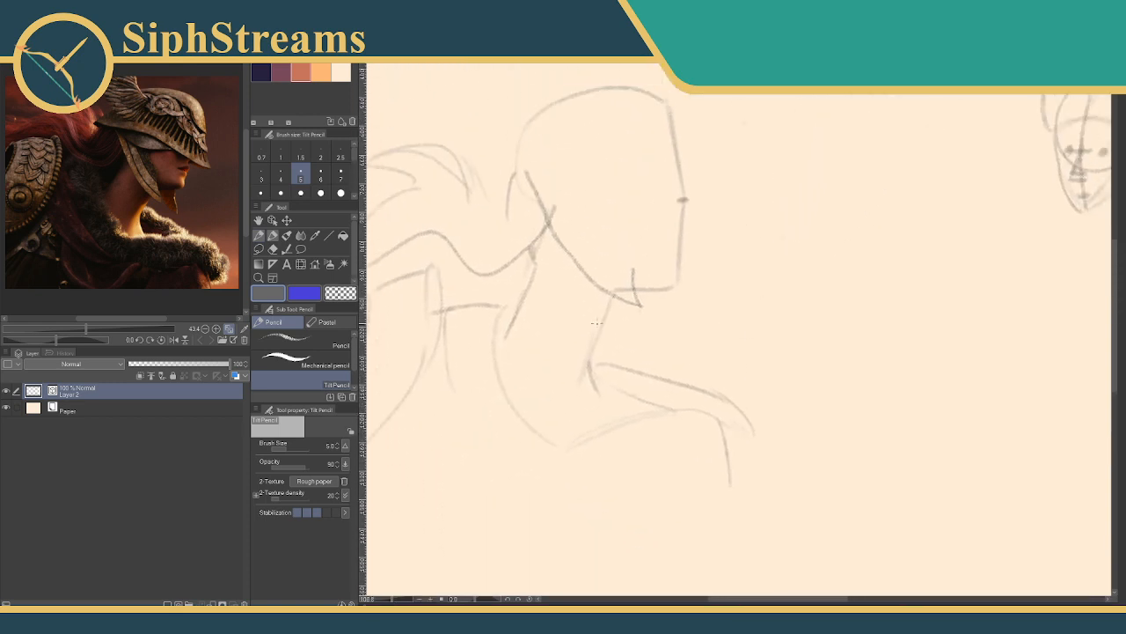
pyautogui.moveTo(603, 246)
pyautogui.mouseDown()
pyautogui.moveTo(601, 313)
pyautogui.moveTo(587, 317)
pyautogui.mouseUp()
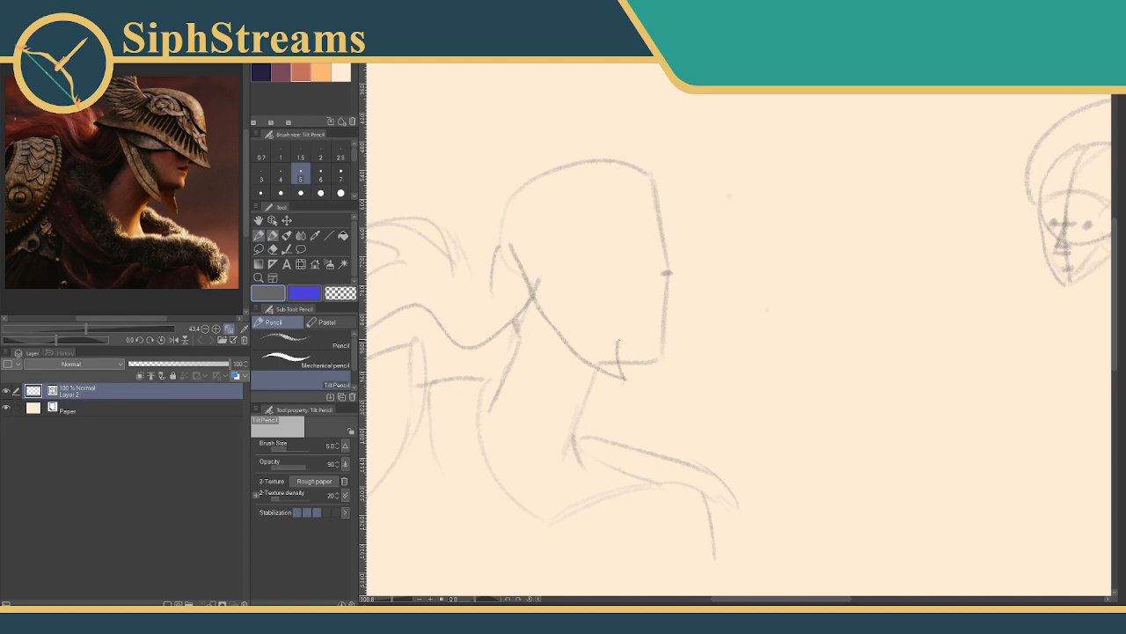
pyautogui.moveTo(616, 340)
pyautogui.mouseDown()
pyautogui.moveTo(581, 297)
pyautogui.moveTo(617, 339)
pyautogui.moveTo(594, 323)
pyautogui.moveTo(614, 351)
pyautogui.mouseUp()
pyautogui.moveTo(588, 311); pyautogui.dragTo(610, 335)
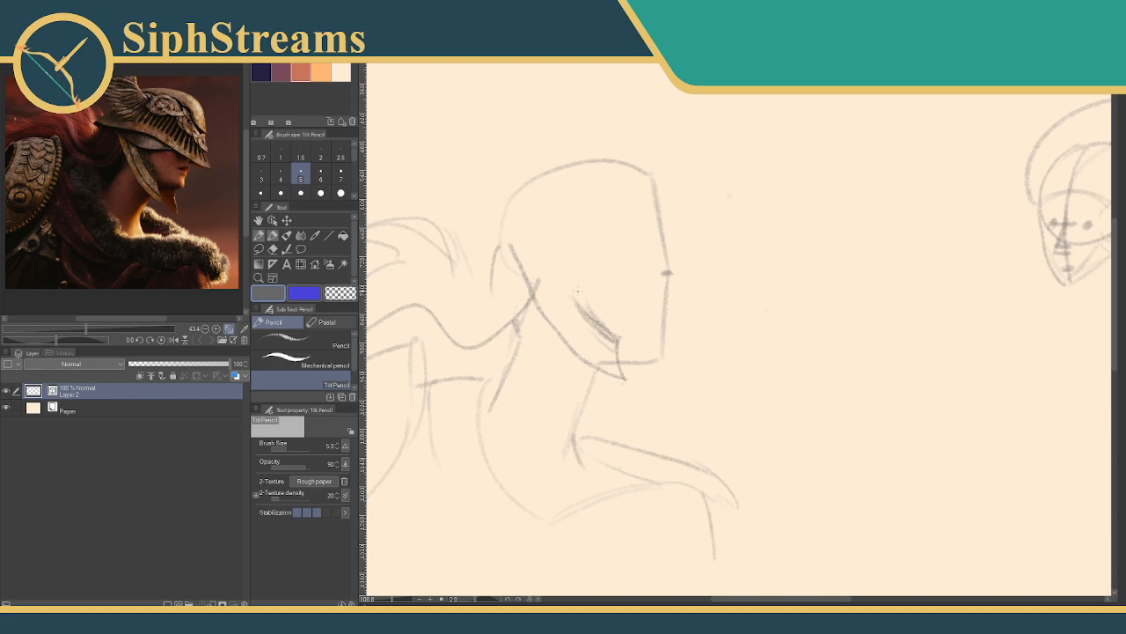
pyautogui.press('e')
pyautogui.click(585, 312)
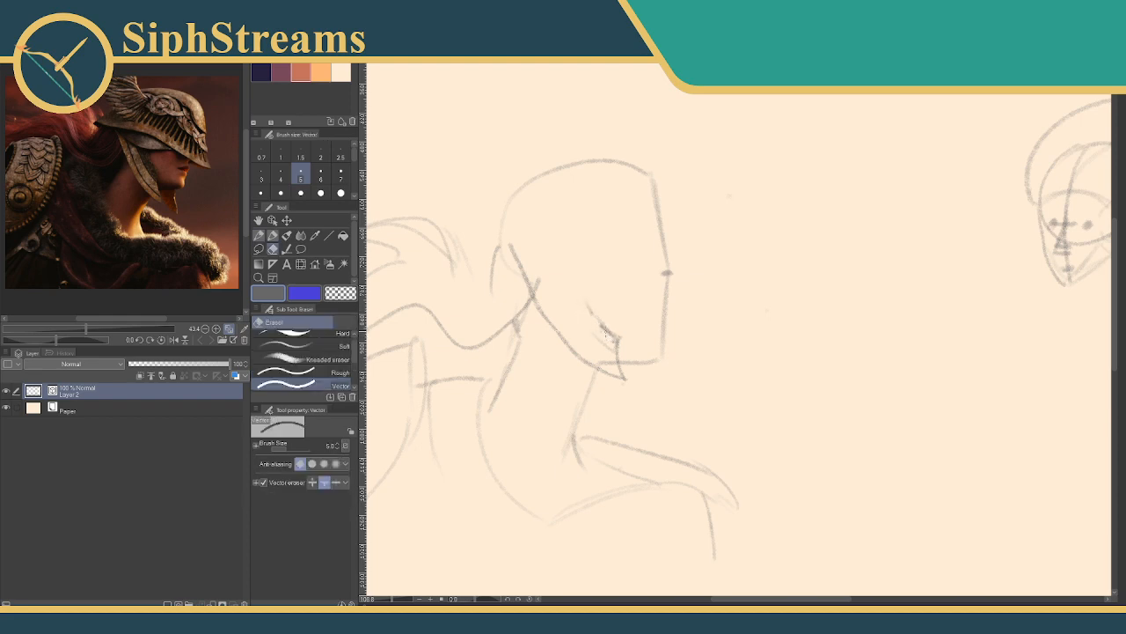
pyautogui.press('p')
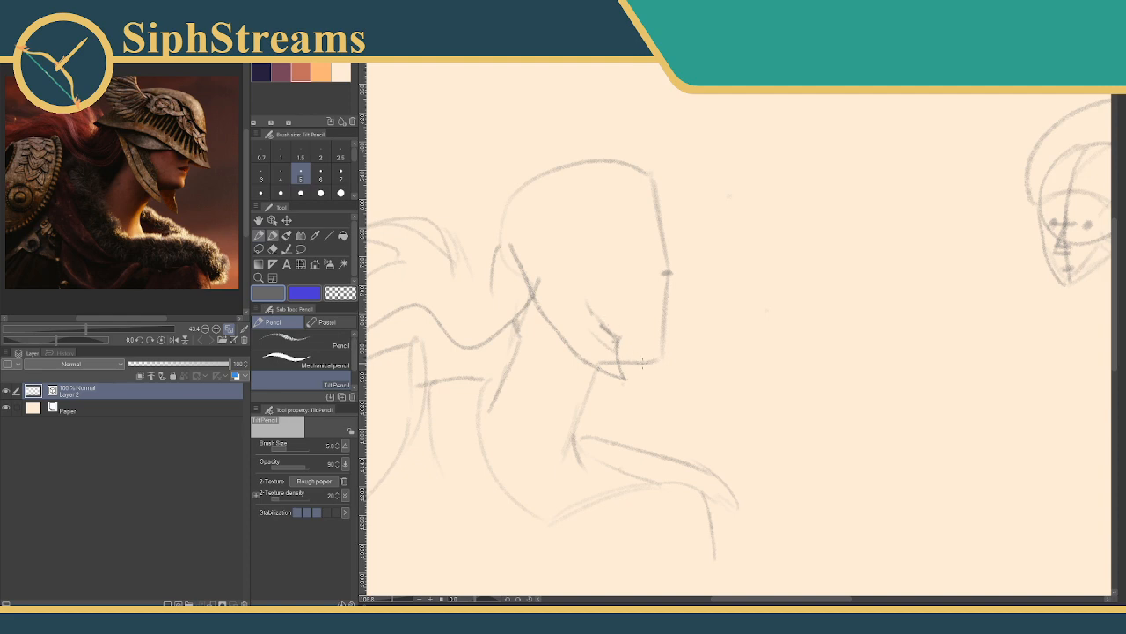
# - Draw the chin, lips and nose along the profile head's face edge, and add two small dark eyes
pyautogui.moveTo(642, 362); pyautogui.dragTo(656, 361)
pyautogui.moveTo(647, 389)
pyautogui.mouseDown()
pyautogui.moveTo(622, 367)
pyautogui.moveTo(664, 388)
pyautogui.mouseUp()
pyautogui.moveTo(661, 350)
pyautogui.mouseDown()
pyautogui.moveTo(668, 358)
pyautogui.moveTo(652, 362)
pyautogui.mouseUp()
pyautogui.moveTo(663, 271); pyautogui.dragTo(666, 294)
pyautogui.moveTo(618, 253); pyautogui.dragTo(660, 260)
# - Erase the rough lines under the nose and around the mouth with the Vector eraser, and return to the Tilt Pencil
pyautogui.press('e')
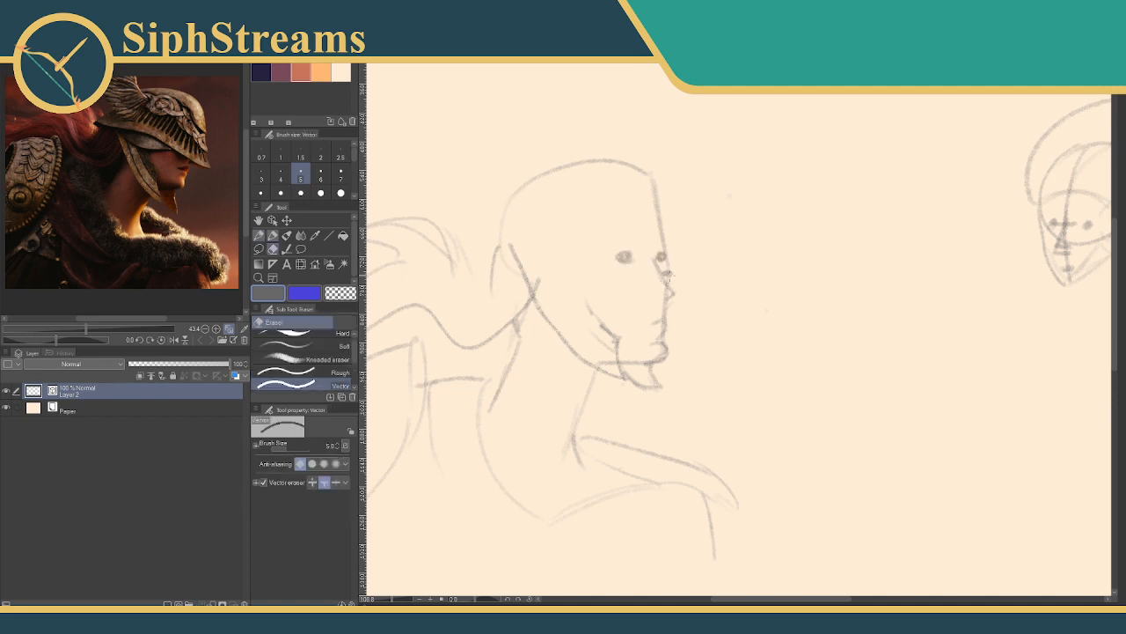
pyautogui.moveTo(660, 302); pyautogui.dragTo(667, 289)
pyautogui.moveTo(660, 324); pyautogui.dragTo(666, 328)
pyautogui.press('p')
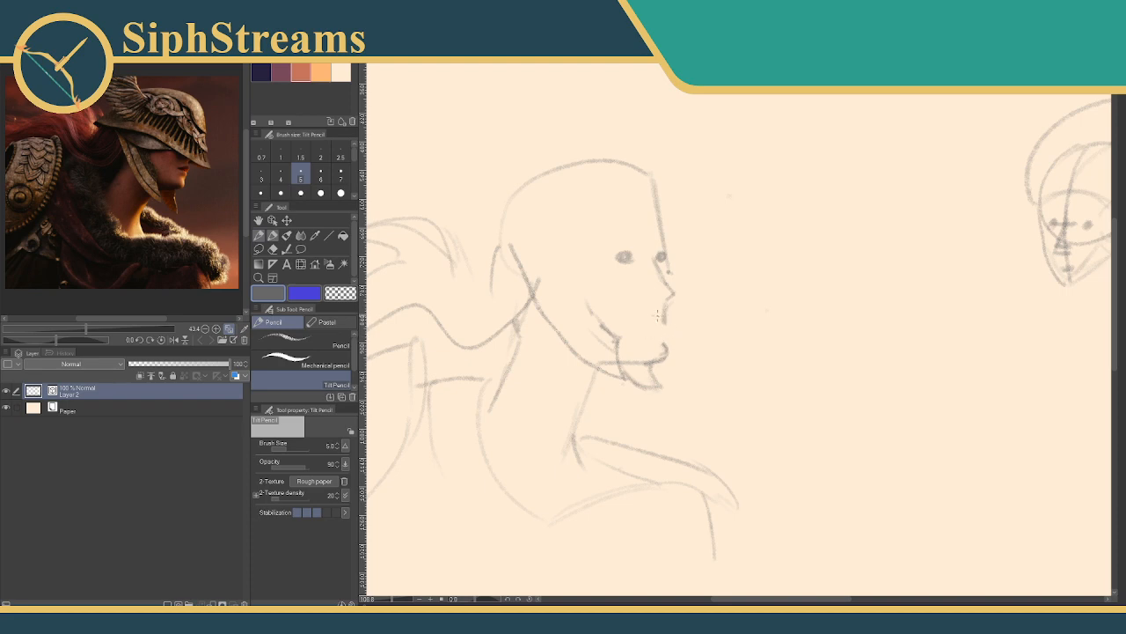
# - Rework the upper and lower lips of the profile head, alternating between Tilt Pencil strokes and the Vector eraser
pyautogui.press('e')
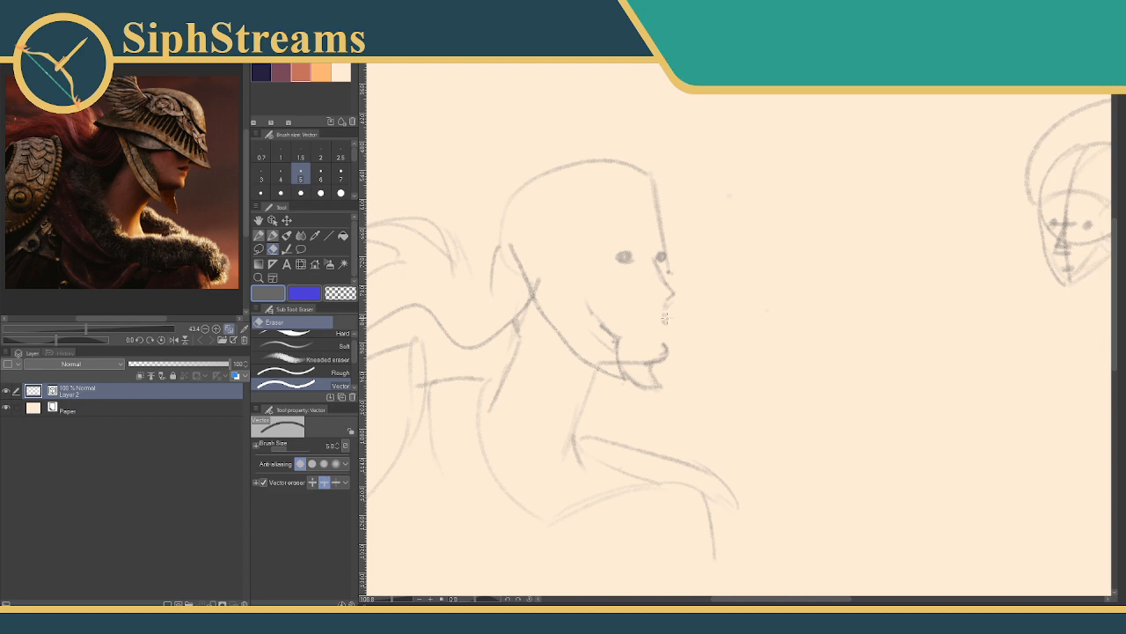
pyautogui.press('p')
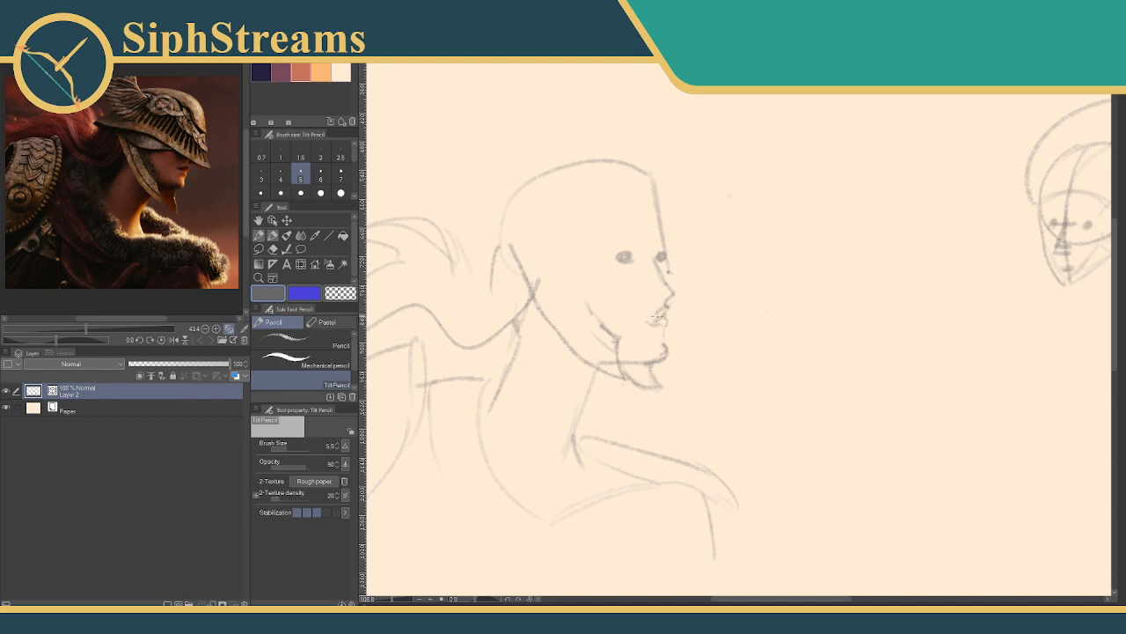
pyautogui.press('e')
pyautogui.press('p')
pyautogui.moveTo(667, 319); pyautogui.dragTo(649, 321)
pyautogui.press('e')
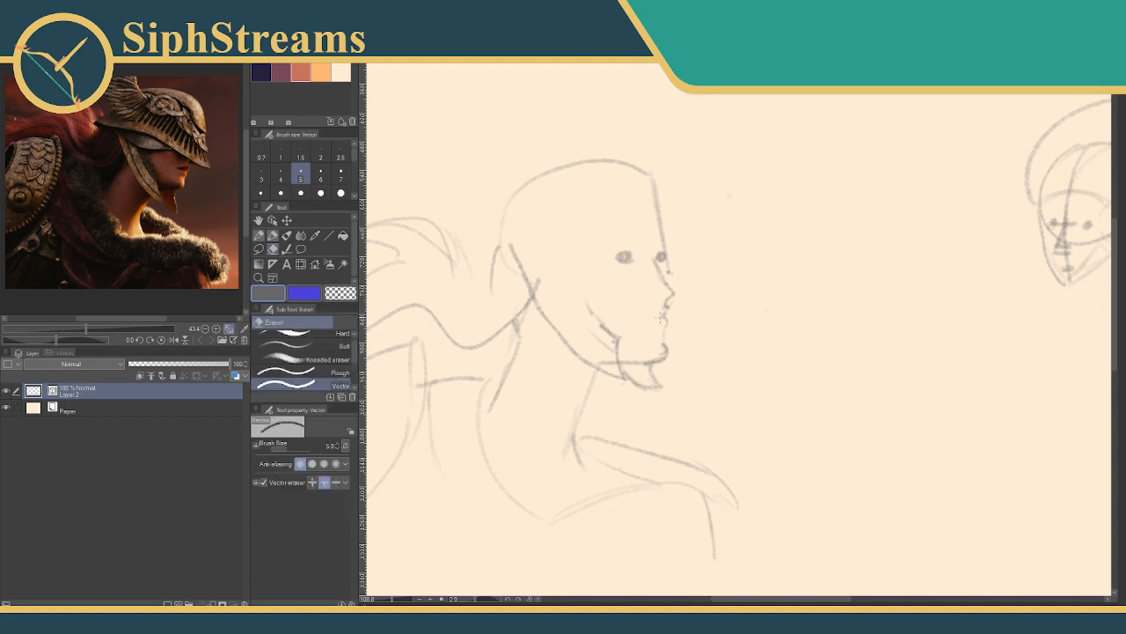
pyautogui.press('p')
pyautogui.press('e')
pyautogui.press('p')
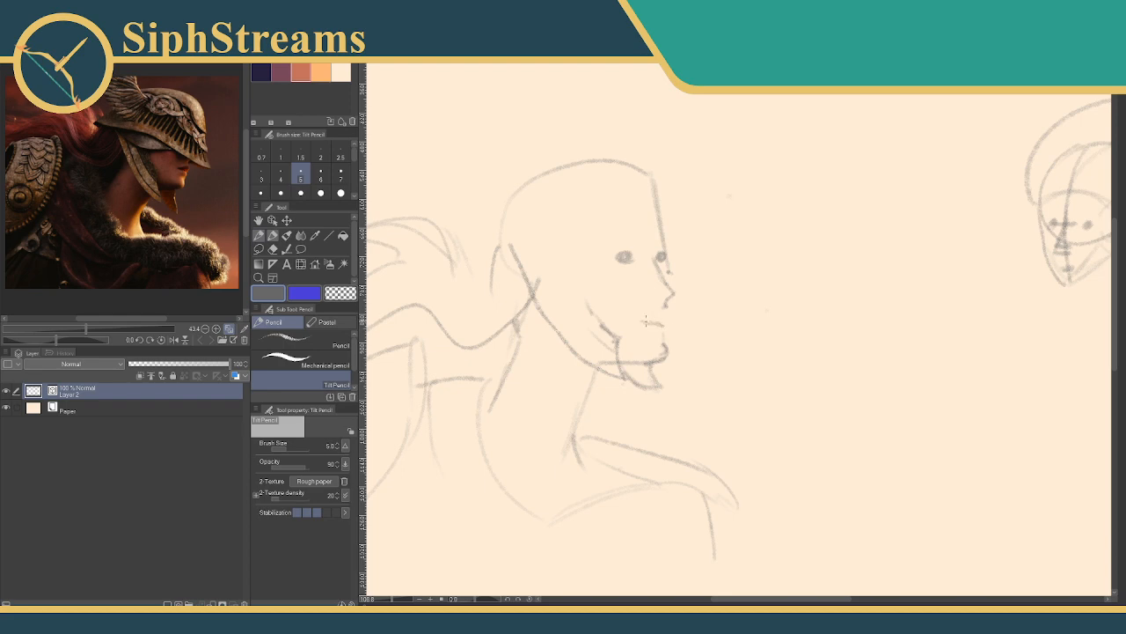
pyautogui.moveTo(646, 321)
pyautogui.mouseDown()
pyautogui.moveTo(665, 317)
pyautogui.moveTo(658, 324)
pyautogui.mouseUp()
# - Lasso the lips, shift them slightly with a transform, and clear the selection
pyautogui.click(259, 249)
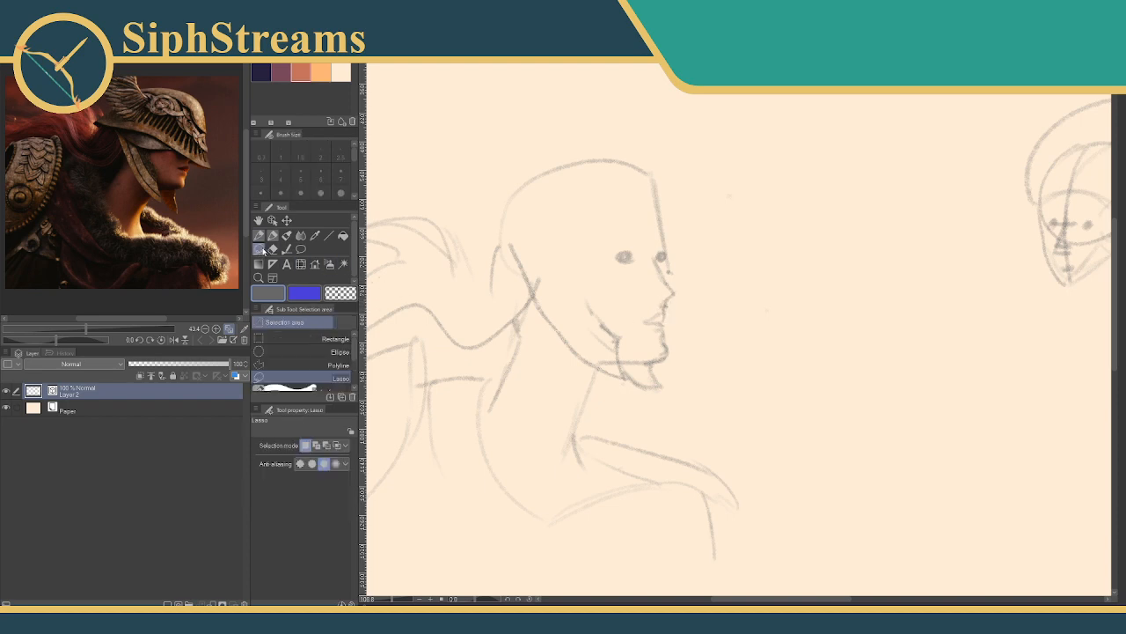
pyautogui.moveTo(667, 309)
pyautogui.mouseDown()
pyautogui.moveTo(643, 318)
pyautogui.moveTo(659, 329)
pyautogui.moveTo(667, 316)
pyautogui.mouseUp()
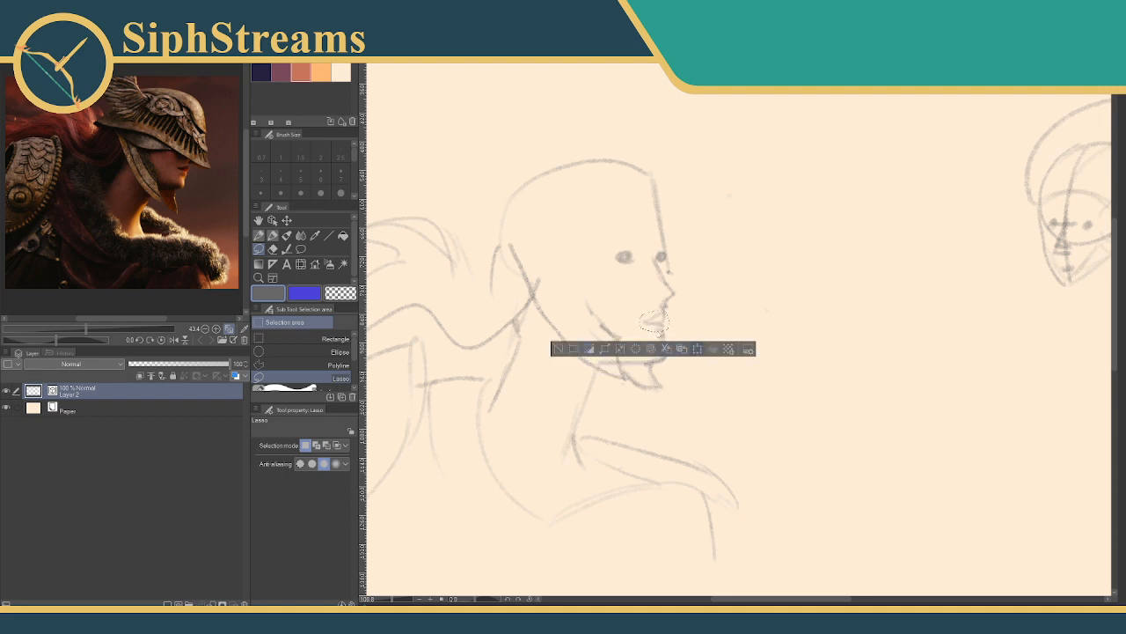
pyautogui.click(695, 349)
pyautogui.moveTo(659, 327); pyautogui.dragTo(665, 329)
pyautogui.click(637, 356)
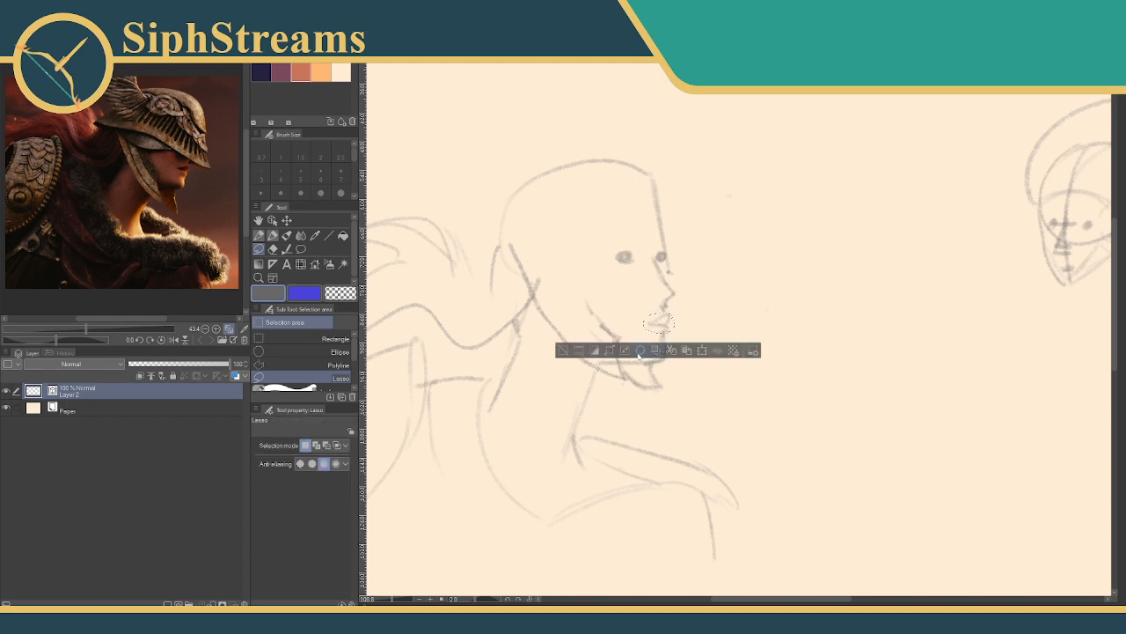
pyautogui.click(563, 351)
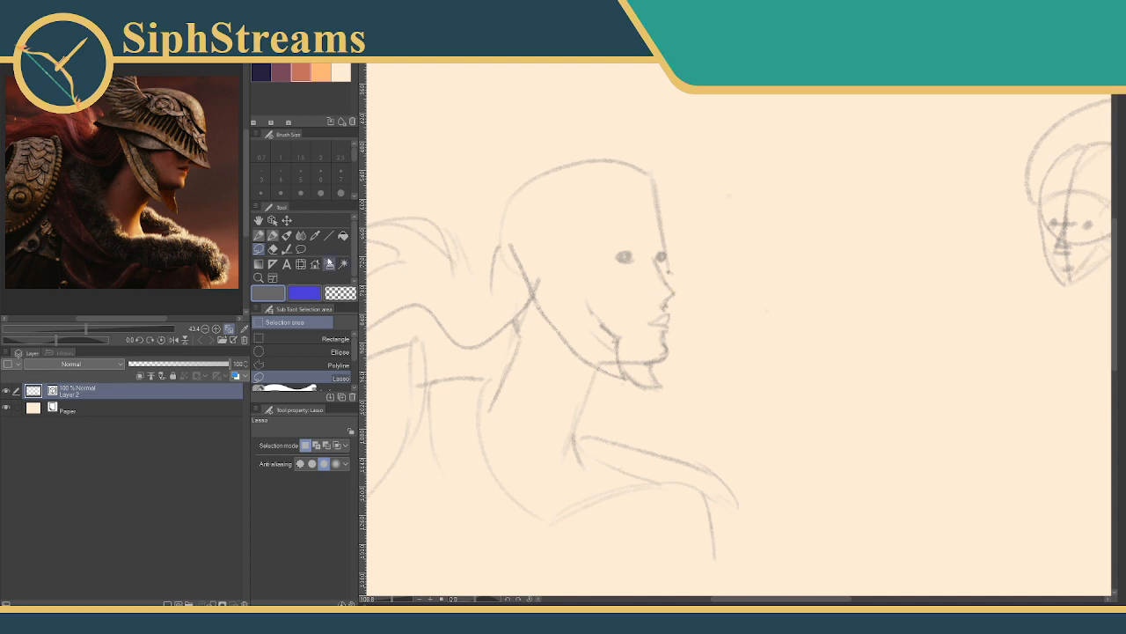
# - Erase and redraw the line from the nose tip to the upper lip, and reinforce the cheek line
pyautogui.click(272, 236)
pyautogui.press('e')
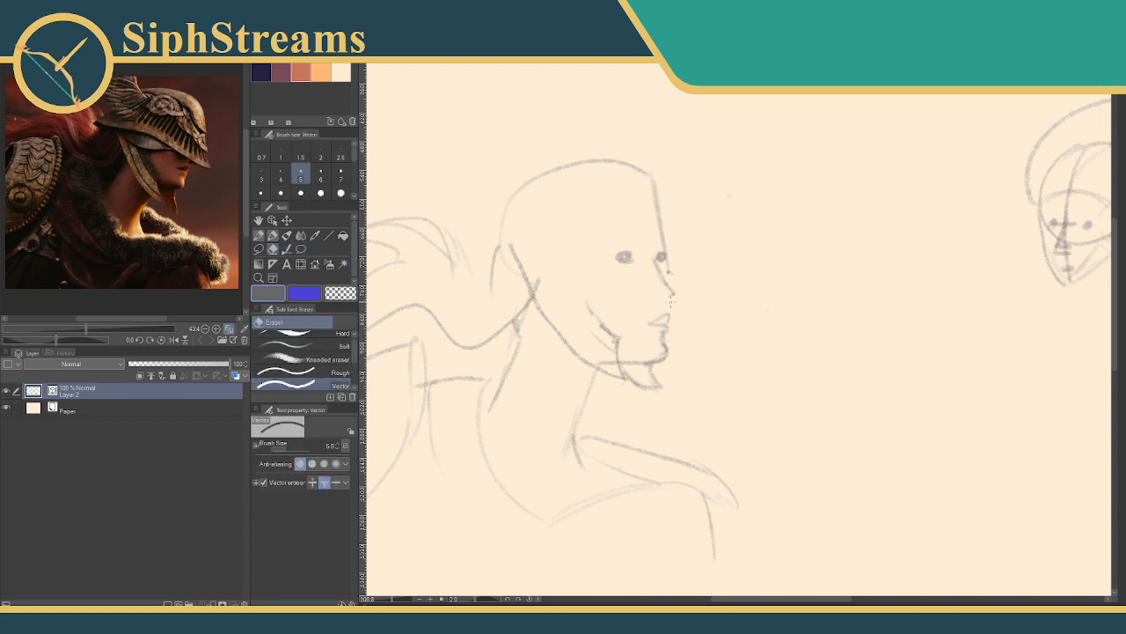
pyautogui.press('p')
pyautogui.moveTo(668, 309); pyautogui.dragTo(675, 298)
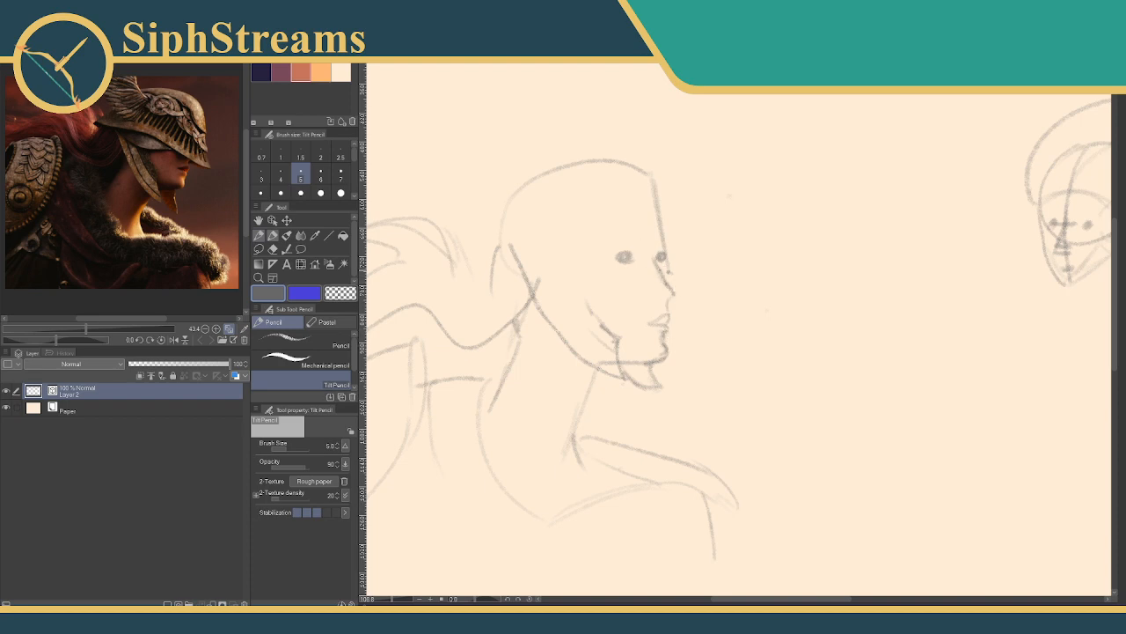
pyautogui.moveTo(581, 295); pyautogui.dragTo(601, 321)
# - Erase the entire small three-quarter head with the Vector eraser and switch back to the Tilt Pencil
pyautogui.moveTo(757, 234)
pyautogui.mouseDown()
pyautogui.moveTo(714, 223)
pyautogui.moveTo(747, 226)
pyautogui.moveTo(710, 206)
pyautogui.moveTo(598, 228)
pyautogui.mouseUp()
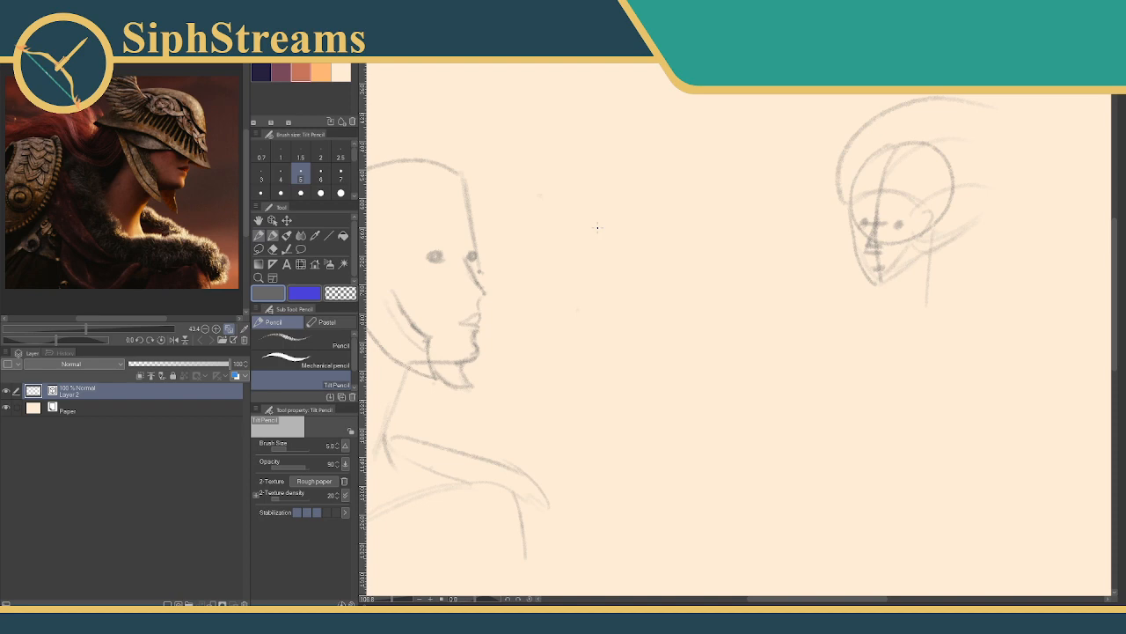
pyautogui.moveTo(696, 290)
pyautogui.mouseDown()
pyautogui.moveTo(651, 264)
pyautogui.moveTo(415, 349)
pyautogui.mouseUp()
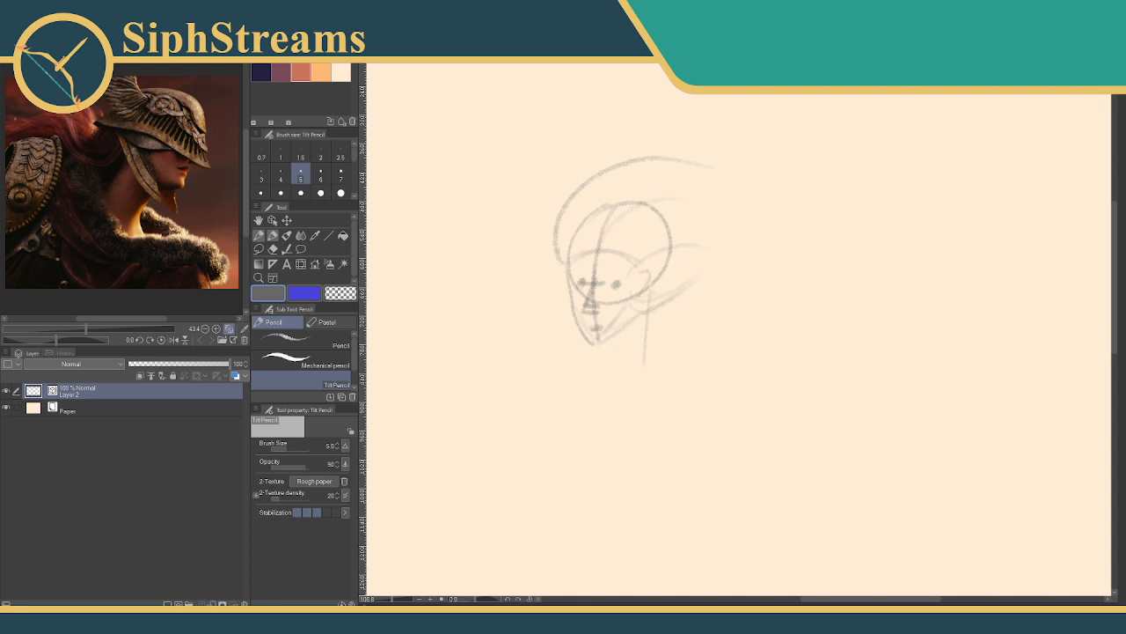
pyautogui.press('e')
pyautogui.moveTo(591, 183); pyautogui.dragTo(598, 165)
pyautogui.moveTo(604, 211); pyautogui.dragTo(616, 217)
pyautogui.moveTo(577, 280); pyautogui.dragTo(585, 288)
pyautogui.moveTo(597, 324); pyautogui.dragTo(595, 331)
pyautogui.moveTo(607, 231); pyautogui.dragTo(573, 242)
pyautogui.moveTo(591, 329); pyautogui.dragTo(581, 340)
pyautogui.moveTo(604, 283)
pyautogui.mouseDown()
pyautogui.moveTo(586, 304)
pyautogui.moveTo(656, 278)
pyautogui.moveTo(690, 304)
pyautogui.mouseUp()
pyautogui.moveTo(573, 303); pyautogui.dragTo(575, 316)
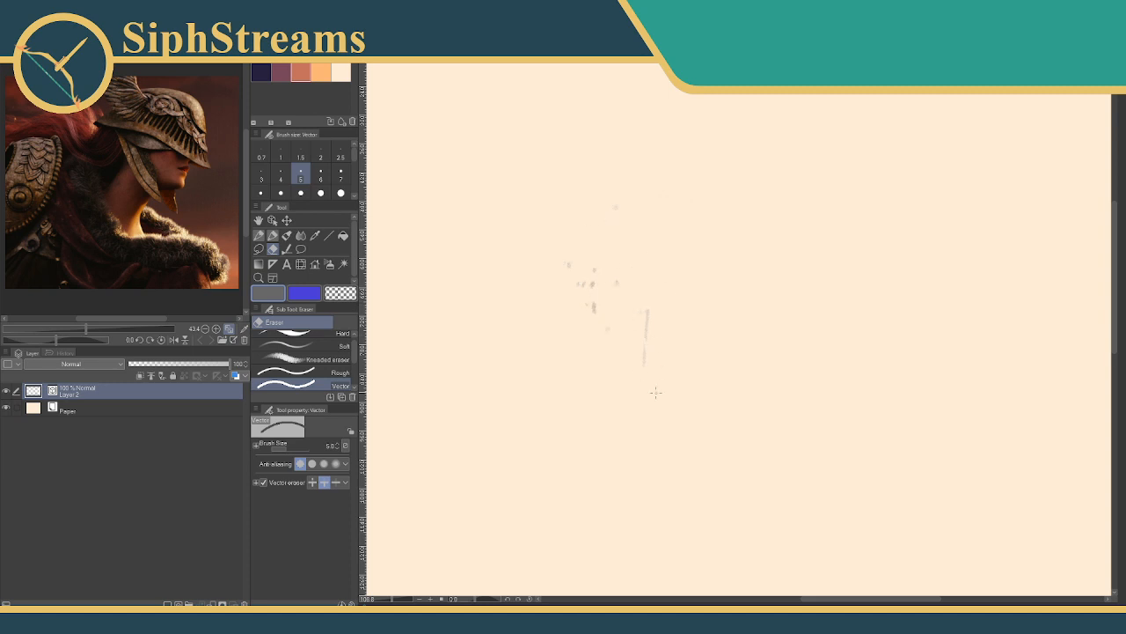
pyautogui.moveTo(655, 392)
pyautogui.mouseDown()
pyautogui.moveTo(641, 328)
pyautogui.moveTo(599, 260)
pyautogui.moveTo(594, 301)
pyautogui.mouseUp()
pyautogui.press('p')
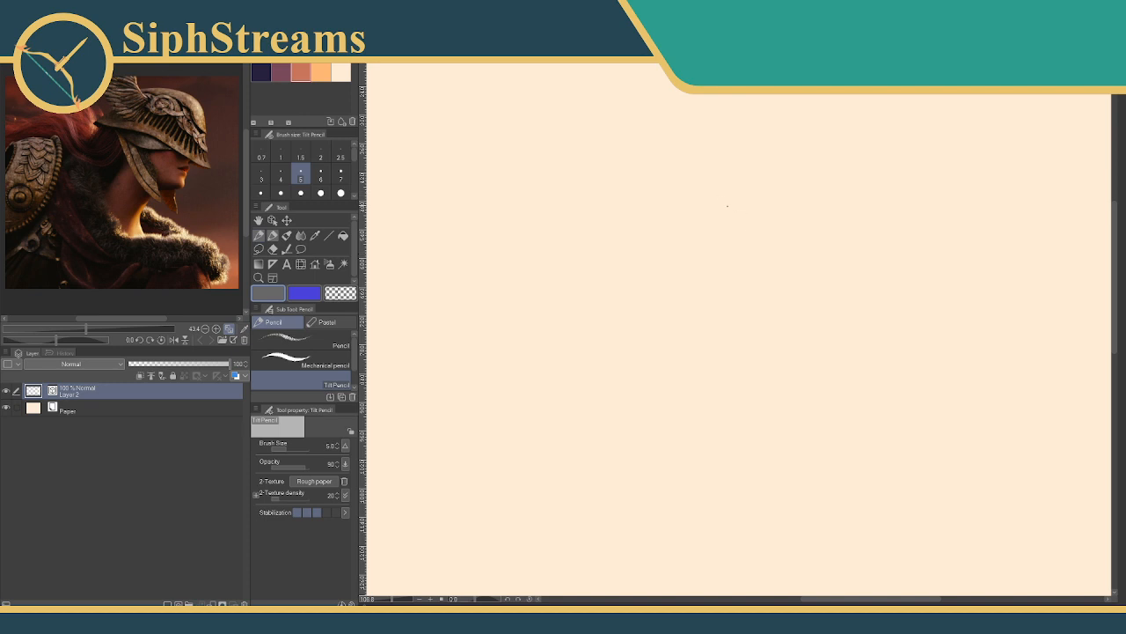
# - Draw a large freehand circle for a new head on the empty canvas area, undoing the unwanted attempts
pyautogui.moveTo(719, 168)
pyautogui.mouseDown()
pyautogui.moveTo(676, 226)
pyautogui.moveTo(689, 264)
pyautogui.moveTo(731, 283)
pyautogui.moveTo(796, 273)
pyautogui.moveTo(823, 208)
pyautogui.moveTo(773, 161)
pyautogui.mouseUp()
pyautogui.hotkey('ctrl', 'z')
pyautogui.moveTo(680, 205)
pyautogui.mouseDown()
pyautogui.moveTo(676, 273)
pyautogui.moveTo(683, 188)
pyautogui.moveTo(670, 239)
pyautogui.mouseUp()
pyautogui.hotkey('ctrl', 'z')
pyautogui.moveTo(671, 195); pyautogui.dragTo(668, 255)
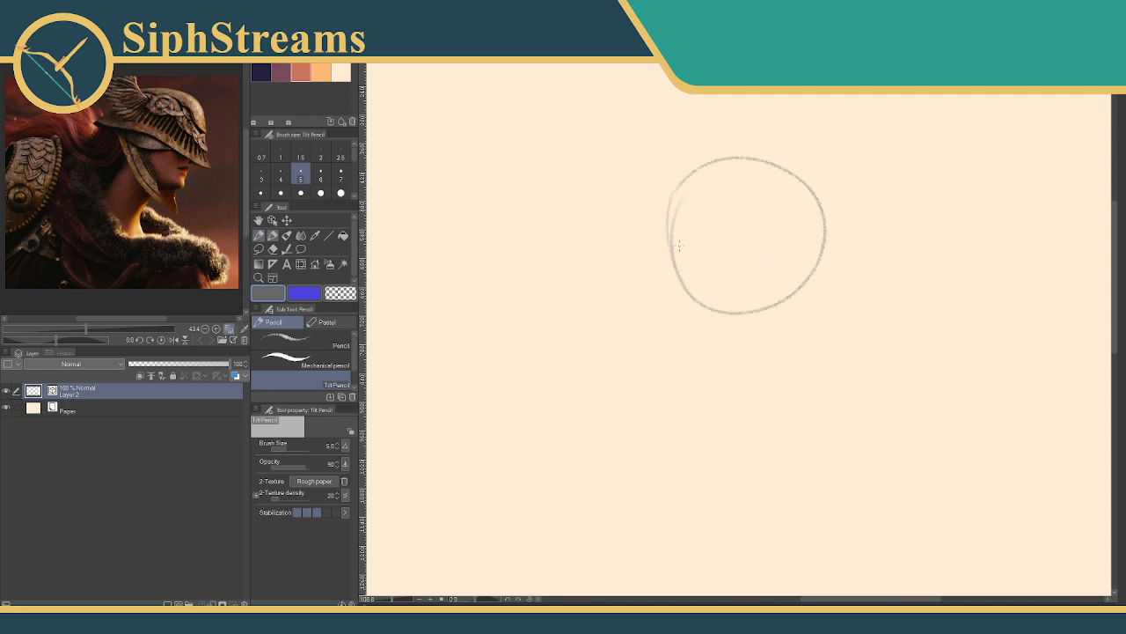
# - Trim the overlapping stroke ends on the circle's side with the Vector eraser, and return to the Tilt Pencil
pyautogui.press('e')
pyautogui.click(679, 206)
pyautogui.press('p')
pyautogui.hotkey('ctrl', 'z')
pyautogui.press('e')
pyautogui.moveTo(676, 195); pyautogui.dragTo(679, 222)
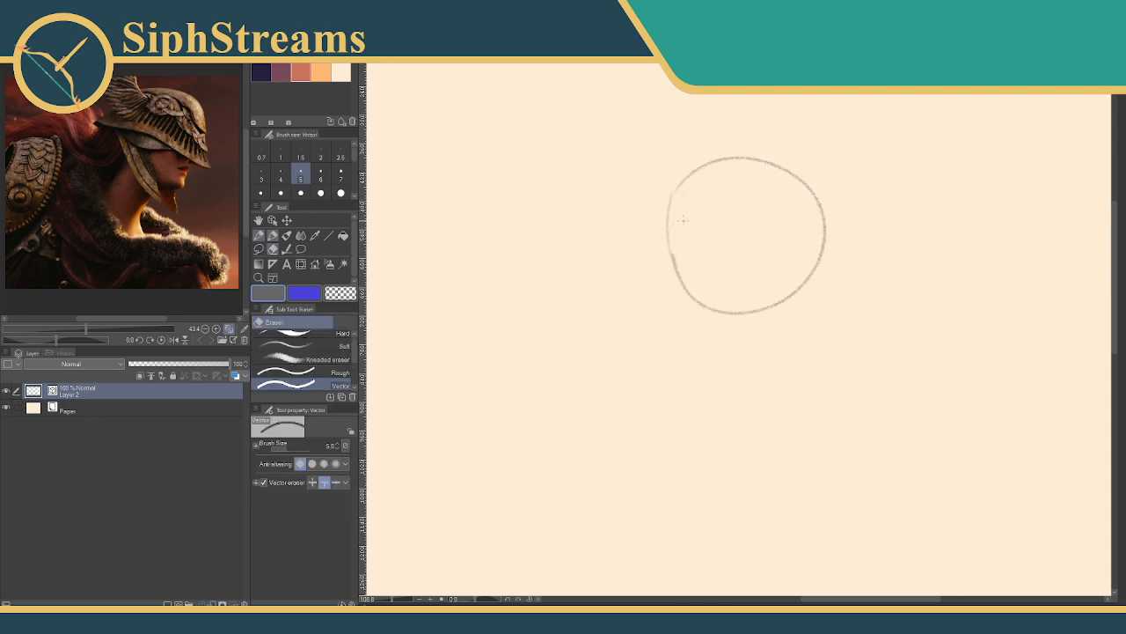
pyautogui.press('p')
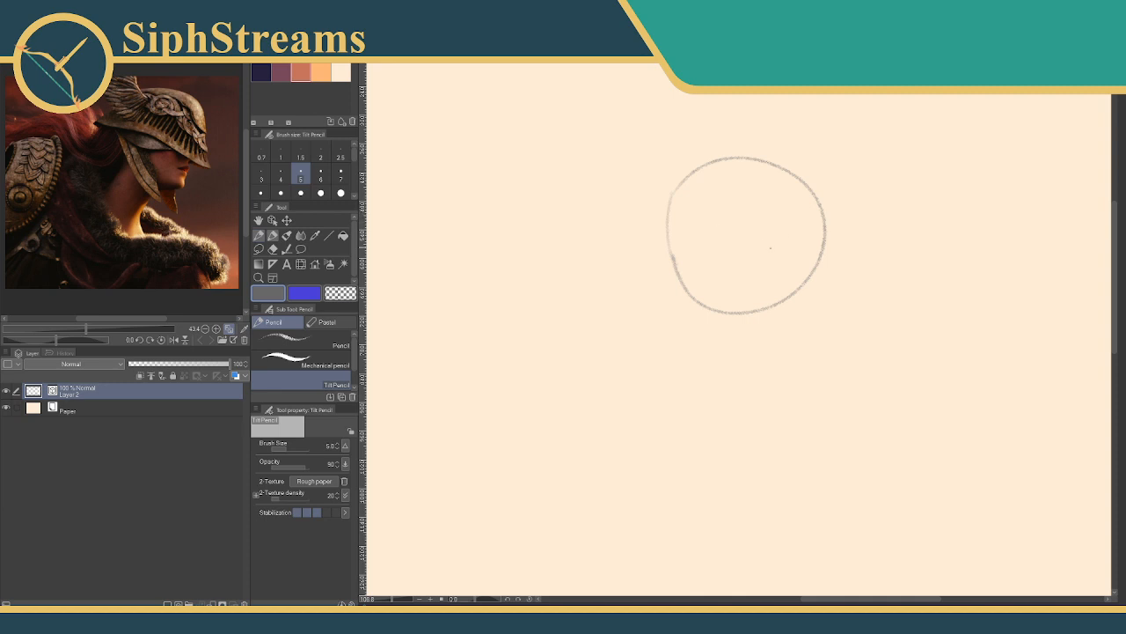
# - Add a side cross, a curved face centre line extending below the circle, and a slanted brow line across it
pyautogui.moveTo(778, 239)
pyautogui.mouseDown()
pyautogui.moveTo(821, 216)
pyautogui.moveTo(803, 244)
pyautogui.mouseUp()
pyautogui.moveTo(727, 158)
pyautogui.mouseDown()
pyautogui.moveTo(697, 201)
pyautogui.moveTo(703, 260)
pyautogui.mouseUp()
pyautogui.moveTo(710, 178)
pyautogui.mouseDown()
pyautogui.moveTo(693, 248)
pyautogui.moveTo(754, 355)
pyautogui.mouseUp()
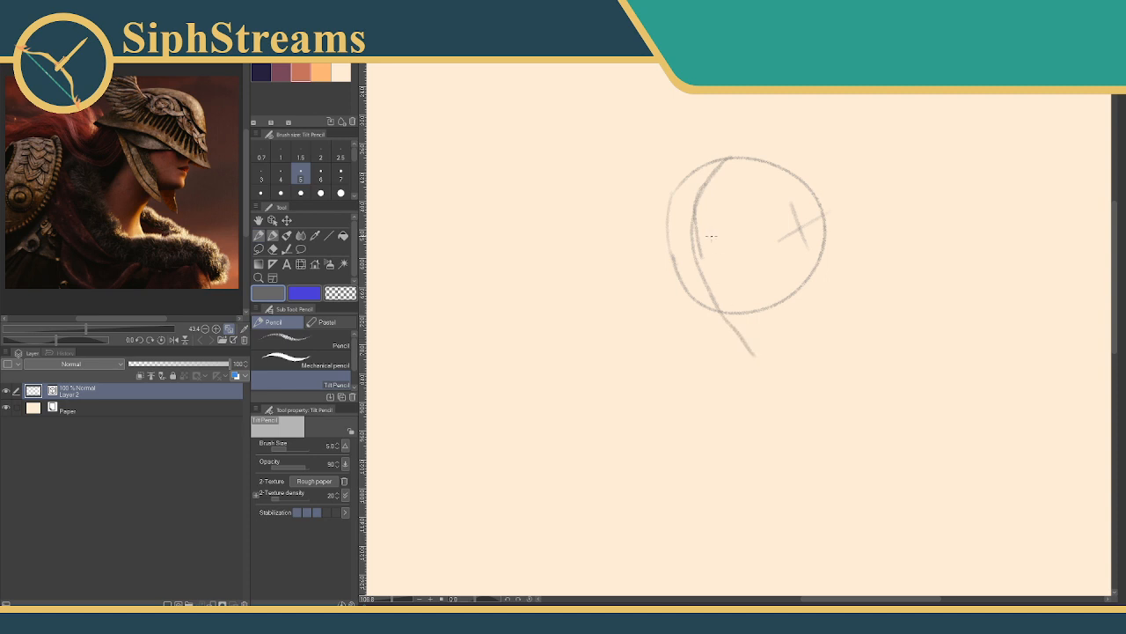
pyautogui.press('e')
pyautogui.moveTo(700, 251); pyautogui.dragTo(698, 234)
pyautogui.press('p')
pyautogui.moveTo(693, 270); pyautogui.dragTo(804, 213)
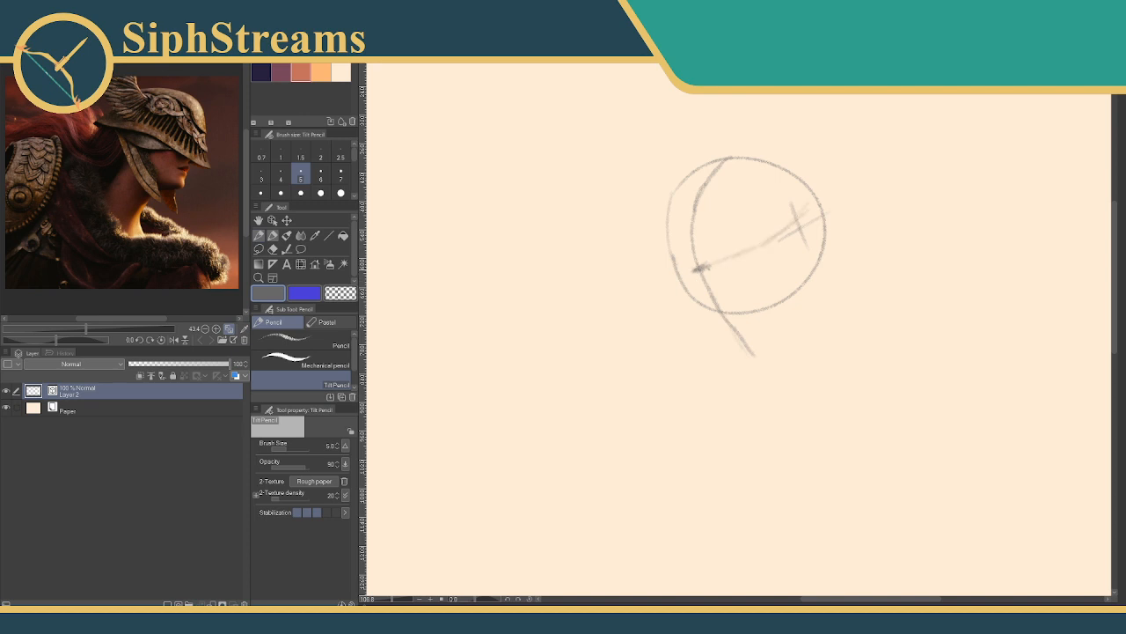
# - Erase most of the cross on the circle's side with the Vector eraser, and return to the Tilt Pencil
pyautogui.press('e')
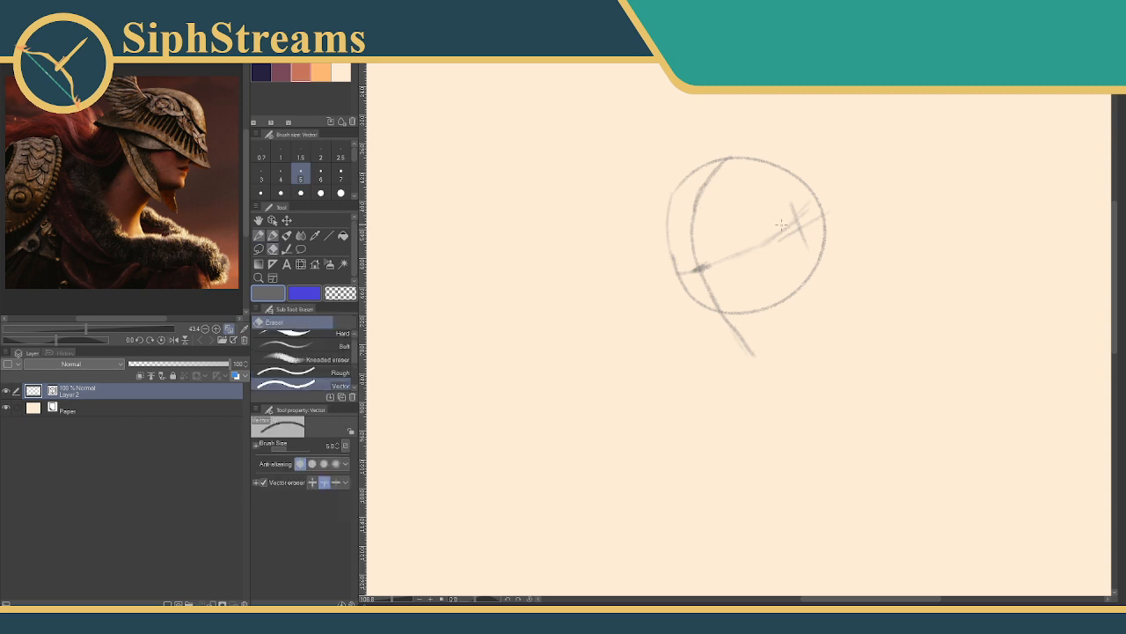
pyautogui.click(804, 224)
pyautogui.moveTo(803, 223); pyautogui.dragTo(792, 213)
pyautogui.press('p')
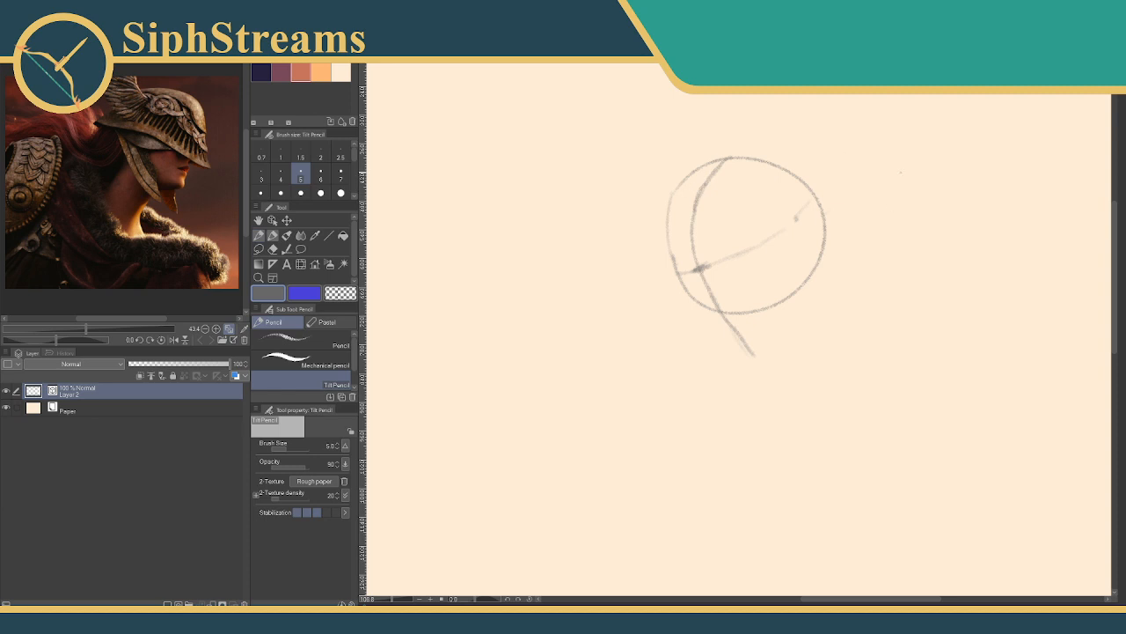
pyautogui.moveTo(901, 171)
pyautogui.mouseDown()
pyautogui.moveTo(891, 171)
pyautogui.moveTo(915, 217)
pyautogui.moveTo(914, 199)
pyautogui.moveTo(889, 208)
pyautogui.moveTo(917, 219)
pyautogui.mouseUp()
pyautogui.hotkey('ctrl', 'z')
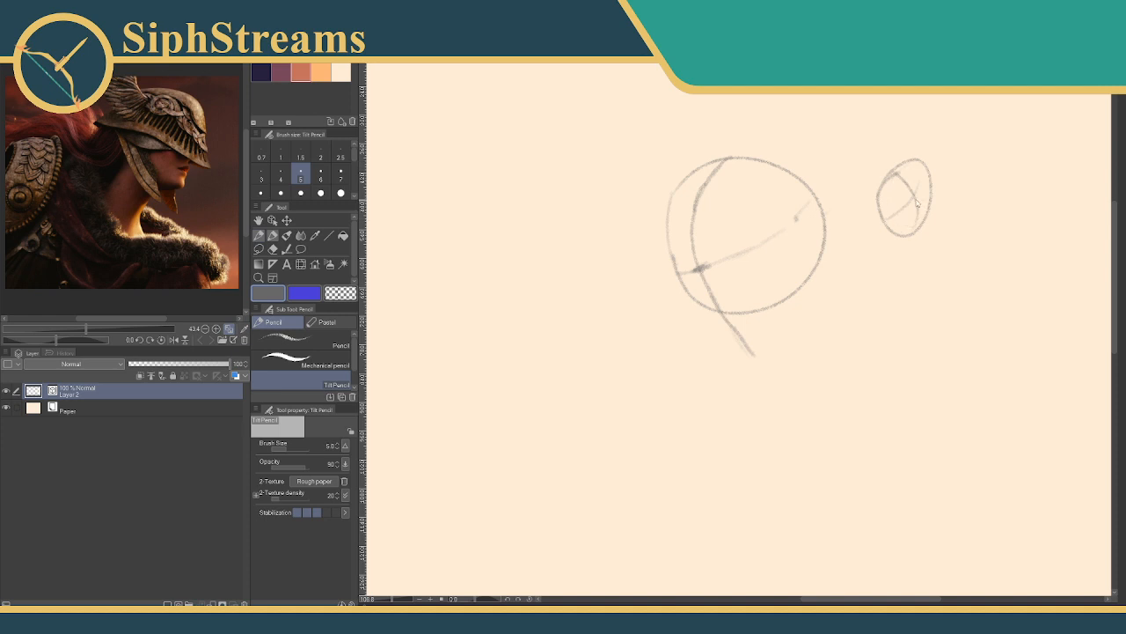
pyautogui.hotkey('ctrl', 'z')
# - Sketch a three-axis cross and a small circle with inner guidelines beside the head, and erase both with the Vector eraser
pyautogui.moveTo(919, 125)
pyautogui.mouseDown()
pyautogui.moveTo(922, 182)
pyautogui.moveTo(930, 148)
pyautogui.moveTo(944, 143)
pyautogui.moveTo(922, 153)
pyautogui.moveTo(943, 166)
pyautogui.mouseUp()
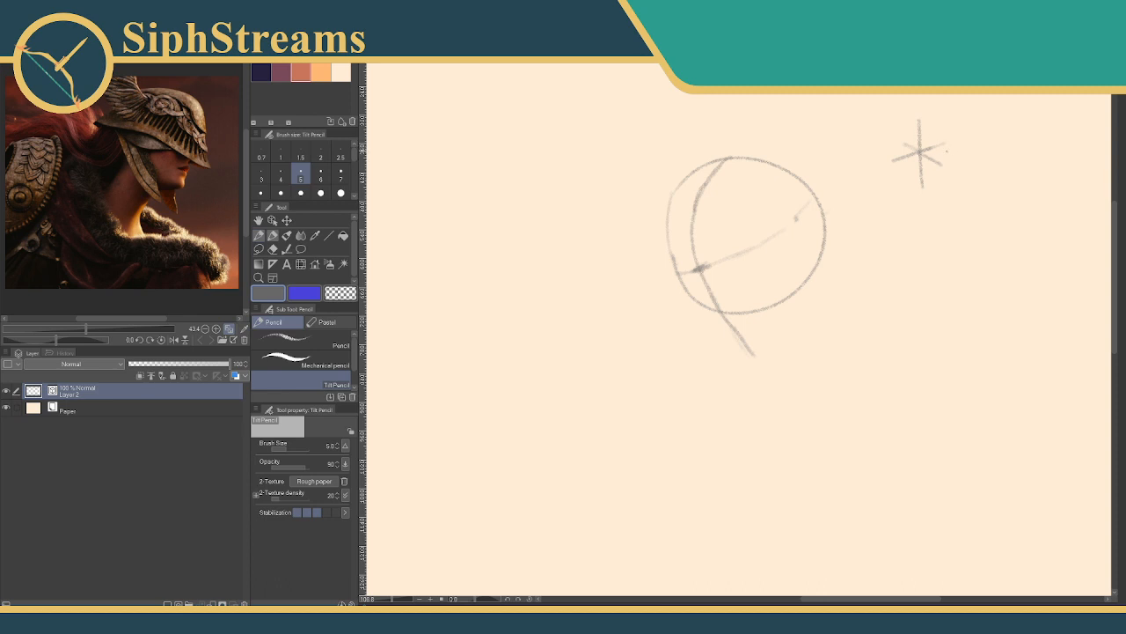
pyautogui.moveTo(948, 157)
pyautogui.mouseDown()
pyautogui.moveTo(955, 162)
pyautogui.moveTo(948, 157)
pyautogui.mouseUp()
pyautogui.click(958, 138)
pyautogui.moveTo(951, 161); pyautogui.dragTo(961, 162)
pyautogui.moveTo(962, 138)
pyautogui.mouseDown()
pyautogui.moveTo(971, 150)
pyautogui.moveTo(960, 148)
pyautogui.mouseUp()
pyautogui.press('e')
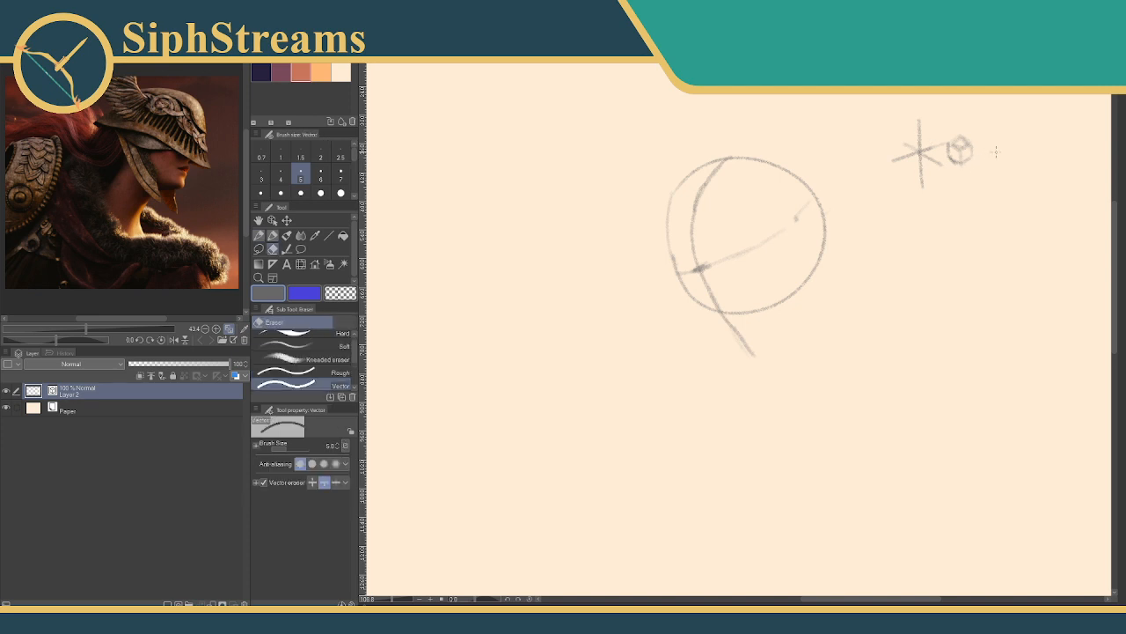
pyautogui.moveTo(959, 149)
pyautogui.mouseDown()
pyautogui.moveTo(921, 180)
pyautogui.moveTo(921, 163)
pyautogui.moveTo(950, 169)
pyautogui.moveTo(925, 147)
pyautogui.mouseUp()
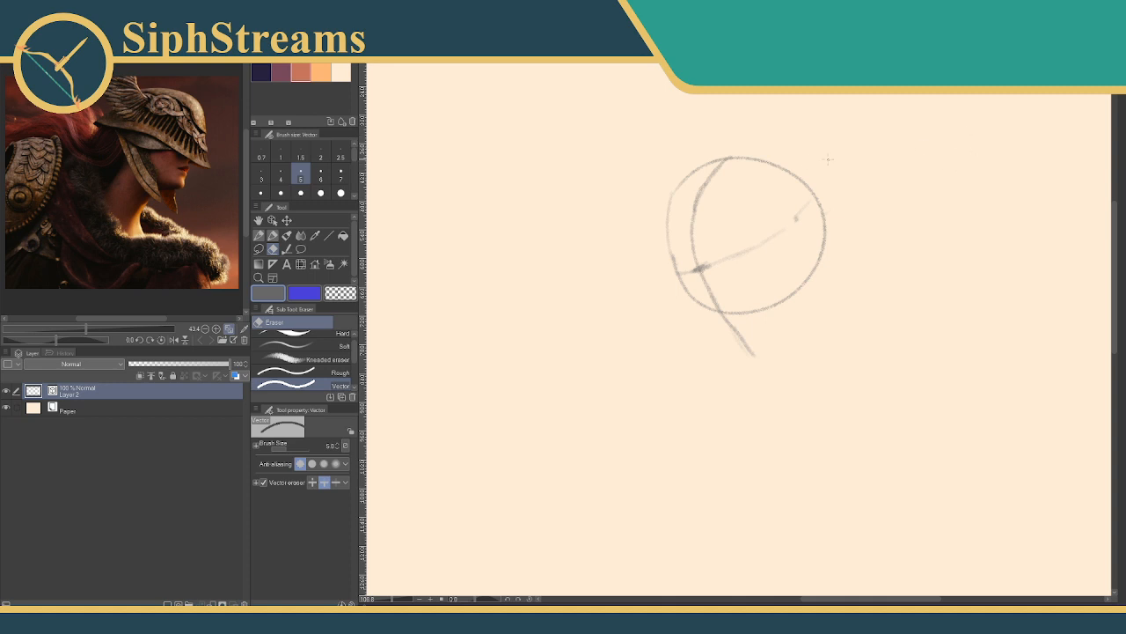
# - Draw a small sphere with curved contour lines beside the head with the Tilt Pencil, undoing the stray stroke
pyautogui.press('p')
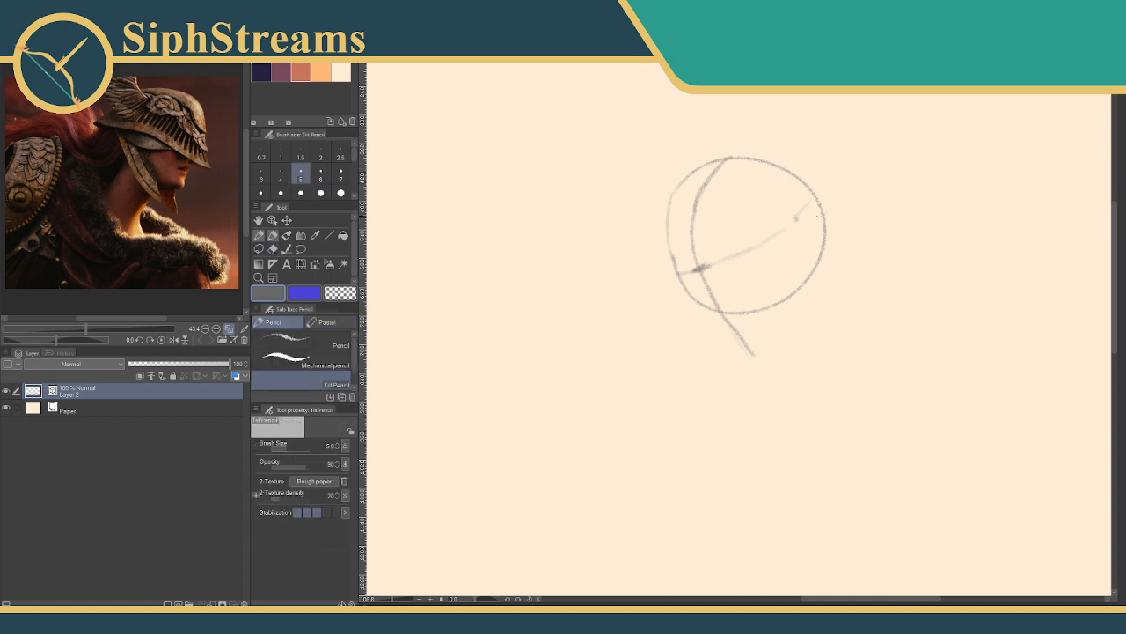
pyautogui.moveTo(890, 153)
pyautogui.mouseDown()
pyautogui.moveTo(926, 138)
pyautogui.moveTo(904, 158)
pyautogui.moveTo(907, 138)
pyautogui.moveTo(919, 172)
pyautogui.moveTo(900, 162)
pyautogui.moveTo(891, 173)
pyautogui.moveTo(920, 142)
pyautogui.moveTo(894, 152)
pyautogui.moveTo(909, 139)
pyautogui.moveTo(915, 178)
pyautogui.moveTo(925, 176)
pyautogui.moveTo(890, 150)
pyautogui.mouseUp()
pyautogui.hotkey('ctrl', 'z')
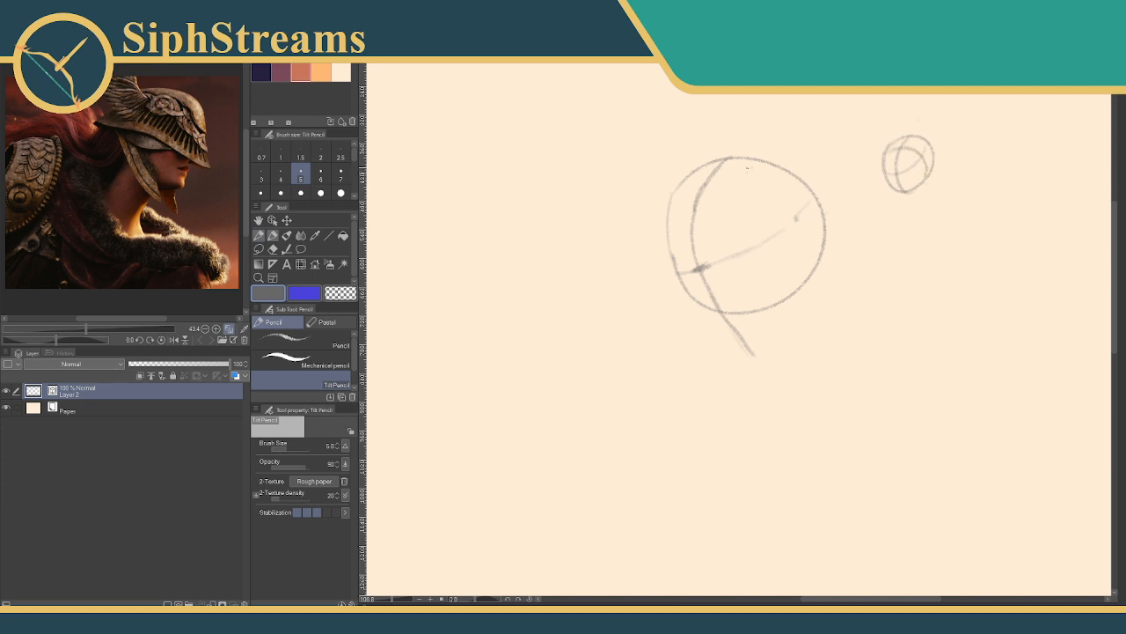
# - Retrace the curved face centre line and replace the brow line with a curve reaching the circle's far edge, erasing old strokes
pyautogui.moveTo(722, 161)
pyautogui.mouseDown()
pyautogui.moveTo(694, 220)
pyautogui.moveTo(699, 264)
pyautogui.moveTo(745, 348)
pyautogui.moveTo(769, 364)
pyautogui.mouseUp()
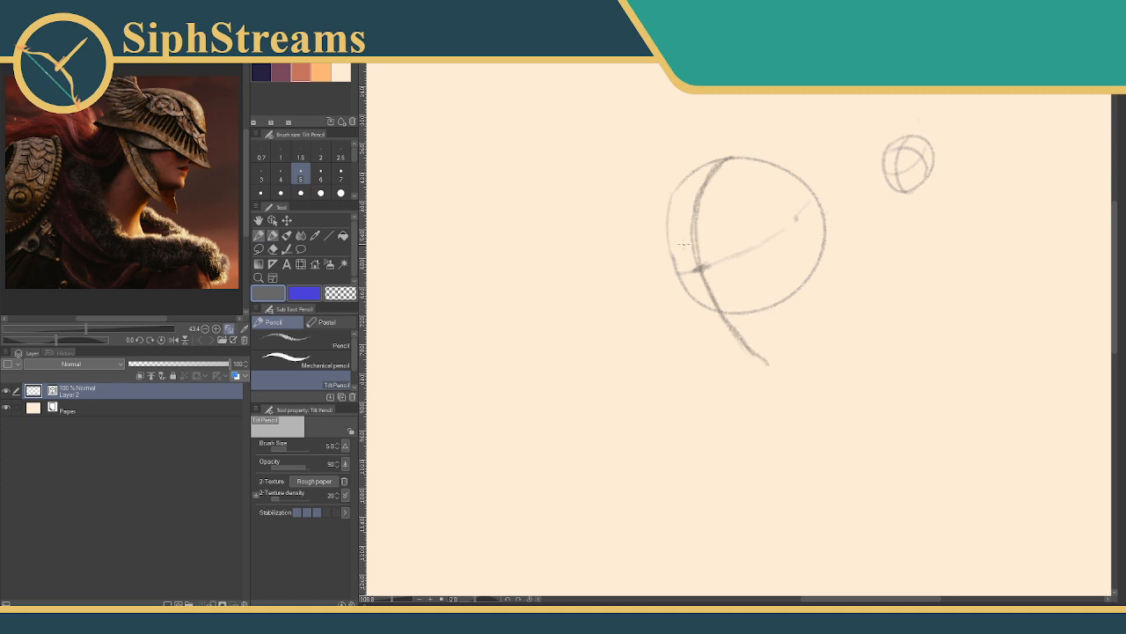
pyautogui.press('e')
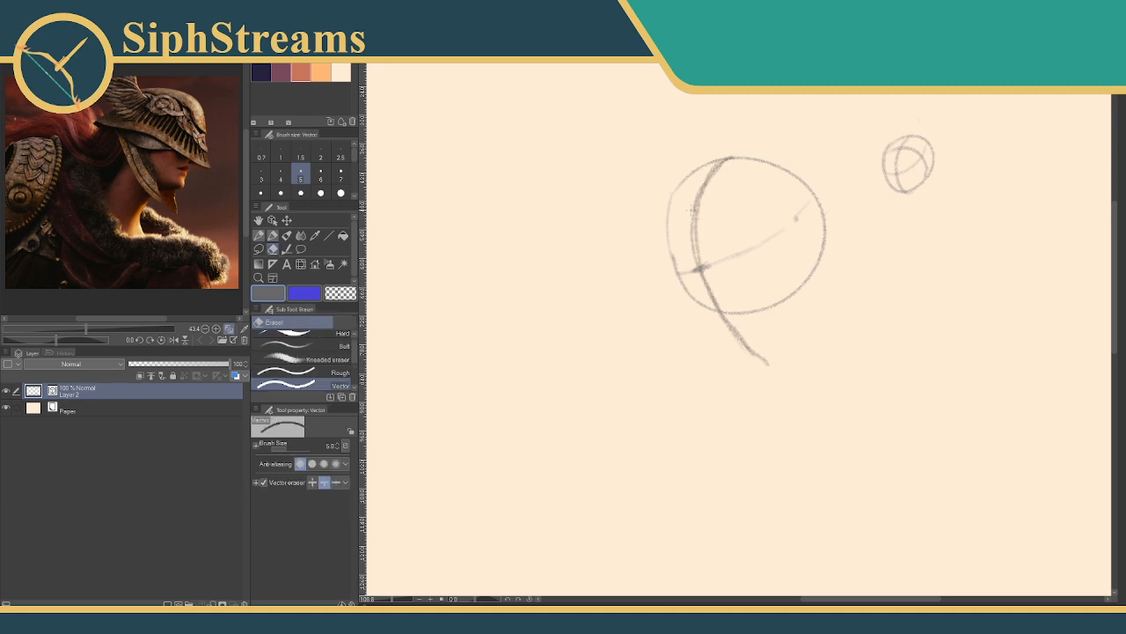
pyautogui.moveTo(689, 221)
pyautogui.mouseDown()
pyautogui.moveTo(730, 245)
pyautogui.moveTo(730, 271)
pyautogui.moveTo(781, 219)
pyautogui.moveTo(796, 224)
pyautogui.moveTo(741, 257)
pyautogui.moveTo(677, 272)
pyautogui.moveTo(749, 243)
pyautogui.mouseUp()
pyautogui.press('p')
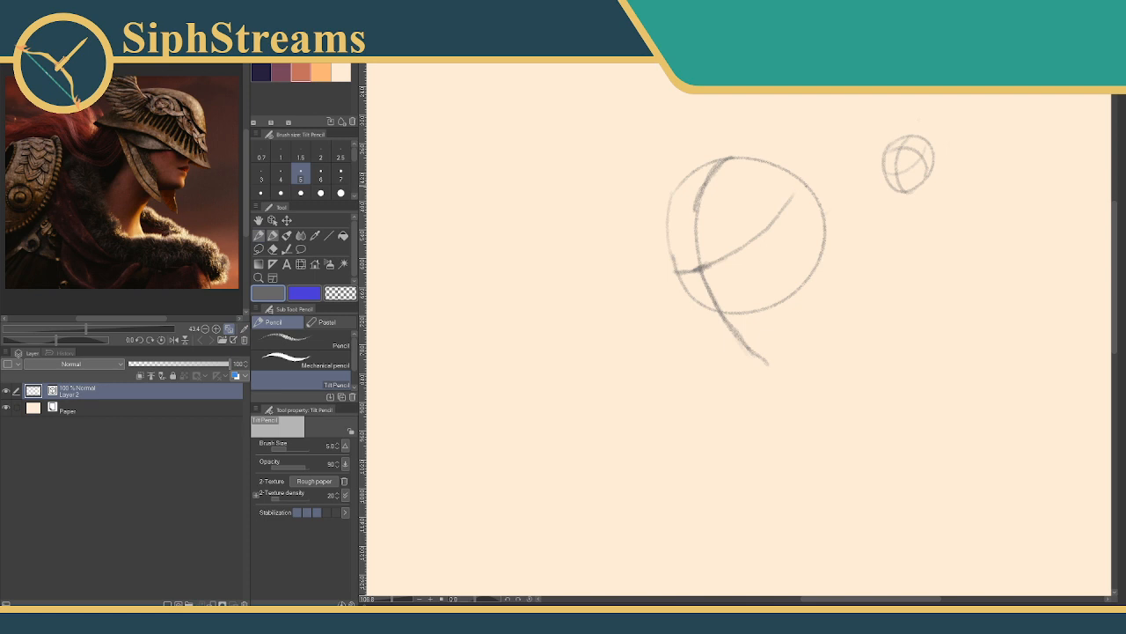
pyautogui.hotkey('ctrl', 'z')
pyautogui.moveTo(678, 273)
pyautogui.mouseDown()
pyautogui.moveTo(758, 240)
pyautogui.moveTo(806, 180)
pyautogui.mouseUp()
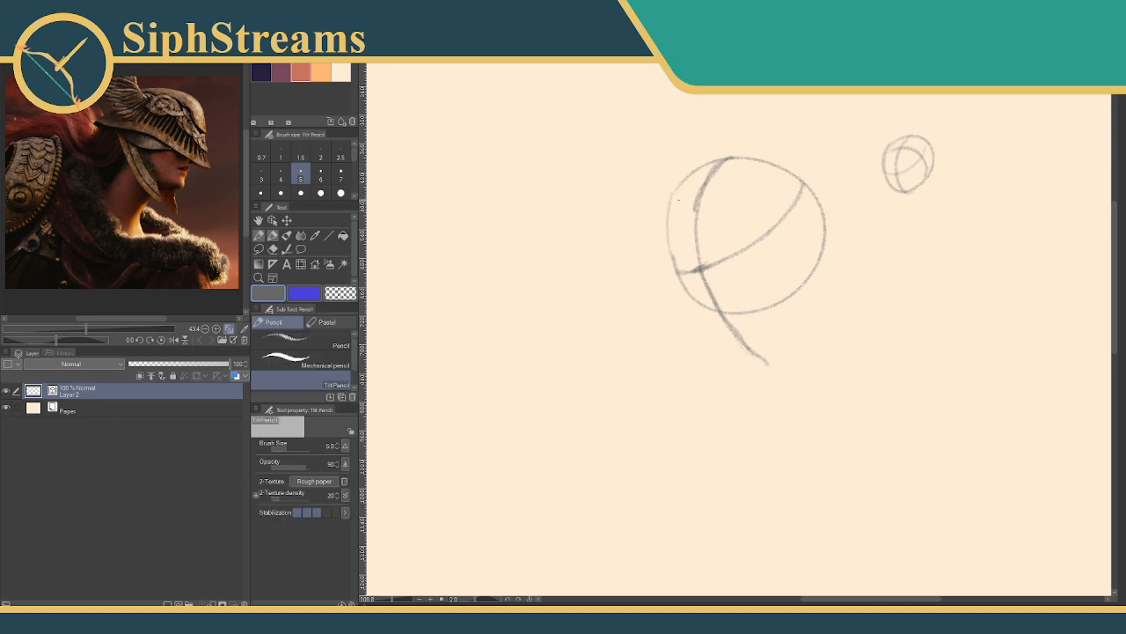
# - Draw a contour curve from the circle's edge across the forehead and down its side, and erase the doubled part
pyautogui.moveTo(667, 211)
pyautogui.mouseDown()
pyautogui.moveTo(680, 191)
pyautogui.moveTo(755, 187)
pyautogui.moveTo(804, 222)
pyautogui.moveTo(810, 275)
pyautogui.moveTo(805, 243)
pyautogui.moveTo(775, 201)
pyautogui.mouseUp()
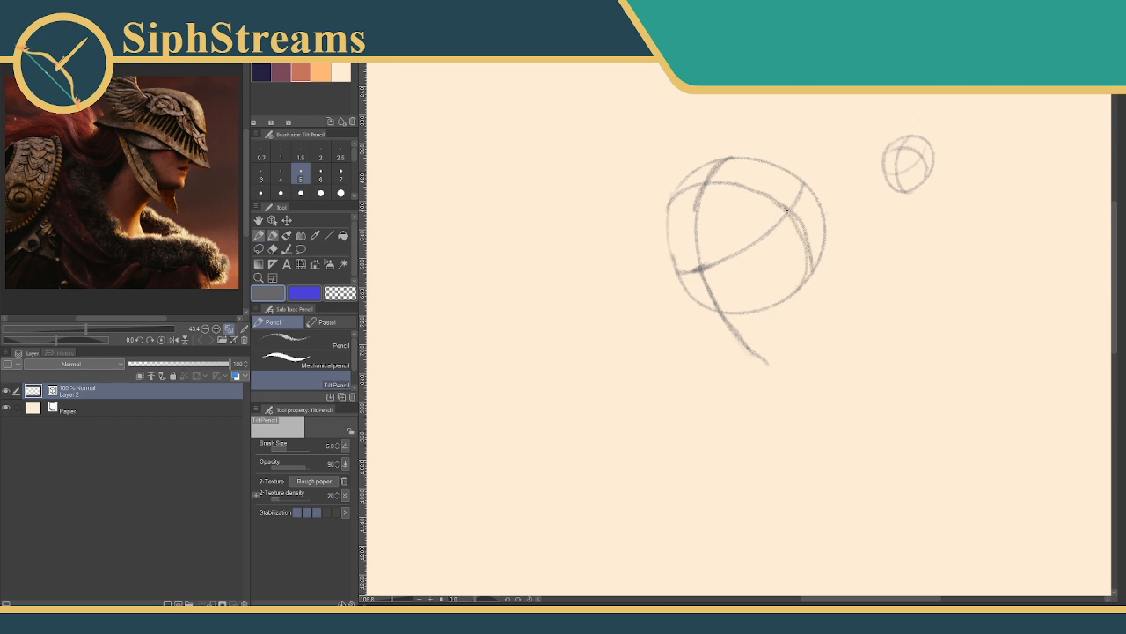
pyautogui.press('e')
pyautogui.click(804, 228)
pyautogui.press('p')
# - Erase the centre line below the brow and redraw it as a straight line extending below the circle
pyautogui.press('e')
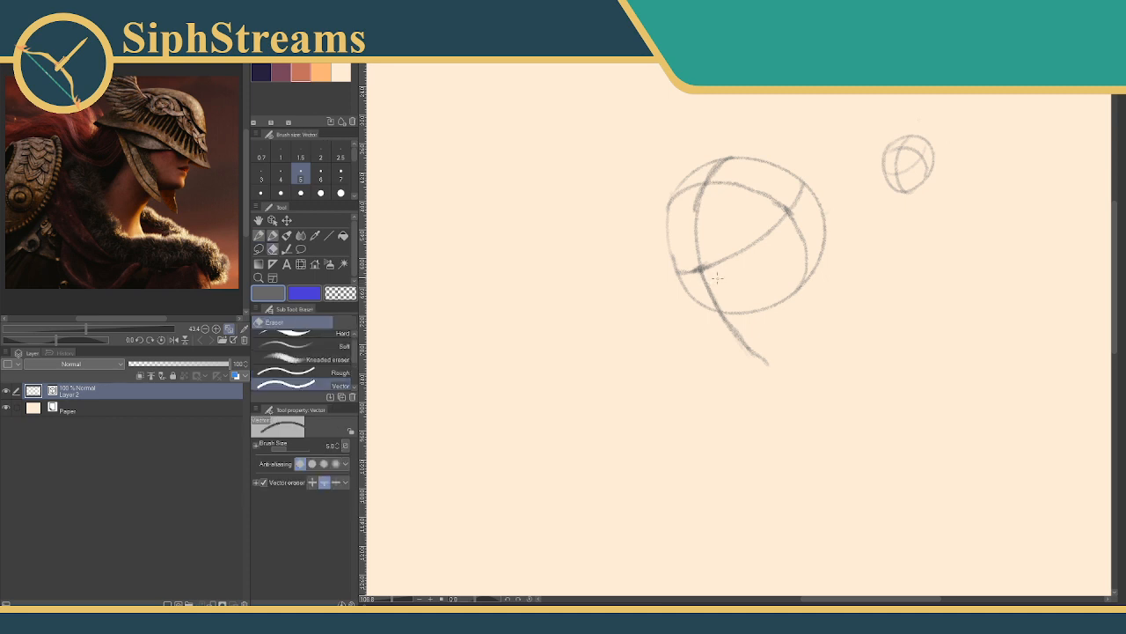
pyautogui.moveTo(717, 278)
pyautogui.mouseDown()
pyautogui.moveTo(716, 300)
pyautogui.moveTo(705, 283)
pyautogui.mouseUp()
pyautogui.moveTo(741, 330)
pyautogui.mouseDown()
pyautogui.moveTo(727, 326)
pyautogui.moveTo(755, 359)
pyautogui.moveTo(723, 320)
pyautogui.mouseUp()
pyautogui.press('p')
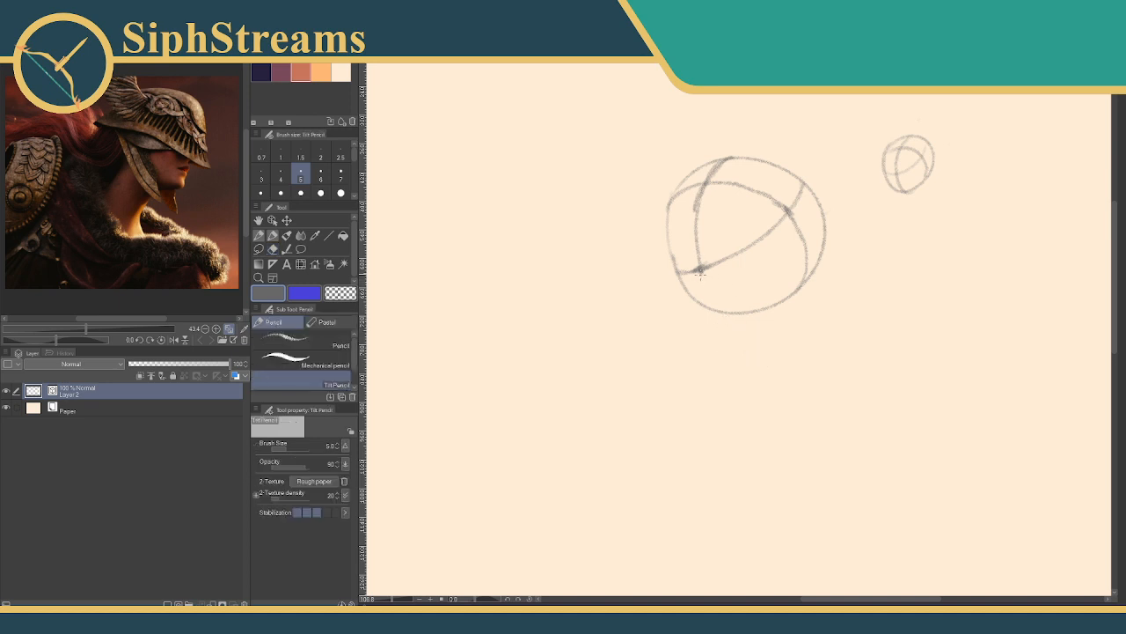
pyautogui.moveTo(702, 271); pyautogui.dragTo(755, 370)
pyautogui.moveTo(711, 291); pyautogui.dragTo(723, 310)
# - Mark the hairline across the centre line, add a faint stroke at the circle's lower side, and erase the excess
pyautogui.moveTo(690, 209); pyautogui.dragTo(698, 207)
pyautogui.moveTo(788, 284); pyautogui.dragTo(802, 264)
pyautogui.moveTo(690, 210)
pyautogui.mouseDown()
pyautogui.moveTo(672, 215)
pyautogui.moveTo(744, 169)
pyautogui.moveTo(674, 213)
pyautogui.mouseUp()
pyautogui.press('e')
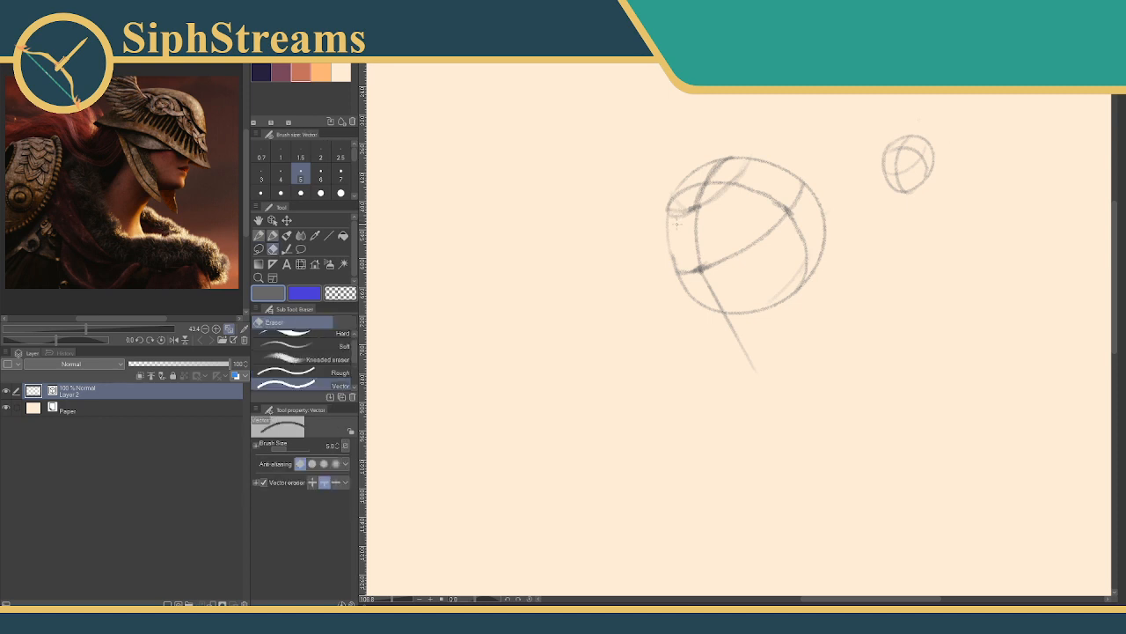
pyautogui.press('p')
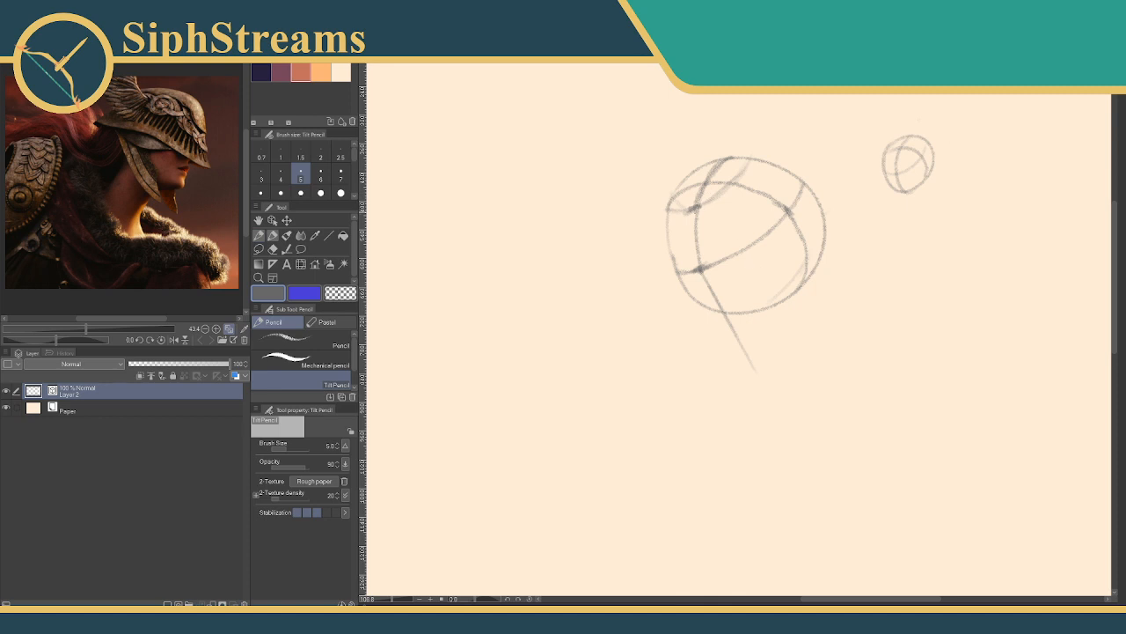
# - Redraw the centre line between the hairline and the brow line, erasing the old stroke
pyautogui.moveTo(695, 211); pyautogui.dragTo(698, 252)
pyautogui.moveTo(691, 217); pyautogui.dragTo(698, 266)
pyautogui.press('e')
pyautogui.moveTo(697, 213); pyautogui.dragTo(703, 258)
pyautogui.press('p')
# - Divide the centre line into thirds labelled a, b and c with nose and chin ticks, and trim the excess below the chin
pyautogui.moveTo(725, 322); pyautogui.dragTo(732, 319)
pyautogui.moveTo(703, 227); pyautogui.dragTo(710, 237)
pyautogui.moveTo(720, 285); pyautogui.dragTo(730, 292)
pyautogui.moveTo(752, 330); pyautogui.dragTo(751, 342)
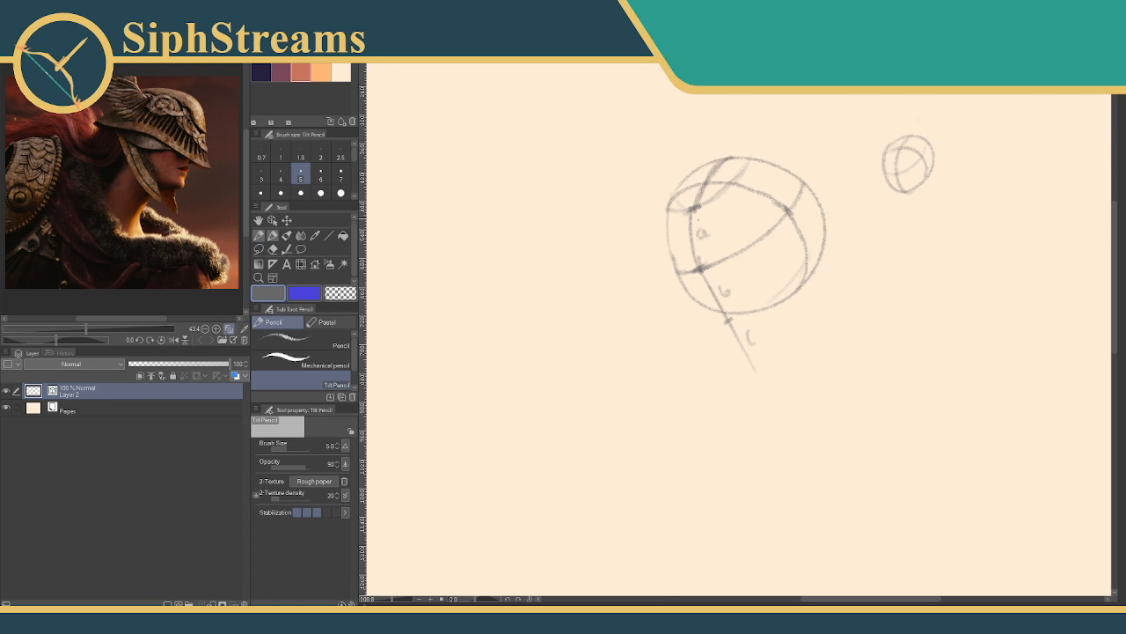
pyautogui.moveTo(747, 362); pyautogui.dragTo(757, 373)
pyautogui.press('e')
pyautogui.press('p')
# - Draw the jaw line from the circle's side down to the chin, undoing the trial ellipse on the side of the head
pyautogui.moveTo(774, 190); pyautogui.dragTo(775, 231)
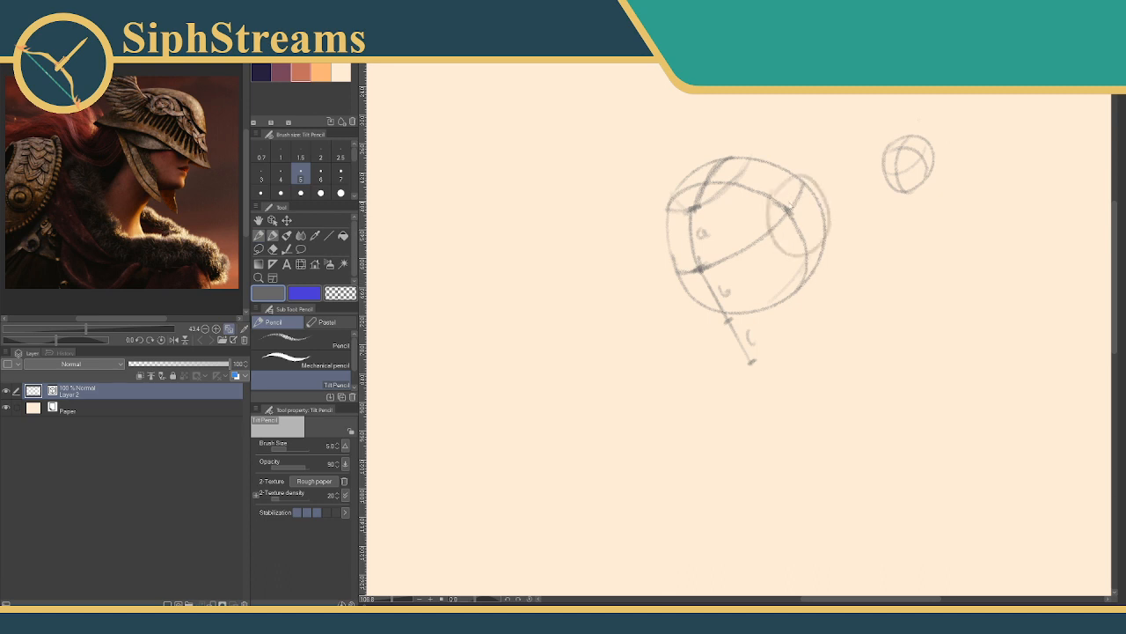
pyautogui.hotkey('ctrl', 'z')
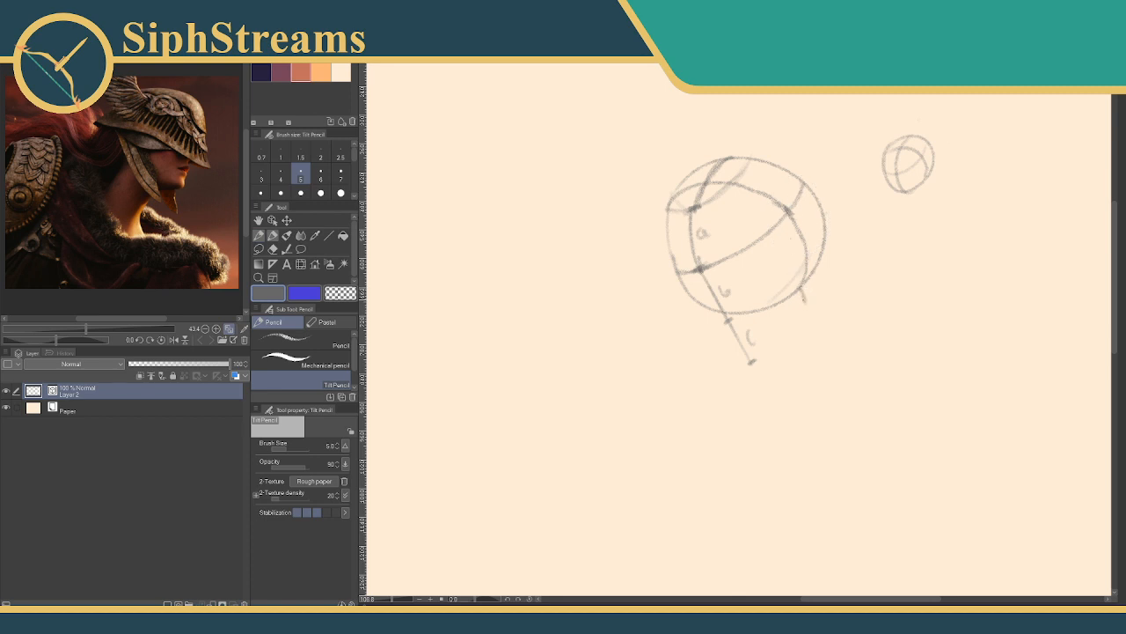
pyautogui.moveTo(803, 303)
pyautogui.mouseDown()
pyautogui.moveTo(778, 347)
pyautogui.moveTo(777, 337)
pyautogui.mouseUp()
pyautogui.moveTo(806, 264); pyautogui.dragTo(815, 283)
pyautogui.moveTo(808, 265); pyautogui.dragTo(804, 295)
pyautogui.moveTo(782, 343); pyautogui.dragTo(762, 366)
# - Outline the far cheek from the circle down to the chin, undoing the unwanted cheek and jaw strokes
pyautogui.moveTo(668, 230); pyautogui.dragTo(689, 285)
pyautogui.hotkey('ctrl', 'z')
pyautogui.hotkey('ctrl', 'z')
pyautogui.moveTo(693, 302); pyautogui.dragTo(723, 352)
pyautogui.hotkey('ctrl', 'z')
pyautogui.moveTo(694, 300); pyautogui.dragTo(738, 362)
pyautogui.moveTo(745, 370); pyautogui.dragTo(789, 321)
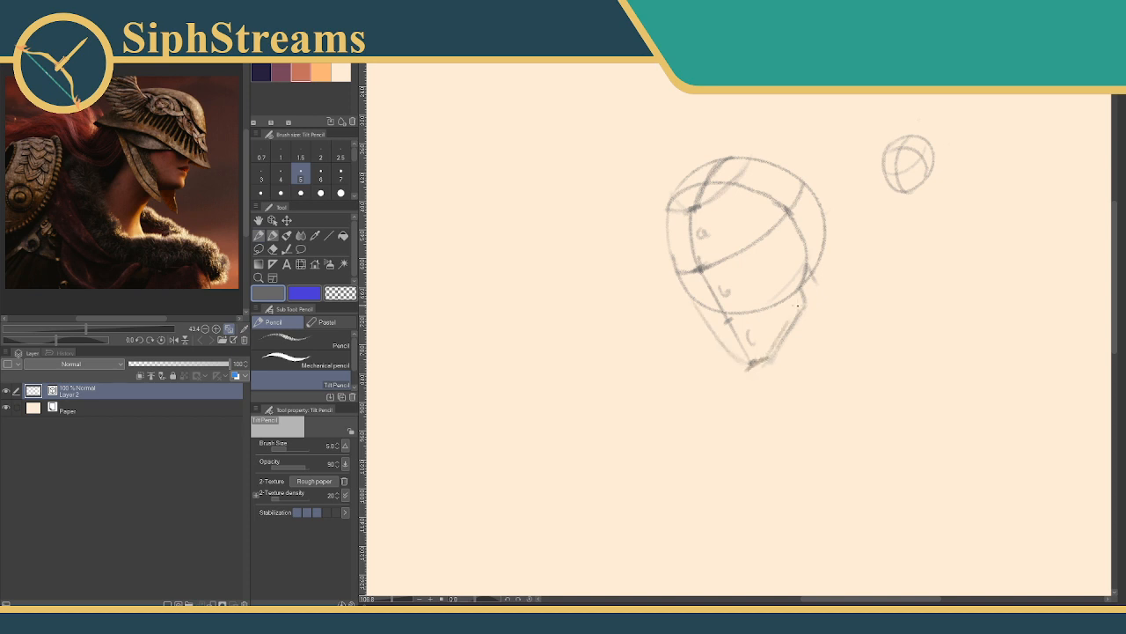
pyautogui.hotkey('ctrl', 'z')
pyautogui.hotkey('ctrl', 'z')
# - Write a label above the brow line and scribble light and dark Tilt Pencil test strokes on the empty canvas
pyautogui.moveTo(723, 249); pyautogui.dragTo(743, 231)
pyautogui.moveTo(609, 391)
pyautogui.mouseDown()
pyautogui.moveTo(623, 416)
pyautogui.moveTo(639, 409)
pyautogui.moveTo(660, 432)
pyautogui.mouseUp()
pyautogui.moveTo(506, 321); pyautogui.dragTo(543, 362)
pyautogui.moveTo(517, 269)
pyautogui.mouseDown()
pyautogui.moveTo(474, 329)
pyautogui.moveTo(480, 317)
pyautogui.mouseUp()
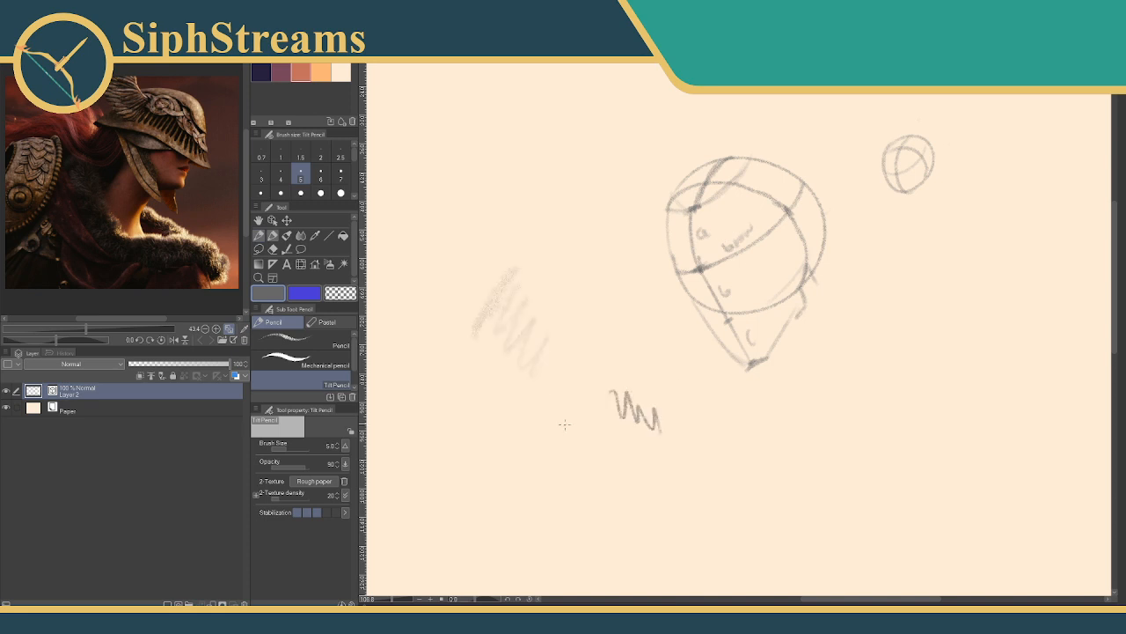
pyautogui.moveTo(572, 419)
pyautogui.mouseDown()
pyautogui.moveTo(577, 451)
pyautogui.moveTo(559, 420)
pyautogui.moveTo(525, 461)
pyautogui.moveTo(502, 455)
pyautogui.moveTo(470, 410)
pyautogui.moveTo(455, 438)
pyautogui.mouseUp()
pyautogui.moveTo(448, 285)
pyautogui.mouseDown()
pyautogui.moveTo(449, 368)
pyautogui.moveTo(475, 352)
pyautogui.moveTo(493, 381)
pyautogui.moveTo(534, 350)
pyautogui.mouseUp()
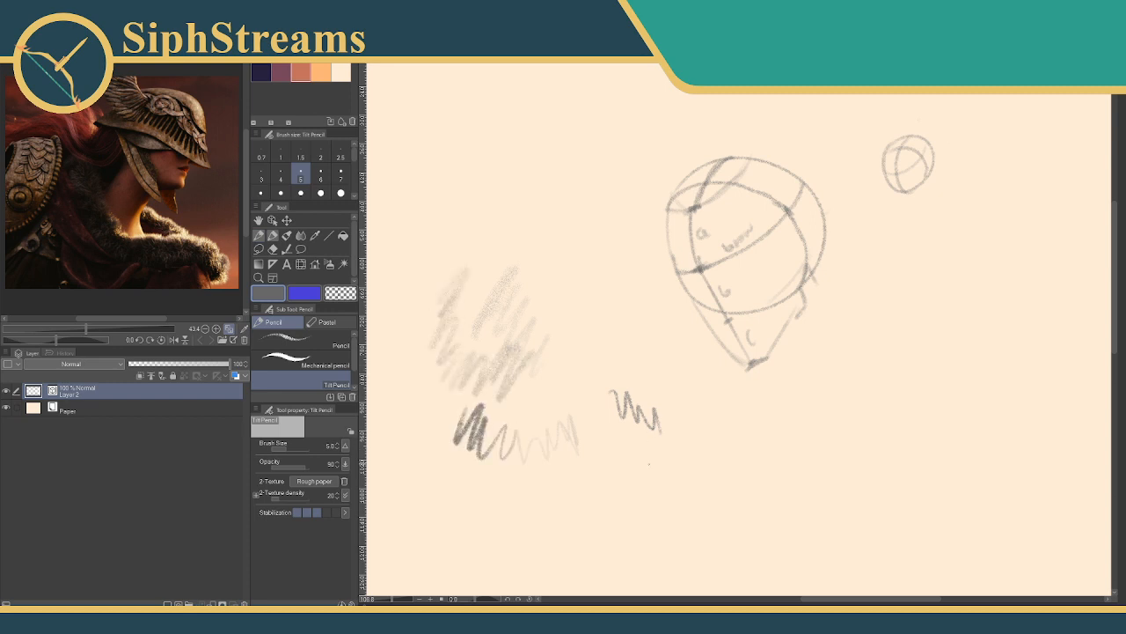
pyautogui.moveTo(631, 466)
pyautogui.mouseDown()
pyautogui.moveTo(649, 480)
pyautogui.moveTo(686, 473)
pyautogui.mouseUp()
# - Replace the brow line's label with a clearer "brow" and label the hairline "hair"
pyautogui.press('e')
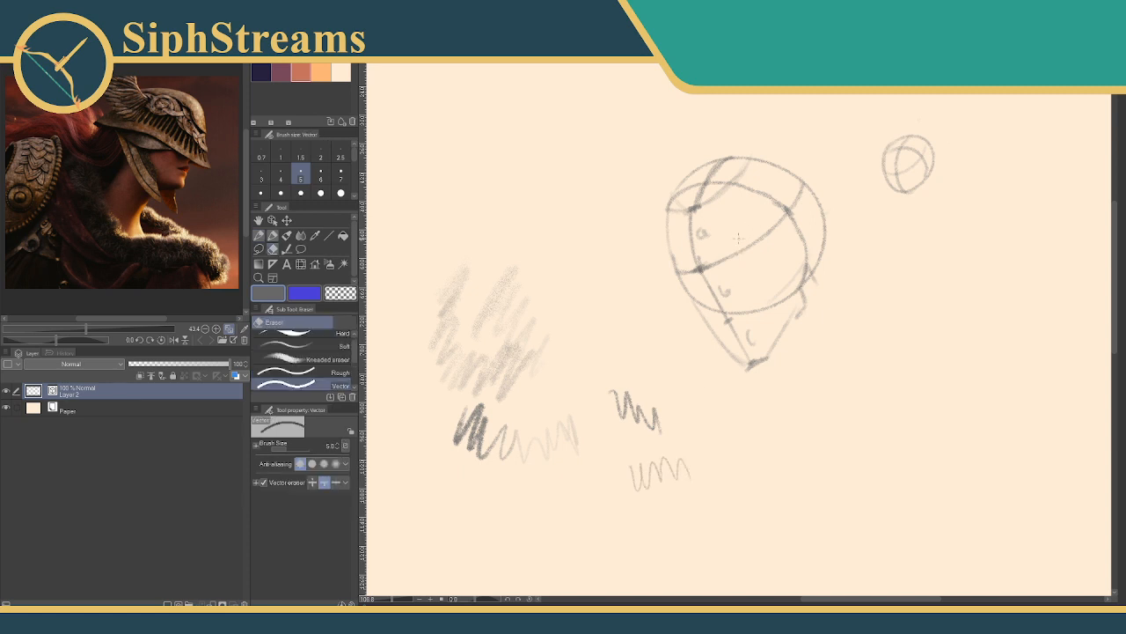
pyautogui.press('p')
pyautogui.moveTo(714, 253); pyautogui.dragTo(746, 228)
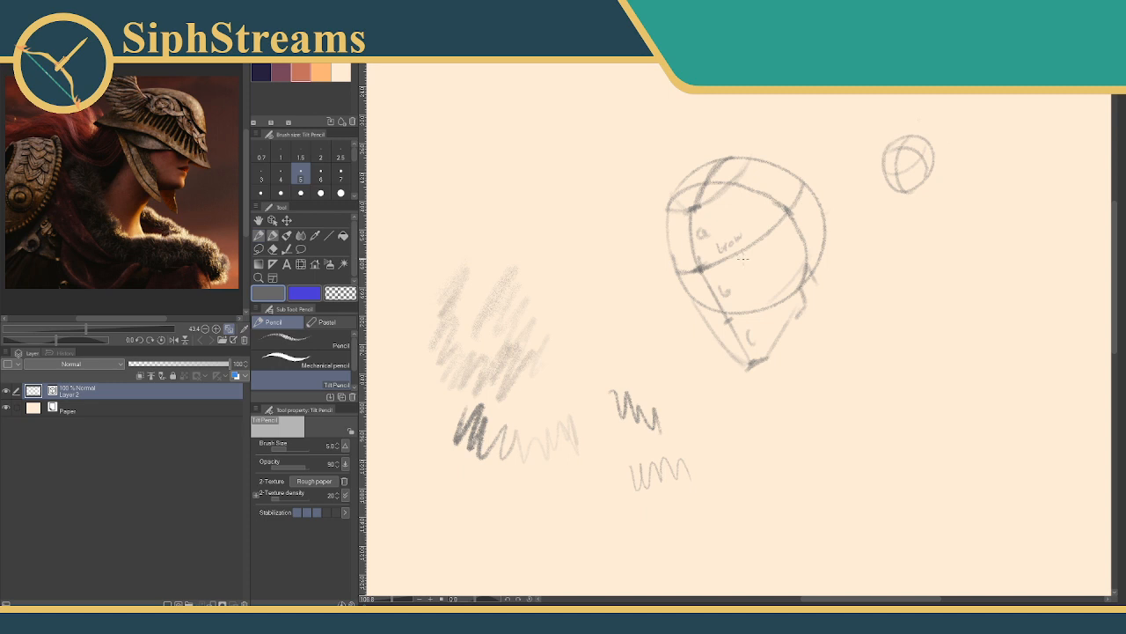
pyautogui.moveTo(710, 205); pyautogui.dragTo(742, 198)
# - Draw a slanted eye line below the brow and mark it on the centre line, undoing the first attempts
pyautogui.moveTo(702, 305); pyautogui.dragTo(763, 265)
pyautogui.hotkey('ctrl', 'z')
pyautogui.hotkey('ctrl', 'z')
pyautogui.moveTo(715, 298); pyautogui.dragTo(786, 242)
pyautogui.moveTo(689, 303); pyautogui.dragTo(722, 294)
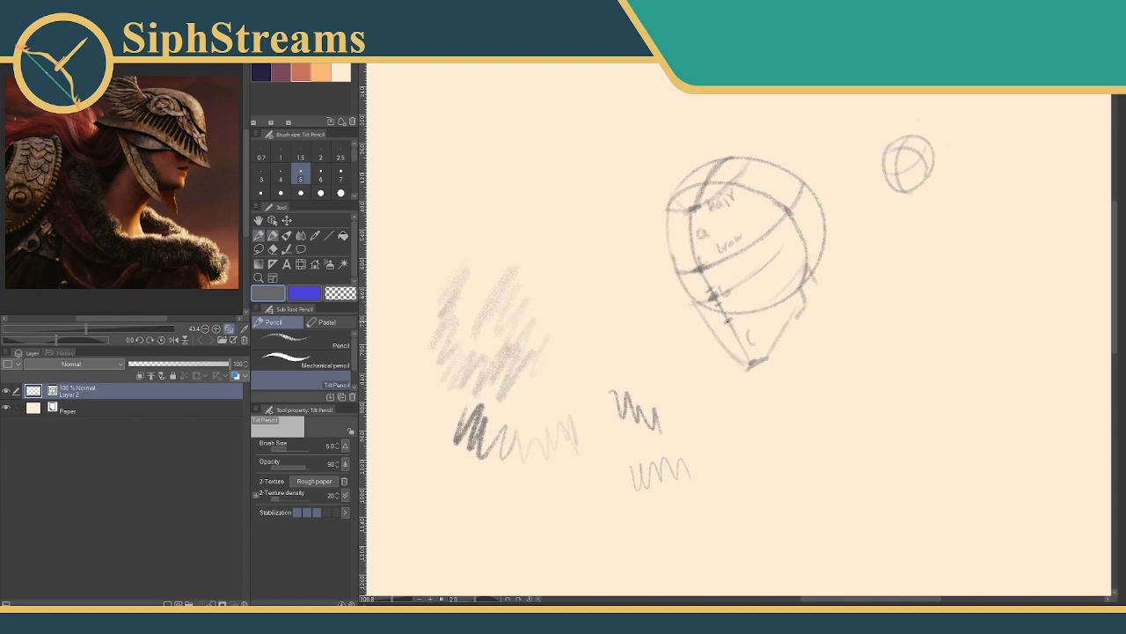
# - Mark the nose and mouth positions on the centre line, and sketch dark eyebrows and two round eyes
pyautogui.moveTo(732, 319)
pyautogui.mouseDown()
pyautogui.moveTo(749, 311)
pyautogui.moveTo(720, 322)
pyautogui.mouseUp()
pyautogui.moveTo(706, 281)
pyautogui.mouseDown()
pyautogui.moveTo(715, 295)
pyautogui.moveTo(742, 283)
pyautogui.moveTo(704, 297)
pyautogui.mouseUp()
pyautogui.moveTo(733, 339); pyautogui.dragTo(741, 332)
pyautogui.moveTo(744, 331); pyautogui.dragTo(732, 335)
pyautogui.moveTo(708, 271)
pyautogui.mouseDown()
pyautogui.moveTo(734, 248)
pyautogui.moveTo(713, 267)
pyautogui.moveTo(653, 266)
pyautogui.moveTo(693, 274)
pyautogui.moveTo(759, 248)
pyautogui.mouseUp()
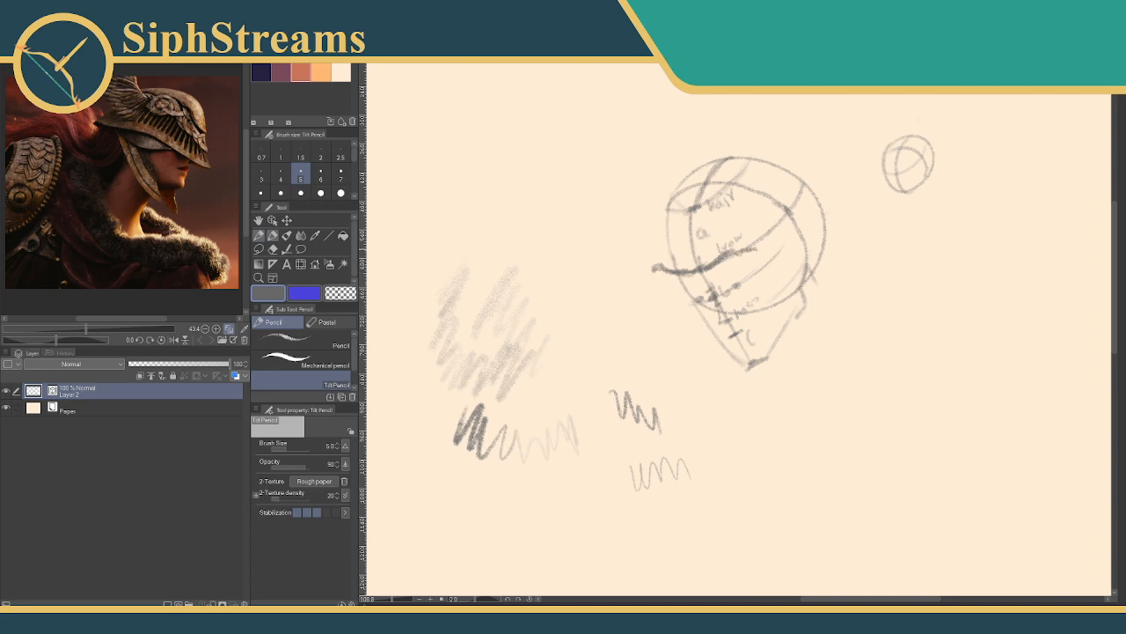
pyautogui.moveTo(731, 285)
pyautogui.mouseDown()
pyautogui.moveTo(735, 271)
pyautogui.moveTo(741, 287)
pyautogui.moveTo(690, 301)
pyautogui.moveTo(704, 296)
pyautogui.mouseUp()
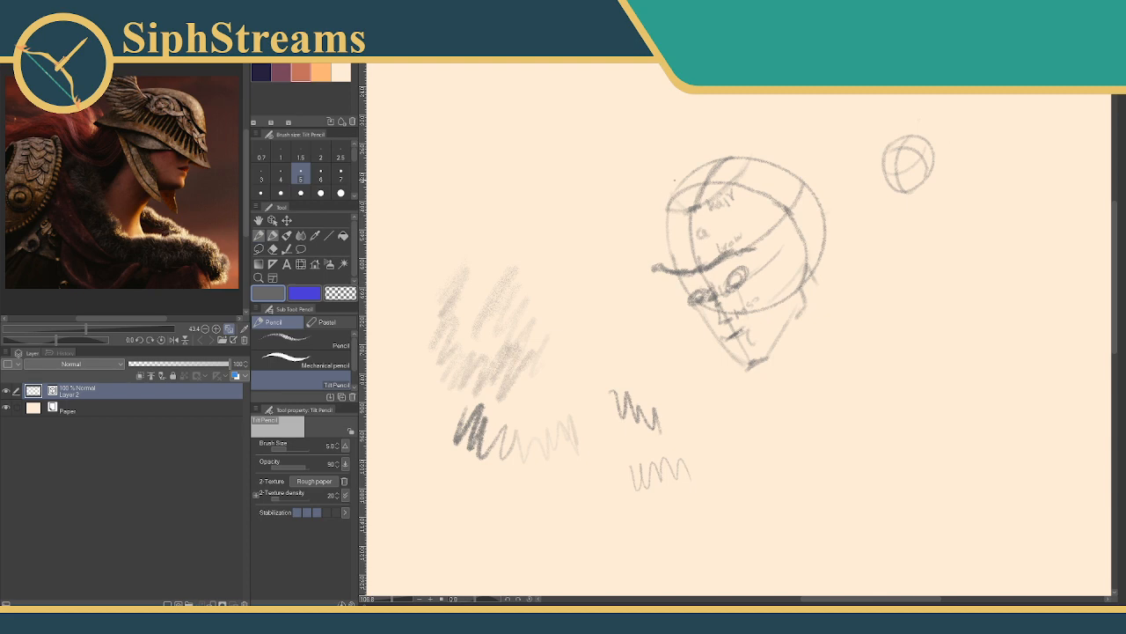
# - Rough in a helmet dome and side lines around the head, with loose flowing strands behind it
pyautogui.moveTo(674, 181)
pyautogui.mouseDown()
pyautogui.moveTo(665, 257)
pyautogui.moveTo(762, 215)
pyautogui.mouseUp()
pyautogui.moveTo(758, 153)
pyautogui.mouseDown()
pyautogui.moveTo(757, 208)
pyautogui.moveTo(817, 336)
pyautogui.mouseUp()
pyautogui.moveTo(846, 254); pyautogui.dragTo(823, 336)
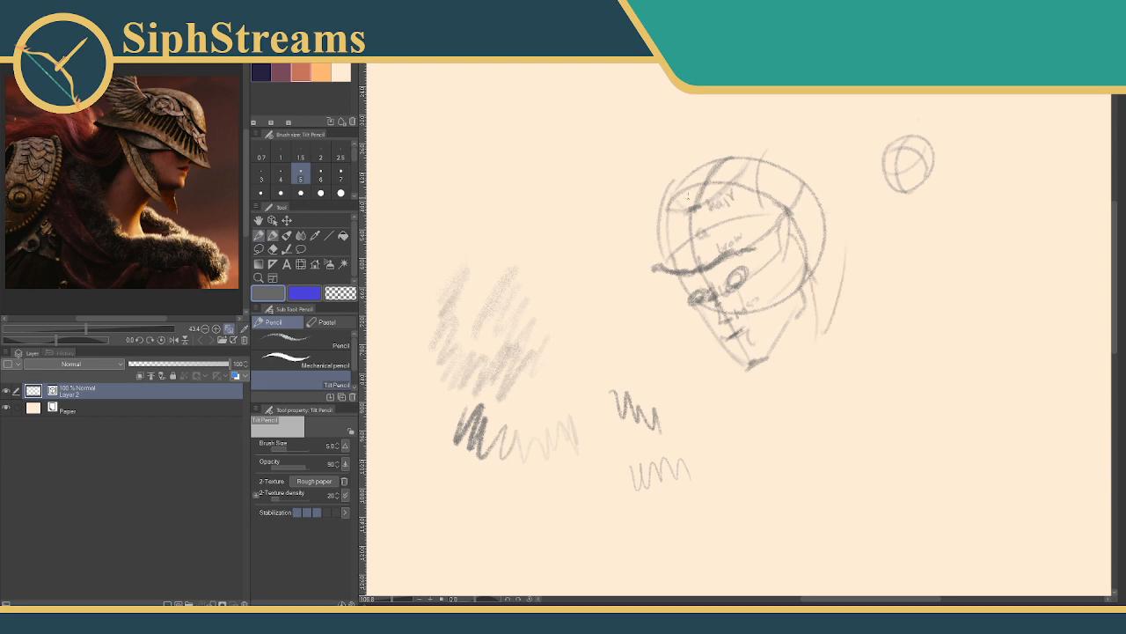
pyautogui.moveTo(688, 123); pyautogui.dragTo(654, 207)
pyautogui.moveTo(683, 125); pyautogui.dragTo(793, 140)
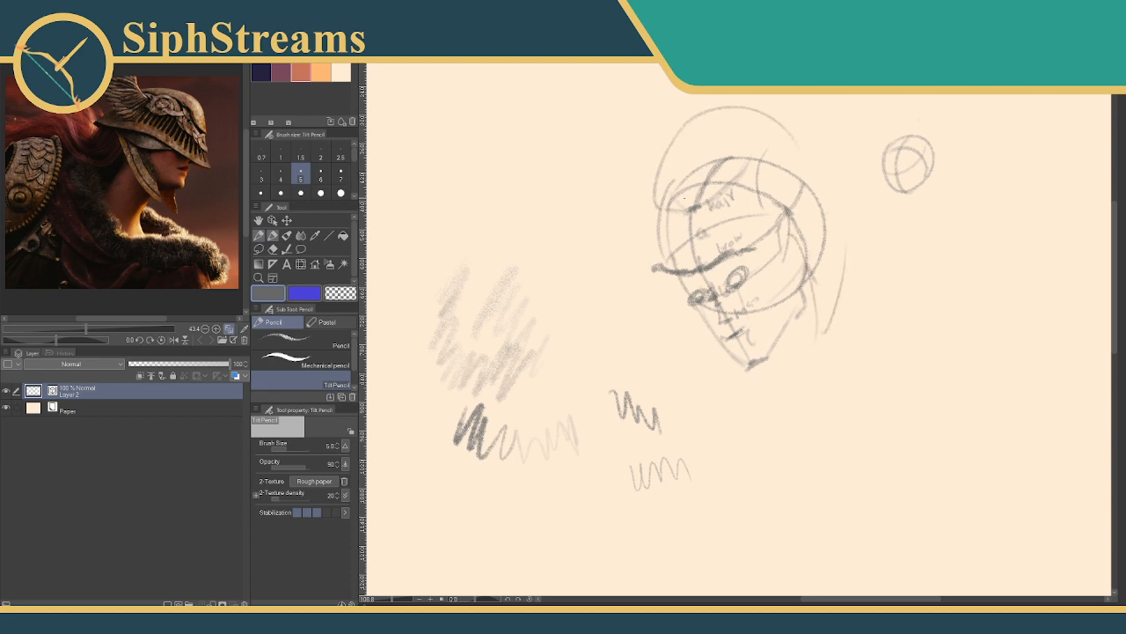
pyautogui.moveTo(666, 192)
pyautogui.mouseDown()
pyautogui.moveTo(647, 264)
pyautogui.moveTo(696, 255)
pyautogui.mouseUp()
pyautogui.moveTo(718, 110); pyautogui.dragTo(694, 95)
pyautogui.moveTo(757, 112)
pyautogui.mouseDown()
pyautogui.moveTo(833, 183)
pyautogui.moveTo(882, 255)
pyautogui.mouseUp()
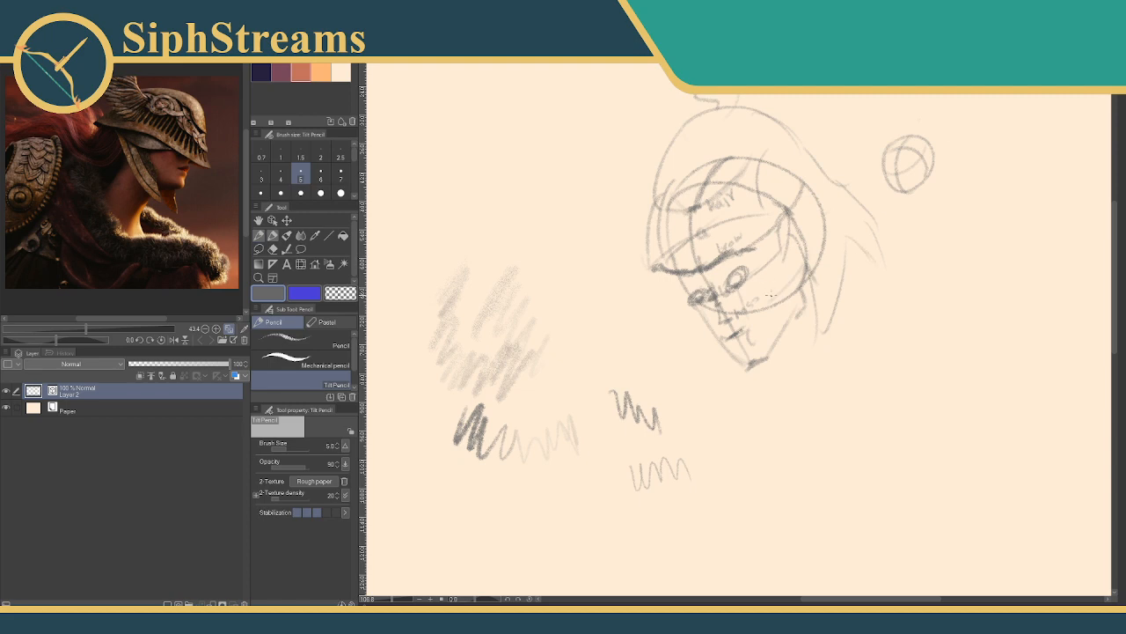
# - Hide the sketch layer Layer 2 and create a new vector layer above it
pyautogui.moveTo(742, 385)
pyautogui.mouseDown()
pyautogui.moveTo(915, 348)
pyautogui.moveTo(976, 282)
pyautogui.moveTo(854, 321)
pyautogui.moveTo(1033, 295)
pyautogui.moveTo(945, 290)
pyautogui.mouseUp()
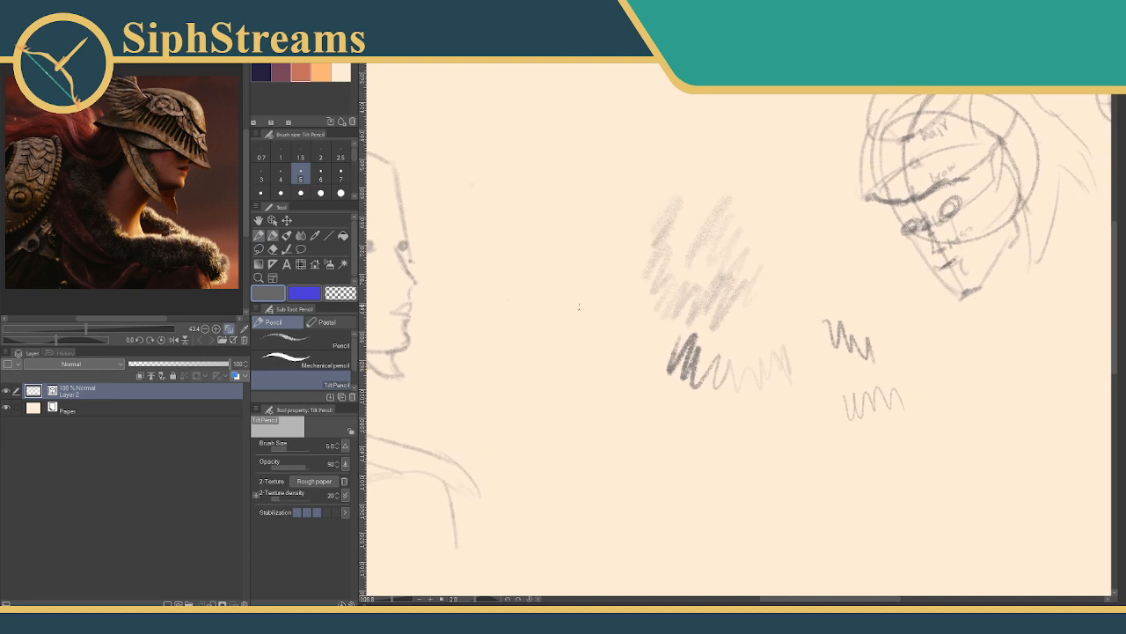
pyautogui.moveTo(579, 307)
pyautogui.mouseDown()
pyautogui.moveTo(893, 232)
pyautogui.moveTo(898, 299)
pyautogui.moveTo(872, 289)
pyautogui.moveTo(874, 306)
pyautogui.mouseUp()
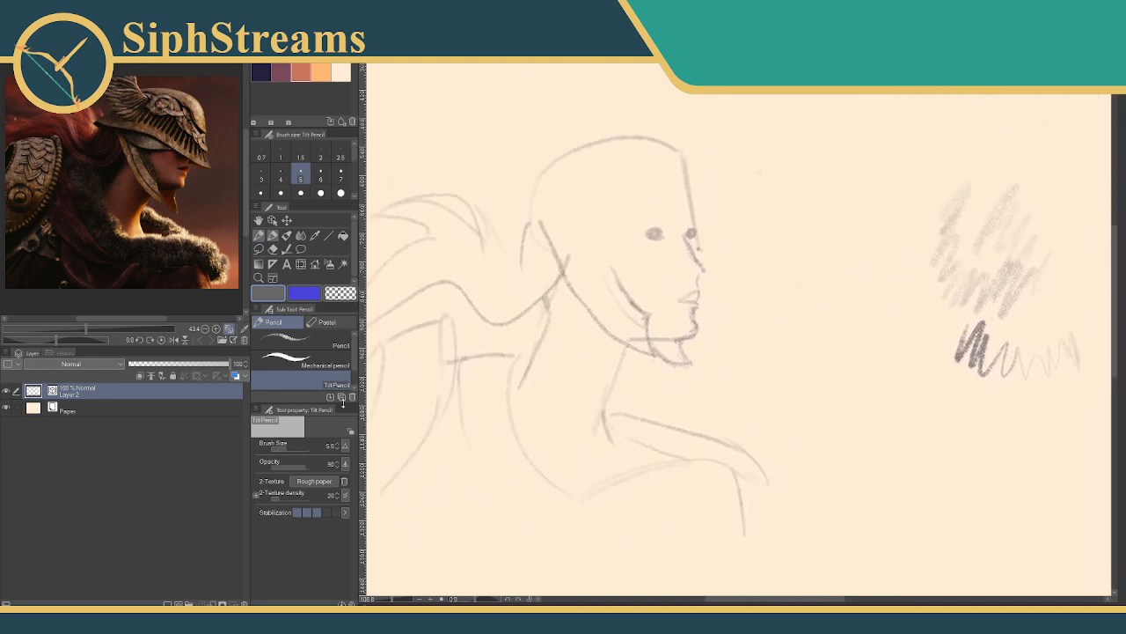
pyautogui.click(7, 389)
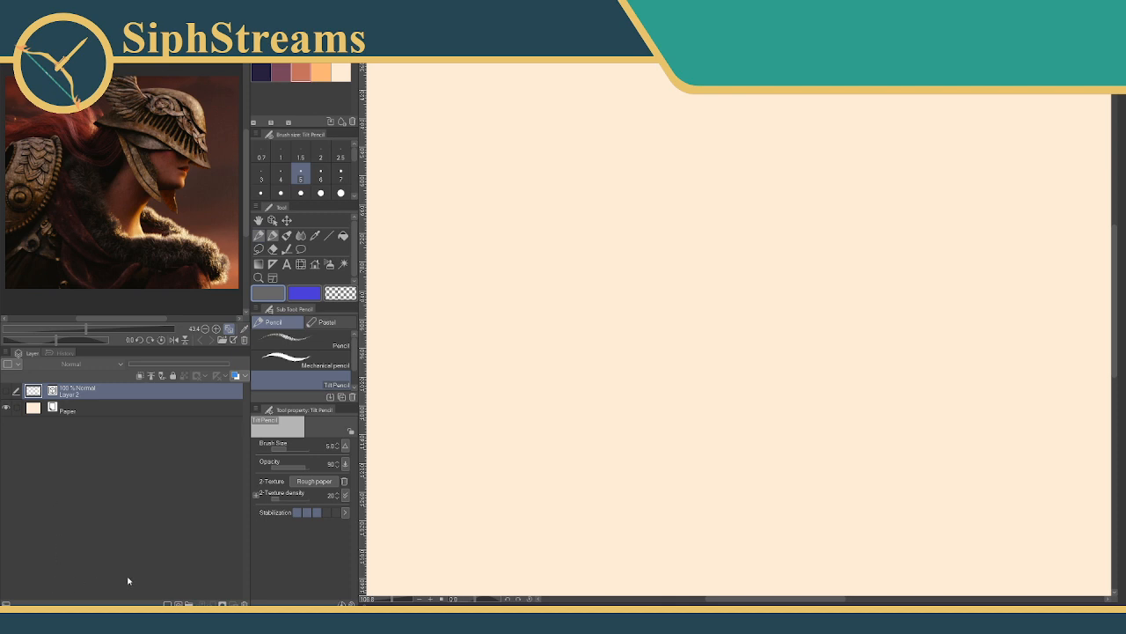
pyautogui.click(178, 603)
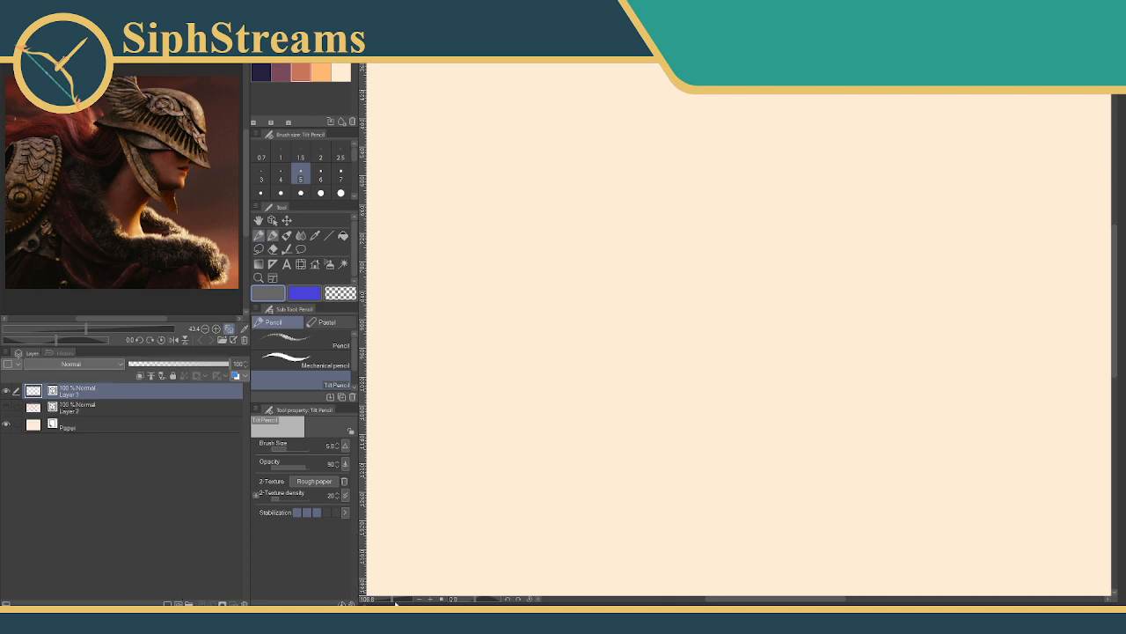
# - Draw a light freehand circle on the new layer, undoing the first attempt
pyautogui.moveTo(391, 601); pyautogui.dragTo(388, 601)
pyautogui.moveTo(546, 346); pyautogui.dragTo(475, 334)
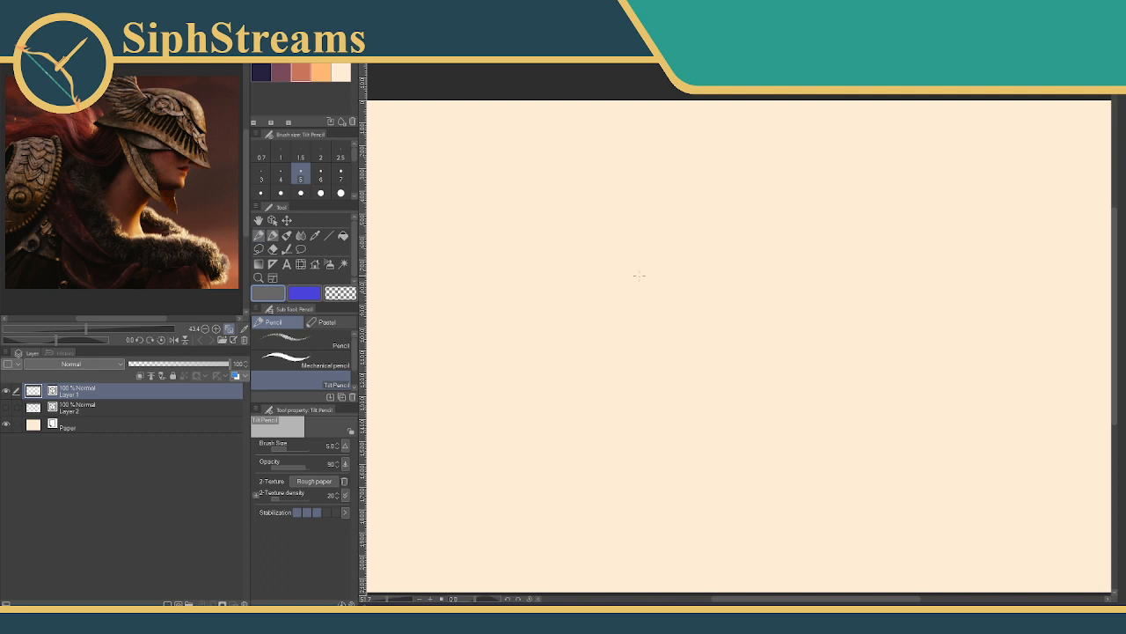
pyautogui.moveTo(638, 210)
pyautogui.mouseDown()
pyautogui.moveTo(594, 256)
pyautogui.moveTo(608, 299)
pyautogui.moveTo(659, 312)
pyautogui.moveTo(707, 298)
pyautogui.moveTo(727, 228)
pyautogui.moveTo(613, 189)
pyautogui.mouseUp()
pyautogui.hotkey('ctrl', 'z')
pyautogui.moveTo(599, 234)
pyautogui.mouseDown()
pyautogui.moveTo(658, 313)
pyautogui.moveTo(592, 230)
pyautogui.mouseUp()
# - Try ellipse-tool circles beside and over the freehand circle, undoing each one
pyautogui.click(329, 236)
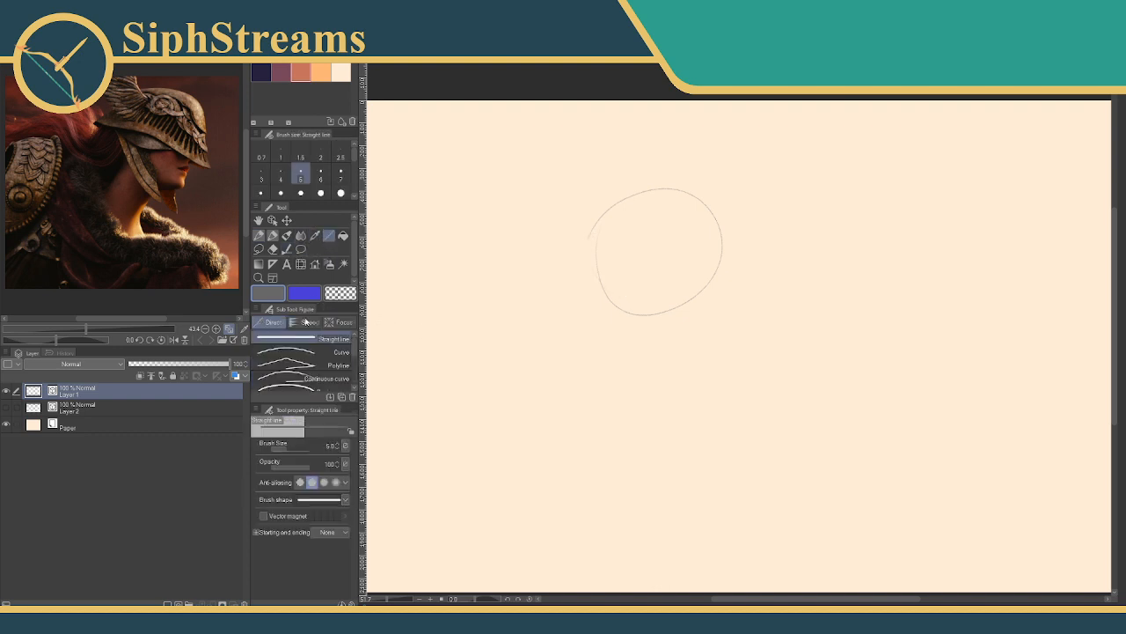
pyautogui.scroll(-3, 308, 365)
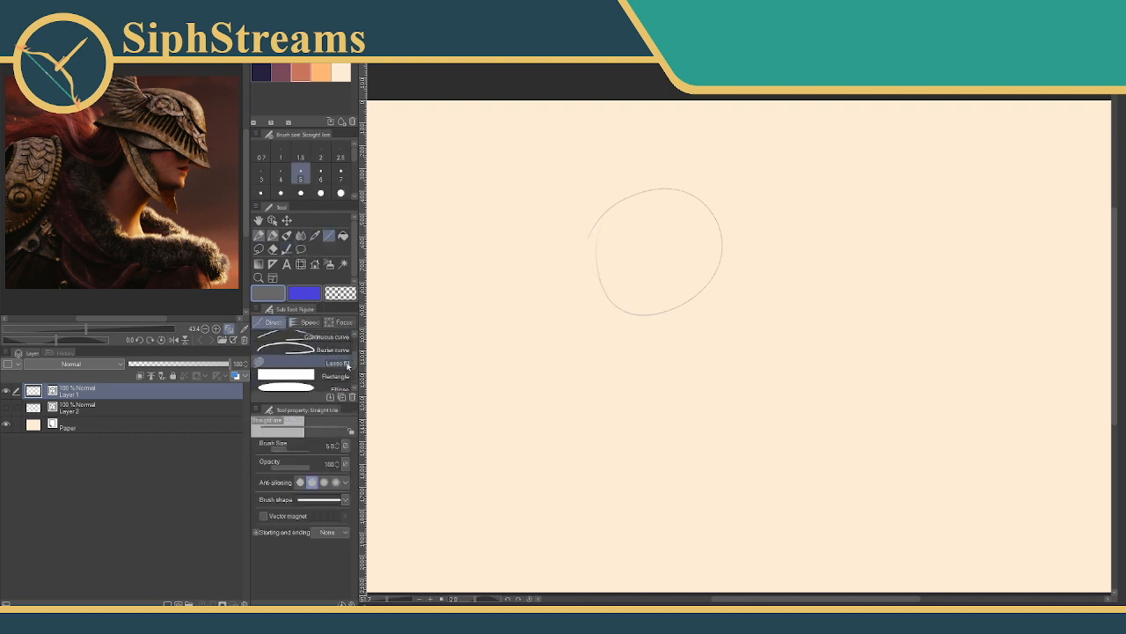
pyautogui.click(299, 386)
pyautogui.moveTo(775, 203); pyautogui.dragTo(837, 286)
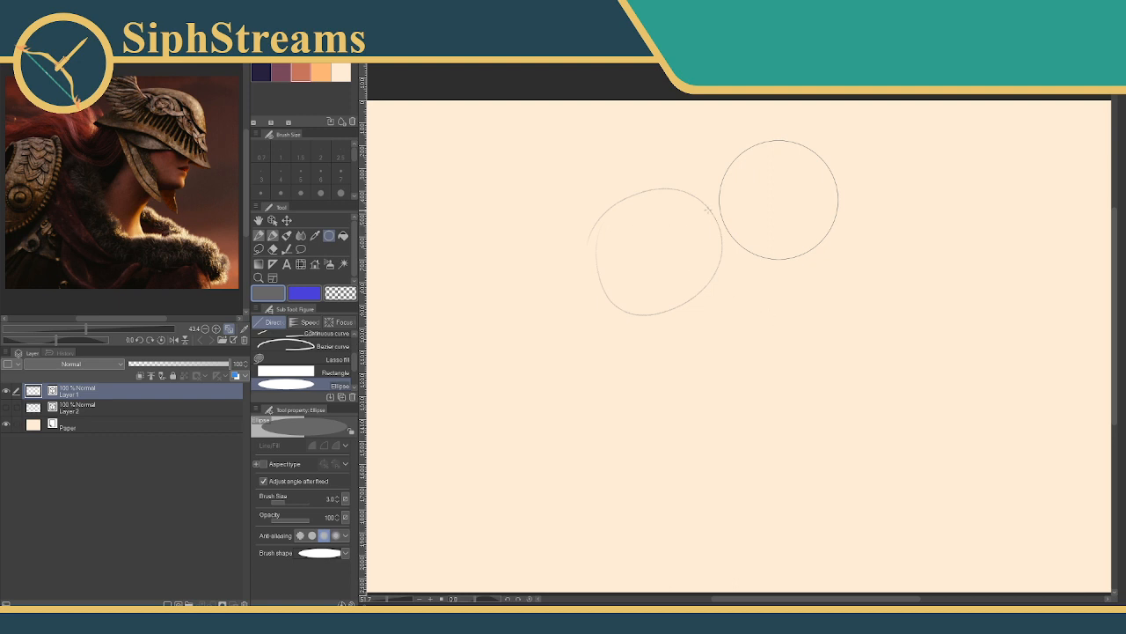
pyautogui.hotkey('ctrl', 'z')
pyautogui.hotkey('ctrl', 'z')
pyautogui.hotkey('ctrl', 'y')
pyautogui.moveTo(655, 253); pyautogui.dragTo(718, 317)
pyautogui.moveTo(720, 318); pyautogui.dragTo(723, 322)
pyautogui.hotkey('ctrl', 'z')
pyautogui.moveTo(660, 247); pyautogui.dragTo(721, 311)
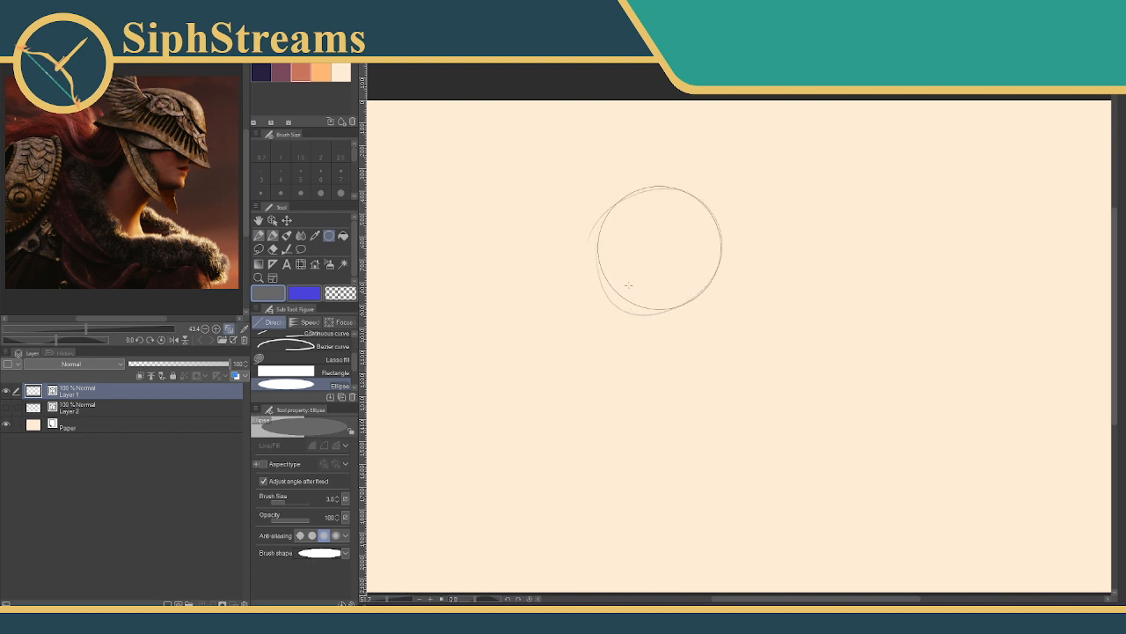
pyautogui.hotkey('ctrl', 'z')
# - Redraw the back and lower edge of the freehand circle with the Tilt Pencil to make it rounder
pyautogui.click(258, 236)
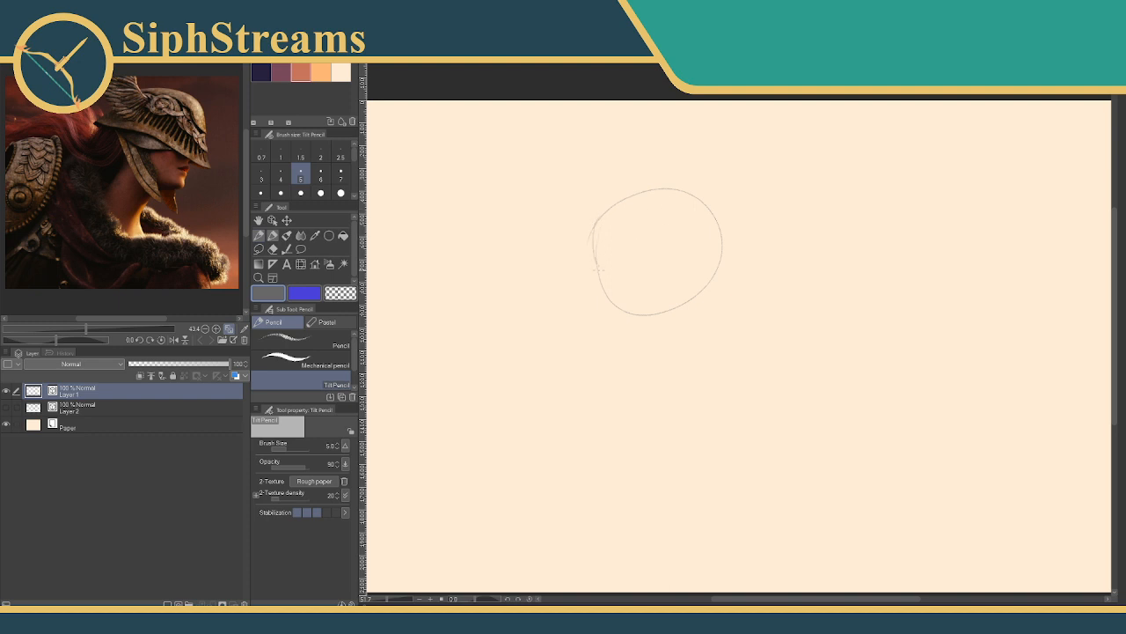
pyautogui.moveTo(596, 269)
pyautogui.mouseDown()
pyautogui.moveTo(627, 298)
pyautogui.moveTo(680, 303)
pyautogui.mouseUp()
pyautogui.hotkey('ctrl', 'z')
pyautogui.moveTo(602, 220)
pyautogui.mouseDown()
pyautogui.moveTo(599, 274)
pyautogui.moveTo(642, 303)
pyautogui.mouseUp()
pyautogui.hotkey('ctrl', 'z')
pyautogui.hotkey('ctrl', 'z')
# - Try a face line, jaw and neck below the circle, and undo them back to the plain circle
pyautogui.moveTo(722, 243); pyautogui.dragTo(723, 320)
pyautogui.hotkey('ctrl', 'z')
pyautogui.moveTo(722, 241)
pyautogui.mouseDown()
pyautogui.moveTo(723, 341)
pyautogui.moveTo(667, 321)
pyautogui.moveTo(639, 348)
pyautogui.moveTo(649, 400)
pyautogui.mouseUp()
pyautogui.moveTo(686, 327); pyautogui.dragTo(729, 398)
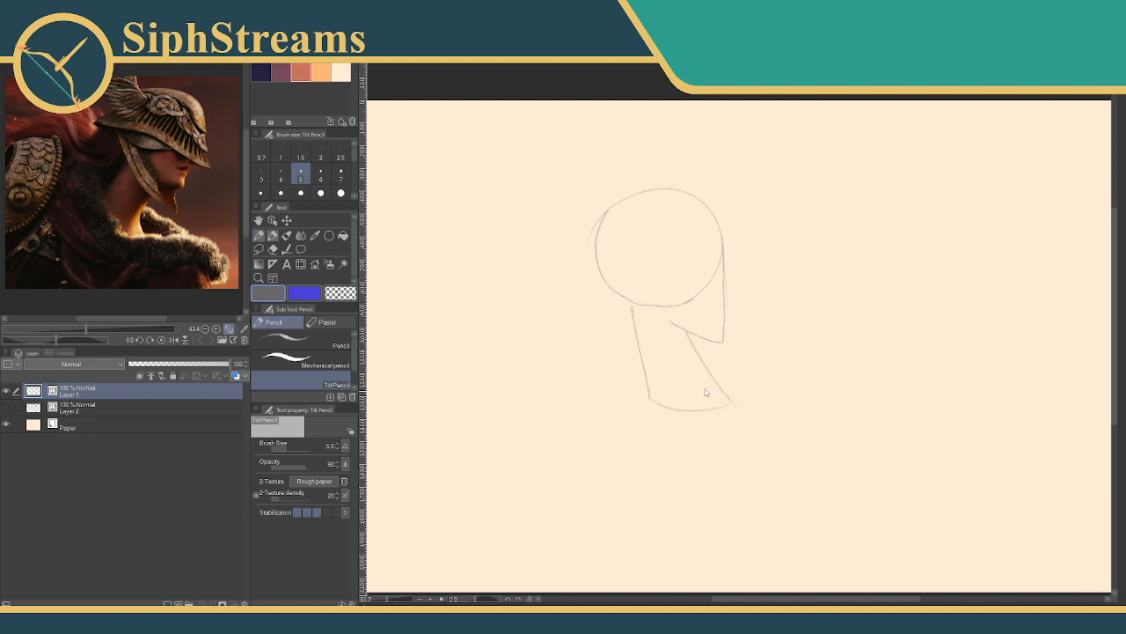
pyautogui.hotkey('ctrl', 'z')
pyautogui.hotkey('ctrl', 'z')
pyautogui.hotkey('ctrl', 'z')
pyautogui.hotkey('ctrl', 'z')
pyautogui.press('e')
pyautogui.press('p')
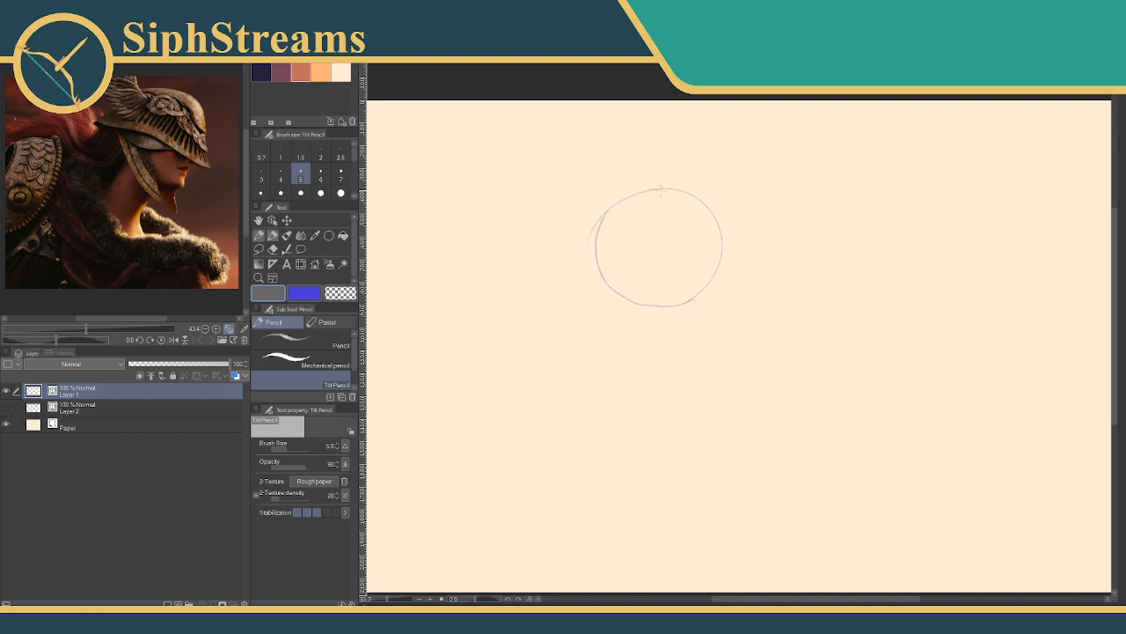
# - Draw a curve from the top of the circle around its front edge and down, undoing and retrying until it fits
pyautogui.moveTo(648, 189)
pyautogui.mouseDown()
pyautogui.moveTo(713, 240)
pyautogui.moveTo(738, 337)
pyautogui.mouseUp()
pyautogui.hotkey('ctrl', 'z')
pyautogui.moveTo(648, 187)
pyautogui.mouseDown()
pyautogui.moveTo(697, 215)
pyautogui.moveTo(719, 360)
pyautogui.mouseUp()
pyautogui.hotkey('ctrl', 'z')
pyautogui.moveTo(650, 189)
pyautogui.mouseDown()
pyautogui.moveTo(678, 193)
pyautogui.moveTo(741, 313)
pyautogui.moveTo(743, 357)
pyautogui.mouseUp()
pyautogui.hotkey('ctrl', 'z')
pyautogui.moveTo(646, 191)
pyautogui.mouseDown()
pyautogui.moveTo(687, 217)
pyautogui.moveTo(726, 354)
pyautogui.mouseUp()
pyautogui.hotkey('ctrl', 'z')
pyautogui.moveTo(638, 192)
pyautogui.mouseDown()
pyautogui.moveTo(694, 220)
pyautogui.moveTo(701, 354)
pyautogui.mouseUp()
pyautogui.hotkey('ctrl', 'z')
pyautogui.moveTo(642, 190)
pyautogui.mouseDown()
pyautogui.moveTo(711, 262)
pyautogui.moveTo(698, 377)
pyautogui.mouseUp()
pyautogui.hotkey('ctrl', 'z')
pyautogui.moveTo(634, 190)
pyautogui.mouseDown()
pyautogui.moveTo(697, 202)
pyautogui.moveTo(714, 359)
pyautogui.mouseUp()
# - Draw a straight face line down from the circle's front edge and erase the stray curve end beside it
pyautogui.moveTo(720, 243); pyautogui.dragTo(700, 370)
pyautogui.hotkey('ctrl', 'z')
pyautogui.moveTo(718, 240); pyautogui.dragTo(725, 352)
pyautogui.press('e')
pyautogui.moveTo(730, 280); pyautogui.dragTo(734, 297)
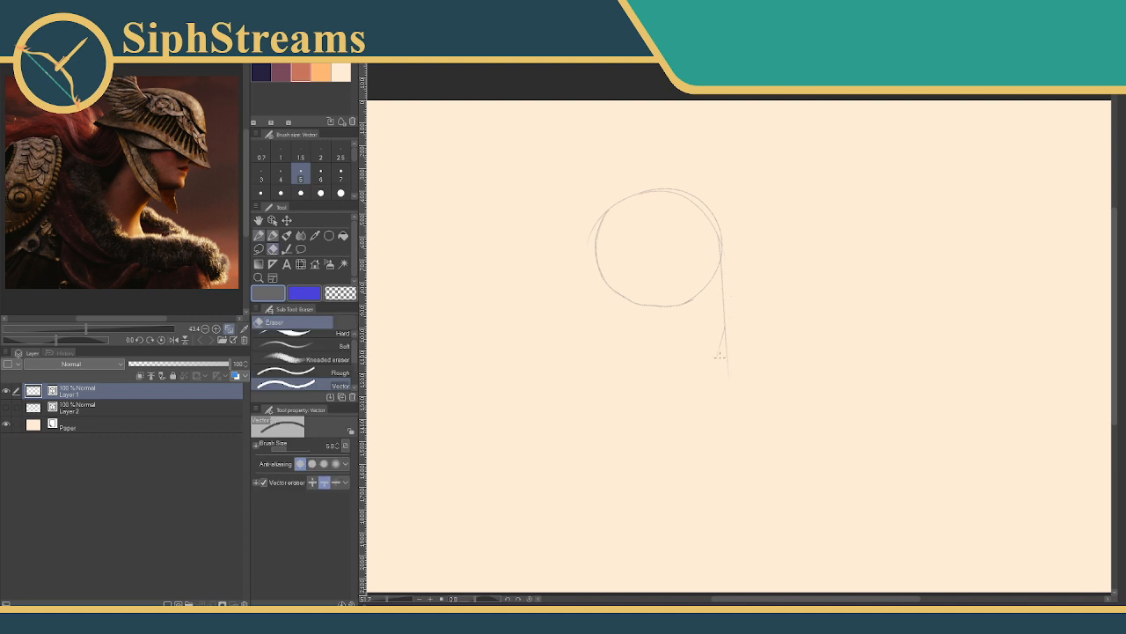
pyautogui.press('p')
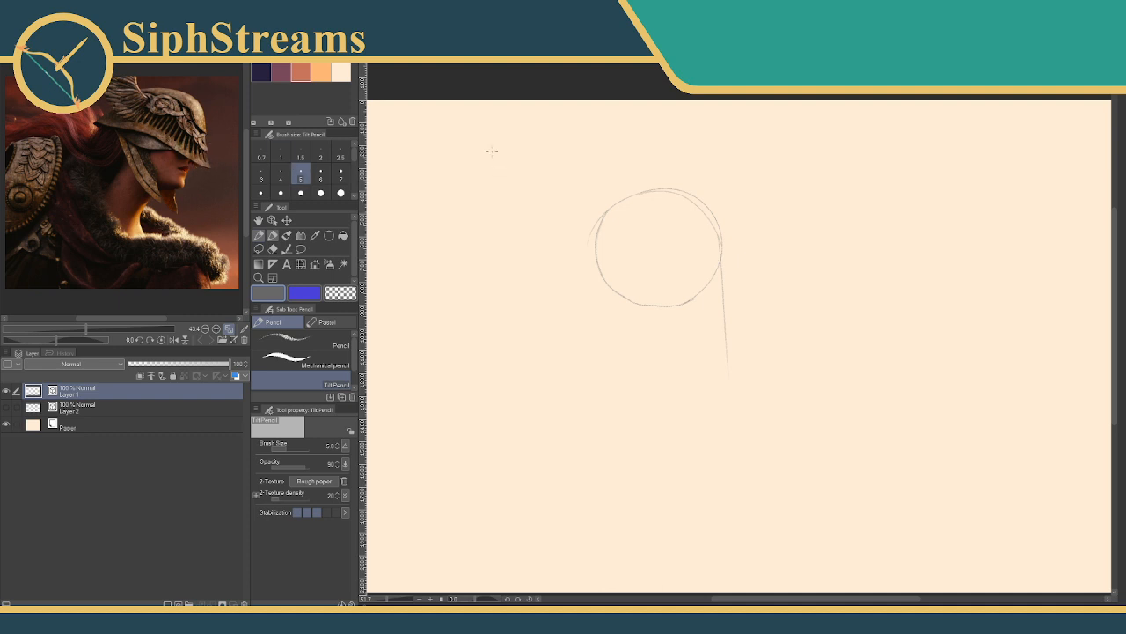
# - Sketch a loose practice stroke behind the circle, undoing the first attempt
pyautogui.moveTo(494, 148); pyautogui.dragTo(474, 265)
pyautogui.hotkey('ctrl', 'z')
pyautogui.moveTo(474, 148); pyautogui.dragTo(467, 255)
# - Redraw the face line with its lower end curving slightly inward, and erase the practice stroke behind the circle
pyautogui.moveTo(718, 255); pyautogui.dragTo(720, 377)
pyautogui.moveTo(720, 257)
pyautogui.mouseDown()
pyautogui.moveTo(716, 365)
pyautogui.moveTo(731, 324)
pyautogui.mouseUp()
pyautogui.press('e')
pyautogui.press('p')
pyautogui.press('e')
pyautogui.moveTo(481, 216); pyautogui.dragTo(453, 221)
pyautogui.press('p')
# - Draw a slanted demonstration line on the empty canvas with end ticks labelled A and B
pyautogui.moveTo(774, 208); pyautogui.dragTo(602, 240)
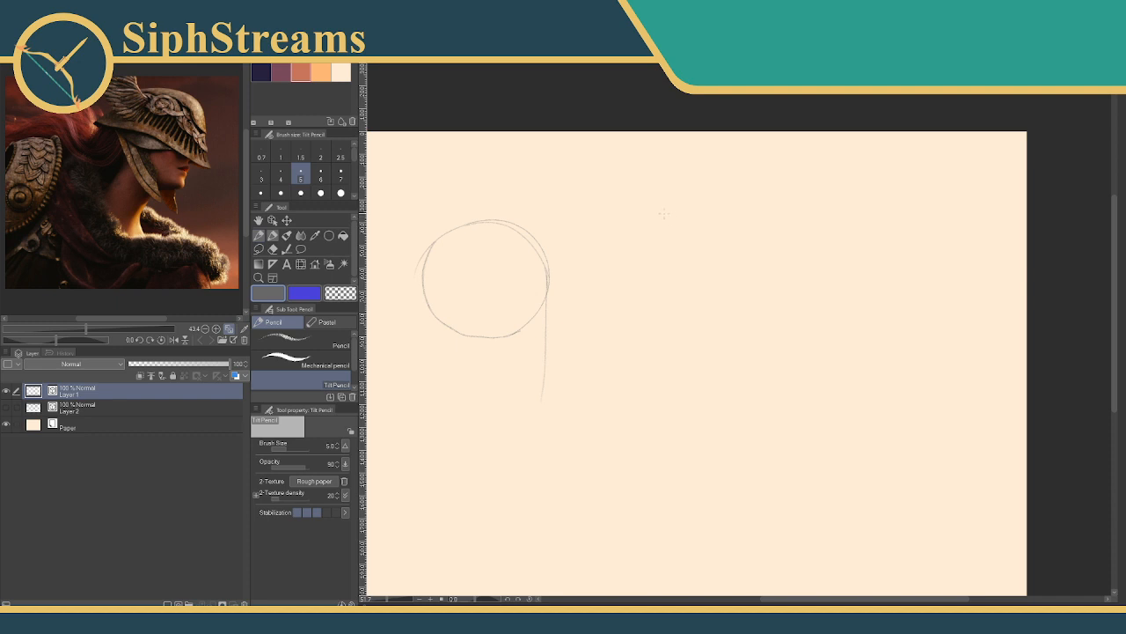
pyautogui.moveTo(666, 211)
pyautogui.mouseDown()
pyautogui.moveTo(667, 254)
pyautogui.moveTo(778, 214)
pyautogui.moveTo(897, 196)
pyautogui.moveTo(898, 225)
pyautogui.mouseUp()
pyautogui.moveTo(658, 201); pyautogui.dragTo(674, 202)
pyautogui.moveTo(662, 192); pyautogui.dragTo(671, 192)
pyautogui.moveTo(887, 158)
pyautogui.mouseDown()
pyautogui.moveTo(892, 181)
pyautogui.moveTo(899, 164)
pyautogui.mouseUp()
# - Try circling and marking a point between A and B on the demonstration line, and undo the marks
pyautogui.moveTo(774, 201); pyautogui.dragTo(718, 220)
pyautogui.hotkey('ctrl', 'z')
pyautogui.hotkey('ctrl', 'z')
pyautogui.moveTo(838, 194)
pyautogui.mouseDown()
pyautogui.moveTo(815, 233)
pyautogui.moveTo(806, 228)
pyautogui.moveTo(818, 194)
pyautogui.mouseUp()
pyautogui.hotkey('ctrl', 'z')
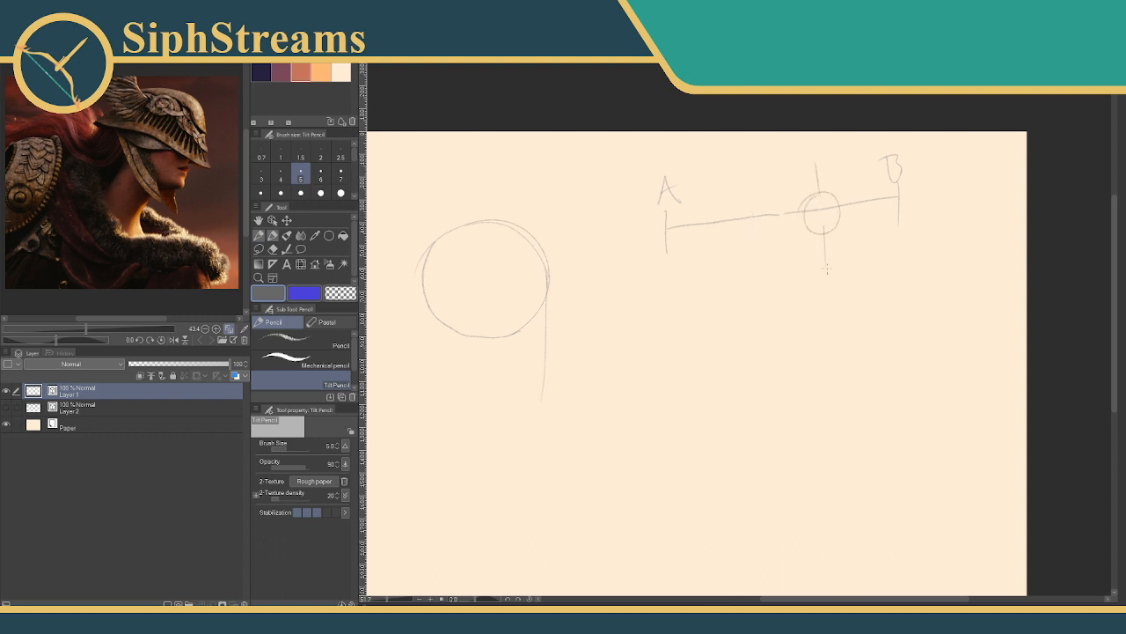
pyautogui.hotkey('ctrl', 'z')
pyautogui.hotkey('ctrl', 'z')
# - Draw a line from A past the middle and one back from B, undoing the strokes where they meet
pyautogui.moveTo(680, 180); pyautogui.dragTo(795, 152)
pyautogui.moveTo(869, 155)
pyautogui.mouseDown()
pyautogui.moveTo(819, 157)
pyautogui.moveTo(820, 165)
pyautogui.moveTo(799, 144)
pyautogui.mouseUp()
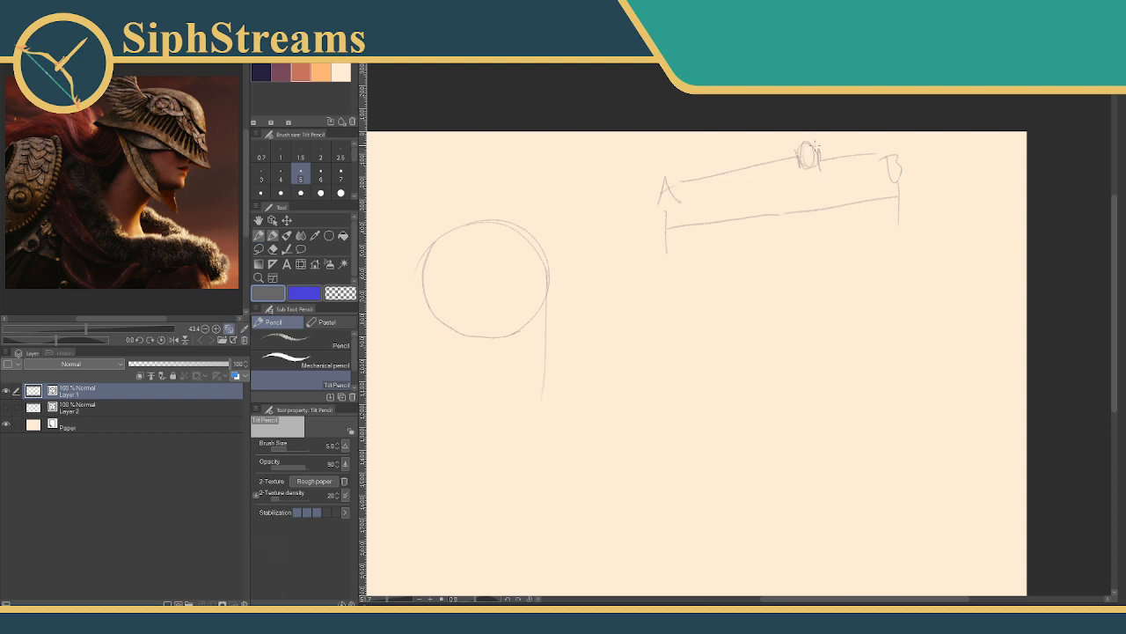
pyautogui.hotkey('ctrl', 'z')
pyautogui.hotkey('ctrl', 'z')
pyautogui.hotkey('ctrl', 'z')
# - Draw an overlapping line from B towards A, and mark both lines and their overlap with arrows and ticks
pyautogui.moveTo(882, 156); pyautogui.dragTo(743, 197)
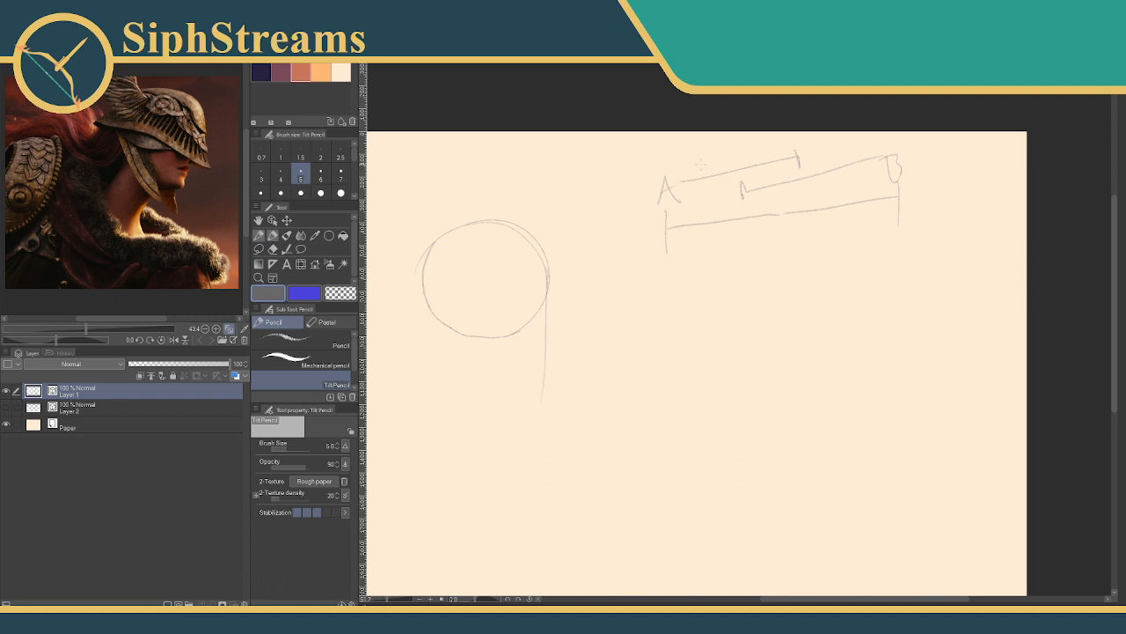
pyautogui.moveTo(693, 157); pyautogui.dragTo(693, 176)
pyautogui.moveTo(688, 164); pyautogui.dragTo(706, 172)
pyautogui.moveTo(843, 146); pyautogui.dragTo(843, 157)
pyautogui.moveTo(836, 153); pyautogui.dragTo(850, 157)
pyautogui.moveTo(767, 142); pyautogui.dragTo(774, 174)
pyautogui.moveTo(757, 160); pyautogui.dragTo(762, 202)
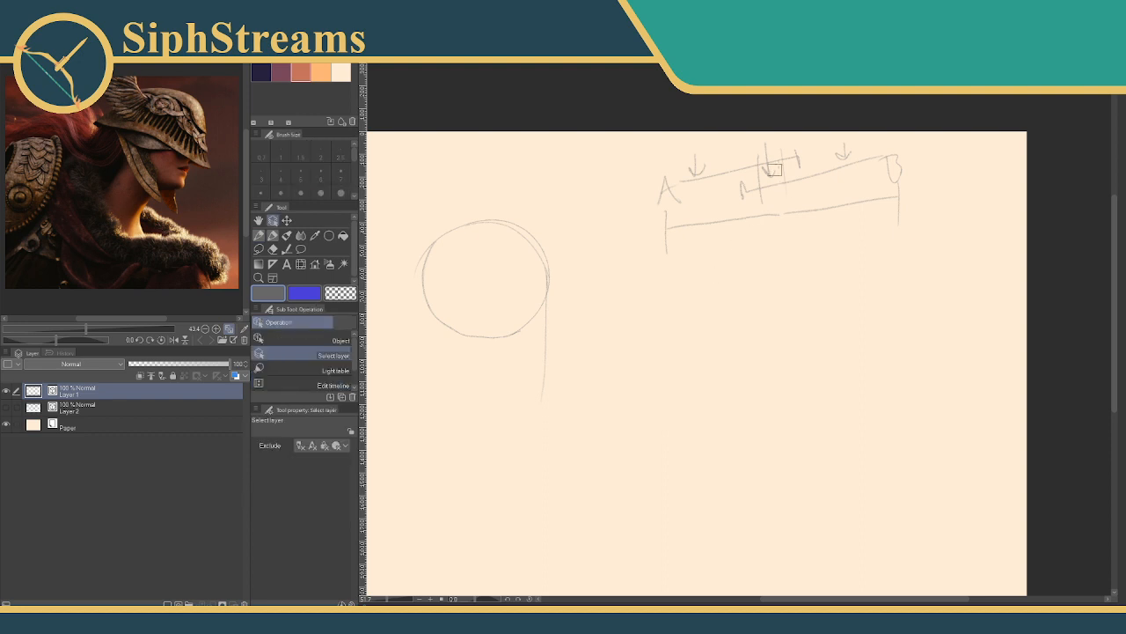
# - Erase the whole A-to-B demonstration with the Vector eraser and return to the Tilt Pencil
pyautogui.press('e')
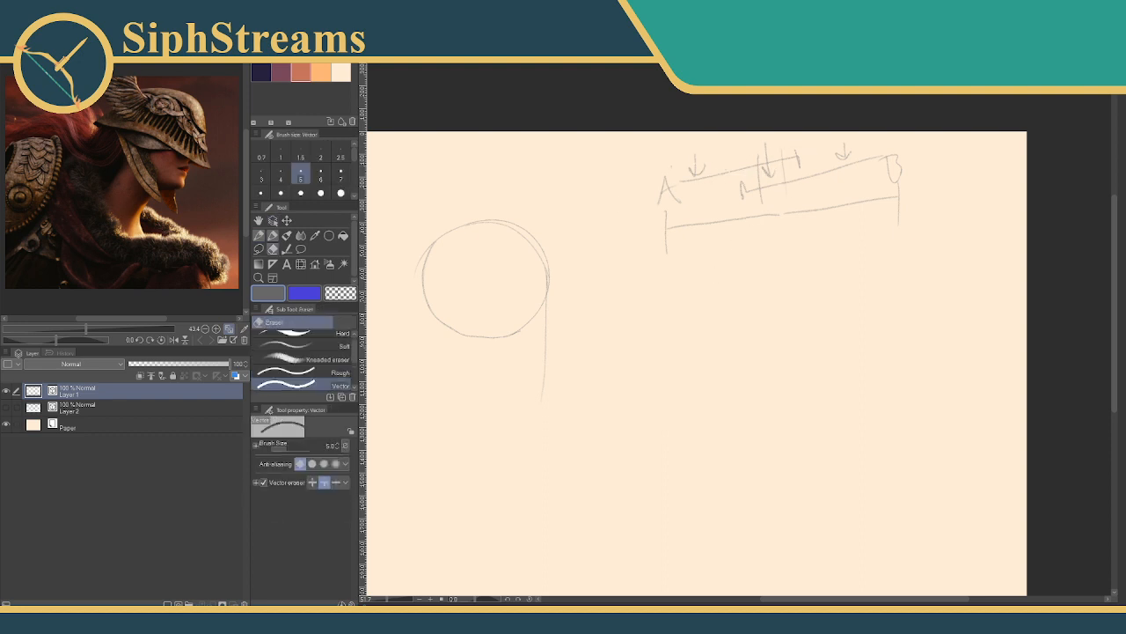
pyautogui.moveTo(703, 160); pyautogui.dragTo(689, 163)
pyautogui.moveTo(771, 155); pyautogui.dragTo(649, 191)
pyautogui.moveTo(677, 215)
pyautogui.mouseDown()
pyautogui.moveTo(660, 238)
pyautogui.moveTo(704, 236)
pyautogui.mouseUp()
pyautogui.moveTo(776, 159)
pyautogui.mouseDown()
pyautogui.moveTo(751, 196)
pyautogui.moveTo(733, 203)
pyautogui.moveTo(798, 160)
pyautogui.mouseUp()
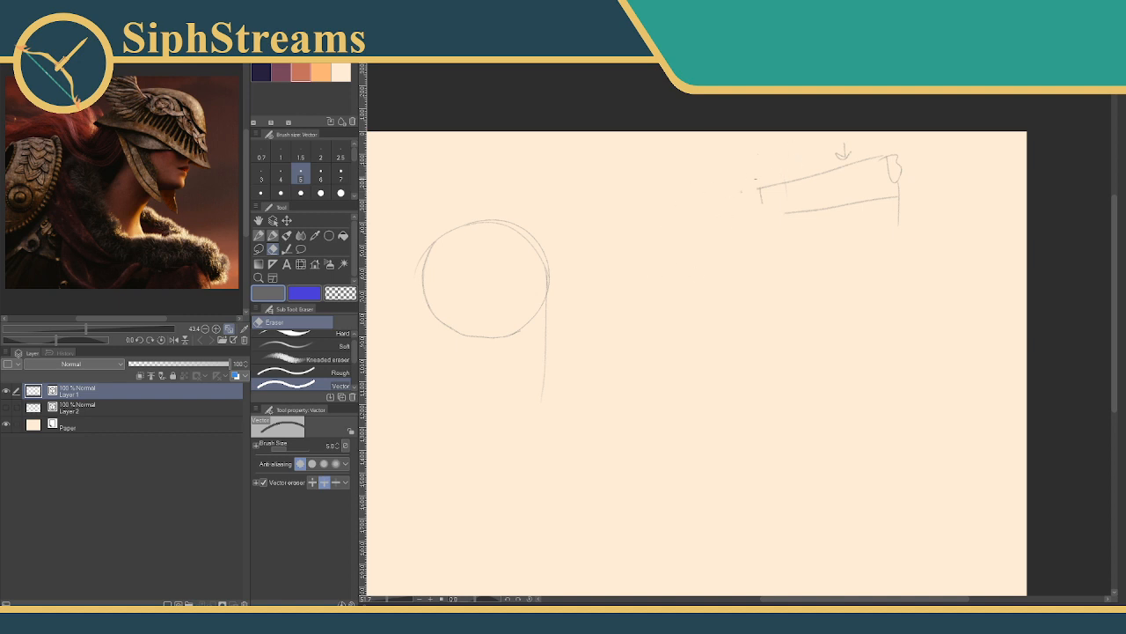
pyautogui.moveTo(743, 188)
pyautogui.mouseDown()
pyautogui.moveTo(774, 171)
pyautogui.moveTo(768, 200)
pyautogui.mouseUp()
pyautogui.moveTo(847, 146); pyautogui.dragTo(836, 175)
pyautogui.click(786, 211)
pyautogui.moveTo(893, 204); pyautogui.dragTo(887, 158)
pyautogui.press('p')
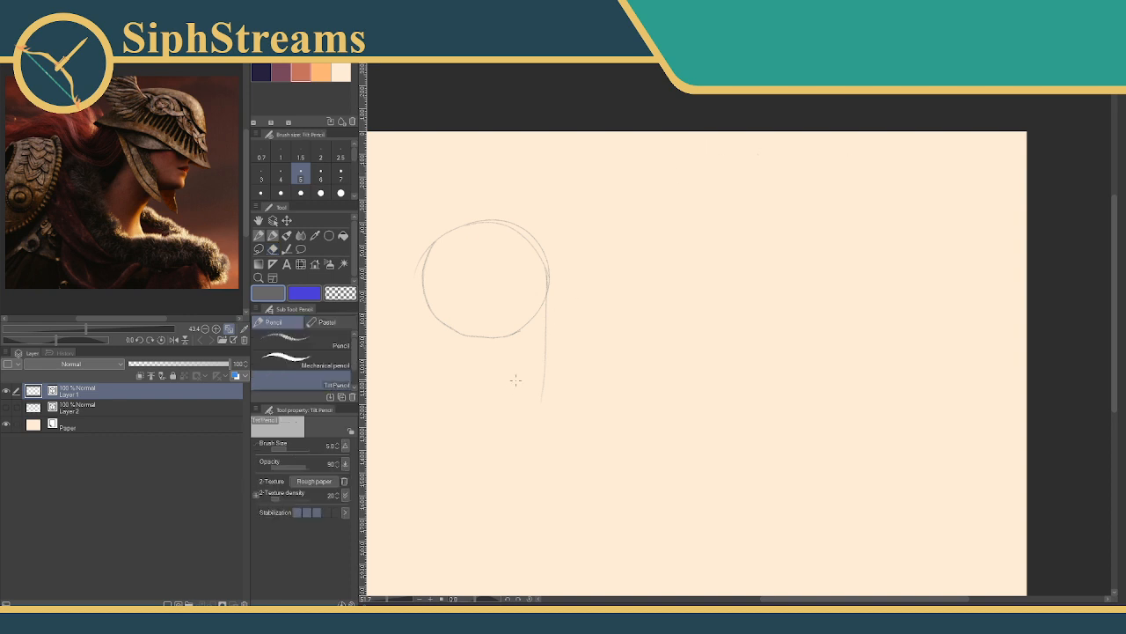
# - Mark a short tick on the face line below the circle's front edge, and undo a trial chin stroke
pyautogui.moveTo(618, 256); pyautogui.dragTo(623, 242)
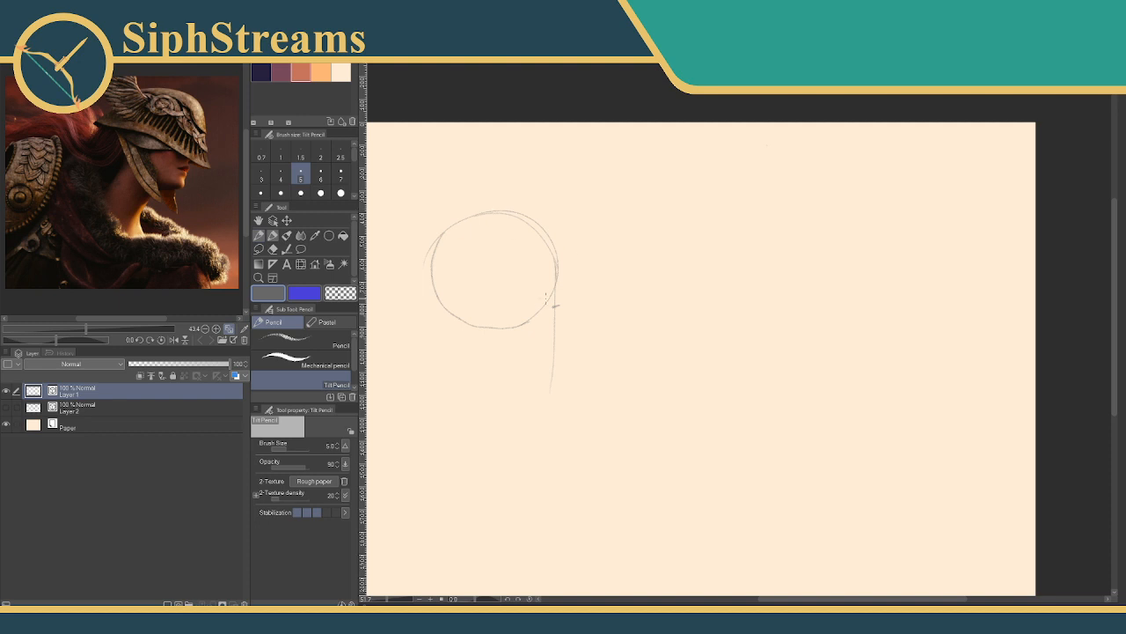
pyautogui.moveTo(571, 291)
pyautogui.mouseDown()
pyautogui.moveTo(566, 237)
pyautogui.moveTo(583, 283)
pyautogui.mouseUp()
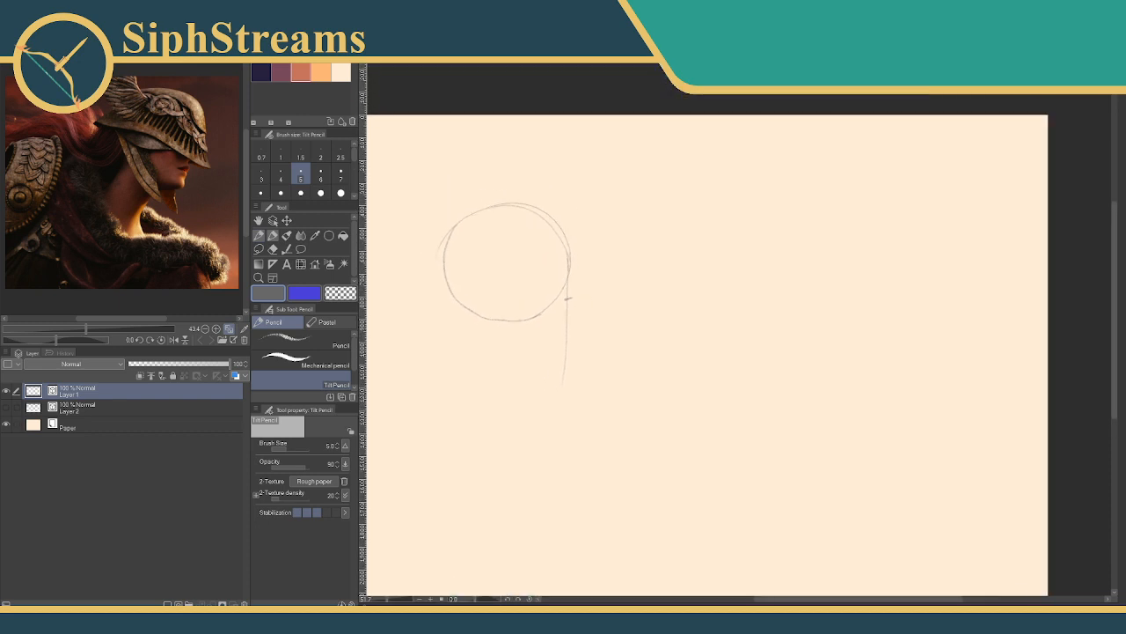
pyautogui.moveTo(386, 600); pyautogui.dragTo(388, 599)
pyautogui.moveTo(444, 435)
pyautogui.mouseDown()
pyautogui.moveTo(550, 451)
pyautogui.moveTo(551, 476)
pyautogui.mouseUp()
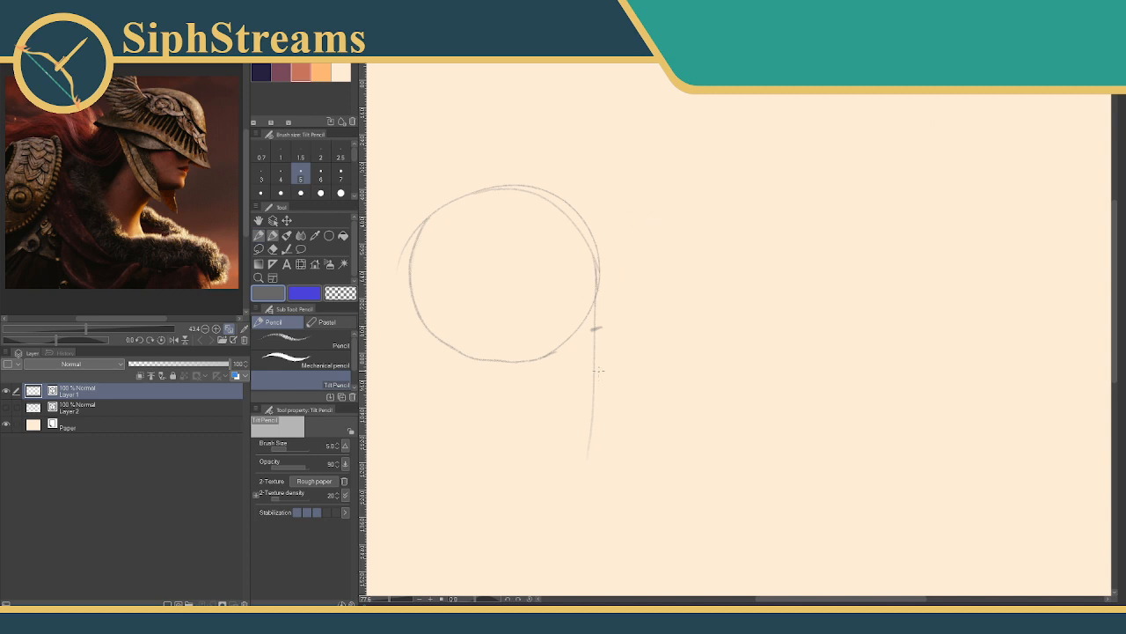
pyautogui.moveTo(602, 372)
pyautogui.mouseDown()
pyautogui.moveTo(591, 332)
pyautogui.moveTo(659, 355)
pyautogui.moveTo(625, 325)
pyautogui.mouseUp()
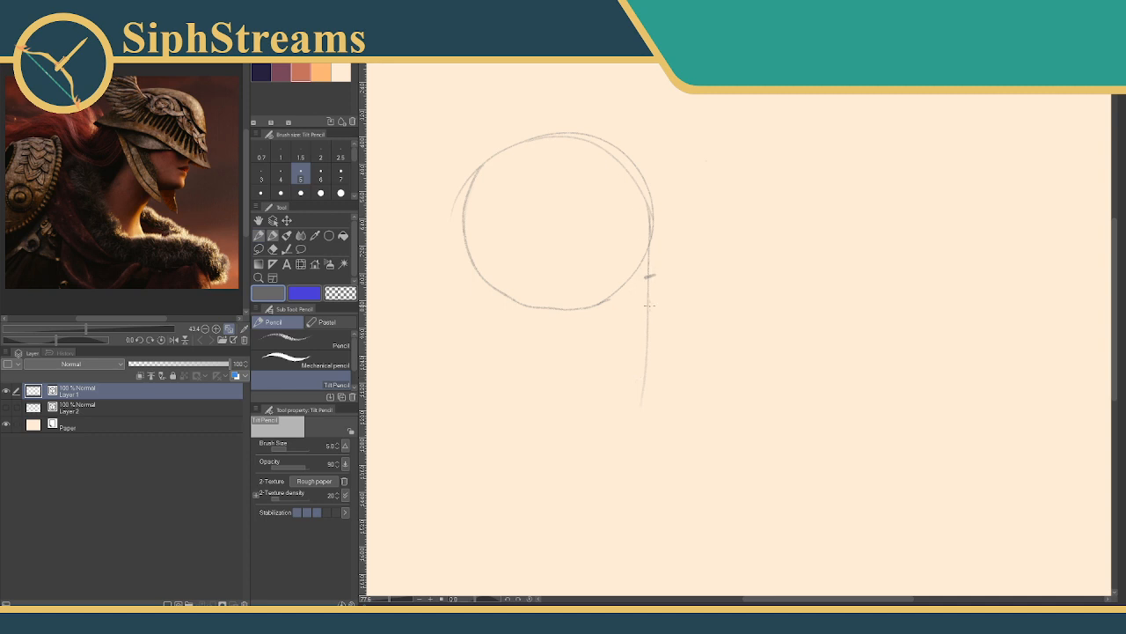
pyautogui.moveTo(640, 385); pyautogui.dragTo(613, 386)
pyautogui.hotkey('ctrl', 'z')
# - Sketch a curved top plane inside the circle with a vertical side line below it, marking the line's two ends
pyautogui.moveTo(543, 154); pyautogui.dragTo(556, 153)
pyautogui.moveTo(546, 294); pyautogui.dragTo(557, 292)
pyautogui.hotkey('ctrl', 'z')
pyautogui.hotkey('ctrl', 'z')
pyautogui.moveTo(528, 165); pyautogui.dragTo(587, 288)
pyautogui.hotkey('ctrl', 'z')
pyautogui.press('e')
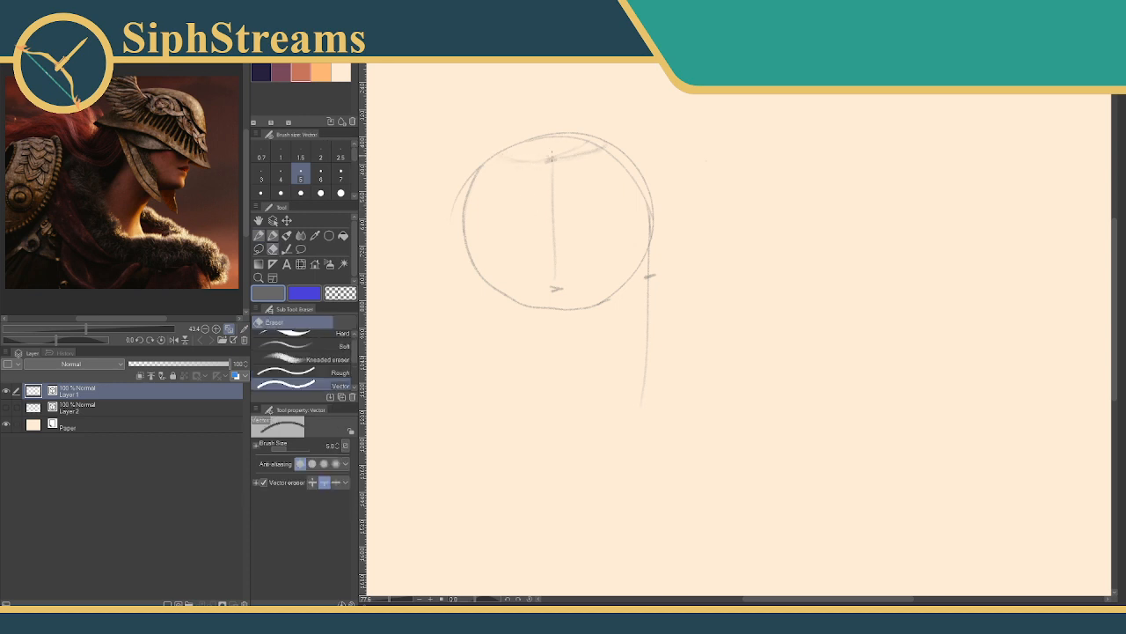
pyautogui.press('p')
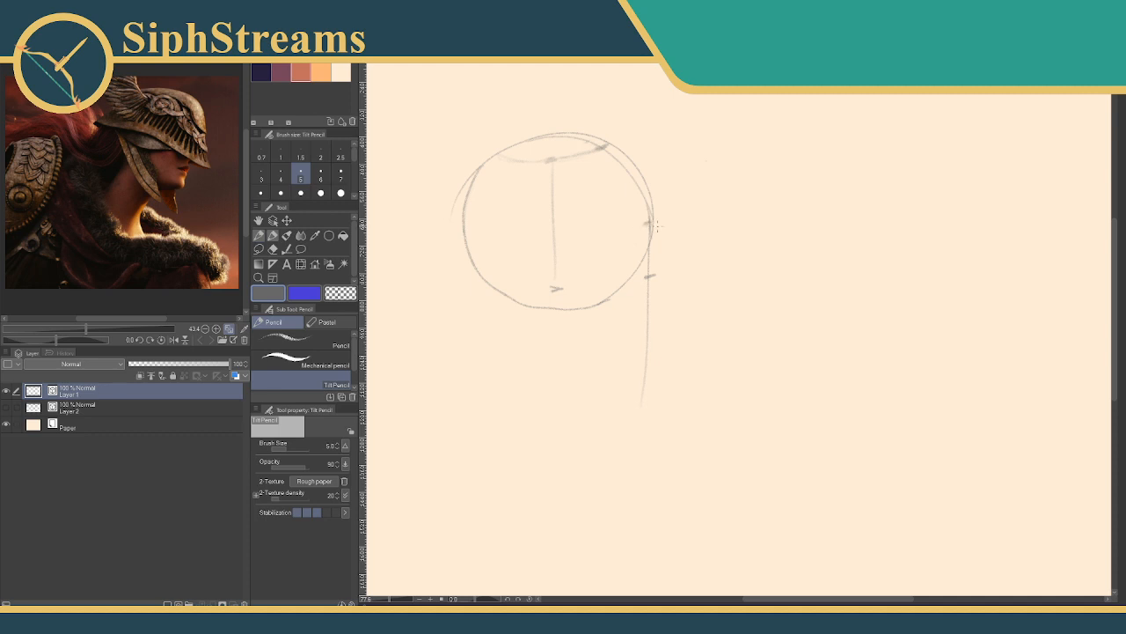
# - Erase the old tick on the face line and mark the nose base and chin positions further down
pyautogui.moveTo(674, 219); pyautogui.dragTo(377, 279)
pyautogui.moveTo(648, 260)
pyautogui.mouseDown()
pyautogui.moveTo(727, 258)
pyautogui.moveTo(705, 264)
pyautogui.mouseUp()
pyautogui.moveTo(581, 255); pyautogui.dragTo(762, 261)
pyautogui.moveTo(564, 227)
pyautogui.mouseDown()
pyautogui.moveTo(656, 199)
pyautogui.moveTo(653, 180)
pyautogui.mouseUp()
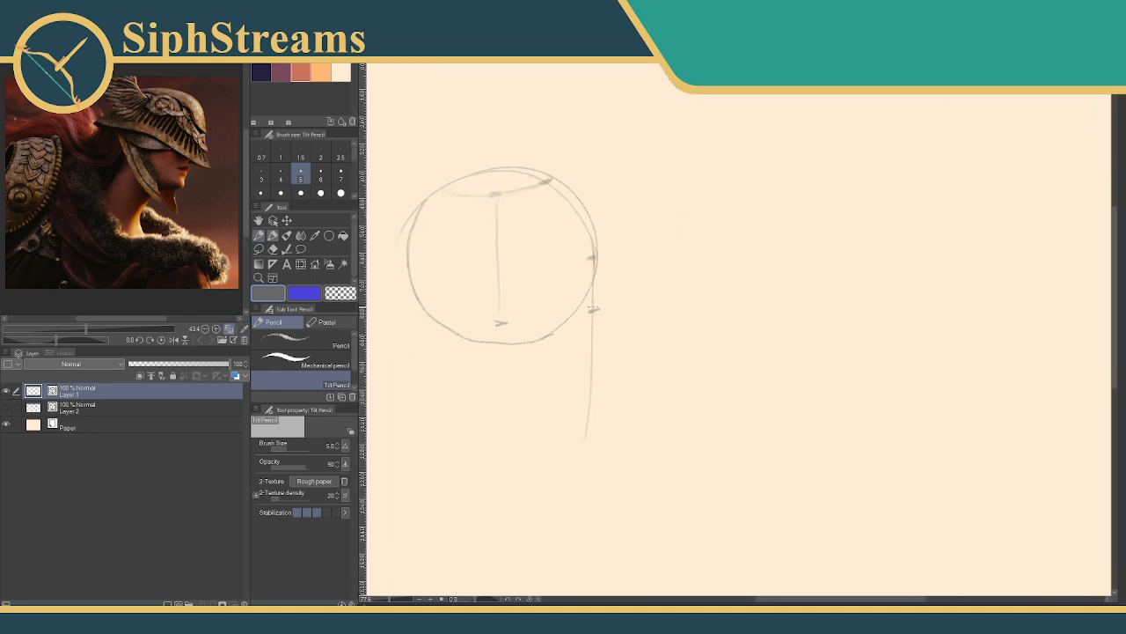
pyautogui.press('e')
pyautogui.press('p')
pyautogui.press('e')
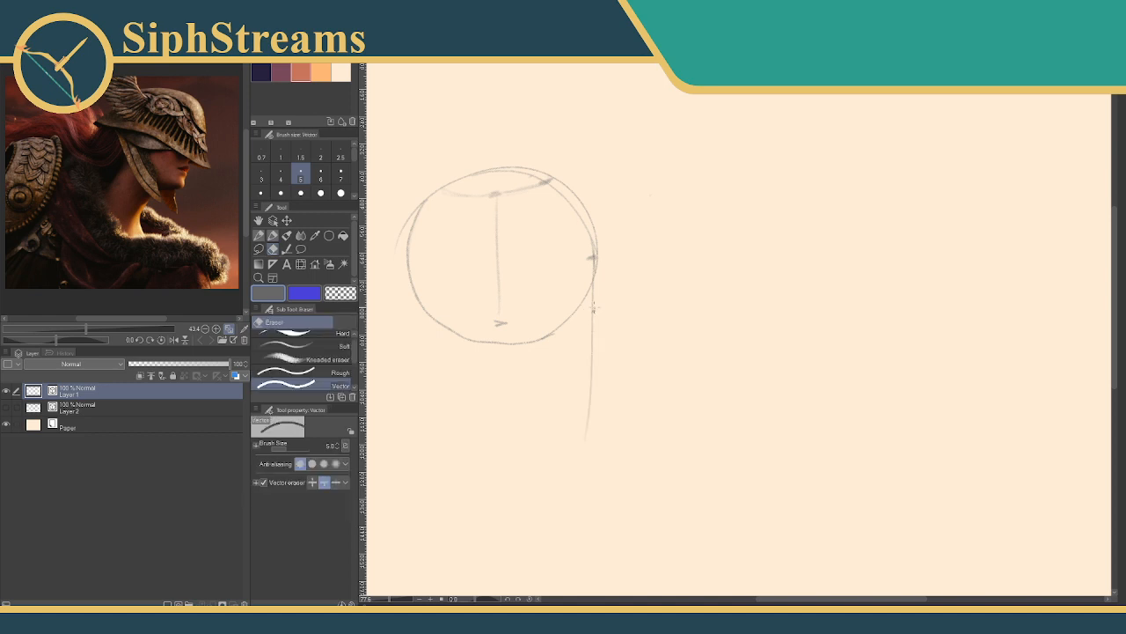
pyautogui.moveTo(591, 308); pyautogui.dragTo(596, 322)
pyautogui.press('p')
pyautogui.hotkey('ctrl', 'z')
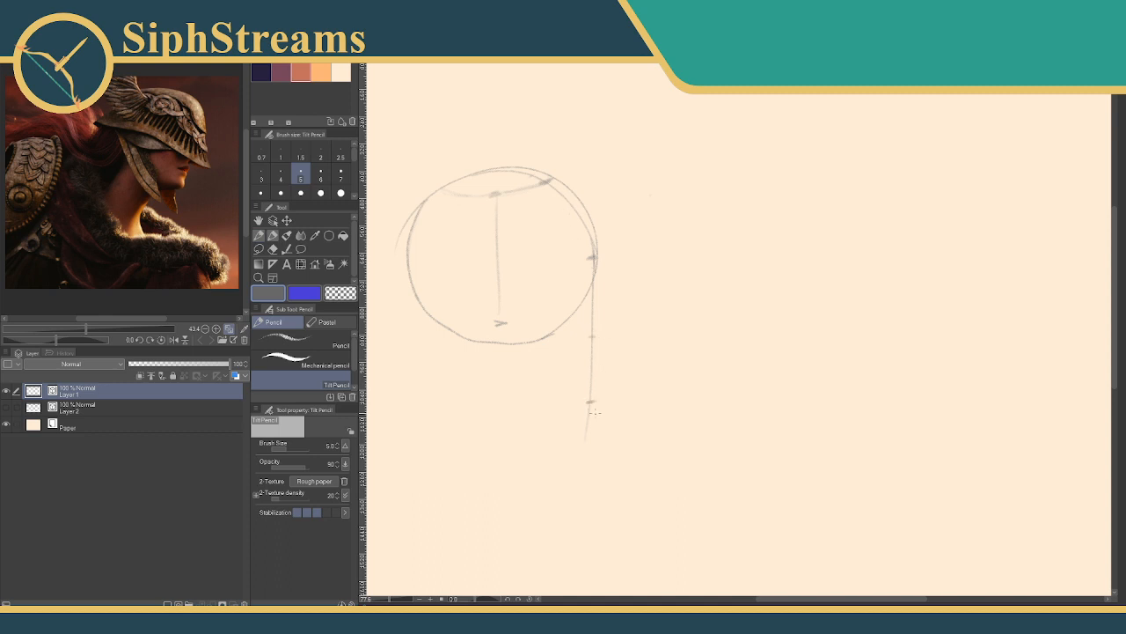
# - Trim the face line below the chin tick and sketch the jaw, the underside of the chin and the neck
pyautogui.press('e')
pyautogui.moveTo(587, 437)
pyautogui.mouseDown()
pyautogui.moveTo(597, 416)
pyautogui.moveTo(528, 405)
pyautogui.moveTo(563, 387)
pyautogui.moveTo(518, 359)
pyautogui.mouseUp()
pyautogui.press('p')
pyautogui.moveTo(419, 324); pyautogui.dragTo(401, 389)
pyautogui.hotkey('ctrl', 'z')
pyautogui.moveTo(518, 403); pyautogui.dragTo(486, 471)
pyautogui.hotkey('ctrl', 'z')
pyautogui.moveTo(507, 407); pyautogui.dragTo(467, 488)
# - Clean up the strokes under the chin and redraw the corner where the jaw meets the neck
pyautogui.press('e')
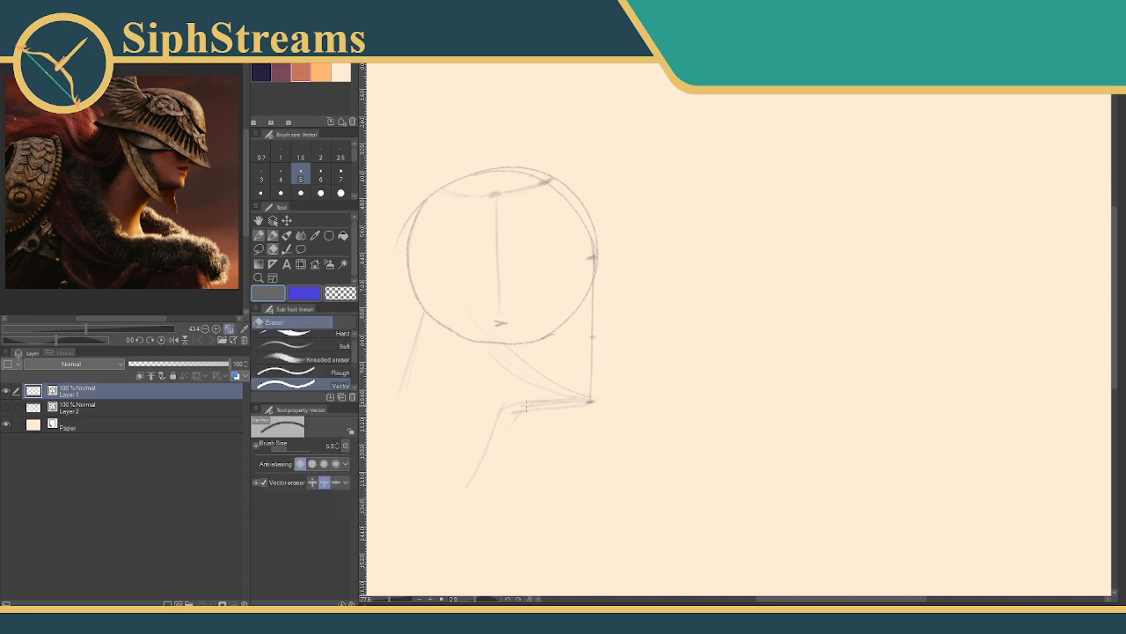
pyautogui.moveTo(525, 406); pyautogui.dragTo(528, 402)
pyautogui.press('p')
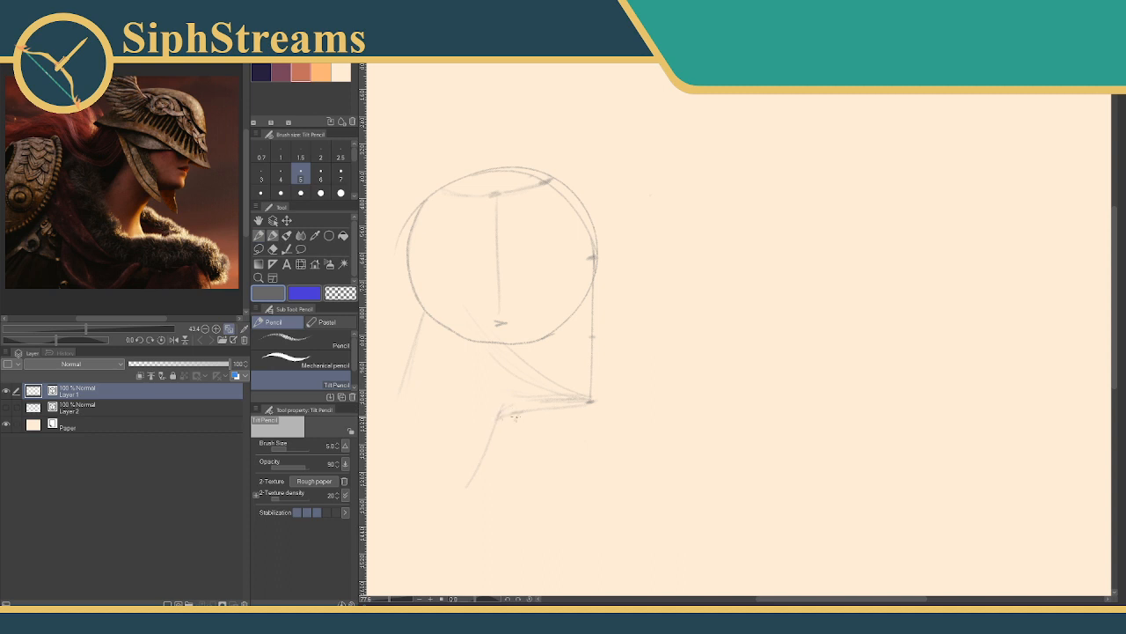
pyautogui.press('e')
pyautogui.press('p')
pyautogui.press('e')
pyautogui.press('p')
pyautogui.press('e')
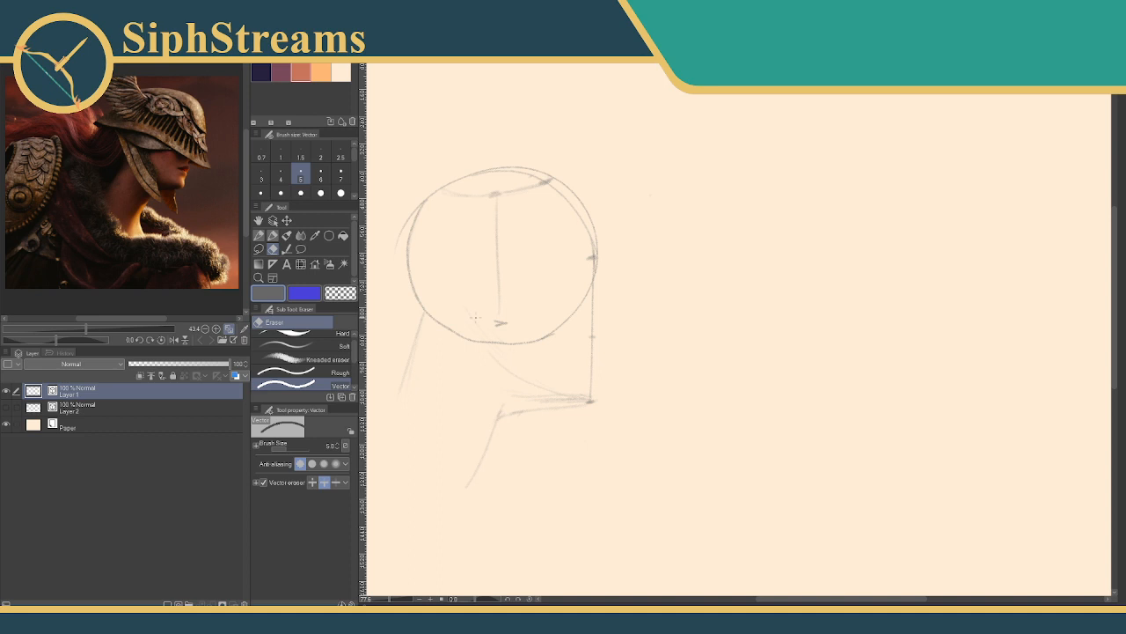
pyautogui.press('p')
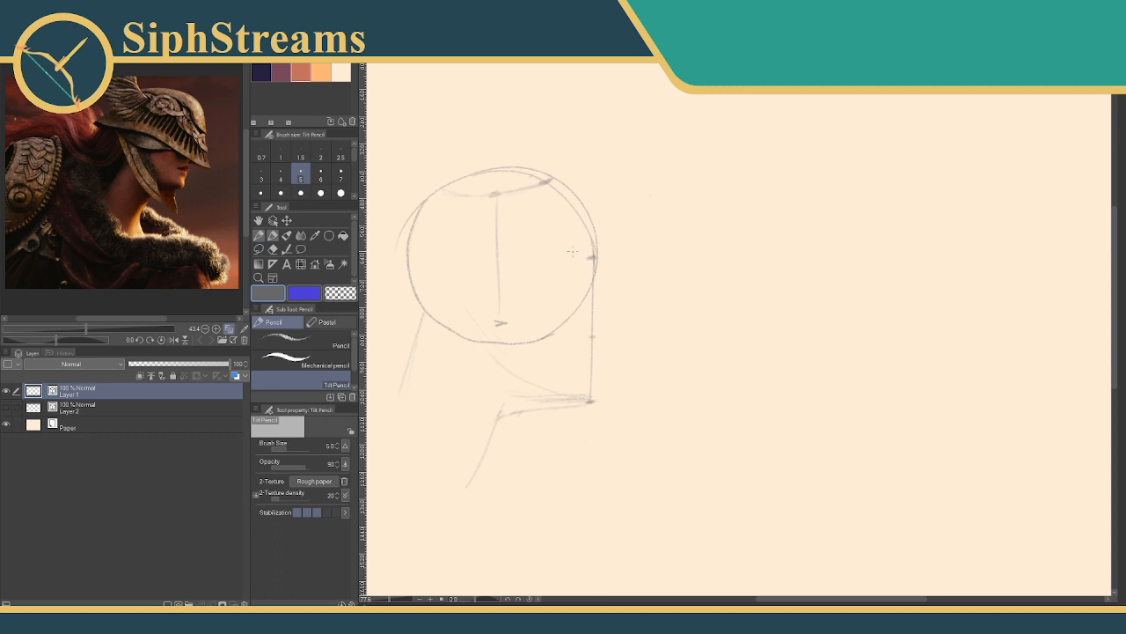
# - Draw the eyebrow, a dot for the eye and the first line of the nose bridge in profile
pyautogui.moveTo(590, 256); pyautogui.dragTo(573, 256)
pyautogui.moveTo(572, 277); pyautogui.dragTo(575, 280)
pyautogui.moveTo(587, 280)
pyautogui.mouseDown()
pyautogui.moveTo(600, 320)
pyautogui.moveTo(587, 334)
pyautogui.mouseUp()
pyautogui.moveTo(586, 285); pyautogui.dragTo(593, 304)
# - Shape the nose tip and underside from the reference face, erase the stray strokes and mark the mouth line
pyautogui.moveTo(89, 330); pyautogui.dragTo(103, 330)
pyautogui.moveTo(137, 167); pyautogui.dragTo(53, 276)
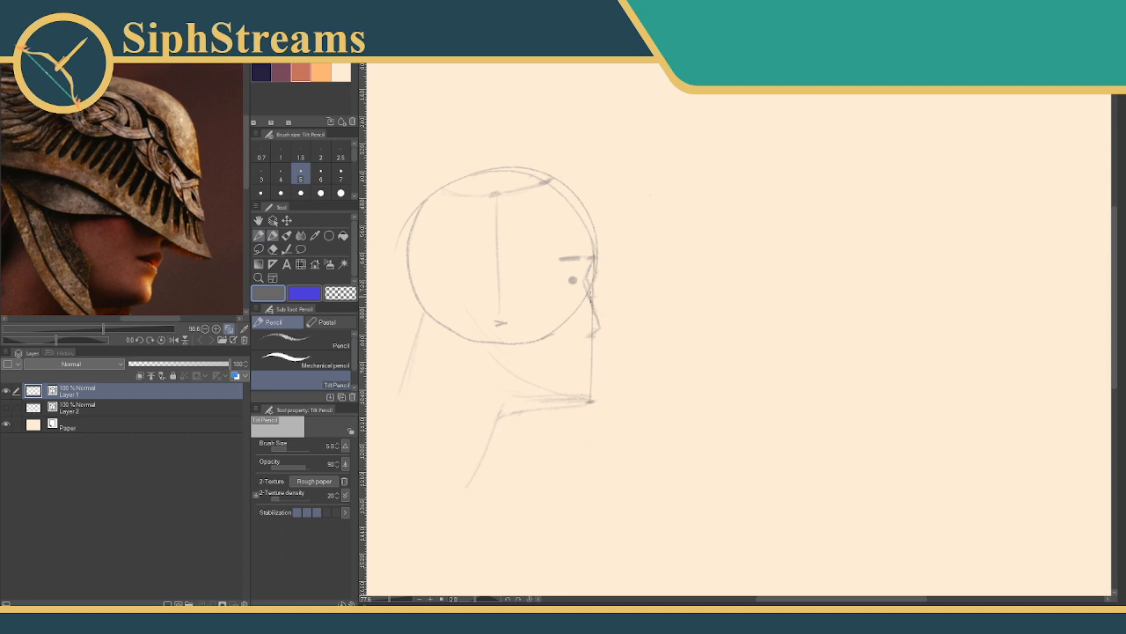
pyautogui.moveTo(592, 301)
pyautogui.mouseDown()
pyautogui.moveTo(602, 323)
pyautogui.moveTo(587, 336)
pyautogui.mouseUp()
pyautogui.moveTo(595, 314)
pyautogui.mouseDown()
pyautogui.moveTo(602, 327)
pyautogui.moveTo(591, 335)
pyautogui.mouseUp()
pyautogui.press('e')
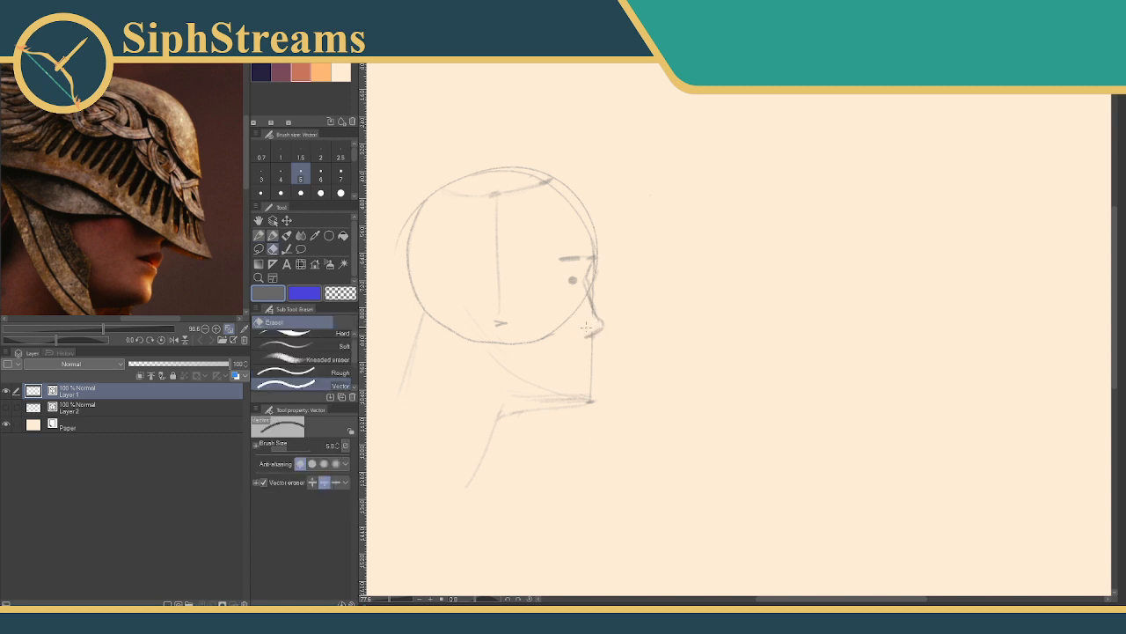
pyautogui.press('p')
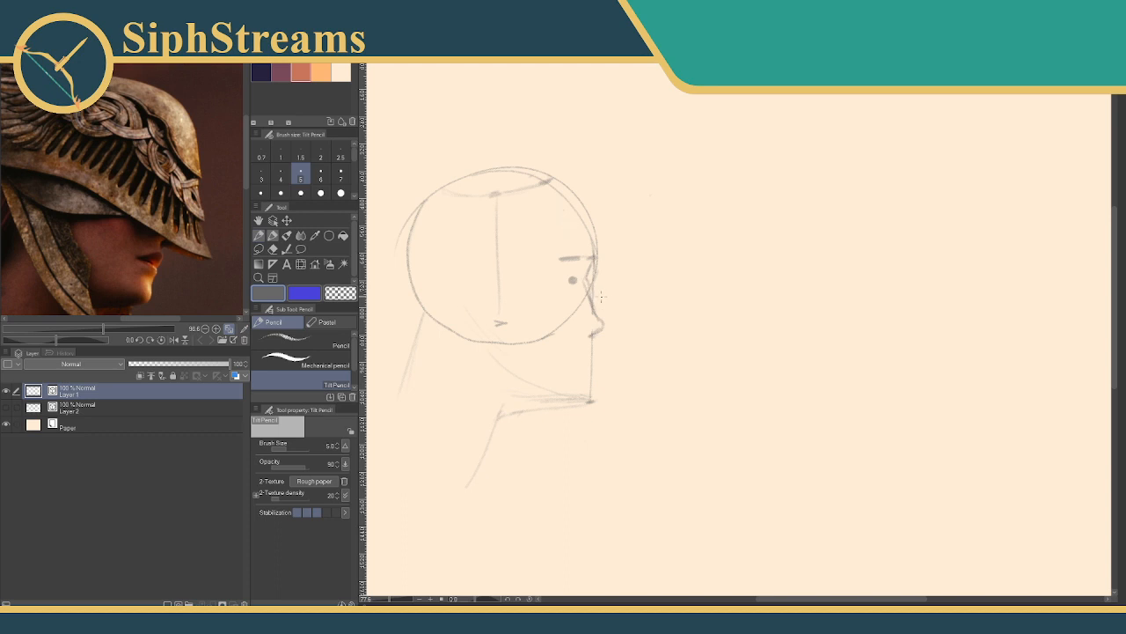
pyautogui.press('e')
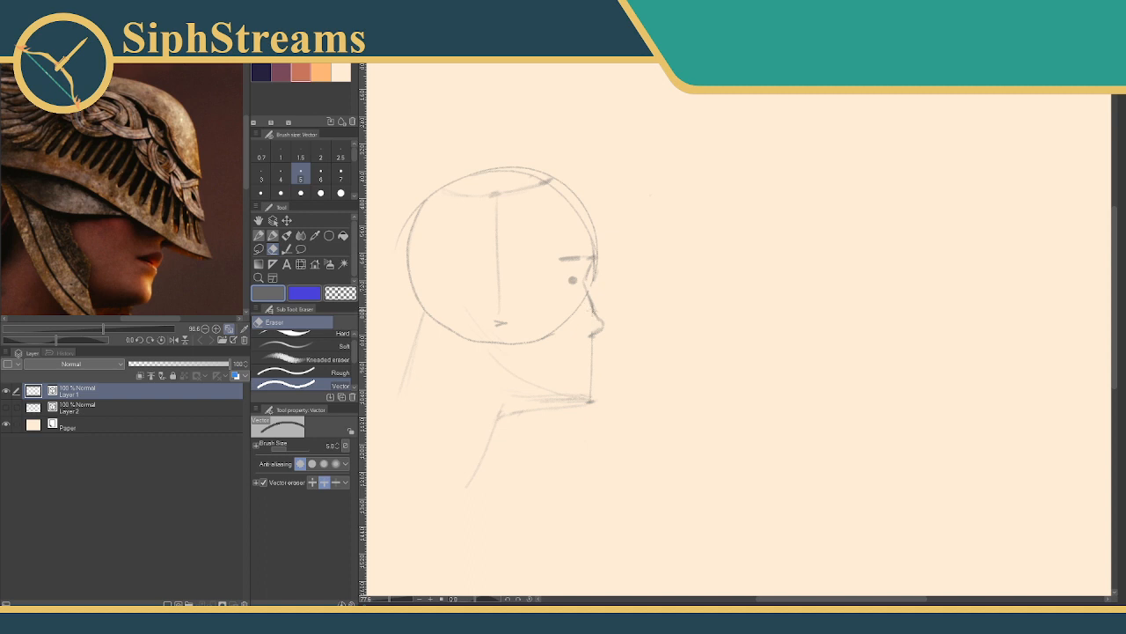
pyautogui.press('p')
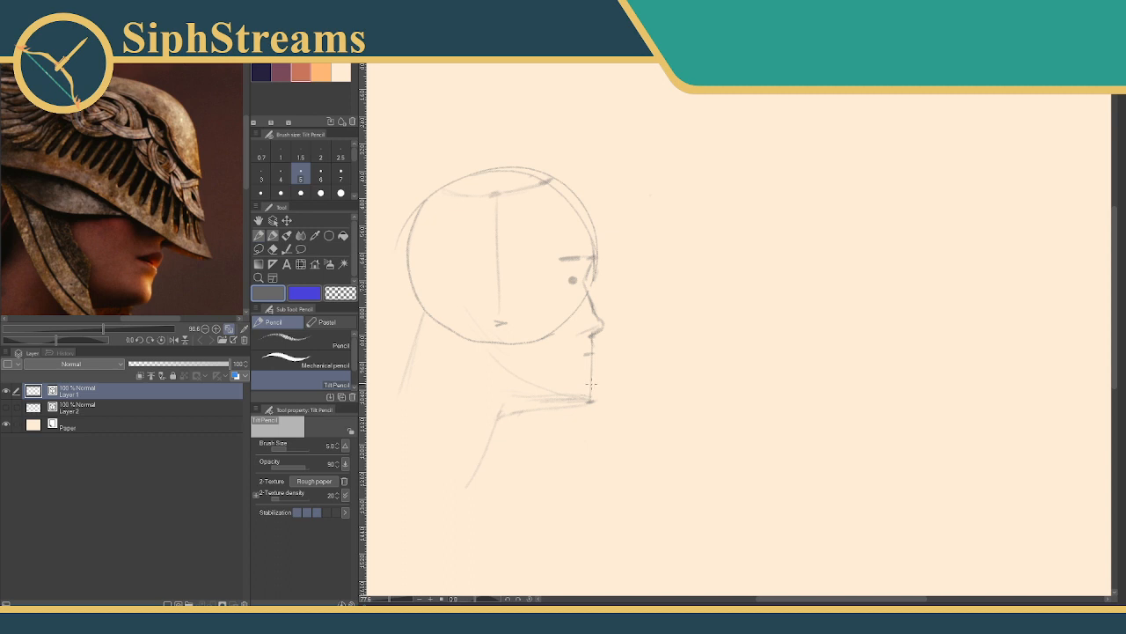
# - Reshape the front of the chin, erase the mouth tick and sketch the parted lips in profile
pyautogui.moveTo(592, 384); pyautogui.dragTo(590, 398)
pyautogui.press('e')
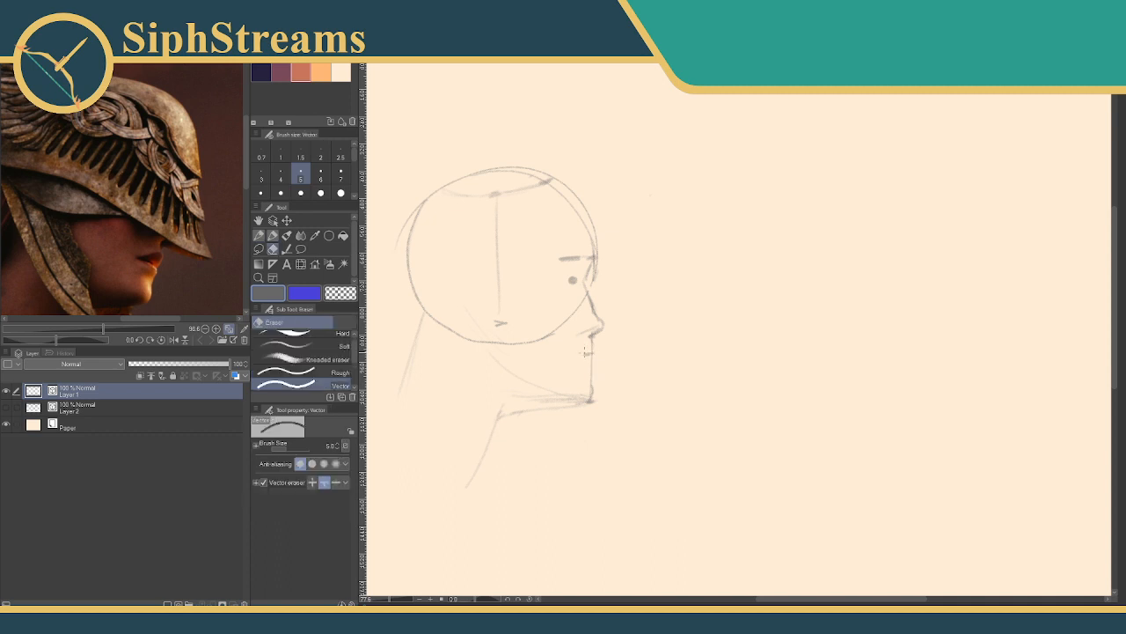
pyautogui.press('p')
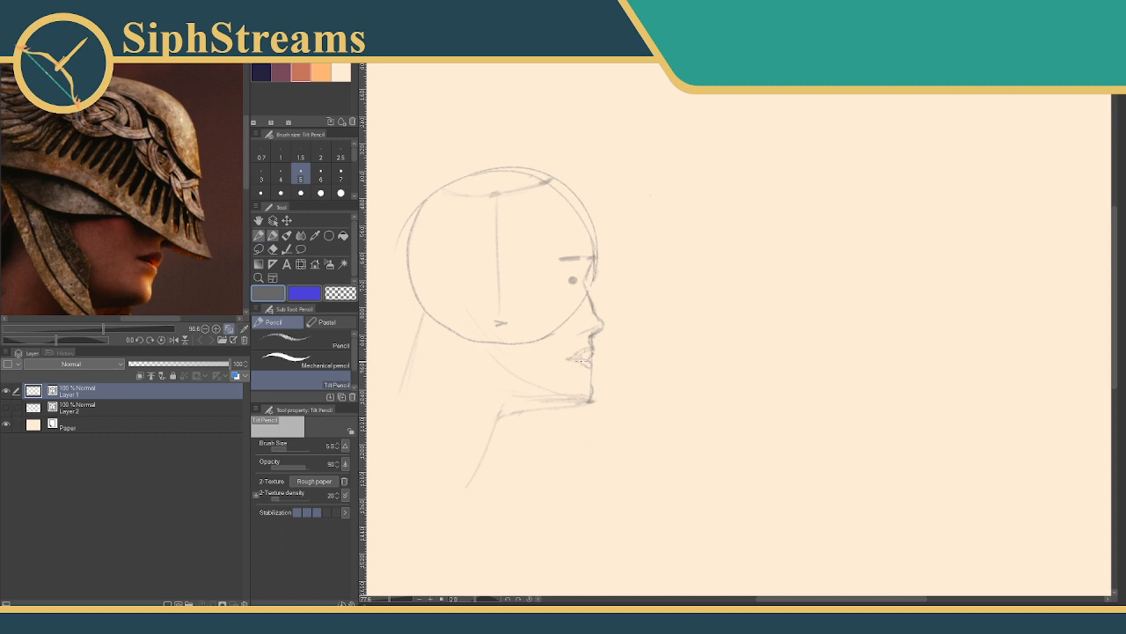
pyautogui.press('e')
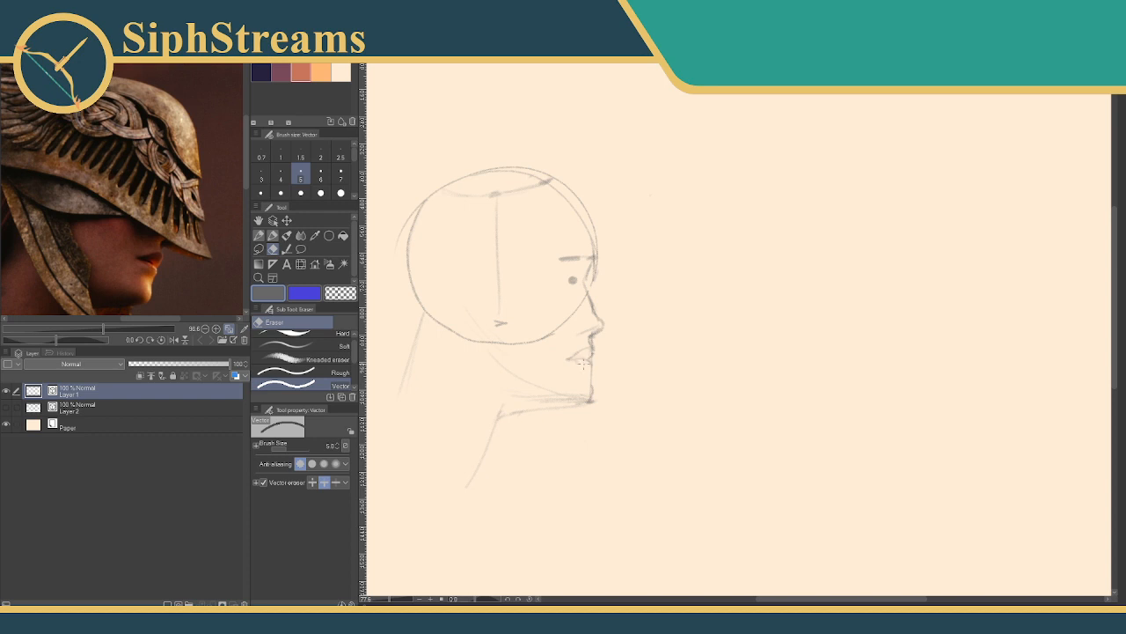
pyautogui.press('p')
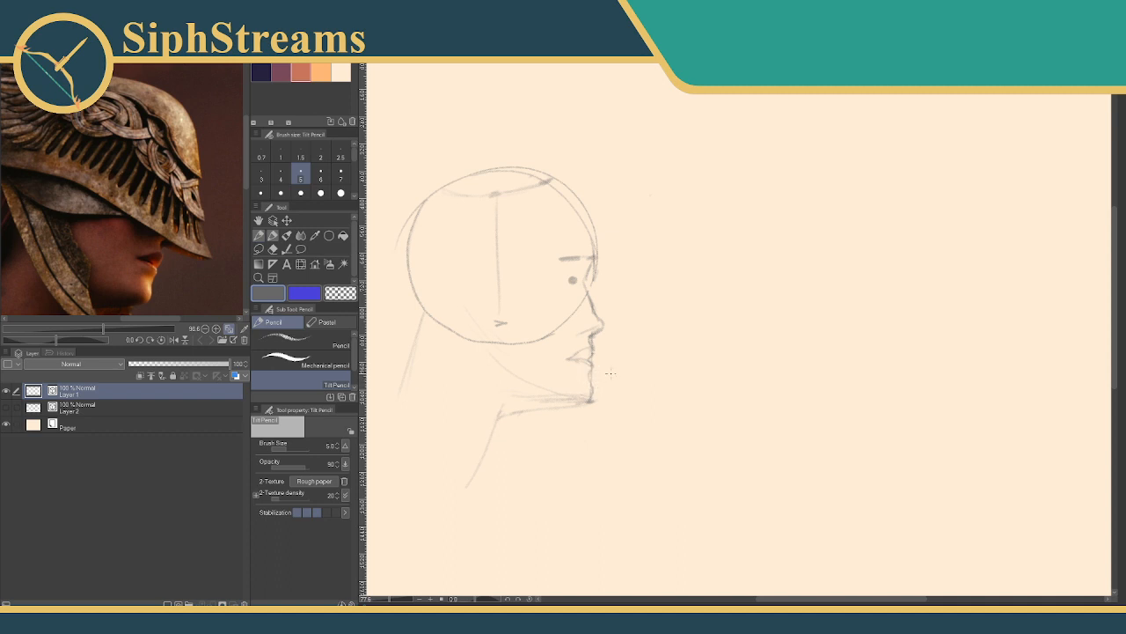
# - Darken the mouth line and enlarge the eye dot into a shaded oval
pyautogui.moveTo(611, 373); pyautogui.dragTo(623, 384)
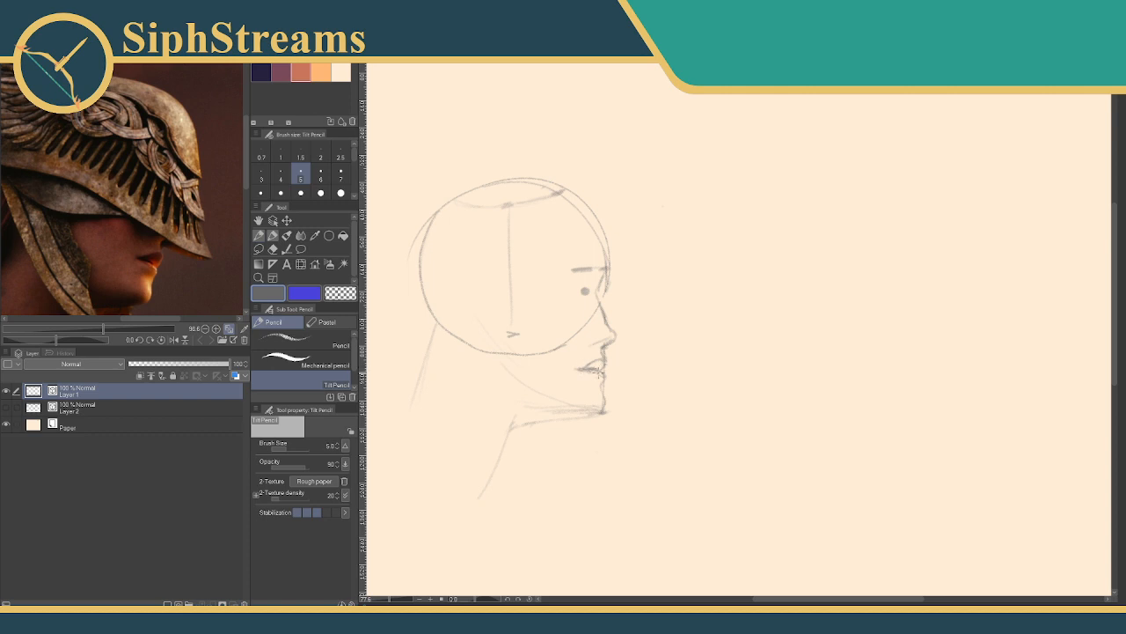
pyautogui.moveTo(578, 369); pyautogui.dragTo(587, 372)
pyautogui.click(584, 290)
pyautogui.moveTo(583, 291)
pyautogui.mouseDown()
pyautogui.moveTo(566, 296)
pyautogui.moveTo(577, 292)
pyautogui.mouseUp()
# - Scribble light and dark test strokes with the Tilt Pencil in the empty canvas in front of the face
pyautogui.moveTo(701, 267); pyautogui.dragTo(708, 304)
pyautogui.moveTo(781, 234)
pyautogui.mouseDown()
pyautogui.moveTo(765, 231)
pyautogui.moveTo(814, 217)
pyautogui.moveTo(755, 260)
pyautogui.mouseUp()
pyautogui.moveTo(772, 312)
pyautogui.mouseDown()
pyautogui.moveTo(831, 319)
pyautogui.moveTo(858, 293)
pyautogui.mouseUp()
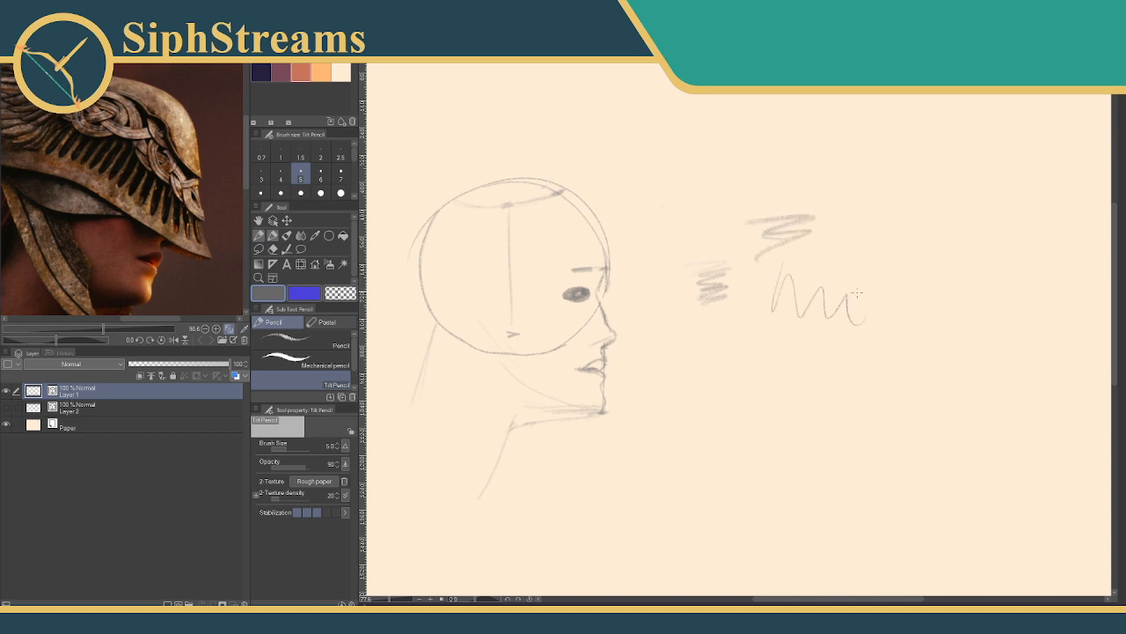
pyautogui.moveTo(746, 345)
pyautogui.mouseDown()
pyautogui.moveTo(761, 376)
pyautogui.moveTo(792, 355)
pyautogui.moveTo(834, 379)
pyautogui.moveTo(878, 355)
pyautogui.mouseUp()
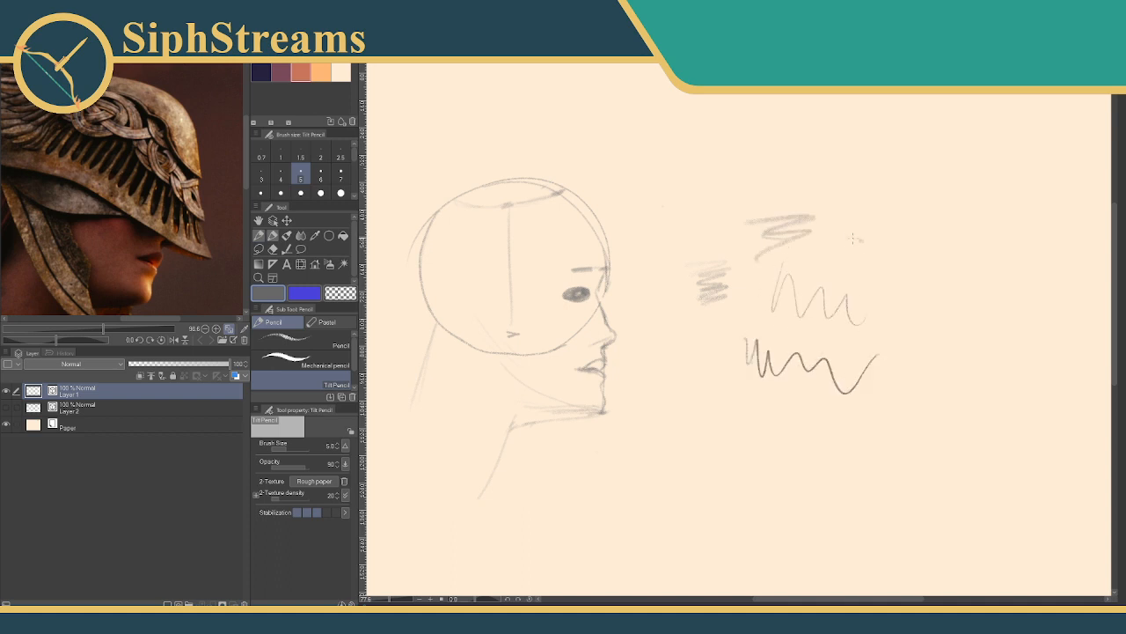
pyautogui.moveTo(851, 239)
pyautogui.mouseDown()
pyautogui.moveTo(884, 249)
pyautogui.moveTo(907, 282)
pyautogui.moveTo(880, 264)
pyautogui.moveTo(947, 308)
pyautogui.moveTo(968, 302)
pyautogui.mouseUp()
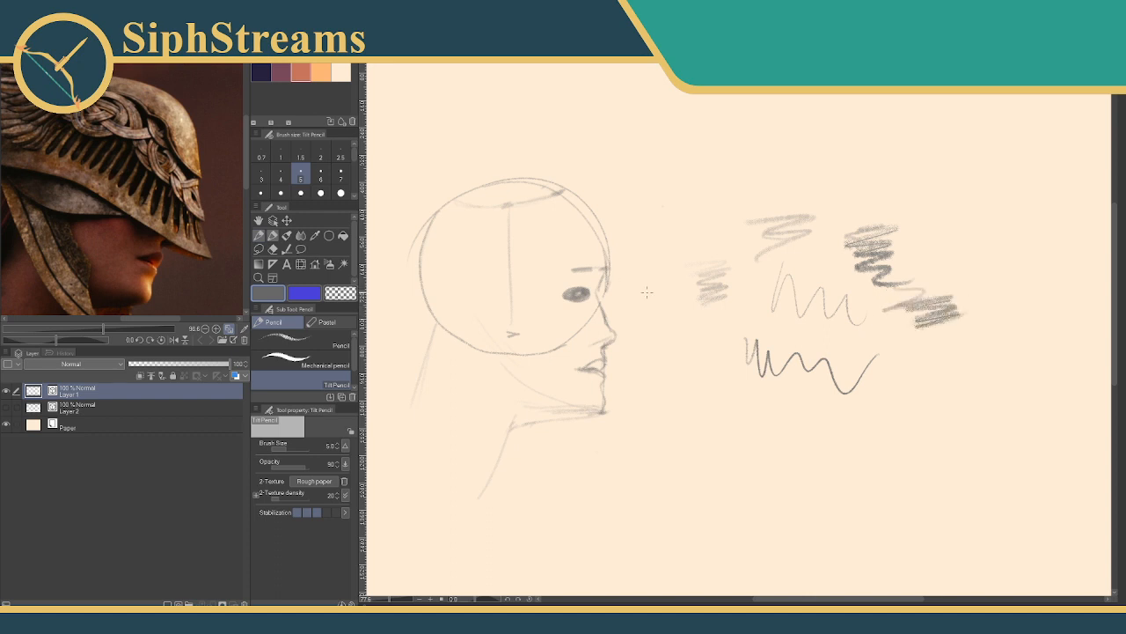
# - Erase all the test scribbles with the Vector eraser and return to the pencil
pyautogui.press('e')
pyautogui.moveTo(703, 280); pyautogui.dragTo(724, 295)
pyautogui.moveTo(764, 253); pyautogui.dragTo(803, 226)
pyautogui.moveTo(803, 274); pyautogui.dragTo(787, 299)
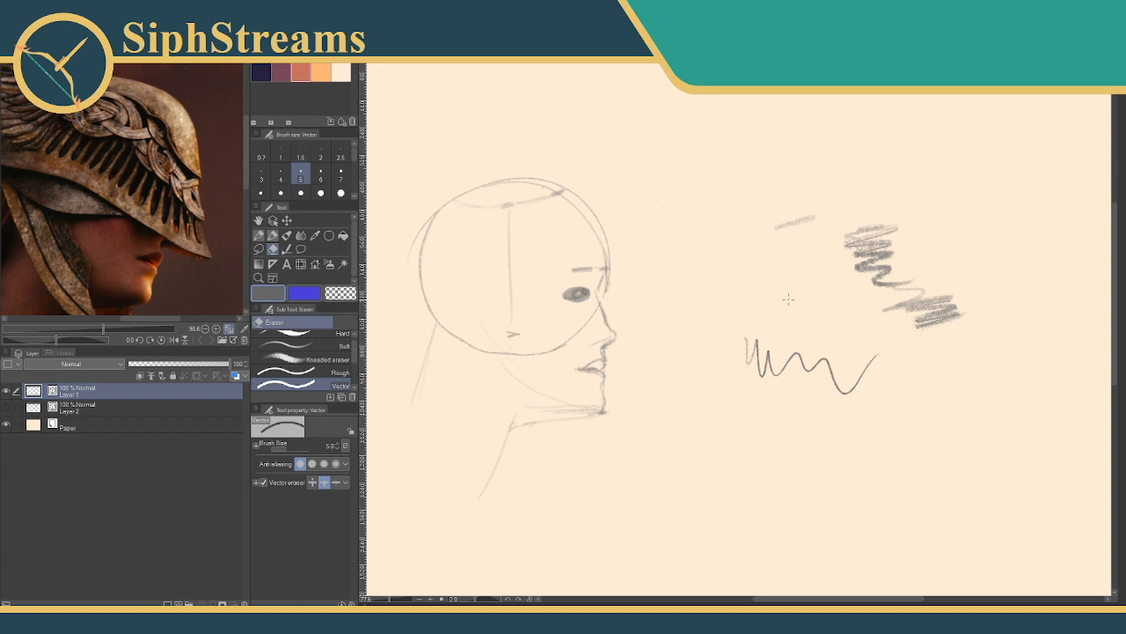
pyautogui.moveTo(787, 338); pyautogui.dragTo(797, 368)
pyautogui.moveTo(851, 242); pyautogui.dragTo(887, 278)
pyautogui.moveTo(938, 315)
pyautogui.mouseDown()
pyautogui.moveTo(912, 271)
pyautogui.moveTo(900, 305)
pyautogui.mouseUp()
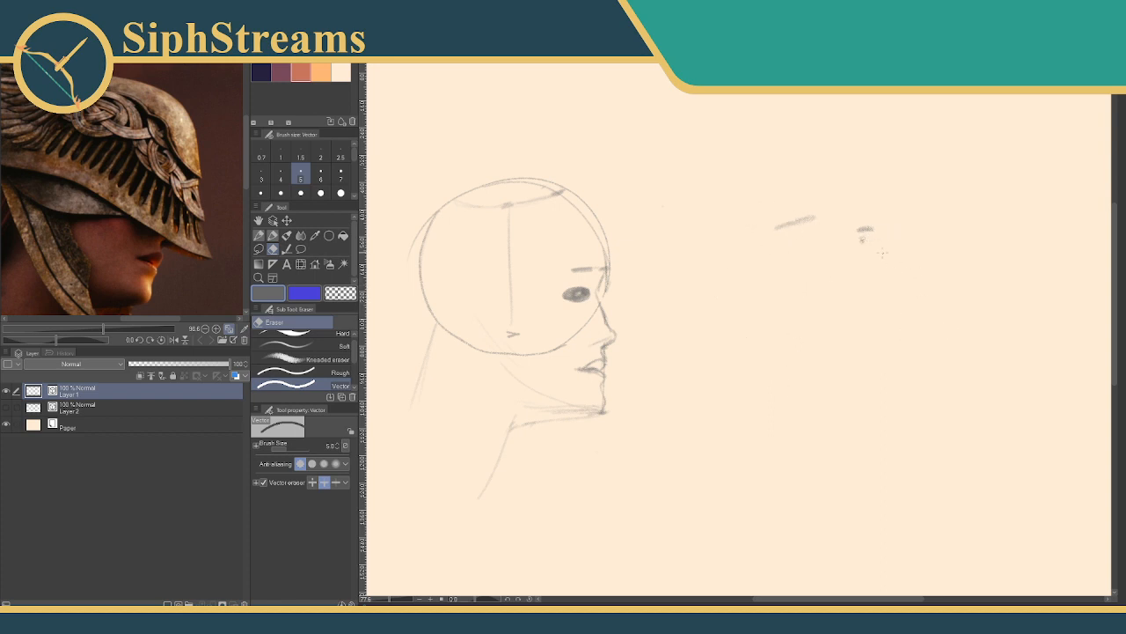
pyautogui.moveTo(870, 236); pyautogui.dragTo(776, 227)
pyautogui.press('p')
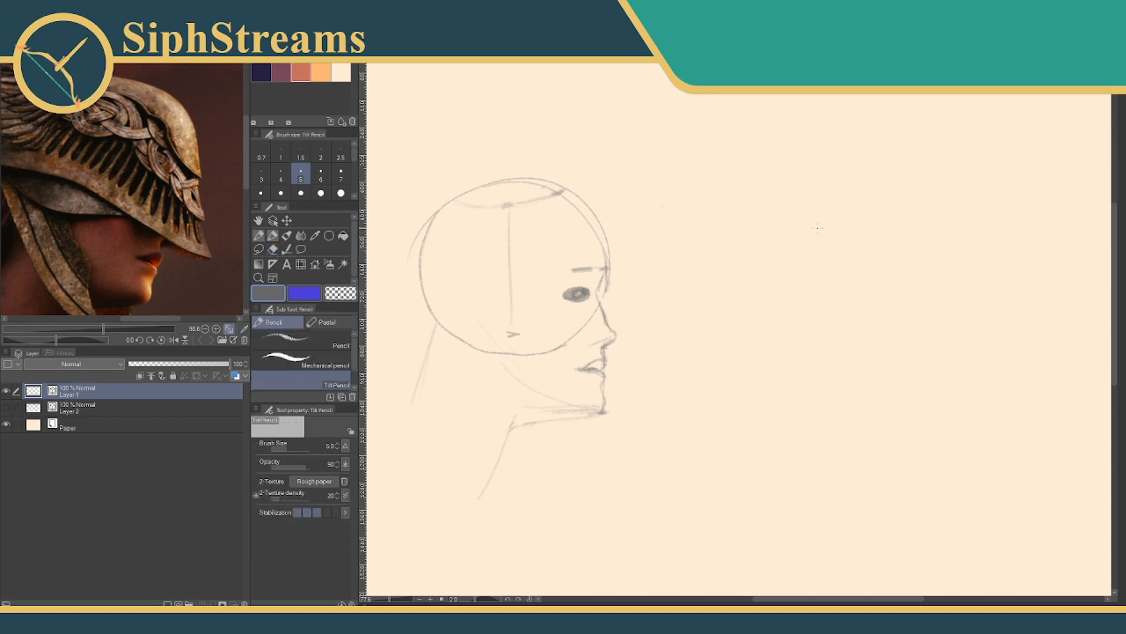
# - Zoom the reference out to 43.1 to include the neck and shoulders, and strengthen the front neck line
pyautogui.moveTo(600, 312)
pyautogui.mouseDown()
pyautogui.moveTo(599, 273)
pyautogui.moveTo(601, 309)
pyautogui.mouseUp()
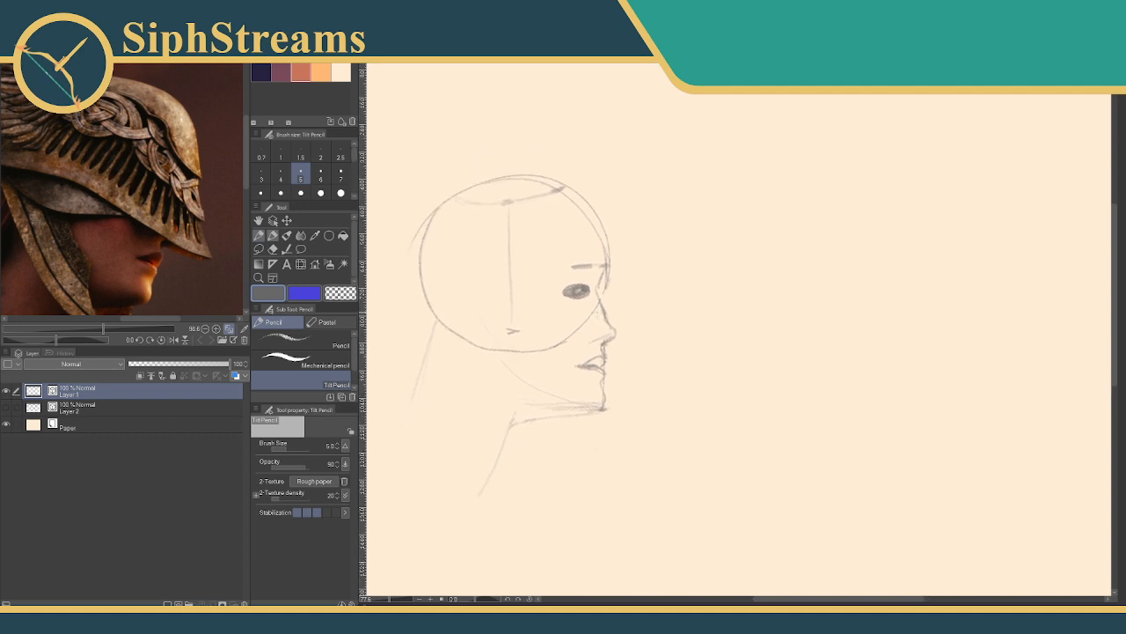
pyautogui.moveTo(530, 274)
pyautogui.mouseDown()
pyautogui.moveTo(543, 262)
pyautogui.moveTo(597, 262)
pyautogui.mouseUp()
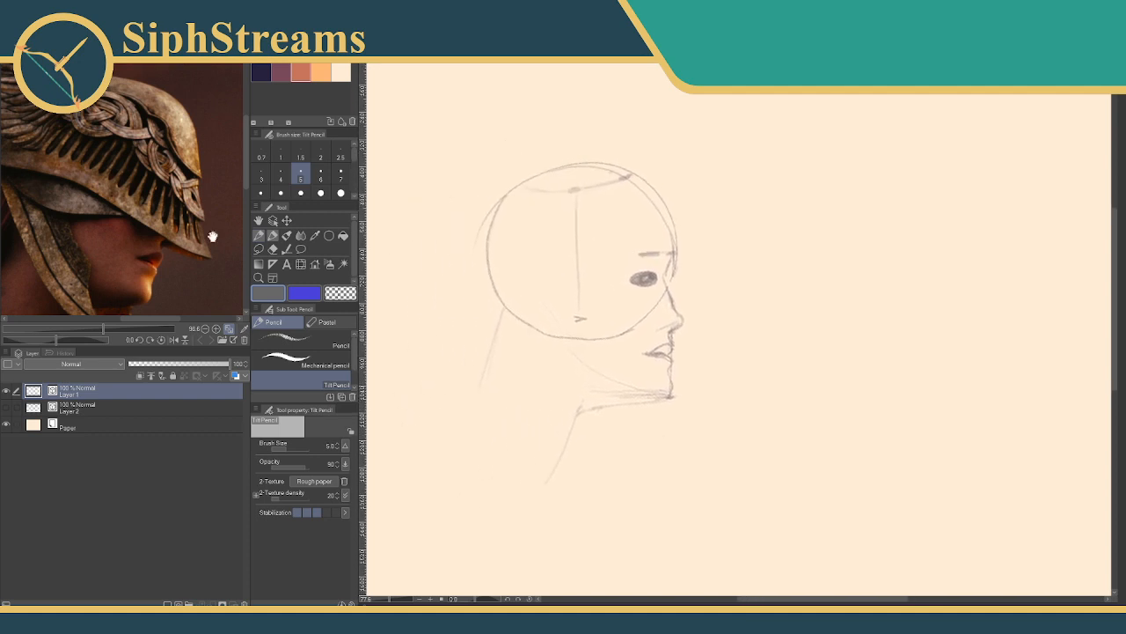
pyautogui.moveTo(103, 327)
pyautogui.mouseDown()
pyautogui.moveTo(72, 327)
pyautogui.moveTo(86, 327)
pyautogui.mouseUp()
pyautogui.moveTo(394, 319); pyautogui.dragTo(383, 258)
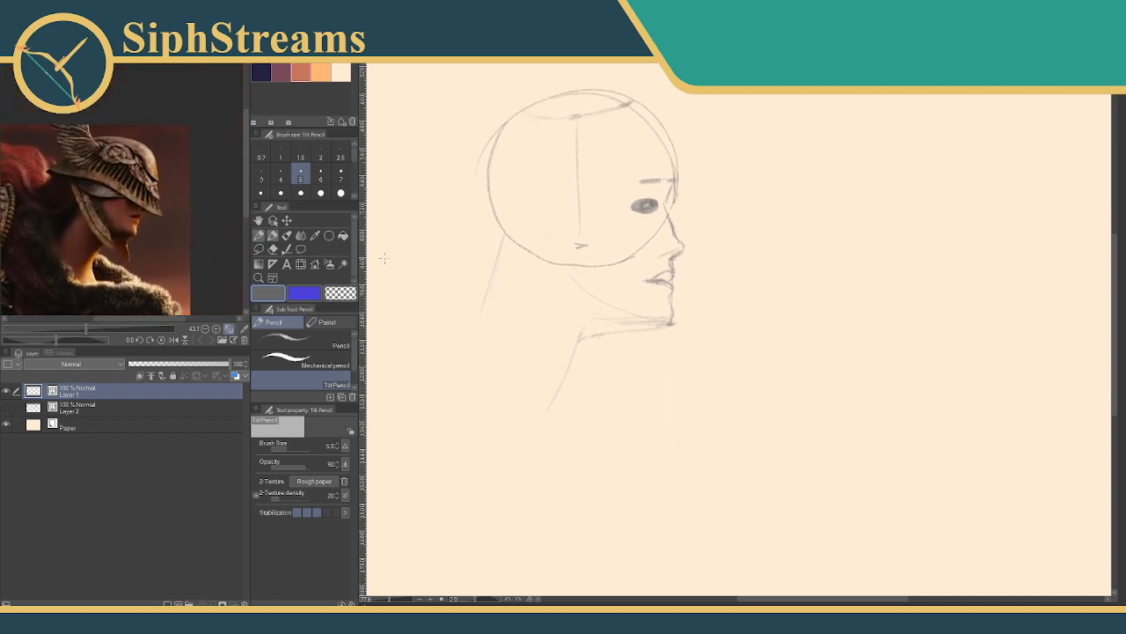
pyautogui.moveTo(582, 338); pyautogui.dragTo(557, 408)
pyautogui.moveTo(397, 285); pyautogui.dragTo(365, 244)
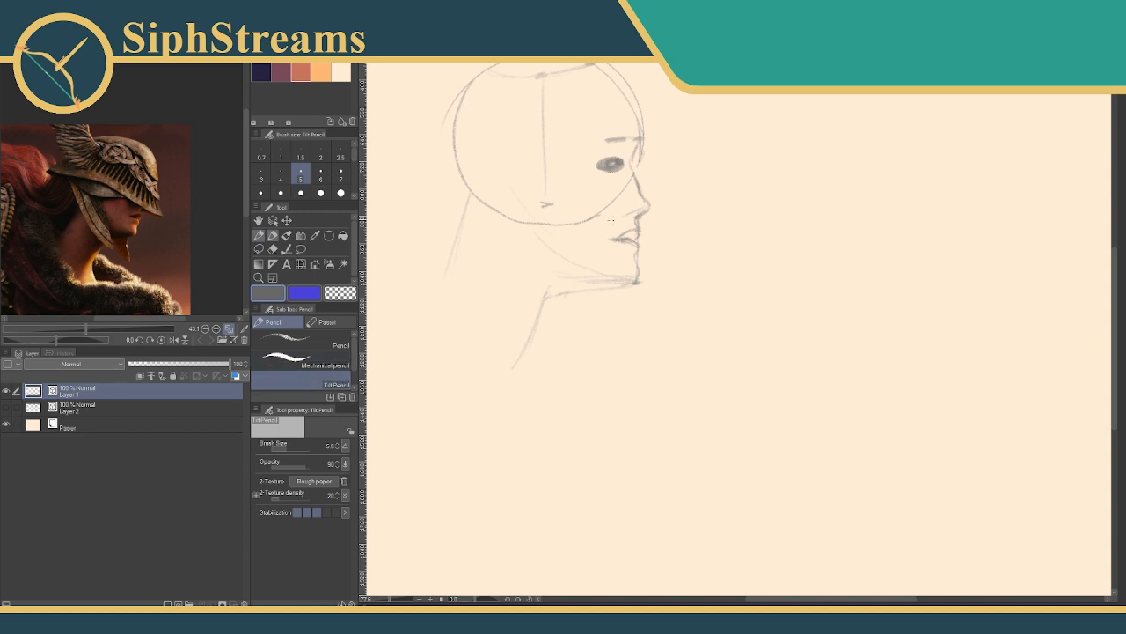
# - Thicken the front of the neck, add a short line angling forward at its base and erase the stray overlap
pyautogui.moveTo(545, 300)
pyautogui.mouseDown()
pyautogui.moveTo(525, 341)
pyautogui.moveTo(540, 377)
pyautogui.mouseUp()
pyautogui.moveTo(535, 323)
pyautogui.mouseDown()
pyautogui.moveTo(509, 363)
pyautogui.moveTo(523, 352)
pyautogui.moveTo(538, 374)
pyautogui.mouseUp()
pyautogui.press('e')
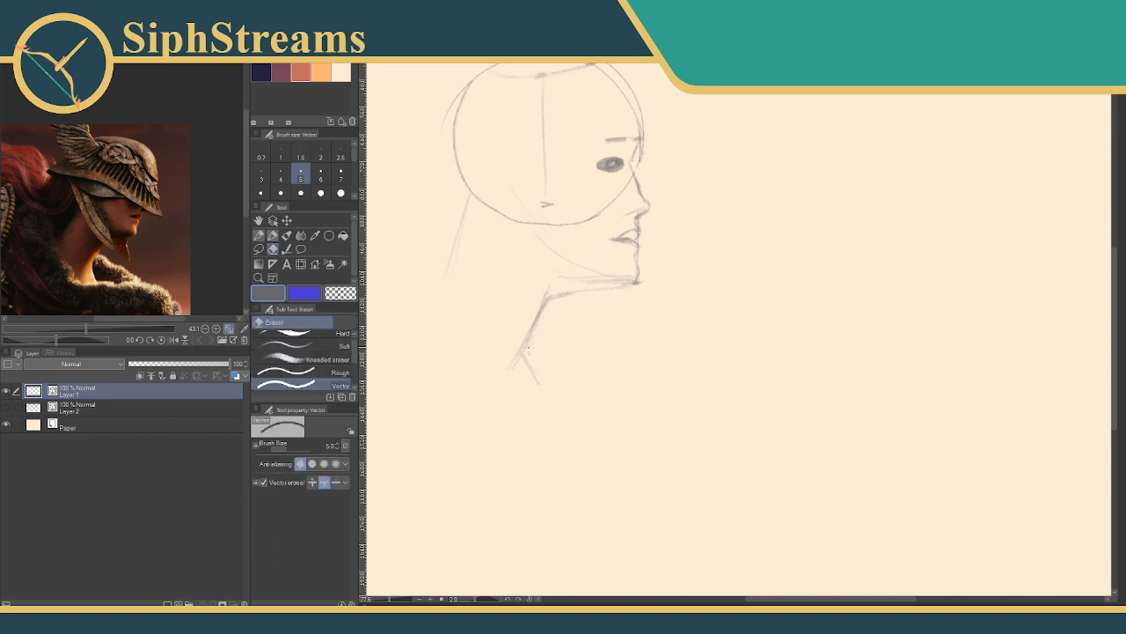
pyautogui.click(525, 350)
pyautogui.press('p')
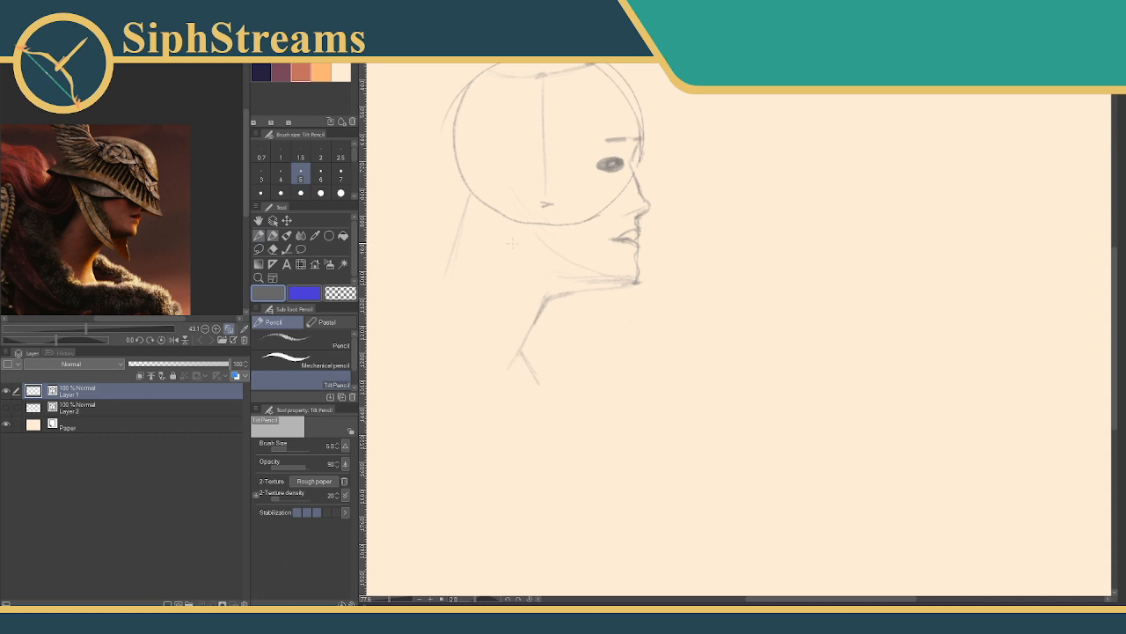
# - Erase the old back-of-neck line and redraw it lower and more slanted to match the reference
pyautogui.press('e')
pyautogui.moveTo(447, 236); pyautogui.dragTo(470, 242)
pyautogui.press('p')
pyautogui.press('e')
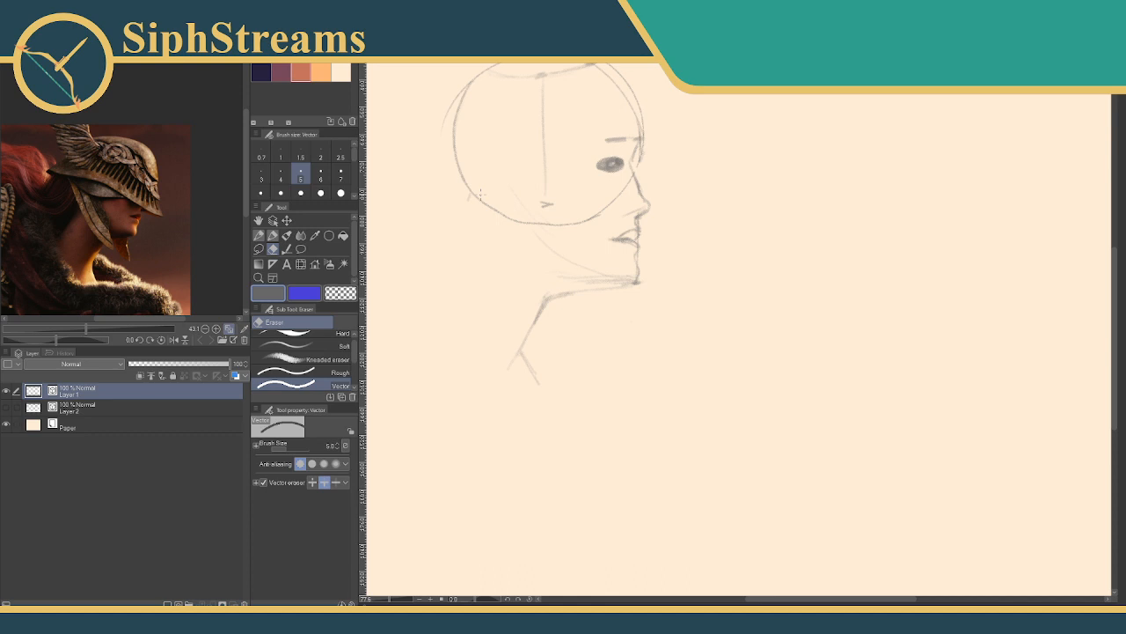
pyautogui.press('p')
pyautogui.press('p')
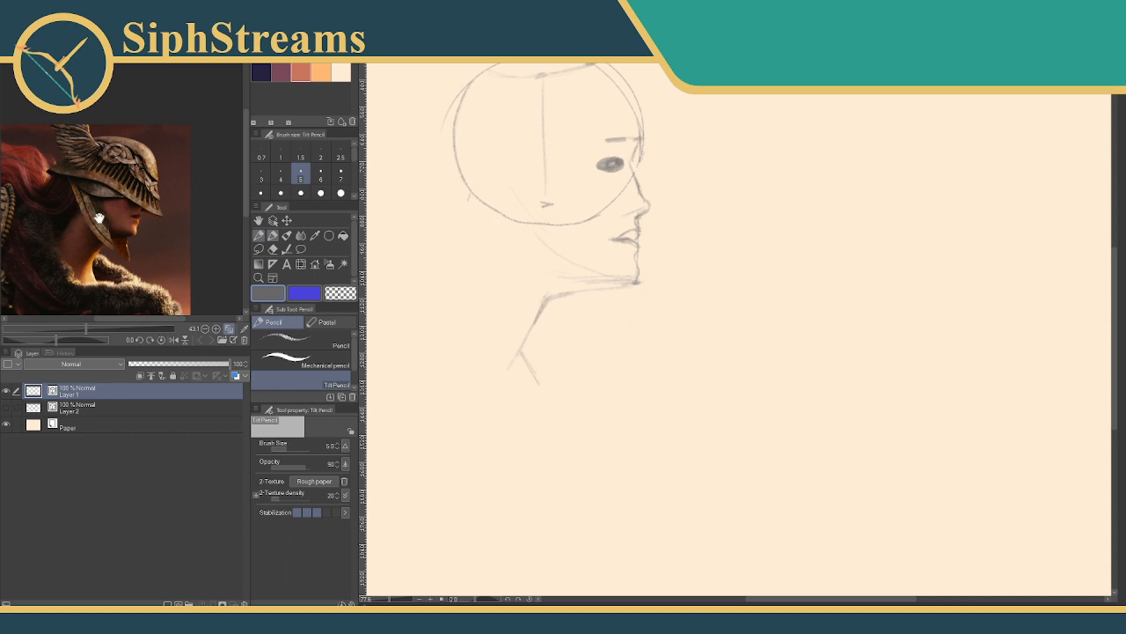
pyautogui.moveTo(476, 247); pyautogui.dragTo(441, 308)
# - Try a curve joining the back of the skull to the neck line, and undo it
pyautogui.moveTo(467, 190); pyautogui.dragTo(480, 233)
pyautogui.press('e')
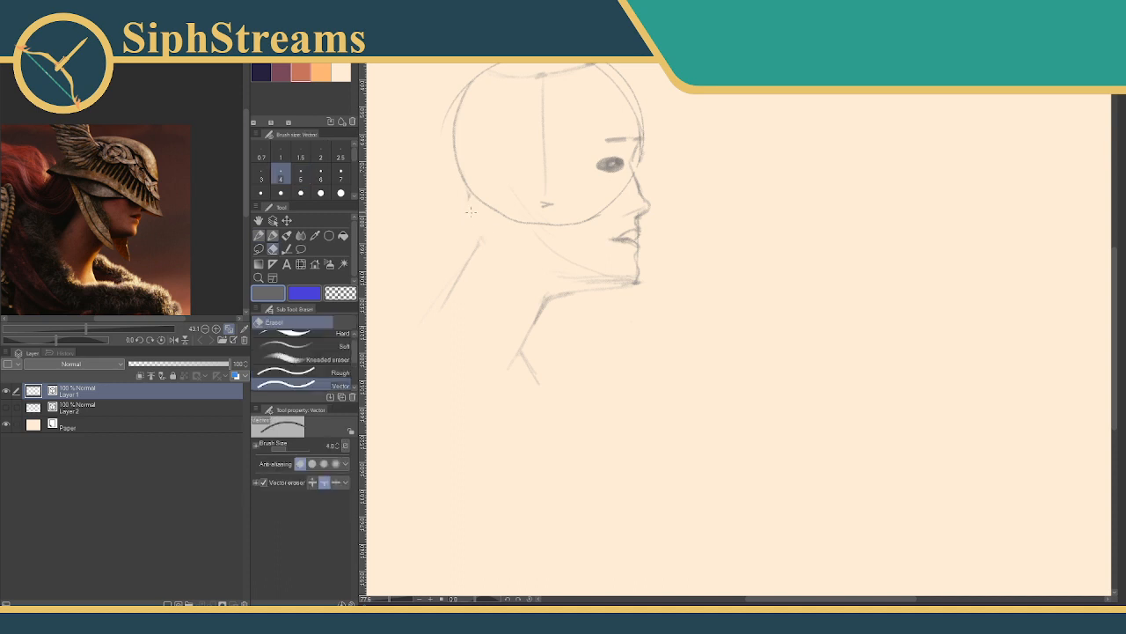
pyautogui.press('p')
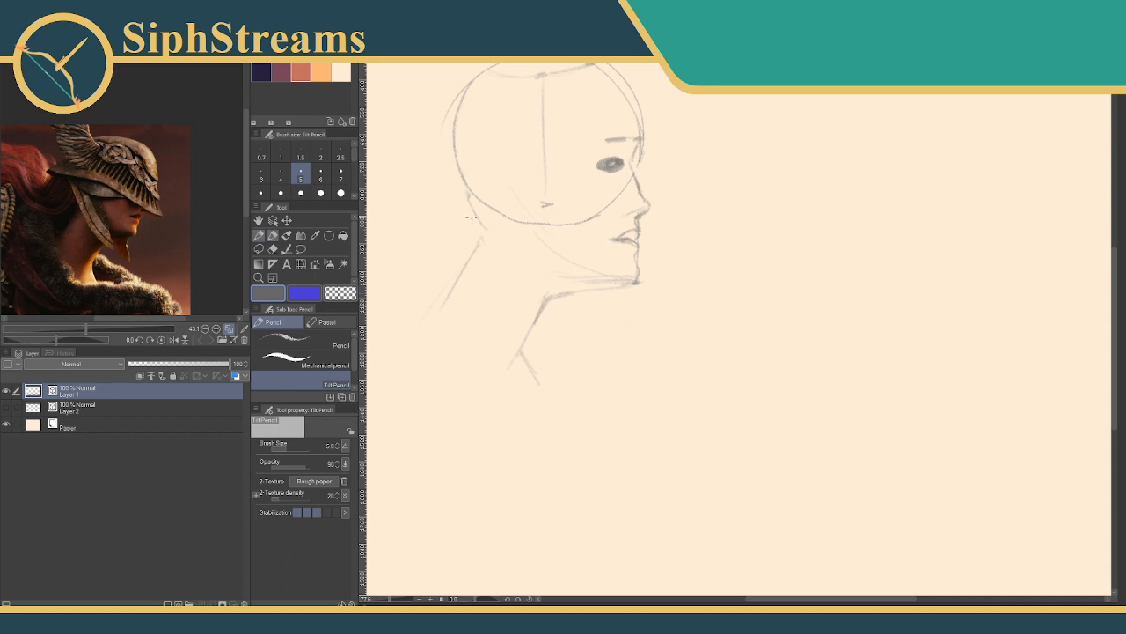
pyautogui.moveTo(483, 221); pyautogui.dragTo(479, 173)
pyautogui.hotkey('ctrl', 'z')
pyautogui.hotkey('ctrl', 'z')
# - Darken and flatten the eye shape, trim its upper edge, and thicken the eyebrow while extending it backward
pyautogui.moveTo(512, 118)
pyautogui.mouseDown()
pyautogui.moveTo(528, 229)
pyautogui.moveTo(525, 209)
pyautogui.moveTo(512, 209)
pyautogui.mouseUp()
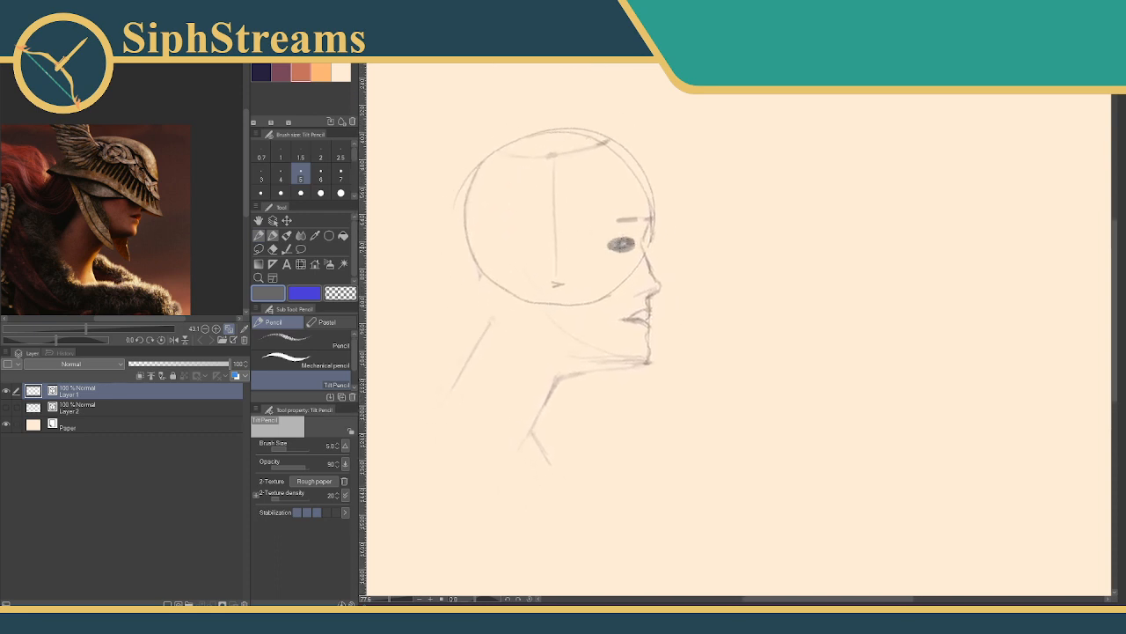
pyautogui.moveTo(622, 245)
pyautogui.mouseDown()
pyautogui.moveTo(604, 254)
pyautogui.moveTo(631, 235)
pyautogui.mouseUp()
pyautogui.press('e')
pyautogui.hotkey('ctrl', 'z')
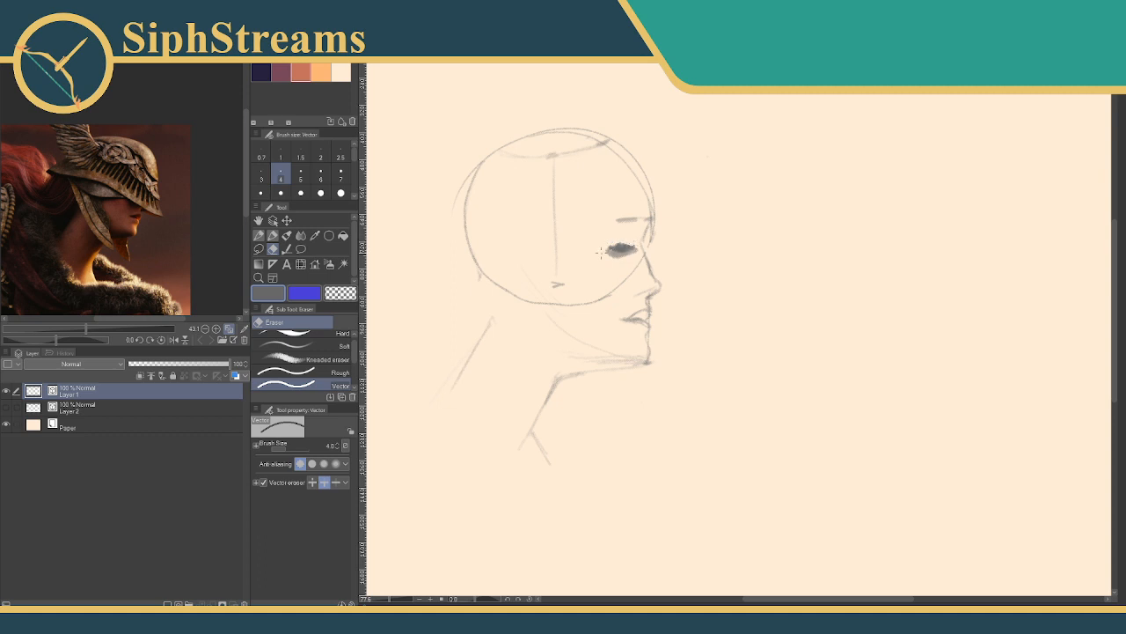
pyautogui.moveTo(625, 241); pyautogui.dragTo(614, 241)
pyautogui.press('p')
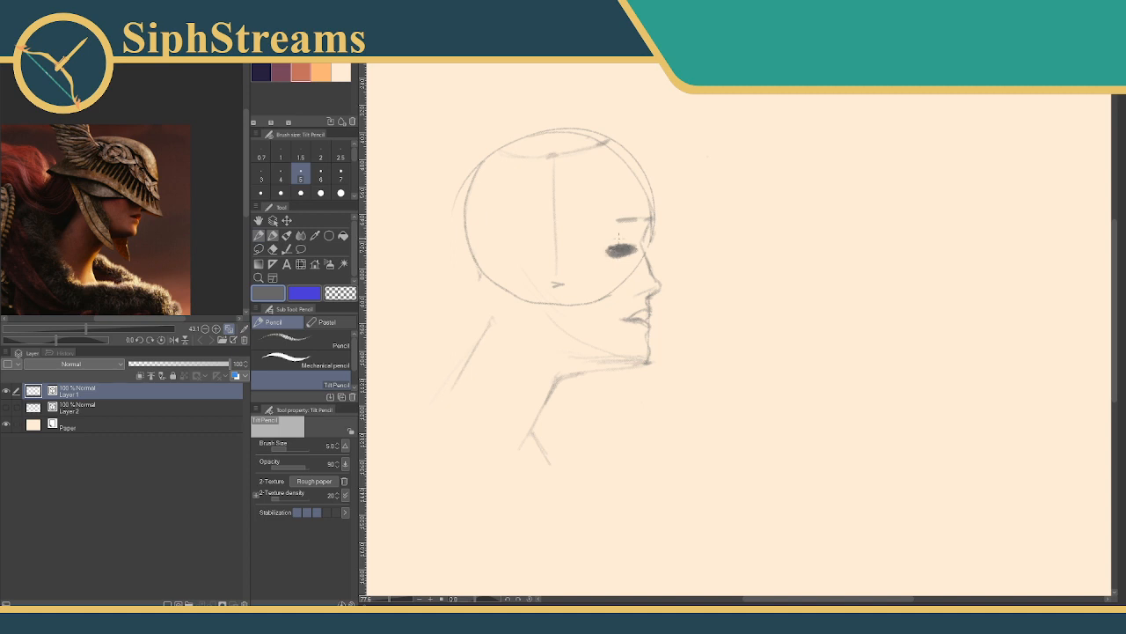
pyautogui.moveTo(627, 218); pyautogui.dragTo(592, 231)
# - Try a small circle with a curved centre line for a turned head beside the profile, and undo both
pyautogui.hscroll(5, 687, 203)
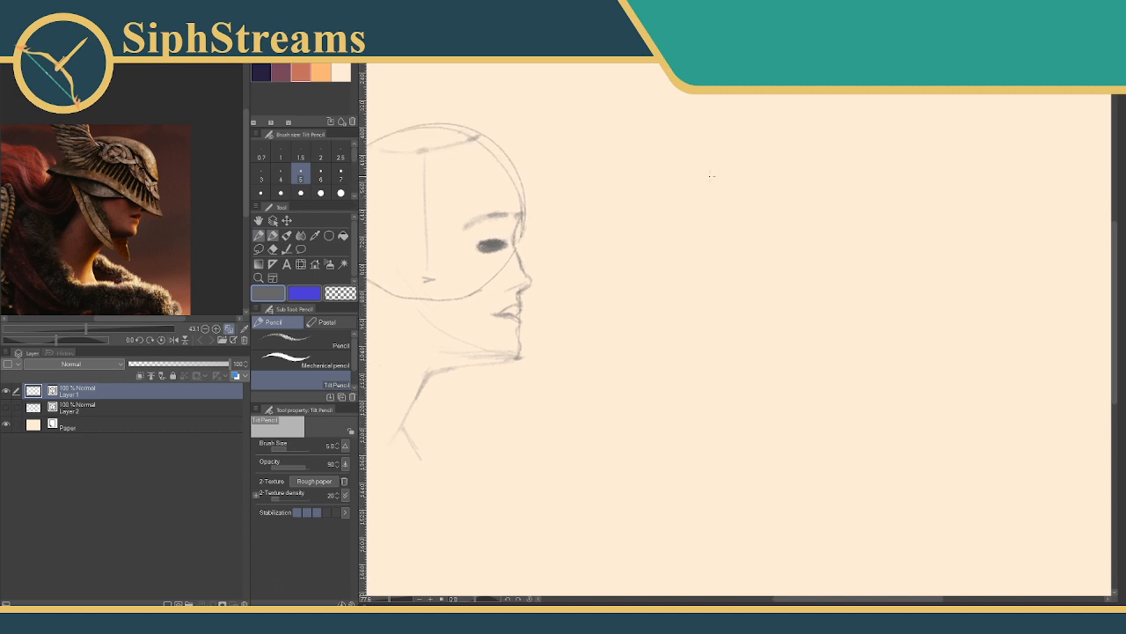
pyautogui.moveTo(709, 166)
pyautogui.mouseDown()
pyautogui.moveTo(784, 216)
pyautogui.moveTo(679, 205)
pyautogui.moveTo(750, 209)
pyautogui.moveTo(748, 306)
pyautogui.mouseUp()
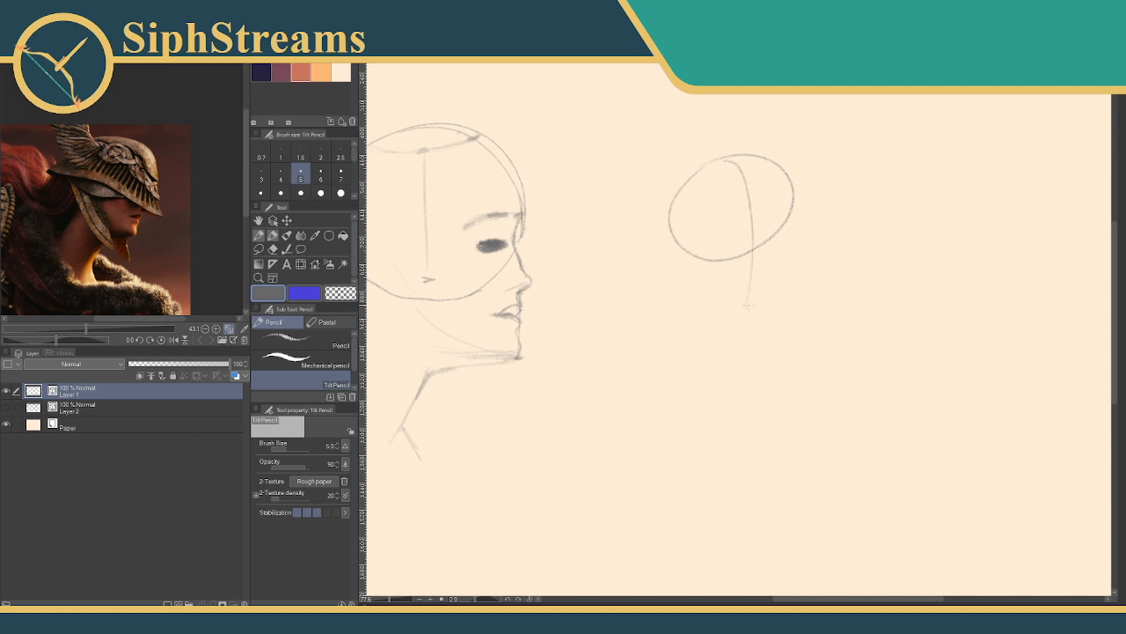
pyautogui.hotkey('ctrl', 'z')
pyautogui.moveTo(722, 159)
pyautogui.mouseDown()
pyautogui.moveTo(769, 242)
pyautogui.moveTo(766, 311)
pyautogui.mouseUp()
pyautogui.hotkey('ctrl', 'z')
pyautogui.hotkey('ctrl', 'z')
# - Redraw the practice head as a larger circle with a long curved centre line, trying and undoing a jaw outline
pyautogui.moveTo(752, 160)
pyautogui.mouseDown()
pyautogui.moveTo(695, 195)
pyautogui.moveTo(706, 269)
pyautogui.moveTo(778, 285)
pyautogui.moveTo(827, 236)
pyautogui.moveTo(814, 178)
pyautogui.moveTo(745, 160)
pyautogui.moveTo(778, 202)
pyautogui.moveTo(794, 251)
pyautogui.moveTo(783, 349)
pyautogui.mouseUp()
pyautogui.hotkey('ctrl', 'z')
pyautogui.moveTo(740, 161)
pyautogui.mouseDown()
pyautogui.moveTo(794, 200)
pyautogui.moveTo(818, 348)
pyautogui.mouseUp()
pyautogui.hotkey('ctrl', 'z')
pyautogui.moveTo(742, 165)
pyautogui.mouseDown()
pyautogui.moveTo(781, 202)
pyautogui.moveTo(805, 372)
pyautogui.moveTo(757, 350)
pyautogui.moveTo(746, 306)
pyautogui.mouseUp()
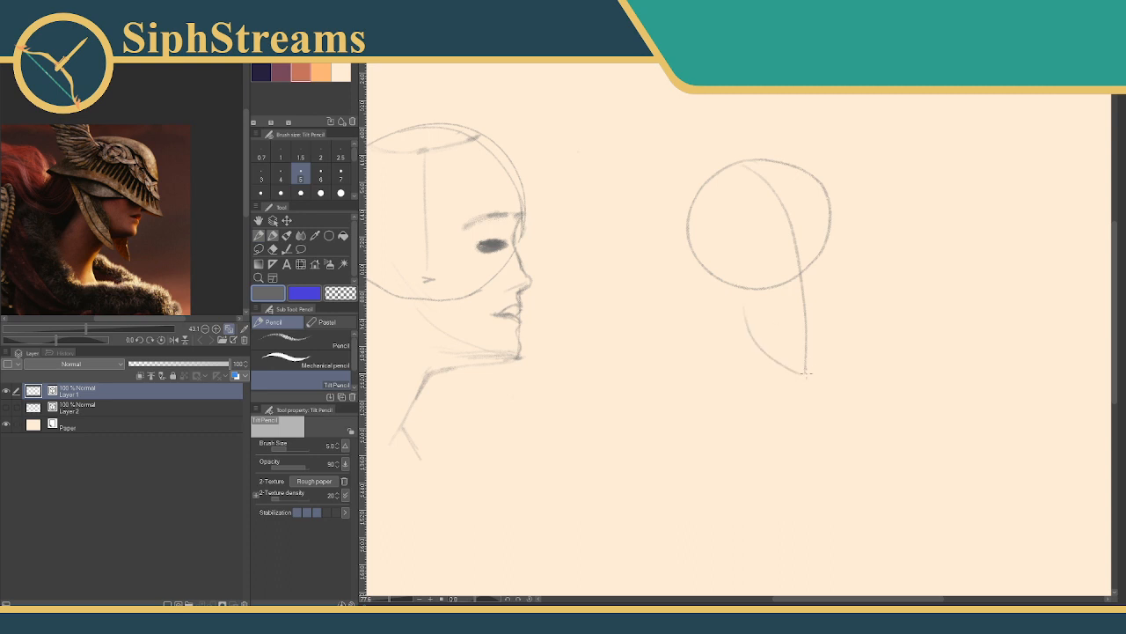
pyautogui.moveTo(808, 365); pyautogui.dragTo(814, 269)
pyautogui.hotkey('ctrl', 'z')
pyautogui.hotkey('ctrl', 'z')
# - Mark the hairline, brow, nose and chin divisions with short ticks along the practice head's centre line
pyautogui.moveTo(782, 216); pyautogui.dragTo(791, 209)
pyautogui.moveTo(799, 326); pyautogui.dragTo(817, 318)
pyautogui.hotkey('ctrl', 'z')
pyautogui.moveTo(772, 192); pyautogui.dragTo(777, 187)
pyautogui.moveTo(791, 251); pyautogui.dragTo(798, 248)
pyautogui.moveTo(800, 306); pyautogui.dragTo(807, 305)
pyautogui.moveTo(800, 356); pyautogui.dragTo(808, 354)
pyautogui.moveTo(795, 279); pyautogui.dragTo(810, 275)
# - Draw the flattened side planes of the practice head and erase the circle's edge outside the near side oval
pyautogui.moveTo(796, 167)
pyautogui.mouseDown()
pyautogui.moveTo(823, 212)
pyautogui.moveTo(823, 259)
pyautogui.mouseUp()
pyautogui.moveTo(706, 193)
pyautogui.mouseDown()
pyautogui.moveTo(720, 201)
pyautogui.moveTo(735, 280)
pyautogui.mouseUp()
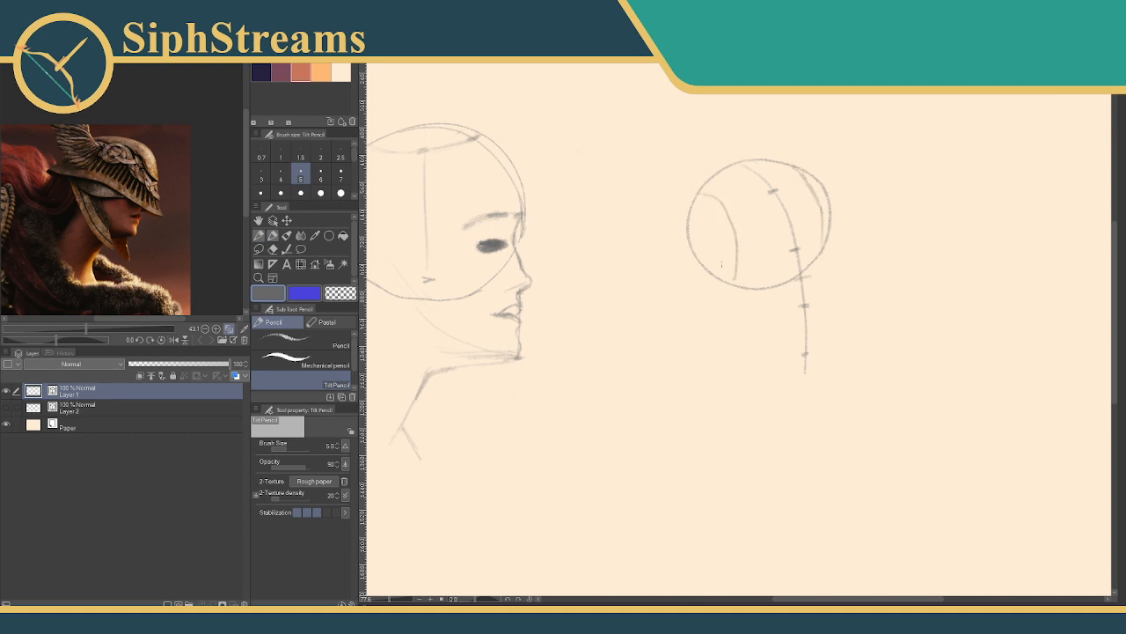
pyautogui.moveTo(697, 192)
pyautogui.mouseDown()
pyautogui.moveTo(699, 231)
pyautogui.moveTo(710, 280)
pyautogui.mouseUp()
pyautogui.moveTo(716, 236); pyautogui.dragTo(708, 276)
pyautogui.moveTo(698, 198)
pyautogui.mouseDown()
pyautogui.moveTo(718, 269)
pyautogui.moveTo(731, 231)
pyautogui.moveTo(709, 198)
pyautogui.mouseUp()
pyautogui.moveTo(800, 164); pyautogui.dragTo(823, 238)
pyautogui.press('e')
pyautogui.moveTo(690, 201); pyautogui.dragTo(706, 277)
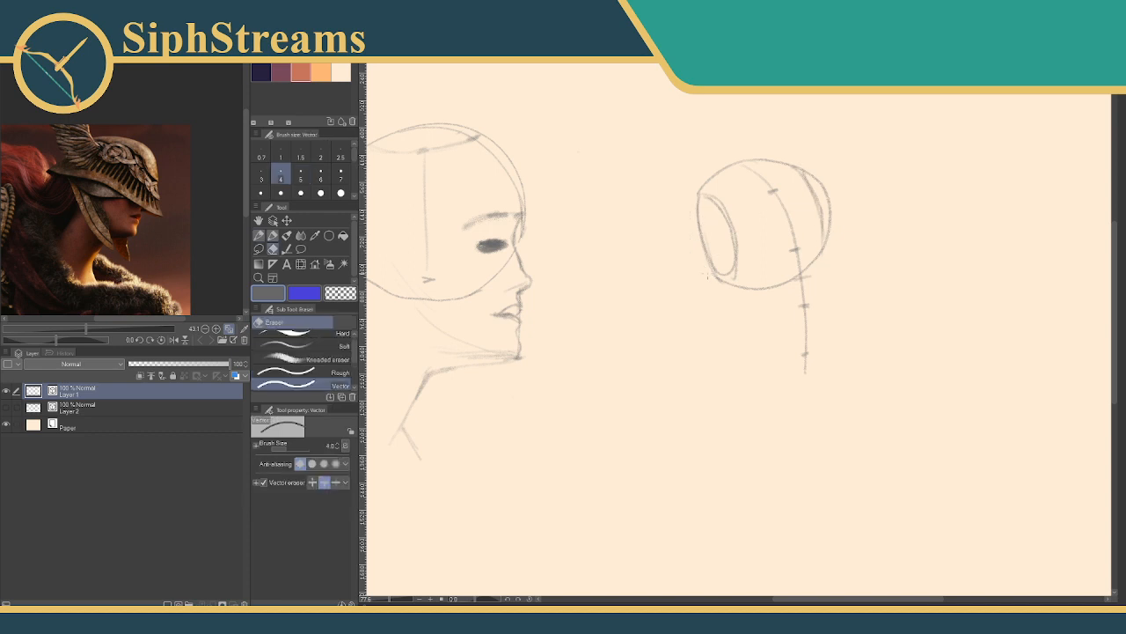
# - Trim the far edge of the circle, outline both sides of the jaw and mark the practice head's facial features
pyautogui.moveTo(827, 201)
pyautogui.mouseDown()
pyautogui.moveTo(830, 309)
pyautogui.moveTo(812, 345)
pyautogui.mouseUp()
pyautogui.press('p')
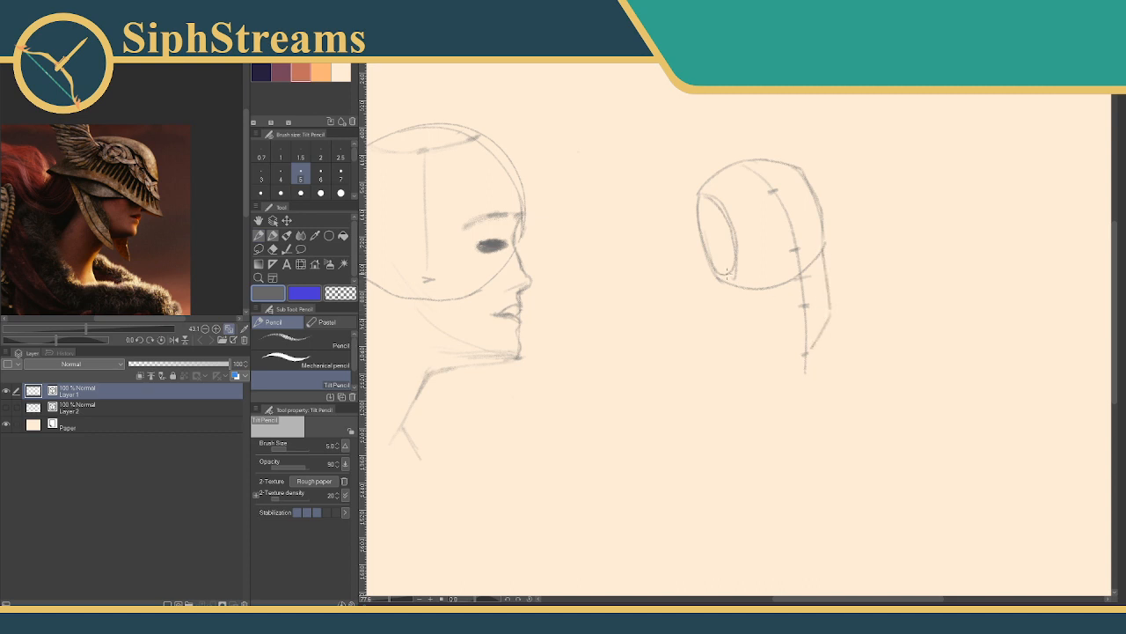
pyautogui.moveTo(726, 278)
pyautogui.mouseDown()
pyautogui.moveTo(751, 332)
pyautogui.moveTo(797, 356)
pyautogui.mouseUp()
pyautogui.moveTo(781, 250)
pyautogui.mouseDown()
pyautogui.moveTo(764, 254)
pyautogui.moveTo(781, 250)
pyautogui.mouseUp()
pyautogui.moveTo(805, 245)
pyautogui.mouseDown()
pyautogui.moveTo(818, 241)
pyautogui.moveTo(779, 269)
pyautogui.moveTo(810, 260)
pyautogui.moveTo(795, 264)
pyautogui.moveTo(807, 319)
pyautogui.mouseUp()
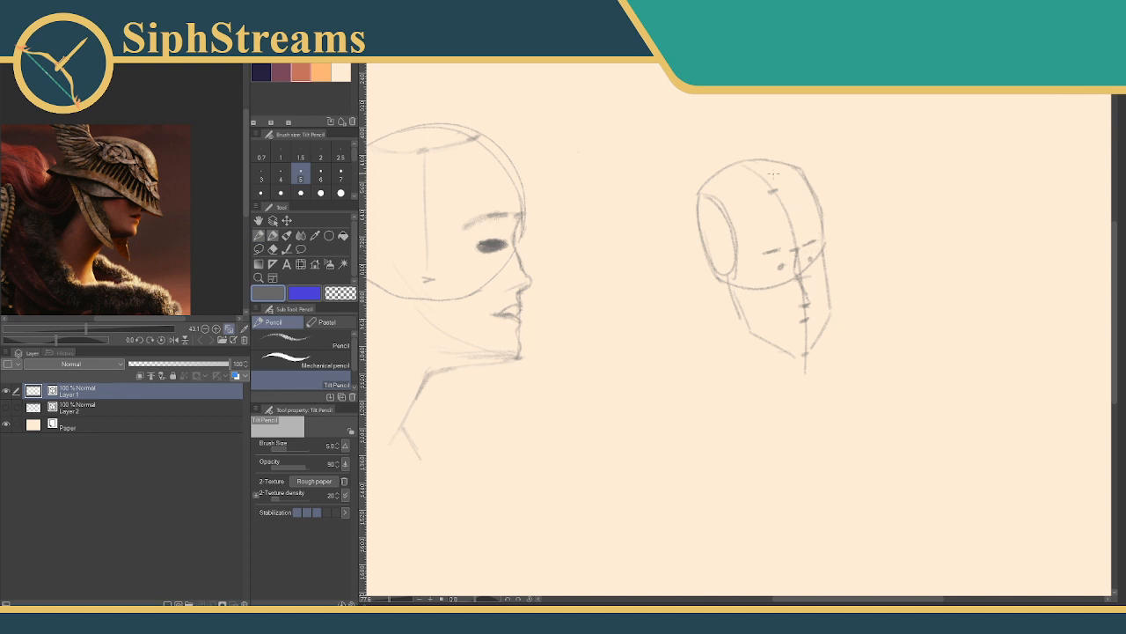
# - Sketch a second turned head beside the first, with a slanted centre line, face outline, brow, eye and nose
pyautogui.moveTo(869, 198)
pyautogui.mouseDown()
pyautogui.moveTo(809, 155)
pyautogui.moveTo(862, 240)
pyautogui.moveTo(871, 331)
pyautogui.mouseUp()
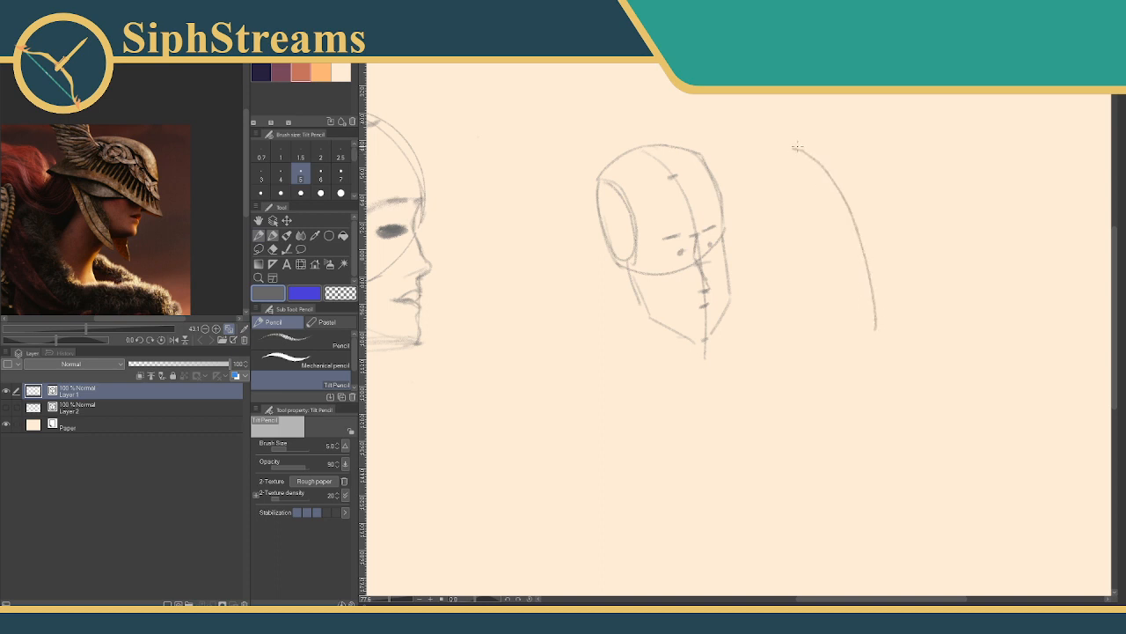
pyautogui.moveTo(794, 148)
pyautogui.mouseDown()
pyautogui.moveTo(836, 156)
pyautogui.moveTo(855, 181)
pyautogui.moveTo(857, 209)
pyautogui.moveTo(880, 238)
pyautogui.moveTo(883, 310)
pyautogui.mouseUp()
pyautogui.moveTo(792, 149)
pyautogui.mouseDown()
pyautogui.moveTo(782, 176)
pyautogui.moveTo(791, 227)
pyautogui.moveTo(811, 240)
pyautogui.moveTo(832, 295)
pyautogui.moveTo(864, 300)
pyautogui.mouseUp()
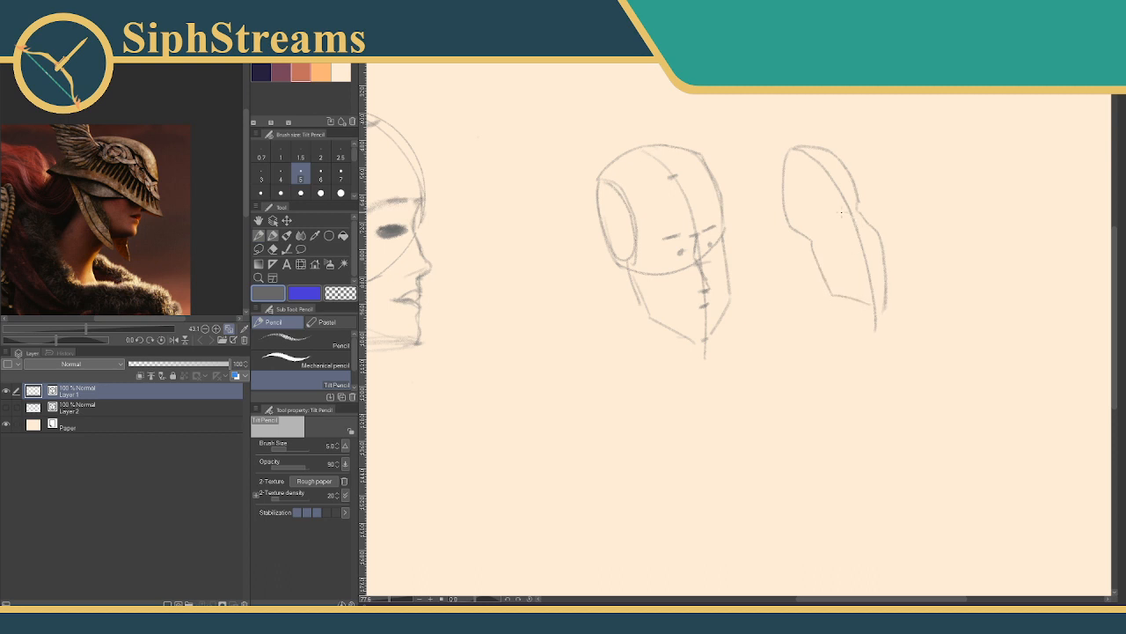
pyautogui.moveTo(841, 213)
pyautogui.mouseDown()
pyautogui.moveTo(854, 215)
pyautogui.moveTo(871, 264)
pyautogui.mouseUp()
pyautogui.moveTo(816, 209); pyautogui.dragTo(827, 212)
# - Erase both practice heads with the Hard eraser at size 2000 and return to the Tilt Pencil
pyautogui.press('e')
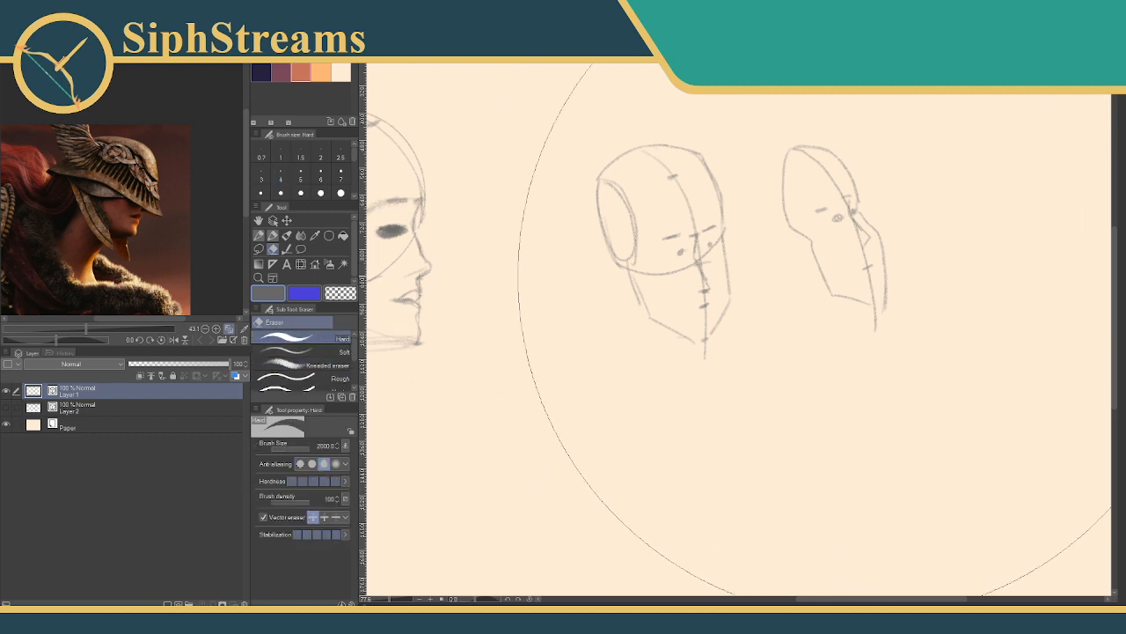
pyautogui.moveTo(765, 290)
pyautogui.mouseDown()
pyautogui.moveTo(796, 281)
pyautogui.moveTo(792, 273)
pyautogui.mouseUp()
pyautogui.press('p')
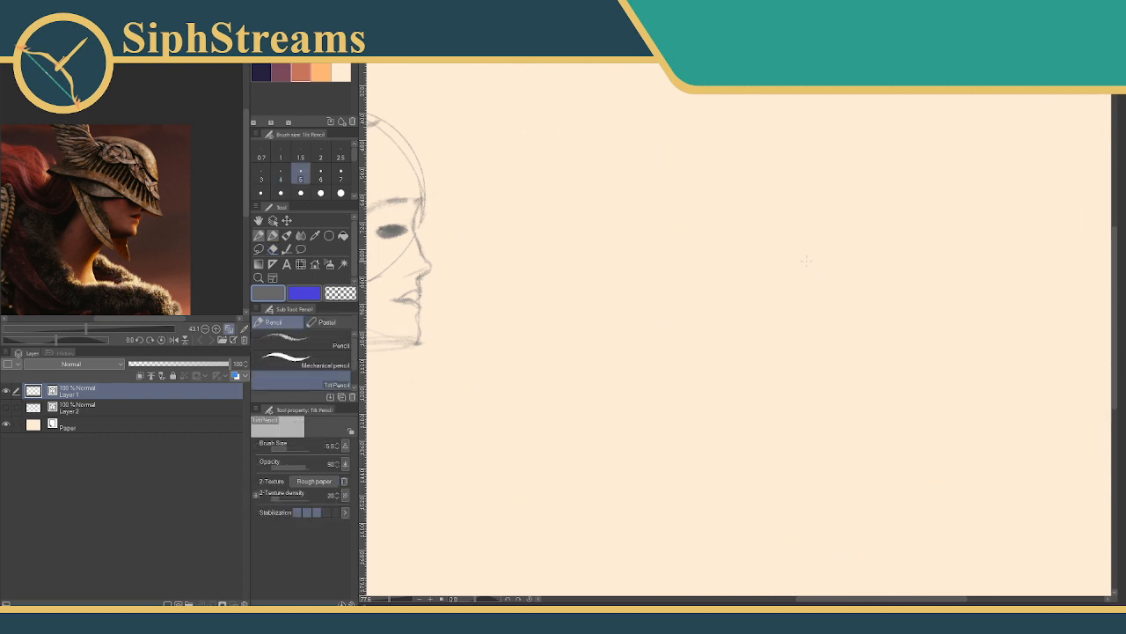
# - Set the eraser to the Vector sub tool at size 4 and return to the Tilt Pencil at the profile head
pyautogui.moveTo(658, 323)
pyautogui.mouseDown()
pyautogui.moveTo(828, 278)
pyautogui.moveTo(846, 304)
pyautogui.mouseUp()
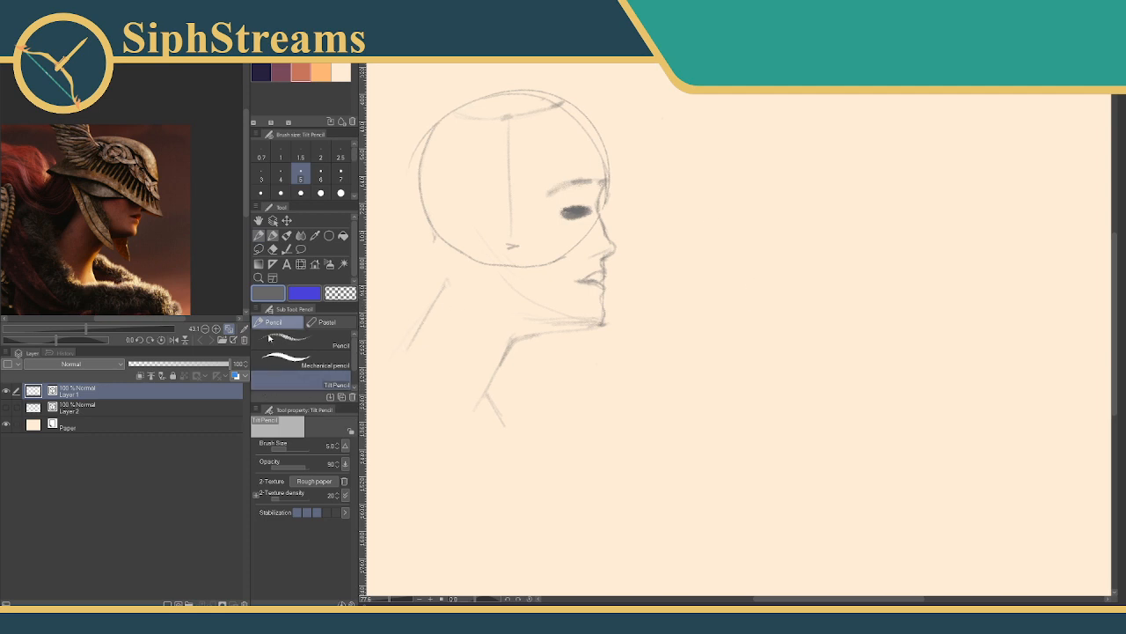
pyautogui.press('e')
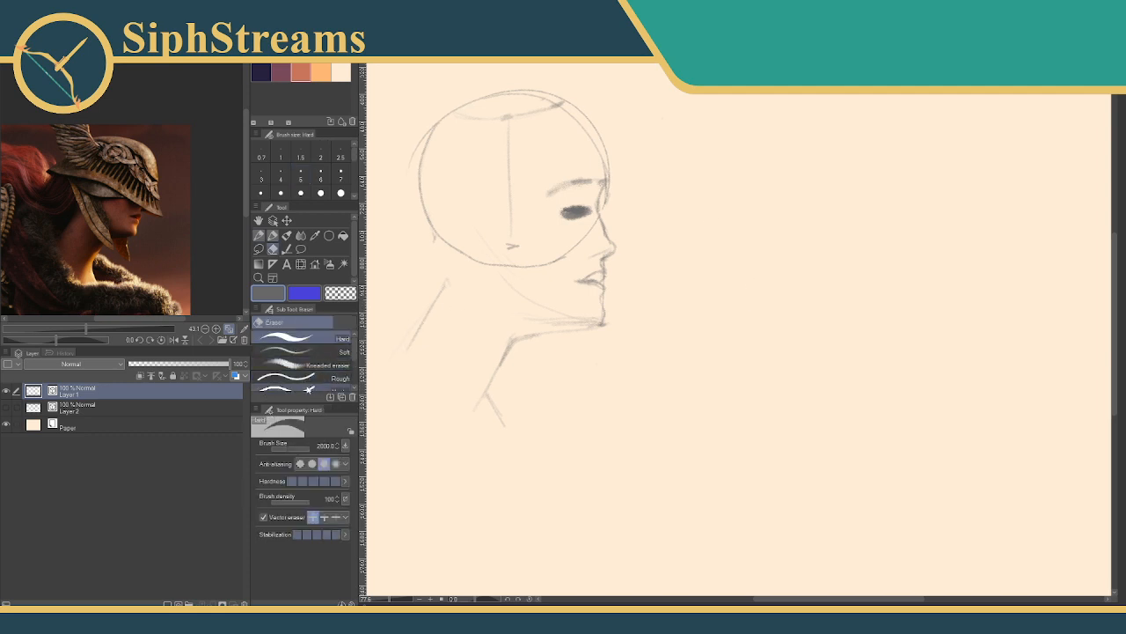
pyautogui.click(308, 387)
pyautogui.press('p')
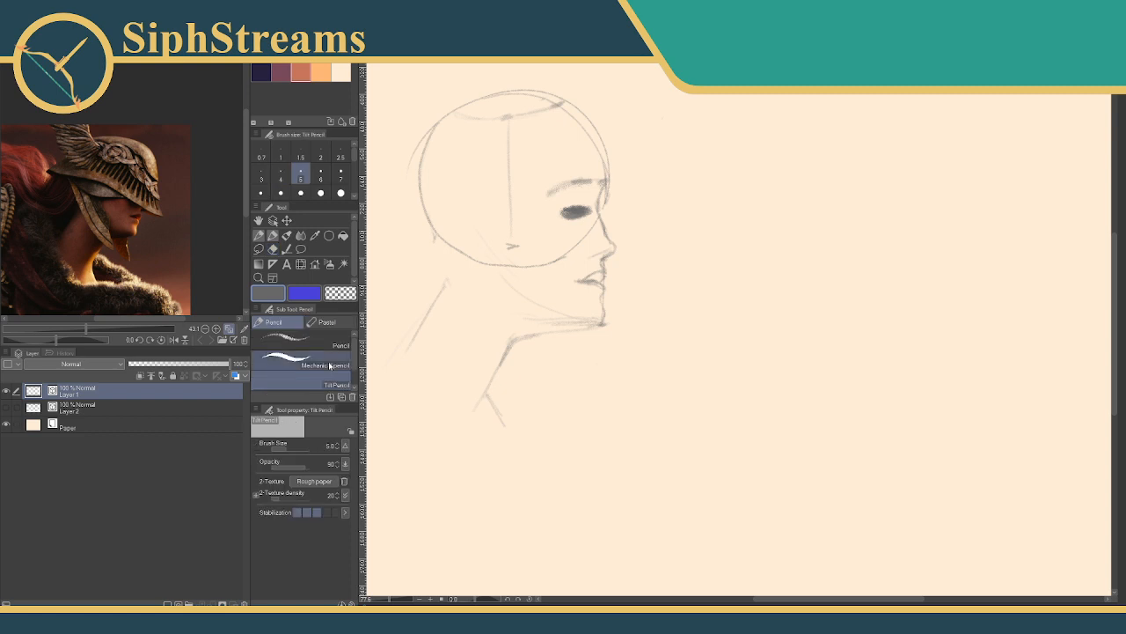
pyautogui.moveTo(611, 165); pyautogui.dragTo(634, 180)
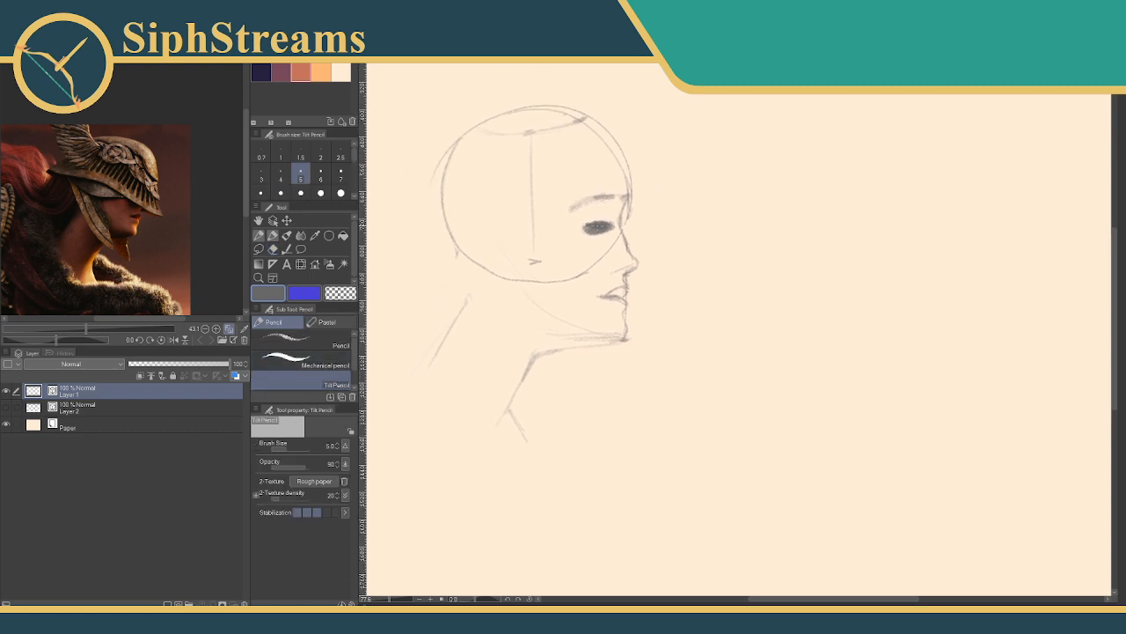
pyautogui.press('e')
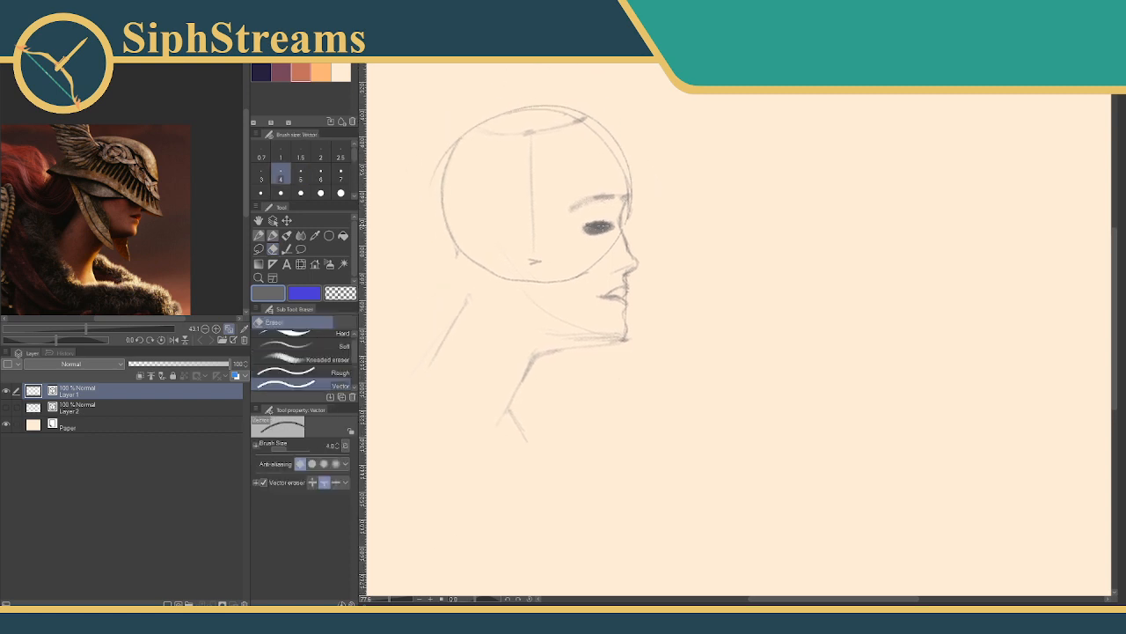
pyautogui.hotkey('ctrl', 'z')
pyautogui.press('p')
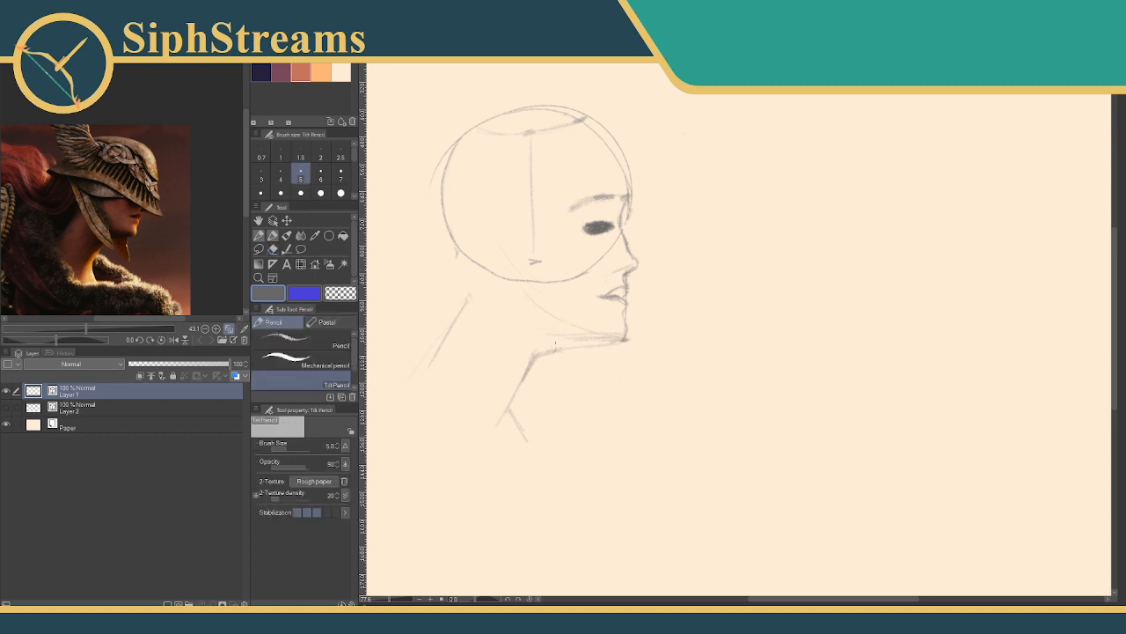
# - Sketch the ear's curved back edge behind the head's vertical guideline, redrawing it lower so it meets the circle's underside
pyautogui.moveTo(390, 600); pyautogui.dragTo(398, 600)
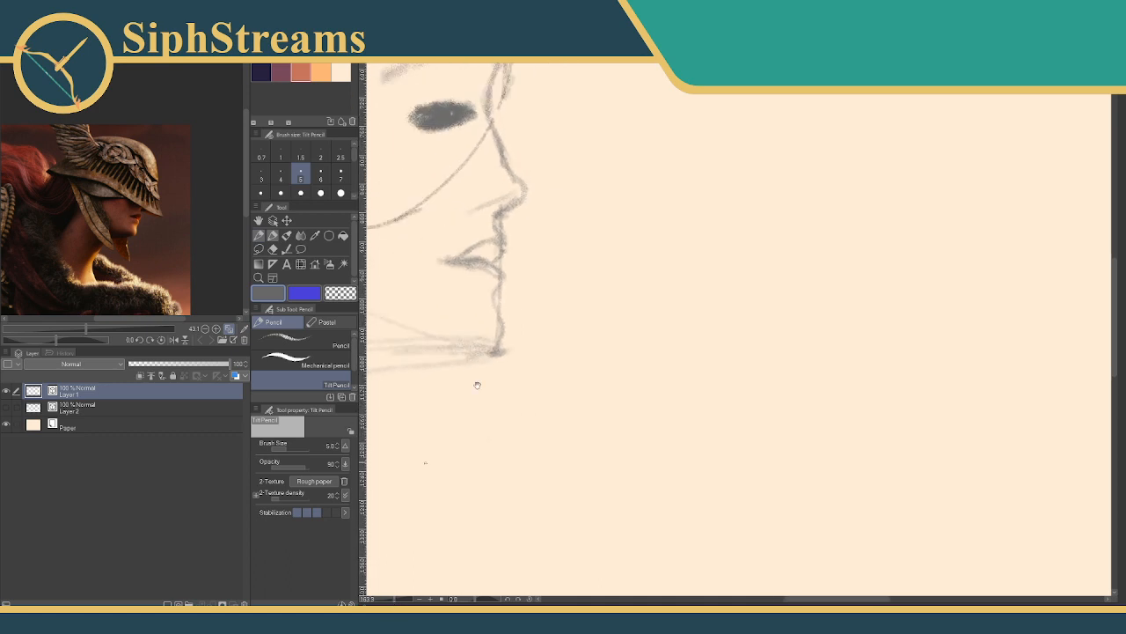
pyautogui.moveTo(440, 449); pyautogui.dragTo(666, 530)
pyautogui.moveTo(587, 335); pyautogui.dragTo(620, 416)
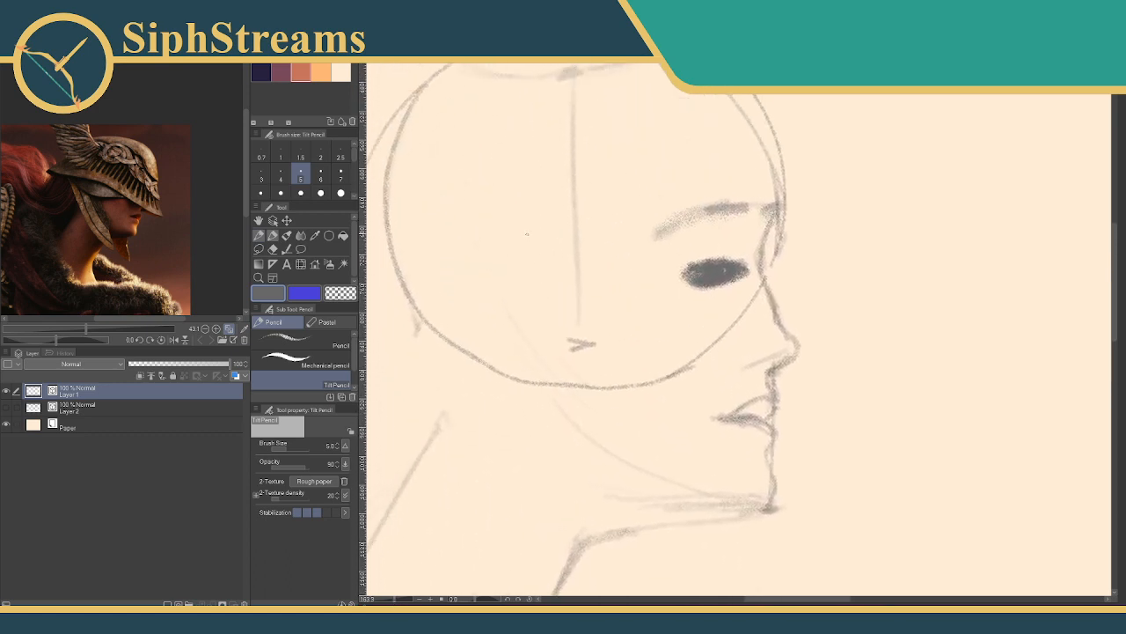
pyautogui.moveTo(532, 226); pyautogui.dragTo(546, 355)
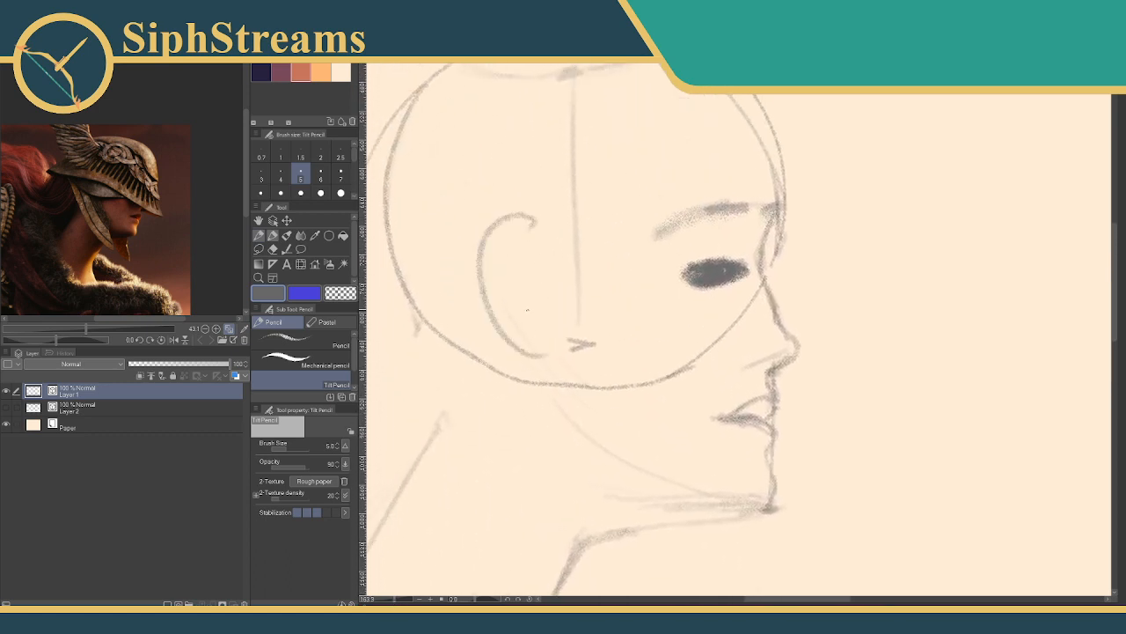
pyautogui.hotkey('ctrl', 'z')
pyautogui.moveTo(532, 274)
pyautogui.mouseDown()
pyautogui.moveTo(482, 286)
pyautogui.moveTo(519, 371)
pyautogui.mouseUp()
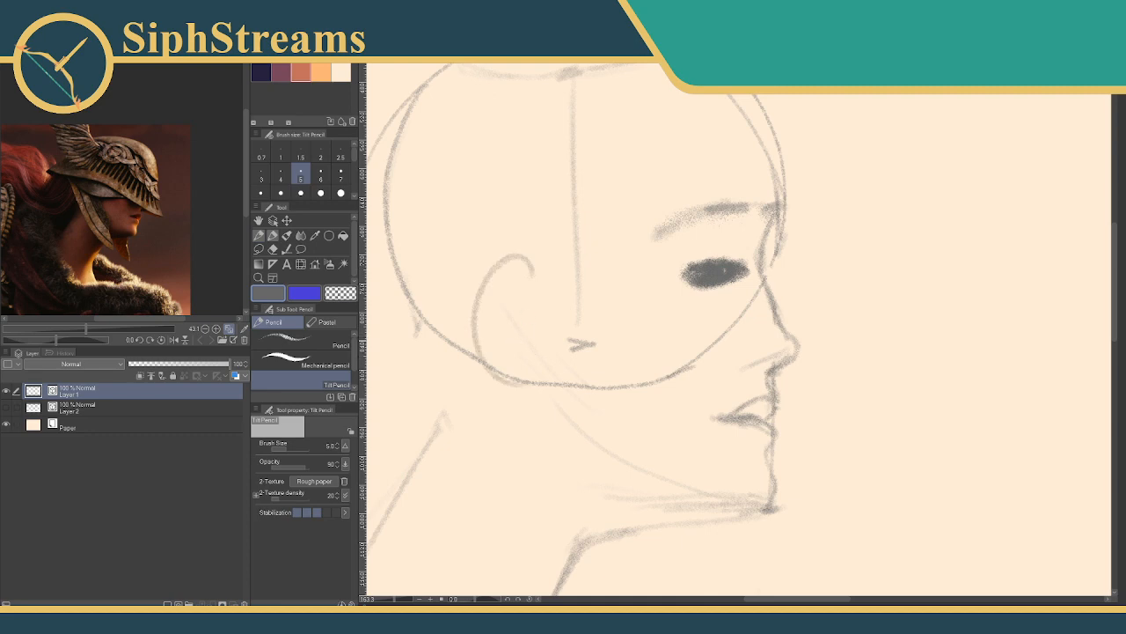
# - Sketch the fur collar's inner edge from the nape down and across the chest, with fold lines in front of the neck
pyautogui.moveTo(399, 599); pyautogui.dragTo(387, 600)
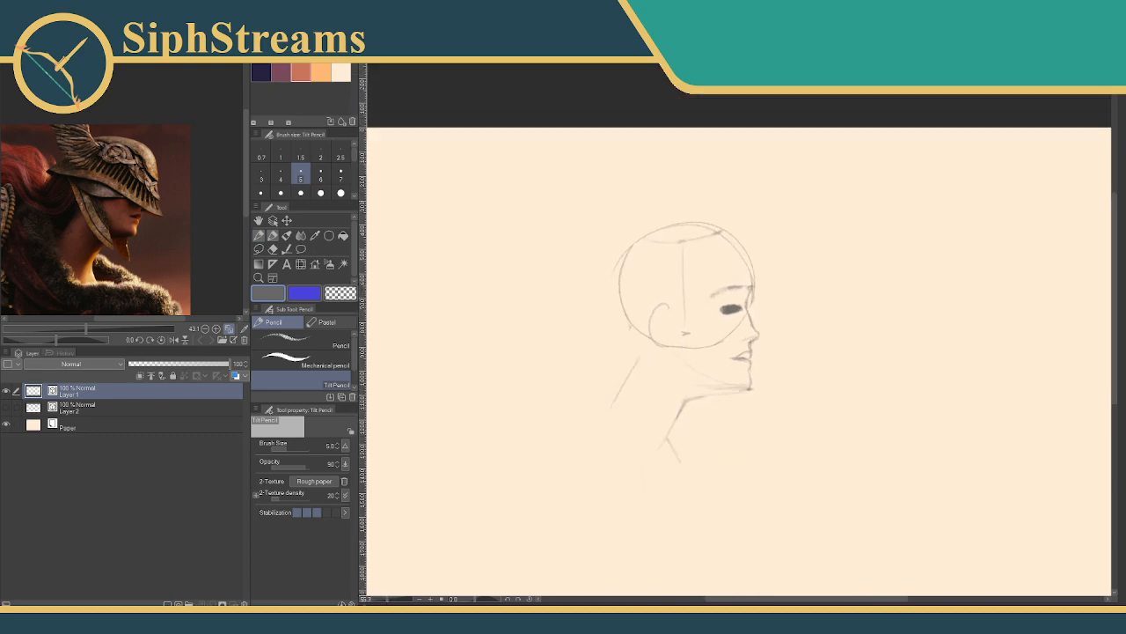
pyautogui.moveTo(555, 438); pyautogui.dragTo(446, 425)
pyautogui.moveTo(390, 601); pyautogui.dragTo(392, 602)
pyautogui.moveTo(492, 396); pyautogui.dragTo(552, 289)
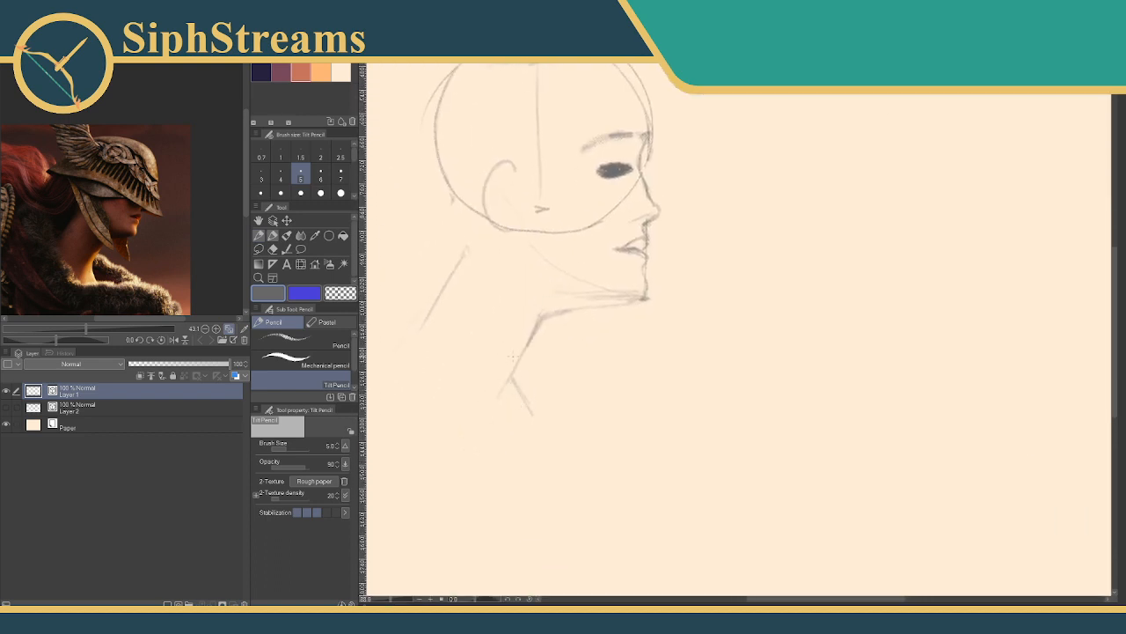
pyautogui.moveTo(555, 355)
pyautogui.mouseDown()
pyautogui.moveTo(645, 276)
pyautogui.moveTo(655, 313)
pyautogui.mouseUp()
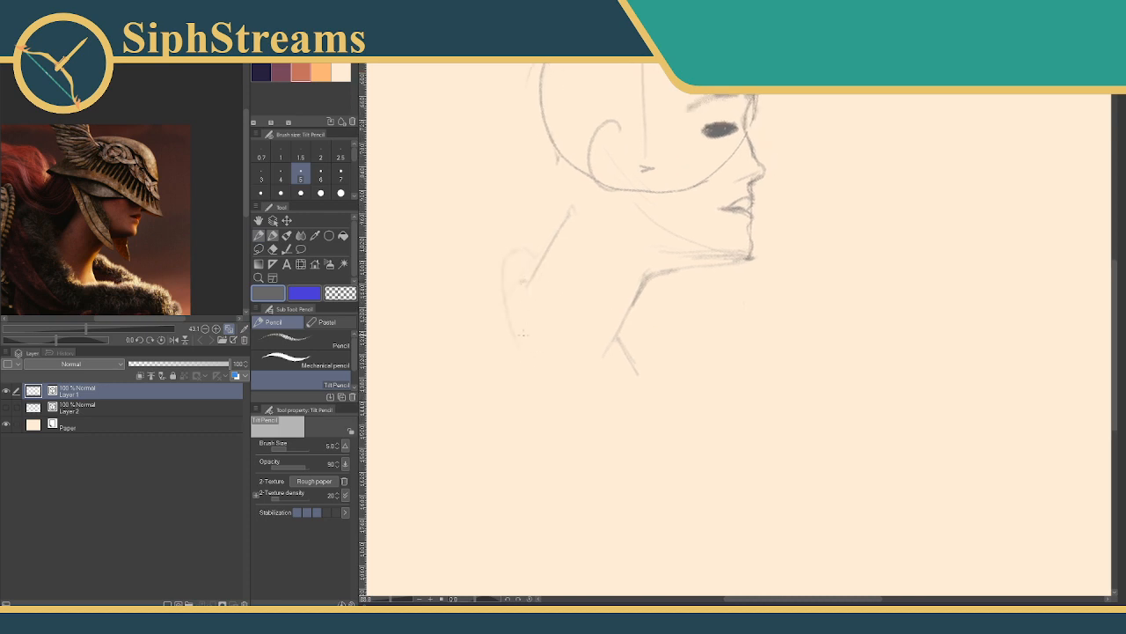
pyautogui.moveTo(521, 335)
pyautogui.mouseDown()
pyautogui.moveTo(593, 429)
pyautogui.moveTo(630, 395)
pyautogui.moveTo(687, 379)
pyautogui.mouseUp()
pyautogui.moveTo(633, 326); pyautogui.dragTo(678, 348)
pyautogui.moveTo(657, 294)
pyautogui.mouseDown()
pyautogui.moveTo(735, 346)
pyautogui.moveTo(706, 314)
pyautogui.moveTo(753, 353)
pyautogui.mouseUp()
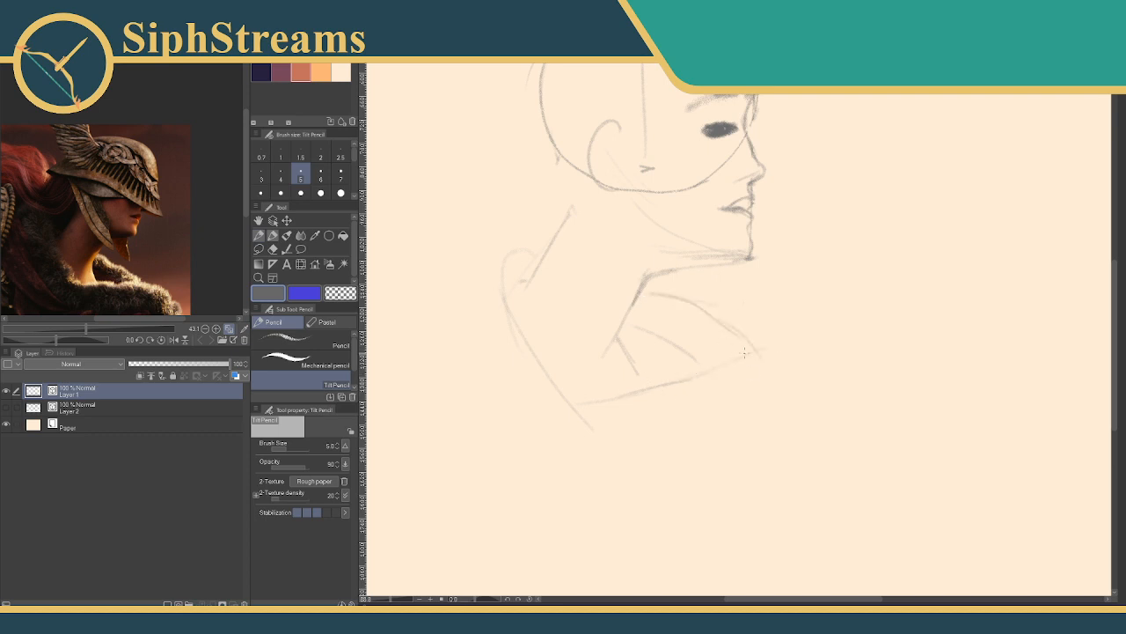
# - Round off the collar's front end and sketch its outer back edge from the nape downward
pyautogui.moveTo(755, 352)
pyautogui.mouseDown()
pyautogui.moveTo(823, 377)
pyautogui.moveTo(849, 421)
pyautogui.mouseUp()
pyautogui.moveTo(693, 396); pyautogui.dragTo(799, 395)
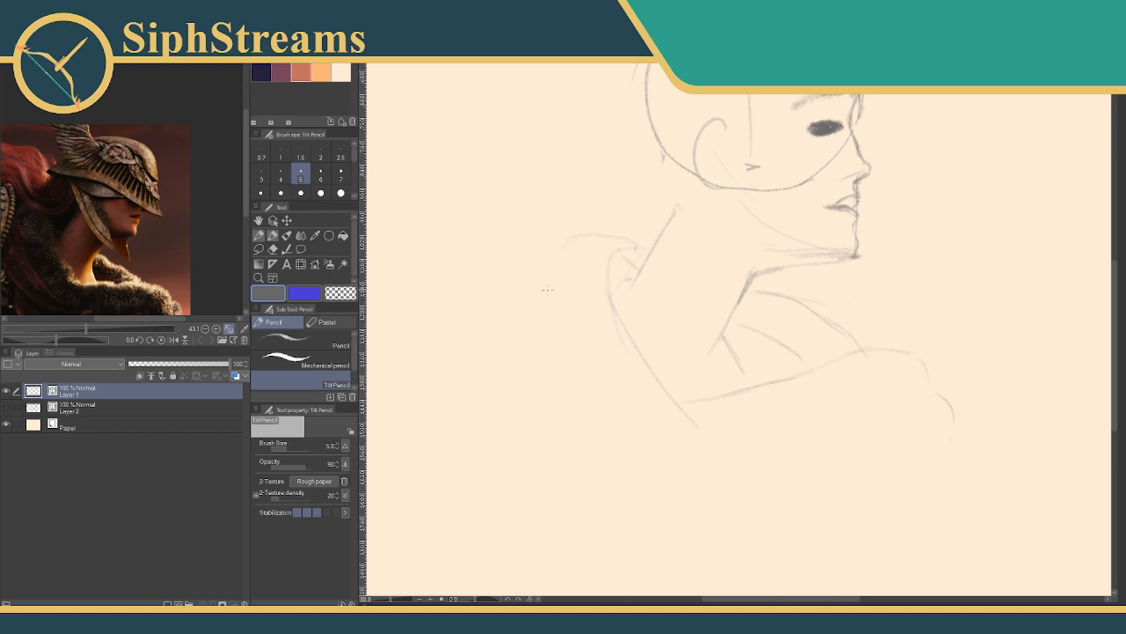
pyautogui.moveTo(567, 264); pyautogui.dragTo(552, 193)
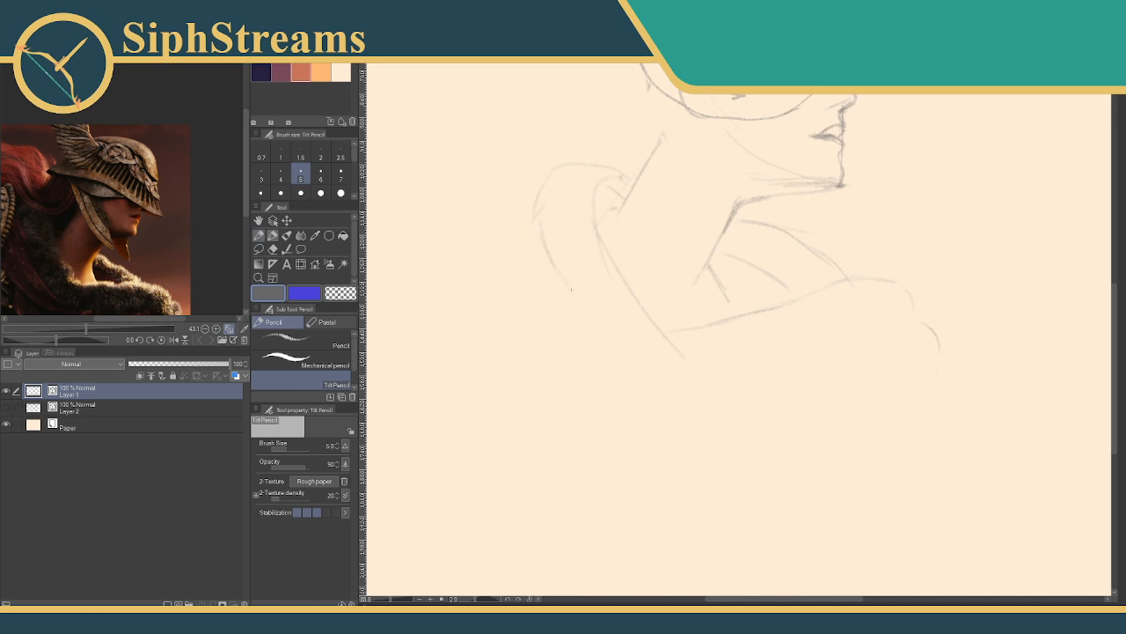
pyautogui.moveTo(538, 235)
pyautogui.mouseDown()
pyautogui.moveTo(603, 334)
pyautogui.moveTo(571, 293)
pyautogui.moveTo(661, 384)
pyautogui.moveTo(620, 359)
pyautogui.mouseUp()
# - Erase the rough outer back edge of the collar and redraw it as a fuller curve farther from the neck
pyautogui.press('e')
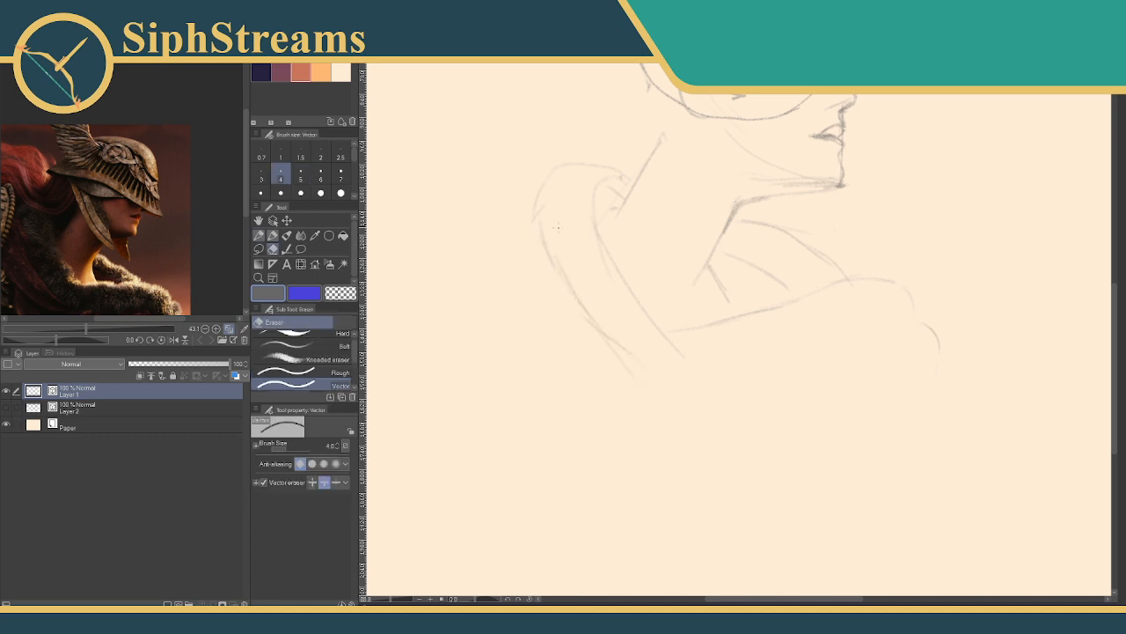
pyautogui.click(544, 242)
pyautogui.moveTo(605, 353)
pyautogui.mouseDown()
pyautogui.moveTo(549, 260)
pyautogui.moveTo(611, 356)
pyautogui.moveTo(582, 285)
pyautogui.moveTo(616, 340)
pyautogui.mouseUp()
pyautogui.press('p')
pyautogui.moveTo(621, 168)
pyautogui.mouseDown()
pyautogui.moveTo(591, 162)
pyautogui.moveTo(537, 185)
pyautogui.moveTo(525, 238)
pyautogui.mouseUp()
pyautogui.press('e')
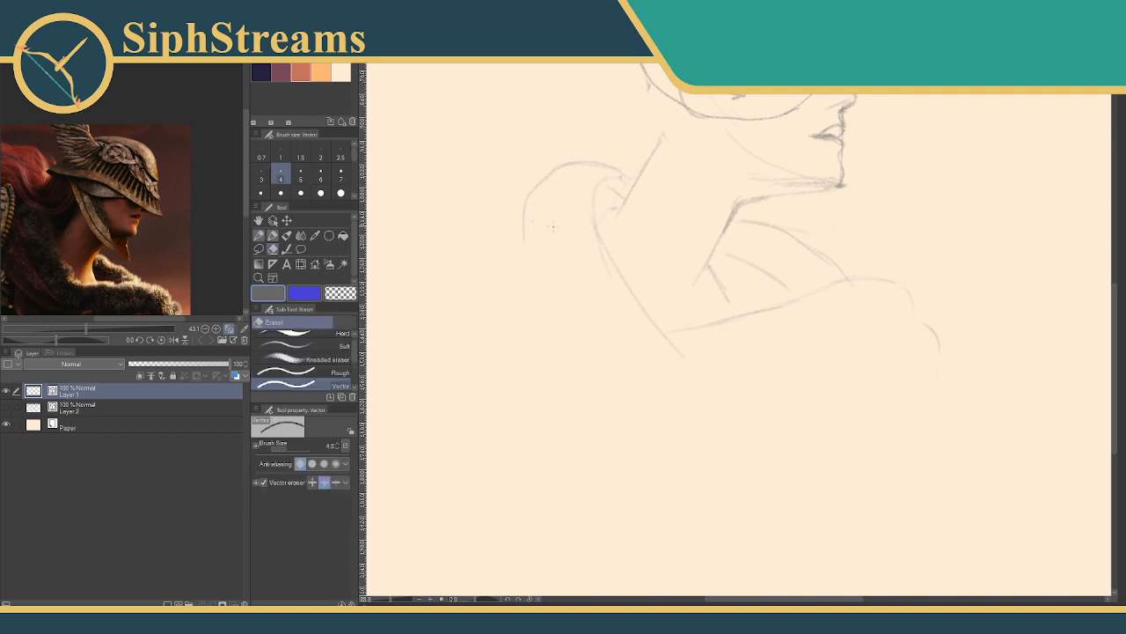
pyautogui.press('p')
pyautogui.moveTo(530, 242); pyautogui.dragTo(628, 364)
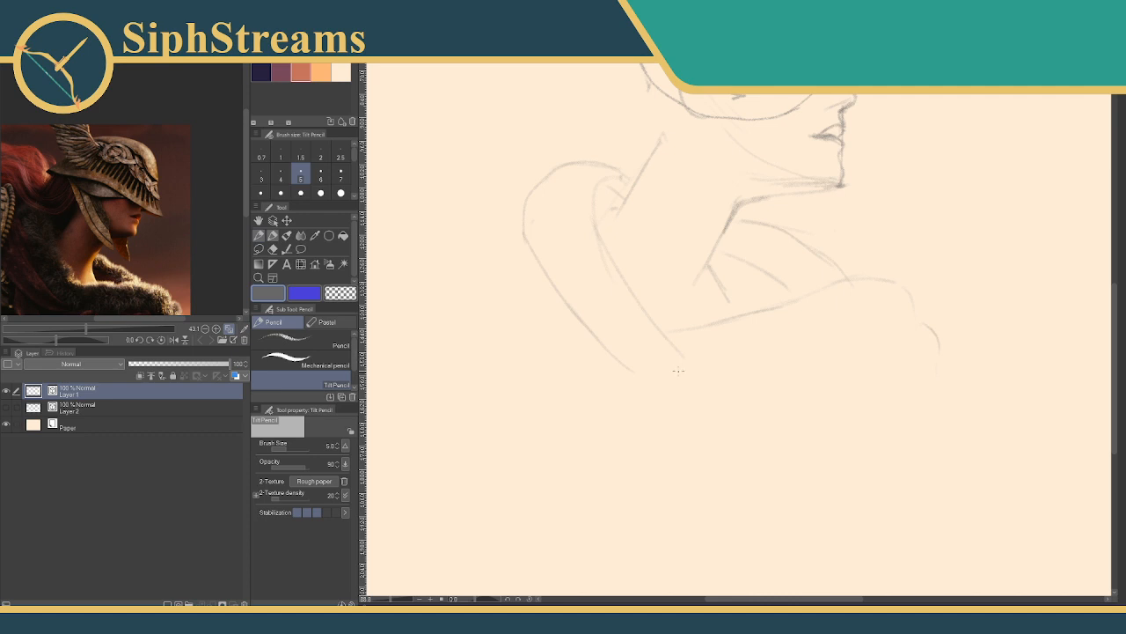
# - Draw the collar's underside to its front end, and add the chest line and cloth folds hanging beneath it
pyautogui.moveTo(658, 381)
pyautogui.mouseDown()
pyautogui.moveTo(751, 374)
pyautogui.moveTo(724, 376)
pyautogui.mouseUp()
pyautogui.moveTo(150, 244); pyautogui.dragTo(151, 236)
pyautogui.scroll(2, 152, 236)
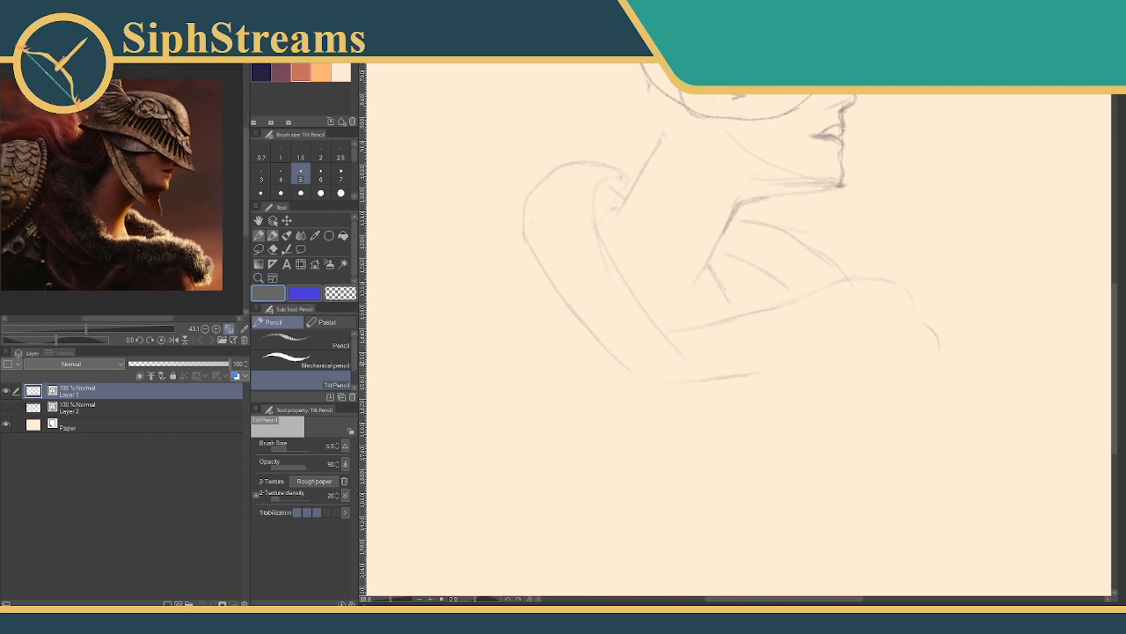
pyautogui.moveTo(758, 373)
pyautogui.mouseDown()
pyautogui.moveTo(931, 356)
pyautogui.moveTo(925, 413)
pyautogui.mouseUp()
pyautogui.moveTo(919, 365); pyautogui.dragTo(924, 409)
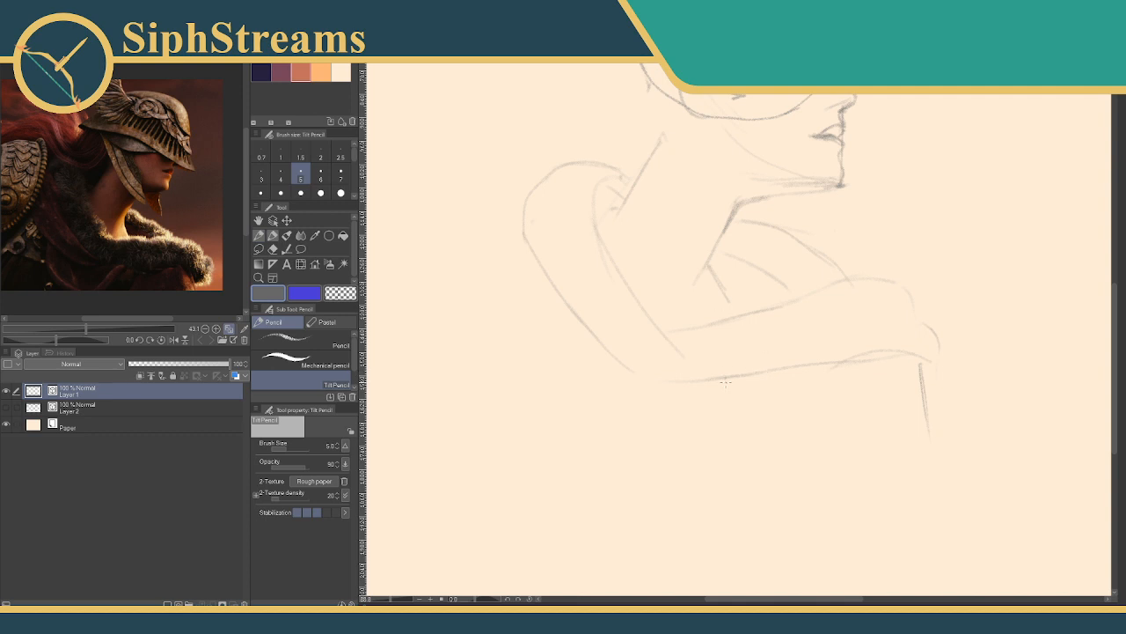
pyautogui.moveTo(726, 380)
pyautogui.mouseDown()
pyautogui.moveTo(692, 402)
pyautogui.moveTo(651, 459)
pyautogui.mouseUp()
pyautogui.moveTo(744, 376); pyautogui.dragTo(710, 434)
pyautogui.moveTo(779, 384); pyautogui.dragTo(773, 433)
# - Sketch the cape layer sweeping out behind the collar to an upper corner, with a pointed cloth flap below it
pyautogui.moveTo(661, 381)
pyautogui.mouseDown()
pyautogui.moveTo(609, 388)
pyautogui.moveTo(517, 352)
pyautogui.moveTo(477, 290)
pyautogui.mouseUp()
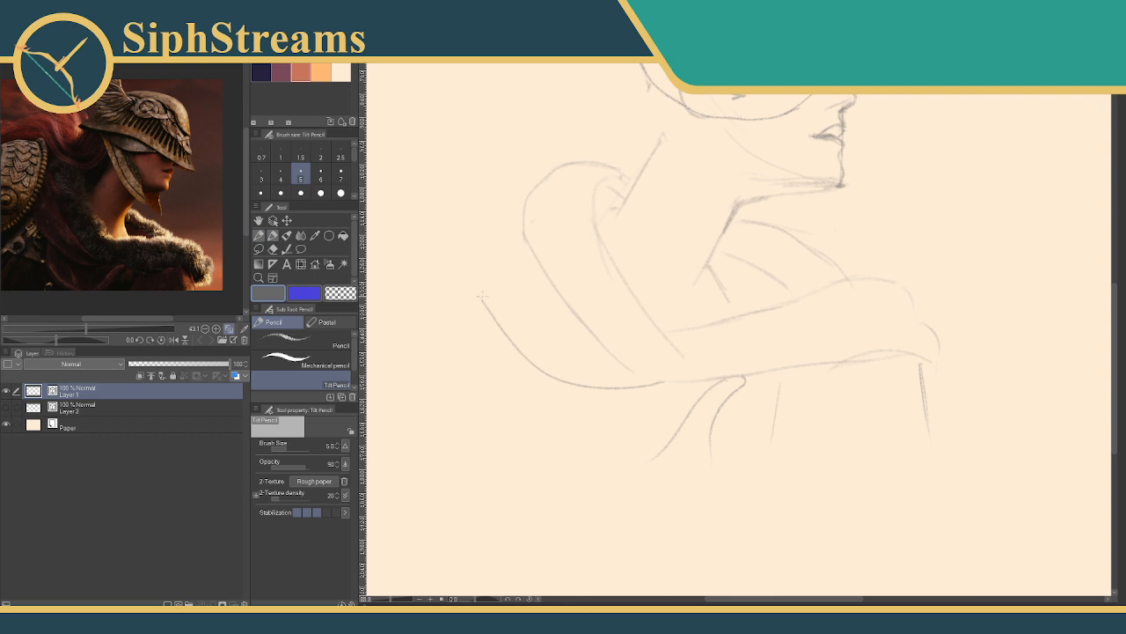
pyautogui.moveTo(478, 298)
pyautogui.mouseDown()
pyautogui.moveTo(456, 266)
pyautogui.moveTo(461, 274)
pyautogui.moveTo(498, 245)
pyautogui.mouseUp()
pyautogui.moveTo(533, 366)
pyautogui.mouseDown()
pyautogui.moveTo(541, 410)
pyautogui.moveTo(642, 455)
pyautogui.mouseUp()
pyautogui.moveTo(578, 394); pyautogui.dragTo(594, 413)
pyautogui.moveTo(537, 336); pyautogui.dragTo(560, 349)
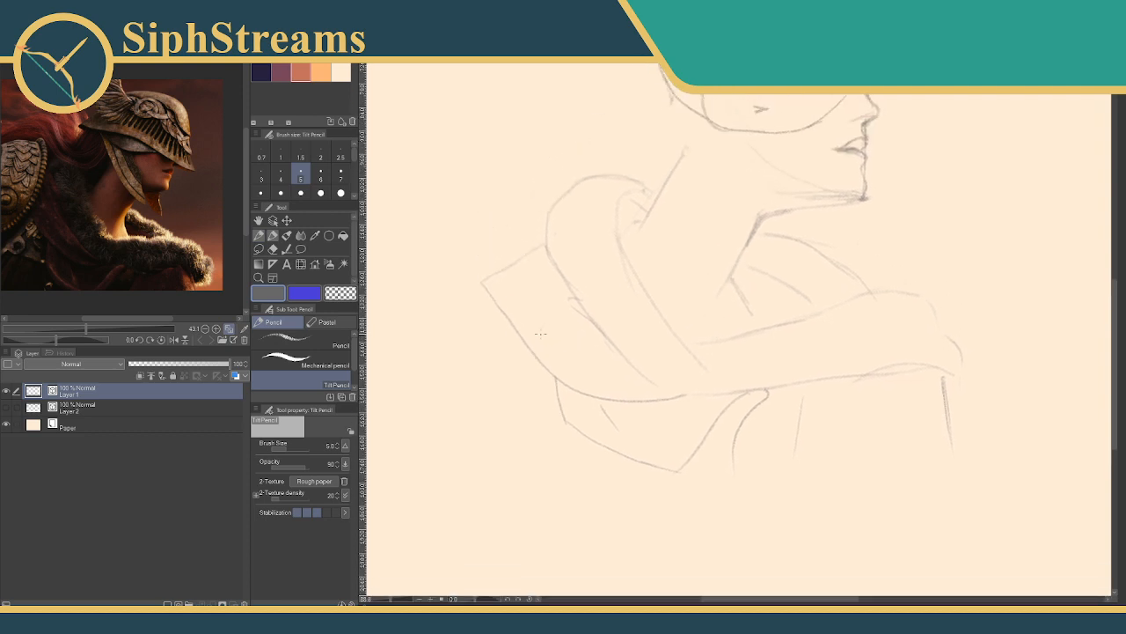
# - Draw the sloping shoulder line behind the cape, and erase the rough strap and small circle sketched beside it
pyautogui.moveTo(143, 222); pyautogui.dragTo(172, 224)
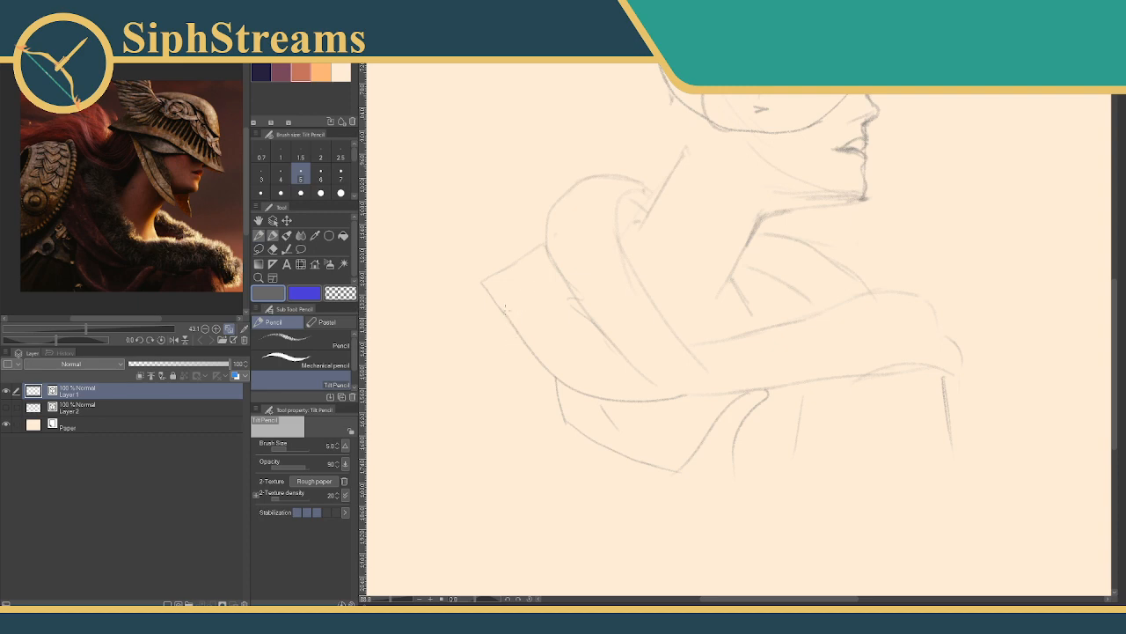
pyautogui.moveTo(503, 304); pyautogui.dragTo(404, 396)
pyautogui.moveTo(490, 353); pyautogui.dragTo(520, 360)
pyautogui.moveTo(491, 355); pyautogui.dragTo(531, 371)
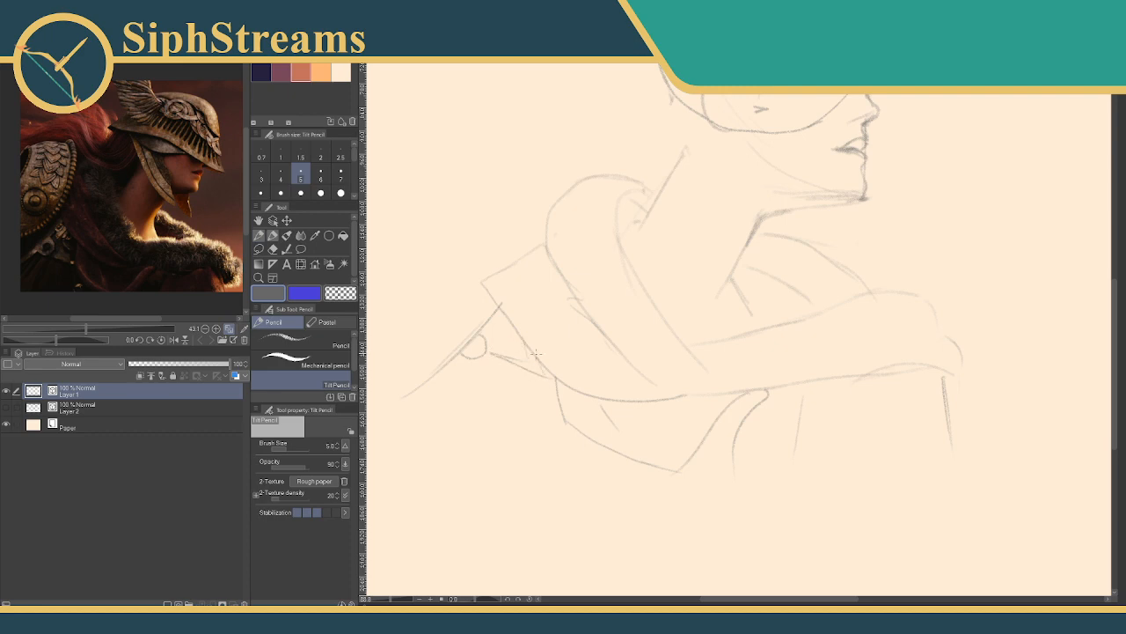
pyautogui.press('e')
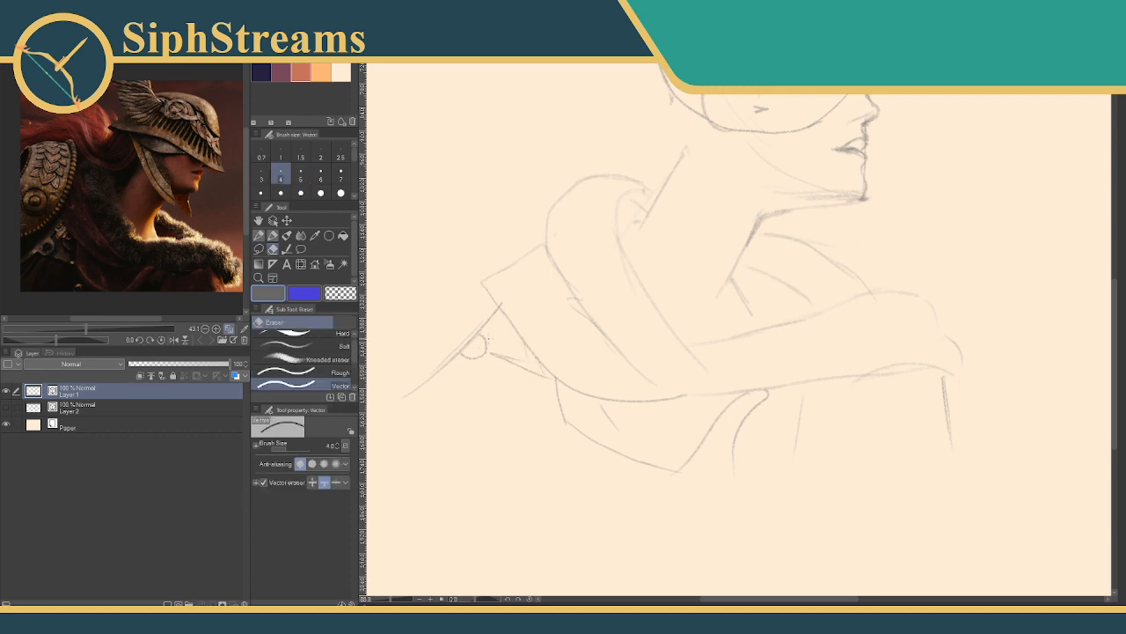
pyautogui.click(502, 354)
pyautogui.click(527, 368)
pyautogui.press('p')
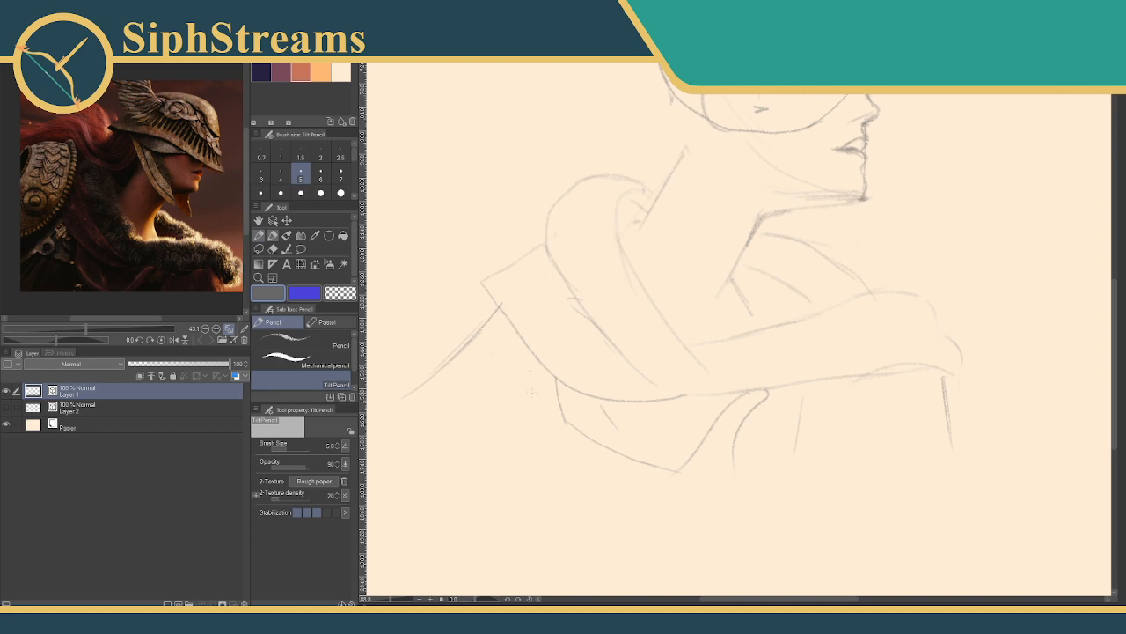
# - Redraw the strap between the shoulder line and the cape, with a round fastener and a dark tip at its end
pyautogui.moveTo(553, 417)
pyautogui.mouseDown()
pyautogui.moveTo(464, 369)
pyautogui.moveTo(484, 353)
pyautogui.moveTo(482, 336)
pyautogui.mouseUp()
pyautogui.moveTo(450, 369)
pyautogui.mouseDown()
pyautogui.moveTo(540, 380)
pyautogui.moveTo(526, 336)
pyautogui.moveTo(502, 328)
pyautogui.moveTo(539, 360)
pyautogui.moveTo(498, 317)
pyautogui.mouseUp()
pyautogui.moveTo(539, 380); pyautogui.dragTo(542, 380)
pyautogui.press('e')
pyautogui.press('p')
pyautogui.moveTo(553, 419)
pyautogui.mouseDown()
pyautogui.moveTo(484, 391)
pyautogui.moveTo(500, 379)
pyautogui.moveTo(549, 393)
pyautogui.mouseUp()
# - Sketch the shoulder plate's curved front edge and its sloping top edge with a folded back corner
pyautogui.moveTo(449, 288)
pyautogui.mouseDown()
pyautogui.moveTo(509, 268)
pyautogui.moveTo(485, 306)
pyautogui.mouseUp()
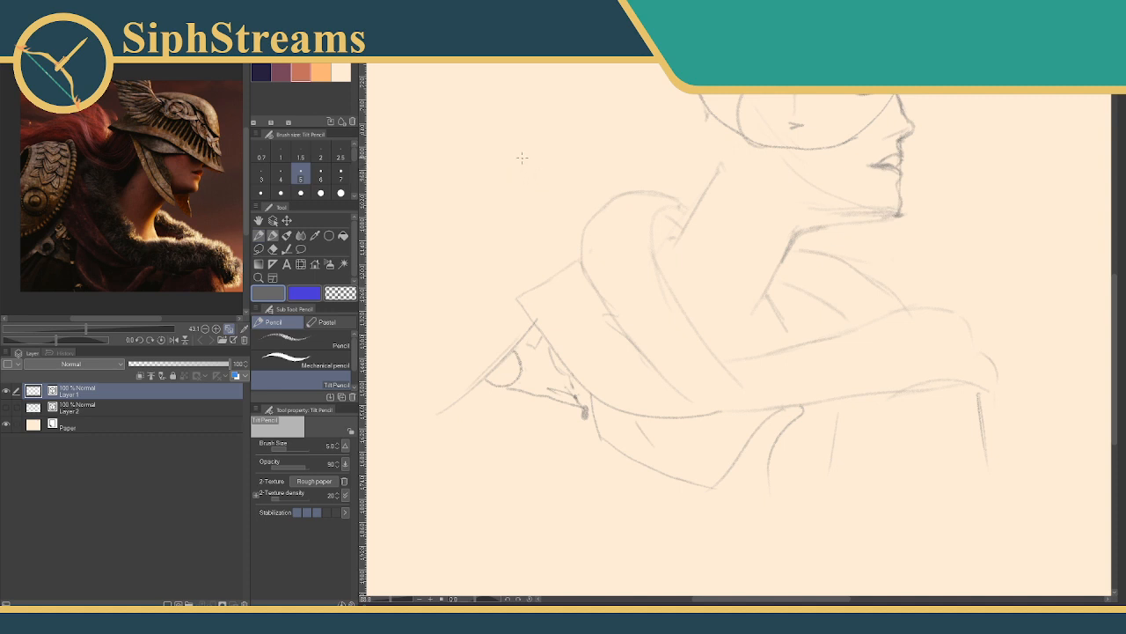
pyautogui.moveTo(521, 153); pyautogui.dragTo(532, 212)
pyautogui.press('e')
pyautogui.press('p')
pyautogui.moveTo(513, 340)
pyautogui.mouseDown()
pyautogui.moveTo(546, 256)
pyautogui.moveTo(541, 197)
pyautogui.mouseUp()
pyautogui.moveTo(23, 151); pyautogui.dragTo(25, 148)
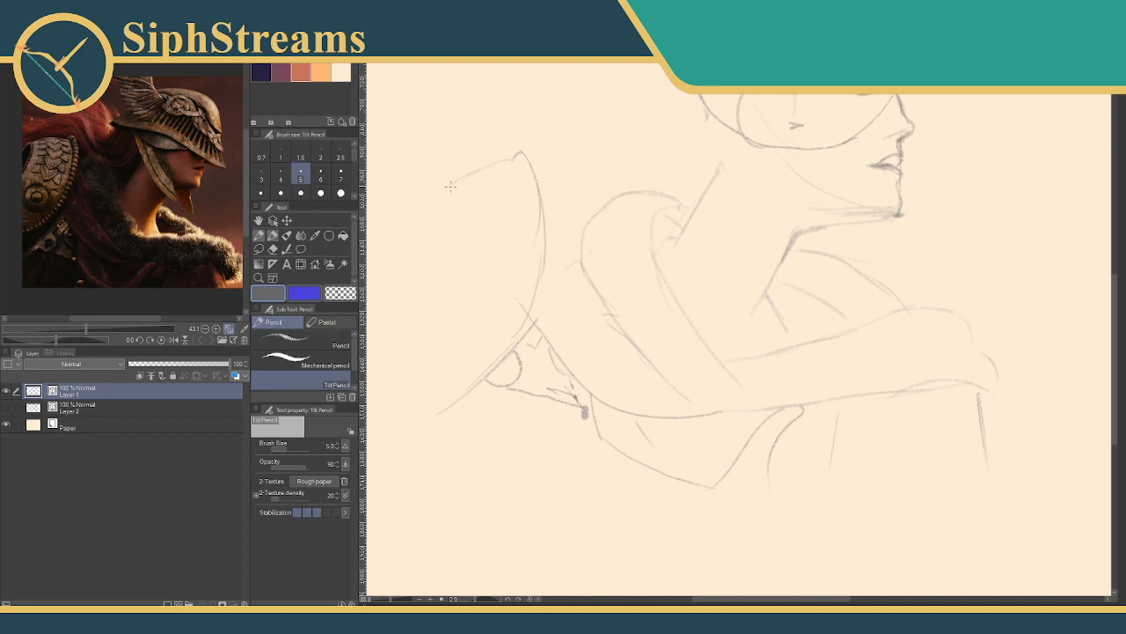
pyautogui.moveTo(445, 186); pyautogui.dragTo(438, 220)
pyautogui.moveTo(446, 184)
pyautogui.mouseDown()
pyautogui.moveTo(432, 198)
pyautogui.moveTo(449, 195)
pyautogui.mouseUp()
# - Add a ringed round boss and overlapping scales to the shoulder plate, and draw the plate's long back edge
pyautogui.moveTo(442, 303)
pyautogui.mouseDown()
pyautogui.moveTo(491, 304)
pyautogui.moveTo(454, 282)
pyautogui.moveTo(469, 311)
pyautogui.mouseUp()
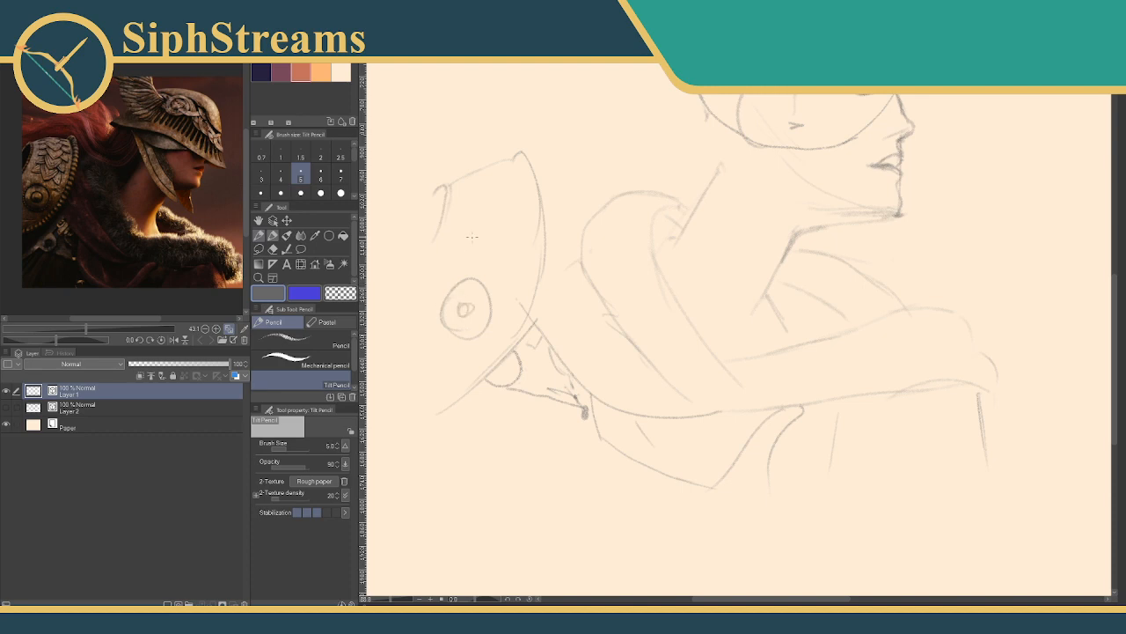
pyautogui.moveTo(479, 238); pyautogui.dragTo(492, 259)
pyautogui.moveTo(476, 211)
pyautogui.mouseDown()
pyautogui.moveTo(493, 215)
pyautogui.moveTo(488, 176)
pyautogui.mouseUp()
pyautogui.moveTo(507, 220); pyautogui.dragTo(509, 240)
pyautogui.moveTo(440, 185); pyautogui.dragTo(433, 328)
# - Add an inner ring to the strap's fastener, an arm line below it and a small circle under the cloth flap
pyautogui.moveTo(507, 364); pyautogui.dragTo(509, 370)
pyautogui.moveTo(644, 466); pyautogui.dragTo(644, 481)
pyautogui.moveTo(666, 399); pyautogui.dragTo(658, 464)
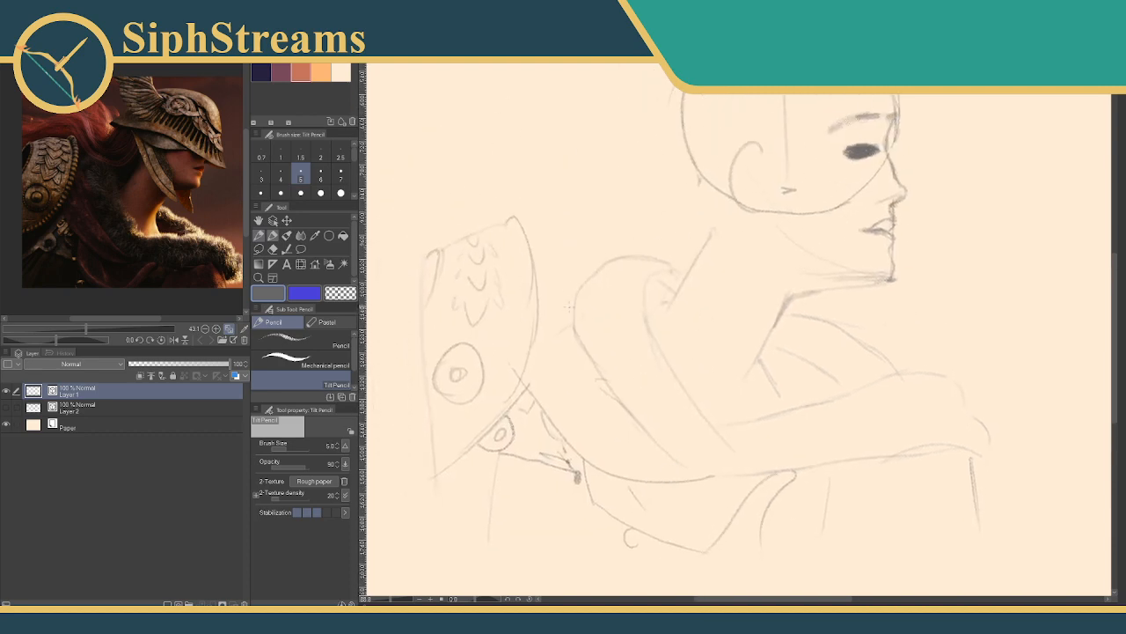
# - Widen the shoulder plate with a new front edge closer to the collar, joining it to the collar and extending its top edge
pyautogui.hotkey('ctrl', 'z')
pyautogui.moveTo(576, 322); pyautogui.dragTo(555, 303)
pyautogui.moveTo(571, 320)
pyautogui.mouseDown()
pyautogui.moveTo(549, 297)
pyautogui.moveTo(568, 282)
pyautogui.moveTo(620, 256)
pyautogui.mouseUp()
pyautogui.moveTo(517, 405)
pyautogui.mouseDown()
pyautogui.moveTo(560, 309)
pyautogui.moveTo(551, 259)
pyautogui.mouseUp()
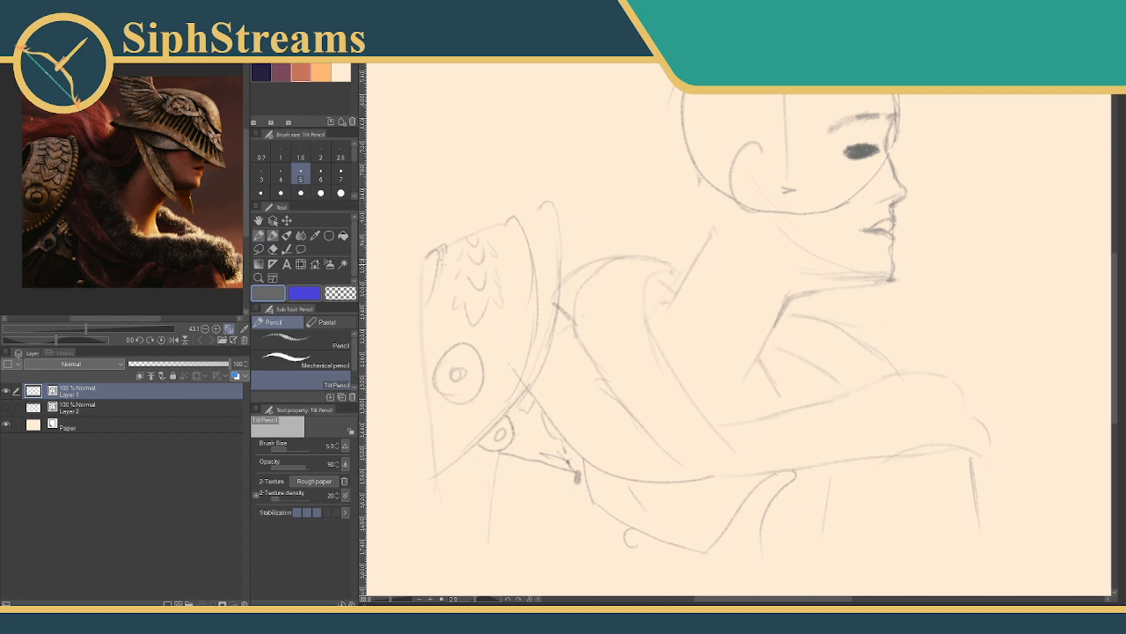
pyautogui.moveTo(442, 256); pyautogui.dragTo(435, 282)
pyautogui.moveTo(450, 245); pyautogui.dragTo(529, 210)
# - Erase the shoulder plate's scales, round boss and old front edge with the Vector eraser, and switch back to a drawing tool
pyautogui.press('e')
pyautogui.moveTo(476, 255)
pyautogui.mouseDown()
pyautogui.moveTo(529, 223)
pyautogui.moveTo(532, 339)
pyautogui.mouseUp()
pyautogui.moveTo(462, 310)
pyautogui.mouseDown()
pyautogui.moveTo(483, 283)
pyautogui.moveTo(501, 301)
pyautogui.moveTo(460, 276)
pyautogui.moveTo(461, 353)
pyautogui.moveTo(438, 387)
pyautogui.moveTo(445, 379)
pyautogui.mouseUp()
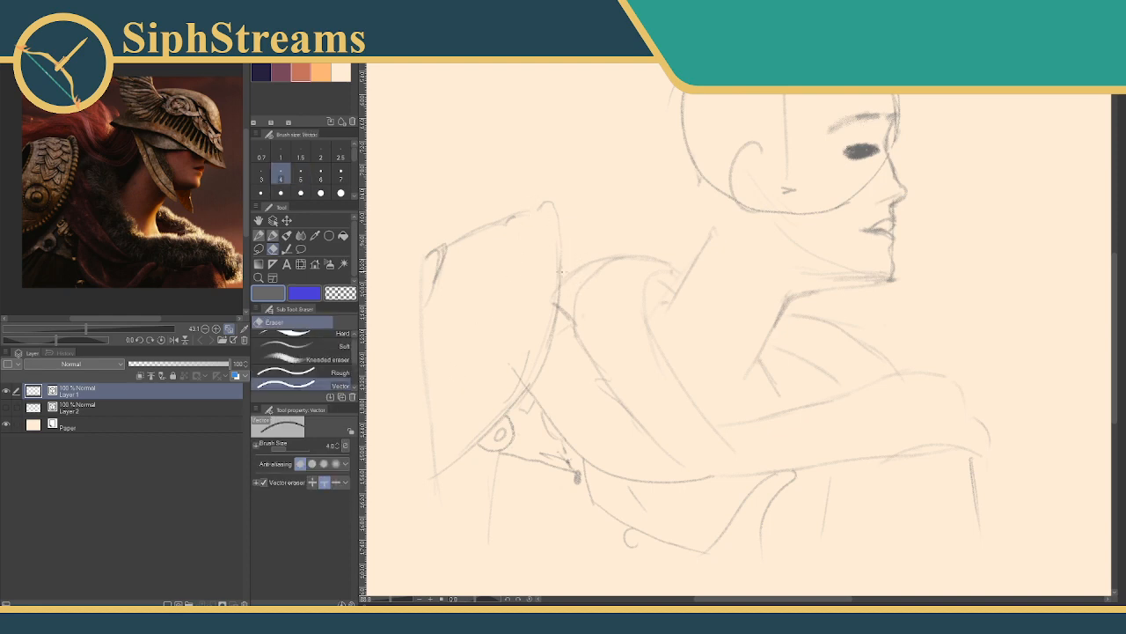
pyautogui.moveTo(561, 278); pyautogui.dragTo(597, 266)
pyautogui.moveTo(616, 207)
pyautogui.mouseDown()
pyautogui.moveTo(647, 186)
pyautogui.moveTo(620, 328)
pyautogui.moveTo(591, 271)
pyautogui.mouseUp()
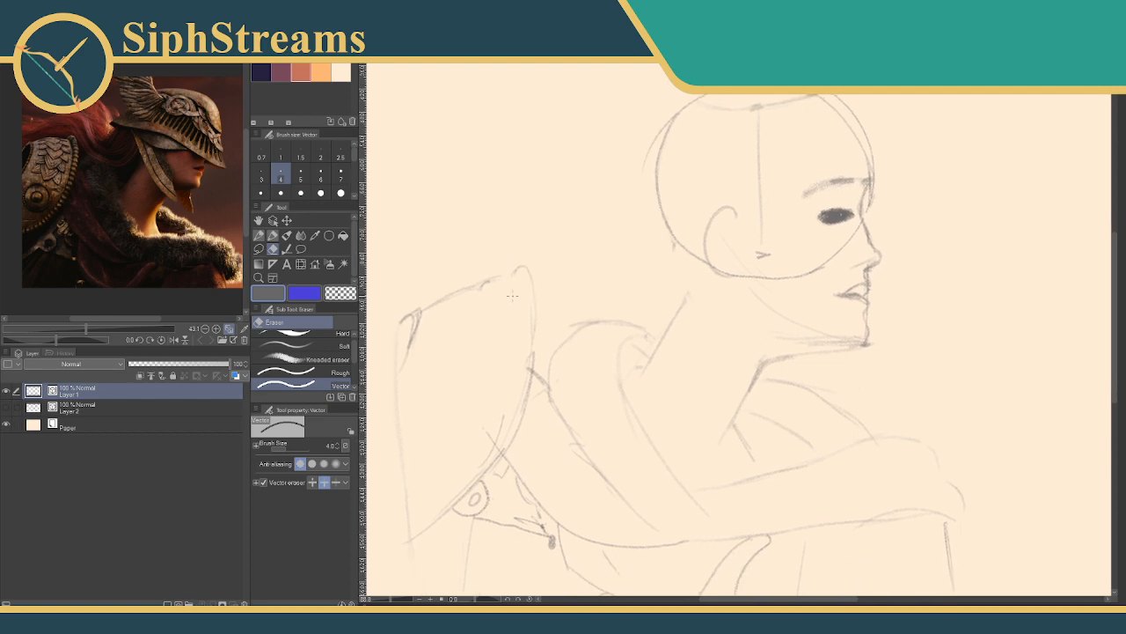
pyautogui.press('p')
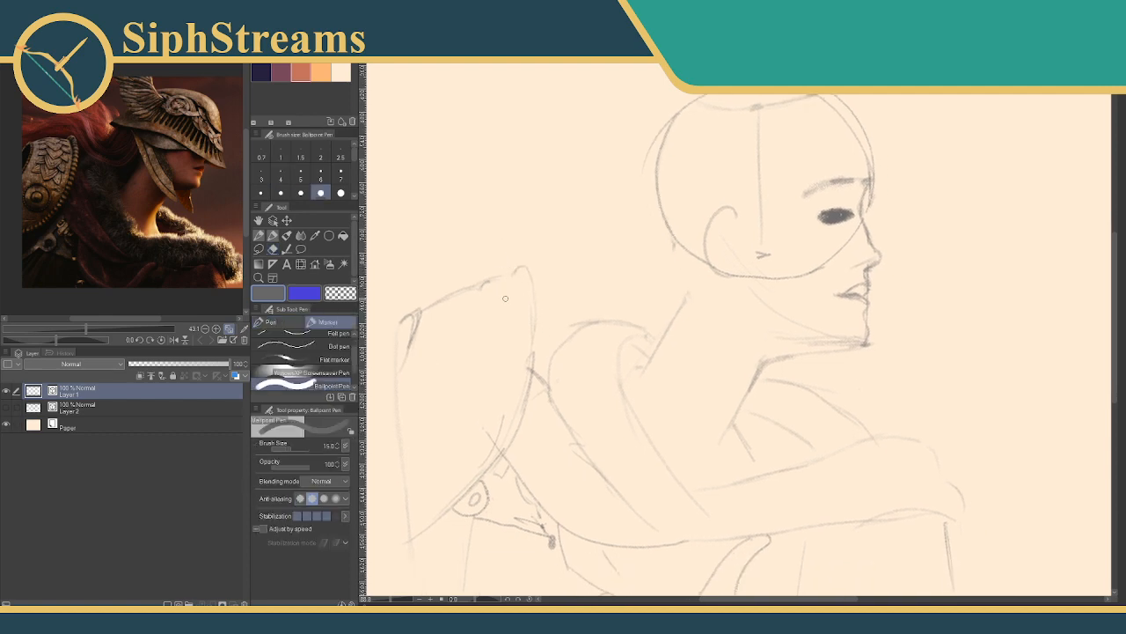
# - Draw inner rim lines along the shoulder plate's front and back edges with the Tilt Pencil, and add the fur collar's sloping back contour
pyautogui.press('p')
pyautogui.moveTo(513, 280); pyautogui.dragTo(522, 333)
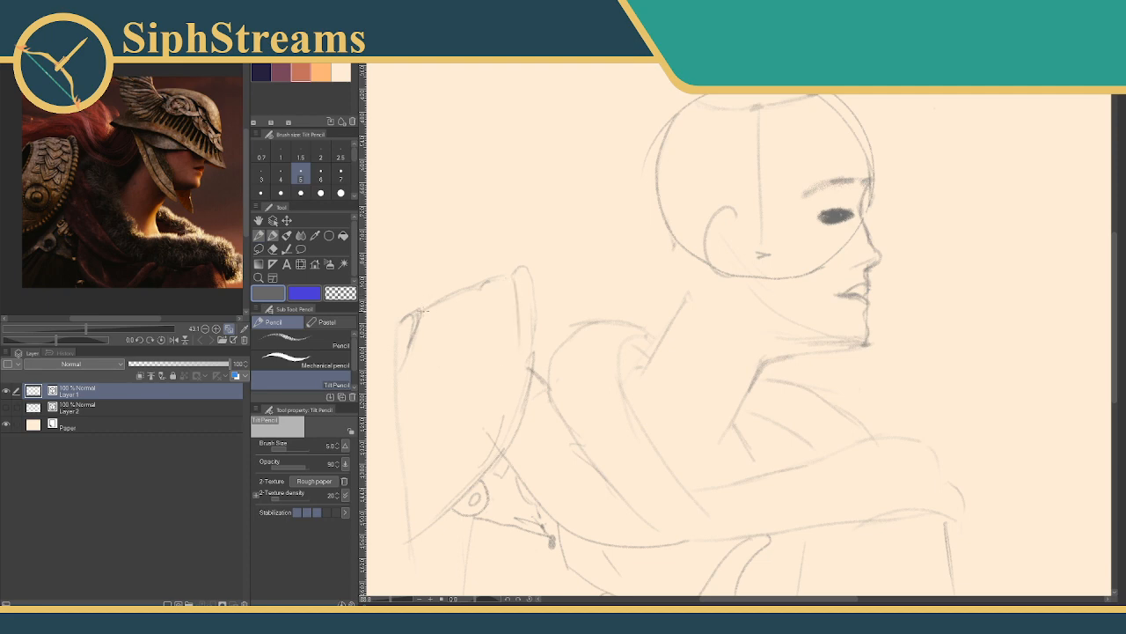
pyautogui.moveTo(431, 314); pyautogui.dragTo(415, 377)
pyautogui.moveTo(580, 322); pyautogui.dragTo(540, 363)
# - Try dense pencil hatching for fur on the back of the collar and short strokes around the neck, and undo them
pyautogui.press('e')
pyautogui.press('p')
pyautogui.moveTo(535, 324)
pyautogui.mouseDown()
pyautogui.moveTo(548, 312)
pyautogui.moveTo(567, 324)
pyautogui.moveTo(562, 306)
pyautogui.mouseUp()
pyautogui.moveTo(533, 352)
pyautogui.mouseDown()
pyautogui.moveTo(568, 322)
pyautogui.moveTo(569, 335)
pyautogui.mouseUp()
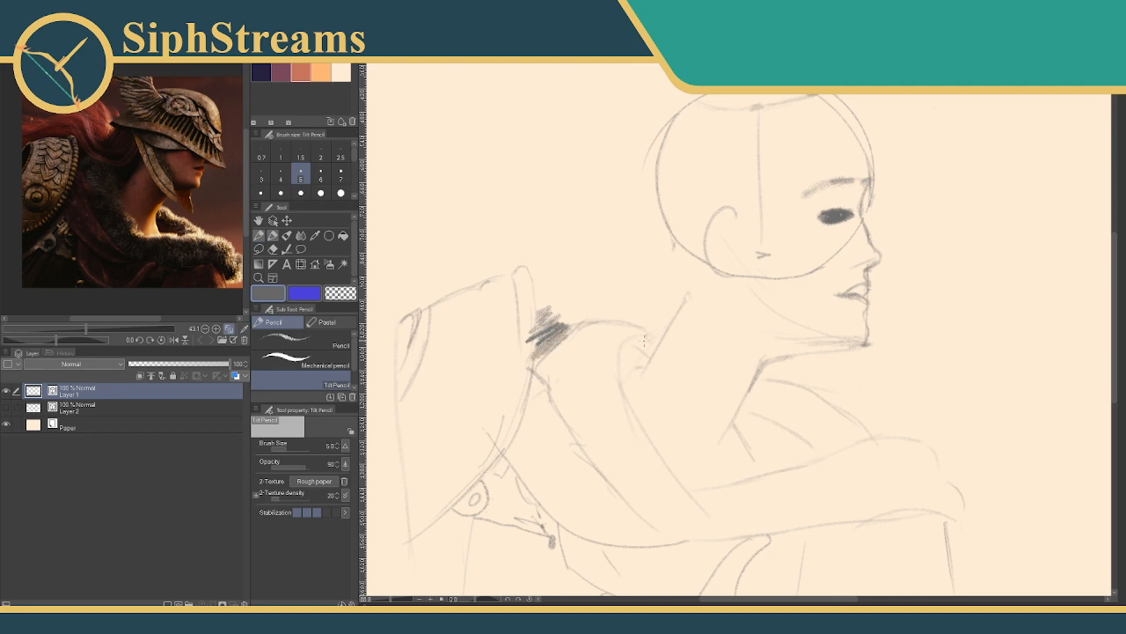
pyautogui.moveTo(646, 336)
pyautogui.mouseDown()
pyautogui.moveTo(631, 348)
pyautogui.moveTo(653, 350)
pyautogui.moveTo(648, 357)
pyautogui.mouseUp()
pyautogui.moveTo(746, 393); pyautogui.dragTo(780, 416)
pyautogui.hotkey('ctrl', 'z')
pyautogui.hotkey('ctrl', 'z')
pyautogui.hotkey('ctrl', 'z')
pyautogui.hotkey('ctrl', 'z')
pyautogui.hotkey('ctrl', 'z')
pyautogui.hotkey('ctrl', 'z')
pyautogui.hotkey('ctrl', 'z')
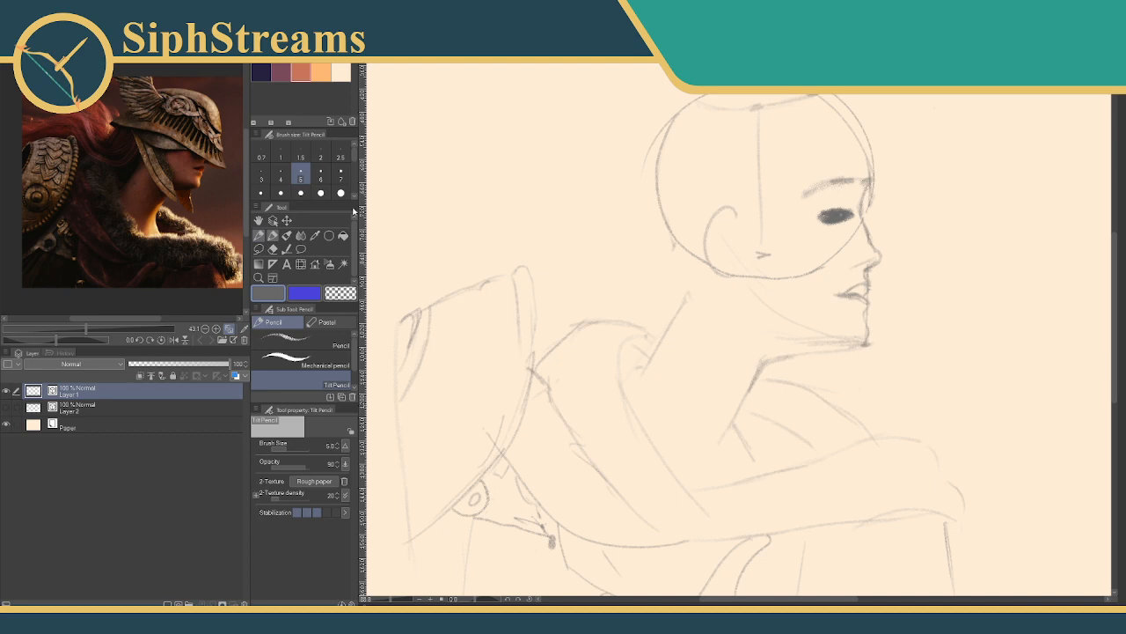
# - Erase the shoulder plate's pointed upper back corner with the Vector eraser and redraw the rim line beneath its top edge
pyautogui.press('e')
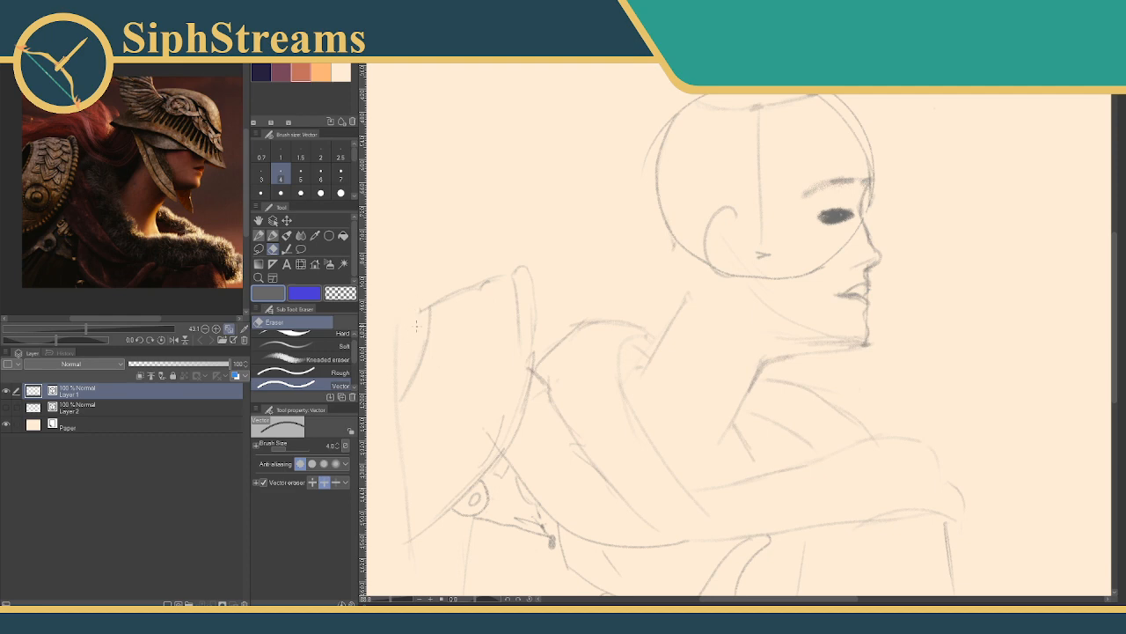
pyautogui.press('p')
pyautogui.moveTo(435, 301); pyautogui.dragTo(433, 328)
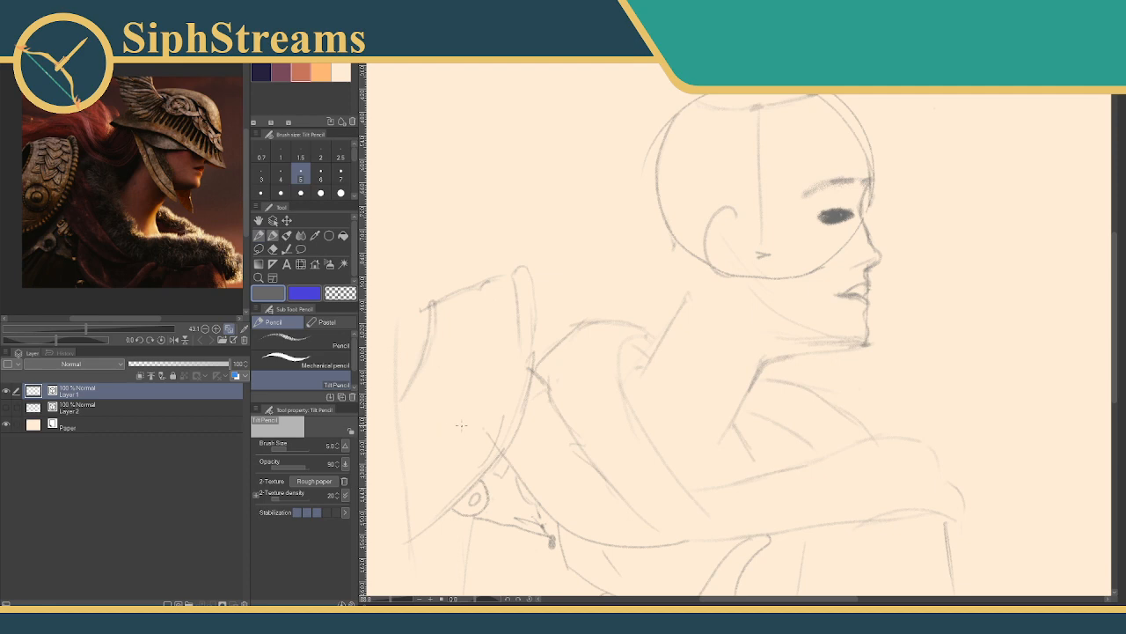
# - Draw a round boss with a small centre circle on the shoulder plate, a column of scale marks above it and a curved back rim
pyautogui.moveTo(446, 411); pyautogui.dragTo(437, 434)
pyautogui.moveTo(460, 413)
pyautogui.mouseDown()
pyautogui.moveTo(454, 424)
pyautogui.moveTo(462, 415)
pyautogui.mouseUp()
pyautogui.moveTo(461, 354)
pyautogui.mouseDown()
pyautogui.moveTo(470, 377)
pyautogui.moveTo(480, 287)
pyautogui.moveTo(485, 331)
pyautogui.mouseUp()
pyautogui.moveTo(411, 343)
pyautogui.mouseDown()
pyautogui.moveTo(421, 310)
pyautogui.moveTo(411, 340)
pyautogui.moveTo(408, 330)
pyautogui.mouseUp()
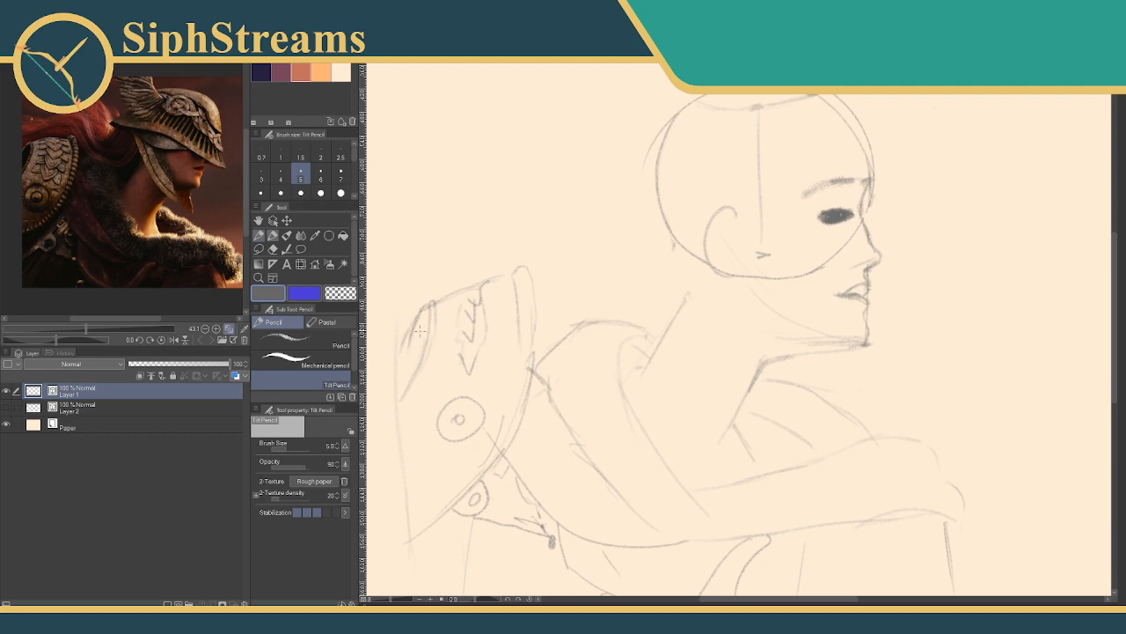
# - Shade the narrow panel along the outer edge of the shoulder armor with dense pencil strokes
pyautogui.moveTo(419, 330)
pyautogui.mouseDown()
pyautogui.moveTo(404, 383)
pyautogui.moveTo(414, 340)
pyautogui.mouseUp()
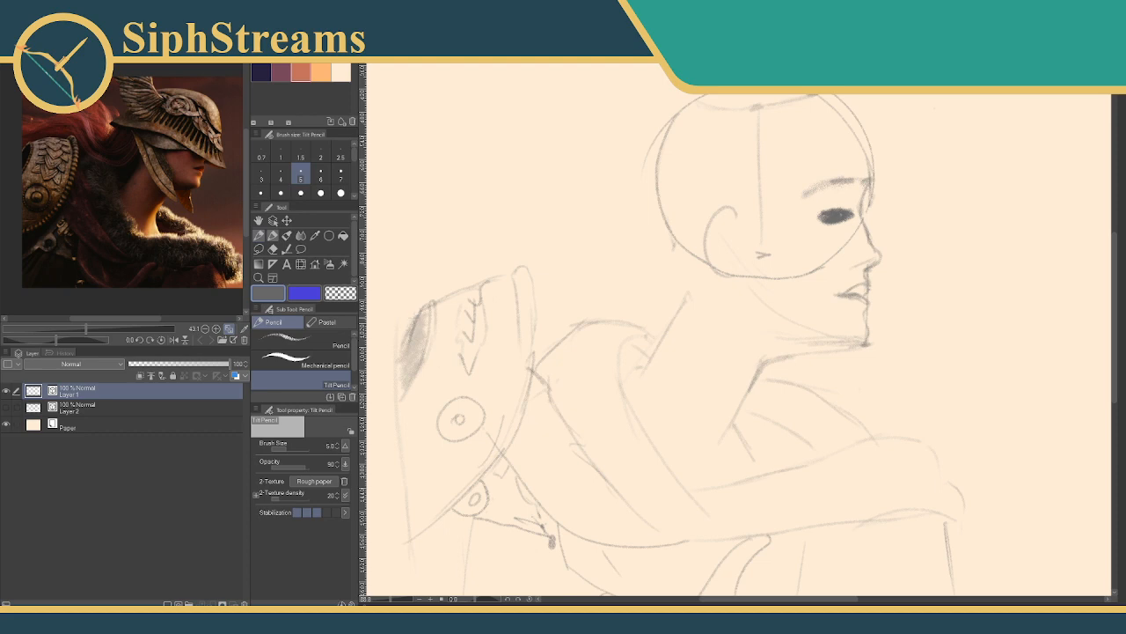
pyautogui.moveTo(419, 331)
pyautogui.mouseDown()
pyautogui.moveTo(413, 343)
pyautogui.moveTo(421, 316)
pyautogui.moveTo(405, 377)
pyautogui.mouseUp()
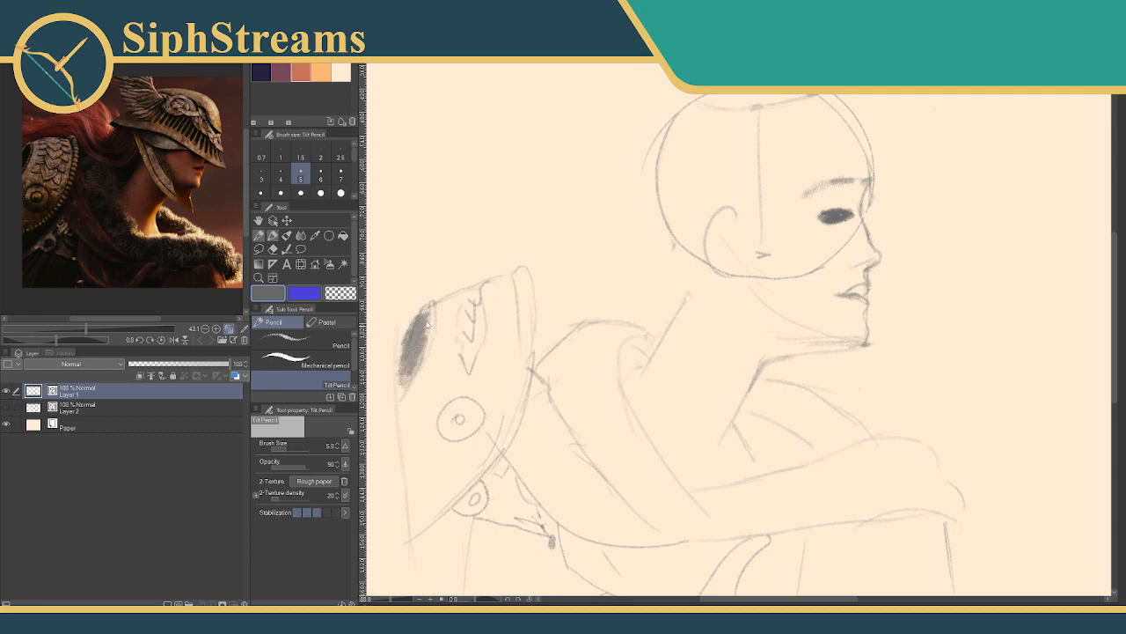
pyautogui.moveTo(420, 308)
pyautogui.mouseDown()
pyautogui.moveTo(401, 342)
pyautogui.moveTo(418, 307)
pyautogui.mouseUp()
# - Lasso the mouth and chin of the profile, rotate them about 7.5 degrees clockwise, shift them slightly inward, and clear the selection
pyautogui.moveTo(852, 288); pyautogui.dragTo(743, 309)
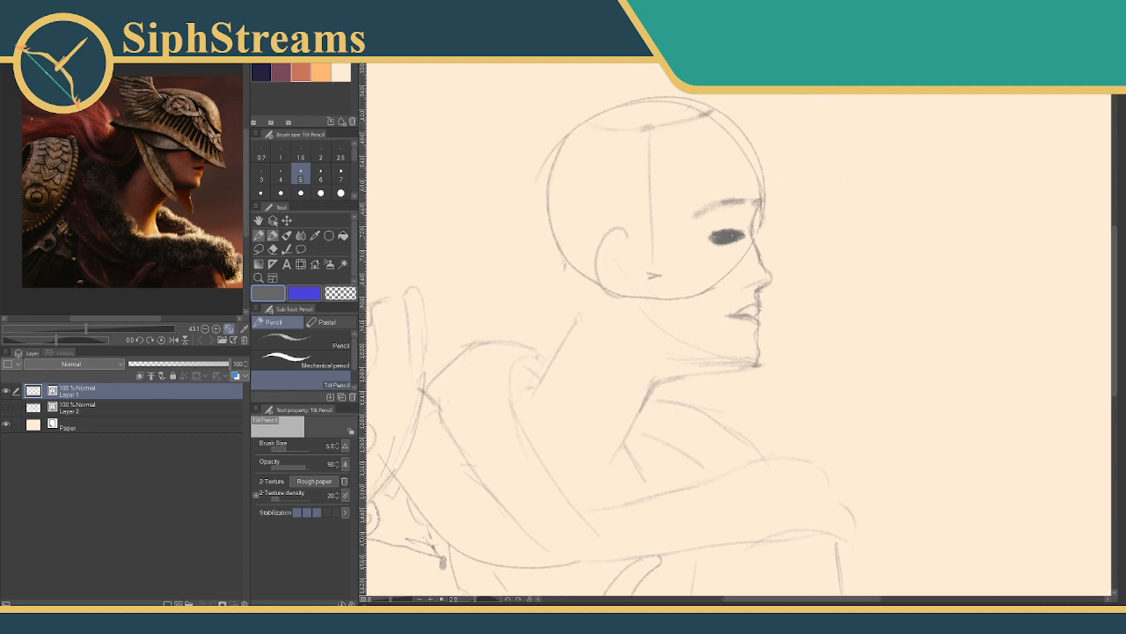
pyautogui.moveTo(393, 599); pyautogui.dragTo(397, 599)
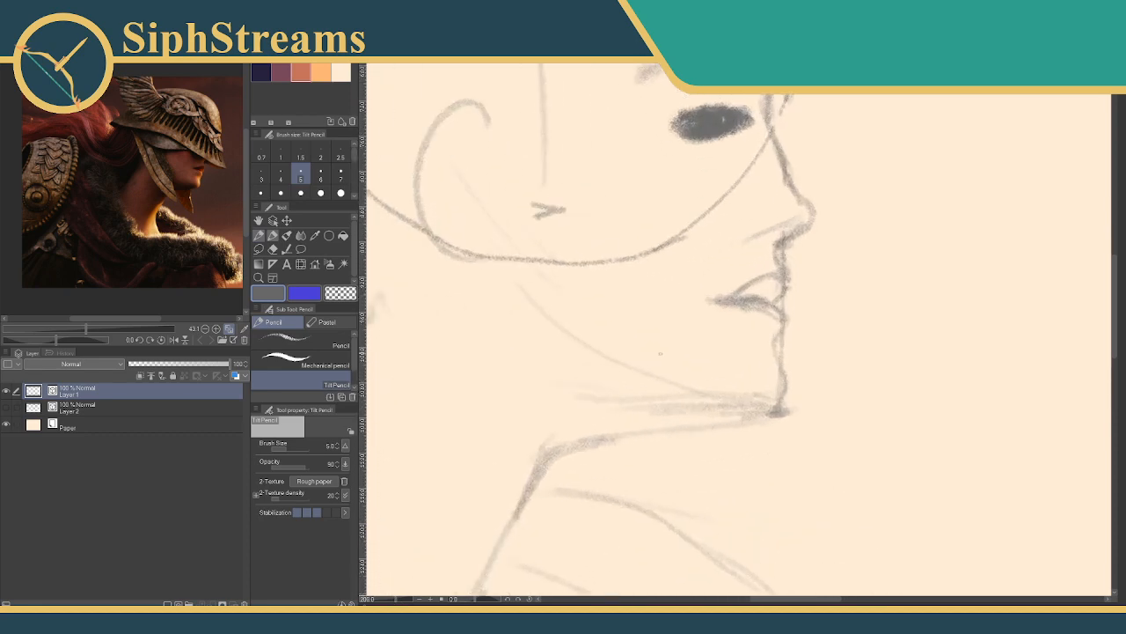
pyautogui.moveTo(661, 351); pyautogui.dragTo(505, 345)
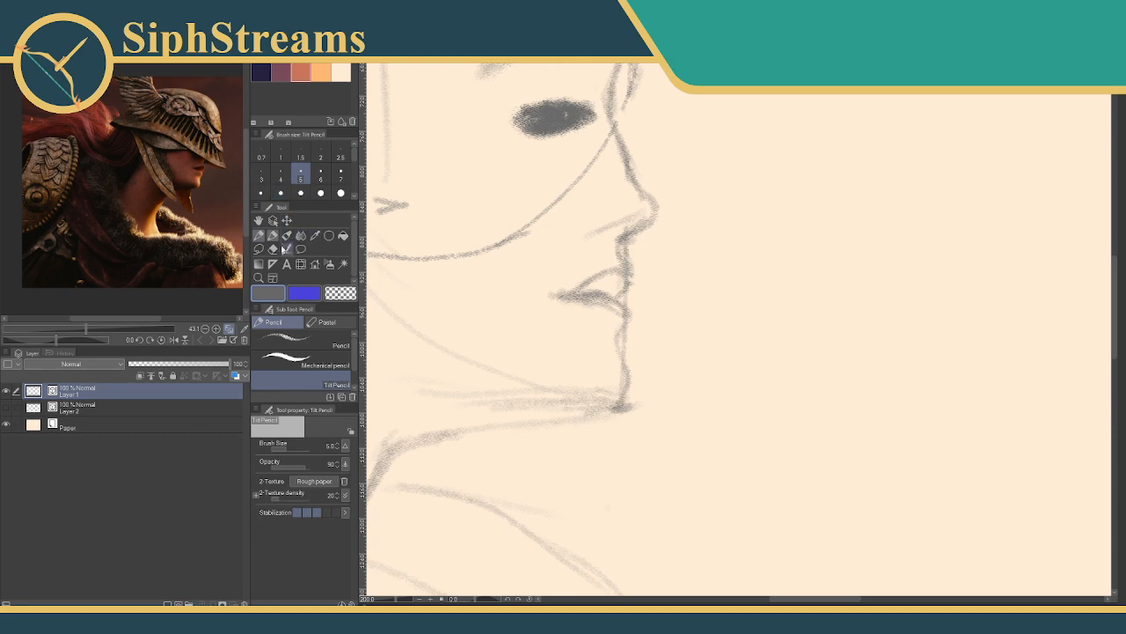
pyautogui.click(259, 249)
pyautogui.moveTo(632, 252)
pyautogui.mouseDown()
pyautogui.moveTo(583, 241)
pyautogui.moveTo(526, 295)
pyautogui.moveTo(595, 353)
pyautogui.moveTo(558, 412)
pyautogui.moveTo(700, 395)
pyautogui.moveTo(692, 278)
pyautogui.moveTo(621, 242)
pyautogui.mouseUp()
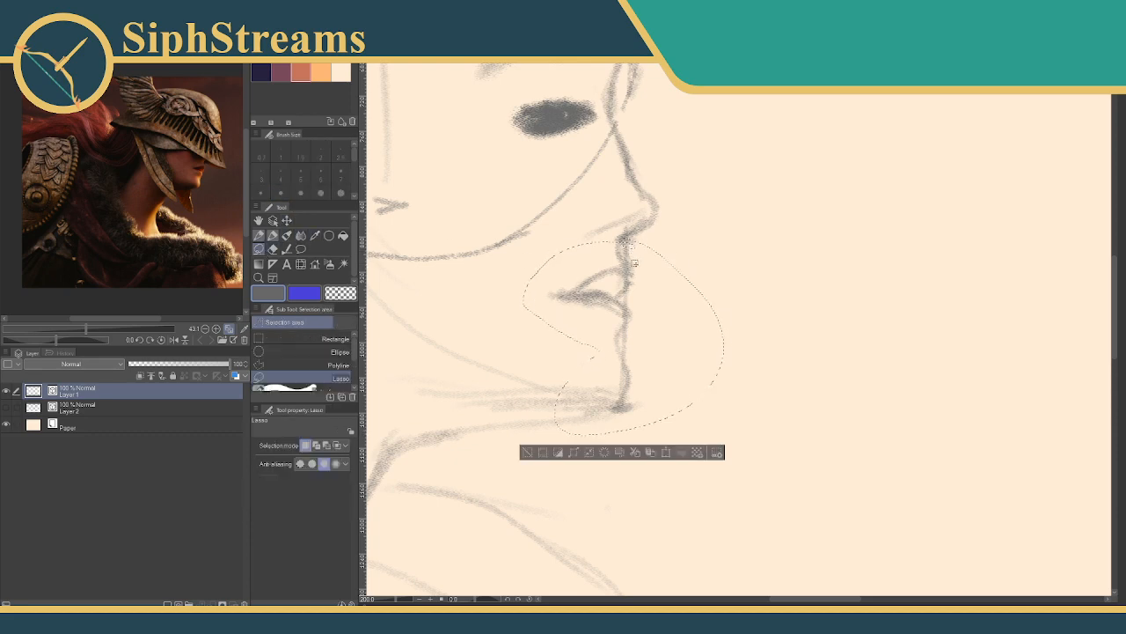
pyautogui.click(664, 455)
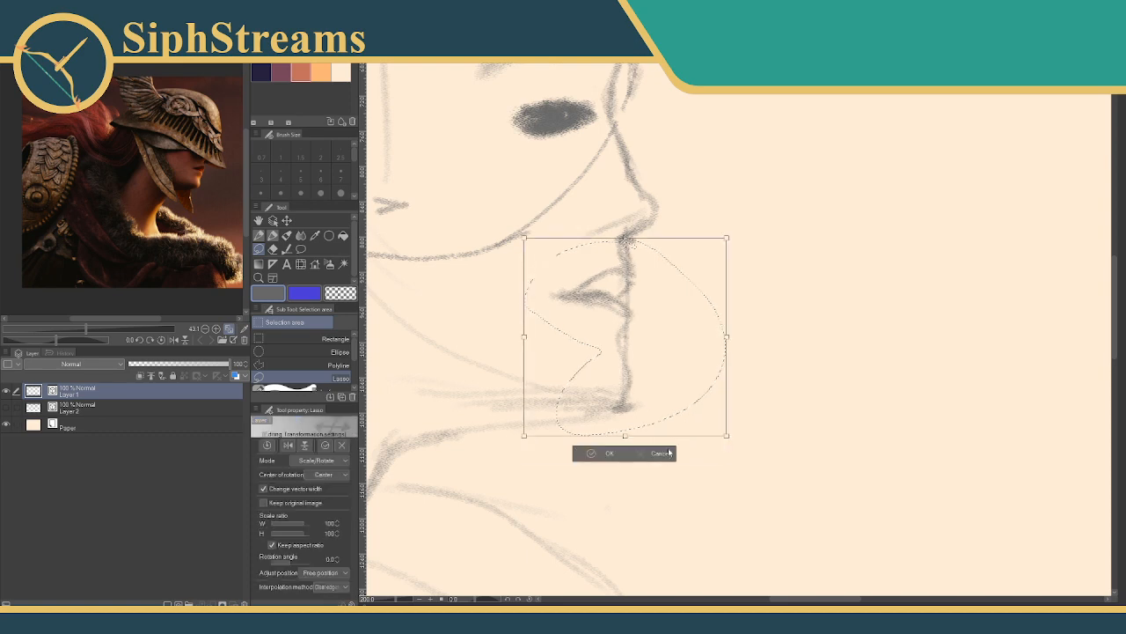
pyautogui.click(669, 454)
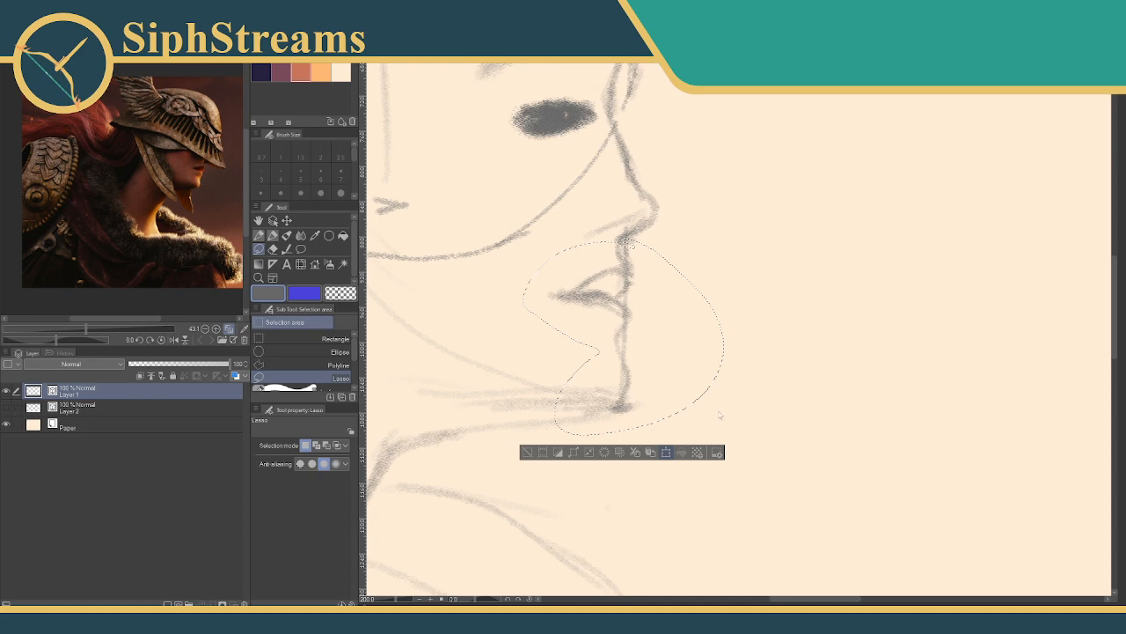
pyautogui.hotkey('ctrl', 't')
pyautogui.moveTo(735, 437); pyautogui.dragTo(720, 451)
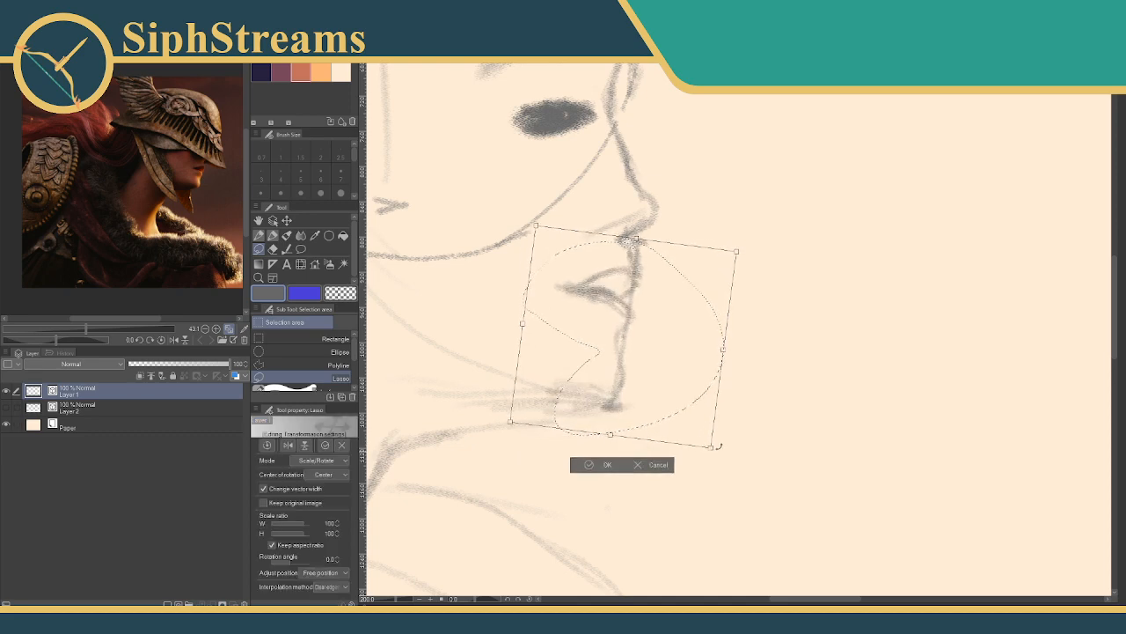
pyautogui.moveTo(625, 355)
pyautogui.mouseDown()
pyautogui.moveTo(603, 358)
pyautogui.moveTo(607, 325)
pyautogui.mouseUp()
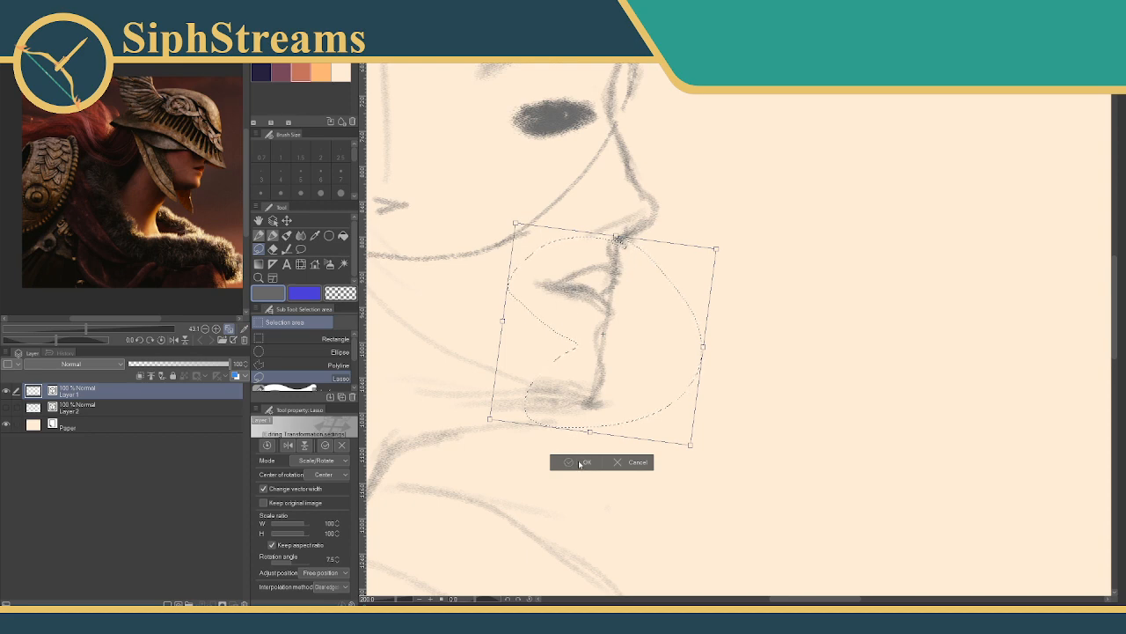
pyautogui.click(582, 461)
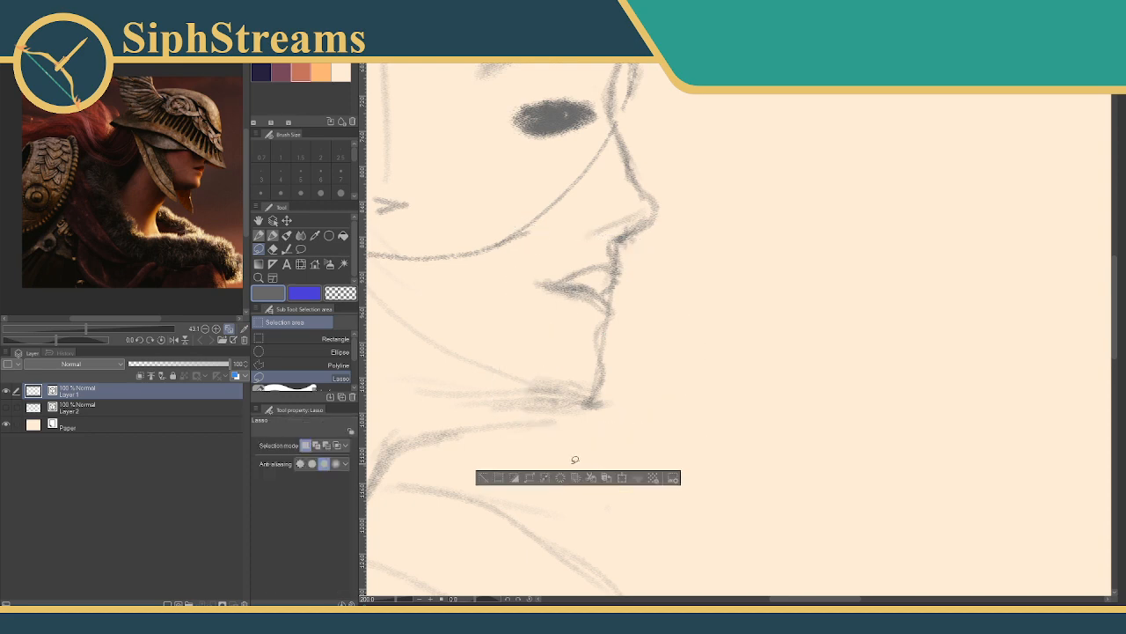
pyautogui.click(484, 478)
pyautogui.moveTo(541, 383); pyautogui.dragTo(594, 503)
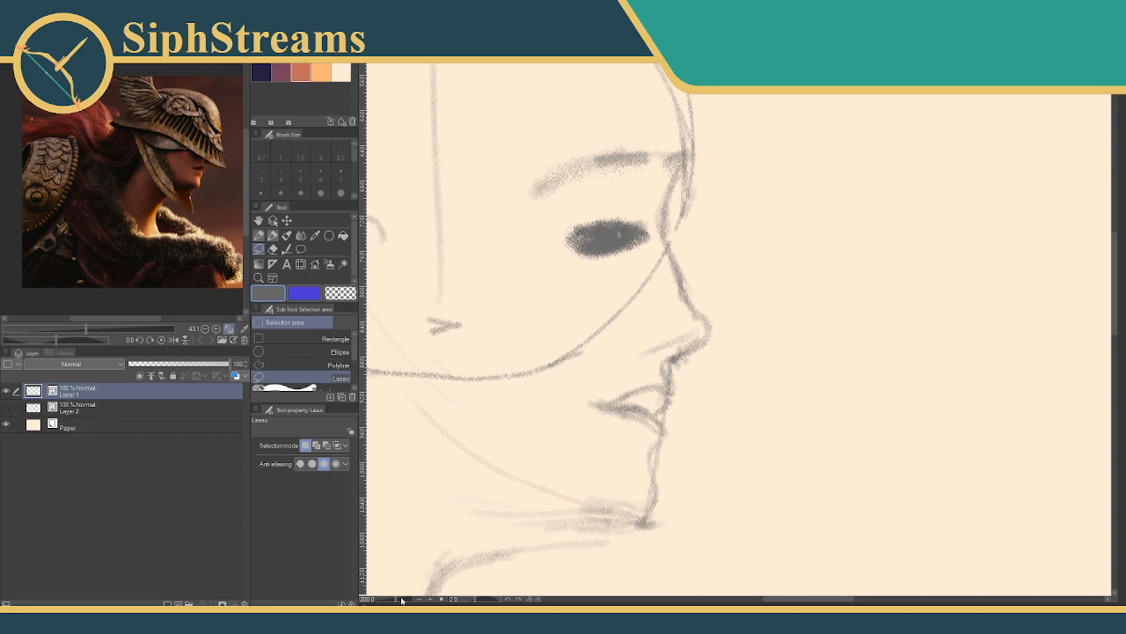
pyautogui.moveTo(401, 599); pyautogui.dragTo(393, 598)
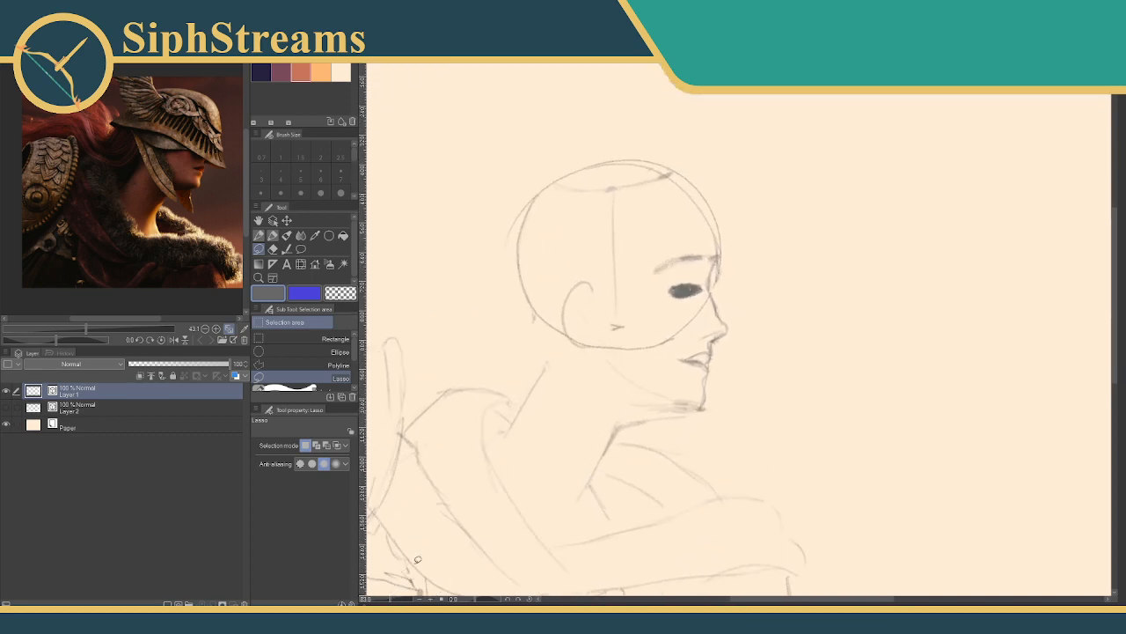
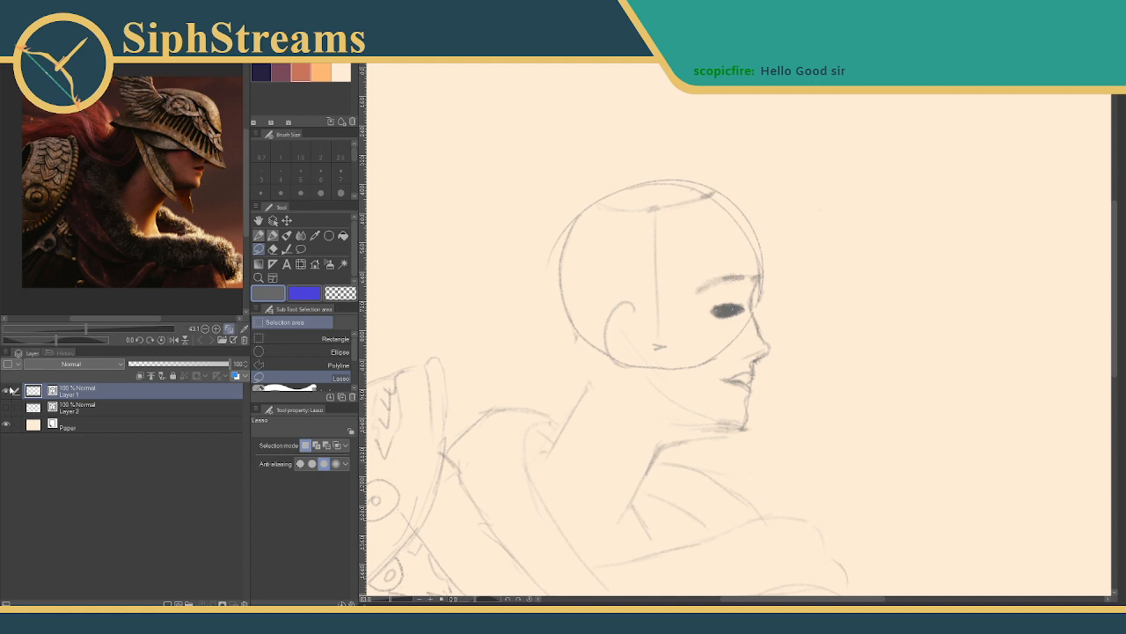
# - Identify the main sketch layer by toggling its visibility, and rename it as Rough 1
pyautogui.click(7, 391)
pyautogui.click(7, 391)
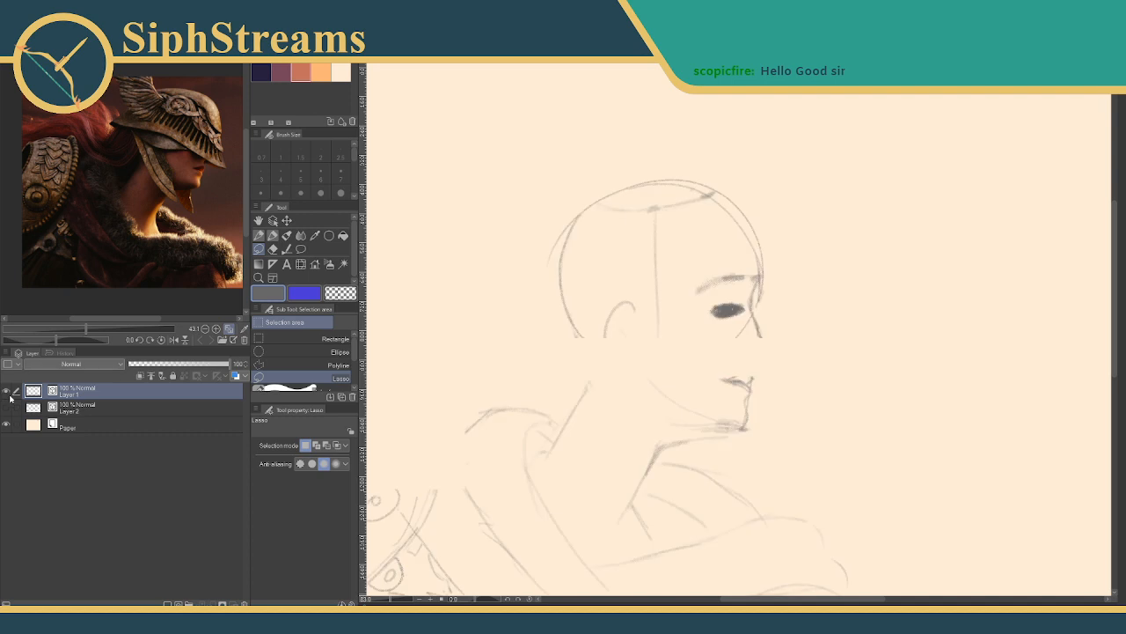
pyautogui.doubleClick(78, 394)
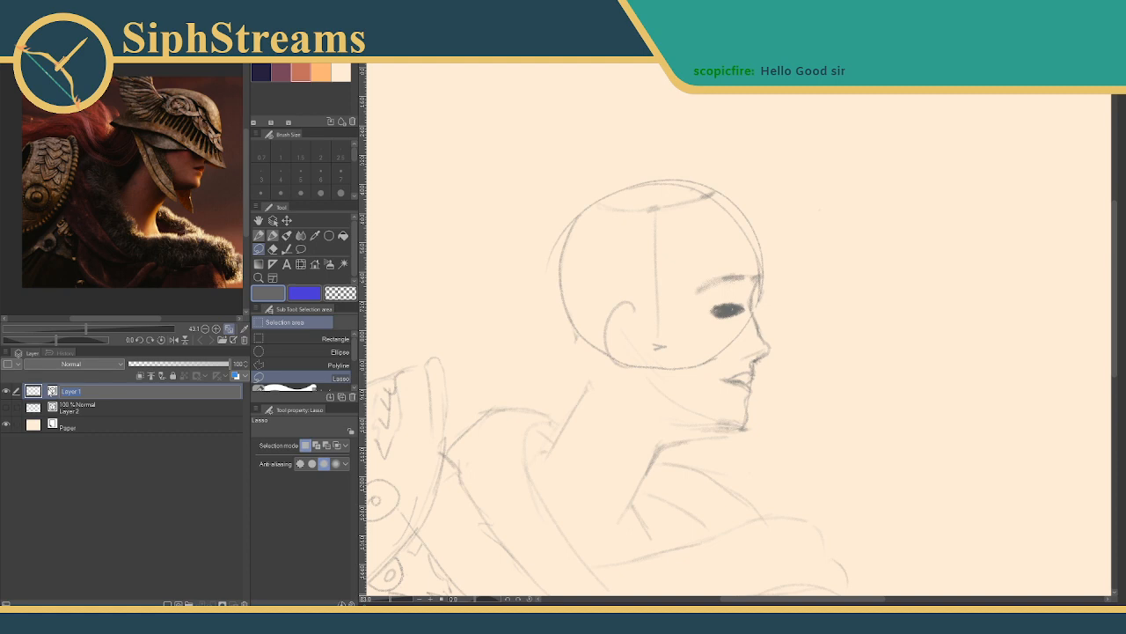
pyautogui.write('Rough 1')
pyautogui.press('Return')
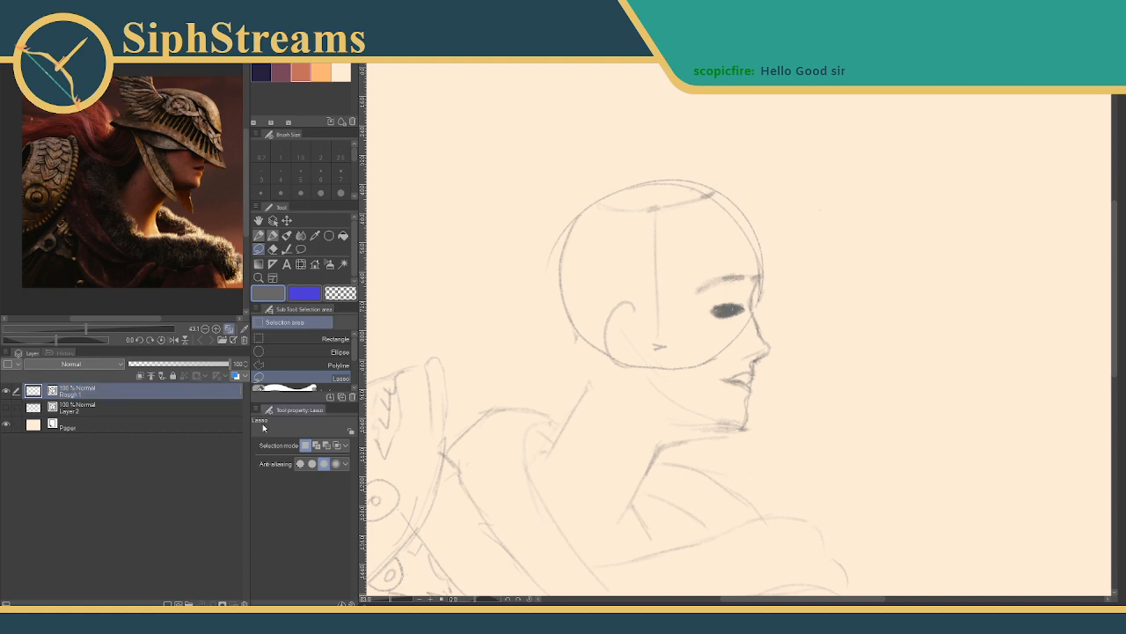
# - Rename the hidden Layer 2 as Warmup
pyautogui.click(72, 413)
pyautogui.doubleClick(73, 411)
pyautogui.write('Warmup')
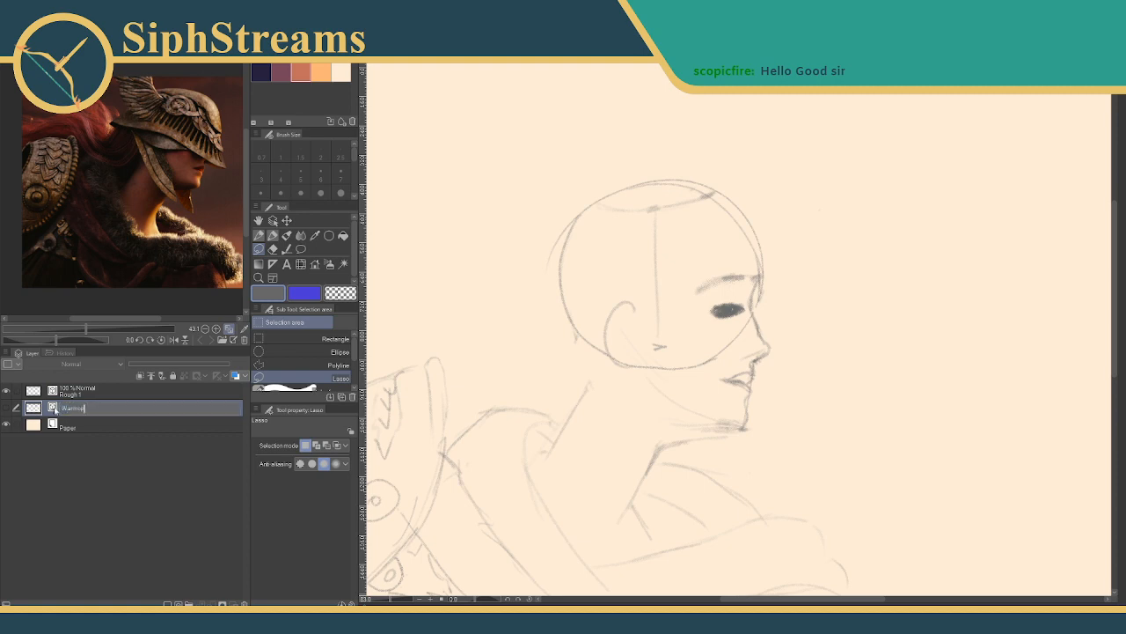
pyautogui.press('Return')
# - Add a new layer above Rough 1 and name it Rough - Hair/Helm
pyautogui.click(83, 390)
pyautogui.click(172, 602)
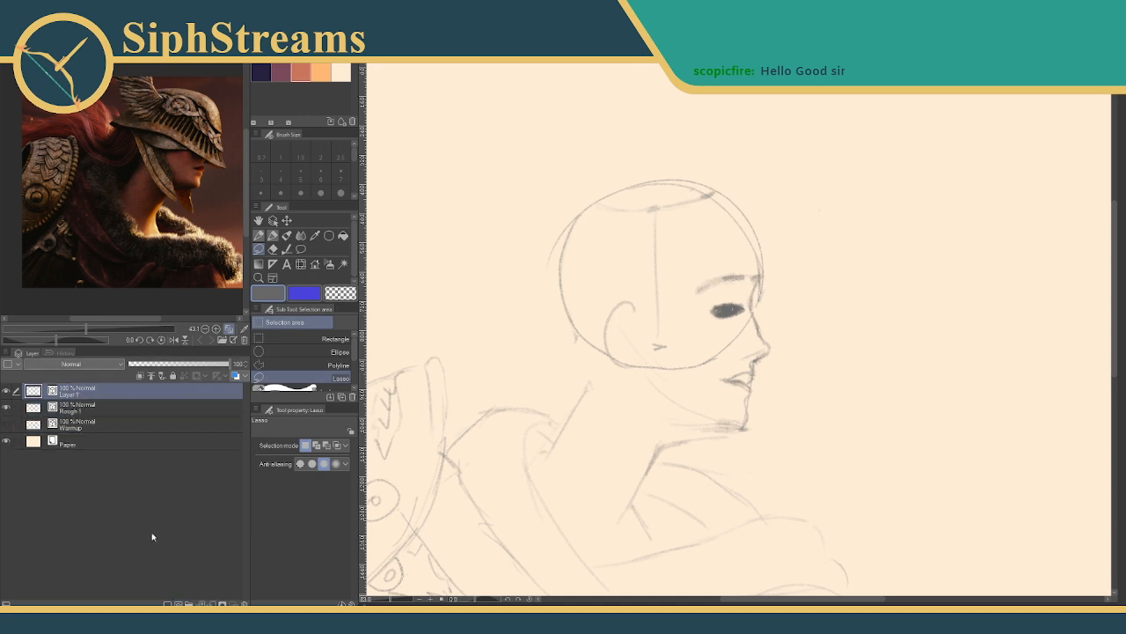
pyautogui.doubleClick(77, 392)
pyautogui.write('Rough - Ha')
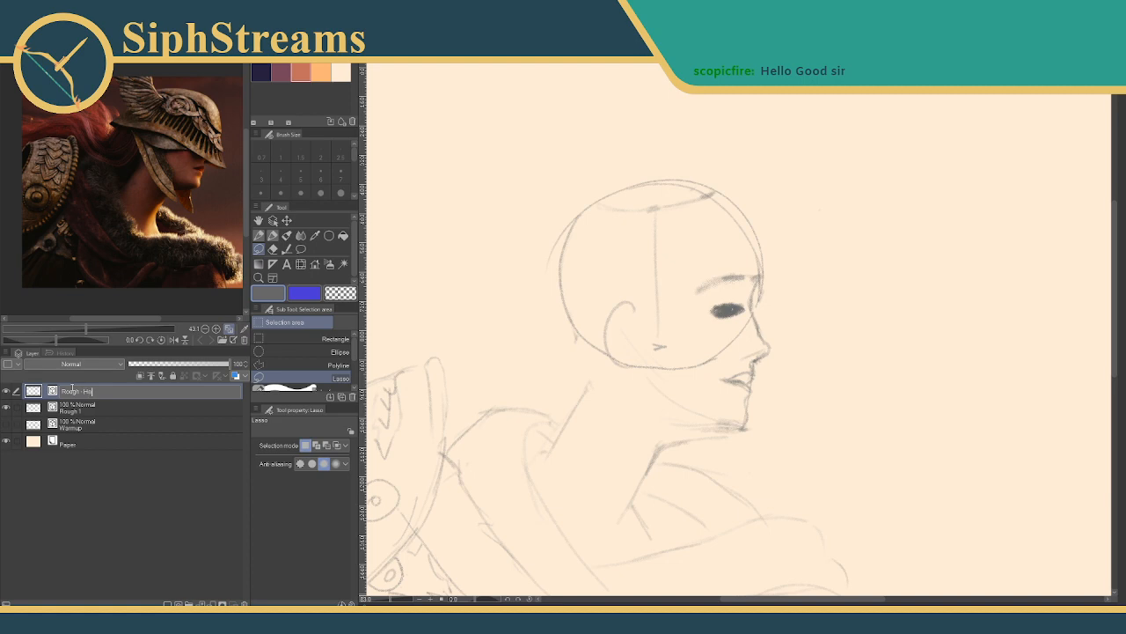
pyautogui.write('ir/Helm')
pyautogui.press('Return')
# - Rename the Rough 1 layer as Rough-Head/Armor and ready the pencil on the Rough - Hair/Helm layer
pyautogui.click(83, 407)
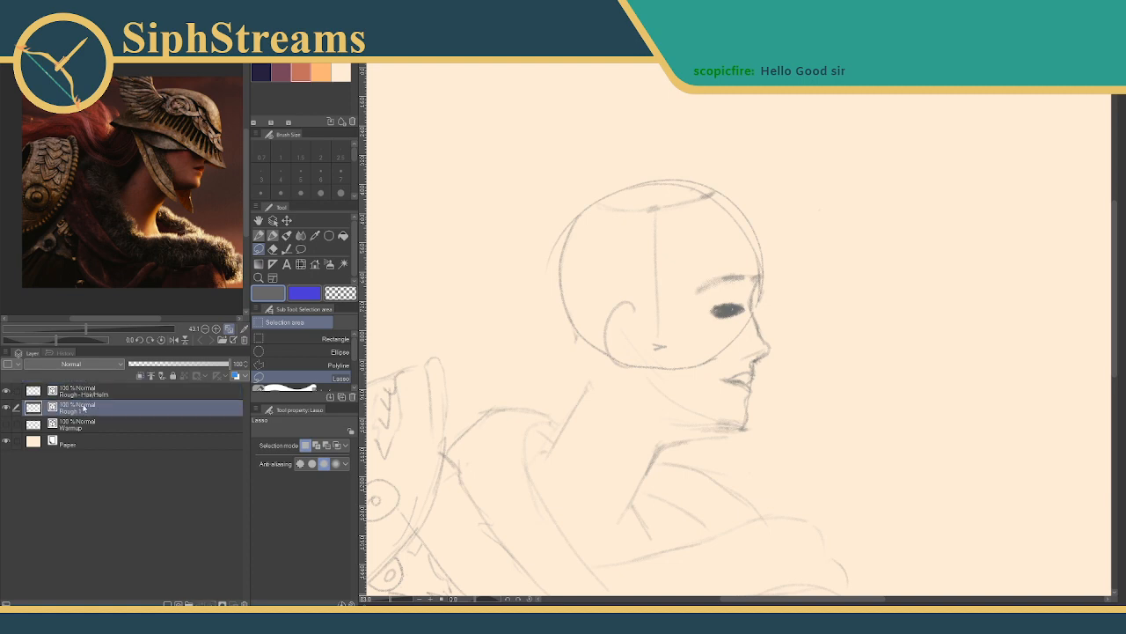
pyautogui.doubleClick(82, 407)
pyautogui.click(84, 408)
pyautogui.write('- H')
pyautogui.press('BackSpace')
pyautogui.press('BackSpace')
pyautogui.press('BackSpace')
pyautogui.press('BackSpace')
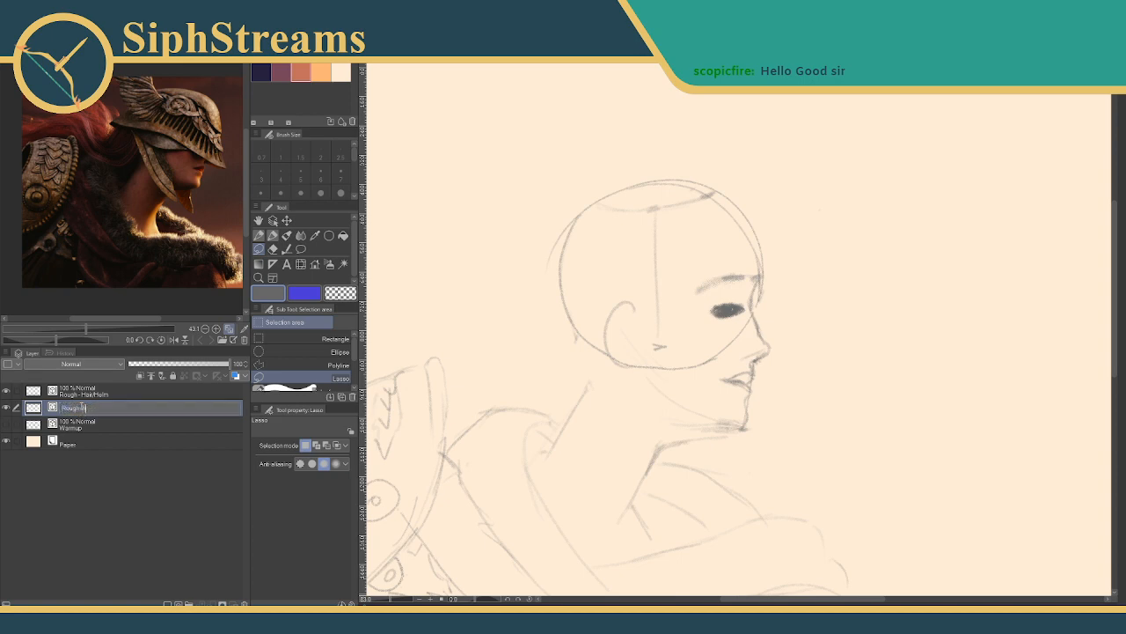
pyautogui.write('-Ha')
pyautogui.write('ad/Armor')
pyautogui.press('Return')
pyautogui.click(117, 392)
pyautogui.press('p')
pyautogui.moveTo(500, 150)
pyautogui.mouseDown()
pyautogui.moveTo(540, 158)
pyautogui.moveTo(535, 173)
pyautogui.moveTo(601, 138)
pyautogui.mouseUp()
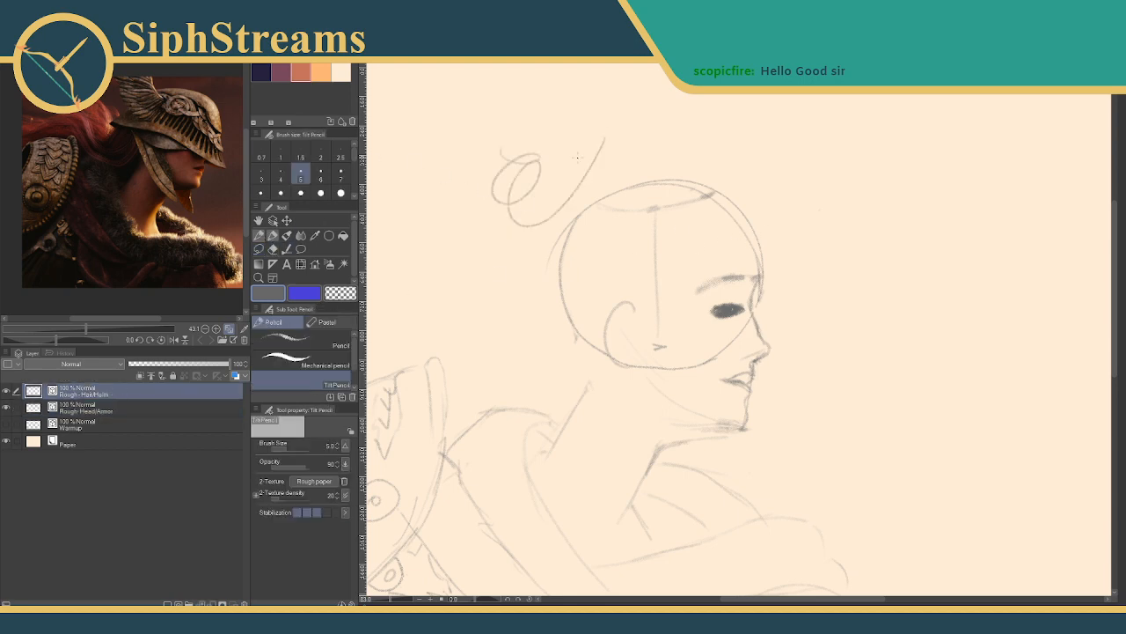
pyautogui.hotkey('ctrl', 'z')
pyautogui.moveTo(459, 188)
pyautogui.mouseDown()
pyautogui.moveTo(464, 231)
pyautogui.moveTo(494, 230)
pyautogui.moveTo(522, 214)
pyautogui.mouseUp()
pyautogui.hotkey('ctrl', 'z')
pyautogui.moveTo(517, 145)
pyautogui.mouseDown()
pyautogui.moveTo(459, 183)
pyautogui.moveTo(473, 275)
pyautogui.mouseUp()
pyautogui.hotkey('ctrl', 'z')
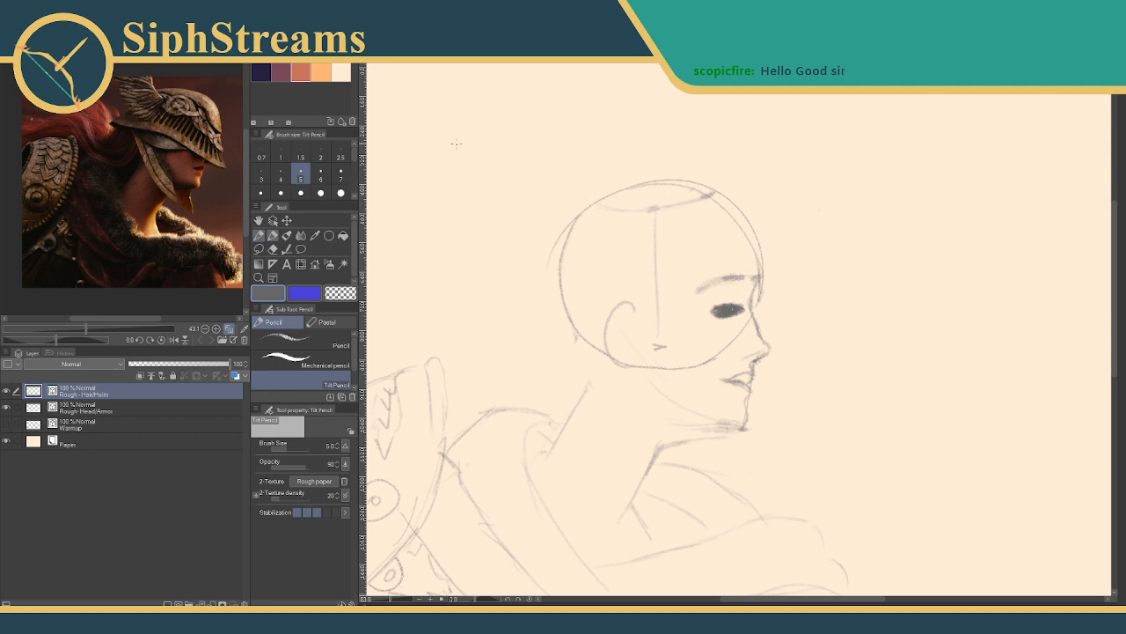
pyautogui.moveTo(485, 138); pyautogui.dragTo(484, 260)
pyautogui.hotkey('ctrl', 'z')
# - Lower the Rough-Head/Armor layer's opacity to 50% and reselect the Rough - Hair/Helm layer for drawing
pyautogui.scroll(5, 552, 389)
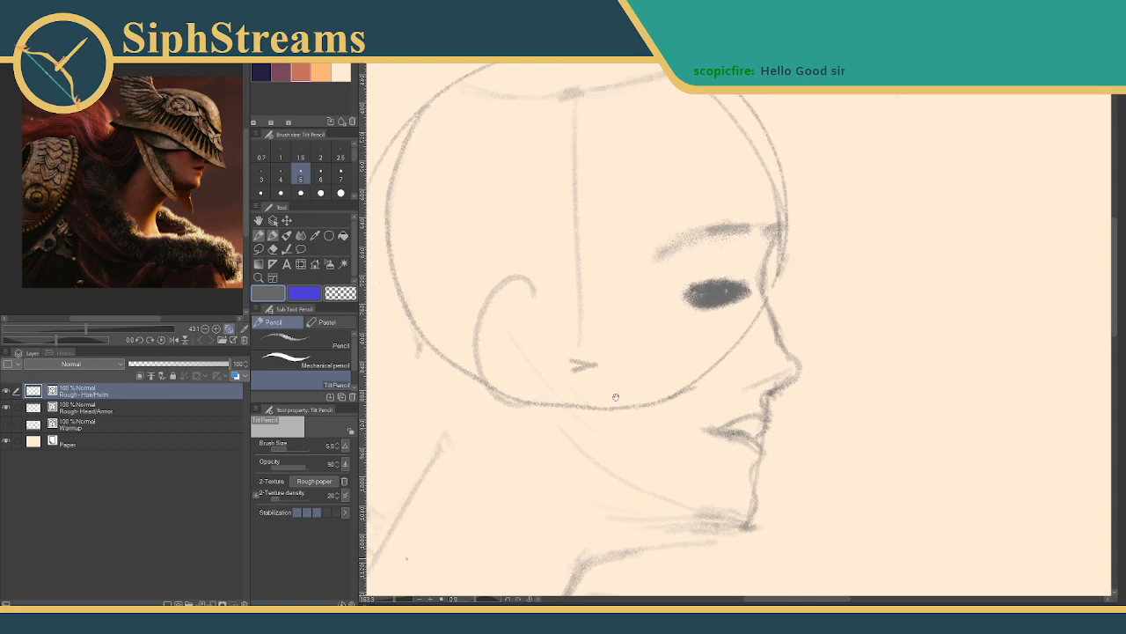
pyautogui.moveTo(552, 389); pyautogui.dragTo(524, 519)
pyautogui.moveTo(393, 601); pyautogui.dragTo(393, 601)
pyautogui.moveTo(518, 443); pyautogui.dragTo(487, 391)
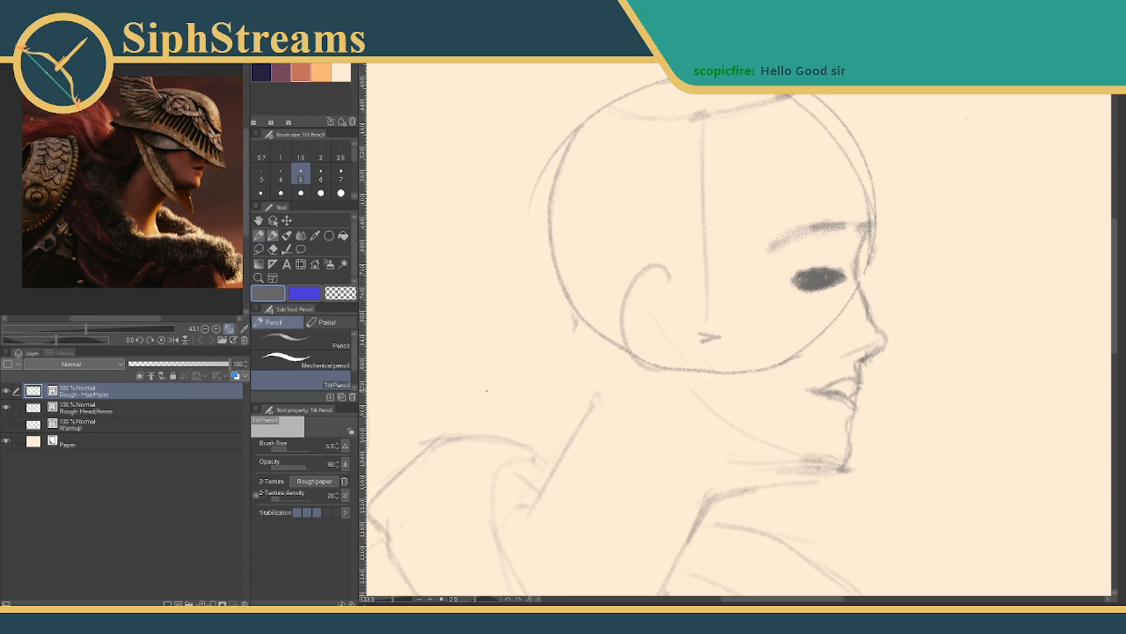
pyautogui.moveTo(500, 317)
pyautogui.mouseDown()
pyautogui.moveTo(736, 226)
pyautogui.moveTo(522, 305)
pyautogui.mouseUp()
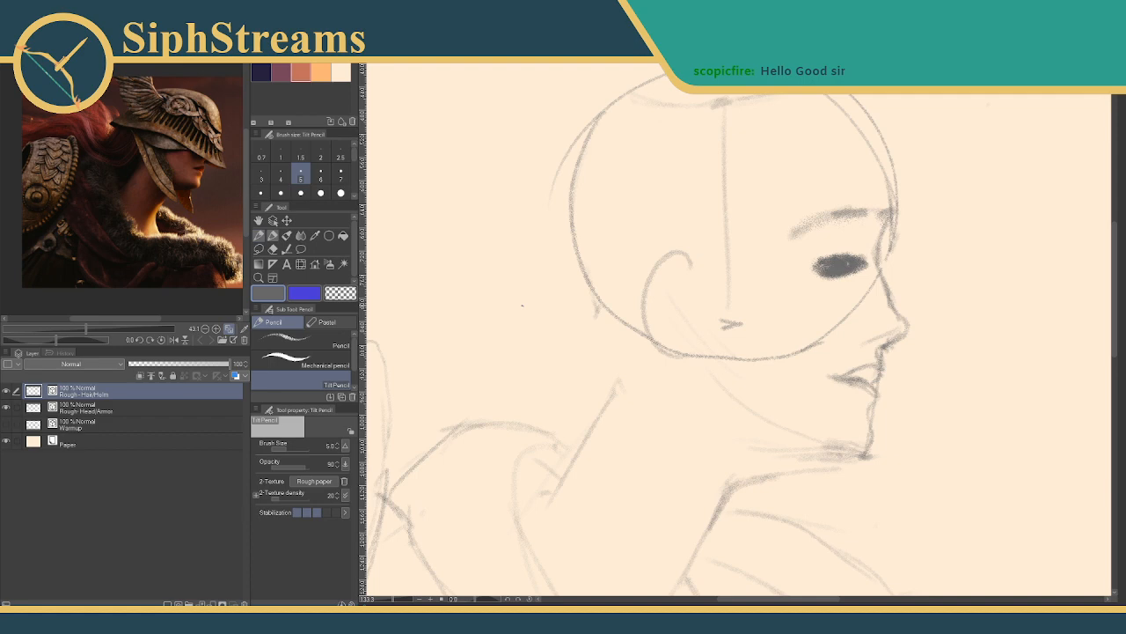
pyautogui.moveTo(755, 253)
pyautogui.mouseDown()
pyautogui.moveTo(631, 231)
pyautogui.moveTo(648, 242)
pyautogui.mouseUp()
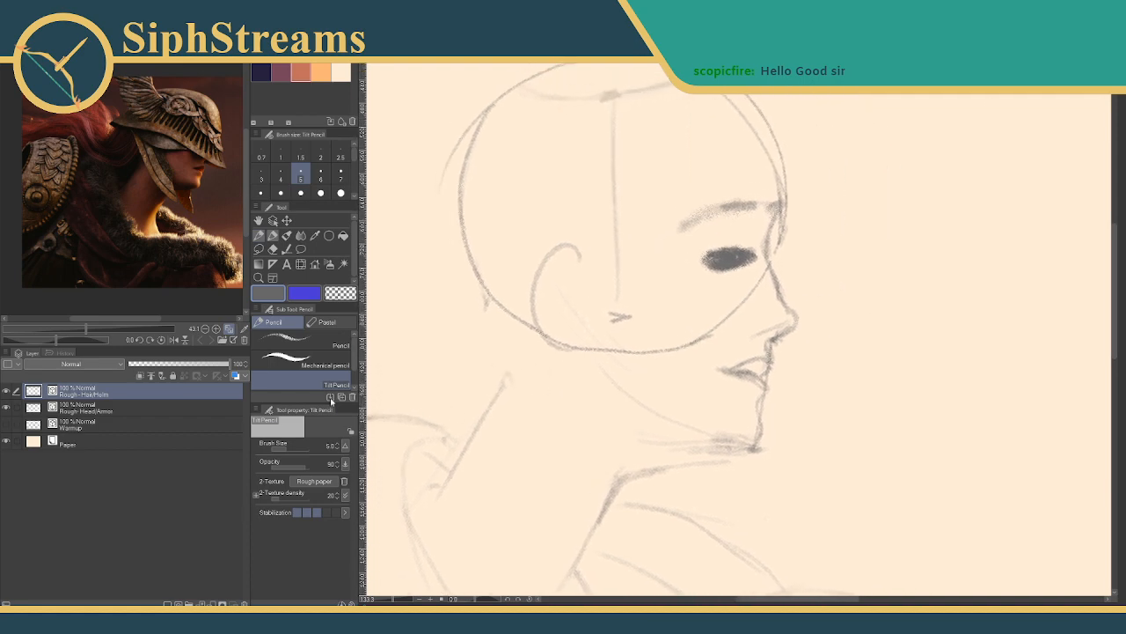
pyautogui.click(133, 408)
pyautogui.moveTo(220, 365); pyautogui.dragTo(178, 370)
pyautogui.click(139, 393)
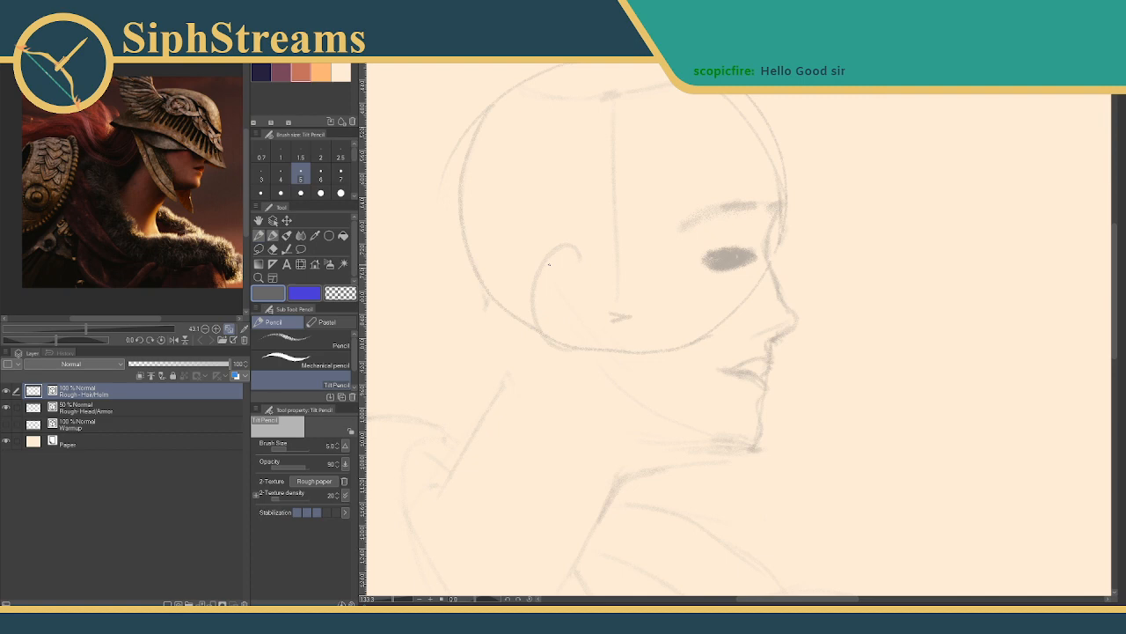
# - Sketch the helmet's short rear edge from the base of the skull to the nape, marking its end points
pyautogui.moveTo(508, 368); pyautogui.dragTo(485, 308)
pyautogui.moveTo(506, 357)
pyautogui.mouseDown()
pyautogui.moveTo(489, 299)
pyautogui.moveTo(493, 311)
pyautogui.mouseUp()
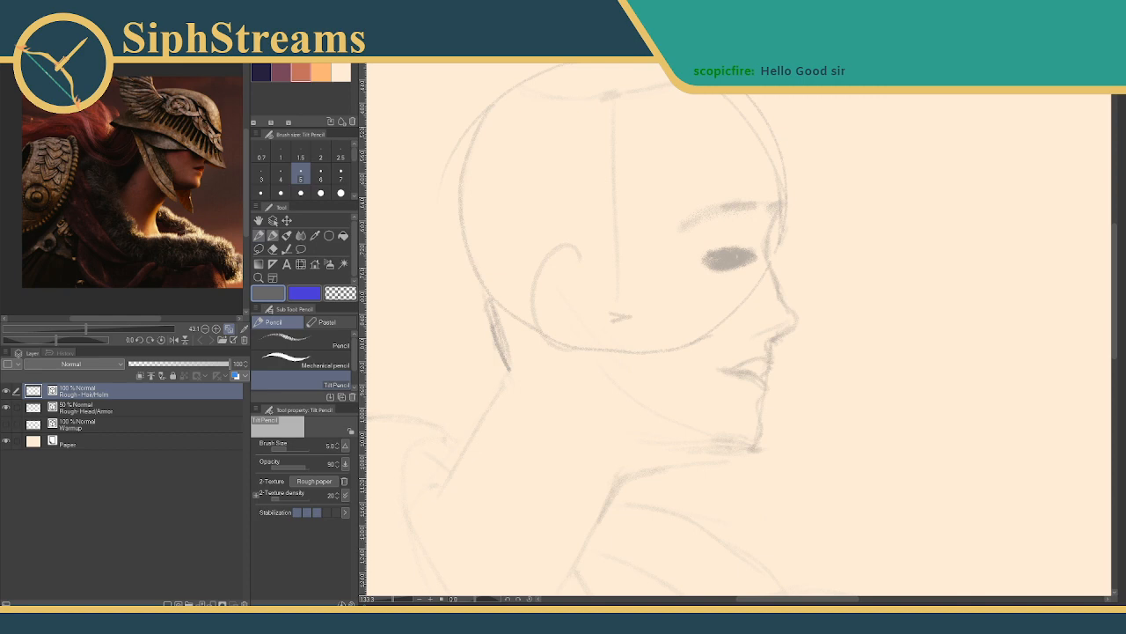
pyautogui.moveTo(507, 362); pyautogui.dragTo(509, 369)
pyautogui.moveTo(508, 359); pyautogui.dragTo(490, 298)
pyautogui.moveTo(476, 279); pyautogui.dragTo(474, 277)
# - Outline the pointed cheek guard from the back of the skull past the jaw and up towards the ear, erasing the stray line
pyautogui.moveTo(655, 381); pyautogui.dragTo(652, 385)
pyautogui.moveTo(650, 447)
pyautogui.mouseDown()
pyautogui.moveTo(676, 484)
pyautogui.moveTo(642, 398)
pyautogui.mouseUp()
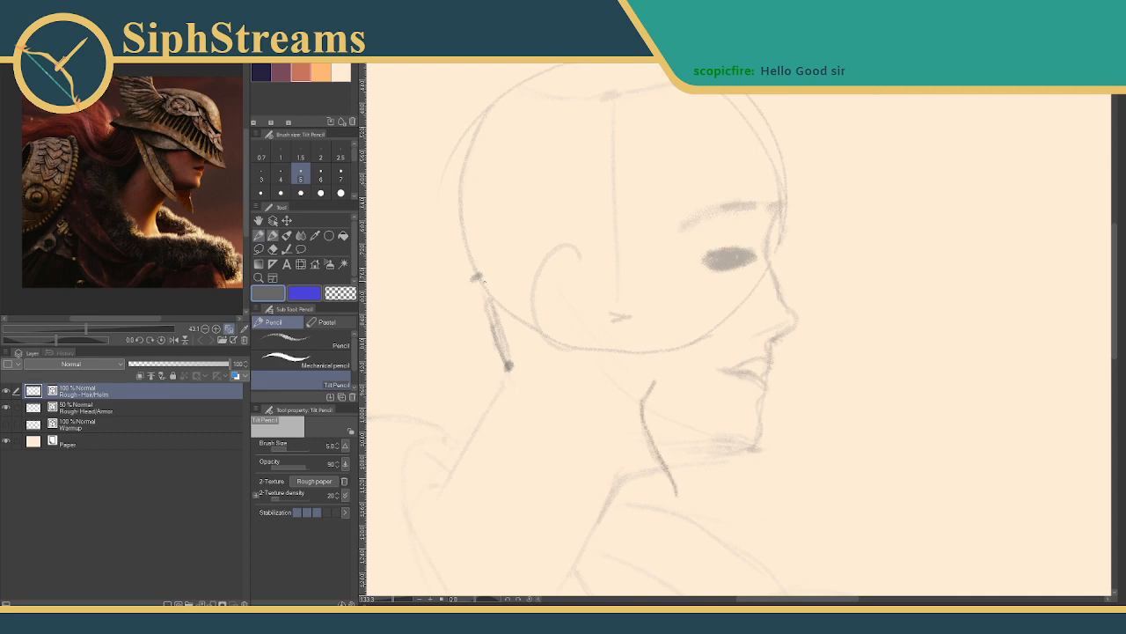
pyautogui.moveTo(477, 278)
pyautogui.mouseDown()
pyautogui.moveTo(590, 447)
pyautogui.moveTo(676, 499)
pyautogui.mouseUp()
pyautogui.moveTo(655, 382); pyautogui.dragTo(609, 347)
pyautogui.moveTo(655, 382); pyautogui.dragTo(611, 334)
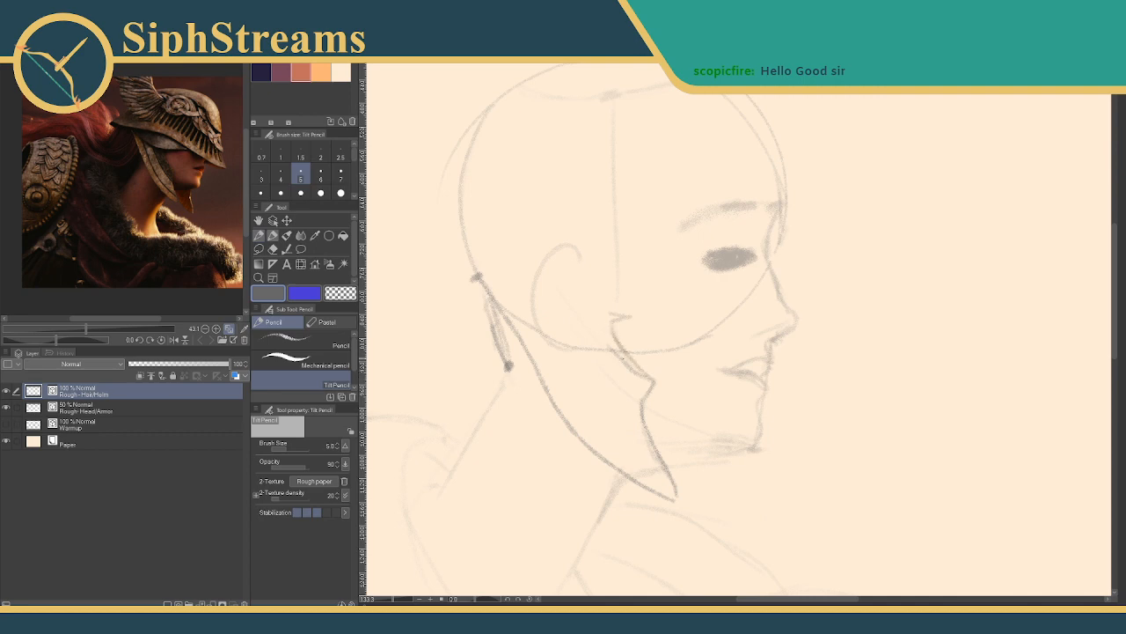
pyautogui.press('e')
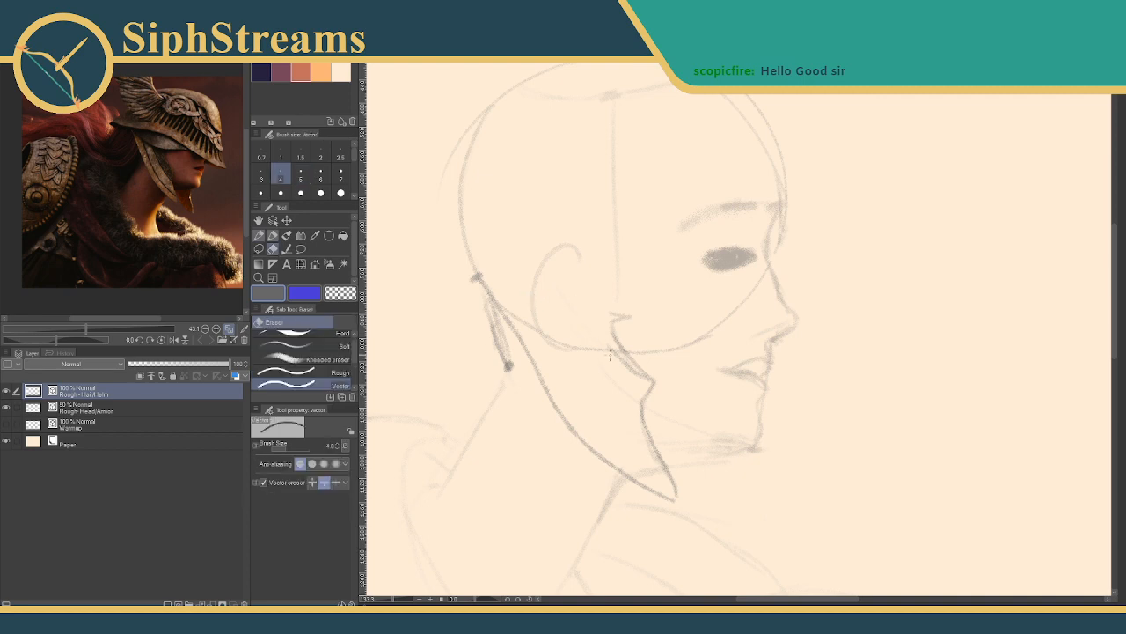
pyautogui.moveTo(613, 355)
pyautogui.mouseDown()
pyautogui.moveTo(632, 380)
pyautogui.moveTo(615, 359)
pyautogui.mouseUp()
pyautogui.press('p')
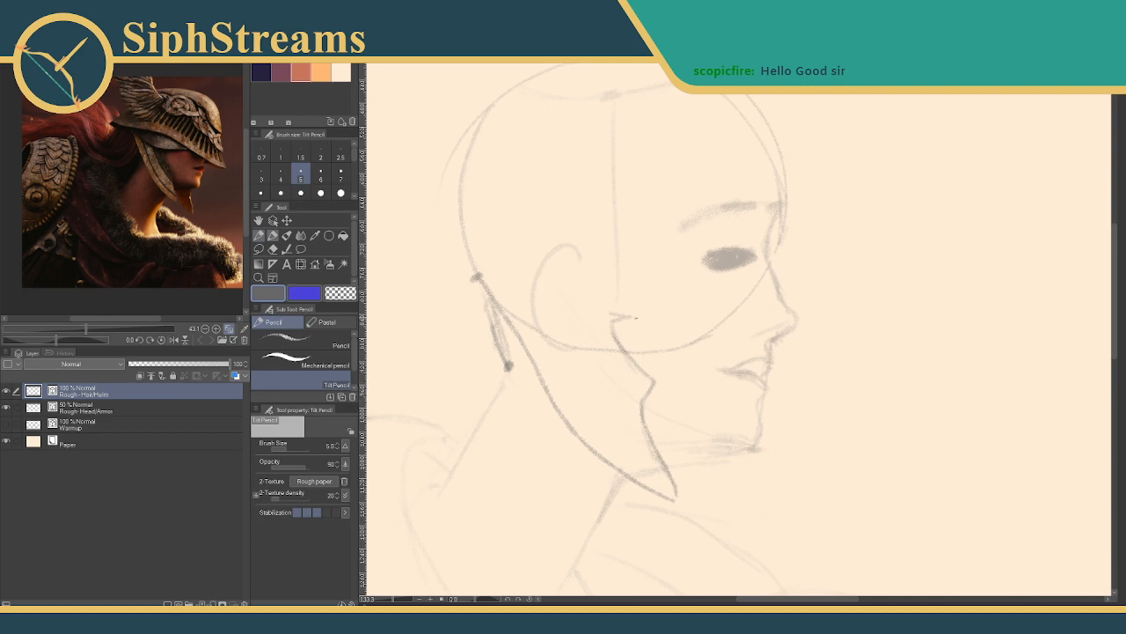
# - Erase the sketched ear on the Rough-Head/Armor layer with the Vector eraser
pyautogui.press('e')
pyautogui.press('p')
pyautogui.click(121, 407)
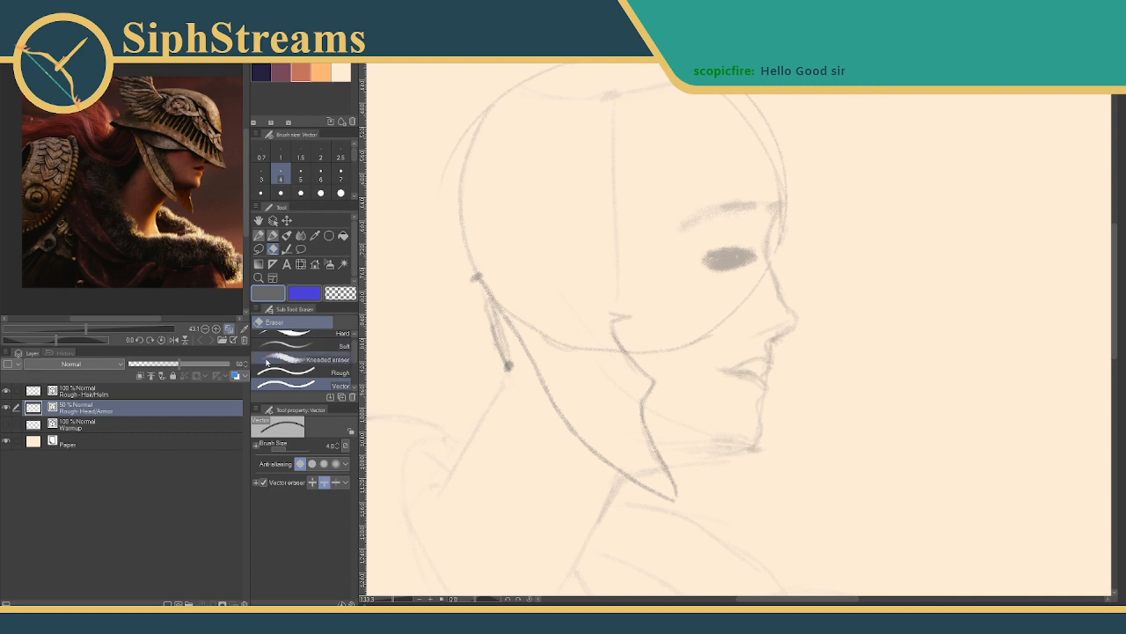
# - On the Rough - Hair/Helm layer, mark guide points for the helmet brim above the ear, at the nose tip and ahead of the face
pyautogui.click(119, 393)
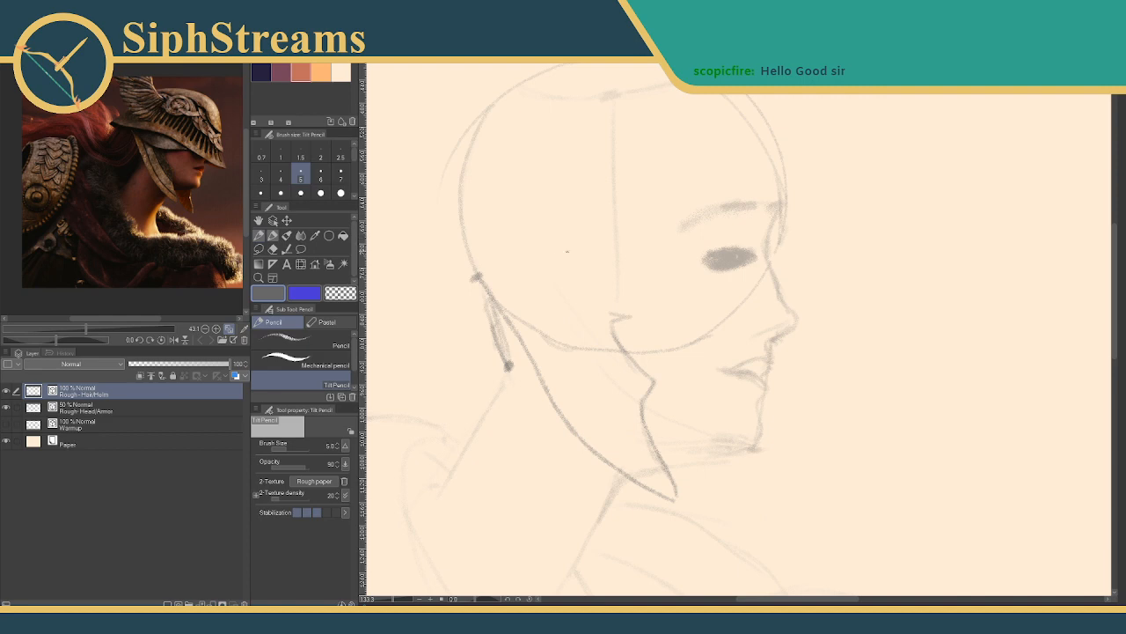
pyautogui.moveTo(608, 268); pyautogui.dragTo(623, 269)
pyautogui.moveTo(778, 322); pyautogui.dragTo(796, 329)
pyautogui.moveTo(792, 335); pyautogui.dragTo(765, 426)
pyautogui.moveTo(804, 330); pyautogui.dragTo(878, 346)
pyautogui.press('e')
pyautogui.moveTo(814, 334)
pyautogui.mouseDown()
pyautogui.moveTo(833, 363)
pyautogui.moveTo(859, 337)
pyautogui.moveTo(803, 331)
pyautogui.mouseUp()
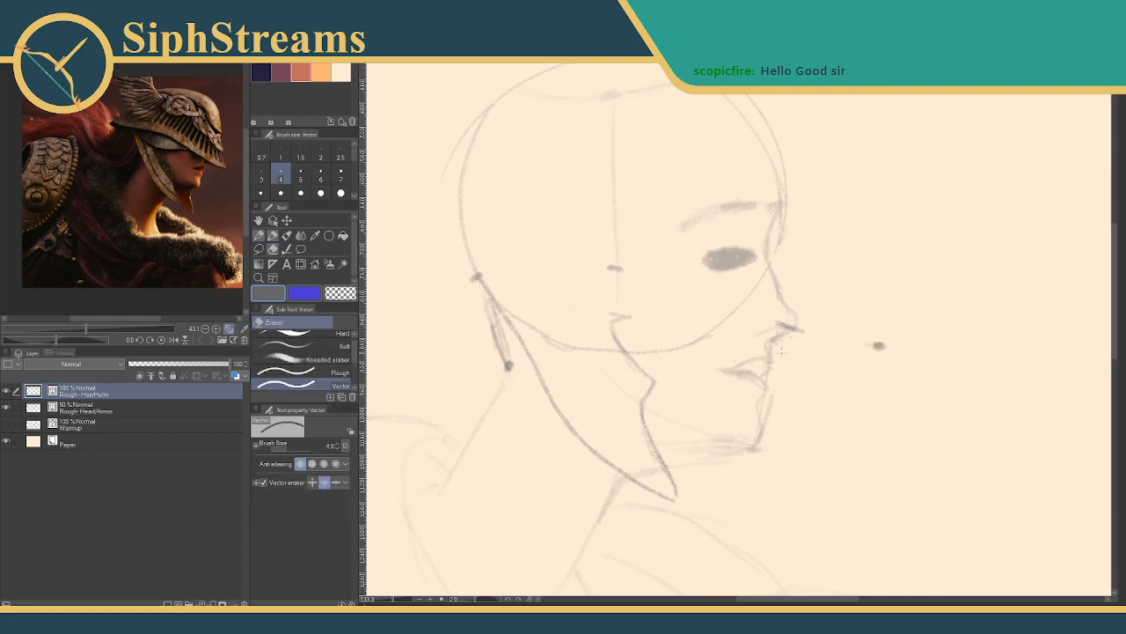
pyautogui.press('p')
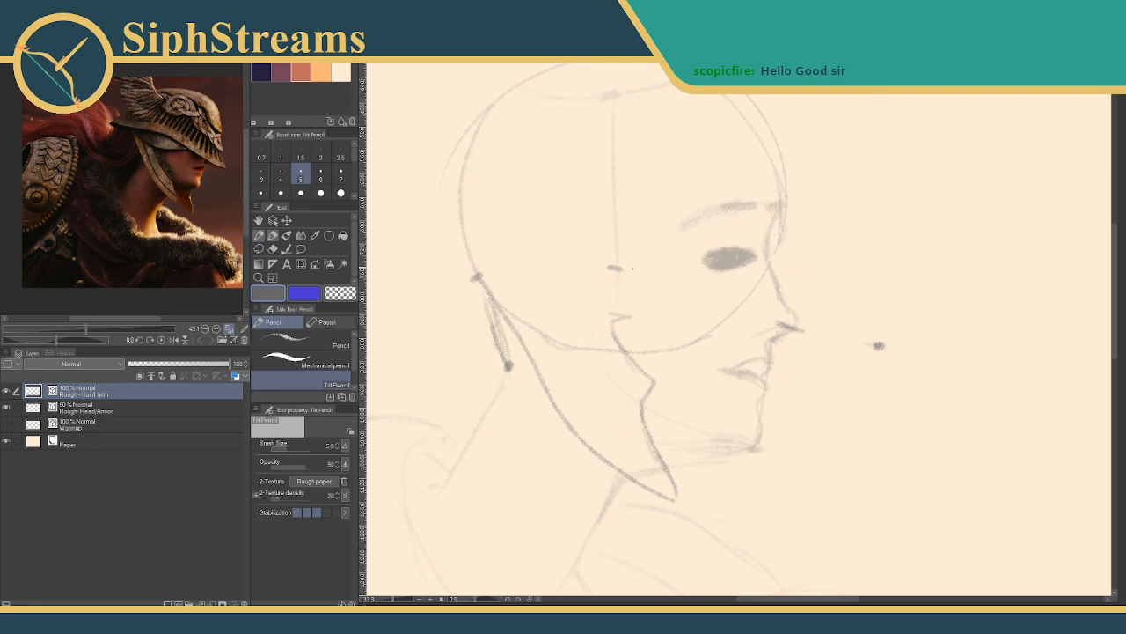
# - Sketch the brim's lower edge as one curve from the ear mark across the nose tip to the front point
pyautogui.moveTo(611, 267)
pyautogui.mouseDown()
pyautogui.moveTo(701, 284)
pyautogui.moveTo(655, 279)
pyautogui.moveTo(805, 327)
pyautogui.mouseUp()
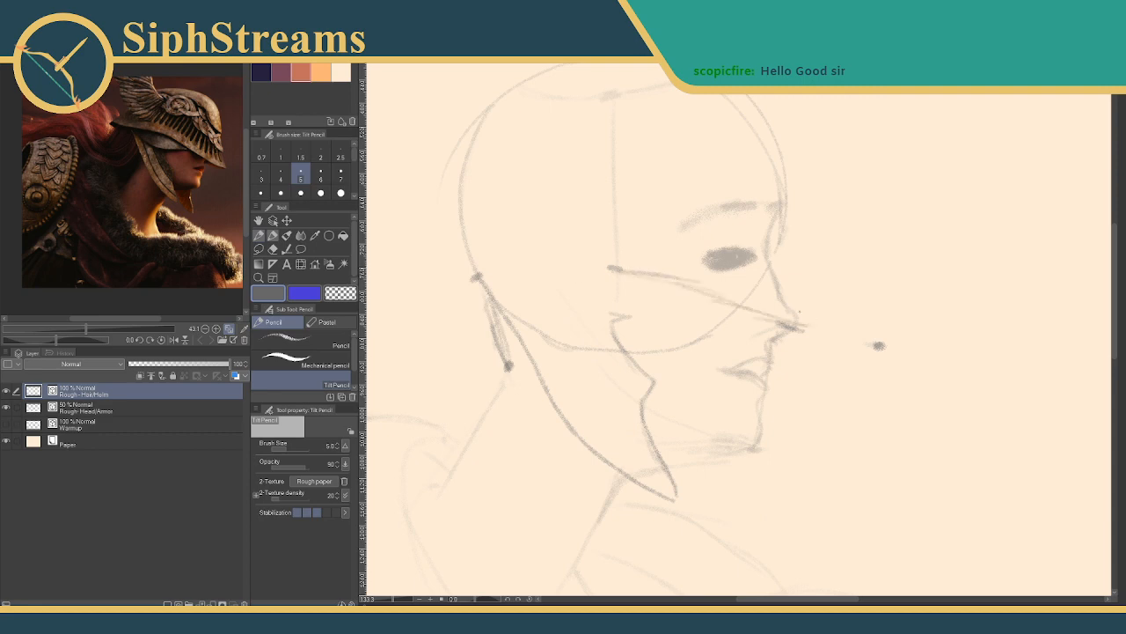
pyautogui.hotkey('ctrl', 'z')
pyautogui.hotkey('ctrl', 'z')
pyautogui.hotkey('ctrl', 'z')
pyautogui.hotkey('ctrl', 'z')
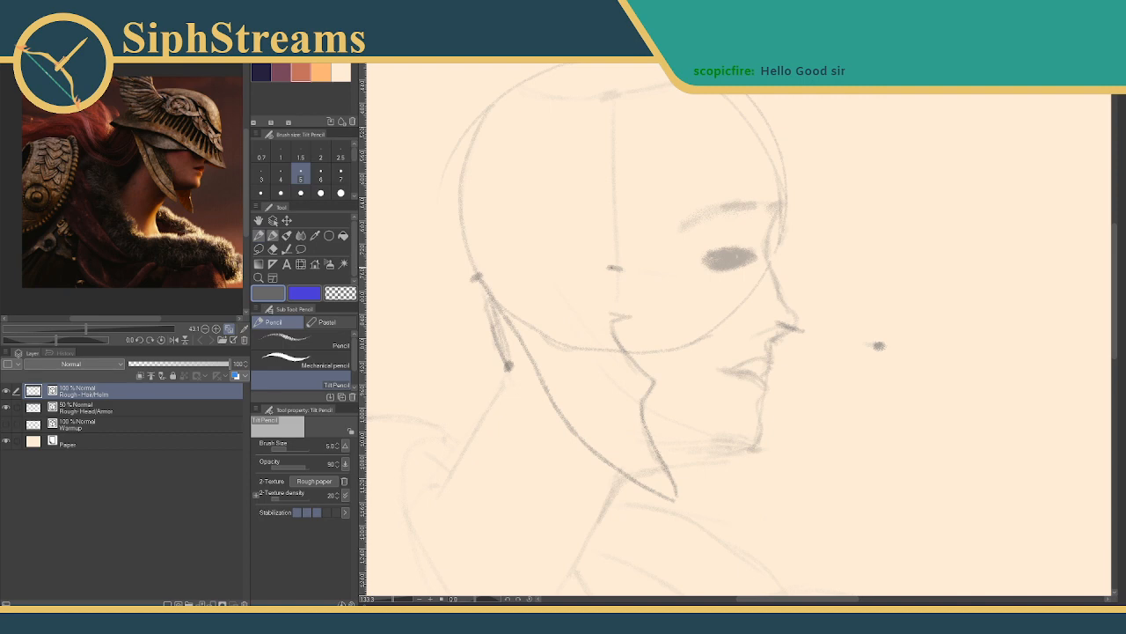
pyautogui.moveTo(612, 267); pyautogui.dragTo(876, 347)
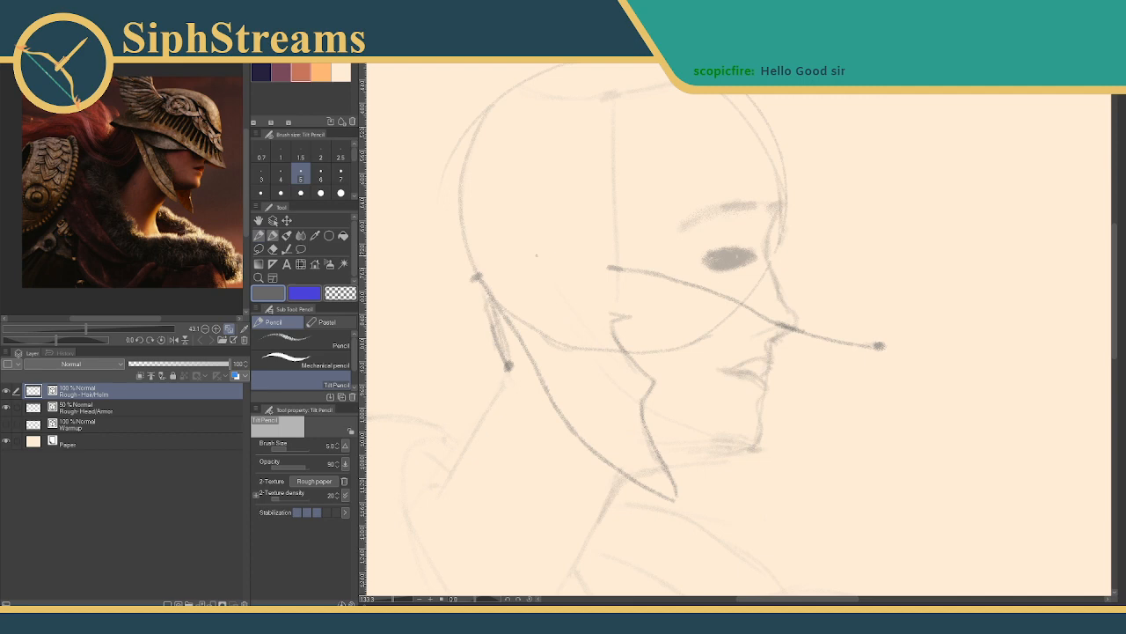
# - Extend the brim line backwards past the skull to a rear tip and add a short return stroke there
pyautogui.moveTo(528, 290); pyautogui.dragTo(599, 290)
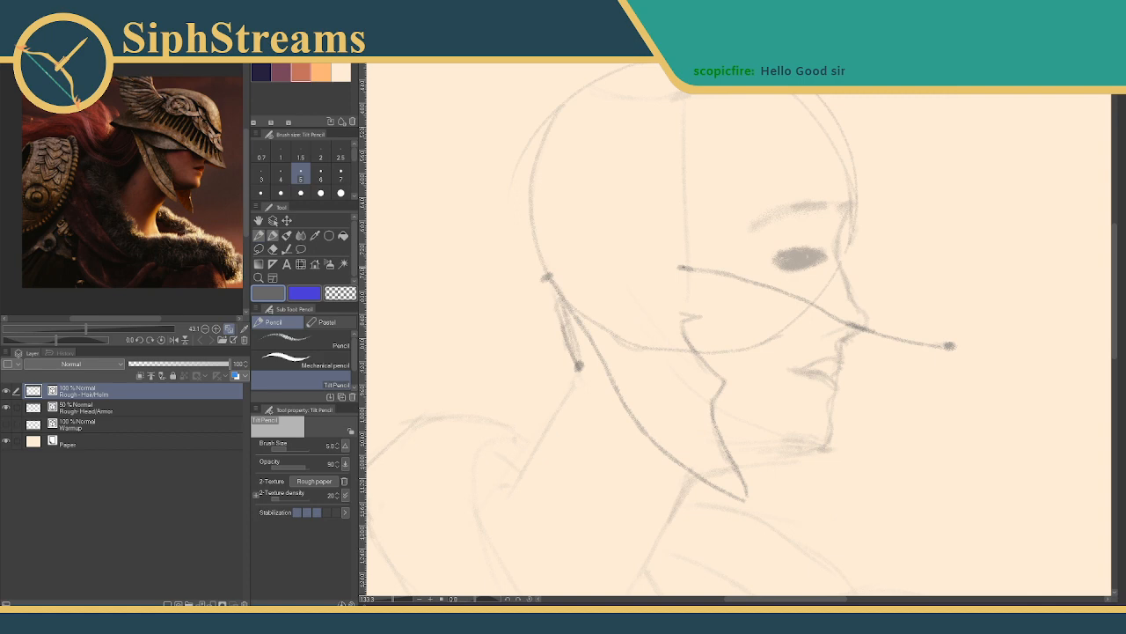
pyautogui.moveTo(676, 269)
pyautogui.mouseDown()
pyautogui.moveTo(593, 274)
pyautogui.moveTo(489, 253)
pyautogui.mouseUp()
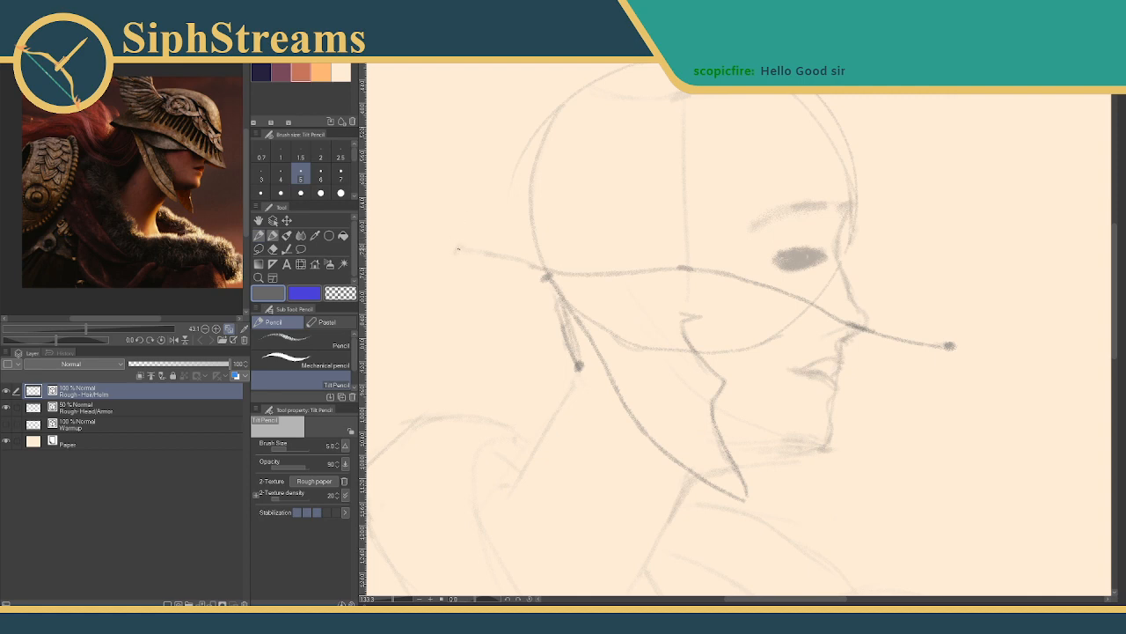
pyautogui.moveTo(458, 249); pyautogui.dragTo(489, 208)
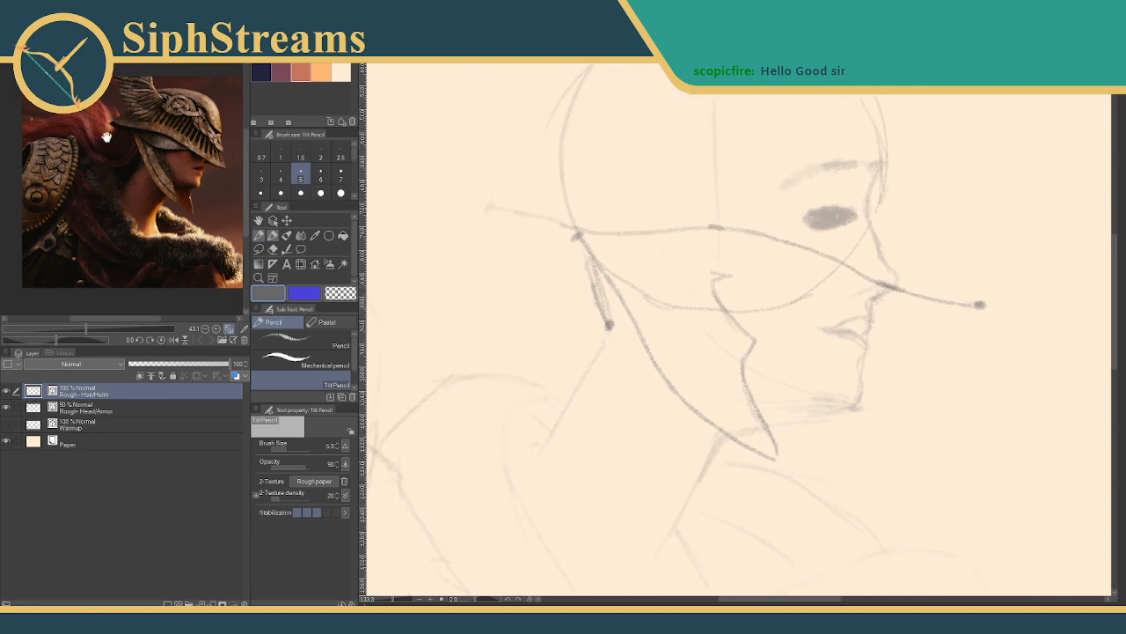
pyautogui.moveTo(492, 317); pyautogui.dragTo(481, 267)
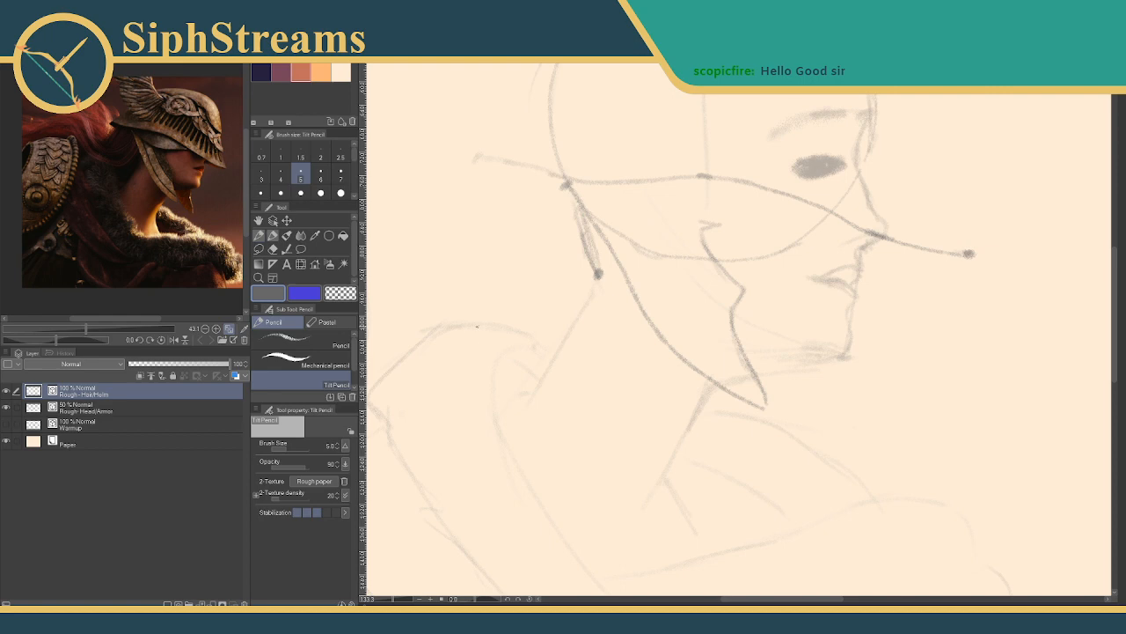
pyautogui.moveTo(492, 240); pyautogui.dragTo(488, 332)
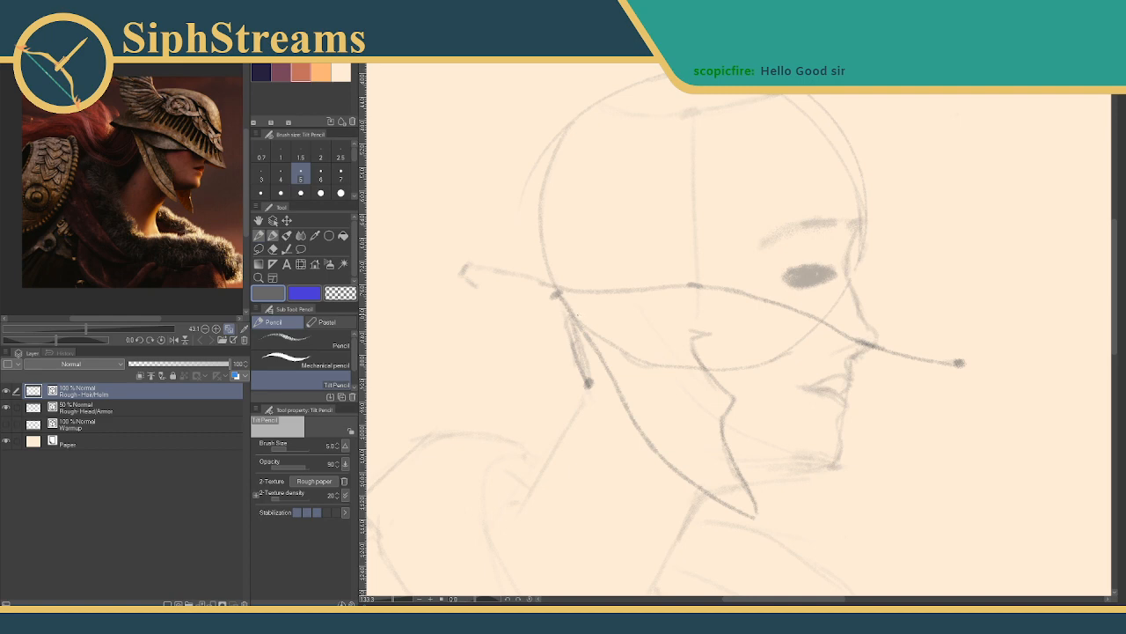
# - Erase the short rear edge line between the base of the skull and the nape
pyautogui.press('e')
pyautogui.moveTo(565, 351)
pyautogui.mouseDown()
pyautogui.moveTo(588, 352)
pyautogui.moveTo(576, 330)
pyautogui.mouseUp()
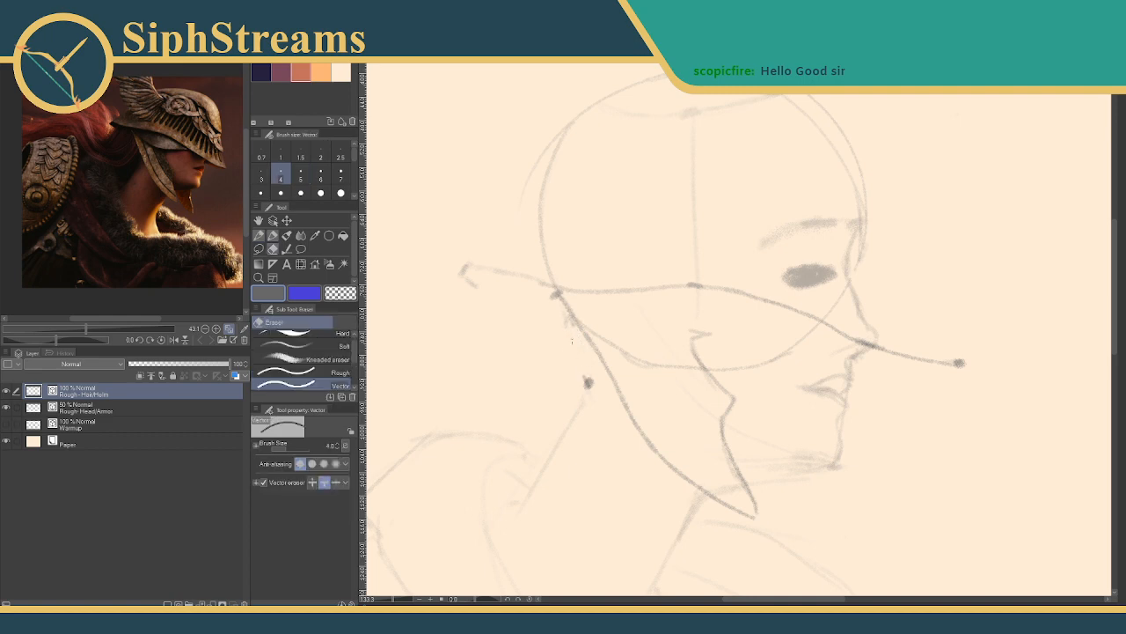
pyautogui.press('p')
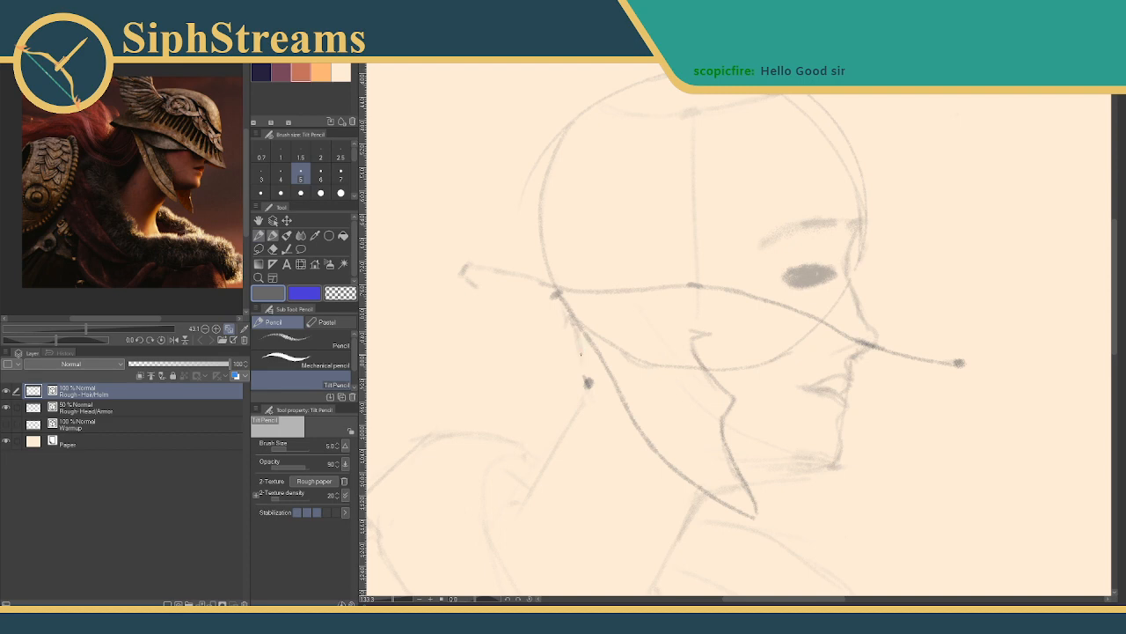
# - Enlarge the reference helmet and sketch a sagging inner rim from the back of the skull to the brim line below the eye
pyautogui.moveTo(85, 329); pyautogui.dragTo(146, 211)
pyautogui.moveTo(168, 272); pyautogui.dragTo(161, 244)
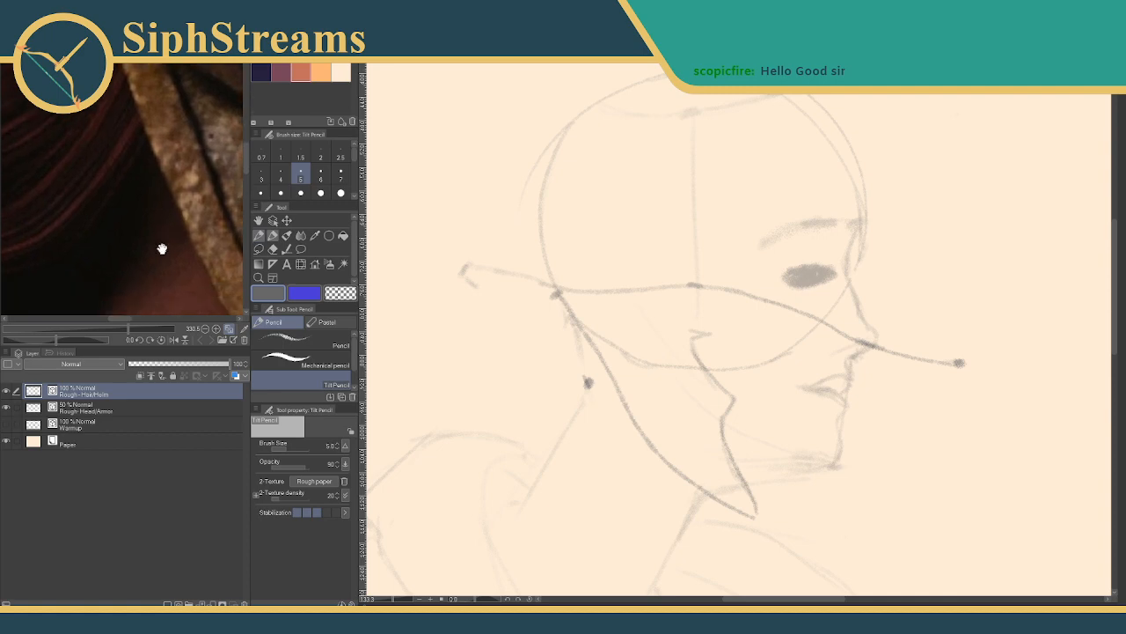
pyautogui.moveTo(126, 330); pyautogui.dragTo(98, 330)
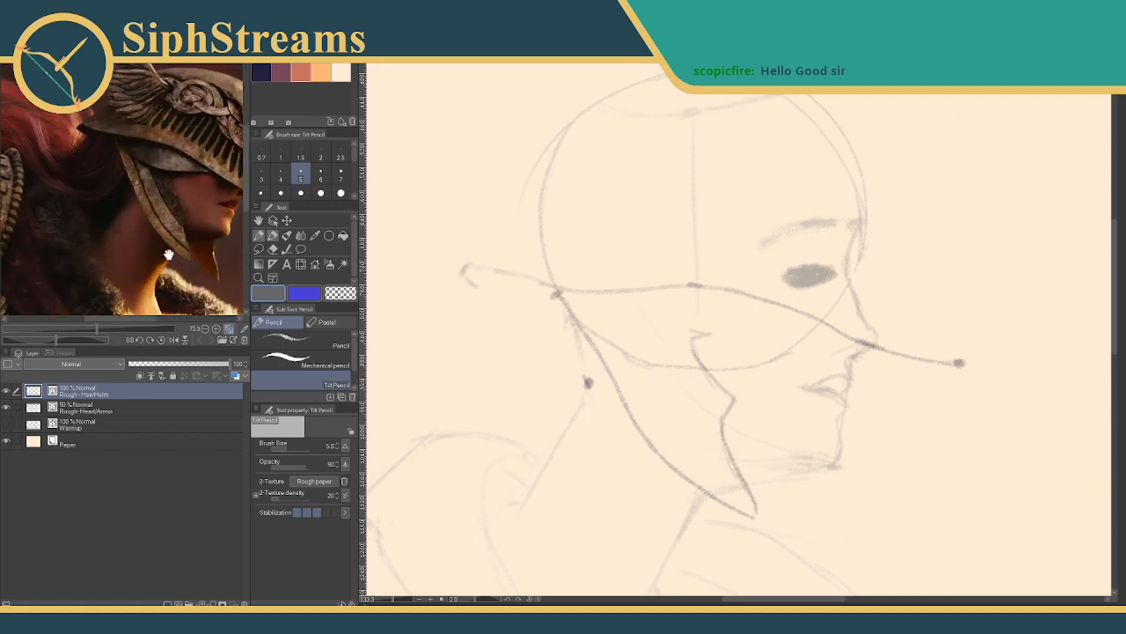
pyautogui.moveTo(170, 233); pyautogui.dragTo(106, 260)
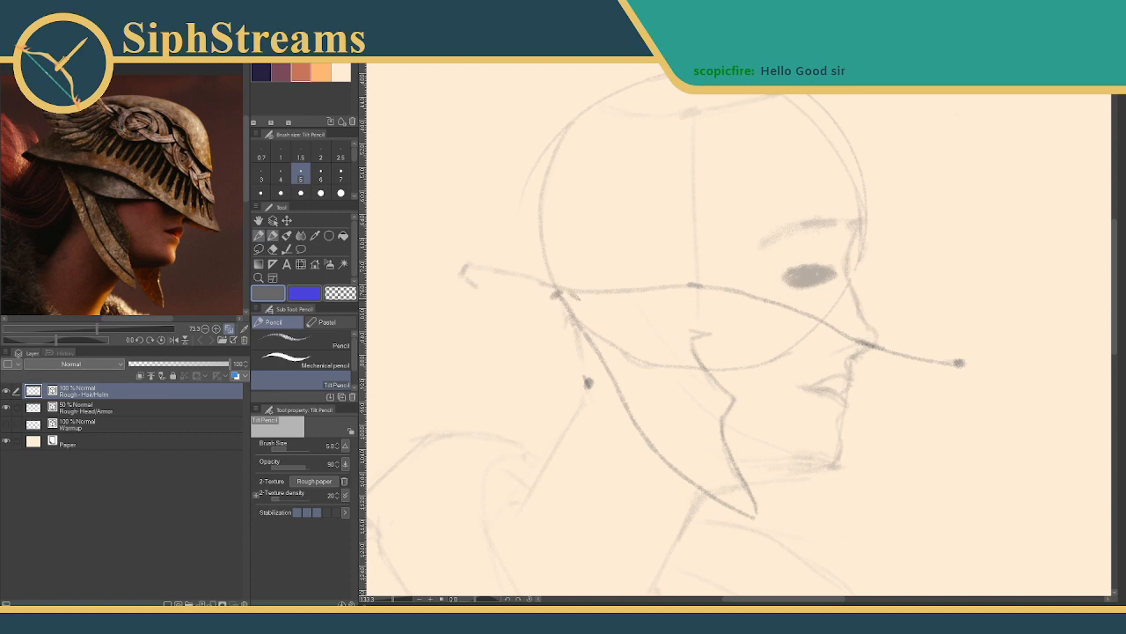
pyautogui.moveTo(581, 302); pyautogui.dragTo(677, 330)
pyautogui.moveTo(804, 311)
pyautogui.mouseDown()
pyautogui.moveTo(662, 330)
pyautogui.moveTo(564, 296)
pyautogui.moveTo(711, 326)
pyautogui.mouseUp()
pyautogui.hotkey('ctrl', 'z')
pyautogui.hotkey('ctrl', 'z')
pyautogui.moveTo(562, 293); pyautogui.dragTo(718, 325)
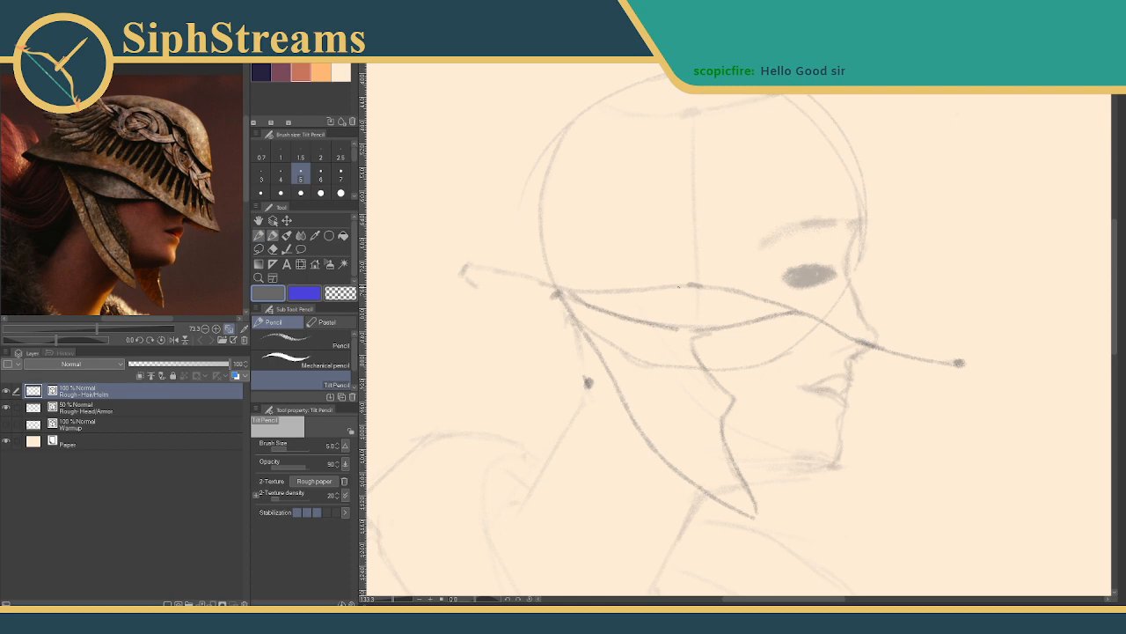
# - Extend the inner rim curve past the brim line to the bridge of the nose, cleaning up strokes and marking its end point
pyautogui.moveTo(620, 277)
pyautogui.mouseDown()
pyautogui.moveTo(621, 266)
pyautogui.moveTo(599, 371)
pyautogui.mouseUp()
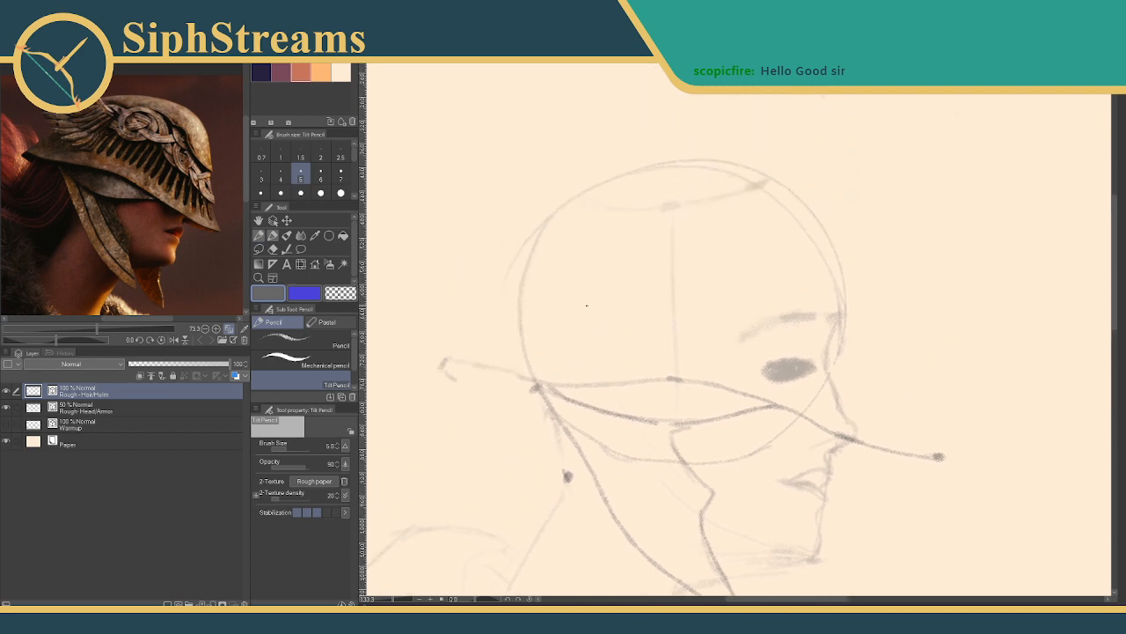
pyautogui.moveTo(586, 305); pyautogui.dragTo(546, 358)
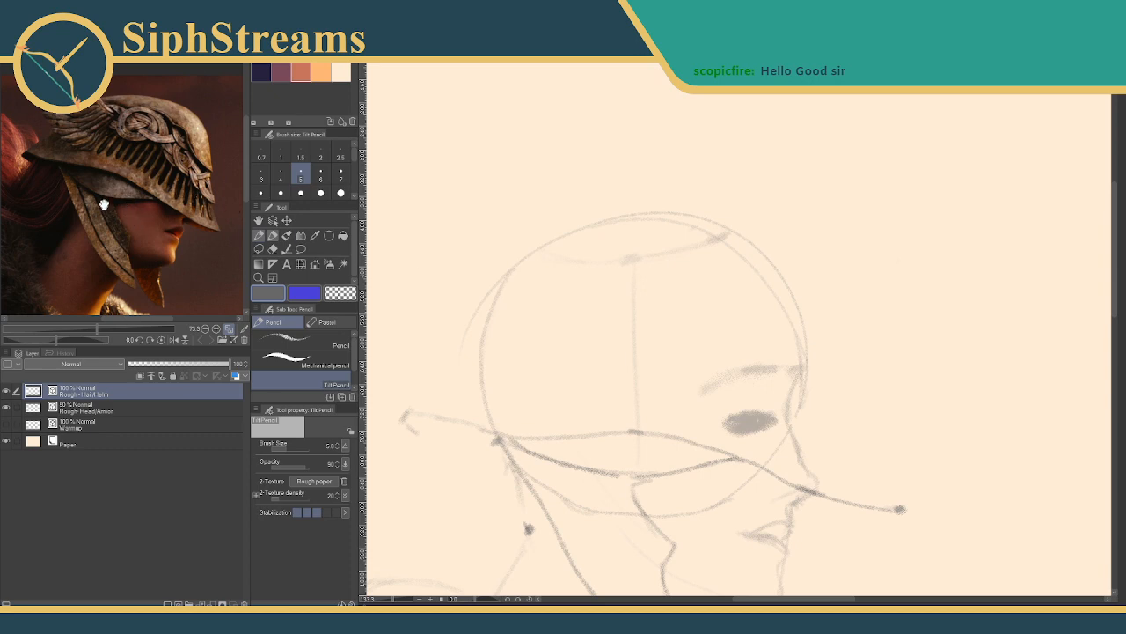
pyautogui.moveTo(719, 334); pyautogui.dragTo(668, 252)
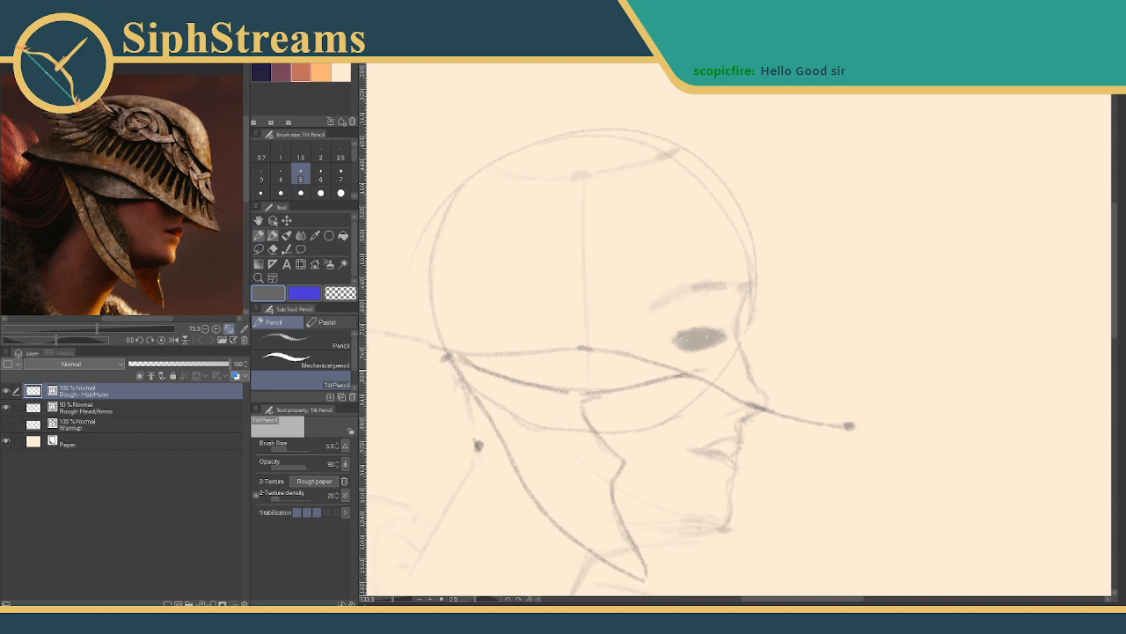
pyautogui.moveTo(691, 372); pyautogui.dragTo(746, 362)
pyautogui.moveTo(747, 364)
pyautogui.mouseDown()
pyautogui.moveTo(768, 376)
pyautogui.moveTo(691, 370)
pyautogui.mouseUp()
pyautogui.press('e')
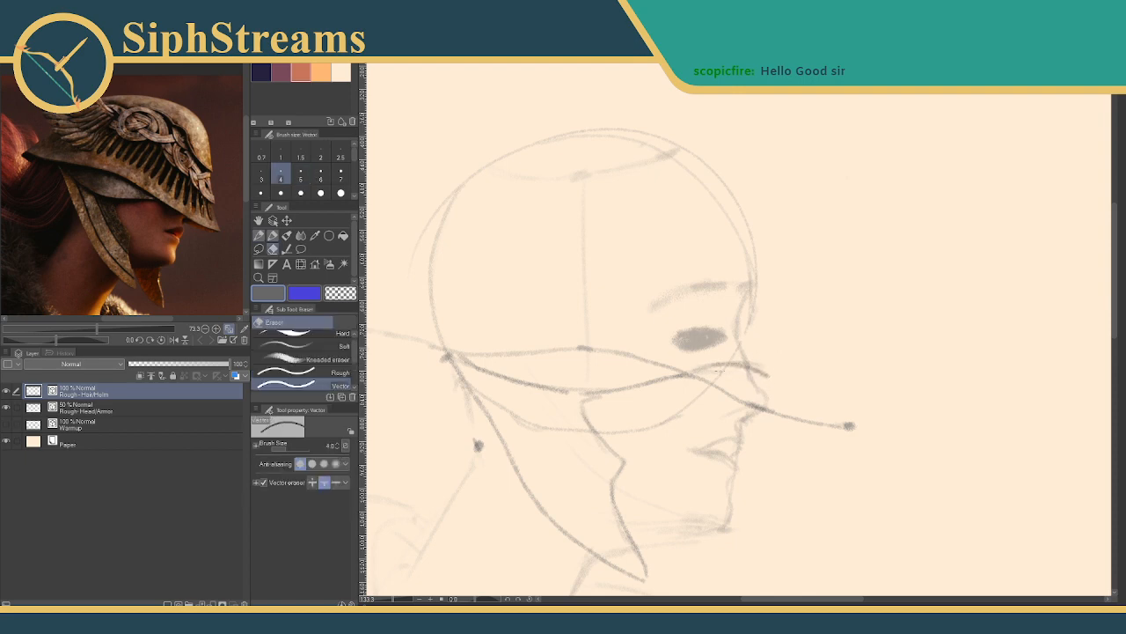
pyautogui.press('p')
pyautogui.moveTo(694, 373)
pyautogui.mouseDown()
pyautogui.moveTo(766, 373)
pyautogui.moveTo(715, 363)
pyautogui.mouseUp()
pyautogui.press('e')
pyautogui.press('p')
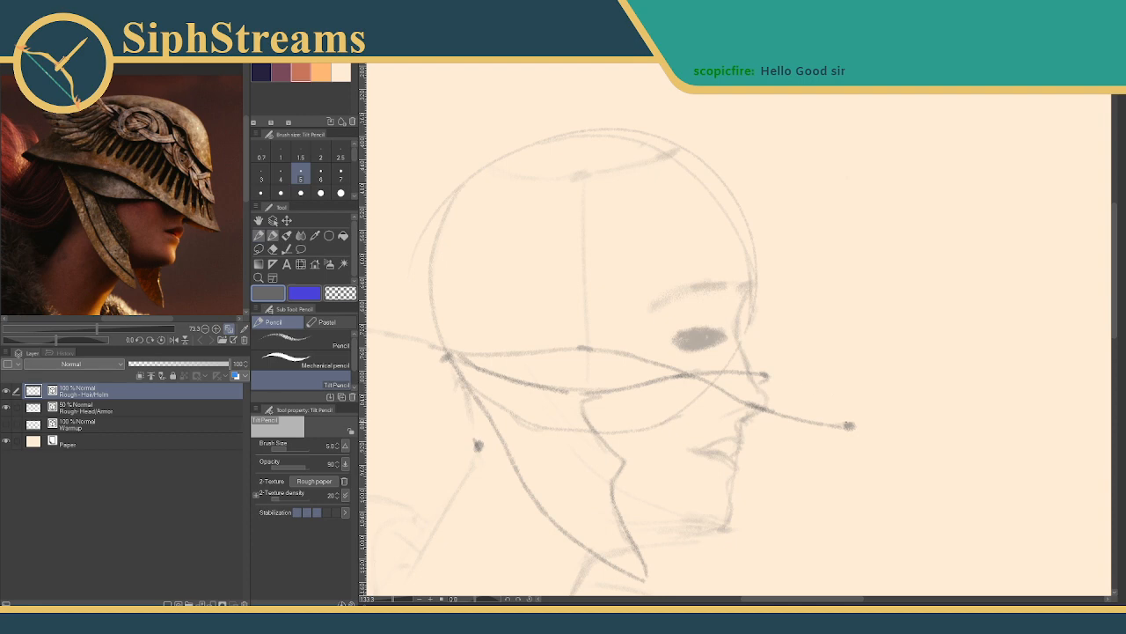
# - Sketch a short front edge rising from the brim's front tip and add a corner guide mark ahead of the top of the head
pyautogui.moveTo(852, 420)
pyautogui.mouseDown()
pyautogui.moveTo(808, 350)
pyautogui.moveTo(840, 413)
pyautogui.moveTo(822, 359)
pyautogui.mouseUp()
pyautogui.hotkey('ctrl', 'z')
pyautogui.hotkey('ctrl', 'z')
pyautogui.hotkey('ctrl', 'z')
pyautogui.hotkey('ctrl', 'z')
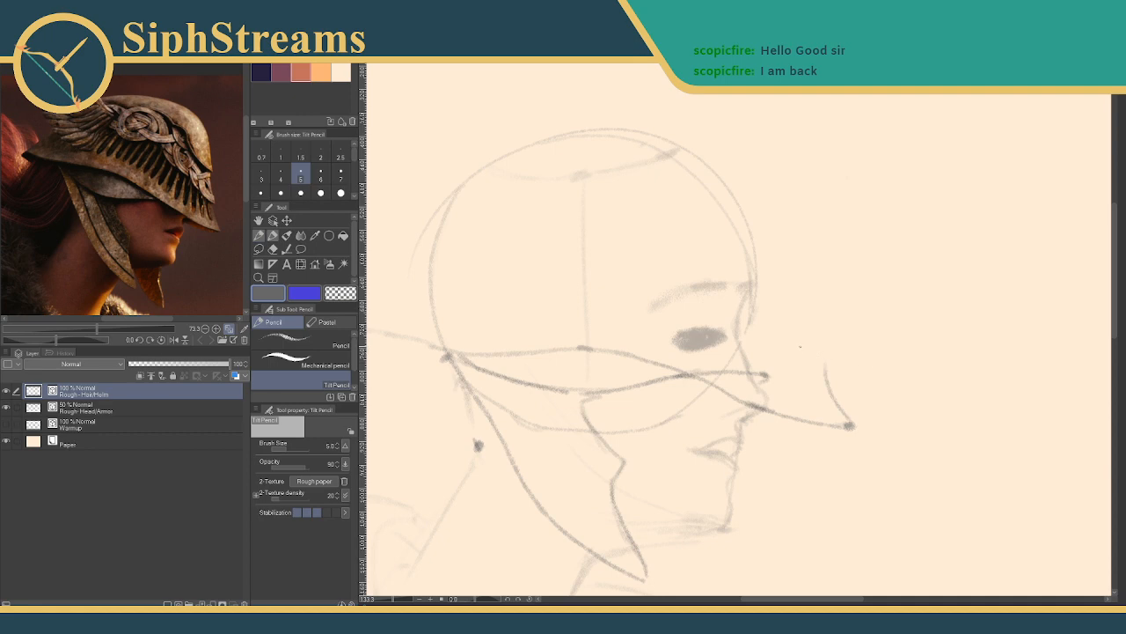
pyautogui.scroll(2, 800, 352)
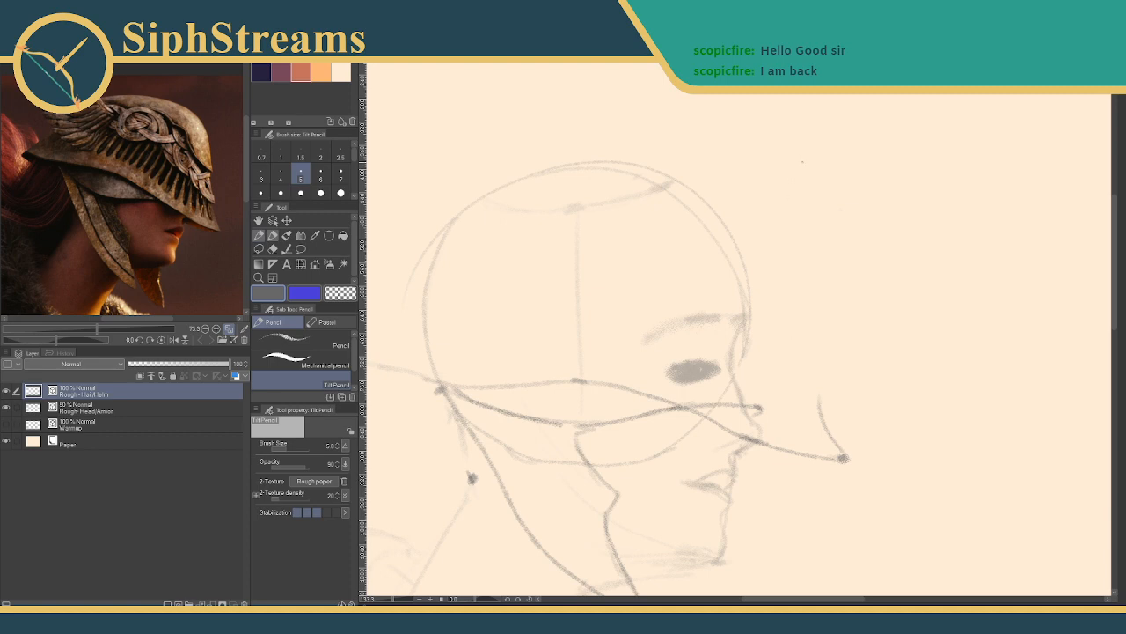
pyautogui.moveTo(798, 161)
pyautogui.mouseDown()
pyautogui.moveTo(798, 198)
pyautogui.moveTo(765, 154)
pyautogui.mouseUp()
# - Study the rear of the reference helmet up close and sketch the back edge sloping up from the brim's rear tip
pyautogui.moveTo(476, 284)
pyautogui.mouseDown()
pyautogui.moveTo(572, 240)
pyautogui.moveTo(639, 276)
pyautogui.mouseUp()
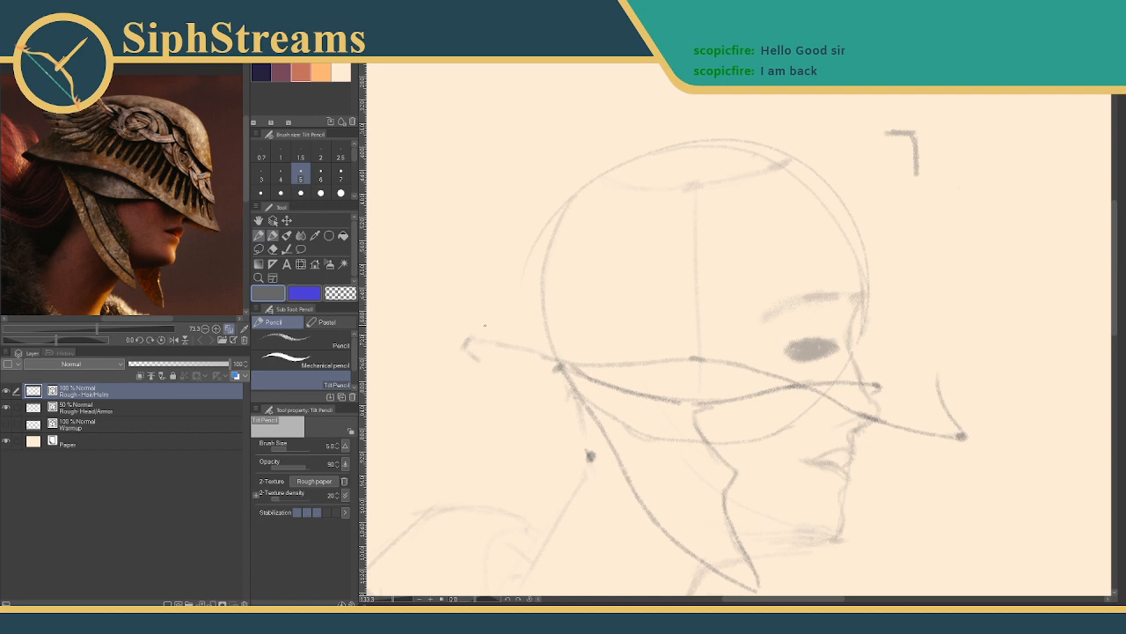
pyautogui.moveTo(465, 342); pyautogui.dragTo(509, 269)
pyautogui.hotkey('ctrl', 'z')
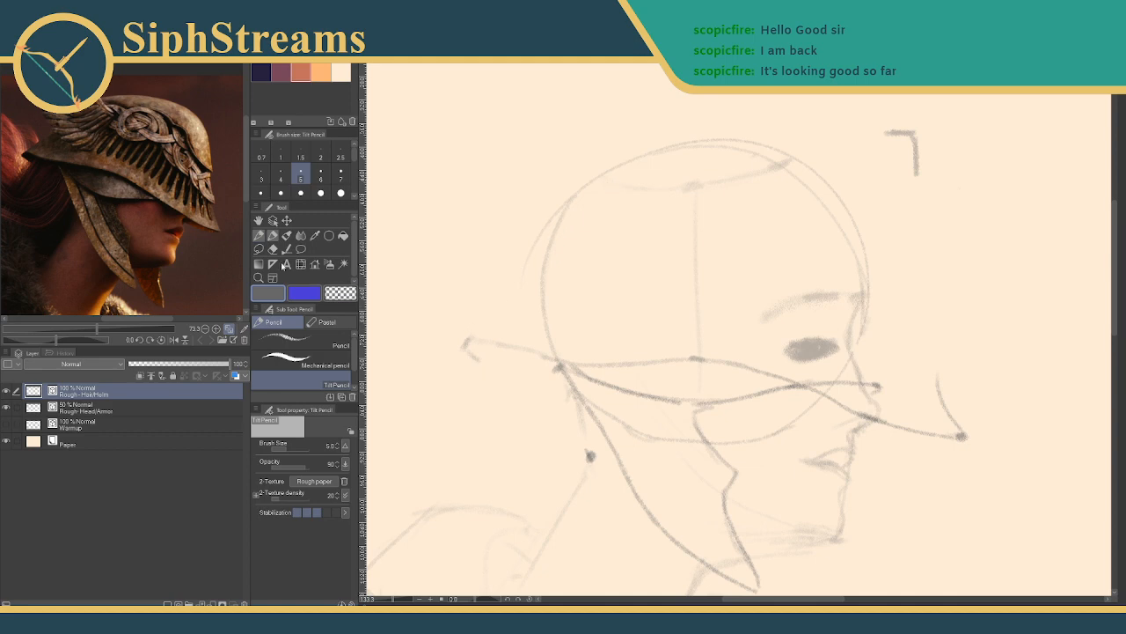
pyautogui.moveTo(98, 328); pyautogui.dragTo(117, 329)
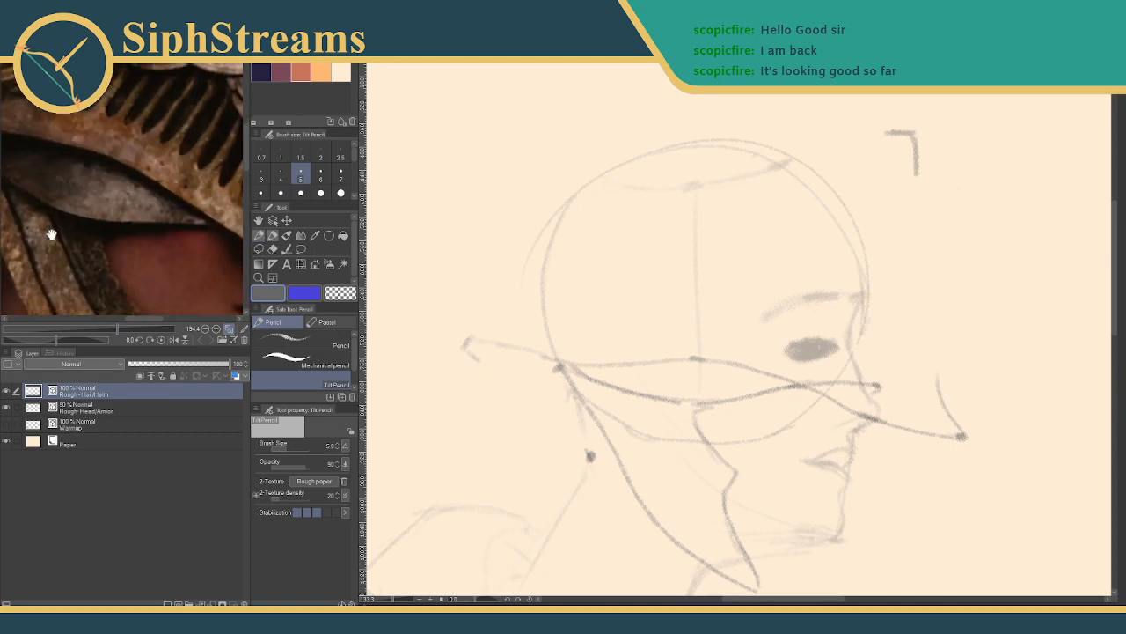
pyautogui.moveTo(75, 273); pyautogui.dragTo(246, 289)
pyautogui.moveTo(92, 114); pyautogui.dragTo(101, 225)
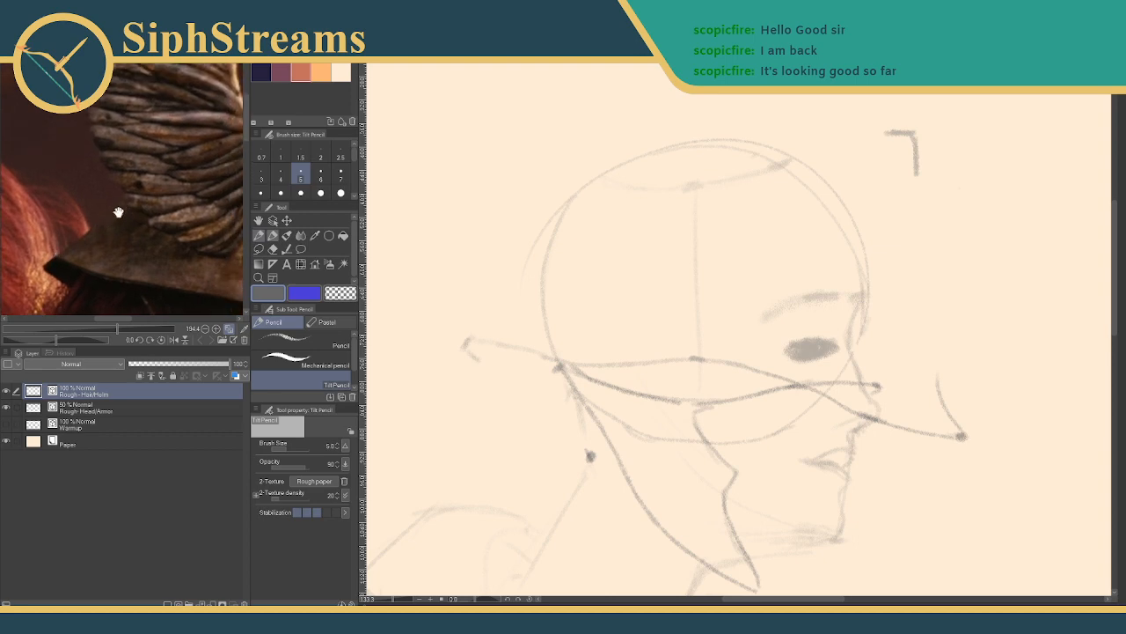
pyautogui.moveTo(95, 313)
pyautogui.mouseDown()
pyautogui.moveTo(125, 311)
pyautogui.moveTo(106, 328)
pyautogui.mouseUp()
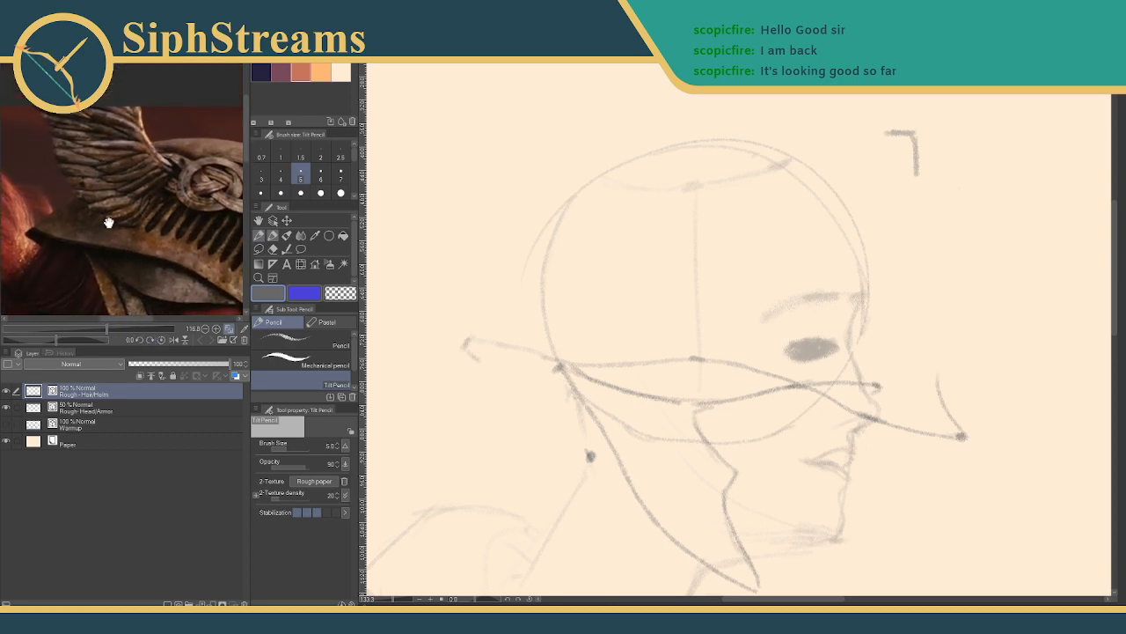
pyautogui.moveTo(104, 222); pyautogui.dragTo(118, 238)
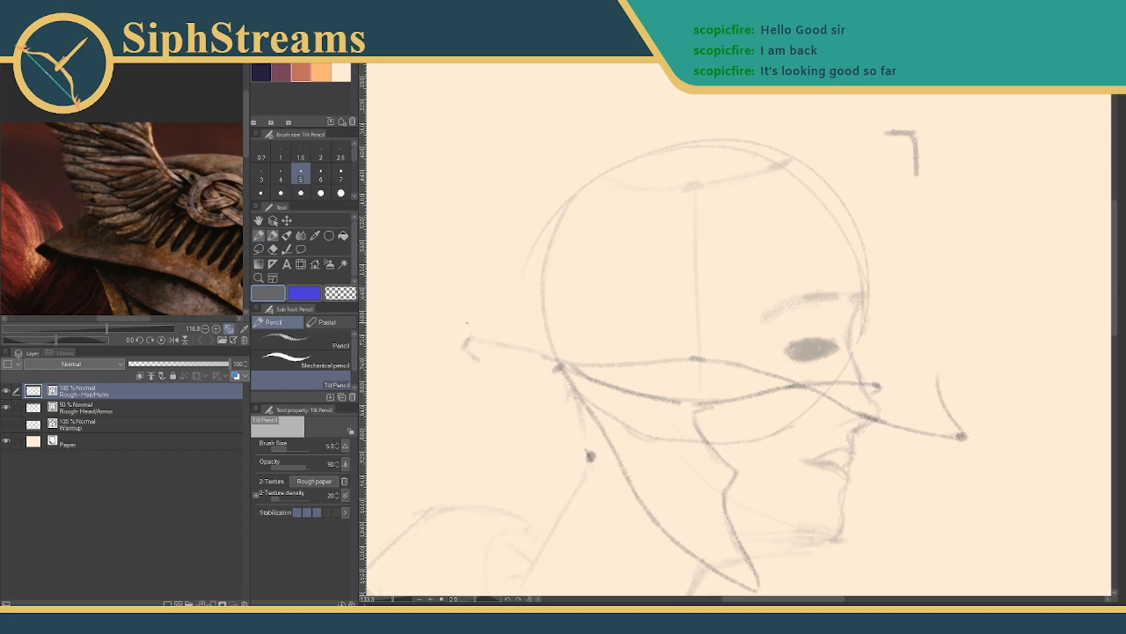
pyautogui.moveTo(470, 338); pyautogui.dragTo(512, 284)
# - Sketch the helmet's crown from the rear slope over the skull and curve its front down ahead of the forehead
pyautogui.moveTo(110, 329); pyautogui.dragTo(108, 301)
pyautogui.moveTo(140, 264); pyautogui.dragTo(109, 268)
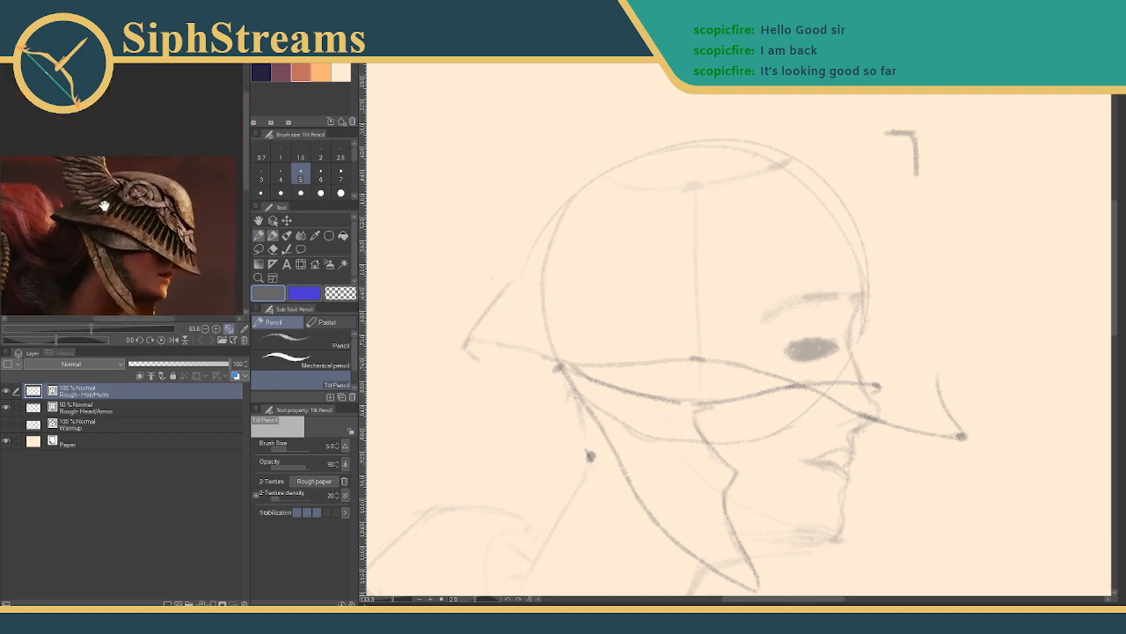
pyautogui.moveTo(146, 218); pyautogui.dragTo(197, 210)
pyautogui.moveTo(540, 298)
pyautogui.mouseDown()
pyautogui.moveTo(696, 281)
pyautogui.moveTo(490, 260)
pyautogui.mouseUp()
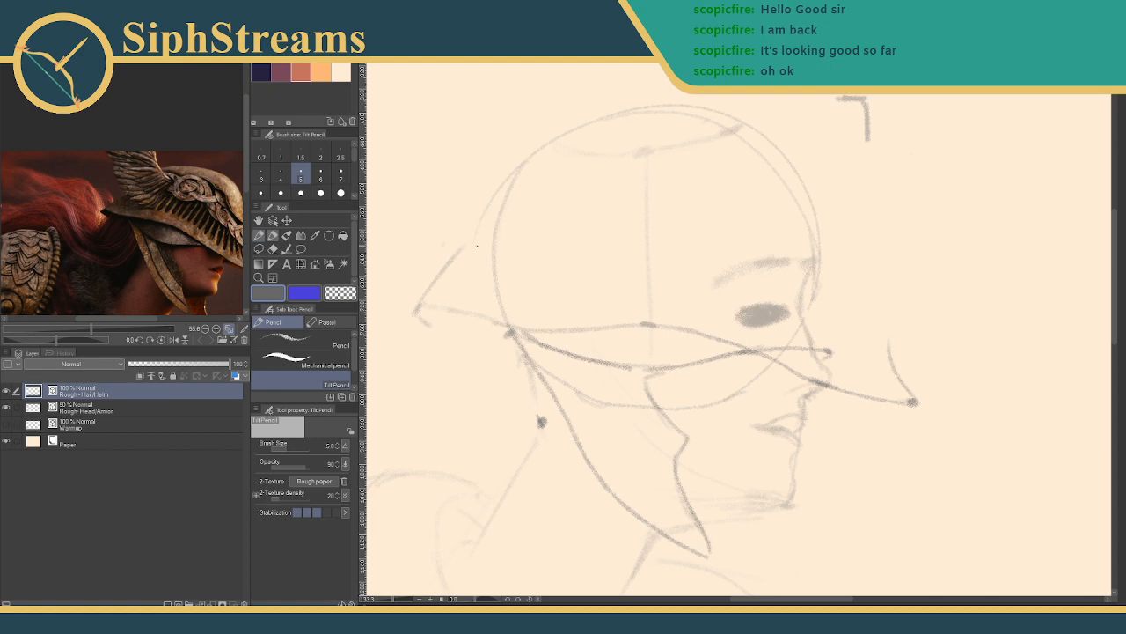
pyautogui.moveTo(457, 253)
pyautogui.mouseDown()
pyautogui.moveTo(534, 155)
pyautogui.moveTo(622, 115)
pyautogui.moveTo(512, 150)
pyautogui.moveTo(606, 113)
pyautogui.mouseUp()
pyautogui.moveTo(527, 133)
pyautogui.mouseDown()
pyautogui.moveTo(624, 121)
pyautogui.moveTo(710, 126)
pyautogui.mouseUp()
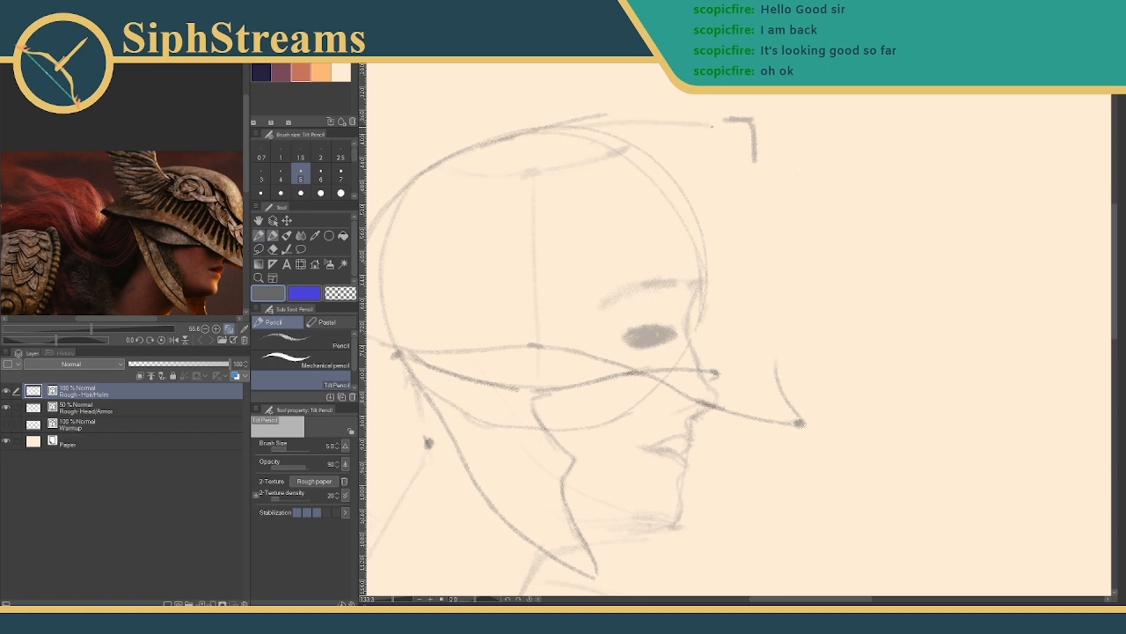
pyautogui.moveTo(196, 235); pyautogui.dragTo(141, 232)
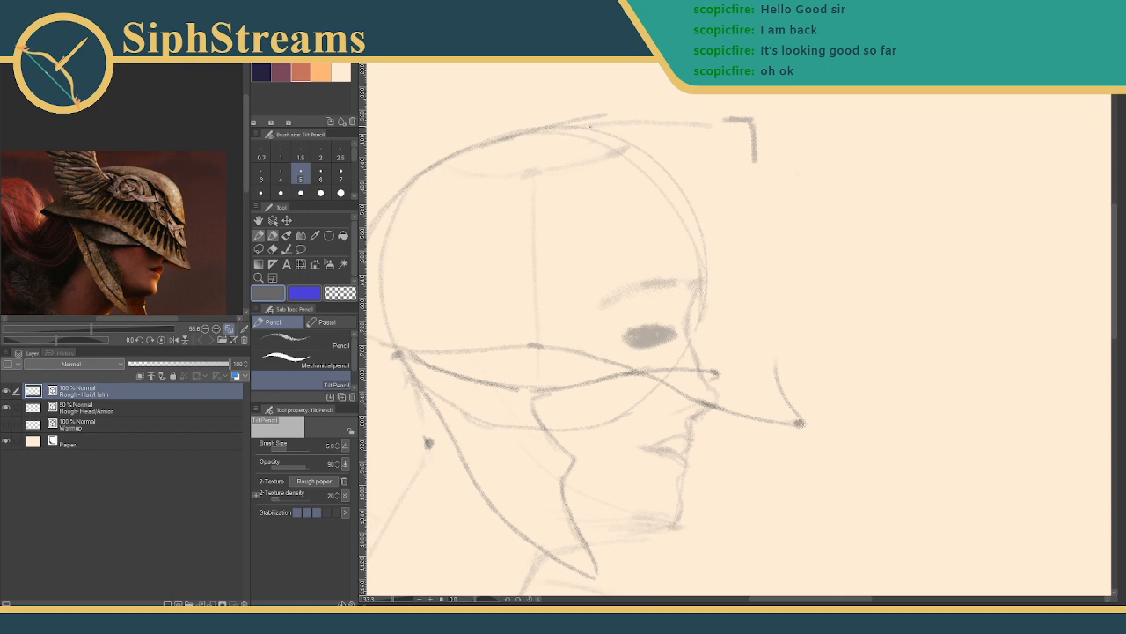
pyautogui.moveTo(584, 126)
pyautogui.mouseDown()
pyautogui.moveTo(701, 137)
pyautogui.moveTo(717, 158)
pyautogui.moveTo(730, 236)
pyautogui.mouseUp()
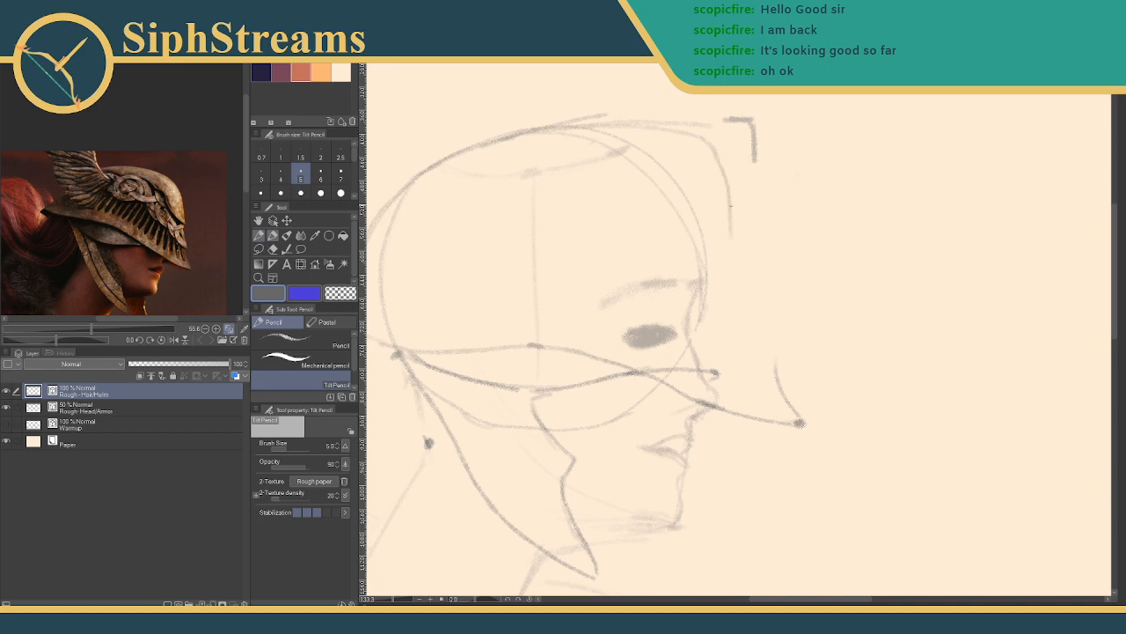
# - Extend the front of the crown down ahead of the forehead and erase the stray overshoot along the helmet's top line
pyautogui.moveTo(709, 146)
pyautogui.mouseDown()
pyautogui.moveTo(730, 188)
pyautogui.moveTo(744, 273)
pyautogui.mouseUp()
pyautogui.press('e')
pyautogui.moveTo(584, 112); pyautogui.dragTo(591, 124)
pyautogui.moveTo(690, 118); pyautogui.dragTo(686, 129)
pyautogui.press('p')
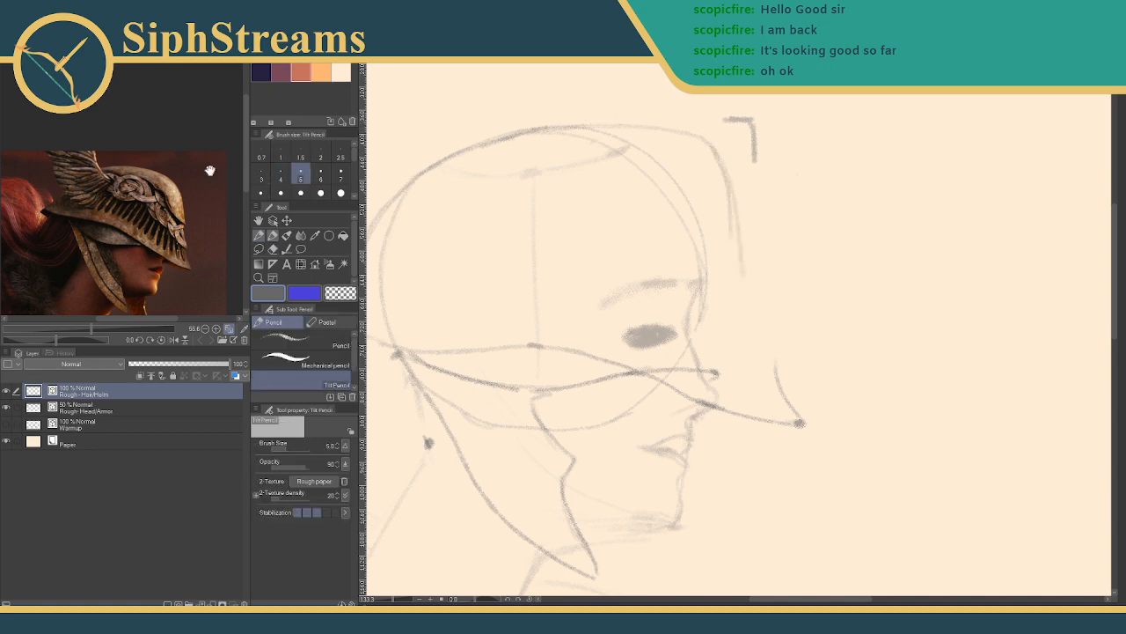
pyautogui.moveTo(633, 227)
pyautogui.mouseDown()
pyautogui.moveTo(606, 243)
pyautogui.moveTo(314, 279)
pyautogui.mouseUp()
pyautogui.moveTo(878, 176)
pyautogui.mouseDown()
pyautogui.moveTo(560, 217)
pyautogui.moveTo(554, 206)
pyautogui.mouseUp()
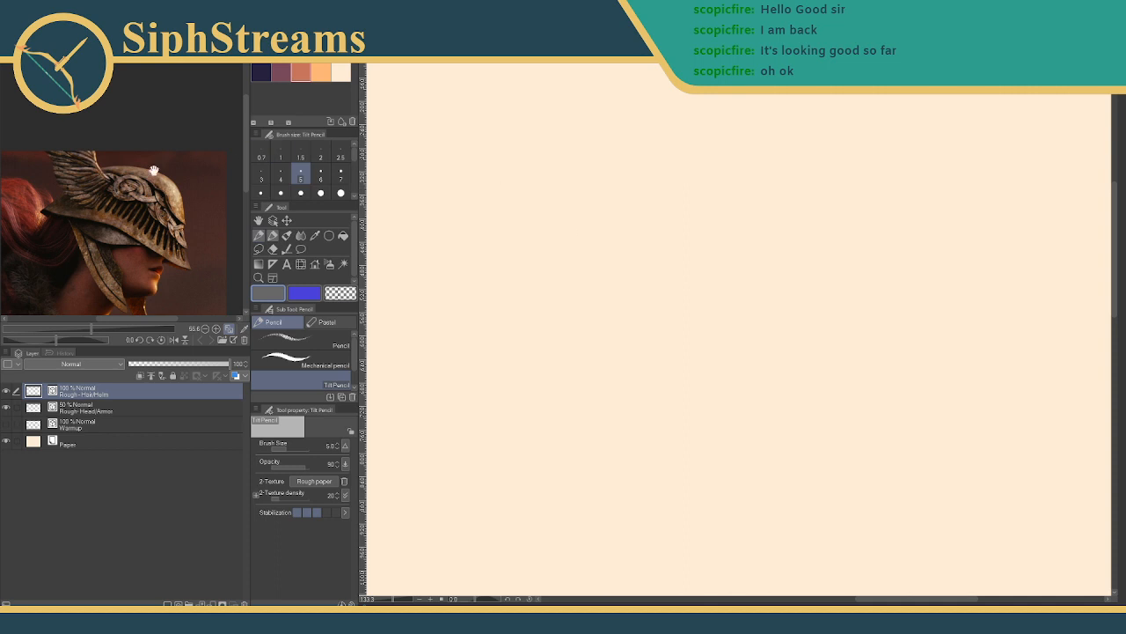
pyautogui.moveTo(513, 259)
pyautogui.mouseDown()
pyautogui.moveTo(733, 164)
pyautogui.moveTo(784, 302)
pyautogui.mouseUp()
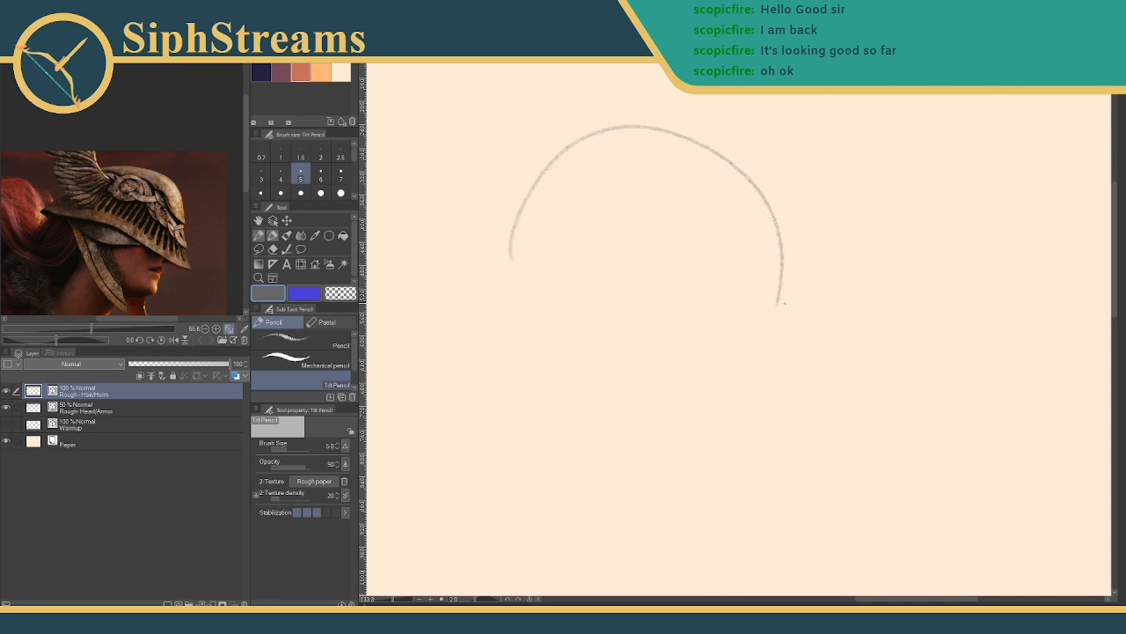
pyautogui.moveTo(486, 239); pyautogui.dragTo(559, 111)
pyautogui.moveTo(657, 102)
pyautogui.mouseDown()
pyautogui.moveTo(767, 165)
pyautogui.moveTo(790, 332)
pyautogui.mouseUp()
pyautogui.hotkey('ctrl', 'z')
pyautogui.hotkey('ctrl', 'z')
pyautogui.hotkey('ctrl', 'z')
pyautogui.hotkey('ctrl', 'z')
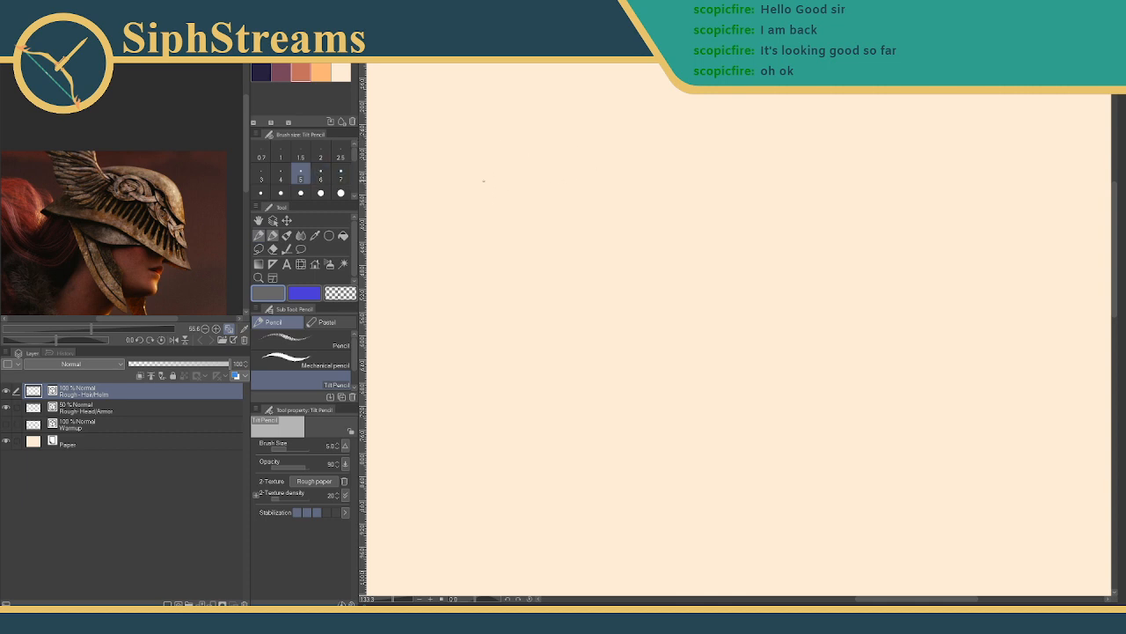
pyautogui.moveTo(461, 244)
pyautogui.mouseDown()
pyautogui.moveTo(507, 166)
pyautogui.moveTo(558, 152)
pyautogui.moveTo(612, 163)
pyautogui.mouseUp()
pyautogui.moveTo(650, 221)
pyautogui.mouseDown()
pyautogui.moveTo(701, 226)
pyautogui.moveTo(768, 159)
pyautogui.moveTo(811, 251)
pyautogui.mouseUp()
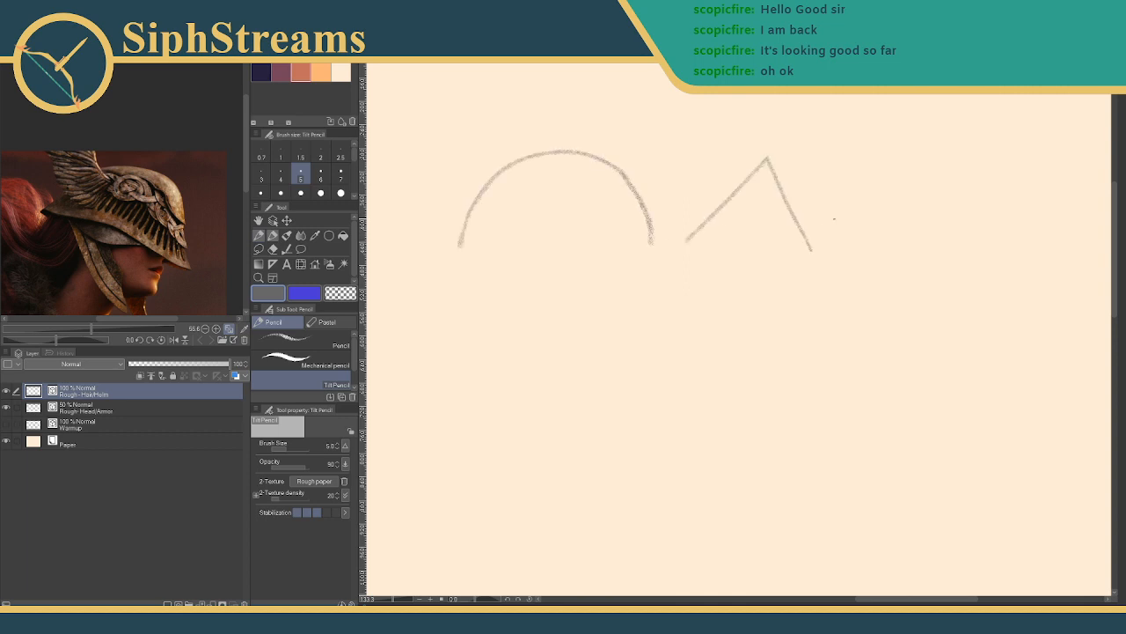
pyautogui.hotkey('ctrl', 'z')
pyautogui.moveTo(482, 226)
pyautogui.mouseDown()
pyautogui.moveTo(533, 176)
pyautogui.moveTo(656, 235)
pyautogui.mouseUp()
pyautogui.hotkey('ctrl', 'z')
pyautogui.moveTo(467, 239); pyautogui.dragTo(512, 159)
pyautogui.hotkey('ctrl', 'z')
pyautogui.moveTo(461, 245)
pyautogui.mouseDown()
pyautogui.moveTo(518, 163)
pyautogui.moveTo(567, 156)
pyautogui.moveTo(626, 174)
pyautogui.moveTo(659, 235)
pyautogui.mouseUp()
pyautogui.hotkey('ctrl', 'z')
pyautogui.moveTo(482, 192)
pyautogui.mouseDown()
pyautogui.moveTo(534, 157)
pyautogui.moveTo(607, 165)
pyautogui.moveTo(648, 249)
pyautogui.mouseUp()
pyautogui.hotkey('ctrl', 'z')
pyautogui.hotkey('ctrl', 'z')
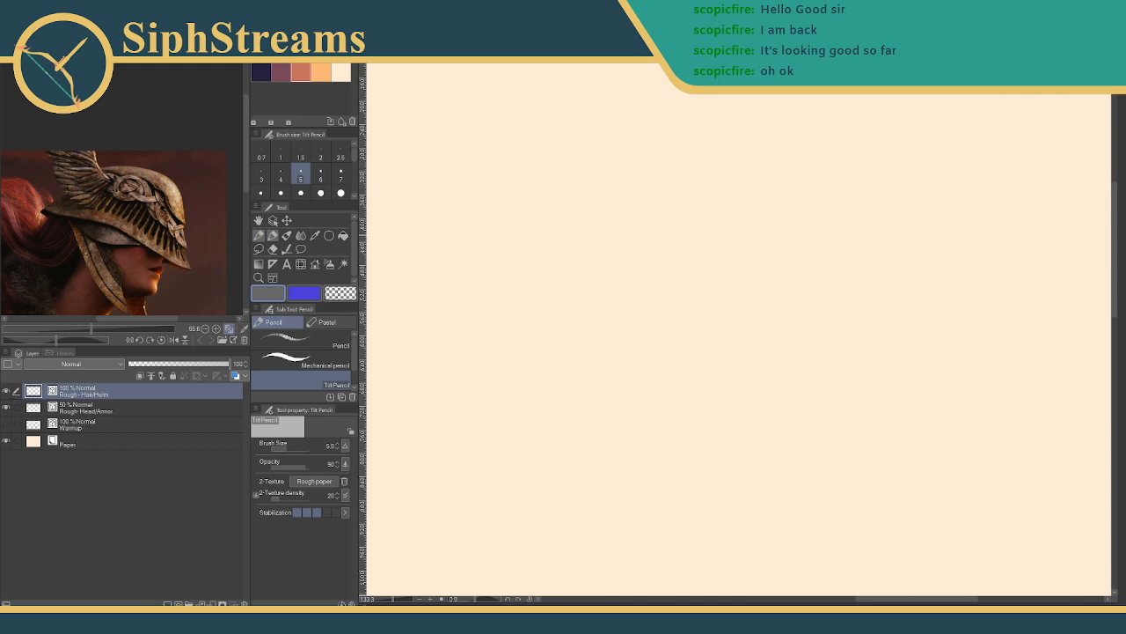
pyautogui.hotkey('ctrl', 'y')
pyautogui.hotkey('ctrl', 'z')
# - Sketch a simplified helmet profile from straight, angled segments in the empty canvas ahead of the head, cutting across its front top corner
pyautogui.moveTo(431, 250); pyautogui.dragTo(482, 221)
pyautogui.hotkey('ctrl', 'z')
pyautogui.moveTo(427, 254); pyautogui.dragTo(485, 207)
pyautogui.moveTo(483, 207); pyautogui.dragTo(507, 159)
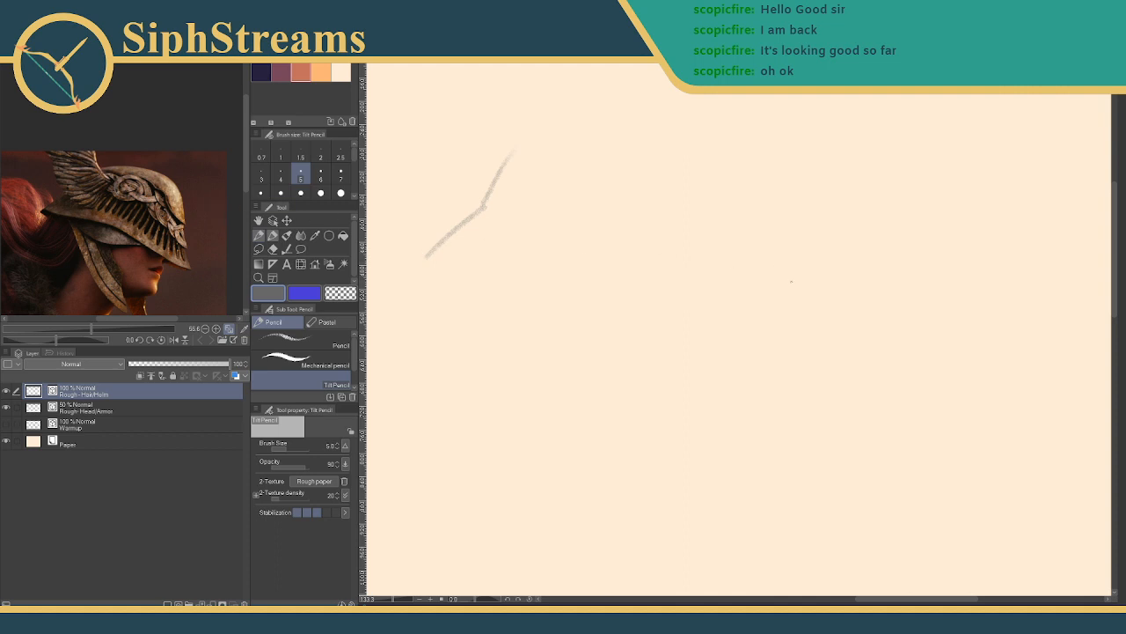
pyautogui.moveTo(792, 282); pyautogui.dragTo(901, 275)
pyautogui.moveTo(516, 148)
pyautogui.mouseDown()
pyautogui.moveTo(584, 128)
pyautogui.moveTo(733, 138)
pyautogui.mouseUp()
pyautogui.moveTo(609, 130); pyautogui.dragTo(776, 152)
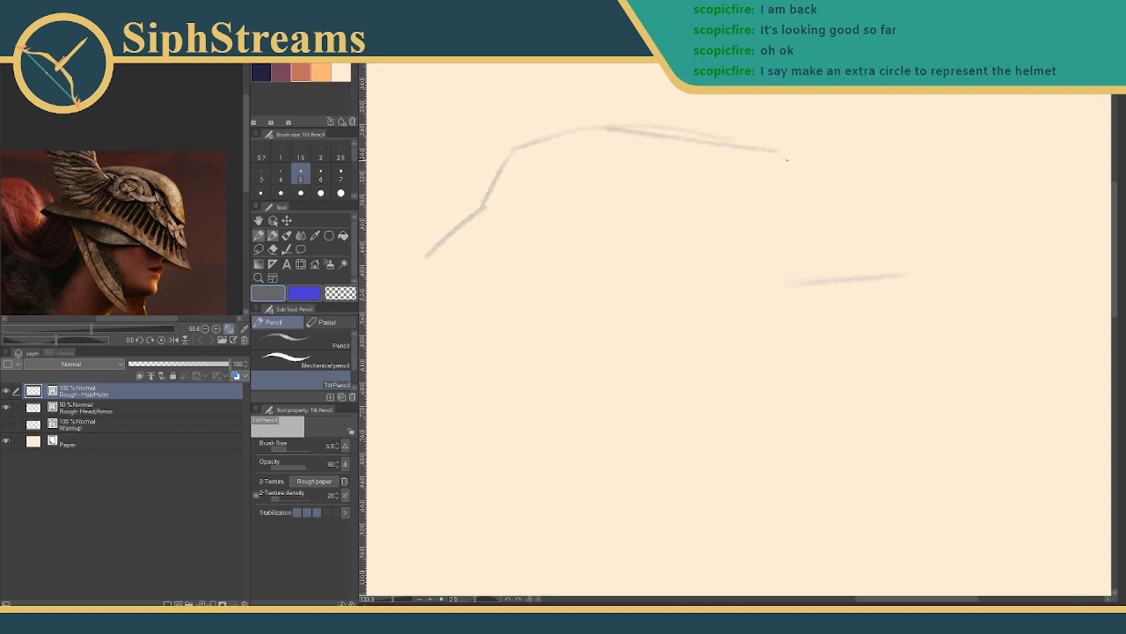
pyautogui.moveTo(781, 151); pyautogui.dragTo(807, 279)
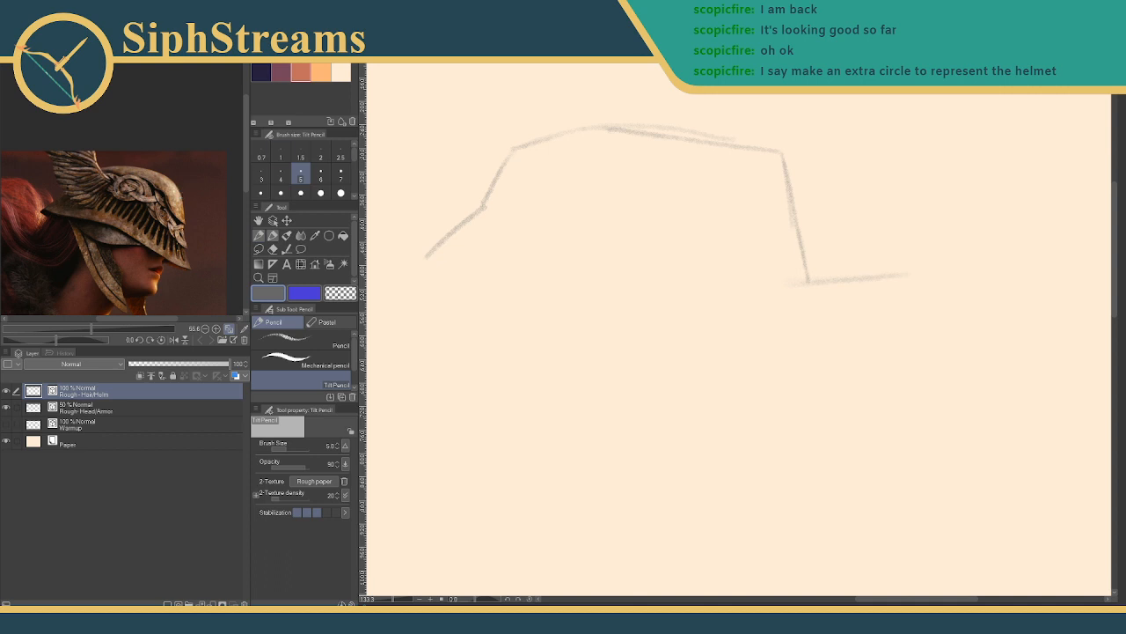
pyautogui.moveTo(749, 148); pyautogui.dragTo(780, 169)
# - Erase the old crown line and rework the helmet's crown over the skull with straighter, more angular segments
pyautogui.moveTo(623, 220)
pyautogui.mouseDown()
pyautogui.moveTo(875, 243)
pyautogui.moveTo(829, 244)
pyautogui.mouseUp()
pyautogui.moveTo(609, 238)
pyautogui.mouseDown()
pyautogui.moveTo(740, 242)
pyautogui.moveTo(831, 210)
pyautogui.moveTo(653, 185)
pyautogui.mouseUp()
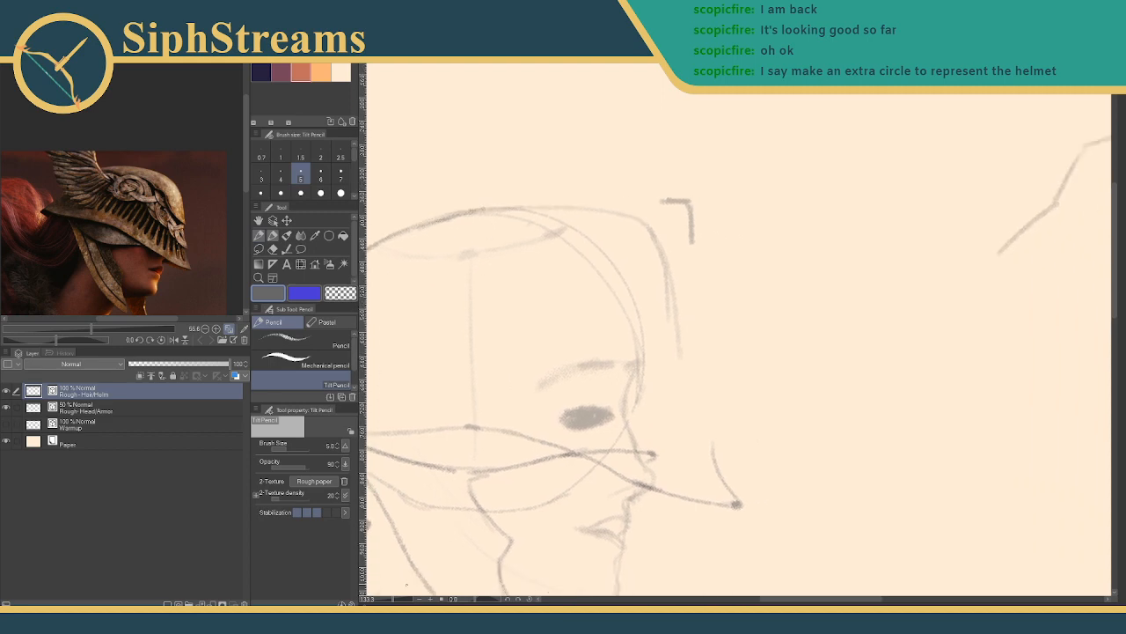
pyautogui.moveTo(393, 600); pyautogui.dragTo(390, 600)
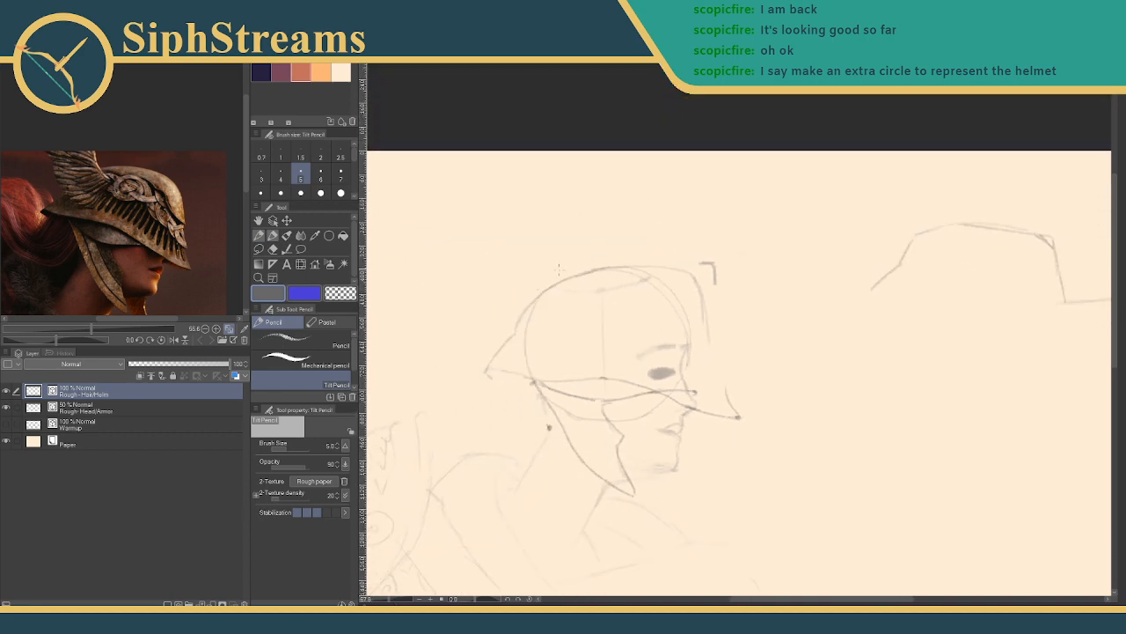
pyautogui.moveTo(650, 269); pyautogui.dragTo(606, 264)
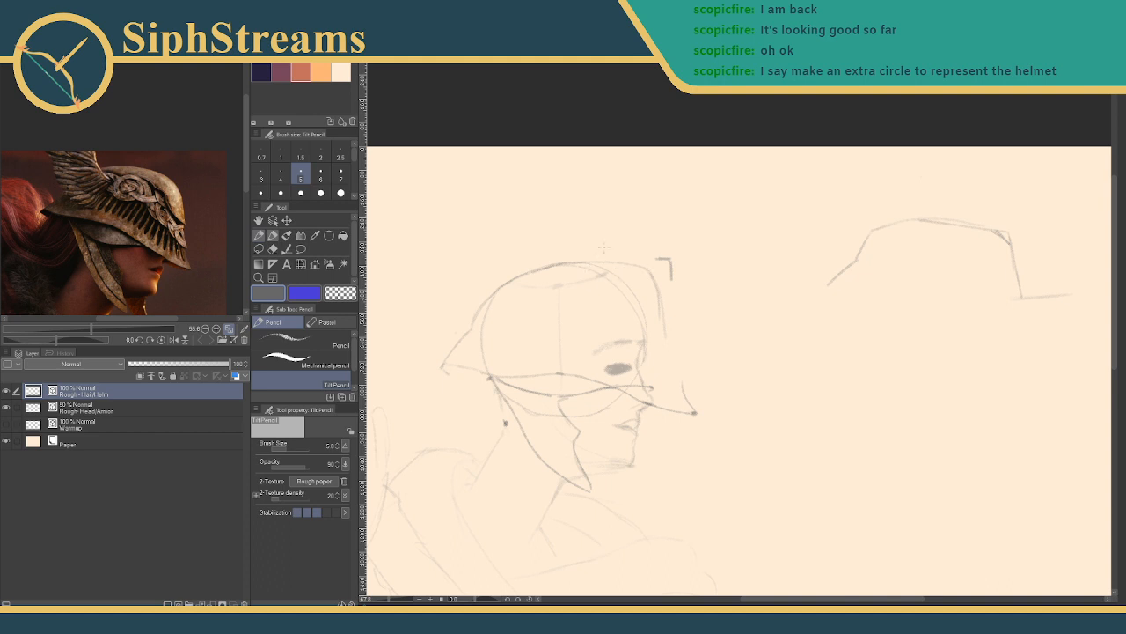
pyautogui.press('e')
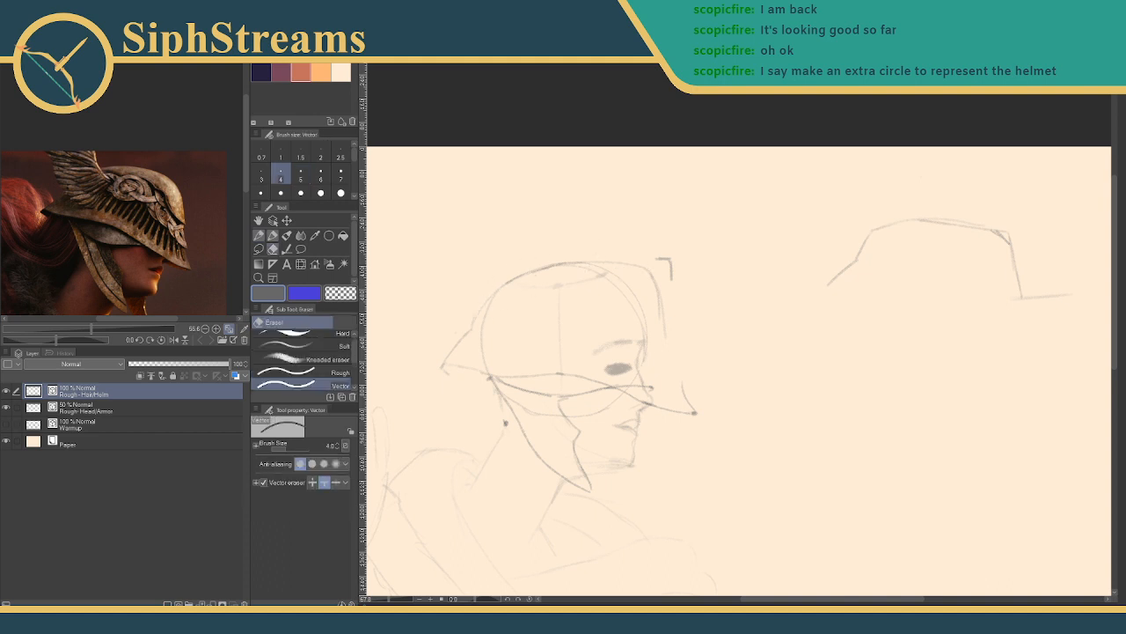
pyautogui.moveTo(595, 246); pyautogui.dragTo(623, 262)
pyautogui.press('p')
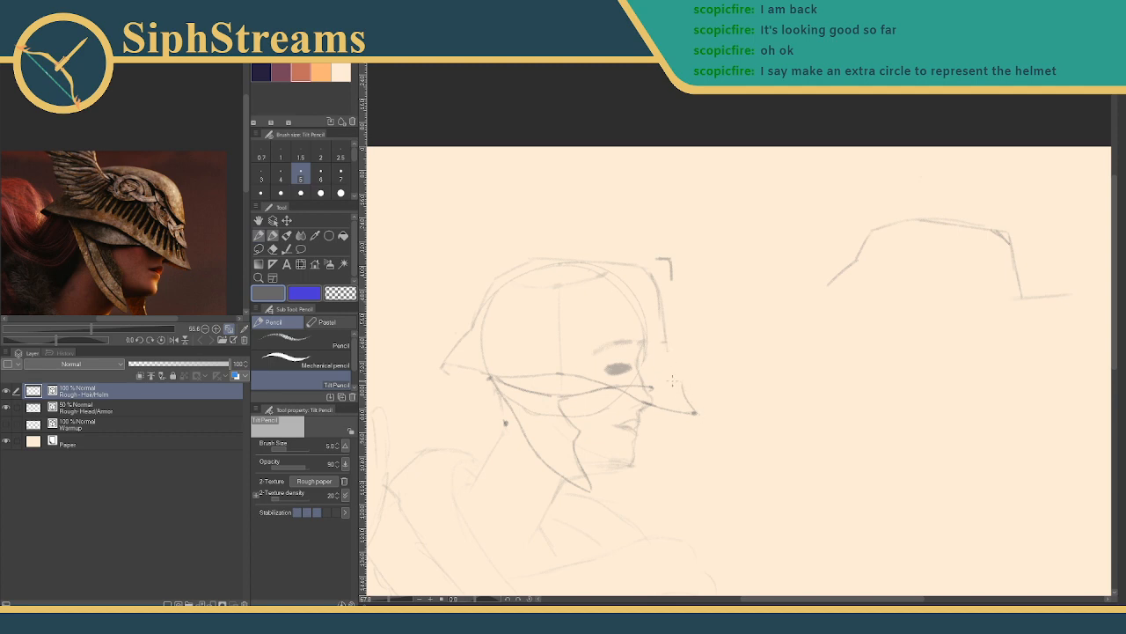
# - Try to connect the front of the crown down to the short front edge above the brim's tip
pyautogui.moveTo(666, 353); pyautogui.dragTo(687, 387)
pyautogui.hotkey('ctrl', 'z')
pyautogui.scroll(5, 698, 307)
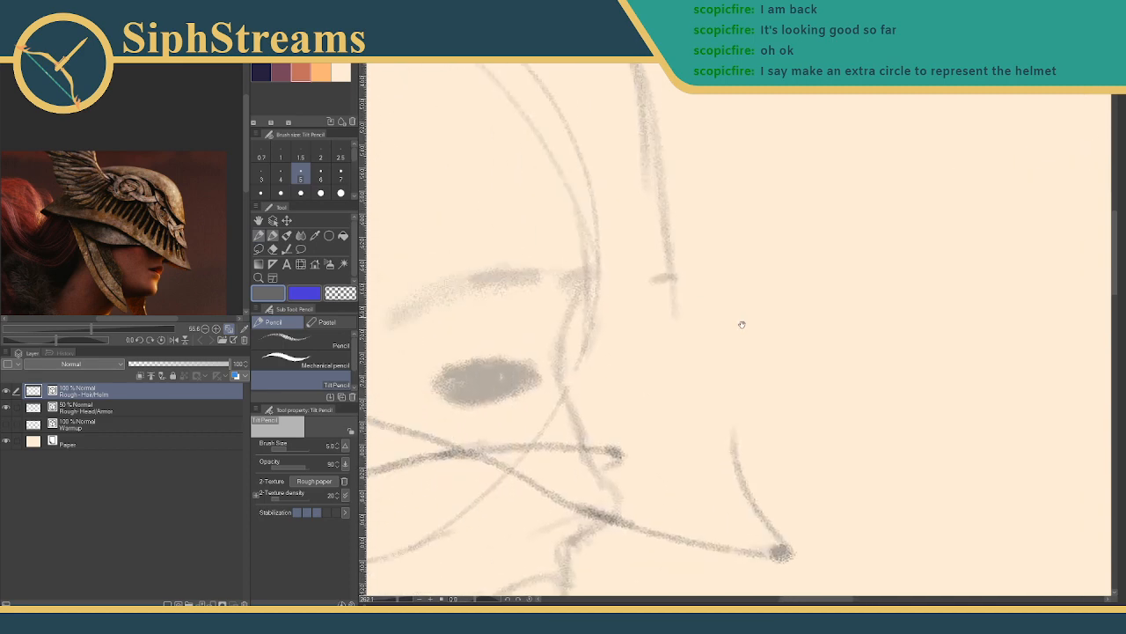
pyautogui.moveTo(697, 307); pyautogui.dragTo(836, 457)
pyautogui.moveTo(409, 602); pyautogui.dragTo(392, 602)
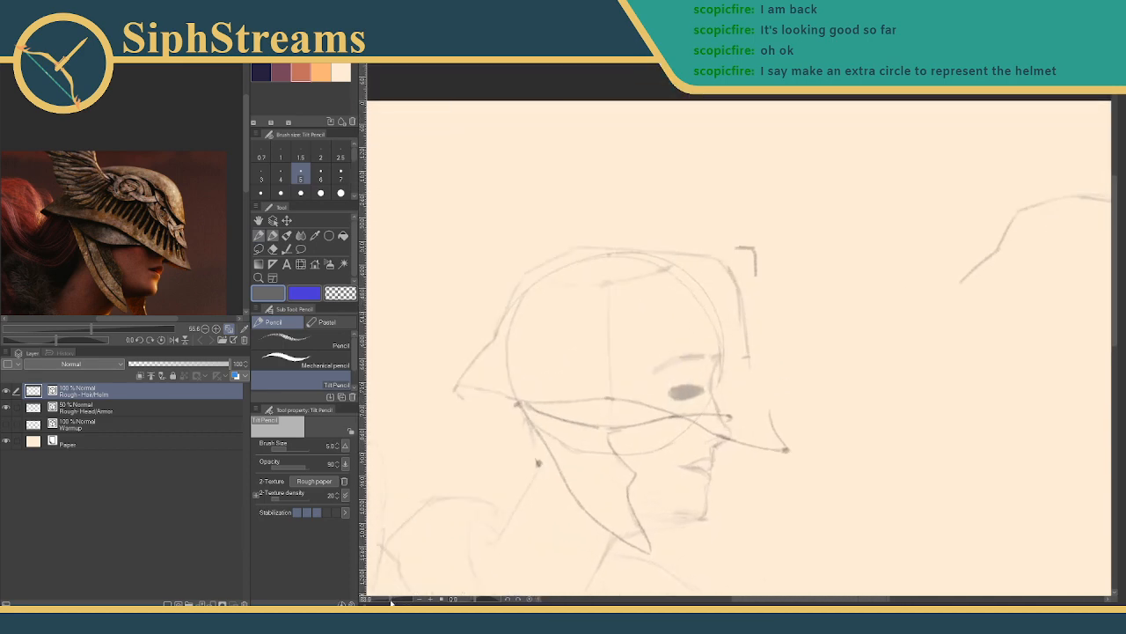
# - Strengthen the helmet's rear curve from the back slope up to the top of the crown
pyautogui.moveTo(537, 352)
pyautogui.mouseDown()
pyautogui.moveTo(523, 402)
pyautogui.moveTo(485, 370)
pyautogui.moveTo(516, 318)
pyautogui.moveTo(564, 293)
pyautogui.mouseUp()
pyautogui.moveTo(666, 313); pyautogui.dragTo(616, 251)
pyautogui.moveTo(512, 235); pyautogui.dragTo(676, 258)
pyautogui.hotkey('ctrl', 'z')
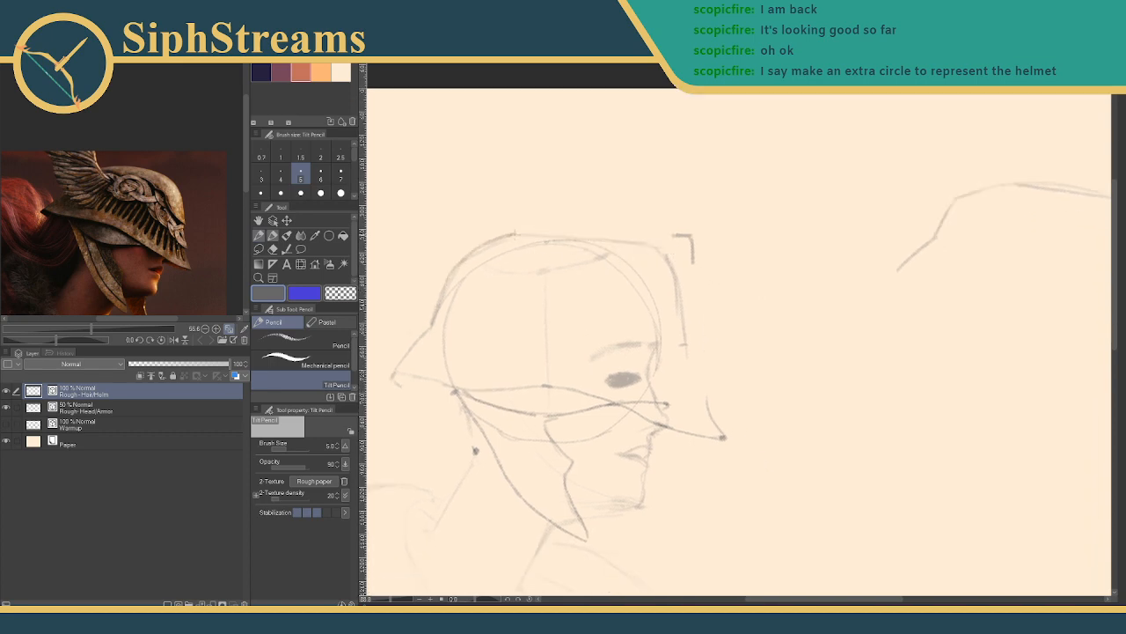
# - Redraw the crown's top line across the head and darken its front bend down ahead of the forehead
pyautogui.moveTo(524, 231)
pyautogui.mouseDown()
pyautogui.moveTo(632, 240)
pyautogui.moveTo(667, 261)
pyautogui.moveTo(626, 241)
pyautogui.moveTo(510, 237)
pyautogui.moveTo(681, 257)
pyautogui.moveTo(500, 234)
pyautogui.moveTo(688, 259)
pyautogui.mouseUp()
pyautogui.hotkey('ctrl', 'z')
pyautogui.hotkey('ctrl', 'z')
pyautogui.hotkey('ctrl', 'z')
pyautogui.hotkey('ctrl', 'z')
pyautogui.hotkey('ctrl', 'z')
pyautogui.moveTo(525, 232); pyautogui.dragTo(673, 264)
pyautogui.hotkey('ctrl', 'z')
pyautogui.moveTo(513, 234); pyautogui.dragTo(635, 246)
pyautogui.hotkey('ctrl', 'z')
pyautogui.moveTo(509, 232)
pyautogui.mouseDown()
pyautogui.moveTo(653, 245)
pyautogui.moveTo(673, 284)
pyautogui.mouseUp()
pyautogui.moveTo(645, 246); pyautogui.dragTo(680, 299)
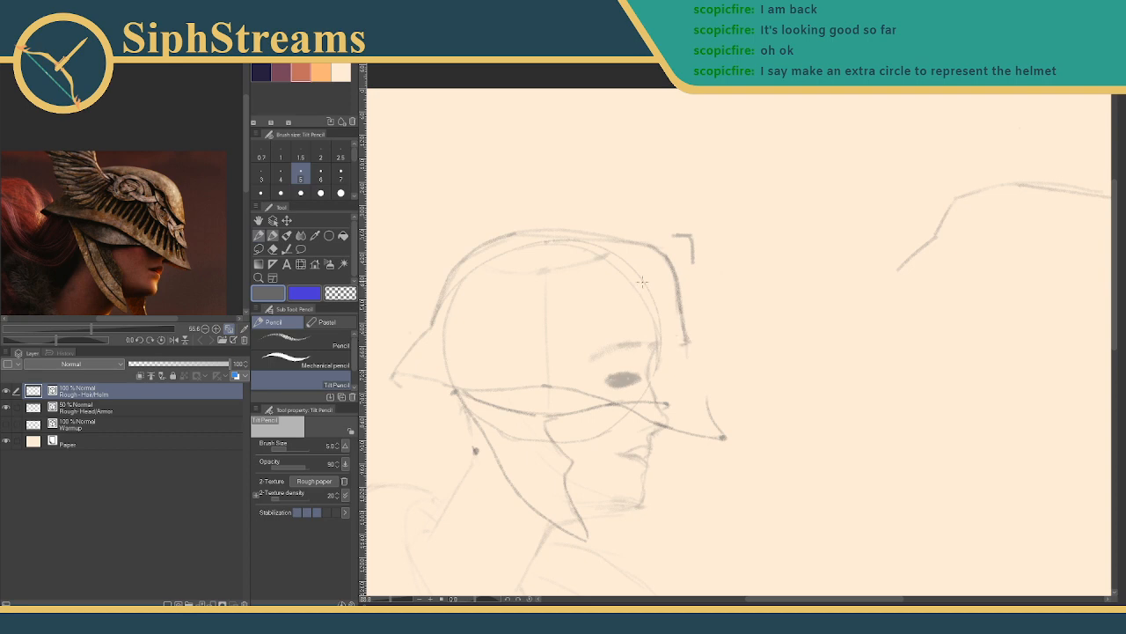
# - Sketch the inner edge from the crown's front tip back to the forehead and over the skull to the rear curve
pyautogui.moveTo(639, 284); pyautogui.dragTo(645, 319)
pyautogui.hotkey('ctrl', 'z')
pyautogui.moveTo(641, 286)
pyautogui.mouseDown()
pyautogui.moveTo(660, 329)
pyautogui.moveTo(691, 344)
pyautogui.mouseUp()
pyautogui.moveTo(640, 284)
pyautogui.mouseDown()
pyautogui.moveTo(572, 249)
pyautogui.moveTo(480, 251)
pyautogui.mouseUp()
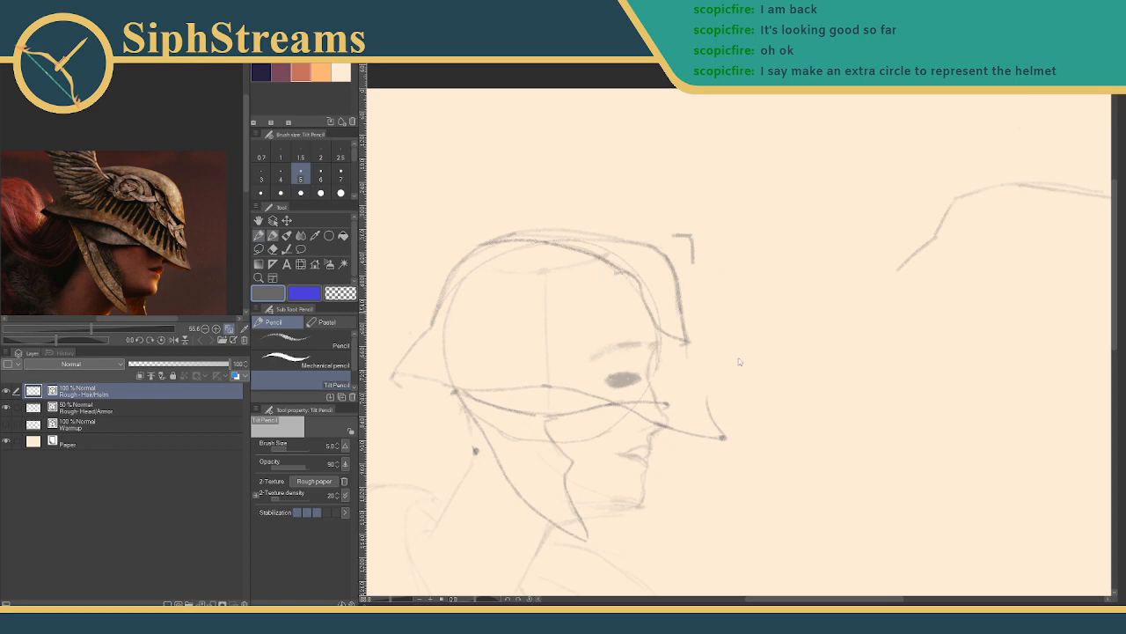
# - Erase the angular practice profile from the empty canvas ahead of the head
pyautogui.moveTo(674, 322)
pyautogui.mouseDown()
pyautogui.moveTo(626, 298)
pyautogui.moveTo(638, 288)
pyautogui.mouseUp()
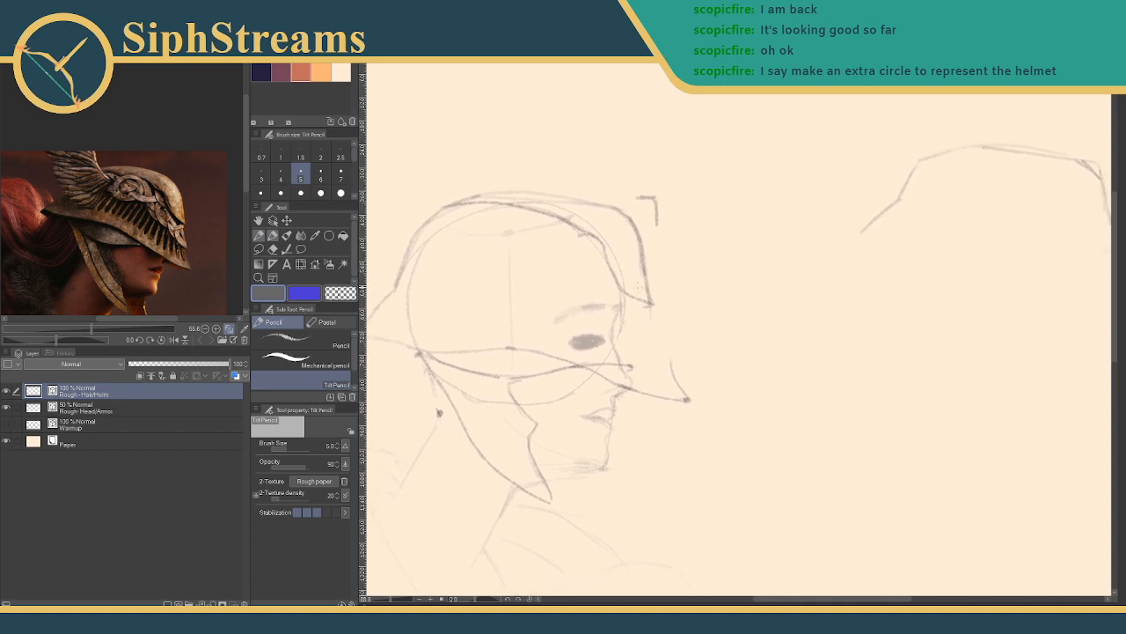
pyautogui.moveTo(673, 245); pyautogui.dragTo(560, 276)
pyautogui.moveTo(748, 210); pyautogui.dragTo(622, 234)
pyautogui.press('e')
pyautogui.moveTo(688, 209)
pyautogui.mouseDown()
pyautogui.moveTo(640, 299)
pyautogui.moveTo(643, 254)
pyautogui.mouseUp()
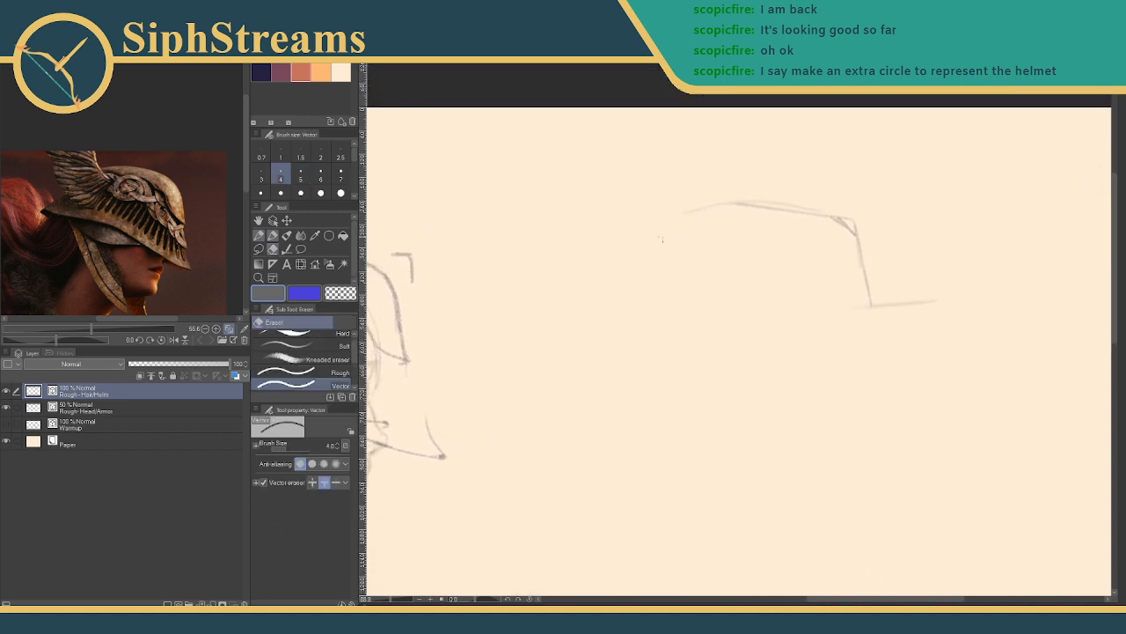
pyautogui.moveTo(748, 203)
pyautogui.mouseDown()
pyautogui.moveTo(804, 192)
pyautogui.moveTo(842, 222)
pyautogui.moveTo(874, 305)
pyautogui.mouseUp()
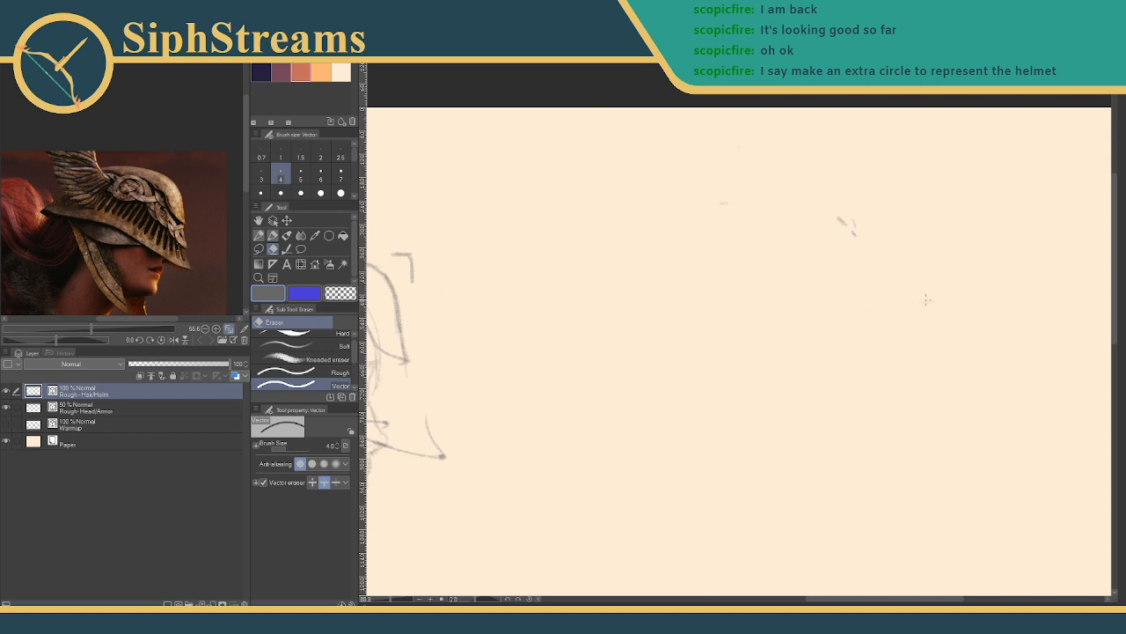
pyautogui.moveTo(824, 227); pyautogui.dragTo(856, 220)
pyautogui.press('p')
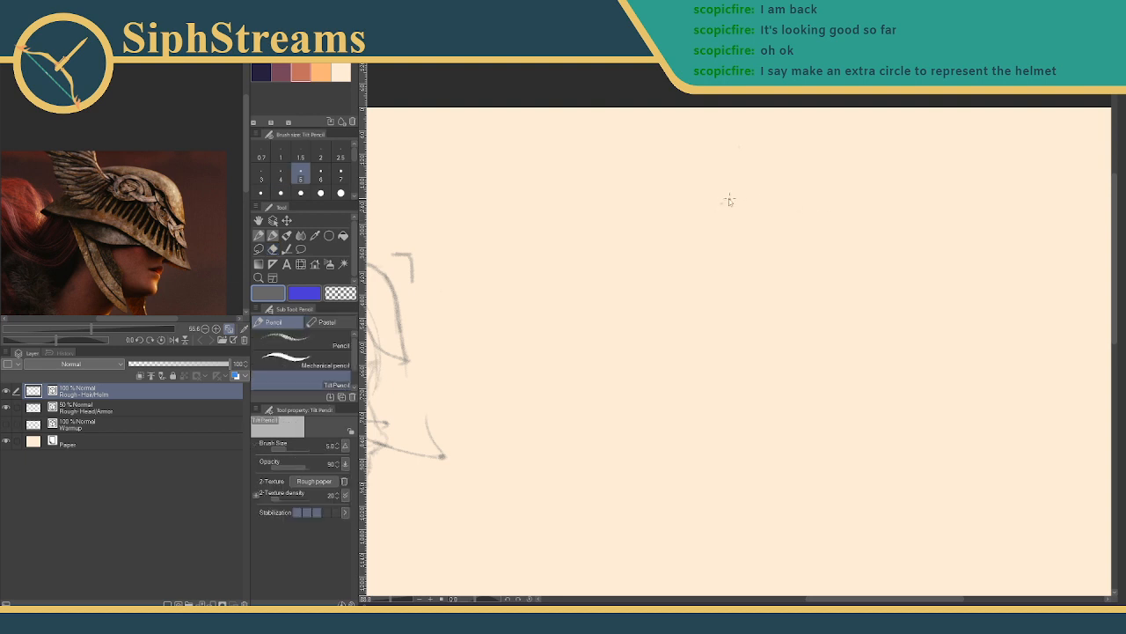
# - Erase the corner guide mark ahead of the top of the helmet
pyautogui.moveTo(514, 294)
pyautogui.mouseDown()
pyautogui.moveTo(735, 322)
pyautogui.moveTo(773, 299)
pyautogui.mouseUp()
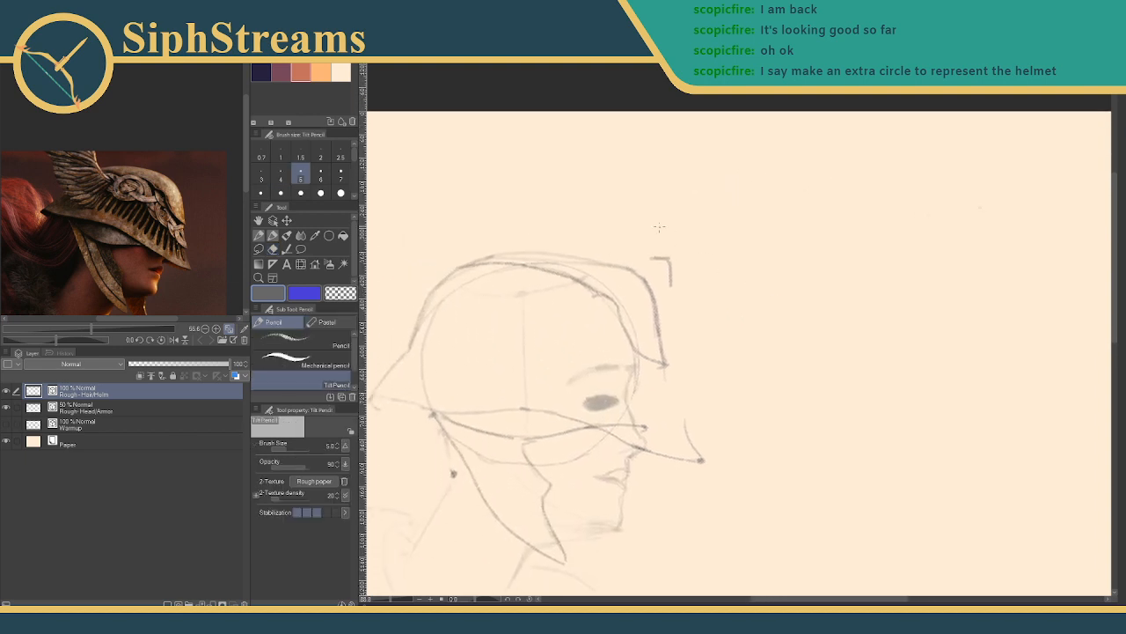
pyautogui.press('e')
pyautogui.moveTo(653, 257)
pyautogui.mouseDown()
pyautogui.moveTo(672, 282)
pyautogui.moveTo(664, 255)
pyautogui.mouseUp()
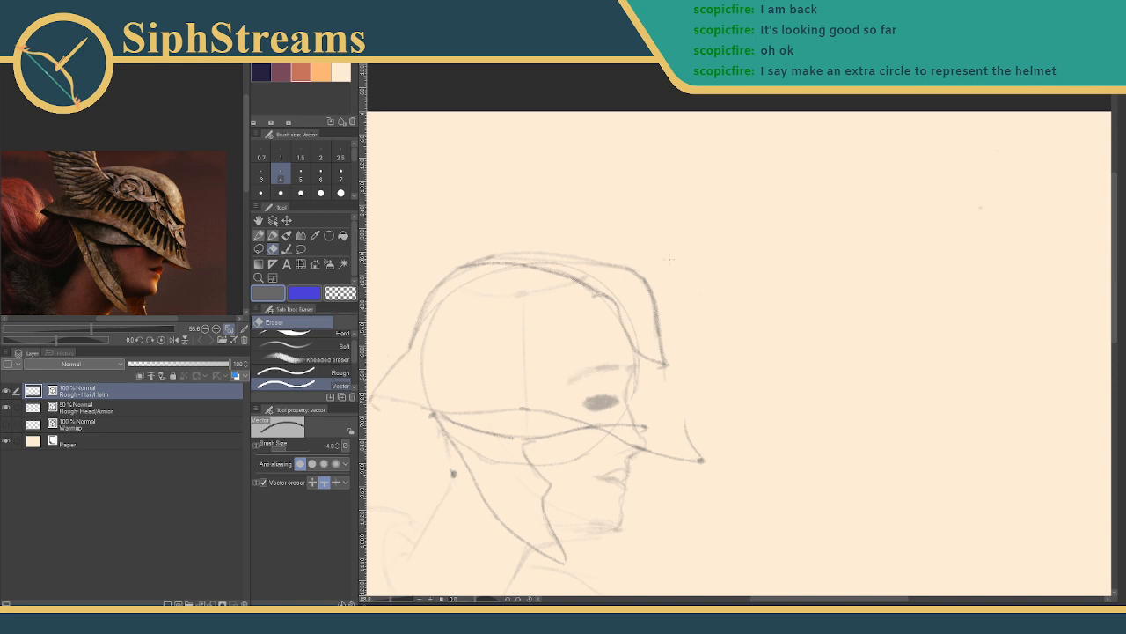
pyautogui.press('p')
pyautogui.moveTo(630, 292); pyautogui.dragTo(702, 207)
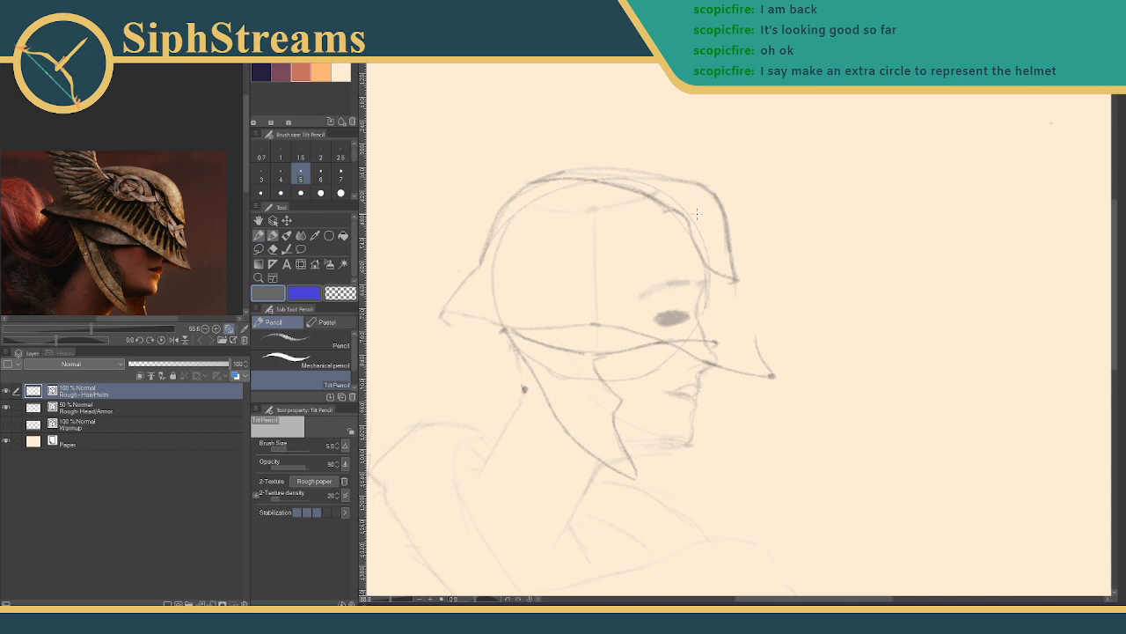
pyautogui.moveTo(394, 601)
pyautogui.mouseDown()
pyautogui.moveTo(521, 587)
pyautogui.moveTo(489, 602)
pyautogui.mouseUp()
pyautogui.press('e')
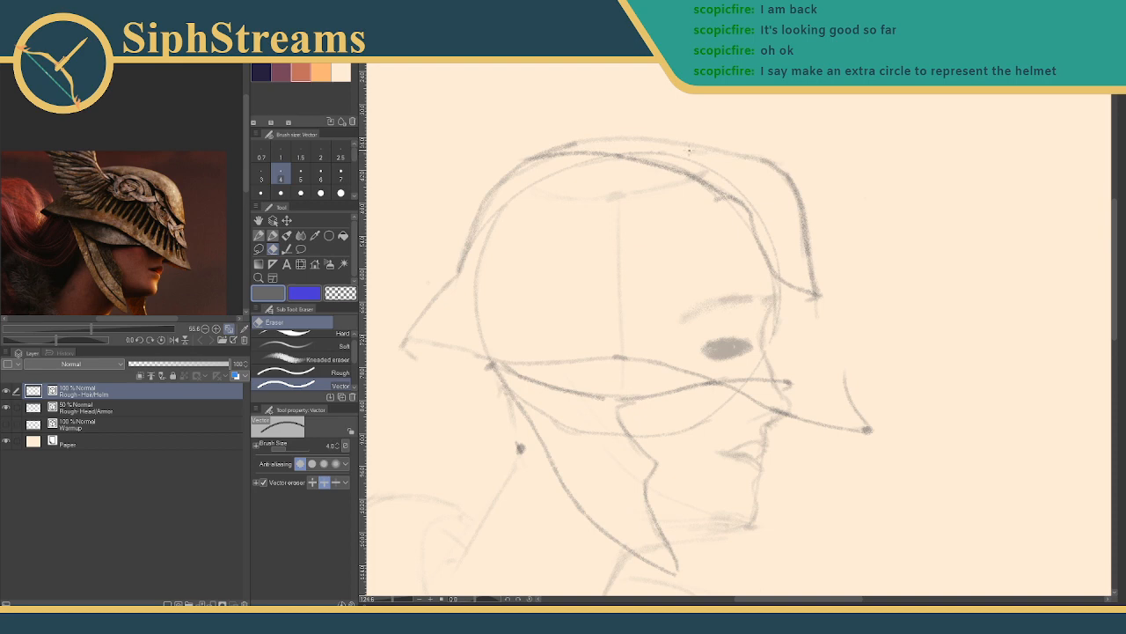
pyautogui.press('p')
pyautogui.press('e')
pyautogui.moveTo(600, 154)
pyautogui.mouseDown()
pyautogui.moveTo(563, 154)
pyautogui.moveTo(614, 156)
pyautogui.mouseUp()
pyautogui.press('p')
pyautogui.hotkey('ctrl', 'z')
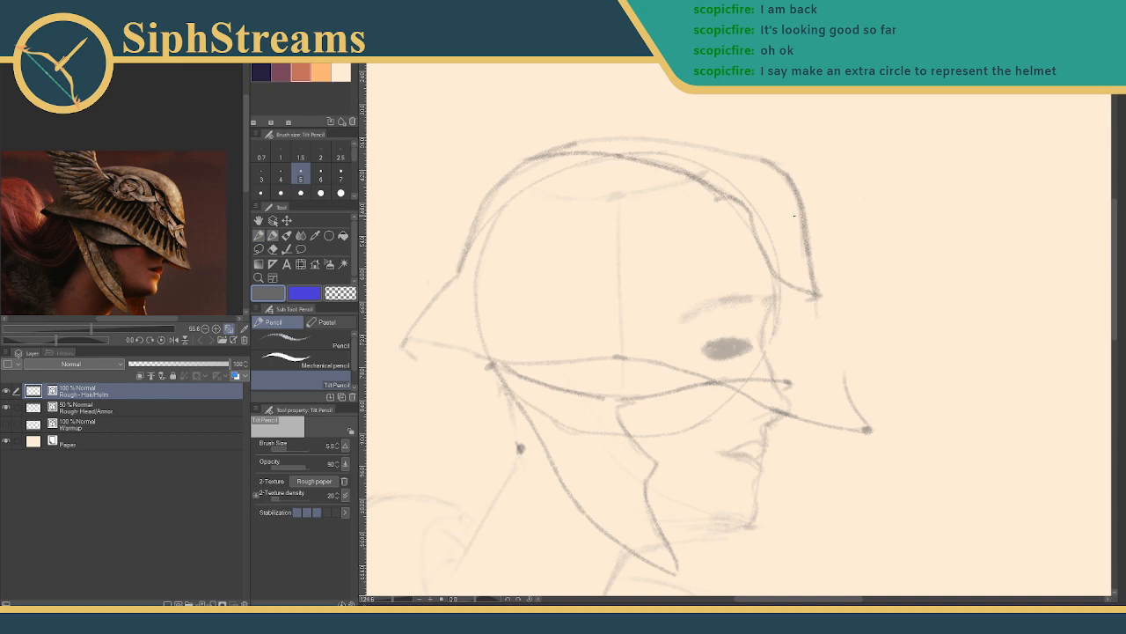
# - Mark the wing's base point on the side of the helmet and sketch its short front edge slanting up from it
pyautogui.moveTo(629, 266)
pyautogui.mouseDown()
pyautogui.moveTo(608, 264)
pyautogui.moveTo(626, 344)
pyautogui.moveTo(622, 333)
pyautogui.mouseUp()
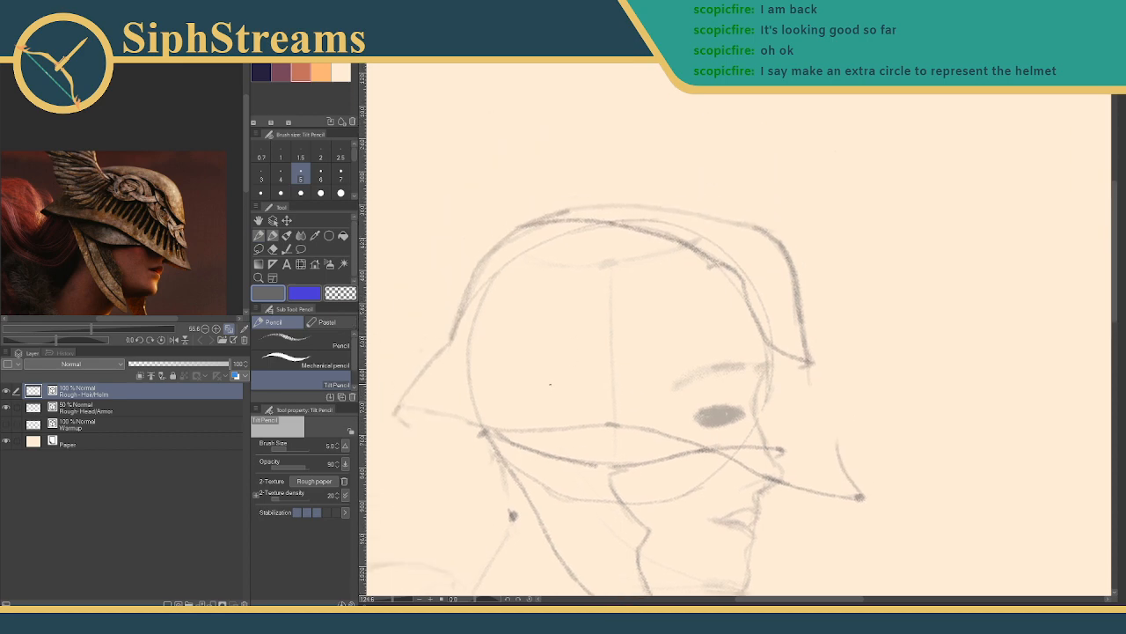
pyautogui.moveTo(568, 408)
pyautogui.mouseDown()
pyautogui.moveTo(561, 346)
pyautogui.moveTo(561, 363)
pyautogui.mouseUp()
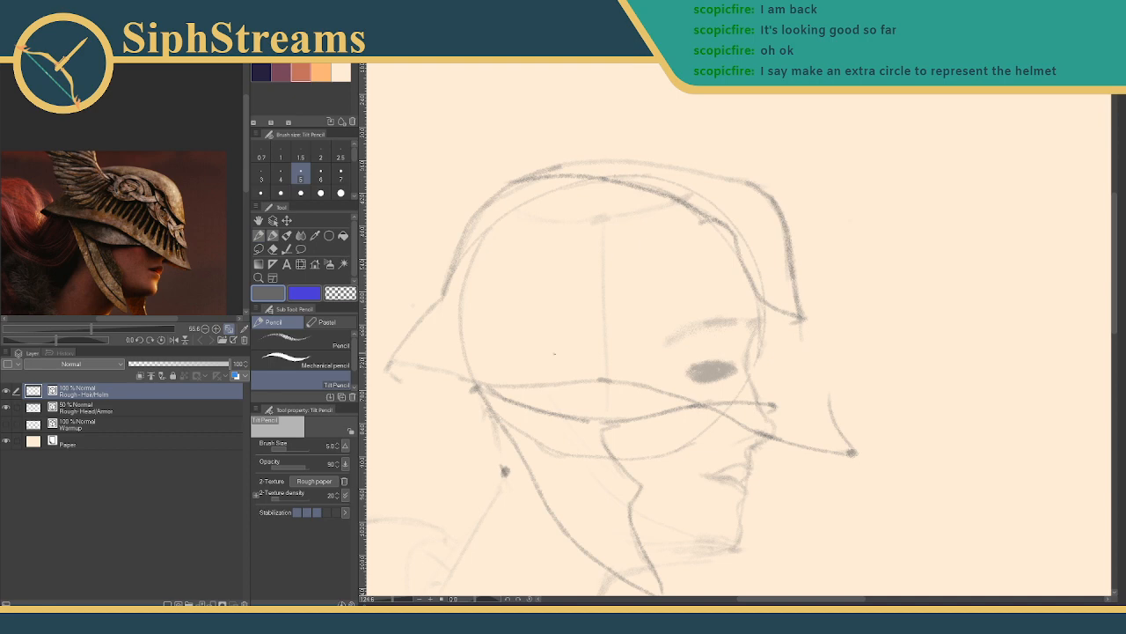
pyautogui.moveTo(546, 342); pyautogui.dragTo(548, 342)
pyautogui.moveTo(577, 239); pyautogui.dragTo(547, 336)
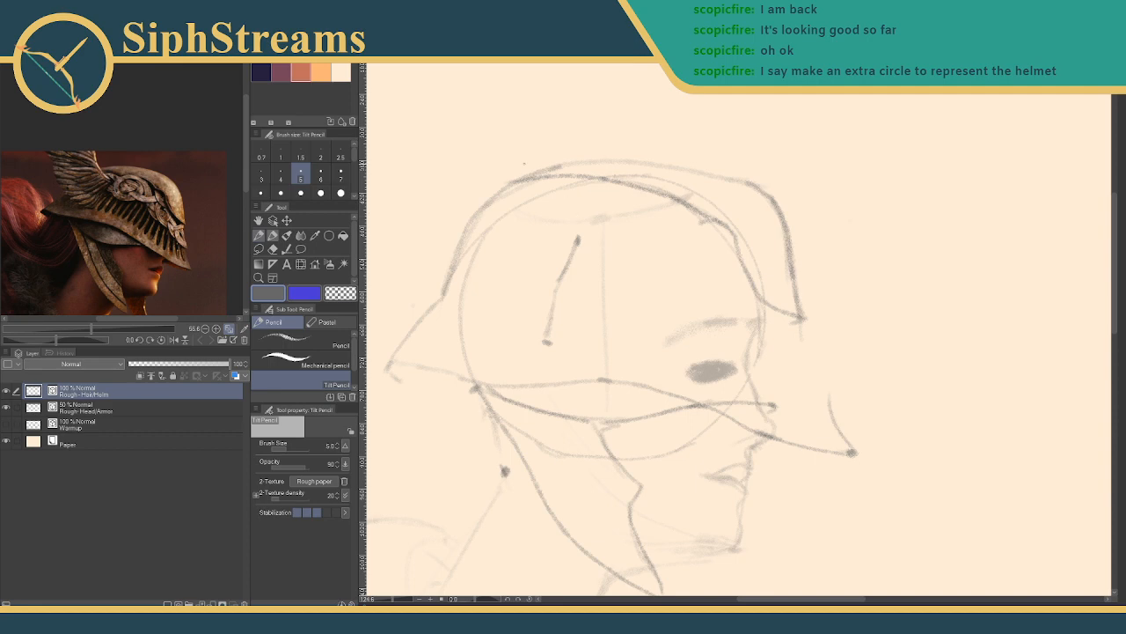
# - Sketch the wing's upper and lower edges sweeping back and up past the crown, adding a pointed feather tip at the rear
pyautogui.moveTo(520, 148); pyautogui.dragTo(575, 229)
pyautogui.moveTo(438, 253); pyautogui.dragTo(542, 338)
pyautogui.moveTo(431, 231)
pyautogui.mouseDown()
pyautogui.moveTo(454, 268)
pyautogui.moveTo(429, 213)
pyautogui.mouseUp()
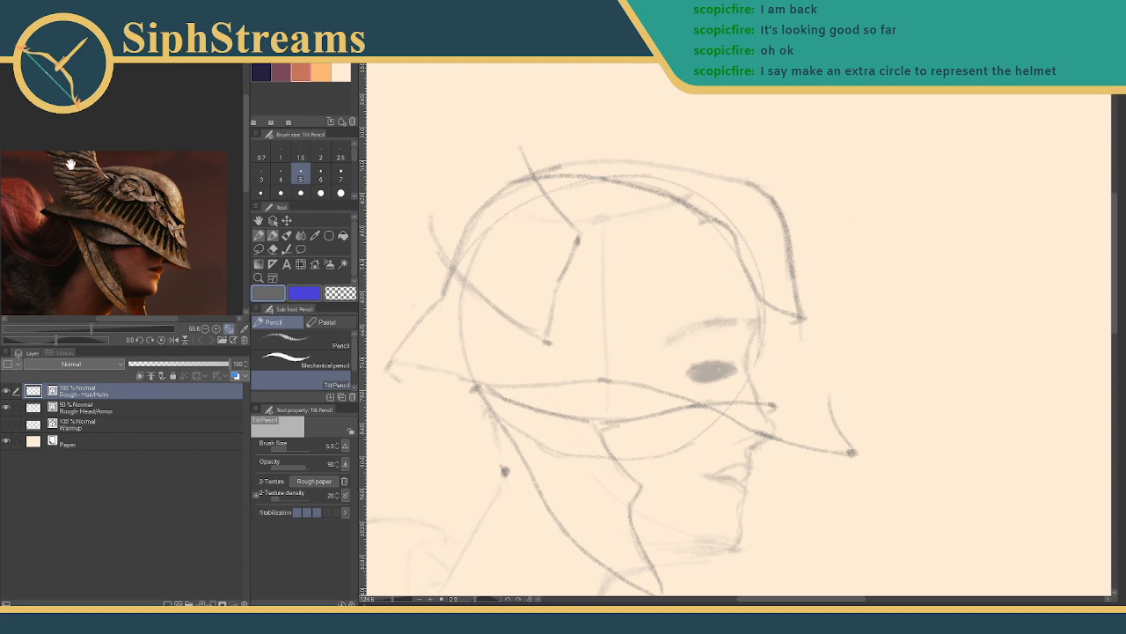
pyautogui.moveTo(420, 172); pyautogui.dragTo(449, 260)
pyautogui.moveTo(520, 138); pyautogui.dragTo(529, 167)
pyautogui.moveTo(430, 167)
pyautogui.mouseDown()
pyautogui.moveTo(420, 177)
pyautogui.moveTo(407, 138)
pyautogui.mouseUp()
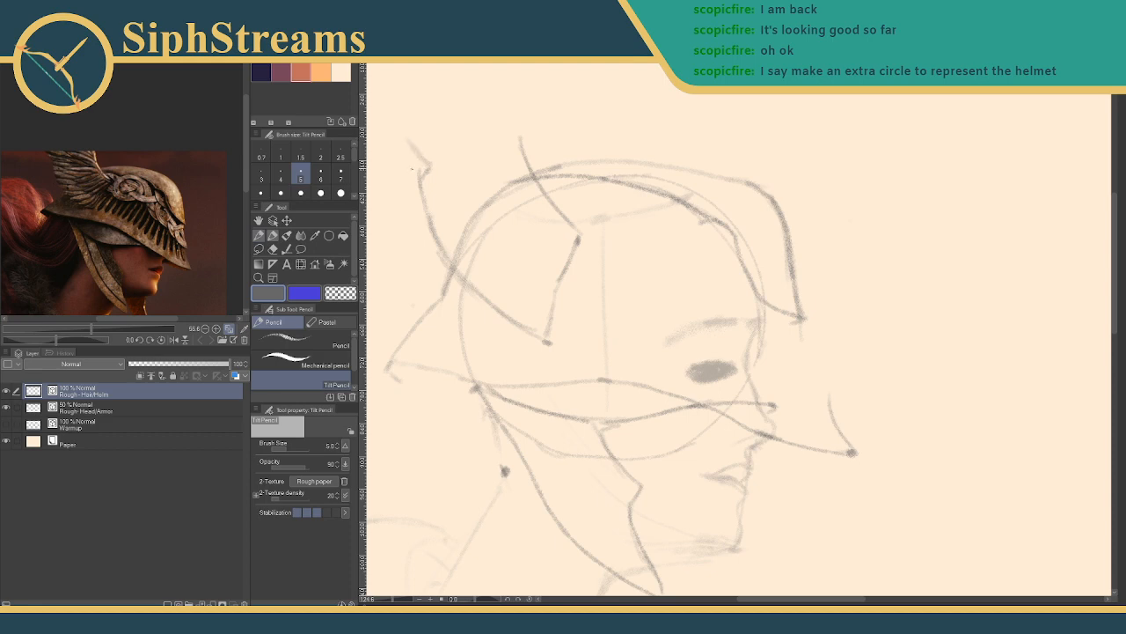
# - Erase the rear crown curves where they pass behind the wing
pyautogui.press('e')
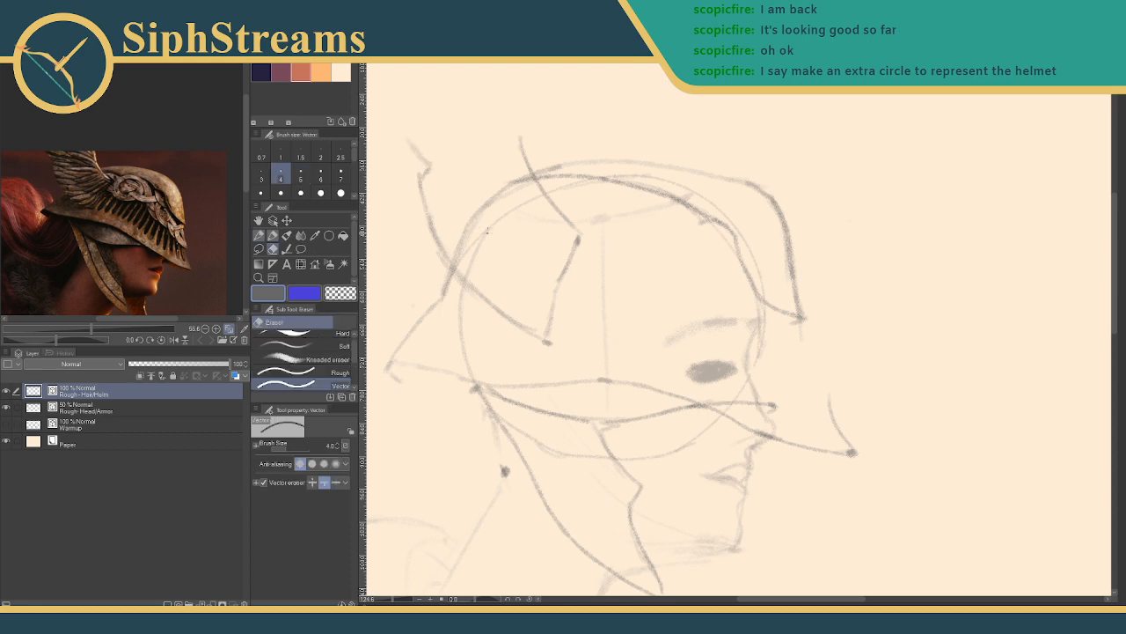
pyautogui.click(473, 222)
pyautogui.moveTo(498, 199); pyautogui.dragTo(526, 178)
pyautogui.press('p')
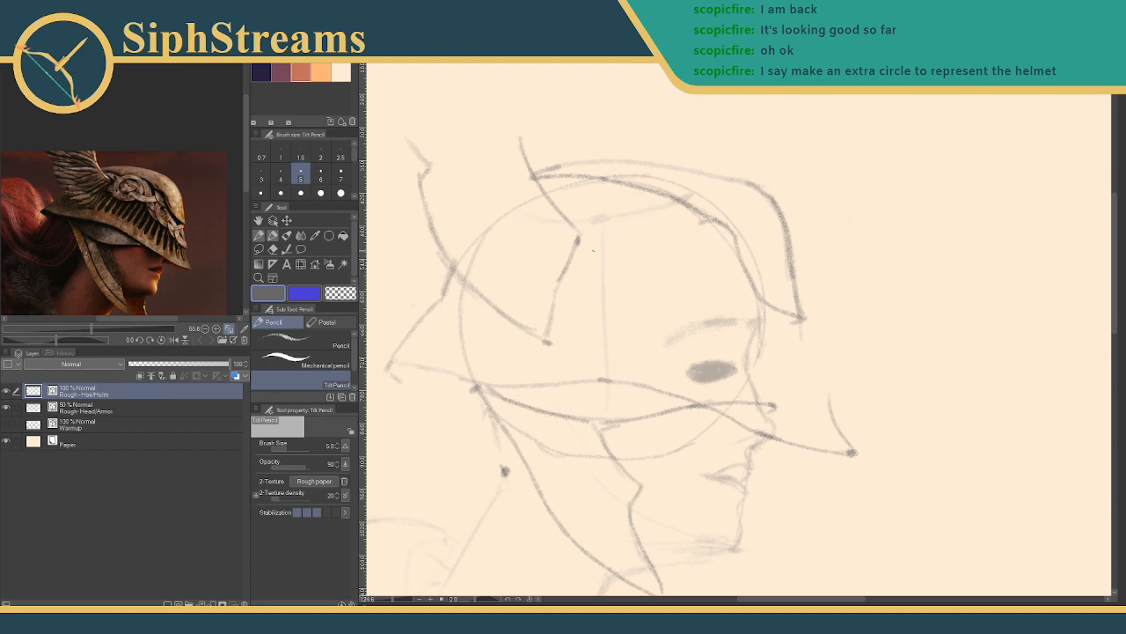
# - Darken the wing's short front edge where it slants down from the crown
pyautogui.moveTo(577, 238); pyautogui.dragTo(556, 284)
pyautogui.moveTo(575, 236)
pyautogui.mouseDown()
pyautogui.moveTo(569, 215)
pyautogui.moveTo(563, 235)
pyautogui.mouseUp()
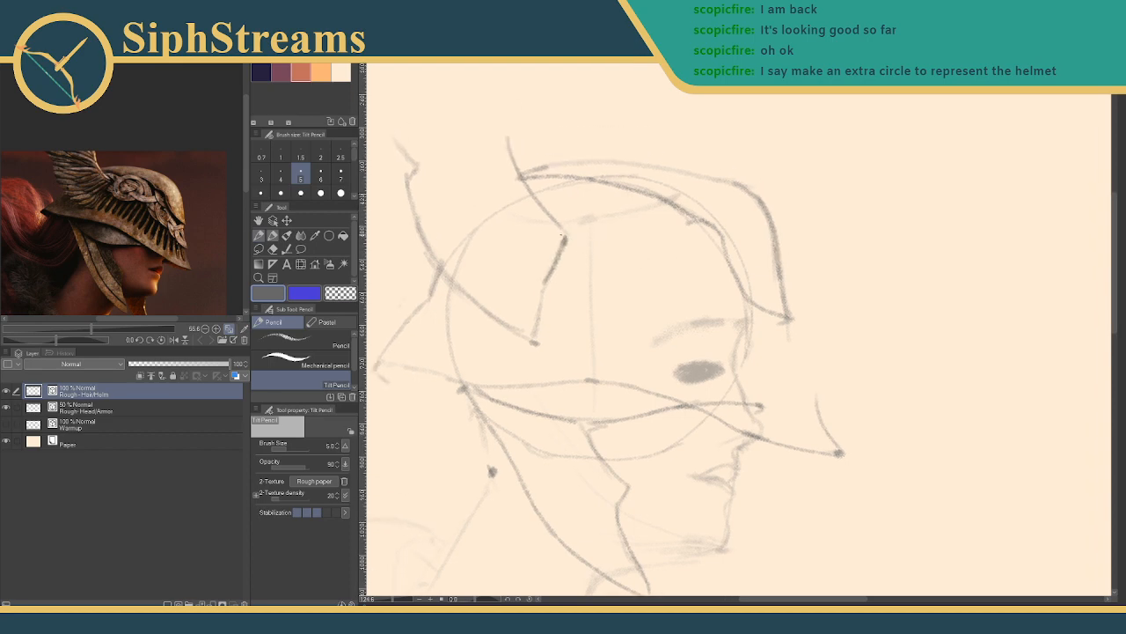
pyautogui.moveTo(650, 316)
pyautogui.mouseDown()
pyautogui.moveTo(629, 219)
pyautogui.moveTo(610, 199)
pyautogui.mouseUp()
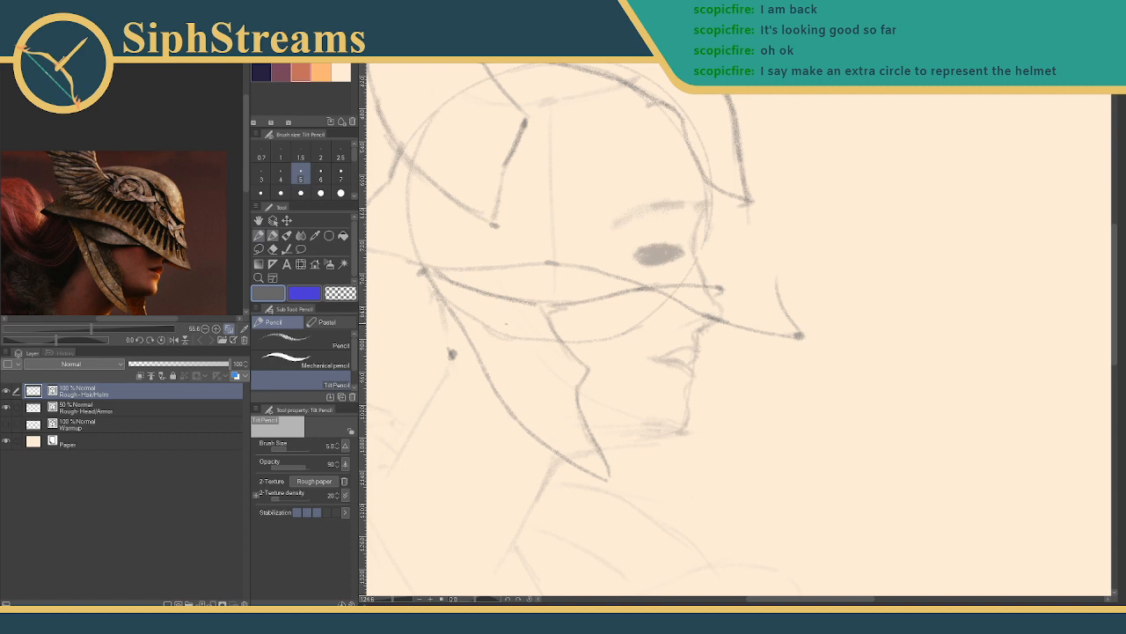
# - Sketch the visor's front edge curving from the helmet's brow peak to the visor tip, and erase the stray curve beside it
pyautogui.press('e')
pyautogui.press('p')
pyautogui.moveTo(704, 299); pyautogui.dragTo(674, 373)
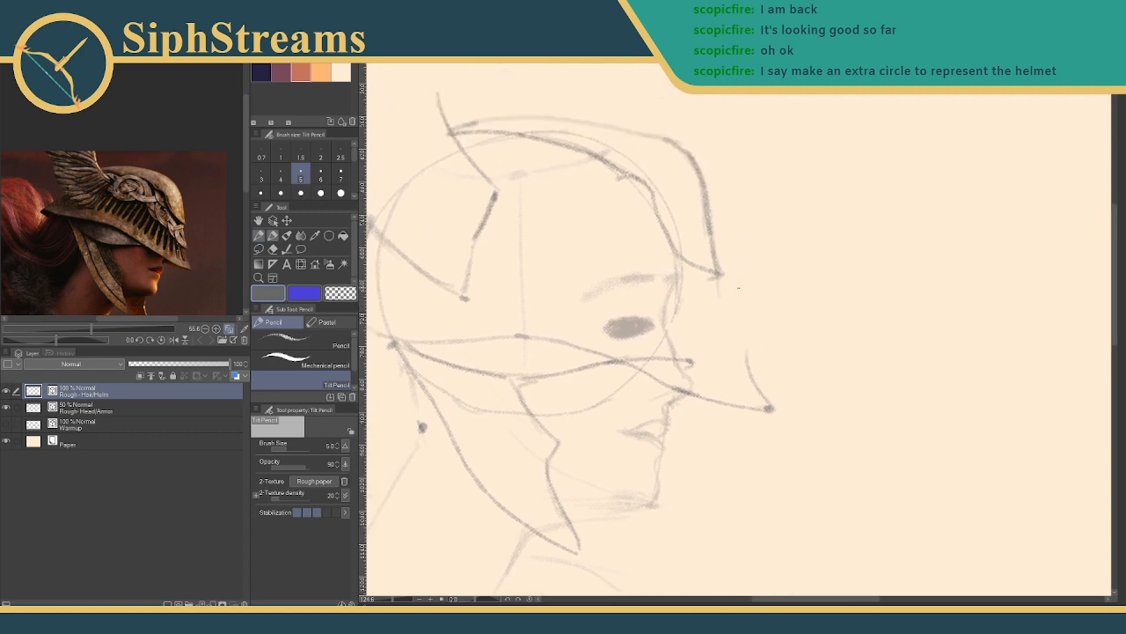
pyautogui.moveTo(746, 350); pyautogui.dragTo(753, 341)
pyautogui.moveTo(715, 278); pyautogui.dragTo(730, 354)
pyautogui.moveTo(717, 310); pyautogui.dragTo(768, 407)
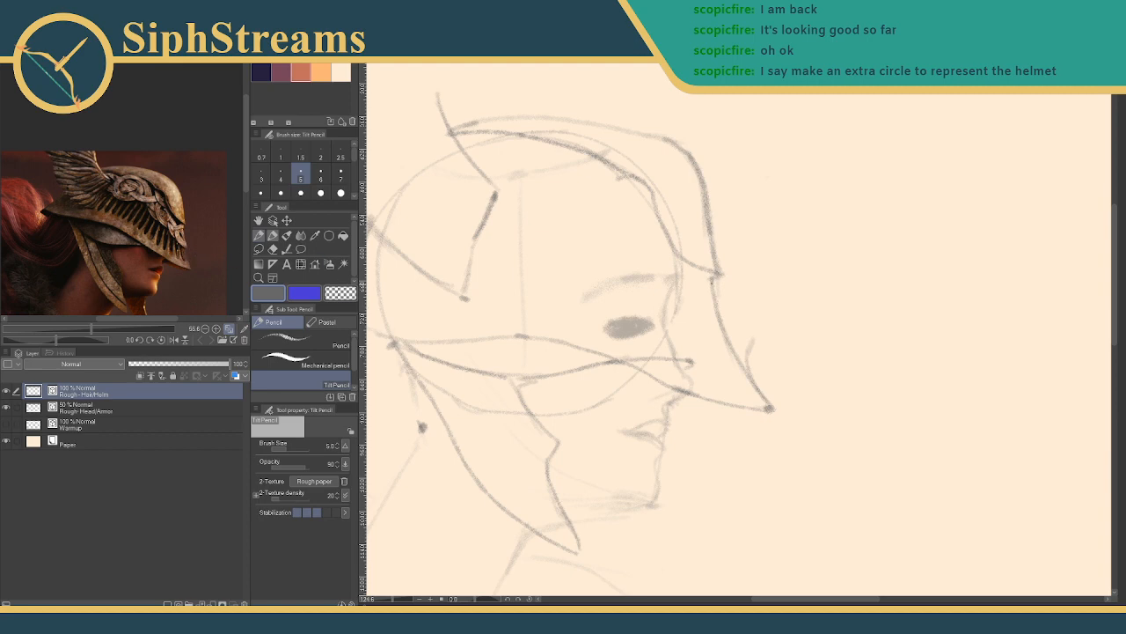
pyautogui.press('e')
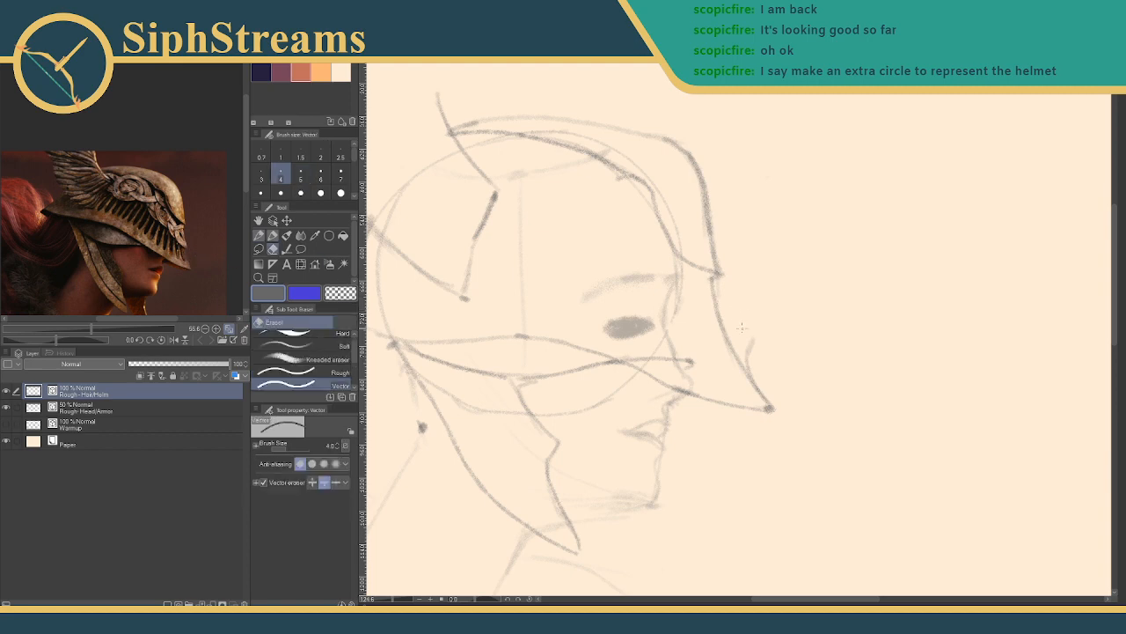
pyautogui.press('p')
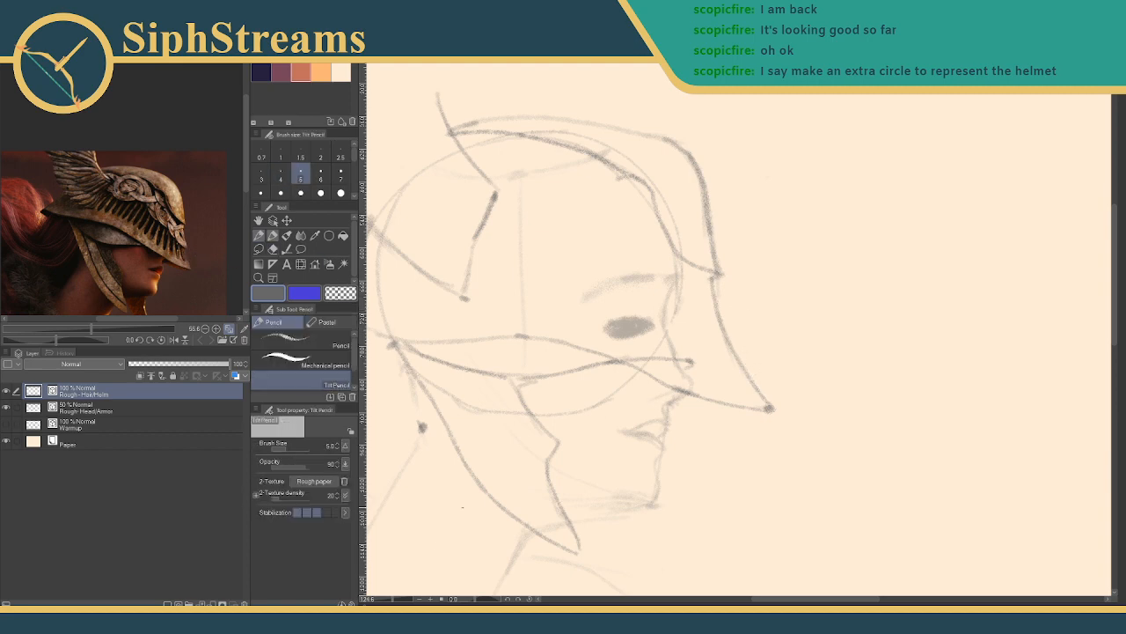
# - Thicken the upper part of the visor's front edge and sketch a curved ornament outline joining it below the brow peak
pyautogui.moveTo(392, 602); pyautogui.dragTo(397, 602)
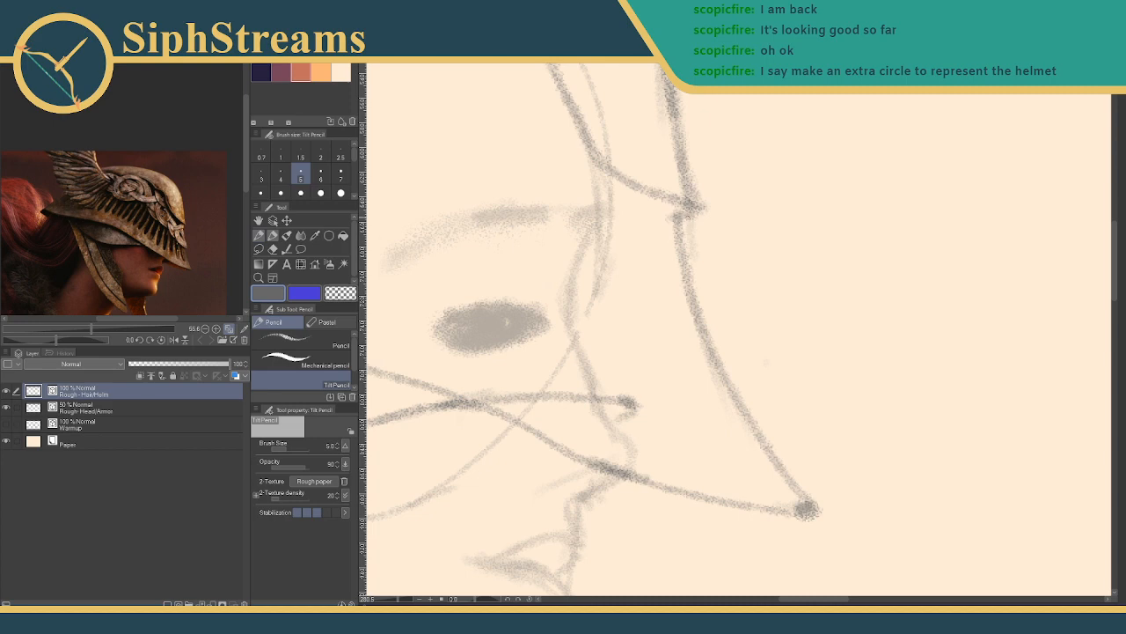
pyautogui.moveTo(686, 218); pyautogui.dragTo(696, 300)
pyautogui.moveTo(687, 227)
pyautogui.mouseDown()
pyautogui.moveTo(709, 322)
pyautogui.moveTo(733, 357)
pyautogui.moveTo(660, 334)
pyautogui.mouseUp()
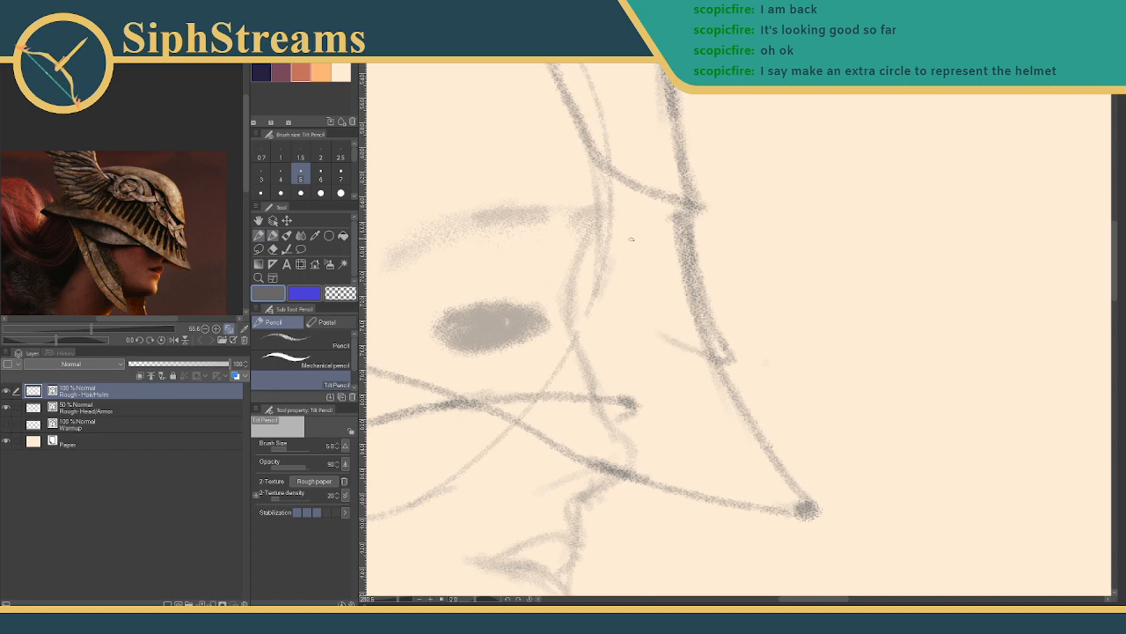
pyautogui.moveTo(633, 246)
pyautogui.mouseDown()
pyautogui.moveTo(661, 338)
pyautogui.moveTo(710, 359)
pyautogui.mouseUp()
pyautogui.hotkey('ctrl', 'z')
pyautogui.moveTo(627, 245)
pyautogui.mouseDown()
pyautogui.moveTo(649, 309)
pyautogui.moveTo(674, 338)
pyautogui.moveTo(717, 359)
pyautogui.mouseUp()
pyautogui.hotkey('ctrl', 'z')
pyautogui.moveTo(625, 245)
pyautogui.mouseDown()
pyautogui.moveTo(658, 322)
pyautogui.moveTo(730, 356)
pyautogui.mouseUp()
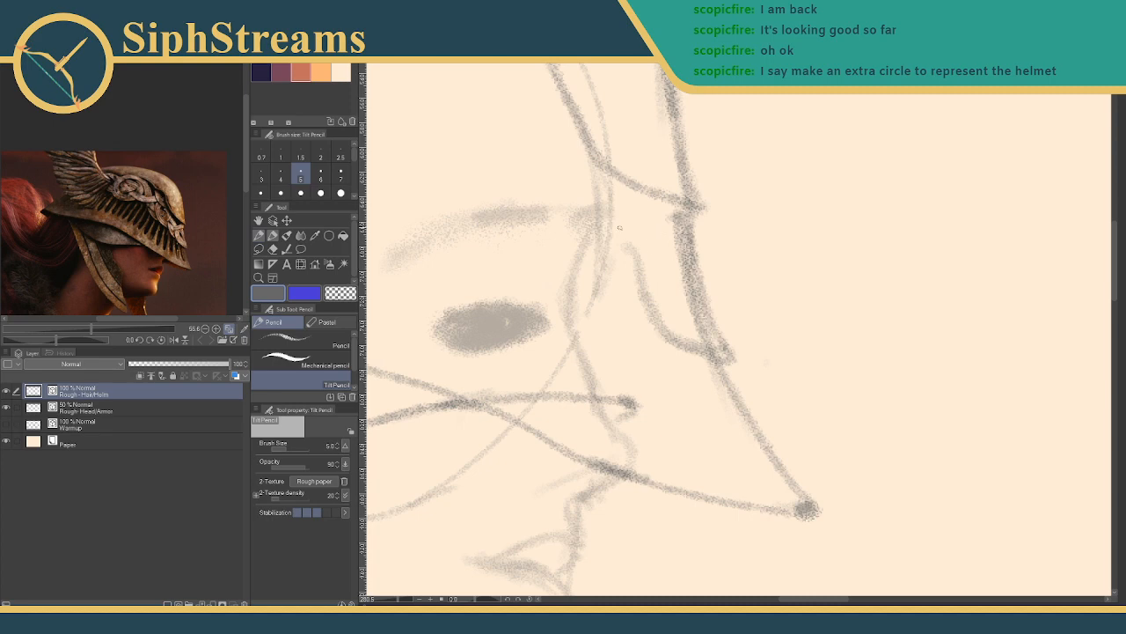
# - Sketch a small diamond-shaped piece at the top of the brow ornament, just under the helmet's peak
pyautogui.moveTo(613, 231)
pyautogui.mouseDown()
pyautogui.moveTo(625, 249)
pyautogui.moveTo(691, 220)
pyautogui.mouseUp()
pyautogui.moveTo(606, 227); pyautogui.dragTo(663, 202)
pyautogui.hotkey('ctrl', 'z')
pyautogui.hotkey('ctrl', 'z')
pyautogui.hotkey('ctrl', 'z')
pyautogui.hotkey('ctrl', 'z')
pyautogui.hotkey('ctrl', 'z')
pyautogui.moveTo(608, 232)
pyautogui.mouseDown()
pyautogui.moveTo(624, 249)
pyautogui.moveTo(679, 214)
pyautogui.mouseUp()
pyautogui.moveTo(605, 232); pyautogui.dragTo(637, 205)
# - Add an inner line along the brow ornament beside the visor's front edge and erase its overlapping strokes
pyautogui.moveTo(659, 235)
pyautogui.mouseDown()
pyautogui.moveTo(690, 305)
pyautogui.moveTo(709, 320)
pyautogui.mouseUp()
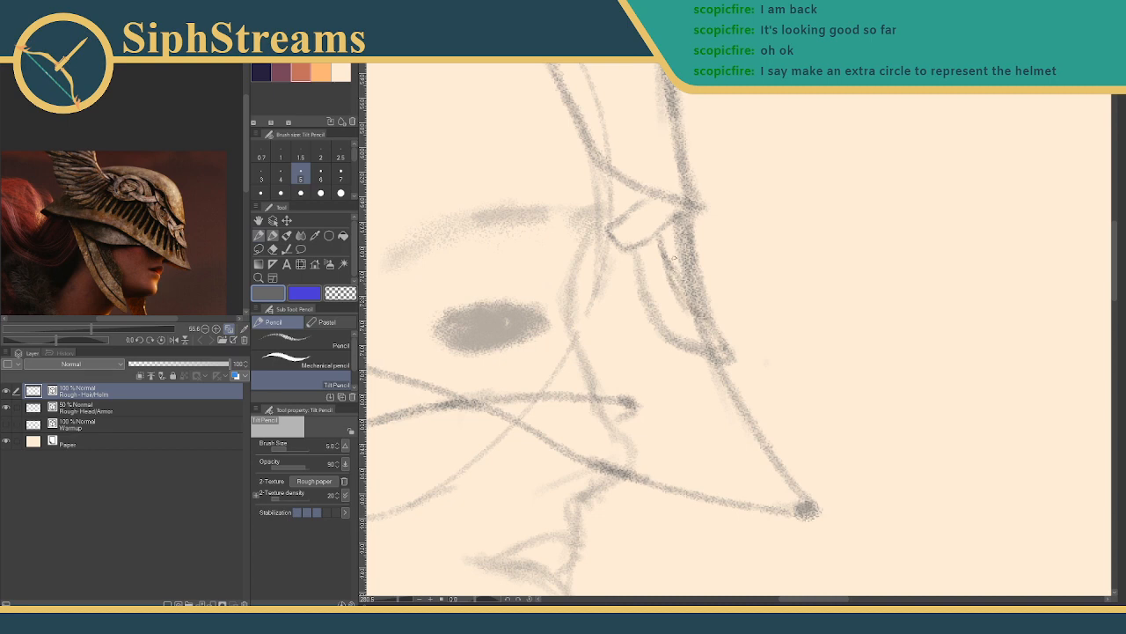
pyautogui.moveTo(661, 241); pyautogui.dragTo(685, 262)
pyautogui.press('e')
pyautogui.moveTo(675, 230); pyautogui.dragTo(707, 310)
pyautogui.press('p')
# - Sketch the rounded knot of the helmet's braided ornament in front of the wing, with small bands joining it to the wing
pyautogui.moveTo(661, 345)
pyautogui.mouseDown()
pyautogui.moveTo(788, 384)
pyautogui.moveTo(792, 408)
pyautogui.mouseUp()
pyautogui.moveTo(568, 237)
pyautogui.mouseDown()
pyautogui.moveTo(701, 375)
pyautogui.moveTo(640, 323)
pyautogui.mouseUp()
pyautogui.moveTo(403, 599); pyautogui.dragTo(398, 598)
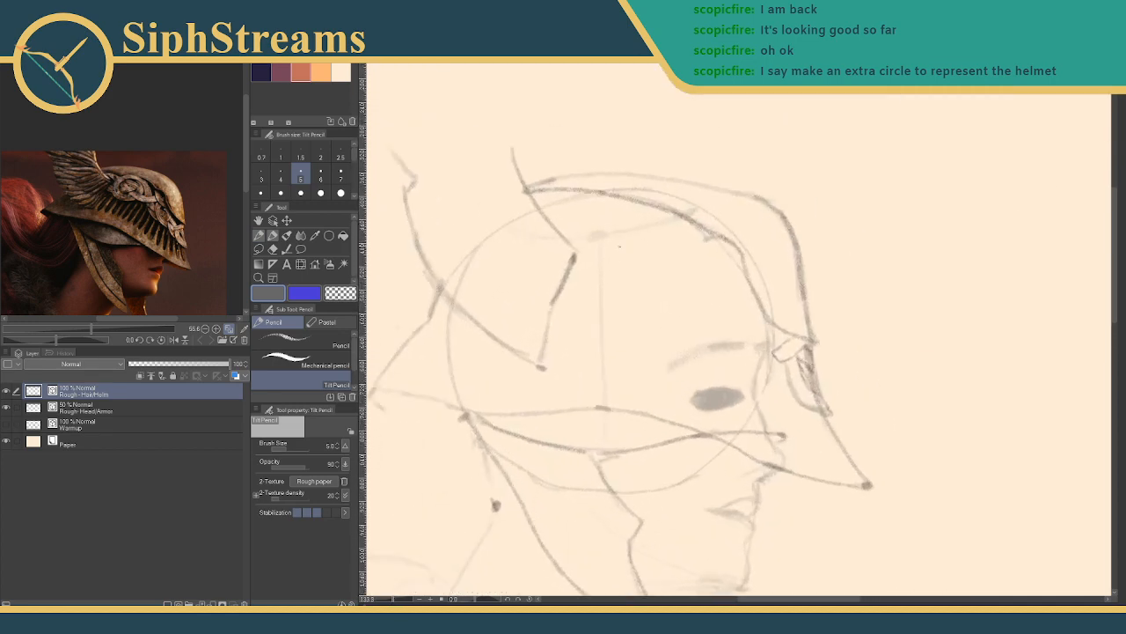
pyautogui.moveTo(592, 246)
pyautogui.mouseDown()
pyautogui.moveTo(605, 268)
pyautogui.moveTo(653, 275)
pyautogui.mouseUp()
pyautogui.moveTo(590, 252)
pyautogui.mouseDown()
pyautogui.moveTo(589, 225)
pyautogui.moveTo(616, 202)
pyautogui.moveTo(648, 199)
pyautogui.moveTo(694, 262)
pyautogui.mouseUp()
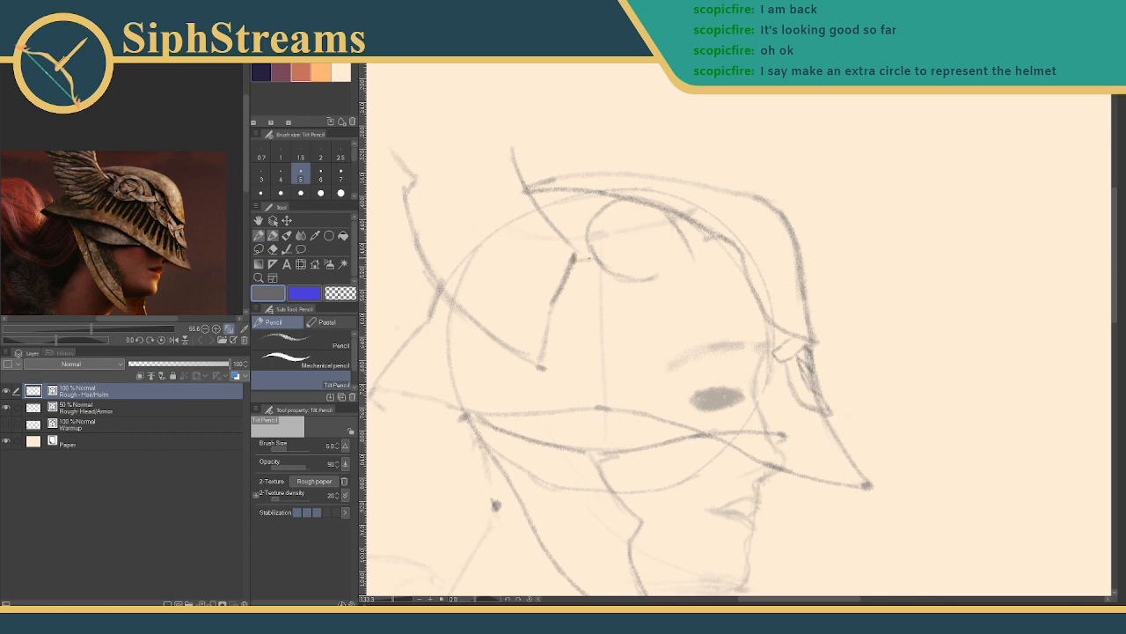
pyautogui.moveTo(577, 279)
pyautogui.mouseDown()
pyautogui.moveTo(581, 249)
pyautogui.moveTo(648, 280)
pyautogui.mouseUp()
pyautogui.moveTo(575, 255)
pyautogui.mouseDown()
pyautogui.moveTo(587, 241)
pyautogui.moveTo(568, 238)
pyautogui.mouseUp()
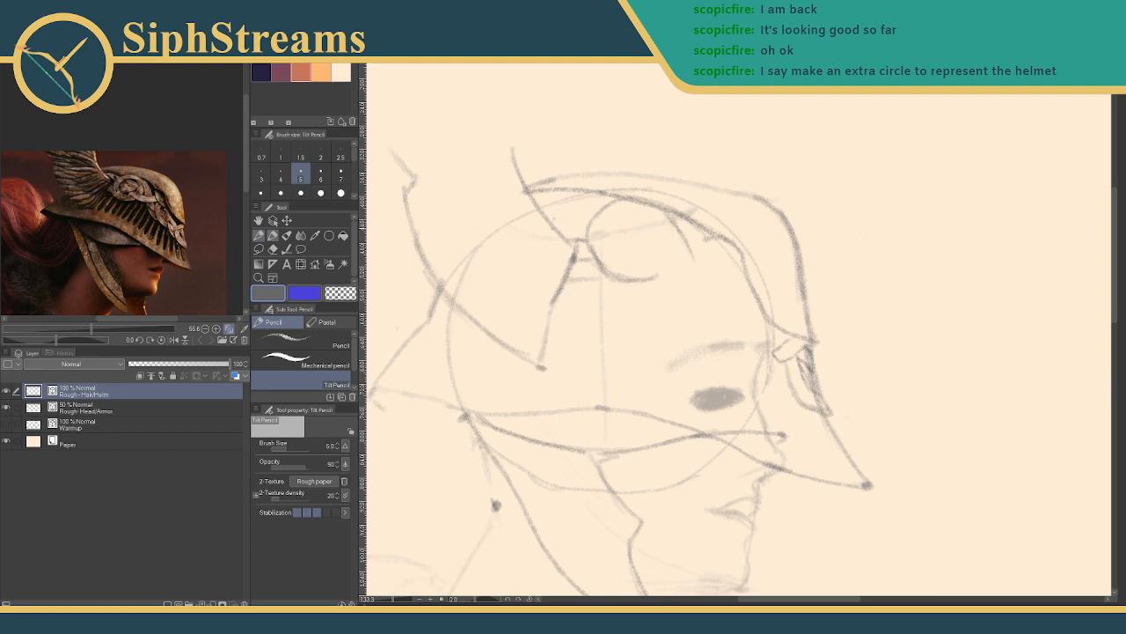
pyautogui.moveTo(562, 232)
pyautogui.mouseDown()
pyautogui.moveTo(584, 214)
pyautogui.moveTo(583, 240)
pyautogui.mouseUp()
pyautogui.moveTo(564, 280); pyautogui.dragTo(602, 282)
pyautogui.moveTo(617, 218)
pyautogui.mouseDown()
pyautogui.moveTo(618, 250)
pyautogui.moveTo(633, 258)
pyautogui.mouseUp()
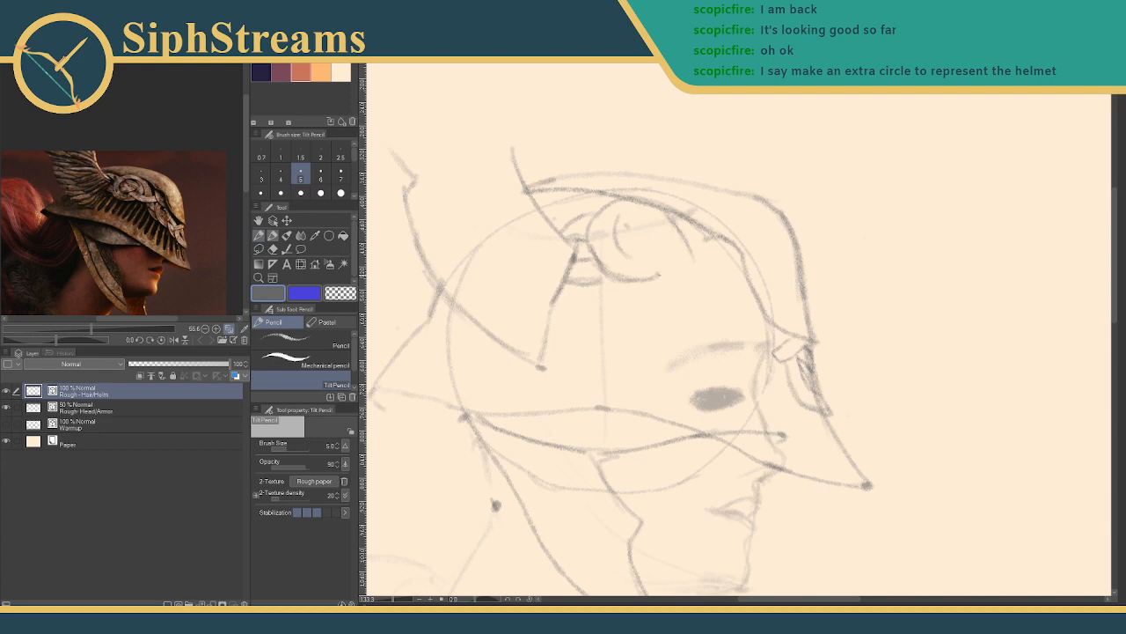
# - Extend the braided ornament forward with a scalloped lower edge and a double curve running down to the brow ornament
pyautogui.moveTo(662, 280); pyautogui.dragTo(744, 269)
pyautogui.moveTo(691, 287); pyautogui.dragTo(733, 332)
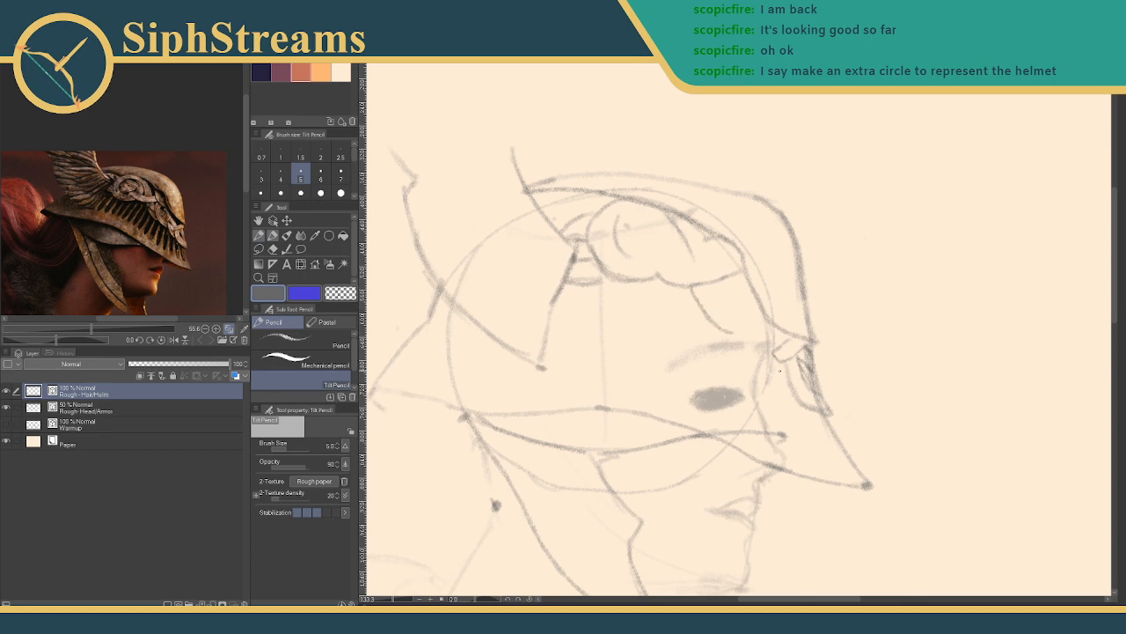
pyautogui.moveTo(785, 375); pyautogui.dragTo(732, 333)
pyautogui.moveTo(692, 289)
pyautogui.mouseDown()
pyautogui.moveTo(742, 347)
pyautogui.moveTo(779, 365)
pyautogui.mouseUp()
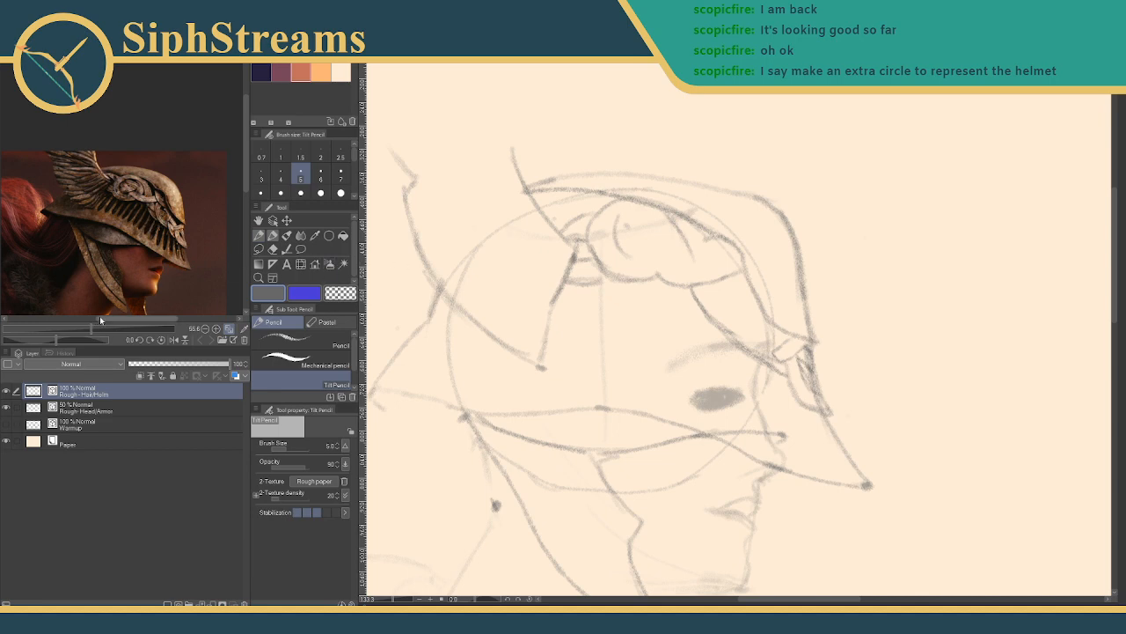
# - Mark the lower tip of the brow ornament and erase the point mark at the wing's base
pyautogui.moveTo(91, 328); pyautogui.dragTo(95, 329)
pyautogui.moveTo(149, 208); pyautogui.dragTo(145, 220)
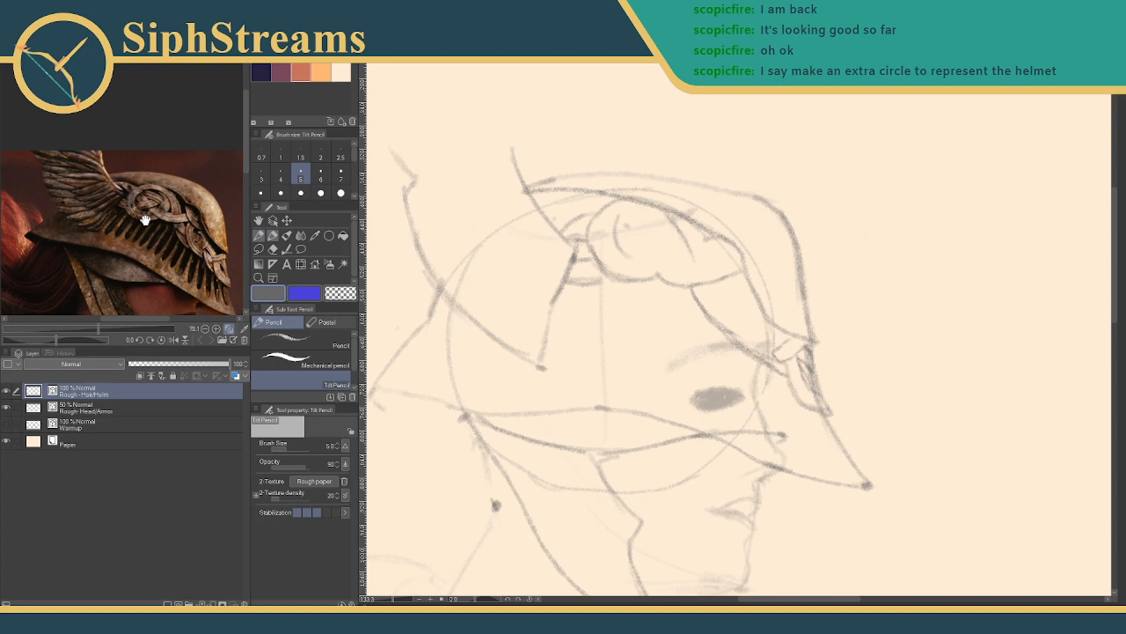
pyautogui.moveTo(795, 388)
pyautogui.mouseDown()
pyautogui.moveTo(769, 338)
pyautogui.moveTo(825, 357)
pyautogui.mouseUp()
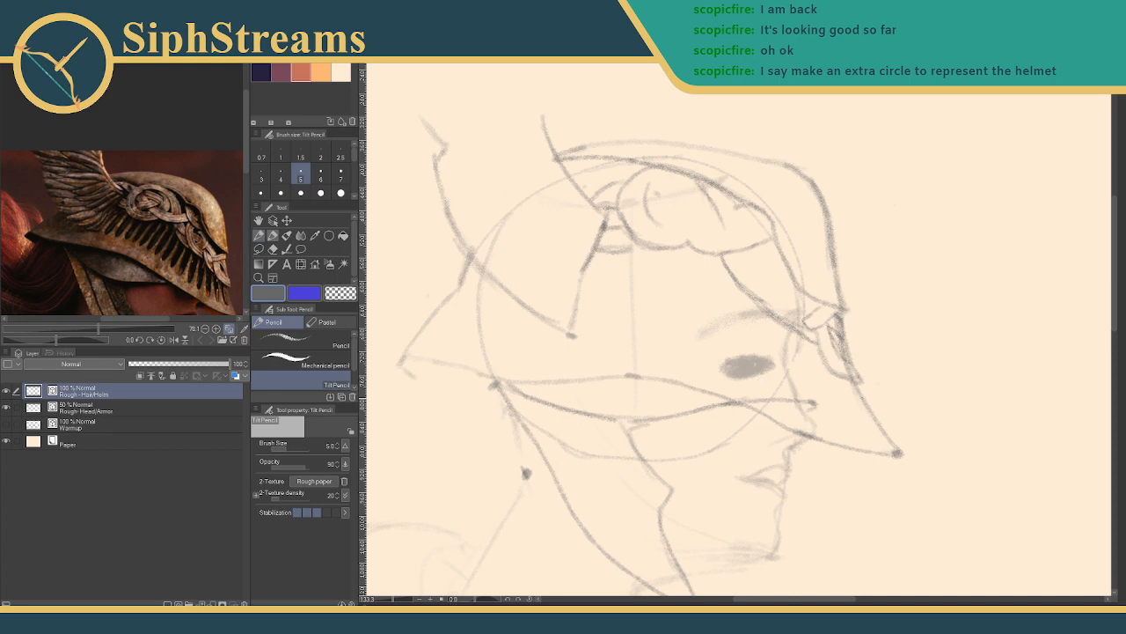
pyautogui.moveTo(852, 382); pyautogui.dragTo(868, 388)
pyautogui.moveTo(568, 336); pyautogui.dragTo(585, 335)
pyautogui.press('e')
pyautogui.moveTo(563, 344); pyautogui.dragTo(576, 337)
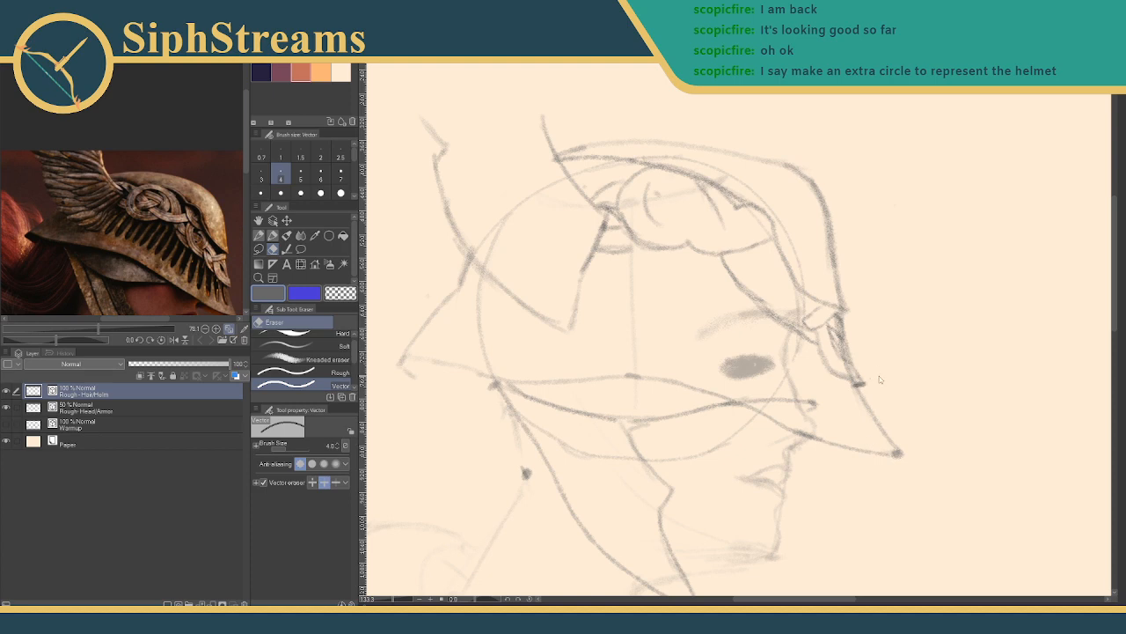
pyautogui.moveTo(588, 172)
pyautogui.mouseDown()
pyautogui.moveTo(619, 156)
pyautogui.moveTo(607, 154)
pyautogui.moveTo(634, 202)
pyautogui.mouseUp()
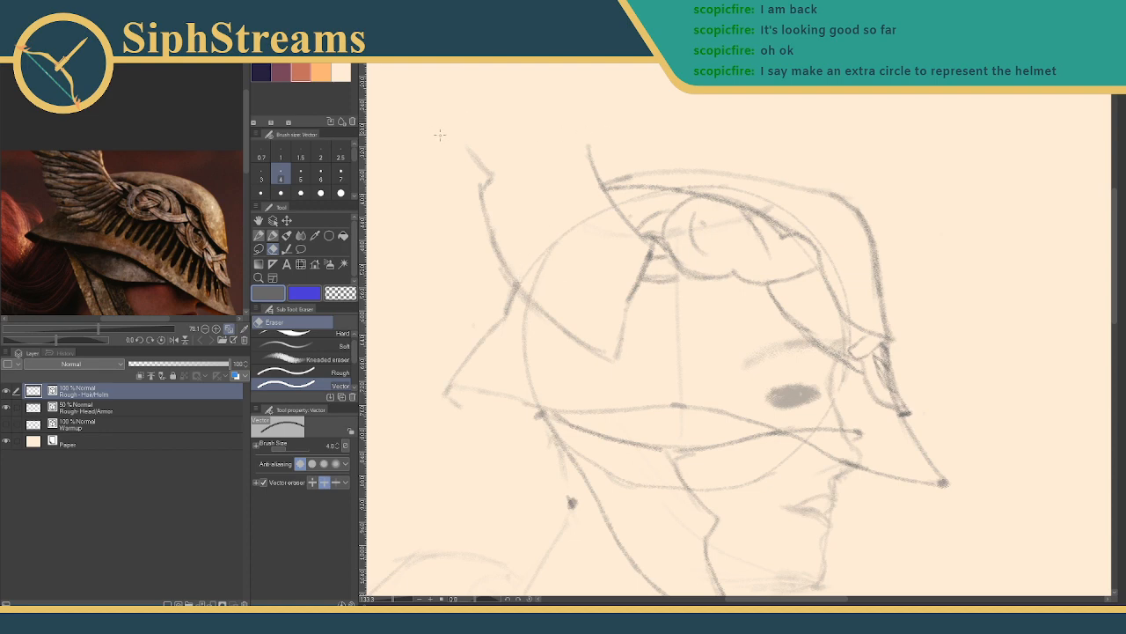
# - Draw a horizontal limit line above the wing and a vertical limit line along the rear of the shoulder armor
pyautogui.press('p')
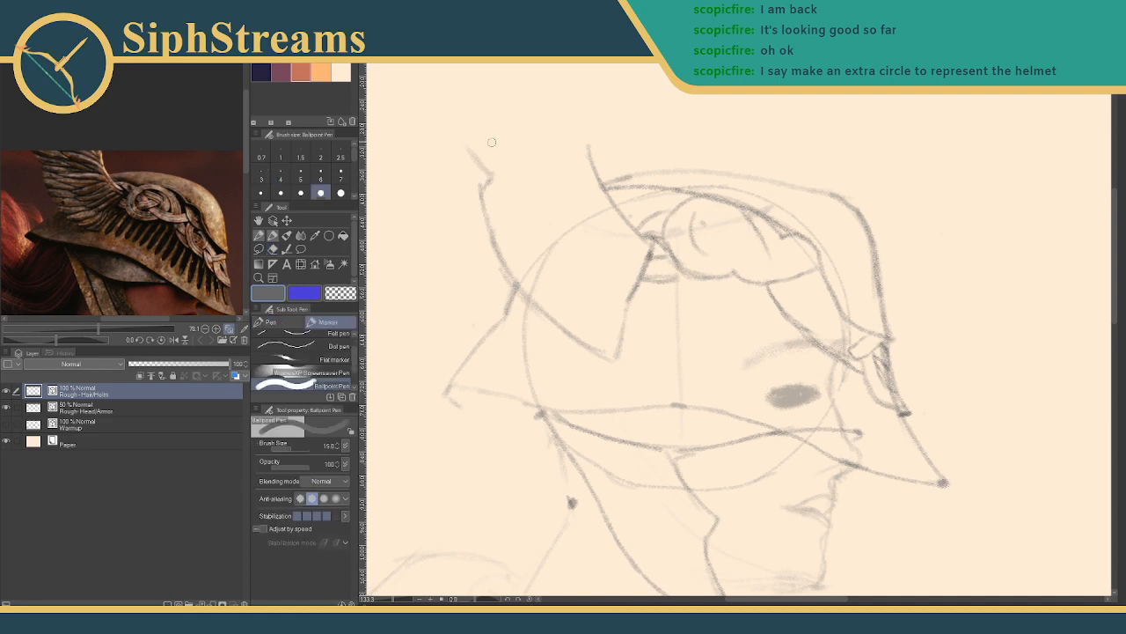
pyautogui.press('p')
pyautogui.moveTo(436, 139); pyautogui.dragTo(660, 131)
pyautogui.moveTo(651, 264); pyautogui.dragTo(960, 190)
pyautogui.moveTo(877, 428)
pyautogui.mouseDown()
pyautogui.moveTo(765, 287)
pyautogui.moveTo(919, 128)
pyautogui.mouseUp()
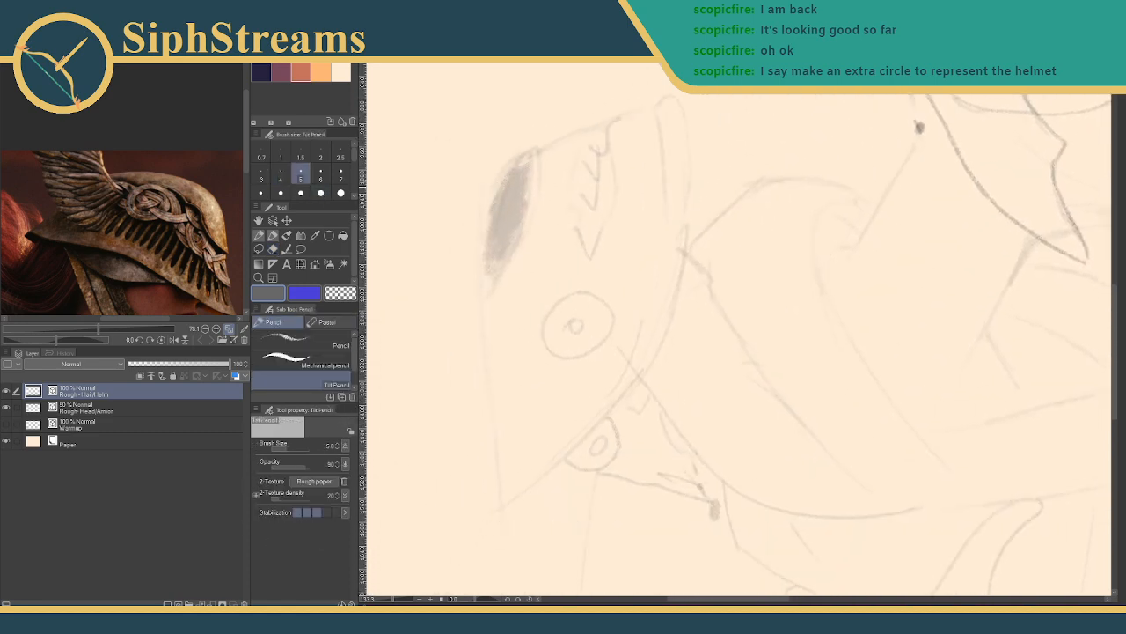
pyautogui.moveTo(484, 153)
pyautogui.mouseDown()
pyautogui.moveTo(473, 384)
pyautogui.moveTo(481, 277)
pyautogui.moveTo(475, 477)
pyautogui.mouseUp()
pyautogui.moveTo(498, 433)
pyautogui.mouseDown()
pyautogui.moveTo(513, 392)
pyautogui.moveTo(492, 348)
pyautogui.mouseUp()
# - Draw a long horizontal limit line beneath the torso, checking the reference's lower part
pyautogui.moveTo(394, 601); pyautogui.dragTo(387, 602)
pyautogui.moveTo(601, 453); pyautogui.dragTo(486, 450)
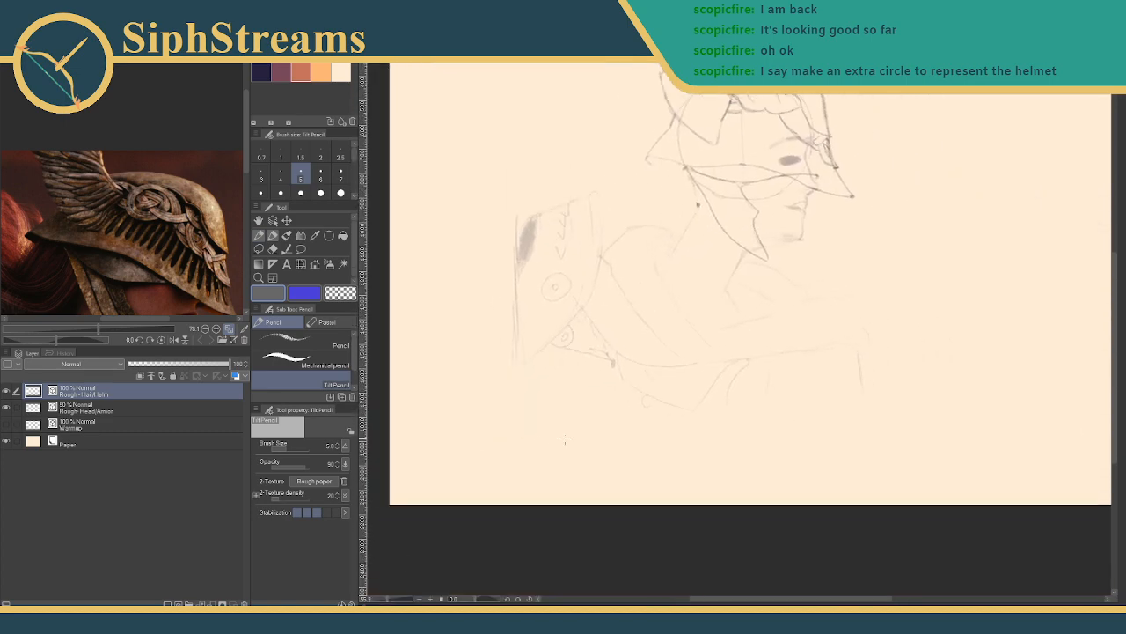
pyautogui.moveTo(244, 162); pyautogui.dragTo(234, 270)
pyautogui.moveTo(99, 331); pyautogui.dragTo(84, 327)
pyautogui.moveTo(168, 152); pyautogui.dragTo(183, 196)
pyautogui.moveTo(701, 410); pyautogui.dragTo(833, 411)
pyautogui.moveTo(747, 334); pyautogui.dragTo(657, 411)
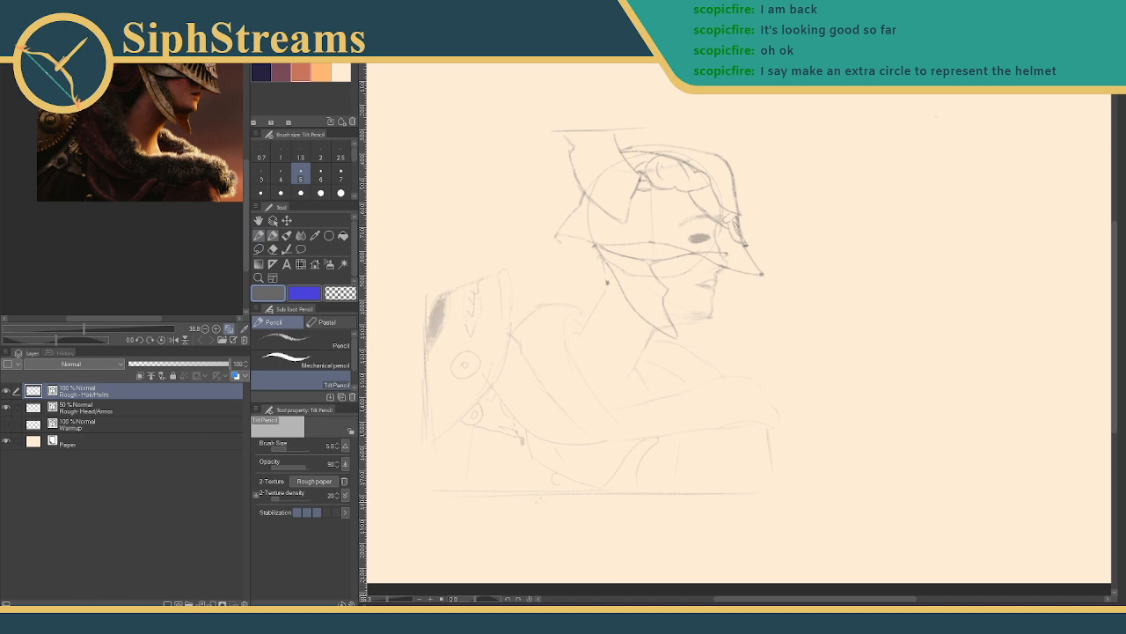
# - Sketch the pointed tip of the far cheek guard below the jaw and darken the jawline next to it
pyautogui.moveTo(389, 603); pyautogui.dragTo(398, 604)
pyautogui.moveTo(516, 350); pyautogui.dragTo(666, 387)
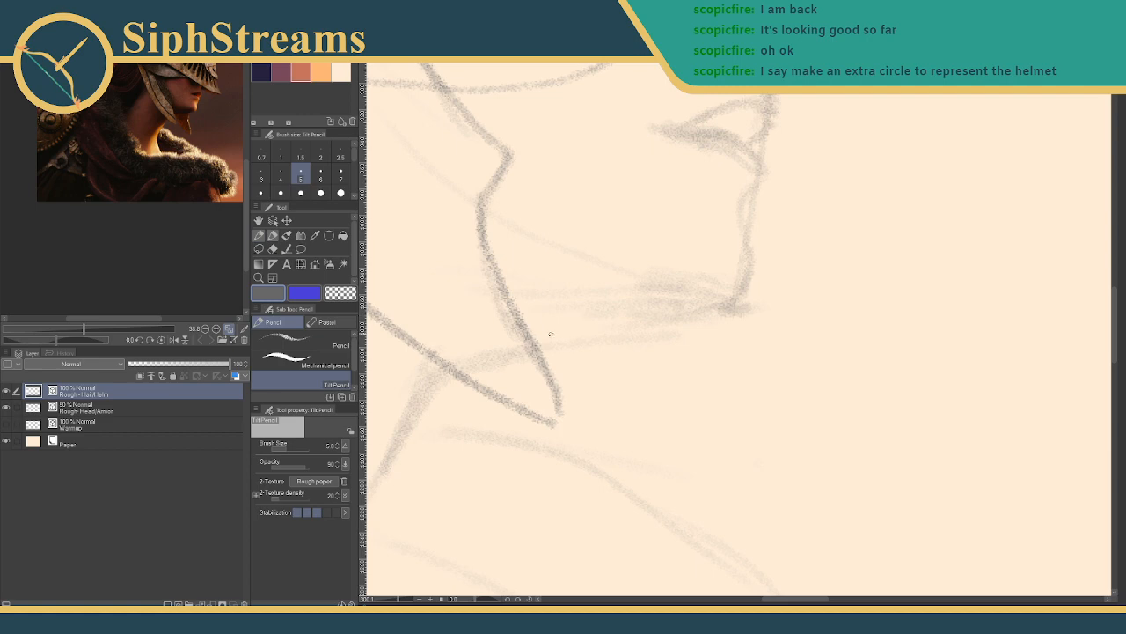
pyautogui.moveTo(548, 341); pyautogui.dragTo(623, 401)
pyautogui.moveTo(651, 324)
pyautogui.mouseDown()
pyautogui.moveTo(664, 384)
pyautogui.moveTo(667, 422)
pyautogui.mouseUp()
pyautogui.moveTo(611, 392); pyautogui.dragTo(662, 424)
pyautogui.moveTo(547, 346); pyautogui.dragTo(643, 324)
pyautogui.moveTo(643, 324)
pyautogui.mouseDown()
pyautogui.moveTo(790, 287)
pyautogui.moveTo(895, 306)
pyautogui.mouseUp()
# - Sketch the hair's lower contour from the helmet's rear, dipping behind the neck and rising over the shoulder armor to its rear limit line
pyautogui.moveTo(574, 275)
pyautogui.mouseDown()
pyautogui.moveTo(516, 256)
pyautogui.moveTo(832, 397)
pyautogui.moveTo(917, 520)
pyautogui.mouseUp()
pyautogui.moveTo(721, 372); pyautogui.dragTo(752, 413)
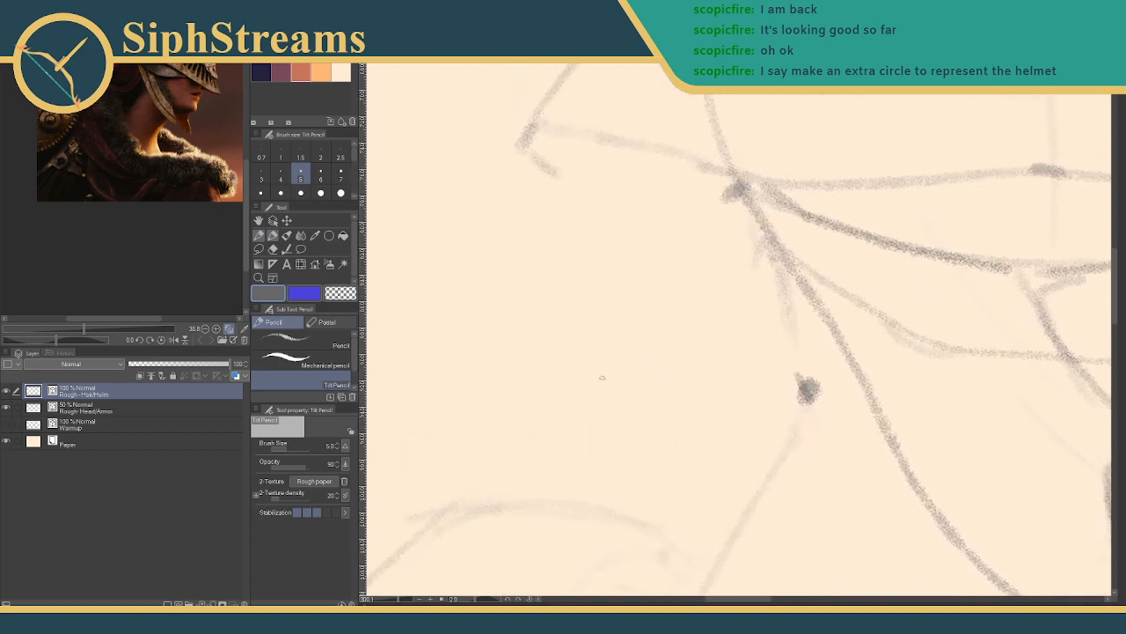
pyautogui.moveTo(141, 123); pyautogui.dragTo(97, 330)
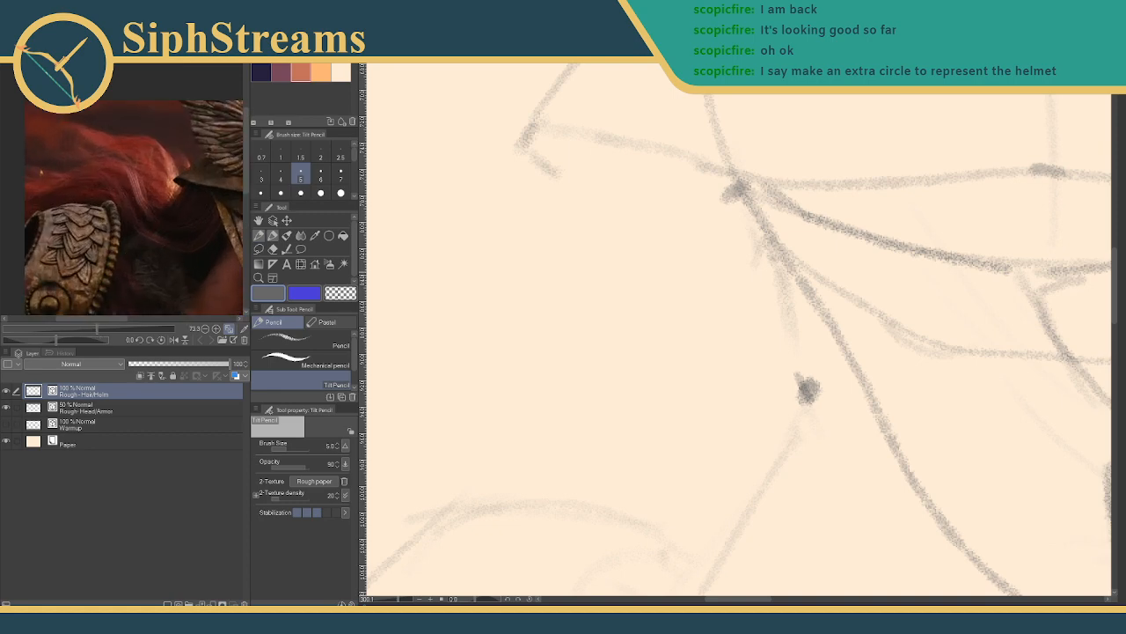
pyautogui.moveTo(530, 303); pyautogui.dragTo(604, 254)
pyautogui.moveTo(400, 601); pyautogui.dragTo(391, 601)
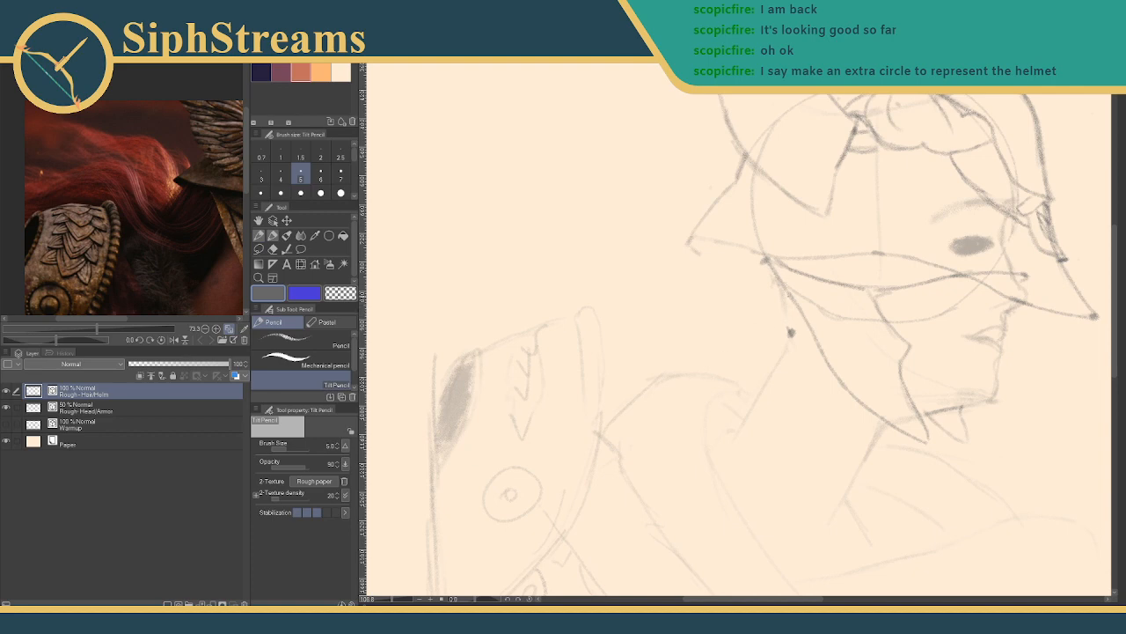
pyautogui.moveTo(786, 297)
pyautogui.mouseDown()
pyautogui.moveTo(733, 389)
pyautogui.moveTo(669, 387)
pyautogui.mouseUp()
pyautogui.moveTo(648, 376)
pyautogui.mouseDown()
pyautogui.moveTo(594, 308)
pyautogui.moveTo(613, 343)
pyautogui.moveTo(616, 330)
pyautogui.moveTo(550, 286)
pyautogui.moveTo(482, 305)
pyautogui.moveTo(509, 286)
pyautogui.moveTo(433, 323)
pyautogui.mouseUp()
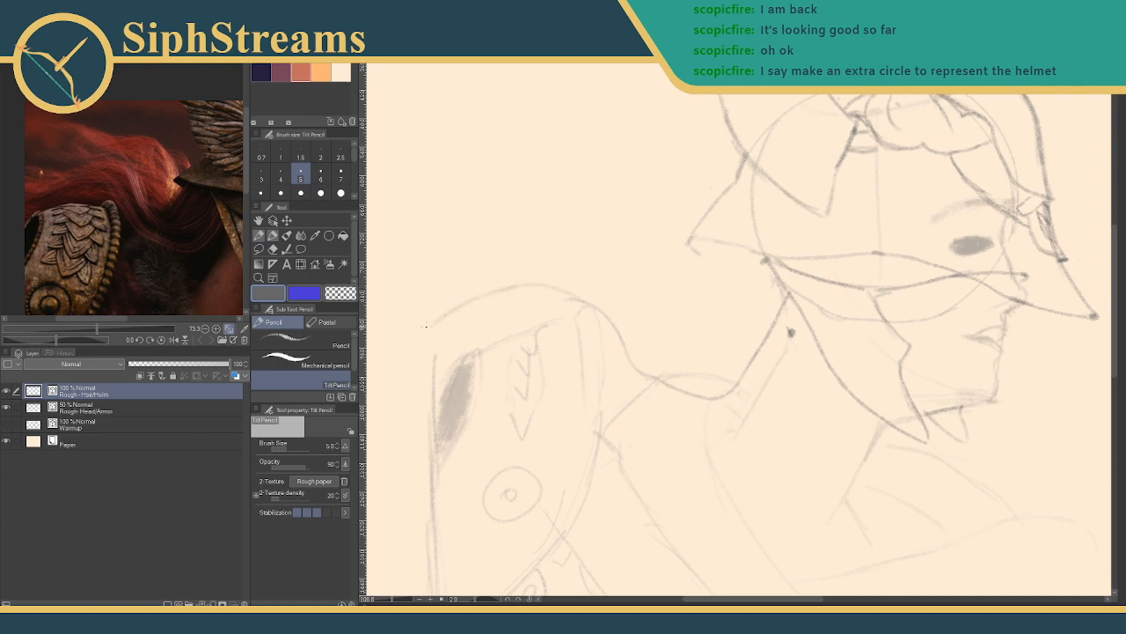
pyautogui.press('e')
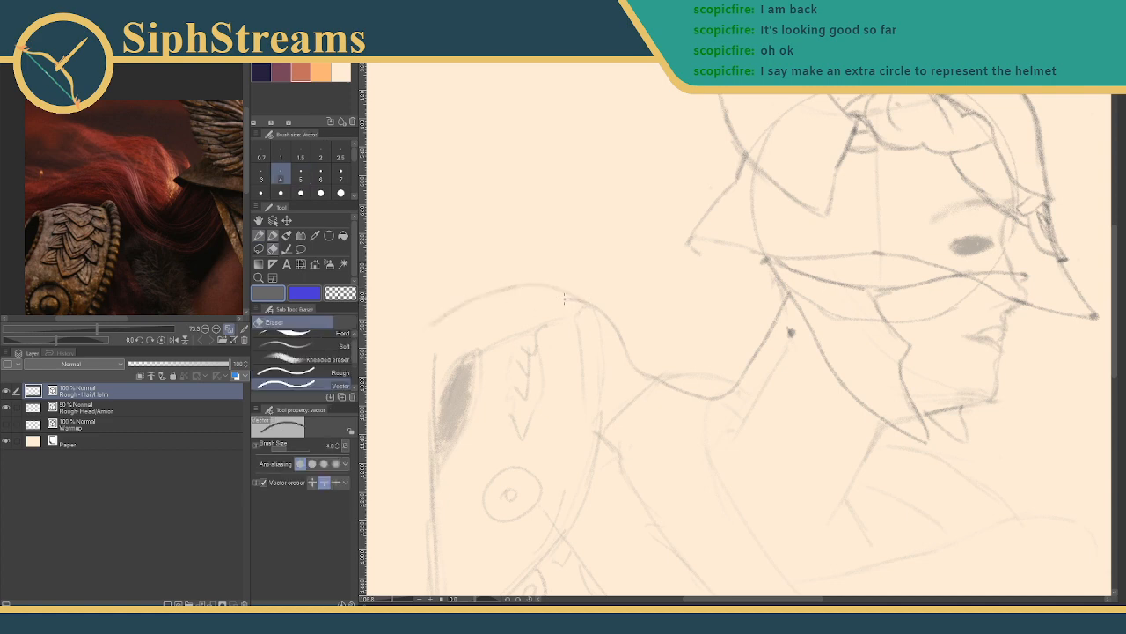
pyautogui.press('p')
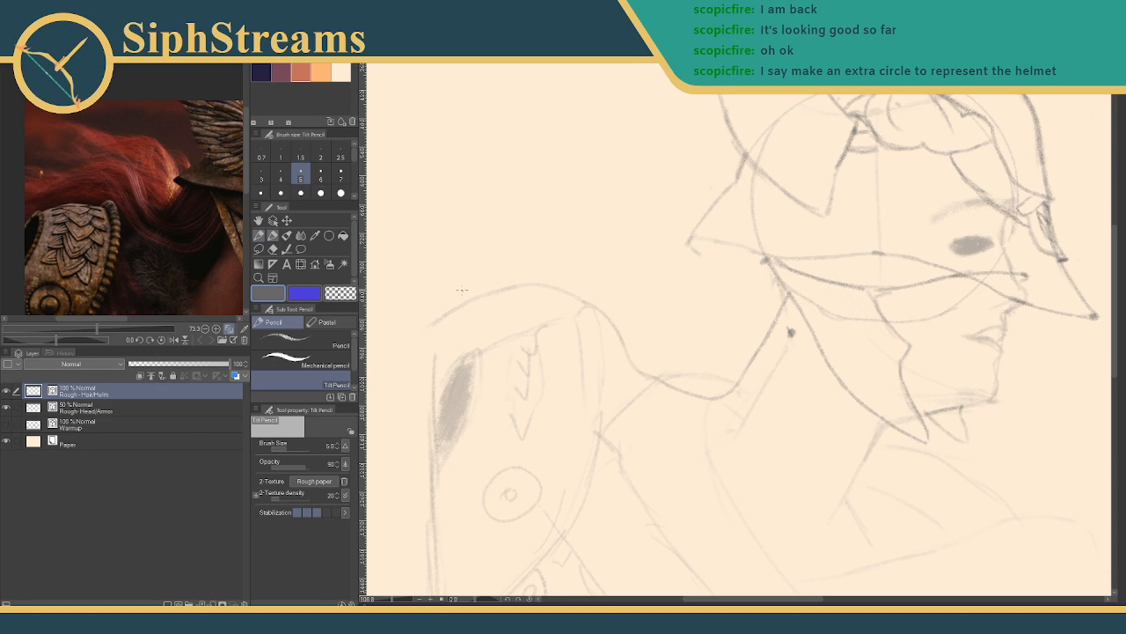
pyautogui.moveTo(428, 349); pyautogui.dragTo(430, 364)
# - Sketch the hair's upper contour sweeping back from the helmet's rear and arching over the shoulder armor
pyautogui.moveTo(768, 262)
pyautogui.mouseDown()
pyautogui.moveTo(734, 327)
pyautogui.moveTo(684, 361)
pyautogui.mouseUp()
pyautogui.hotkey('ctrl', 'z')
pyautogui.moveTo(748, 299)
pyautogui.mouseDown()
pyautogui.moveTo(687, 341)
pyautogui.moveTo(659, 328)
pyautogui.moveTo(663, 311)
pyautogui.moveTo(669, 339)
pyautogui.moveTo(623, 289)
pyautogui.moveTo(644, 309)
pyautogui.moveTo(622, 260)
pyautogui.moveTo(635, 277)
pyautogui.moveTo(626, 249)
pyautogui.moveTo(691, 237)
pyautogui.moveTo(604, 248)
pyautogui.moveTo(619, 249)
pyautogui.moveTo(571, 233)
pyautogui.mouseUp()
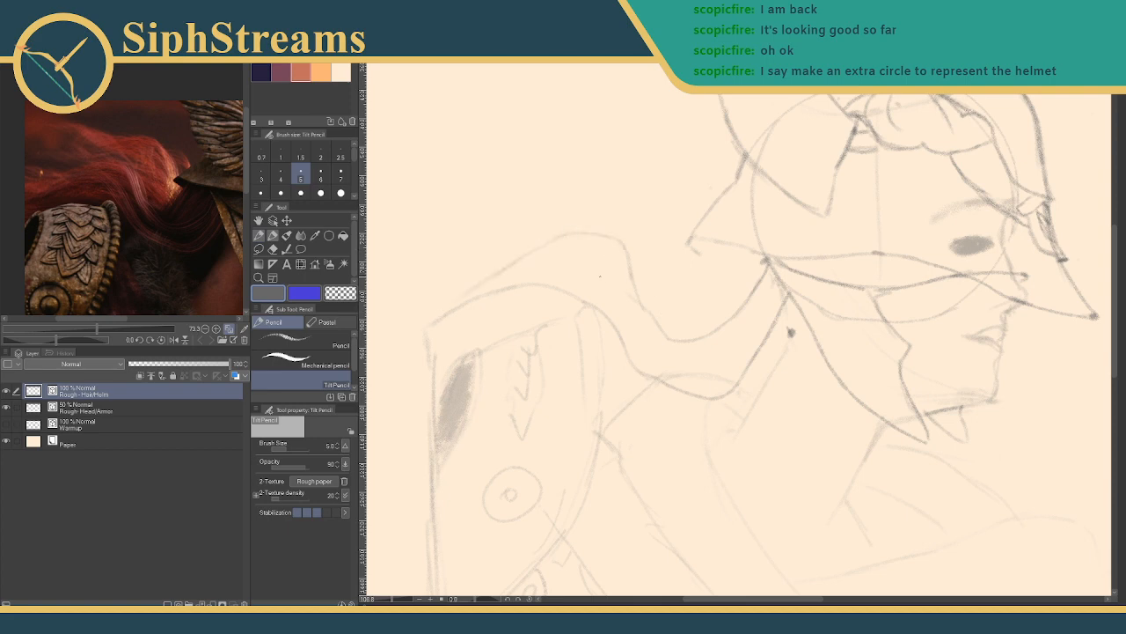
# - Add inner strand lines at the crest and in the dip of the flowing hair
pyautogui.moveTo(569, 261); pyautogui.dragTo(621, 285)
pyautogui.moveTo(703, 353); pyautogui.dragTo(673, 356)
pyautogui.scroll(3, 684, 333)
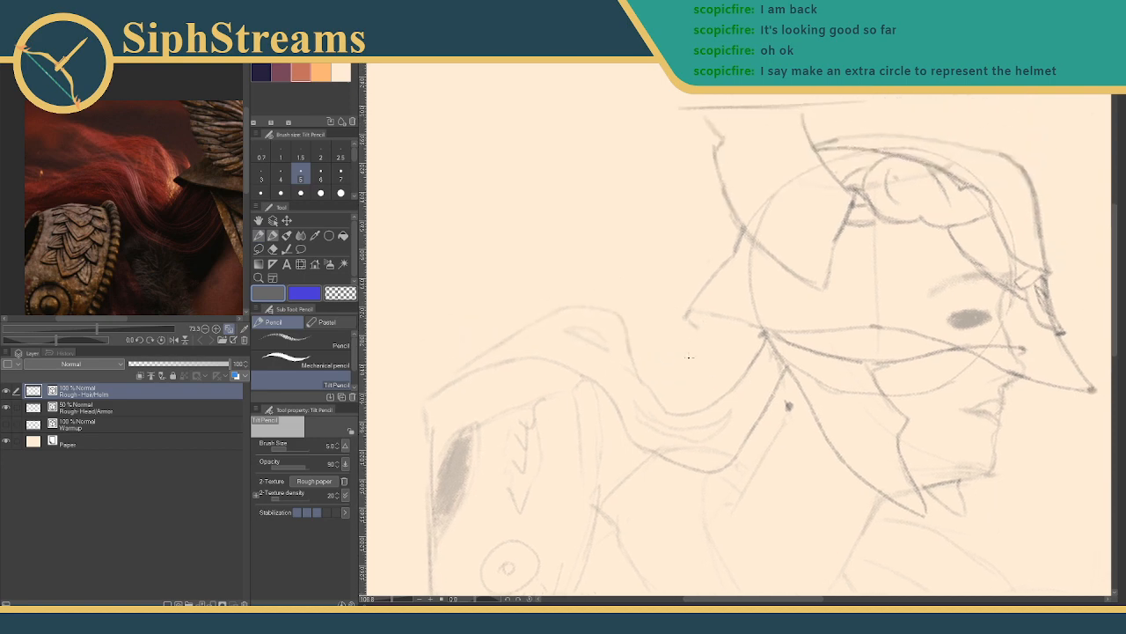
pyautogui.scroll(-2, 675, 410)
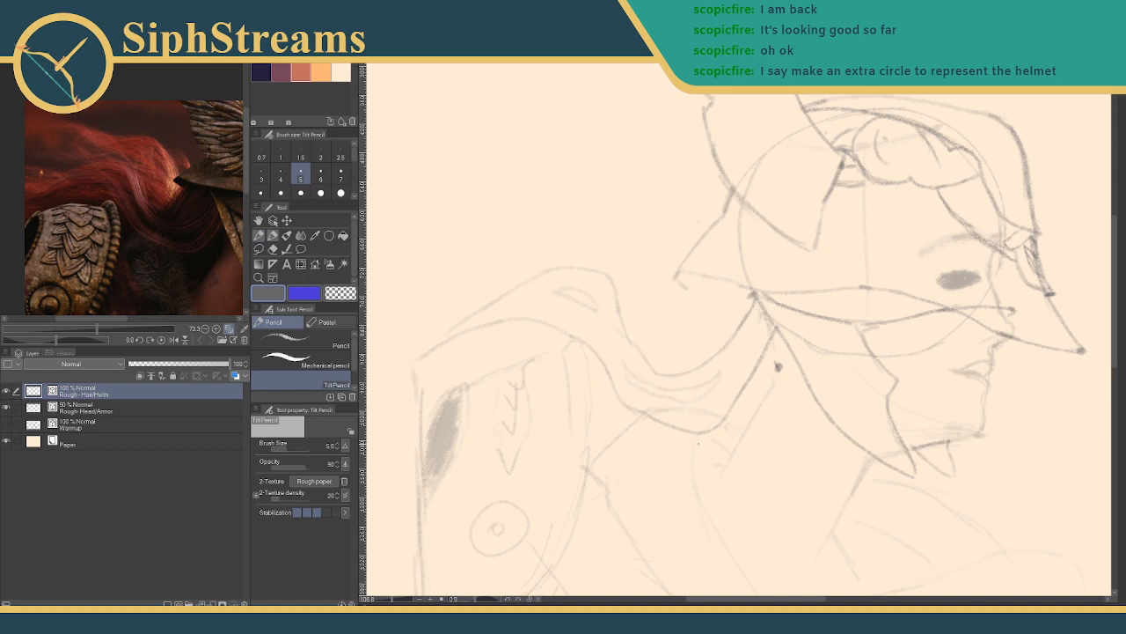
# - Add a fold line on the Rough-Head/Armor layer below the hair's dip and return to the hair and helmet layer
pyautogui.click(146, 411)
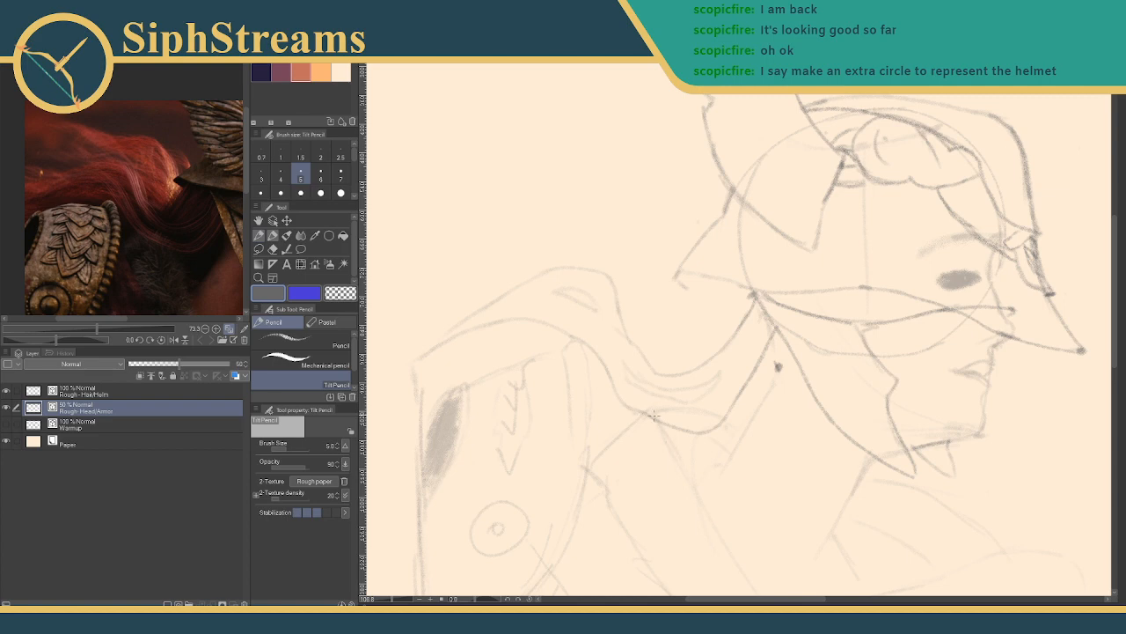
pyautogui.moveTo(677, 440); pyautogui.dragTo(687, 478)
pyautogui.click(159, 392)
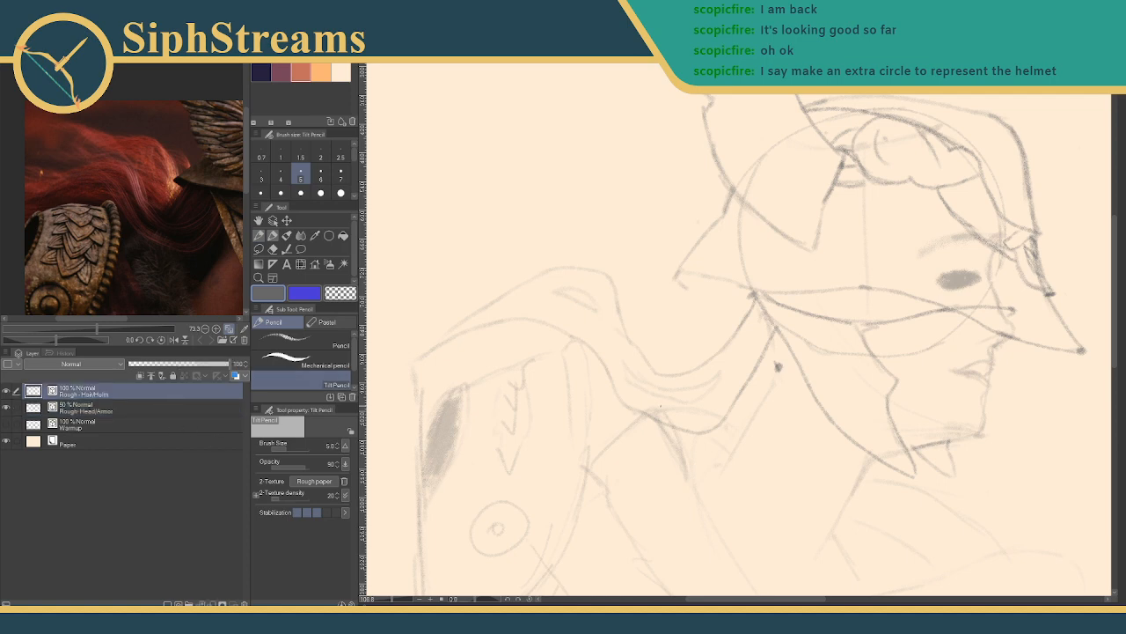
# - Sketch the hair's edge falling from the helmet's rear point to the neck dip, erasing the first line's lower part and redrawing it
pyautogui.moveTo(689, 285); pyautogui.dragTo(671, 357)
pyautogui.click(154, 409)
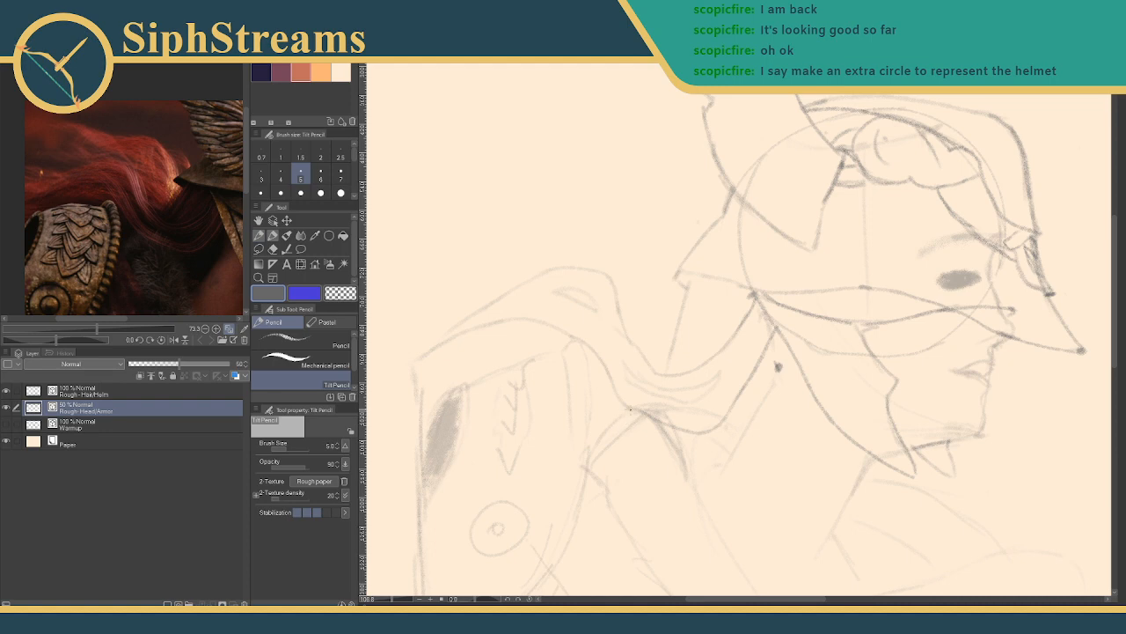
pyautogui.click(169, 391)
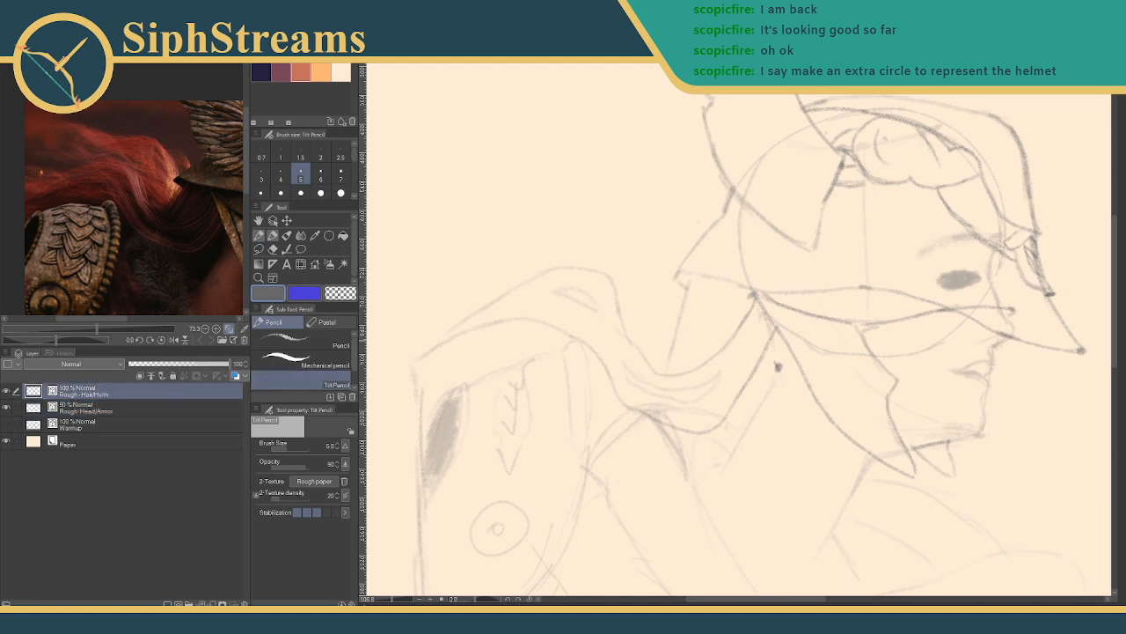
pyautogui.press('e')
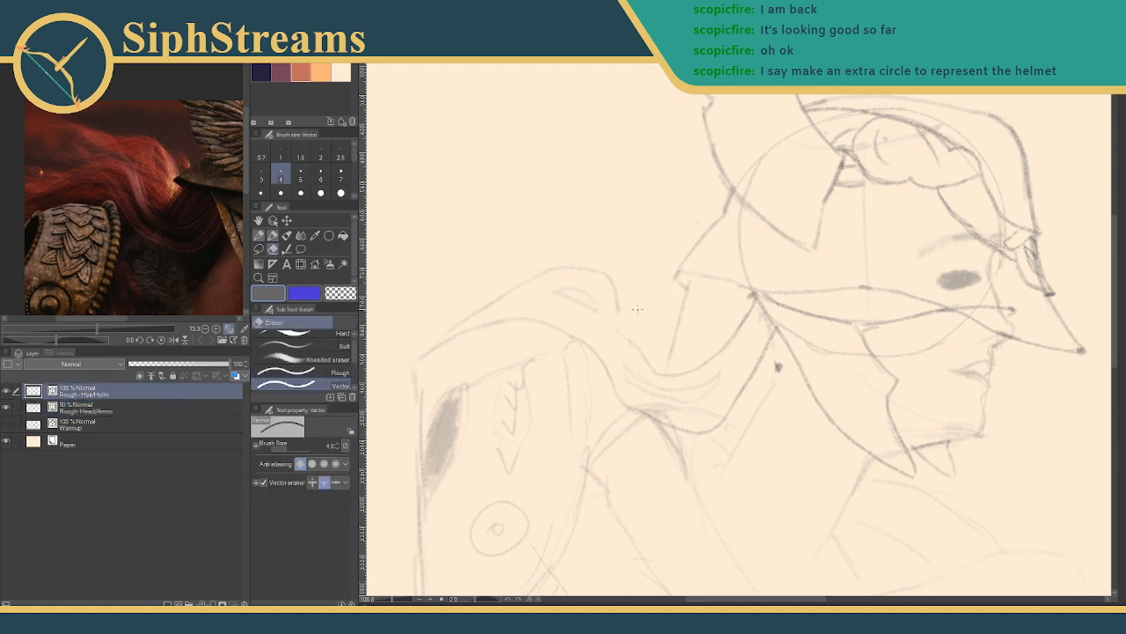
pyautogui.moveTo(686, 323); pyautogui.dragTo(655, 364)
pyautogui.press('p')
pyautogui.moveTo(676, 310); pyautogui.dragTo(656, 364)
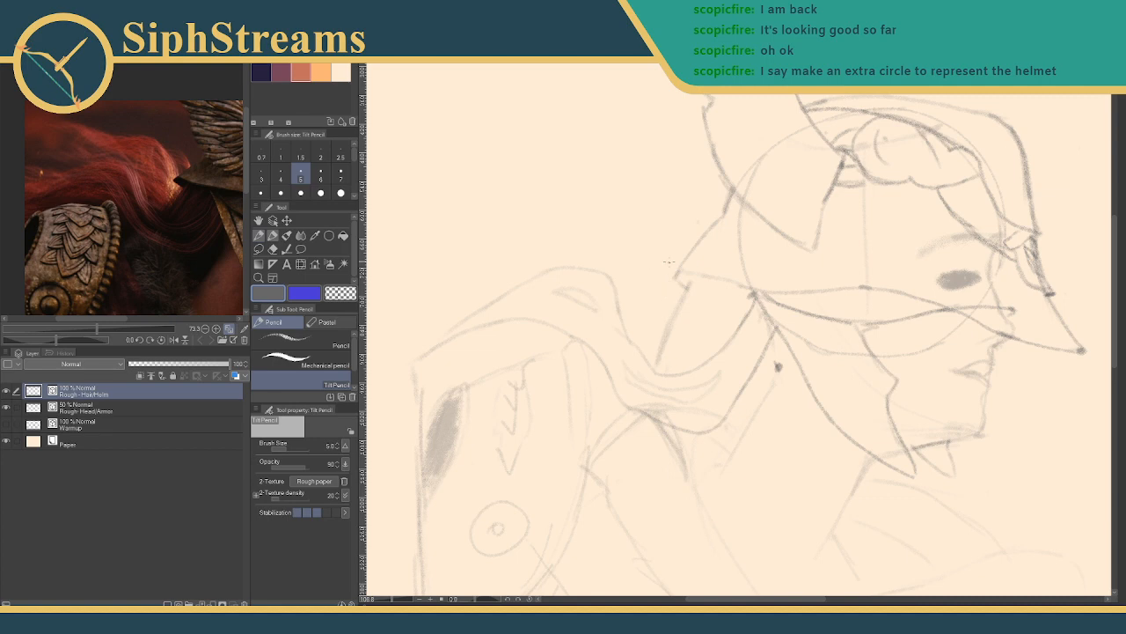
# - Sketch a second, higher mass of hair sweeping back from the helmet's rear, with loose wavy ends above the shoulder armor
pyautogui.moveTo(651, 261); pyautogui.dragTo(693, 304)
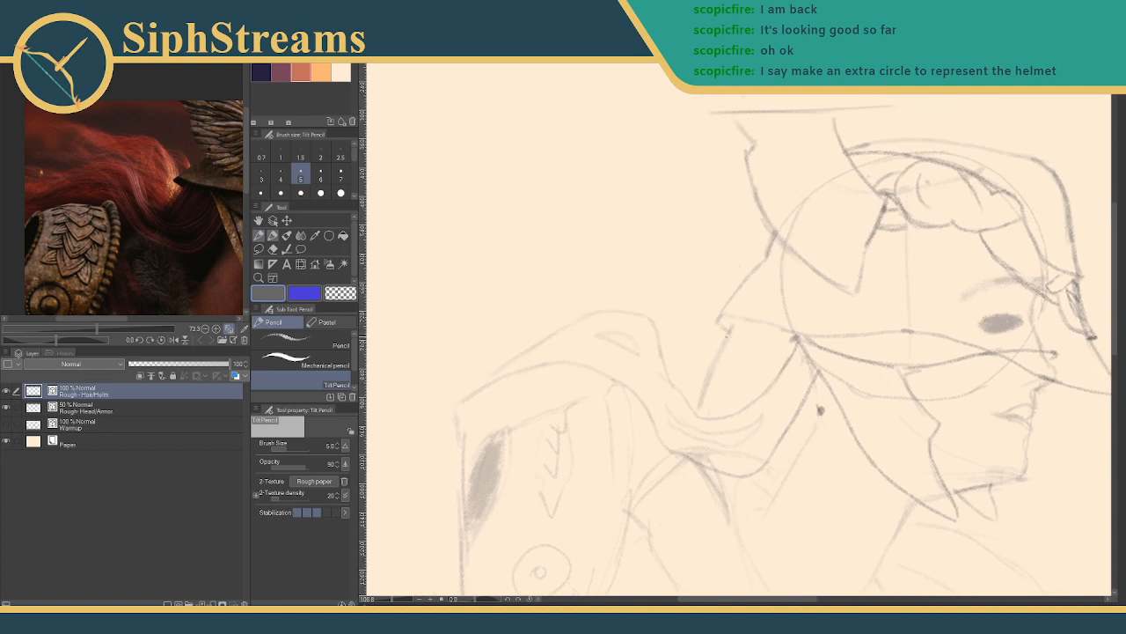
pyautogui.moveTo(718, 308); pyautogui.dragTo(706, 262)
pyautogui.moveTo(169, 203); pyautogui.dragTo(134, 230)
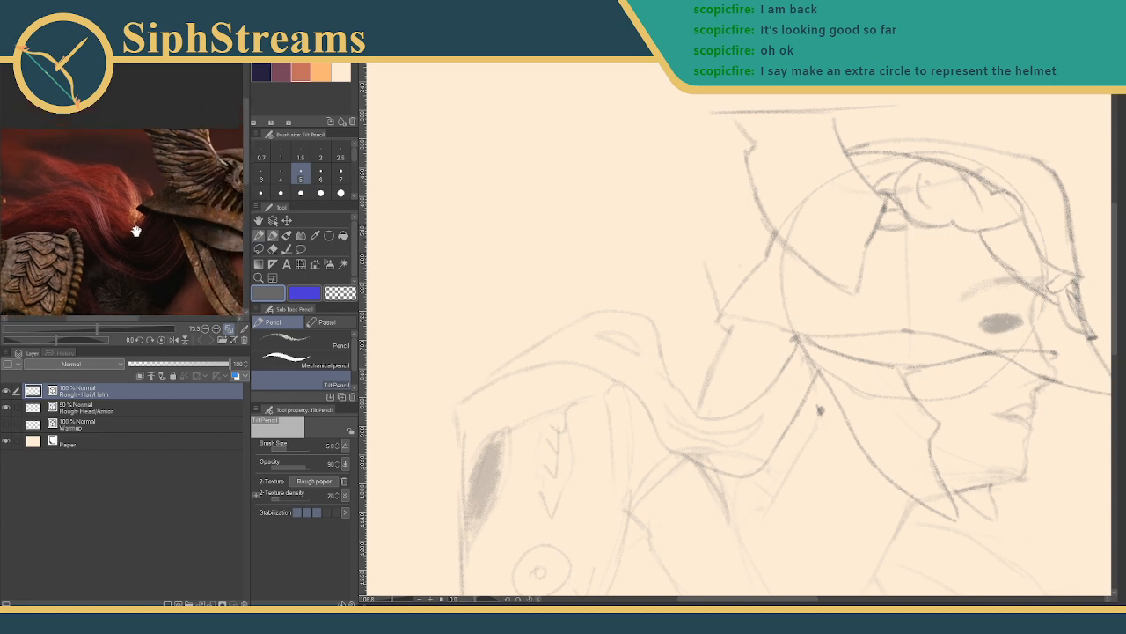
pyautogui.moveTo(717, 303); pyautogui.dragTo(660, 225)
pyautogui.moveTo(134, 233); pyautogui.dragTo(178, 232)
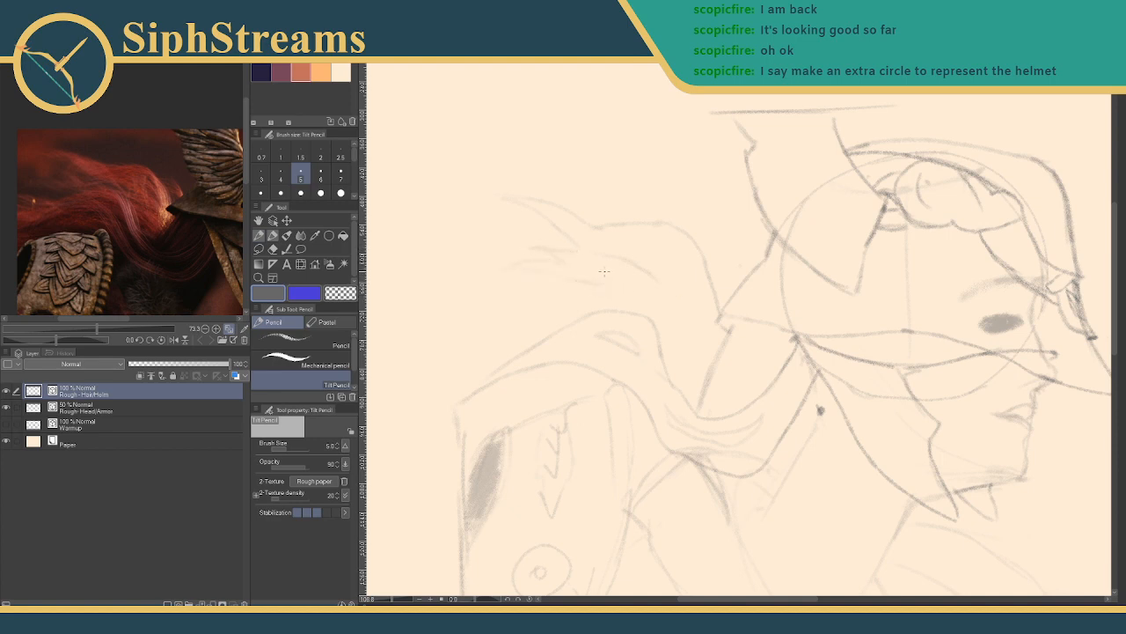
pyautogui.hotkey('ctrl', 'z')
pyautogui.hotkey('ctrl', 'z')
pyautogui.hotkey('ctrl', 'z')
pyautogui.moveTo(692, 352); pyautogui.dragTo(653, 309)
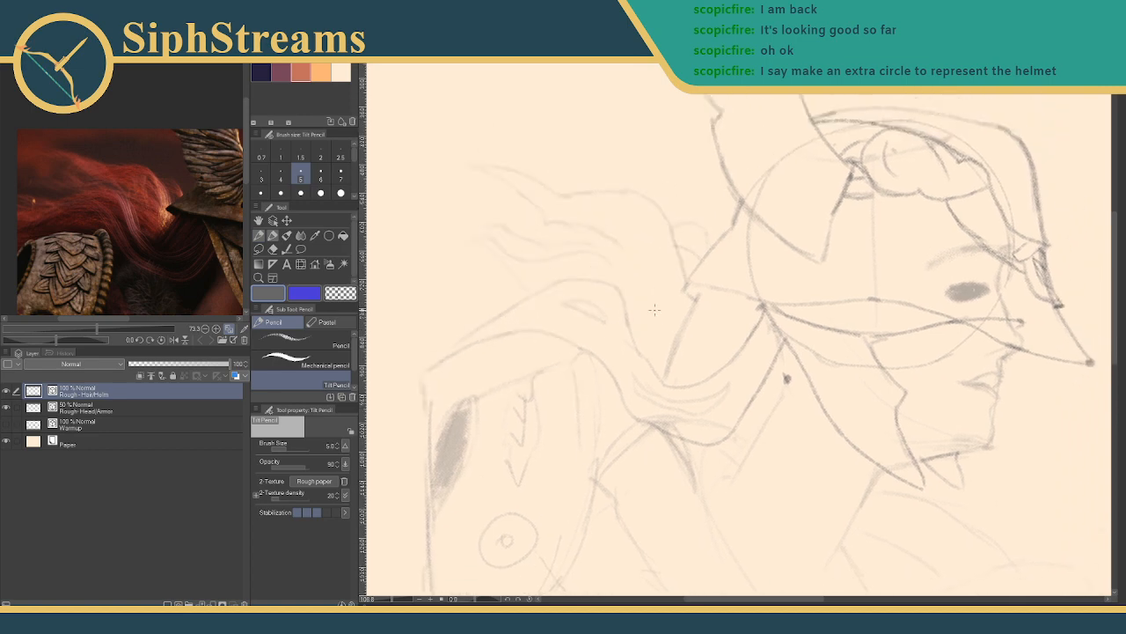
# - Lower the opacity of the hair and helmet rough layer to about 55 percent so it serves as a faint guide
pyautogui.moveTo(393, 598); pyautogui.dragTo(387, 598)
pyautogui.moveTo(638, 397); pyautogui.dragTo(589, 405)
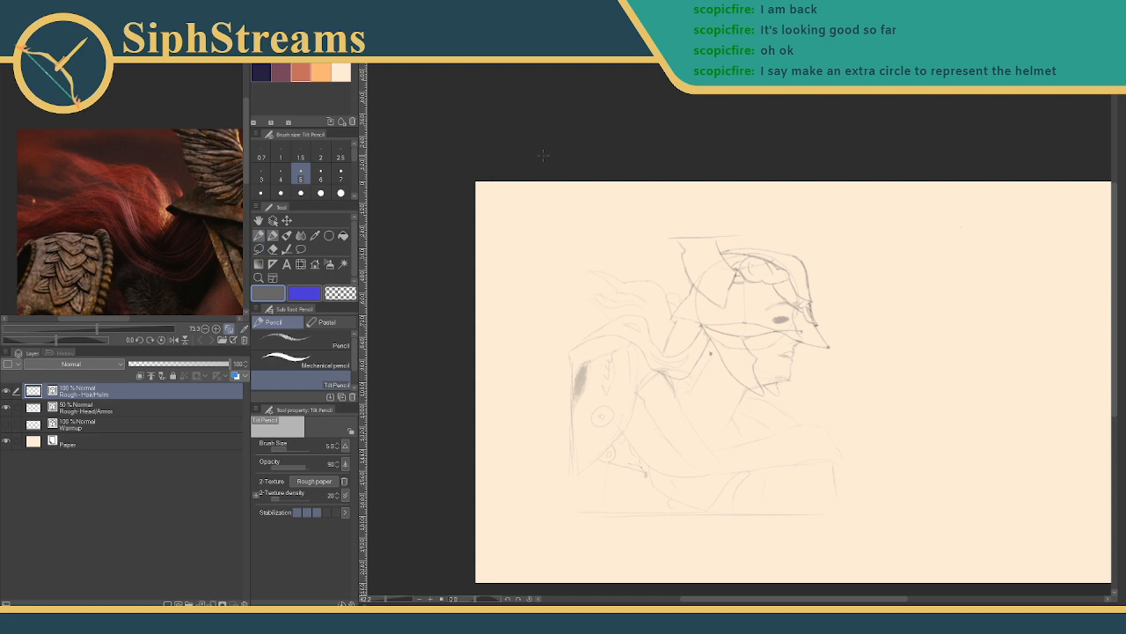
pyautogui.moveTo(226, 364); pyautogui.dragTo(184, 370)
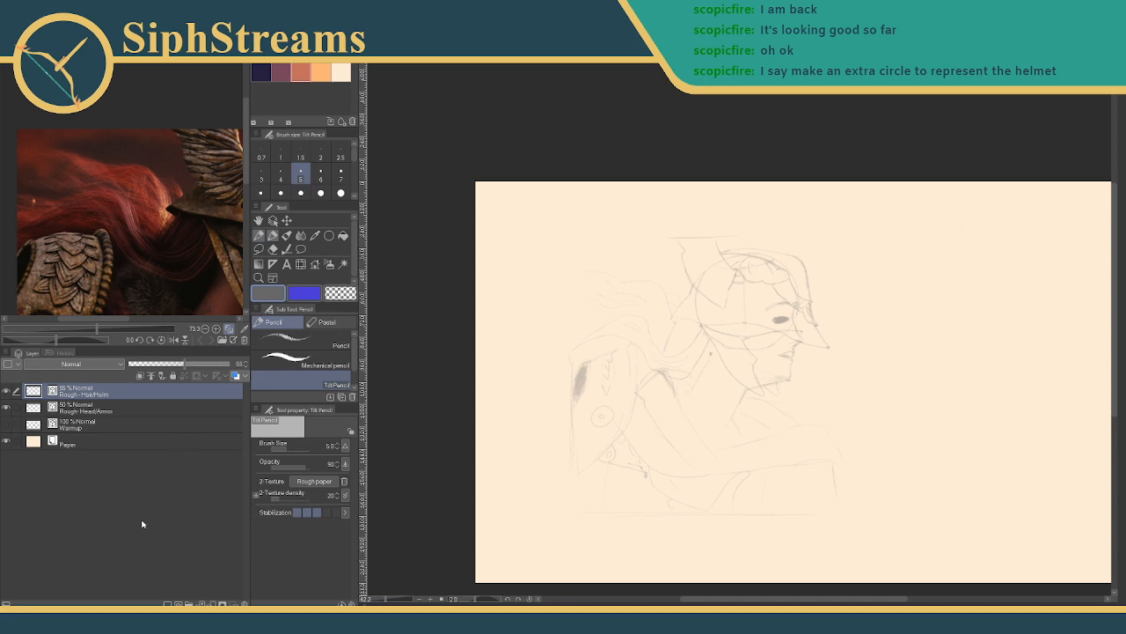
# - Add a new layer above the rough sketches and name it Final Rough
pyautogui.click(176, 603)
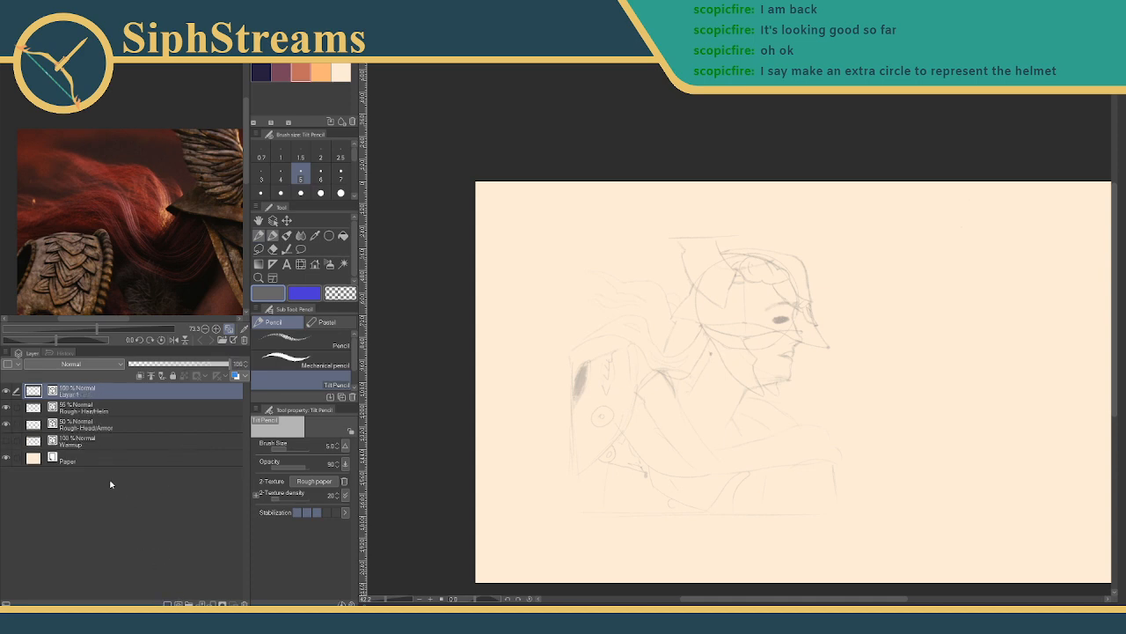
pyautogui.doubleClick(79, 394)
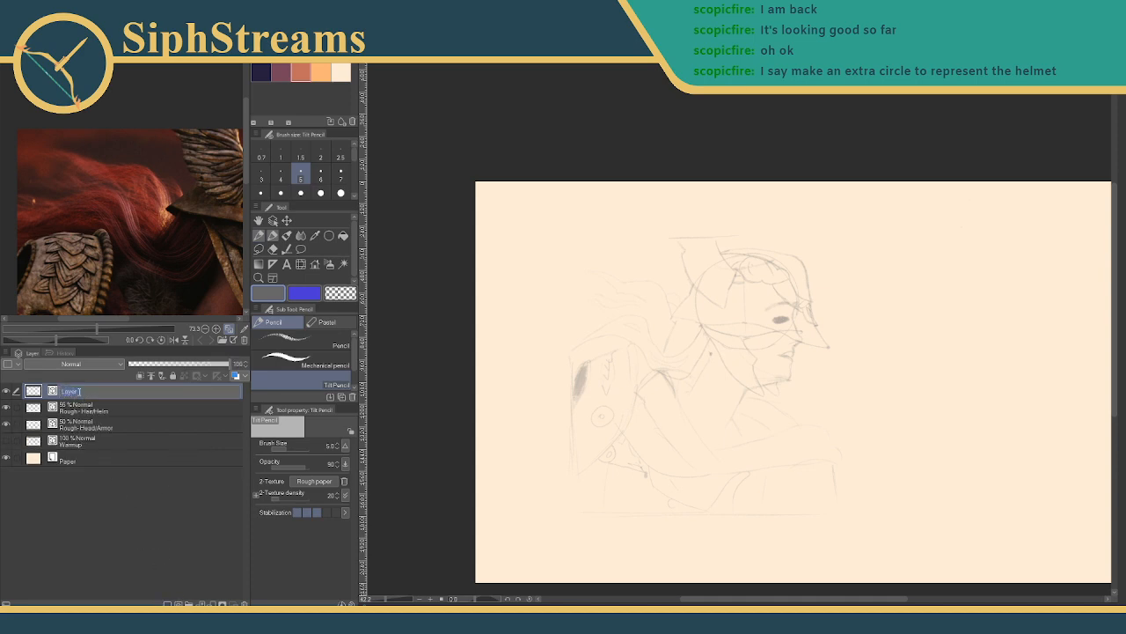
pyautogui.write('Final Rough')
pyautogui.press('Return')
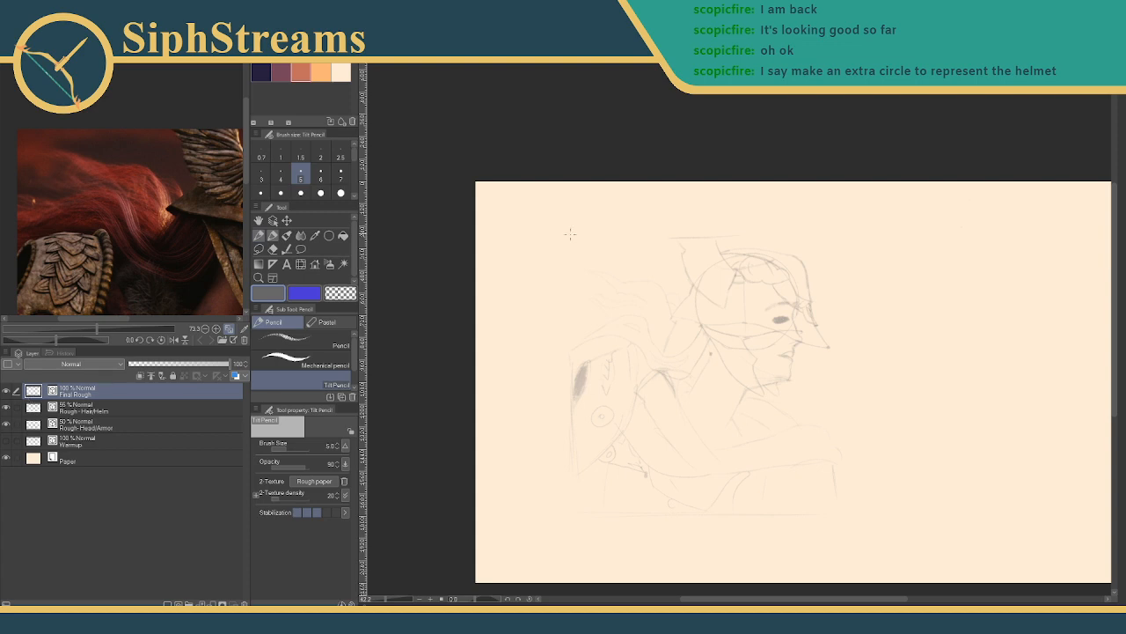
# - Trace the shoulder armor's upper edge on the Final Rough layer, undoing and retrying the stroke
pyautogui.click(388, 599)
pyautogui.moveTo(410, 575); pyautogui.dragTo(455, 512)
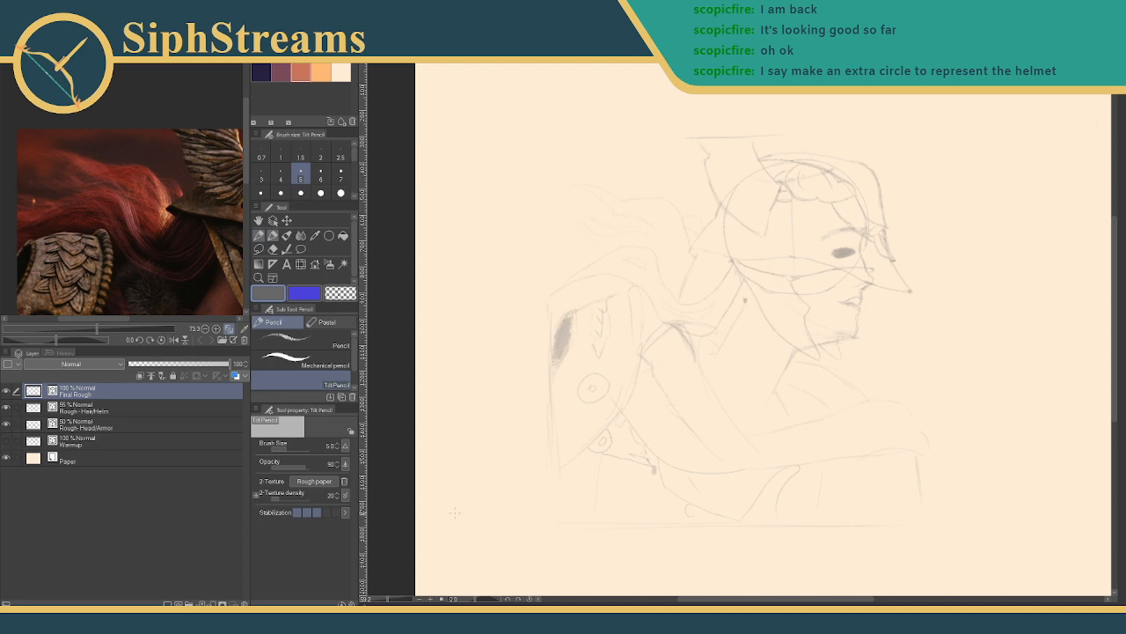
pyautogui.moveTo(388, 600); pyautogui.dragTo(389, 604)
pyautogui.moveTo(529, 451); pyautogui.dragTo(499, 413)
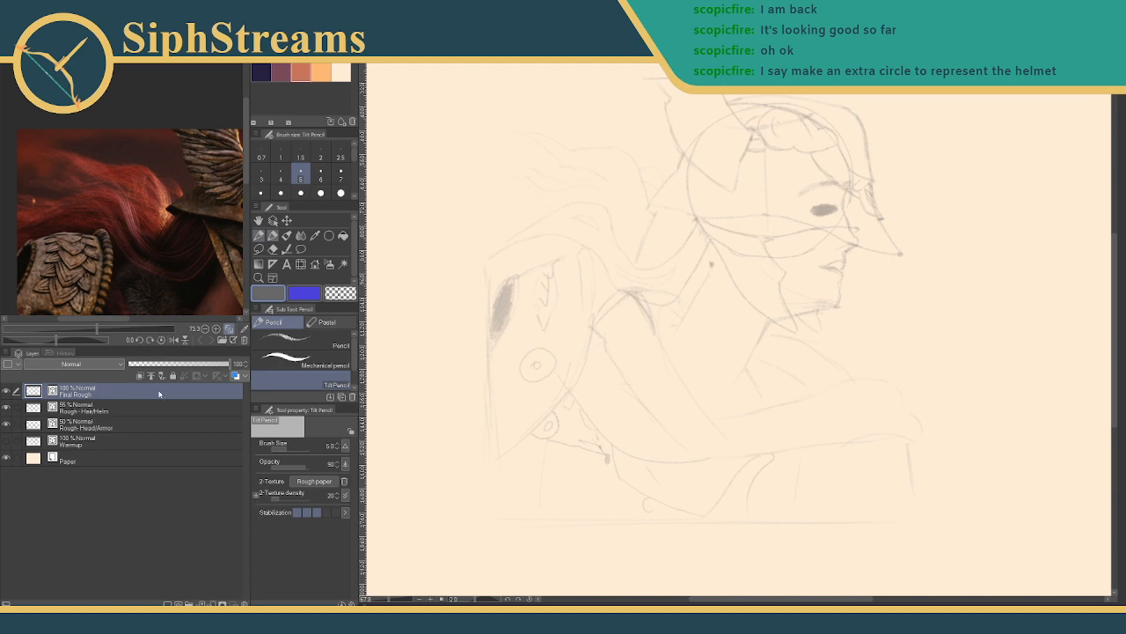
pyautogui.moveTo(390, 600)
pyautogui.mouseDown()
pyautogui.moveTo(380, 598)
pyautogui.moveTo(391, 600)
pyautogui.mouseUp()
pyautogui.moveTo(527, 330); pyautogui.dragTo(607, 324)
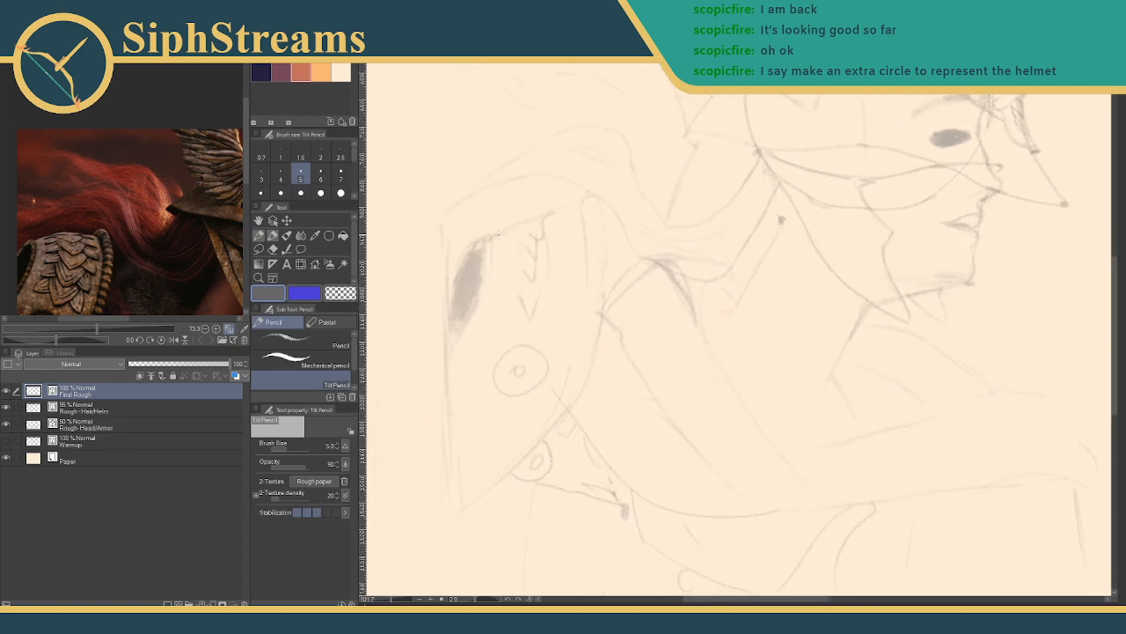
pyautogui.moveTo(490, 238); pyautogui.dragTo(564, 210)
pyautogui.hotkey('ctrl', 'z')
pyautogui.moveTo(495, 236)
pyautogui.mouseDown()
pyautogui.moveTo(574, 205)
pyautogui.moveTo(485, 240)
pyautogui.moveTo(577, 205)
pyautogui.moveTo(493, 239)
pyautogui.moveTo(539, 213)
pyautogui.moveTo(572, 211)
pyautogui.mouseUp()
pyautogui.hotkey('ctrl', 'z')
pyautogui.hotkey('ctrl', 'z')
pyautogui.hotkey('ctrl', 'z')
pyautogui.hotkey('ctrl', 'z')
pyautogui.hotkey('ctrl', 'z')
pyautogui.hotkey('ctrl', 'z')
# - Outline the curved dark opening at the rear of the shoulder armor, retrying its outer edge
pyautogui.moveTo(489, 238)
pyautogui.mouseDown()
pyautogui.moveTo(485, 283)
pyautogui.moveTo(453, 338)
pyautogui.mouseUp()
pyautogui.moveTo(491, 234); pyautogui.dragTo(453, 329)
pyautogui.moveTo(473, 244); pyautogui.dragTo(442, 292)
pyautogui.hotkey('ctrl', 'z')
pyautogui.moveTo(484, 242); pyautogui.dragTo(445, 305)
pyautogui.hotkey('ctrl', 'z')
pyautogui.moveTo(487, 237)
pyautogui.mouseDown()
pyautogui.moveTo(442, 293)
pyautogui.moveTo(463, 261)
pyautogui.moveTo(449, 300)
pyautogui.mouseUp()
pyautogui.hotkey('ctrl', 'z')
# - Trace the shoulder armor's lower edge in one curve from its rear tip up to the front rim, replacing the first attempt
pyautogui.moveTo(577, 216)
pyautogui.mouseDown()
pyautogui.moveTo(509, 205)
pyautogui.moveTo(548, 182)
pyautogui.moveTo(558, 286)
pyautogui.moveTo(543, 259)
pyautogui.mouseUp()
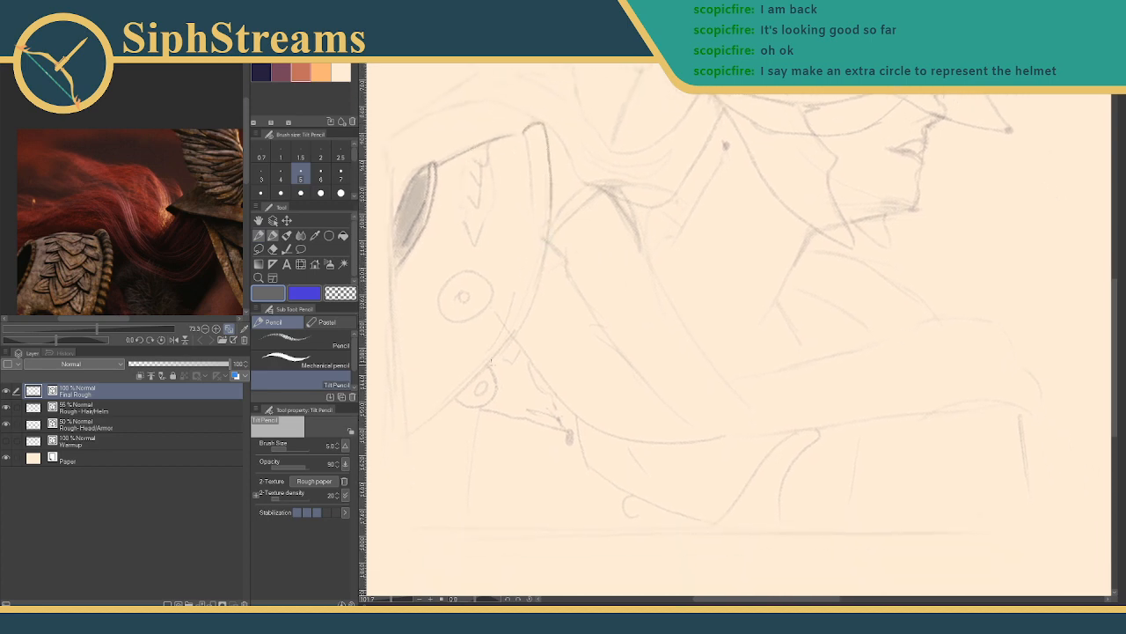
pyautogui.moveTo(396, 437)
pyautogui.mouseDown()
pyautogui.moveTo(488, 369)
pyautogui.moveTo(514, 328)
pyautogui.mouseUp()
pyautogui.moveTo(541, 247)
pyautogui.mouseDown()
pyautogui.moveTo(513, 334)
pyautogui.moveTo(487, 358)
pyautogui.mouseUp()
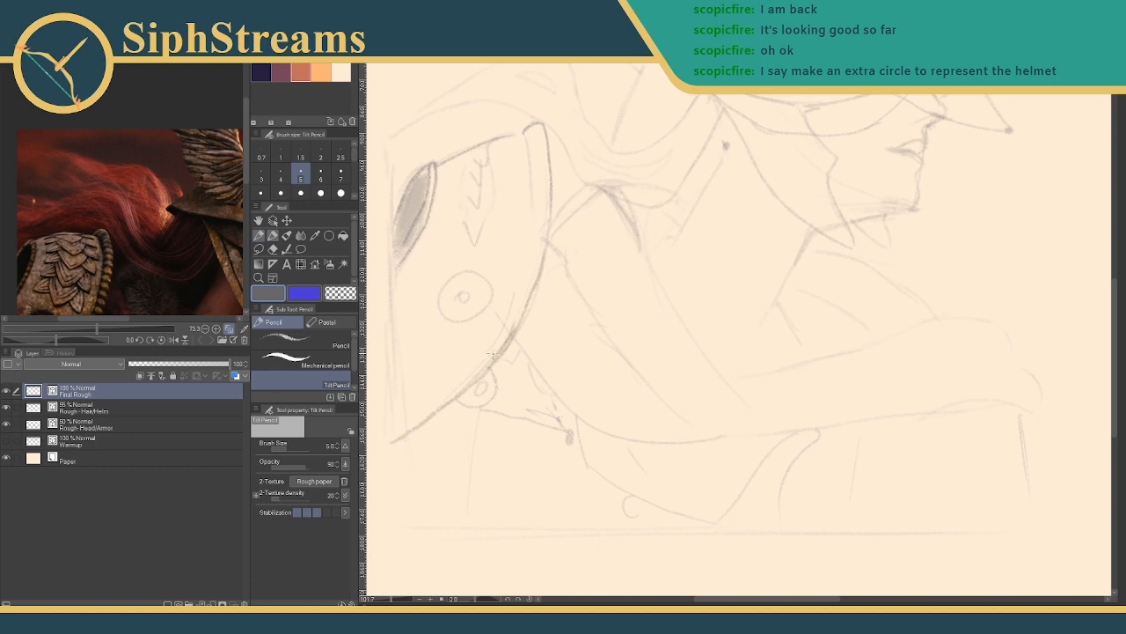
pyautogui.hotkey('ctrl', 'z')
pyautogui.hotkey('ctrl', 'z')
pyautogui.moveTo(403, 435)
pyautogui.mouseDown()
pyautogui.moveTo(506, 345)
pyautogui.moveTo(546, 251)
pyautogui.mouseUp()
pyautogui.press('e')
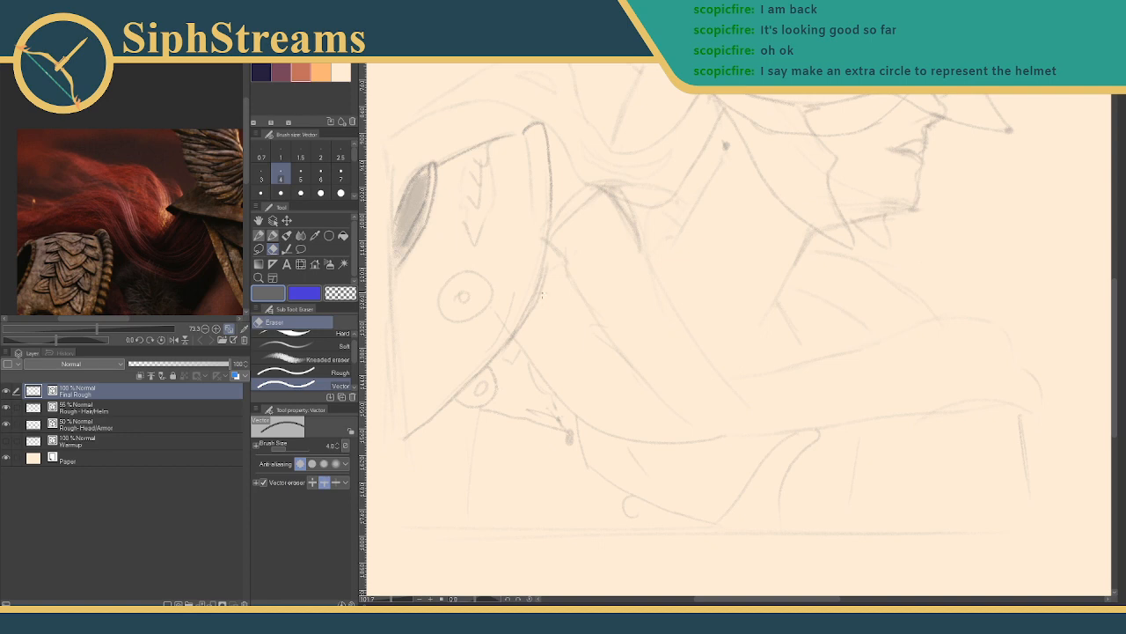
pyautogui.press('p')
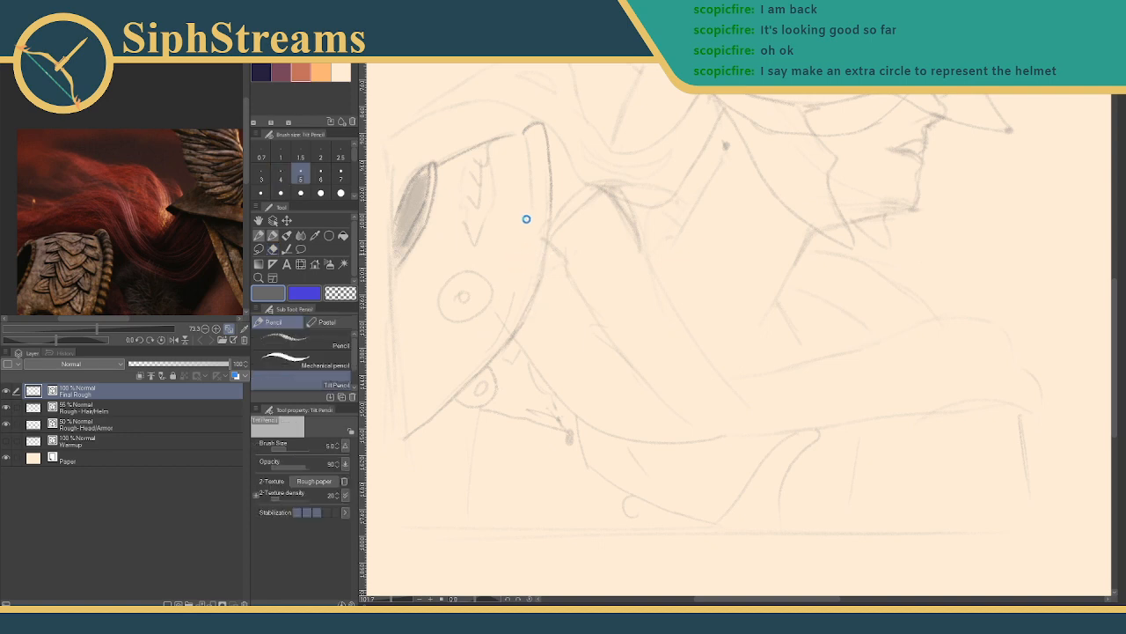
# - Draw the inner line of the shoulder armor's front rim, following the armor in the reference image
pyautogui.moveTo(156, 258); pyautogui.dragTo(187, 154)
pyautogui.moveTo(527, 141); pyautogui.dragTo(524, 176)
pyautogui.hotkey('ctrl', 'z')
pyautogui.moveTo(525, 134); pyautogui.dragTo(529, 229)
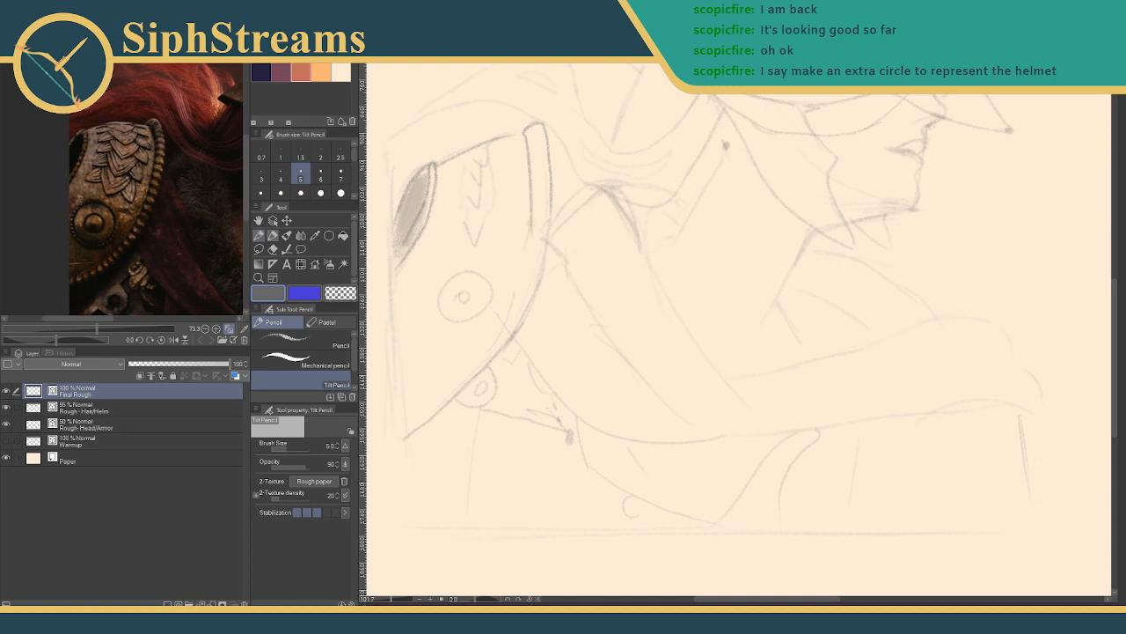
pyautogui.moveTo(394, 426); pyautogui.dragTo(428, 397)
# - Trace the shoulder slope beside the armor and both long edges of the upper arm down towards the elbow
pyautogui.moveTo(571, 284)
pyautogui.mouseDown()
pyautogui.moveTo(523, 294)
pyautogui.moveTo(522, 383)
pyautogui.mouseUp()
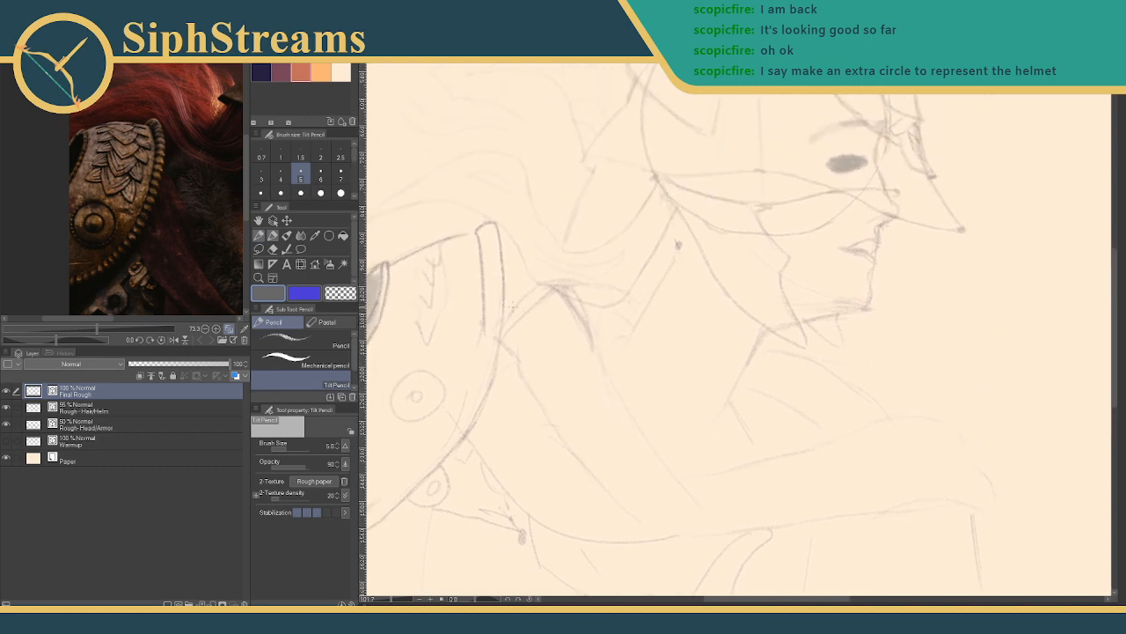
pyautogui.moveTo(503, 318)
pyautogui.mouseDown()
pyautogui.moveTo(554, 288)
pyautogui.moveTo(600, 345)
pyautogui.mouseUp()
pyautogui.hotkey('ctrl', 'z')
pyautogui.moveTo(585, 314); pyautogui.dragTo(576, 263)
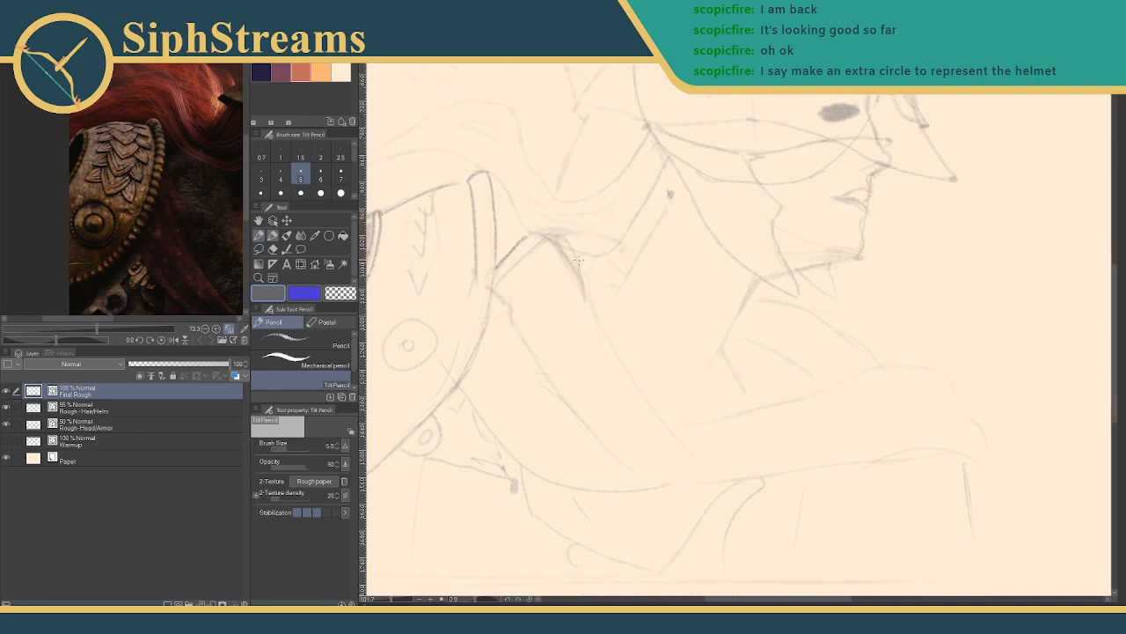
pyautogui.moveTo(572, 259)
pyautogui.mouseDown()
pyautogui.moveTo(609, 341)
pyautogui.moveTo(691, 450)
pyautogui.mouseUp()
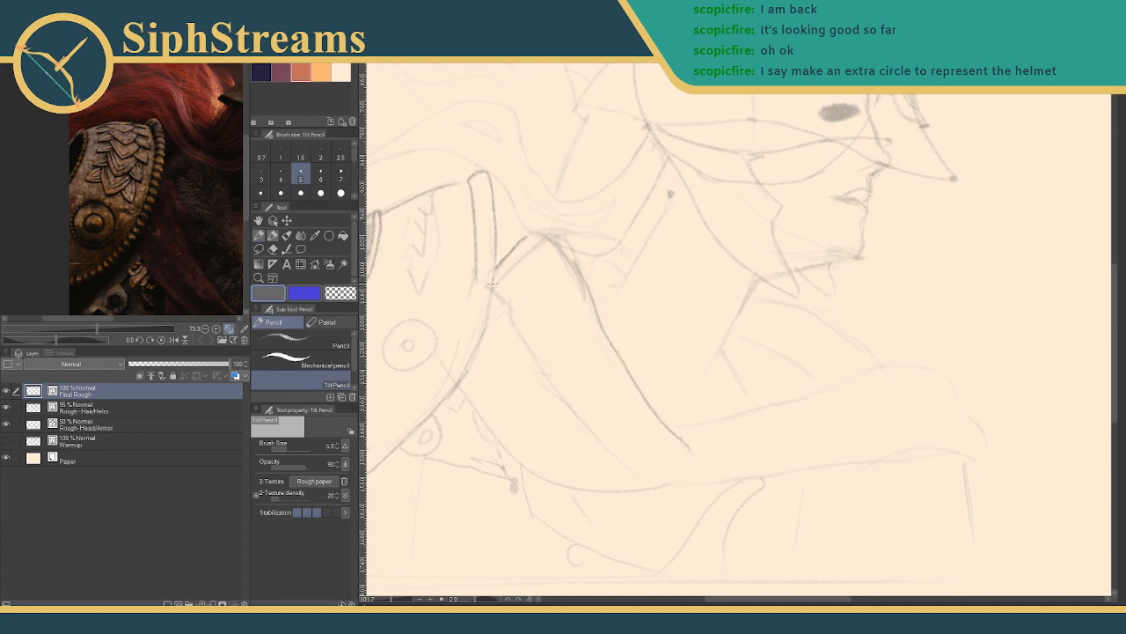
pyautogui.moveTo(494, 289)
pyautogui.mouseDown()
pyautogui.moveTo(560, 401)
pyautogui.moveTo(620, 455)
pyautogui.moveTo(598, 382)
pyautogui.moveTo(525, 314)
pyautogui.mouseUp()
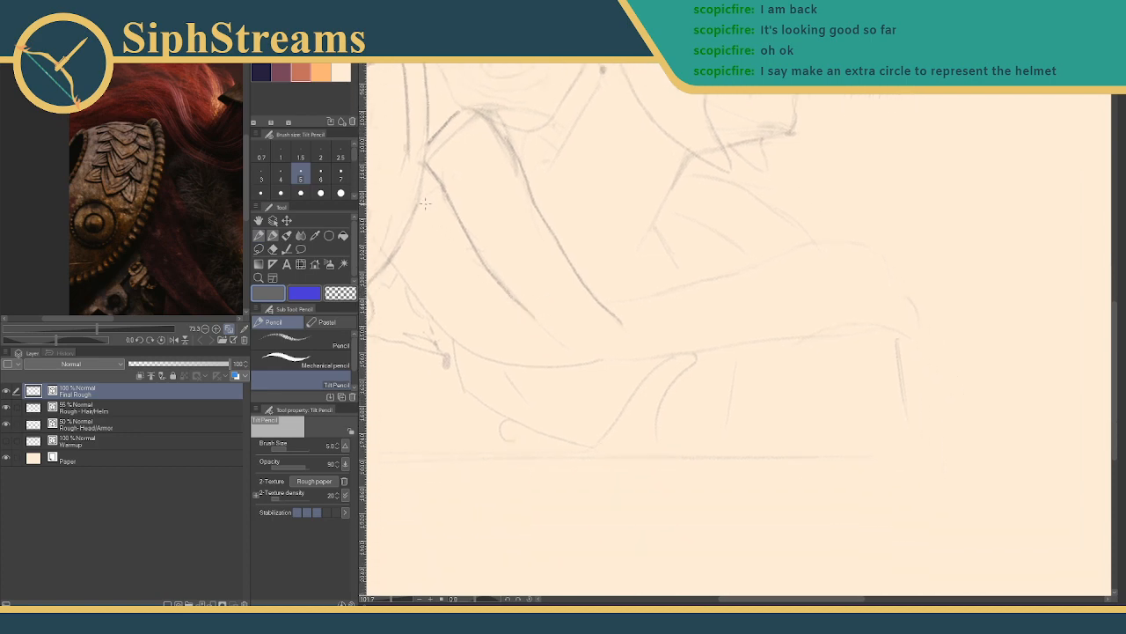
# - Trace the arm's underside in one curve from below the shoulder armor around the elbow, retrying until the stroke fits
pyautogui.moveTo(394, 258)
pyautogui.mouseDown()
pyautogui.moveTo(427, 309)
pyautogui.moveTo(466, 338)
pyautogui.moveTo(591, 357)
pyautogui.mouseUp()
pyautogui.hotkey('ctrl', 'z')
pyautogui.moveTo(391, 262); pyautogui.dragTo(470, 353)
pyautogui.hotkey('ctrl', 'z')
pyautogui.moveTo(393, 262)
pyautogui.mouseDown()
pyautogui.moveTo(414, 291)
pyautogui.moveTo(593, 352)
pyautogui.mouseUp()
pyautogui.hotkey('ctrl', 'z')
pyautogui.moveTo(399, 276); pyautogui.dragTo(447, 340)
pyautogui.hotkey('ctrl', 'z')
pyautogui.moveTo(399, 270); pyautogui.dragTo(453, 329)
pyautogui.hotkey('ctrl', 'z')
pyautogui.moveTo(398, 266)
pyautogui.mouseDown()
pyautogui.moveTo(437, 321)
pyautogui.moveTo(489, 359)
pyautogui.moveTo(596, 358)
pyautogui.mouseUp()
# - Close the gap in the forearm's underside and trace the drapery edges and folds hanging below the forearm
pyautogui.moveTo(662, 304)
pyautogui.mouseDown()
pyautogui.moveTo(564, 270)
pyautogui.moveTo(758, 214)
pyautogui.moveTo(793, 236)
pyautogui.moveTo(794, 256)
pyautogui.moveTo(837, 291)
pyautogui.moveTo(820, 325)
pyautogui.moveTo(796, 319)
pyautogui.moveTo(826, 323)
pyautogui.moveTo(805, 304)
pyautogui.moveTo(686, 323)
pyautogui.moveTo(584, 319)
pyautogui.mouseUp()
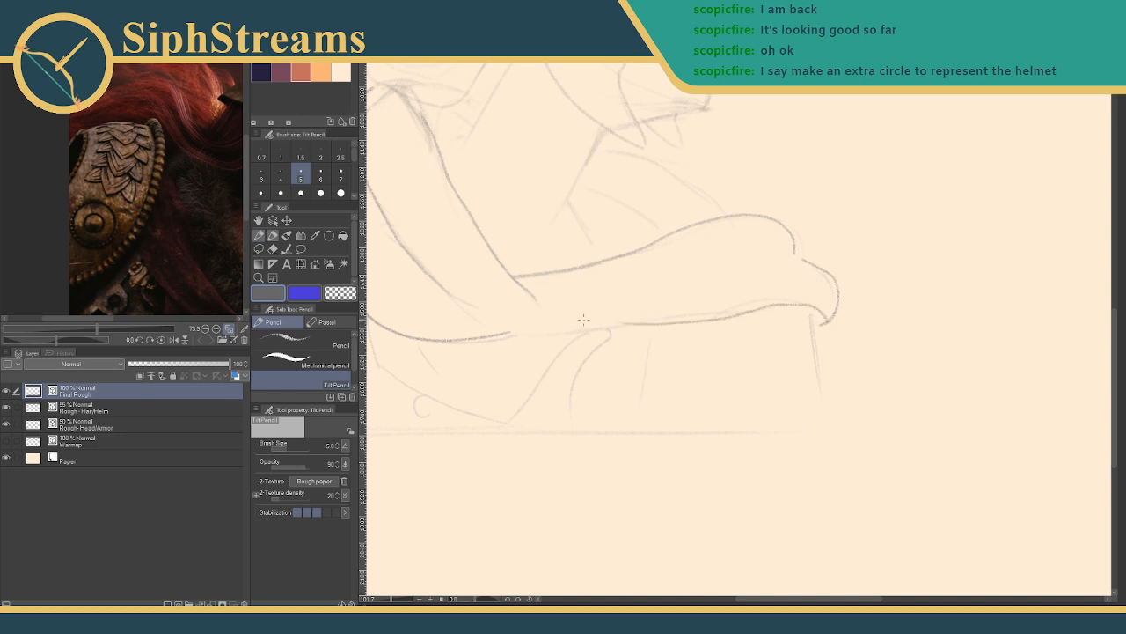
pyautogui.moveTo(503, 330); pyautogui.dragTo(599, 327)
pyautogui.moveTo(570, 428)
pyautogui.mouseDown()
pyautogui.moveTo(598, 352)
pyautogui.moveTo(565, 348)
pyautogui.moveTo(502, 425)
pyautogui.mouseUp()
pyautogui.moveTo(650, 338); pyautogui.dragTo(645, 364)
pyautogui.moveTo(811, 315); pyautogui.dragTo(825, 415)
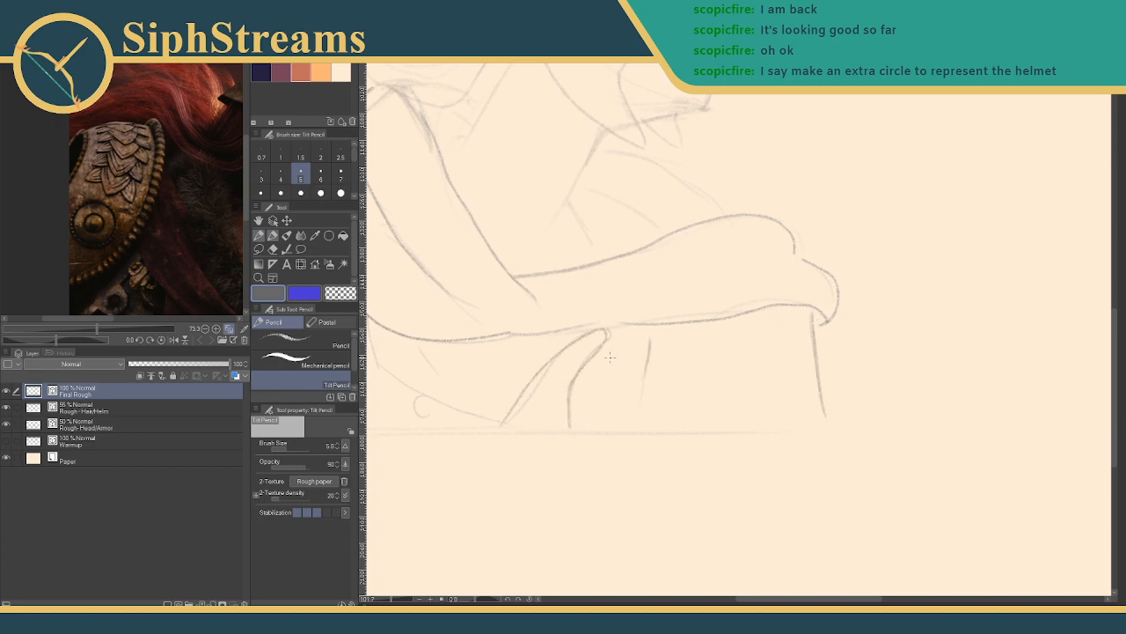
# - Trace the torso drapery's edge from below the elbow down to its lower point and add a short fold inside it
pyautogui.moveTo(443, 341); pyautogui.dragTo(579, 352)
pyautogui.moveTo(502, 329)
pyautogui.mouseDown()
pyautogui.moveTo(509, 382)
pyautogui.moveTo(638, 437)
pyautogui.mouseUp()
pyautogui.moveTo(552, 356); pyautogui.dragTo(577, 391)
# - Sketch the strap hanging below the elbow with its small buckle details, following the lower part of the reference image
pyautogui.moveTo(153, 230); pyautogui.dragTo(118, 122)
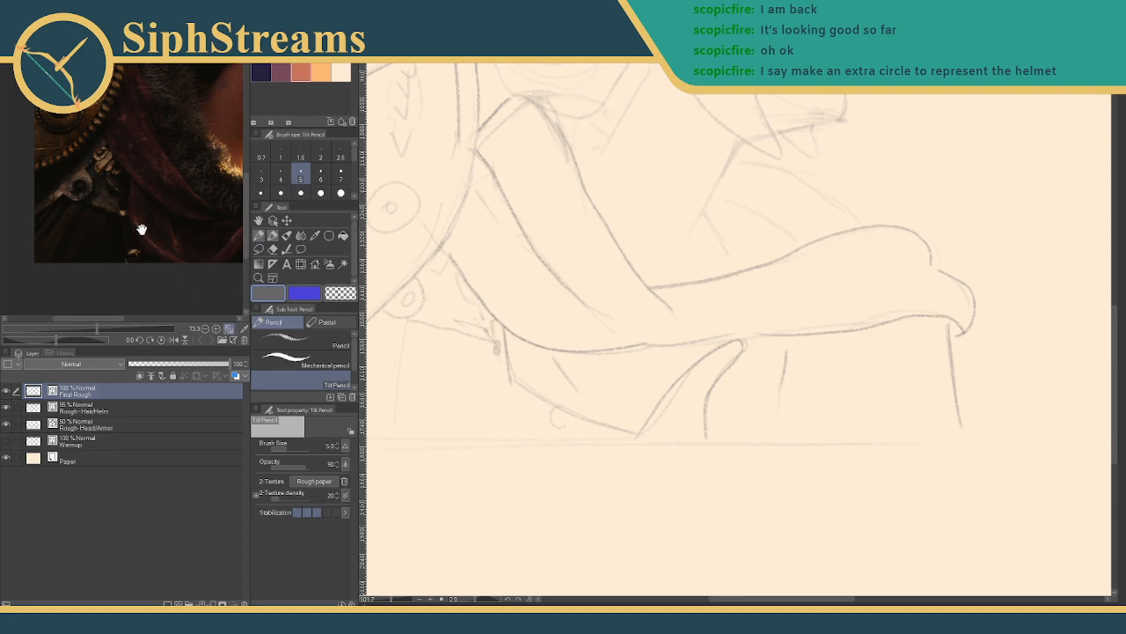
pyautogui.moveTo(498, 359); pyautogui.dragTo(527, 438)
pyautogui.moveTo(541, 412); pyautogui.dragTo(542, 419)
pyautogui.hotkey('ctrl', 'z')
pyautogui.moveTo(550, 412); pyautogui.dragTo(523, 426)
pyautogui.moveTo(515, 420); pyautogui.dragTo(526, 442)
pyautogui.moveTo(494, 345)
pyautogui.mouseDown()
pyautogui.moveTo(498, 354)
pyautogui.moveTo(519, 327)
pyautogui.moveTo(513, 350)
pyautogui.moveTo(496, 302)
pyautogui.mouseUp()
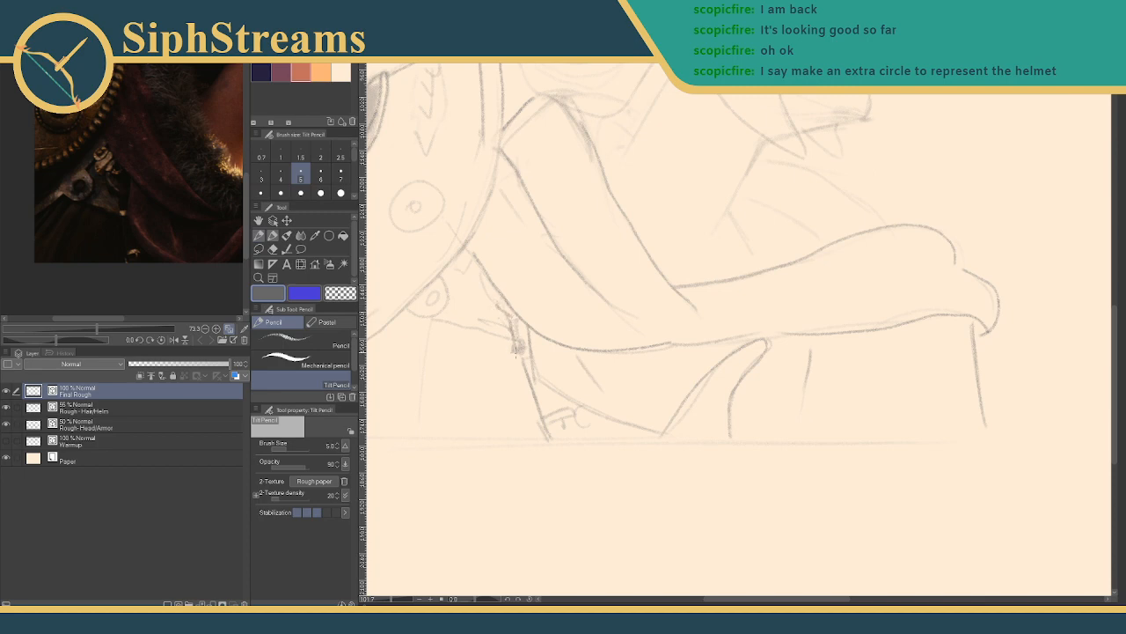
# - Sketch the strap running back from the round clasp under the shoulder armor and the small metal link beside the clasp
pyautogui.moveTo(503, 348)
pyautogui.mouseDown()
pyautogui.moveTo(436, 314)
pyautogui.moveTo(526, 302)
pyautogui.moveTo(498, 300)
pyautogui.moveTo(512, 291)
pyautogui.moveTo(510, 314)
pyautogui.moveTo(482, 318)
pyautogui.moveTo(574, 270)
pyautogui.moveTo(544, 286)
pyautogui.mouseUp()
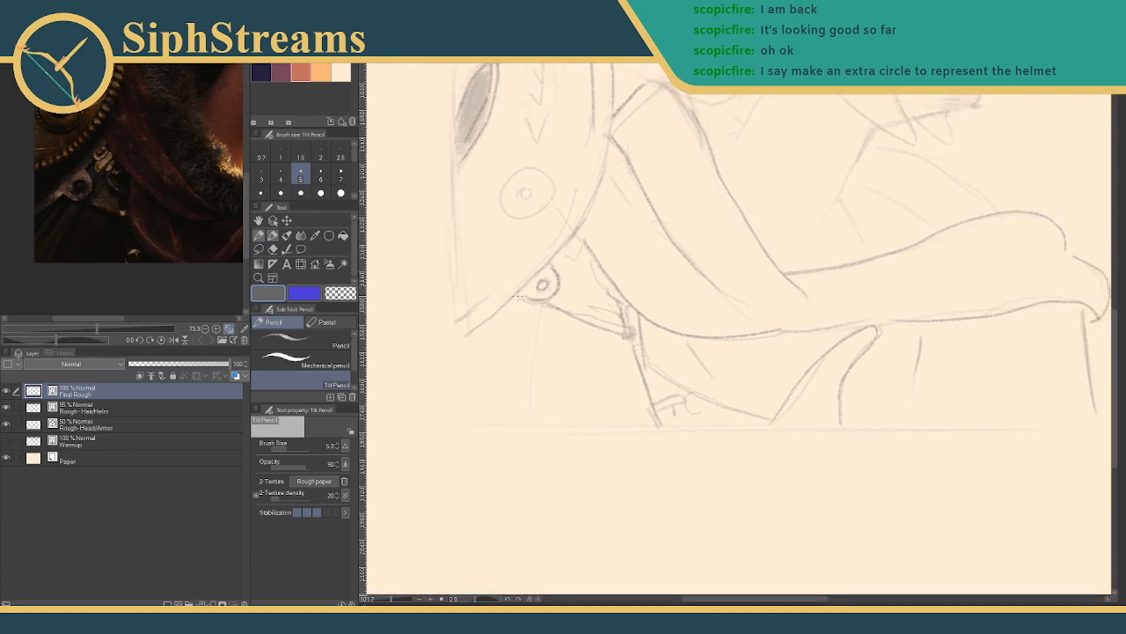
pyautogui.moveTo(518, 297); pyautogui.dragTo(473, 357)
pyautogui.moveTo(533, 303)
pyautogui.mouseDown()
pyautogui.moveTo(474, 366)
pyautogui.moveTo(501, 325)
pyautogui.moveTo(480, 347)
pyautogui.mouseUp()
pyautogui.moveTo(556, 268)
pyautogui.mouseDown()
pyautogui.moveTo(583, 230)
pyautogui.moveTo(590, 252)
pyautogui.moveTo(571, 247)
pyautogui.moveTo(567, 271)
pyautogui.moveTo(580, 258)
pyautogui.moveTo(576, 279)
pyautogui.moveTo(587, 262)
pyautogui.moveTo(587, 293)
pyautogui.mouseUp()
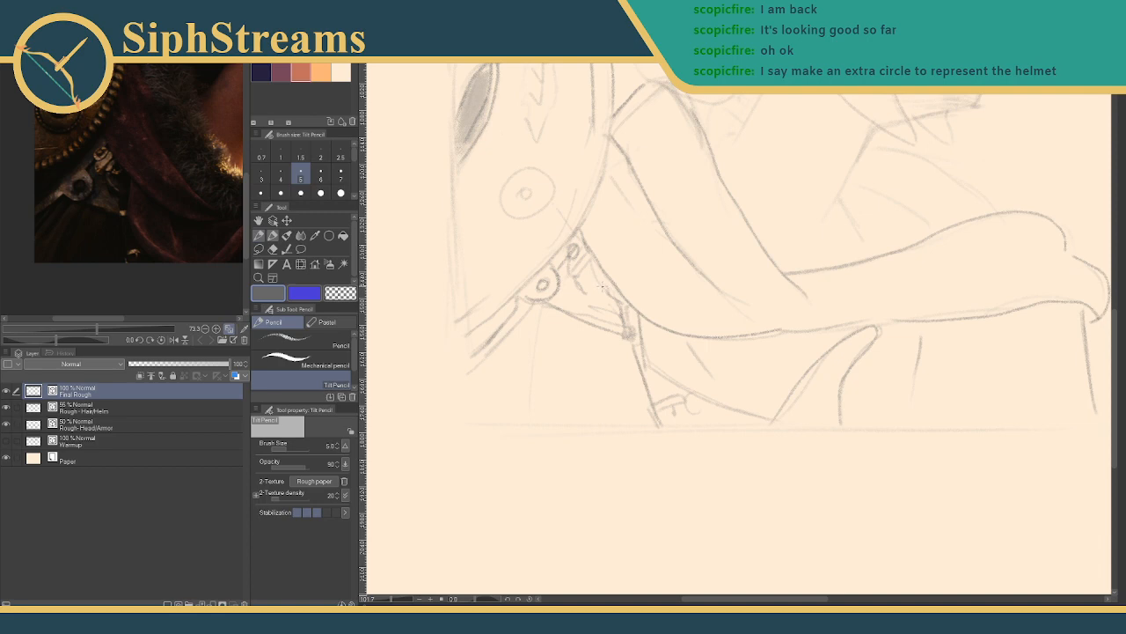
pyautogui.moveTo(595, 283); pyautogui.dragTo(584, 299)
pyautogui.moveTo(578, 279)
pyautogui.mouseDown()
pyautogui.moveTo(576, 296)
pyautogui.moveTo(603, 302)
pyautogui.mouseUp()
# - Redraw the strap below the shoulder armor's lower rear edge with a darker stroke, undoing the earlier hatching
pyautogui.moveTo(497, 325); pyautogui.dragTo(476, 347)
pyautogui.moveTo(521, 318)
pyautogui.mouseDown()
pyautogui.moveTo(471, 367)
pyautogui.moveTo(488, 350)
pyautogui.mouseUp()
pyautogui.hotkey('ctrl', 'z')
pyautogui.hotkey('ctrl', 'z')
pyautogui.hotkey('ctrl', 'z')
pyautogui.moveTo(530, 308); pyautogui.dragTo(470, 363)
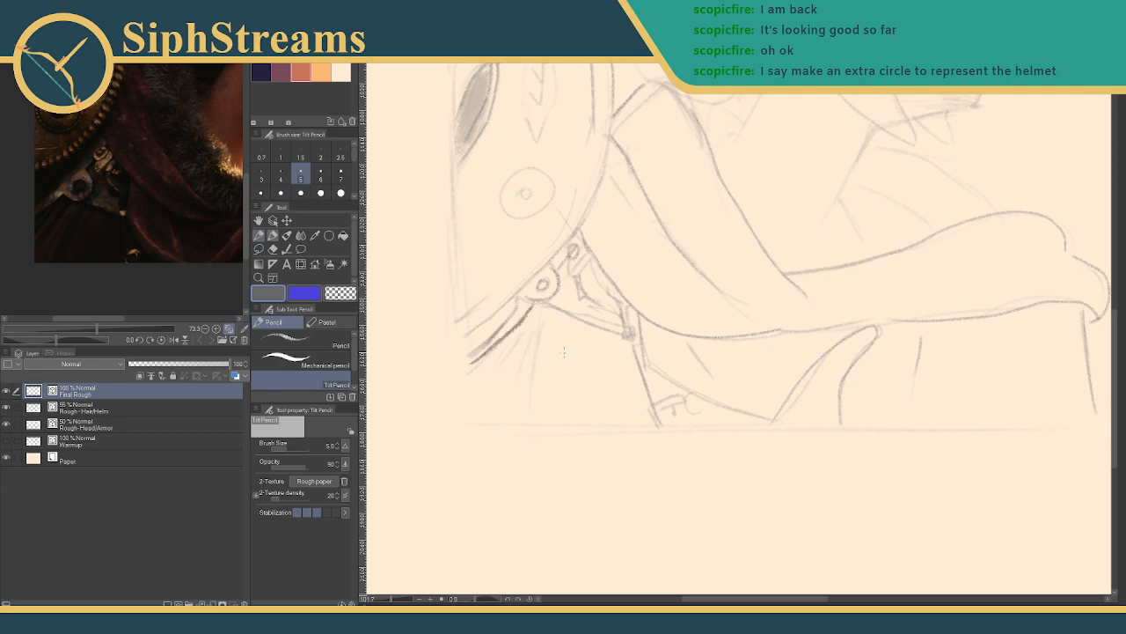
pyautogui.moveTo(644, 322)
pyautogui.mouseDown()
pyautogui.moveTo(657, 324)
pyautogui.moveTo(619, 355)
pyautogui.moveTo(592, 359)
pyautogui.moveTo(446, 296)
pyautogui.mouseUp()
pyautogui.moveTo(716, 283)
pyautogui.mouseDown()
pyautogui.moveTo(689, 344)
pyautogui.moveTo(727, 458)
pyautogui.moveTo(710, 462)
pyautogui.mouseUp()
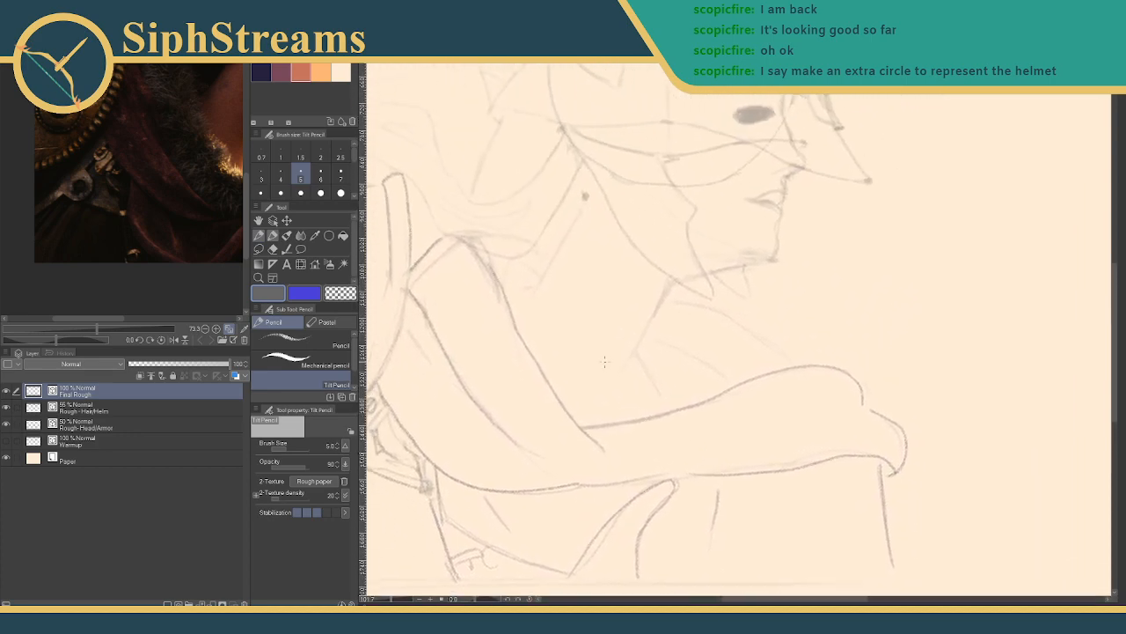
# - Trace the front of the neck from the jaw down to the collar and add a short crease at its base
pyautogui.moveTo(158, 164); pyautogui.dragTo(114, 134)
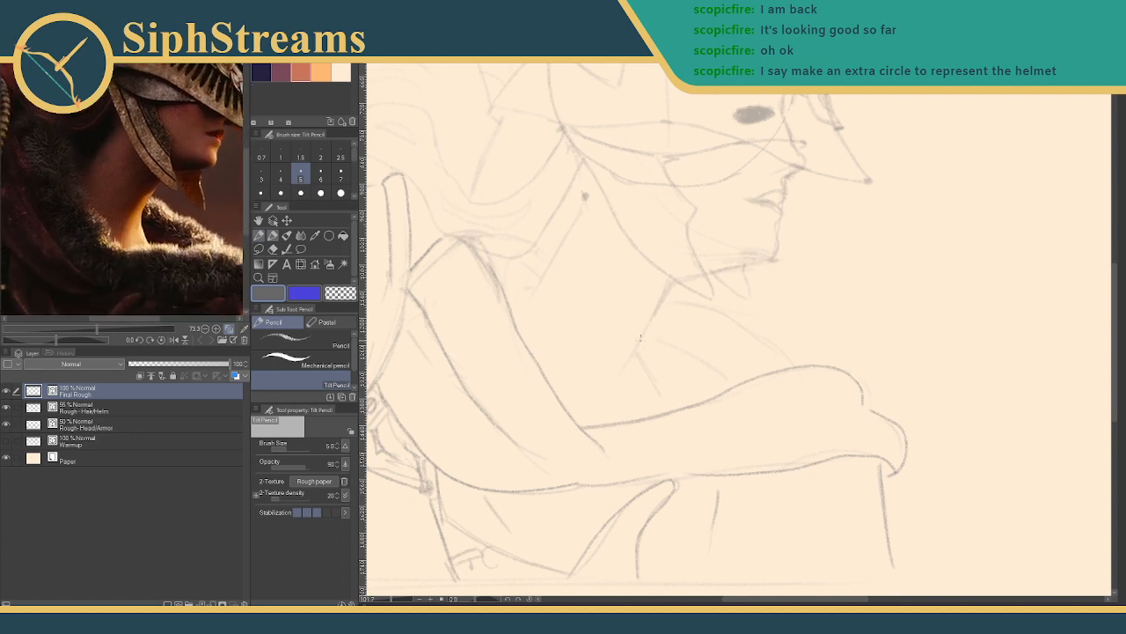
pyautogui.moveTo(645, 364); pyautogui.dragTo(672, 400)
pyautogui.moveTo(595, 421); pyautogui.dragTo(614, 374)
pyautogui.hotkey('ctrl', 'z')
pyautogui.moveTo(629, 355); pyautogui.dragTo(662, 291)
# - Draw the two curved collar folds in front of the neck, redrawing the outer fold with a wavier edge
pyautogui.moveTo(647, 335); pyautogui.dragTo(726, 387)
pyautogui.moveTo(664, 304); pyautogui.dragTo(779, 350)
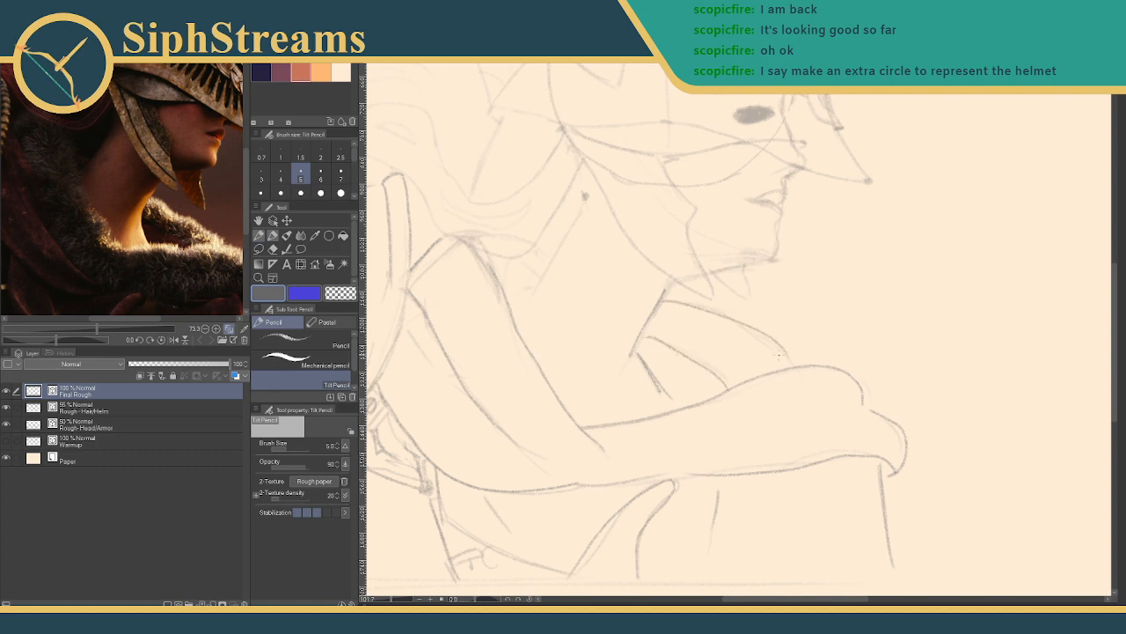
pyautogui.hotkey('ctrl', 'z')
pyautogui.moveTo(663, 307)
pyautogui.mouseDown()
pyautogui.moveTo(722, 322)
pyautogui.moveTo(780, 371)
pyautogui.mouseUp()
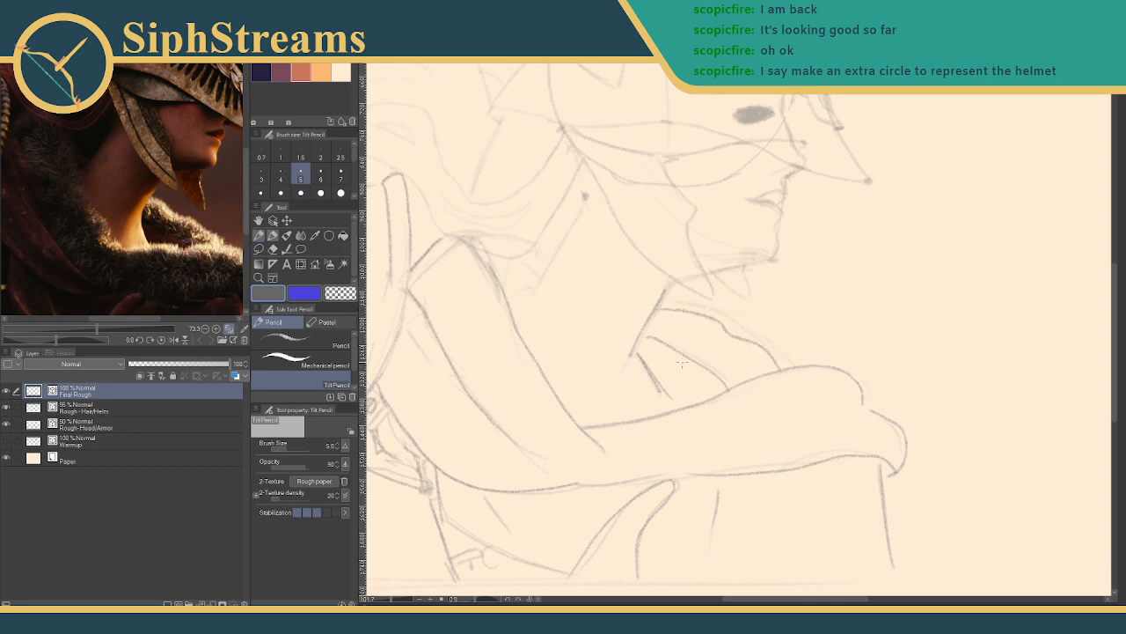
# - Trace the back of the neck below the helmet and a short mark beside its lower end, erasing the stray stroke
pyautogui.moveTo(520, 269)
pyautogui.mouseDown()
pyautogui.moveTo(564, 301)
pyautogui.moveTo(550, 319)
pyautogui.moveTo(585, 282)
pyautogui.mouseUp()
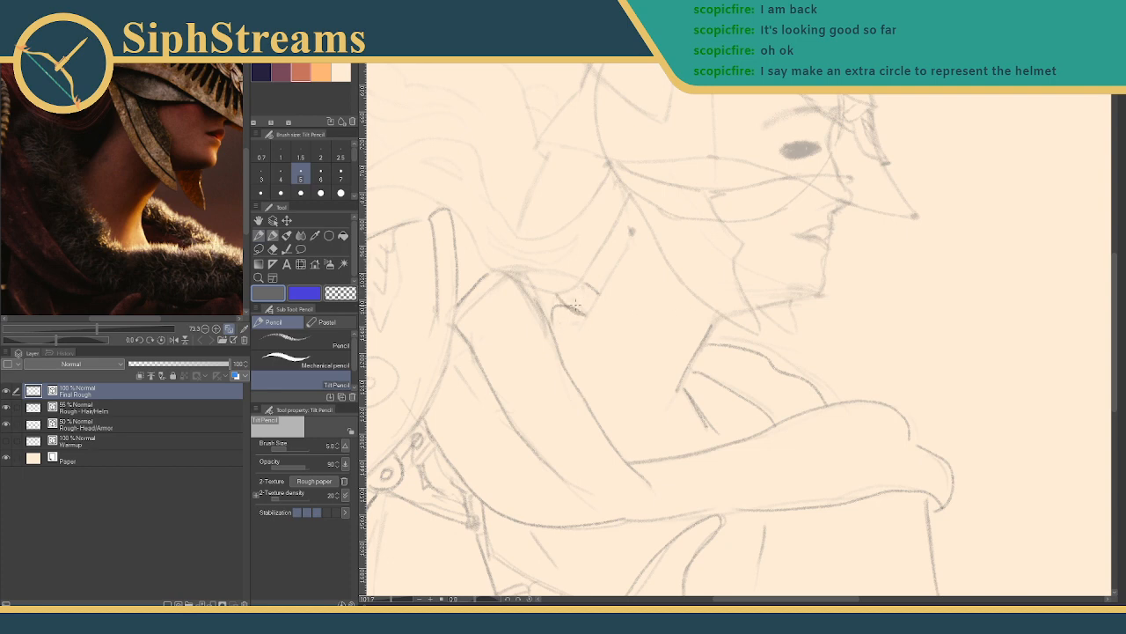
pyautogui.moveTo(571, 291); pyautogui.dragTo(590, 304)
pyautogui.press('e')
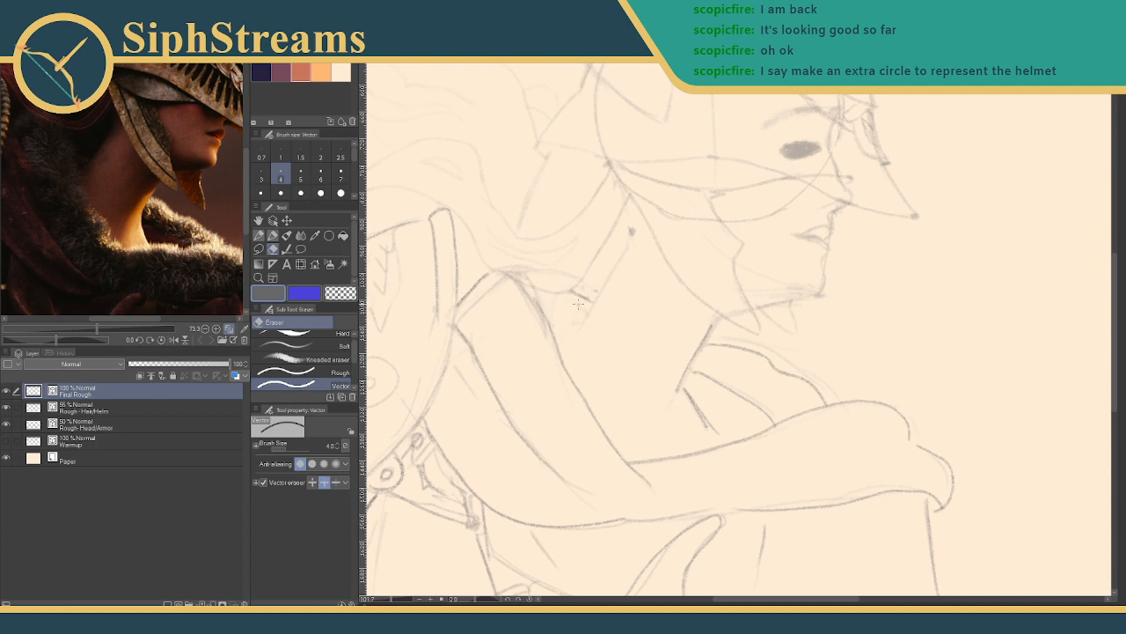
pyautogui.press('p')
pyautogui.moveTo(642, 274)
pyautogui.mouseDown()
pyautogui.moveTo(631, 254)
pyautogui.moveTo(611, 334)
pyautogui.mouseUp()
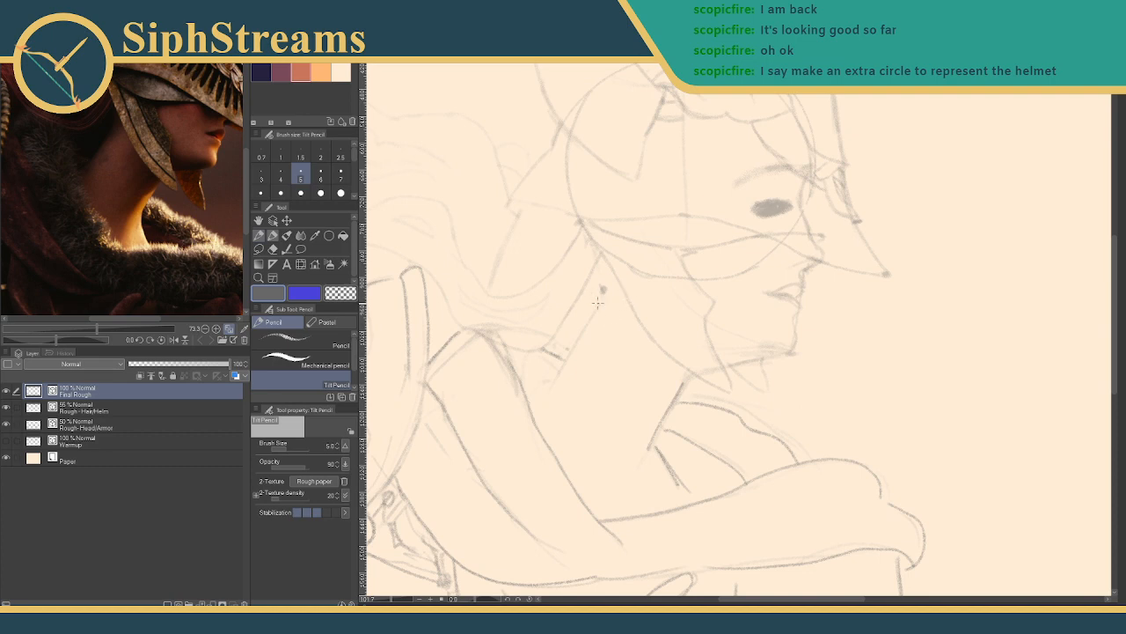
pyautogui.moveTo(604, 287); pyautogui.dragTo(544, 390)
pyautogui.moveTo(788, 323)
pyautogui.mouseDown()
pyautogui.moveTo(699, 270)
pyautogui.moveTo(704, 291)
pyautogui.mouseUp()
pyautogui.moveTo(606, 342); pyautogui.dragTo(593, 360)
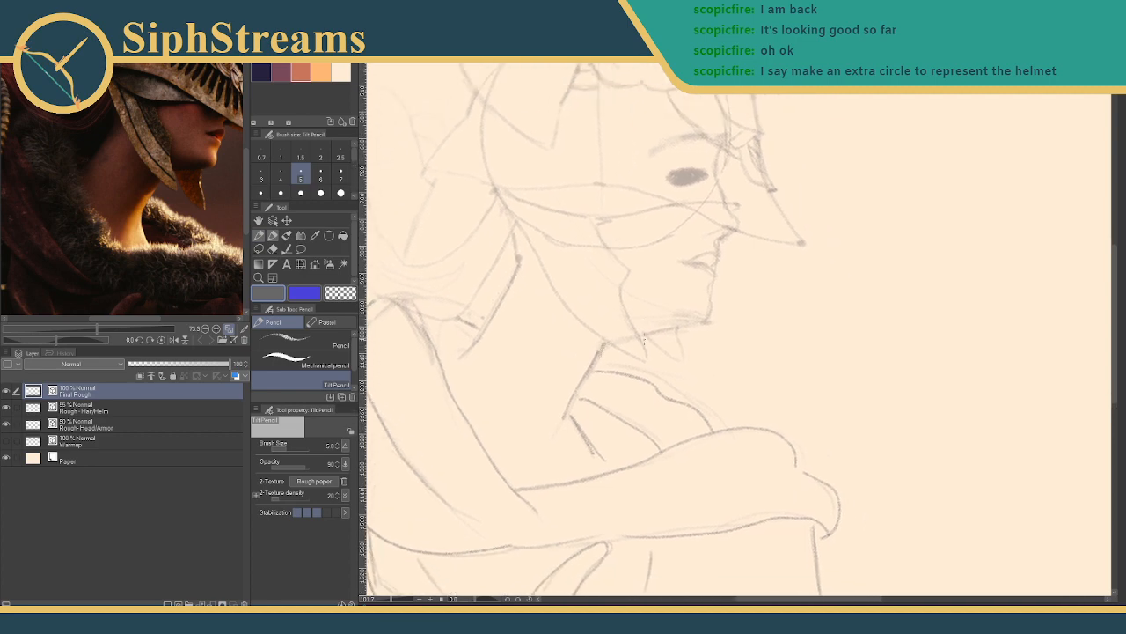
# - Trace the lower face profile along the jaw, chin, lips and underside of the nose
pyautogui.moveTo(650, 333)
pyautogui.mouseDown()
pyautogui.moveTo(709, 312)
pyautogui.moveTo(708, 272)
pyautogui.moveTo(708, 295)
pyautogui.moveTo(715, 279)
pyautogui.moveTo(694, 260)
pyautogui.mouseUp()
pyautogui.hotkey('ctrl', 'z')
pyautogui.moveTo(689, 256)
pyautogui.mouseDown()
pyautogui.moveTo(716, 256)
pyautogui.moveTo(683, 262)
pyautogui.moveTo(704, 273)
pyautogui.mouseUp()
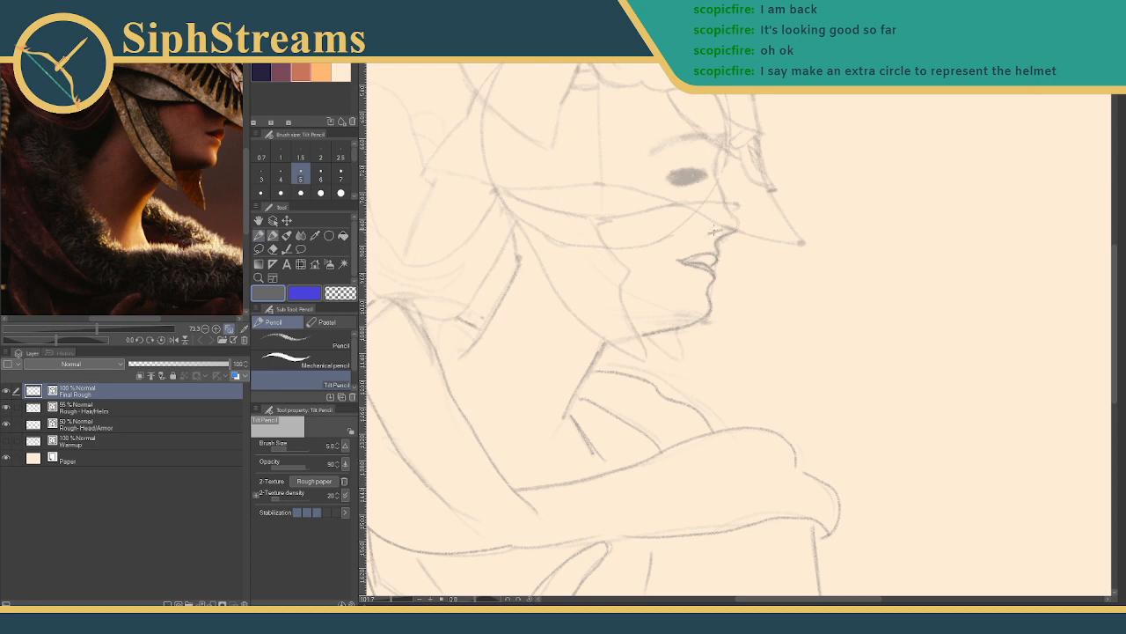
# - Trace the helmet cheek guard's notched front edge and long curved rear edge down to its pointed tip
pyautogui.moveTo(594, 221); pyautogui.dragTo(614, 253)
pyautogui.moveTo(497, 194)
pyautogui.mouseDown()
pyautogui.moveTo(557, 301)
pyautogui.moveTo(641, 356)
pyautogui.mouseUp()
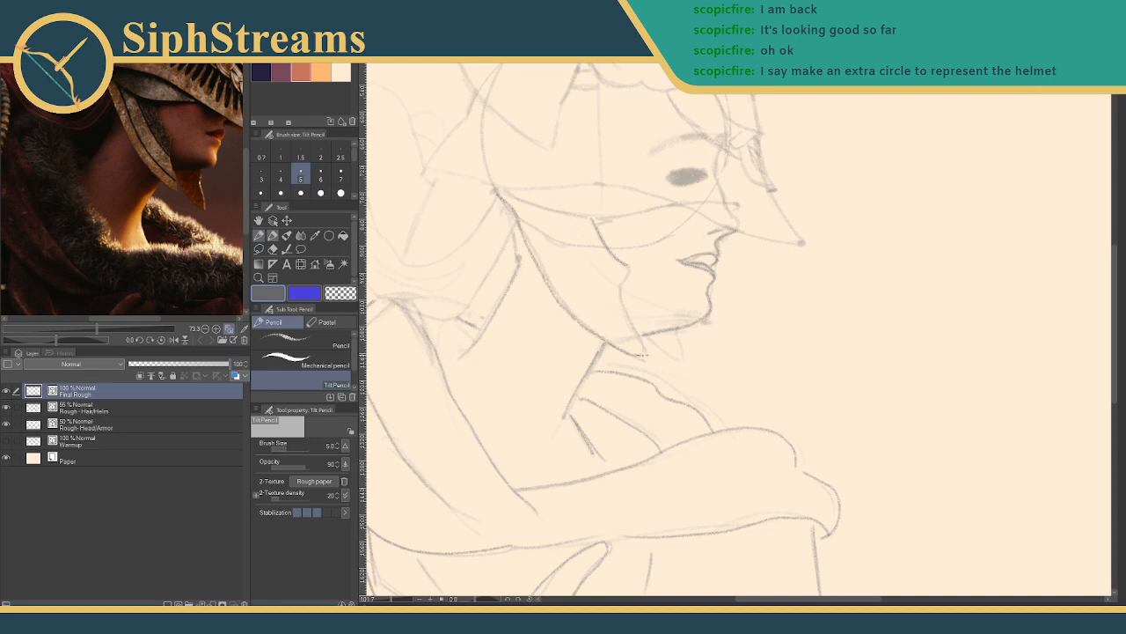
pyautogui.moveTo(628, 266); pyautogui.dragTo(634, 348)
pyautogui.hotkey('ctrl', 'z')
pyautogui.moveTo(629, 266); pyautogui.dragTo(635, 348)
pyautogui.hotkey('ctrl', 'z')
# - Draw an inner contour parallel to the cheek guard's rear edge, redoing the stroke and erasing excess marks inside the guard
pyautogui.moveTo(531, 225); pyautogui.dragTo(602, 312)
pyautogui.hotkey('ctrl', 'z')
pyautogui.moveTo(531, 227)
pyautogui.mouseDown()
pyautogui.moveTo(562, 280)
pyautogui.moveTo(621, 329)
pyautogui.mouseUp()
pyautogui.hotkey('ctrl', 'z')
pyautogui.moveTo(537, 227); pyautogui.dragTo(606, 322)
pyautogui.press('e')
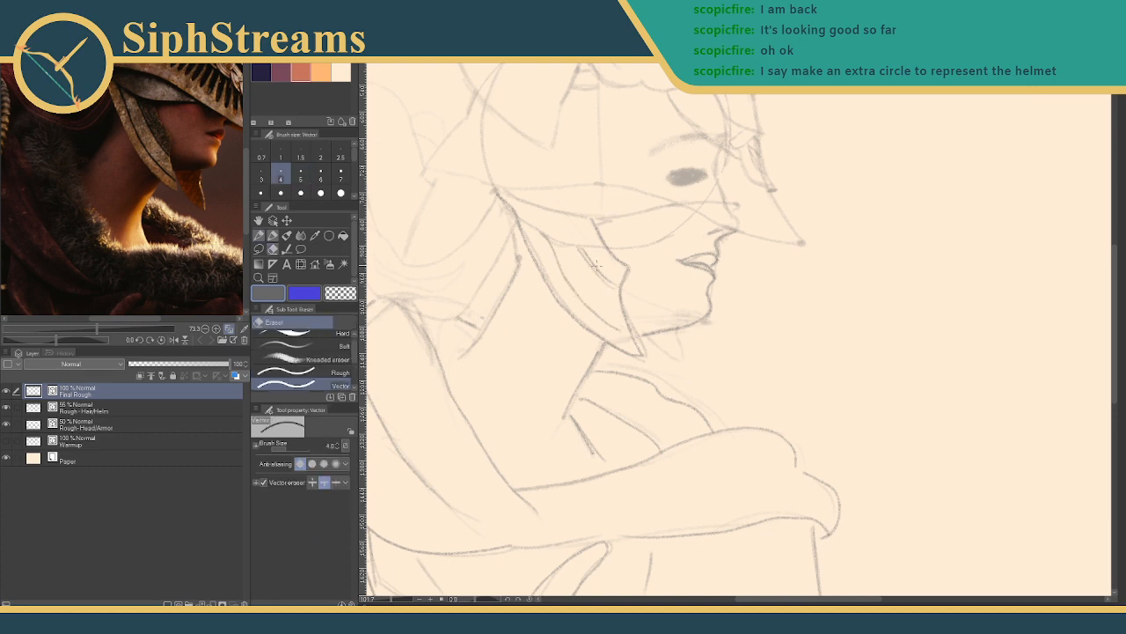
pyautogui.press('p')
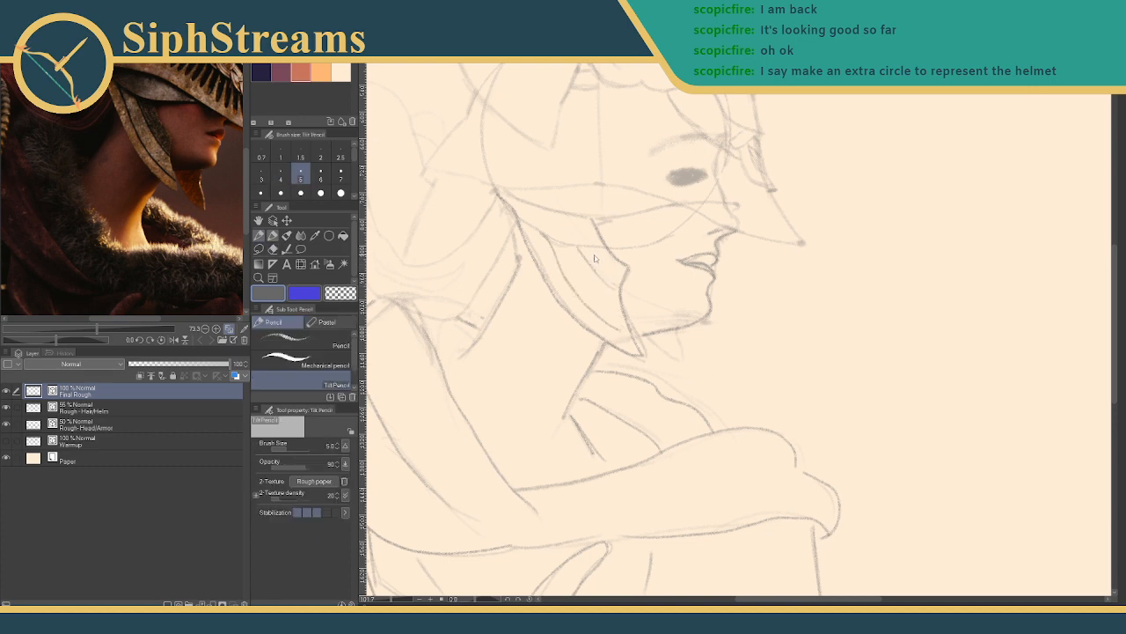
# - Draw the helmet's lower band curving from the top corner of the cheek guard forward across the cheek
pyautogui.moveTo(596, 283); pyautogui.dragTo(626, 382)
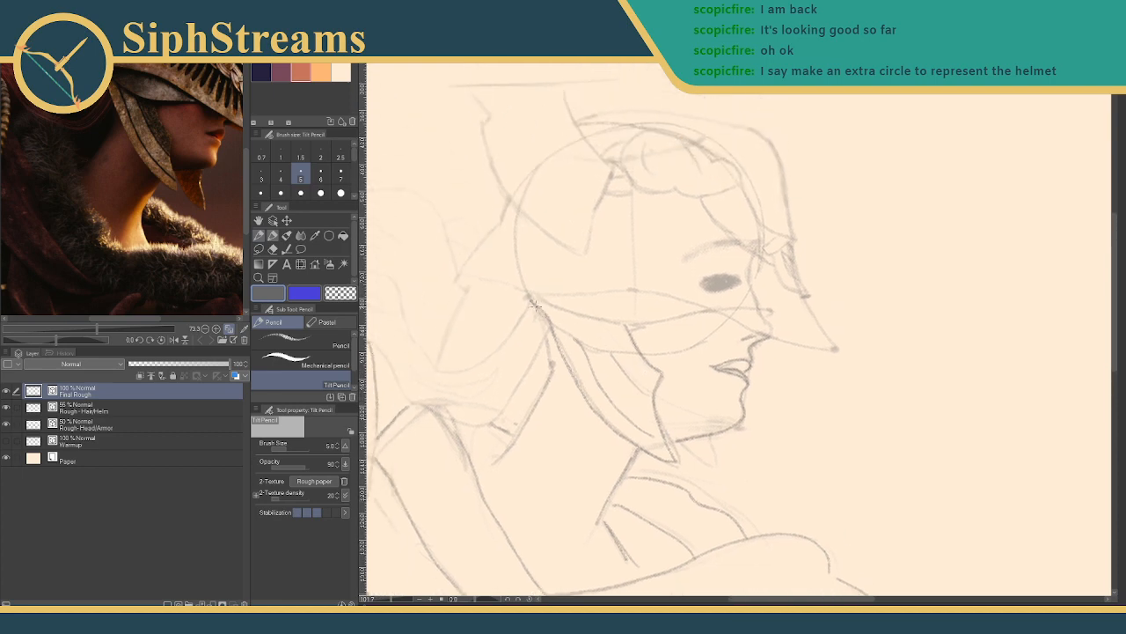
pyautogui.moveTo(528, 300); pyautogui.dragTo(555, 322)
pyautogui.moveTo(552, 321)
pyautogui.mouseDown()
pyautogui.moveTo(569, 338)
pyautogui.moveTo(636, 355)
pyautogui.mouseUp()
pyautogui.press('e')
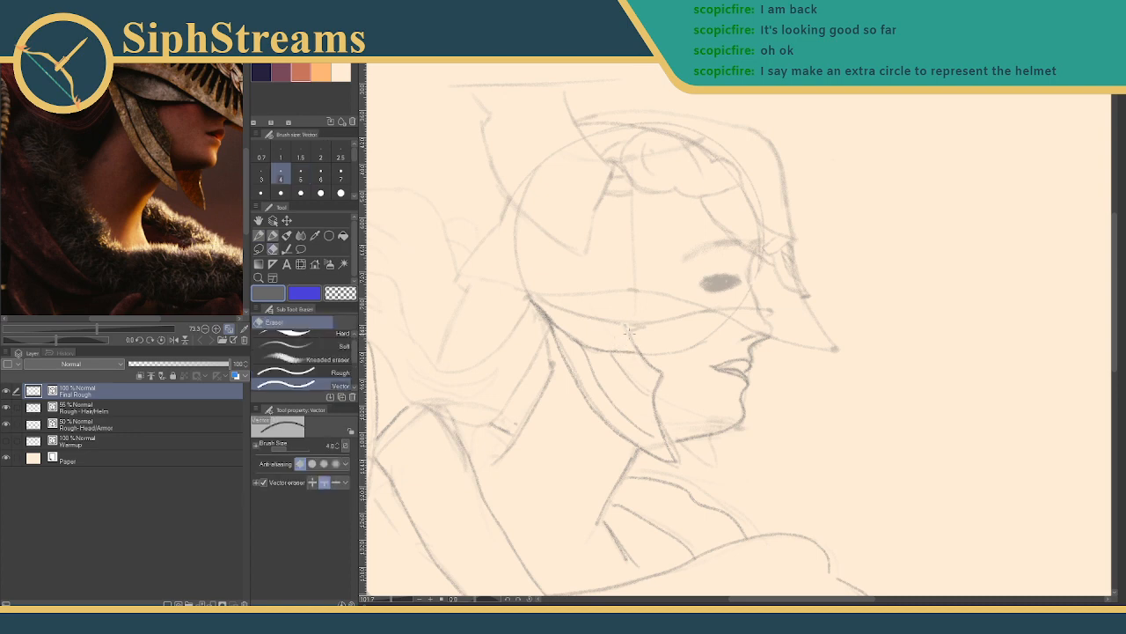
pyautogui.press('p')
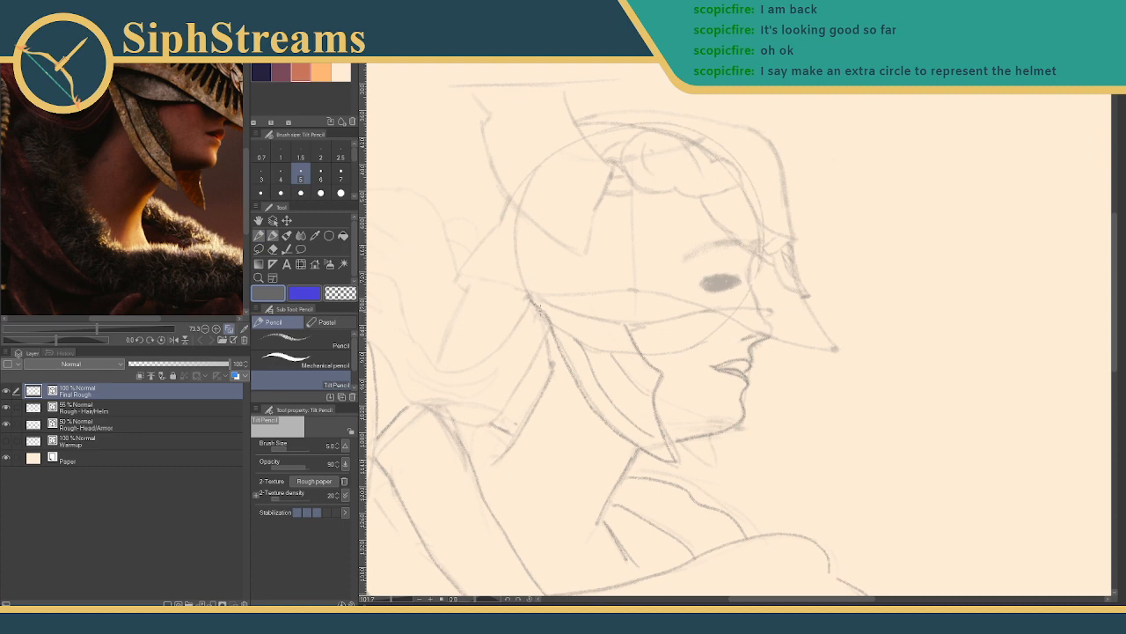
pyautogui.moveTo(546, 324)
pyautogui.mouseDown()
pyautogui.moveTo(535, 293)
pyautogui.moveTo(601, 327)
pyautogui.moveTo(714, 310)
pyautogui.mouseUp()
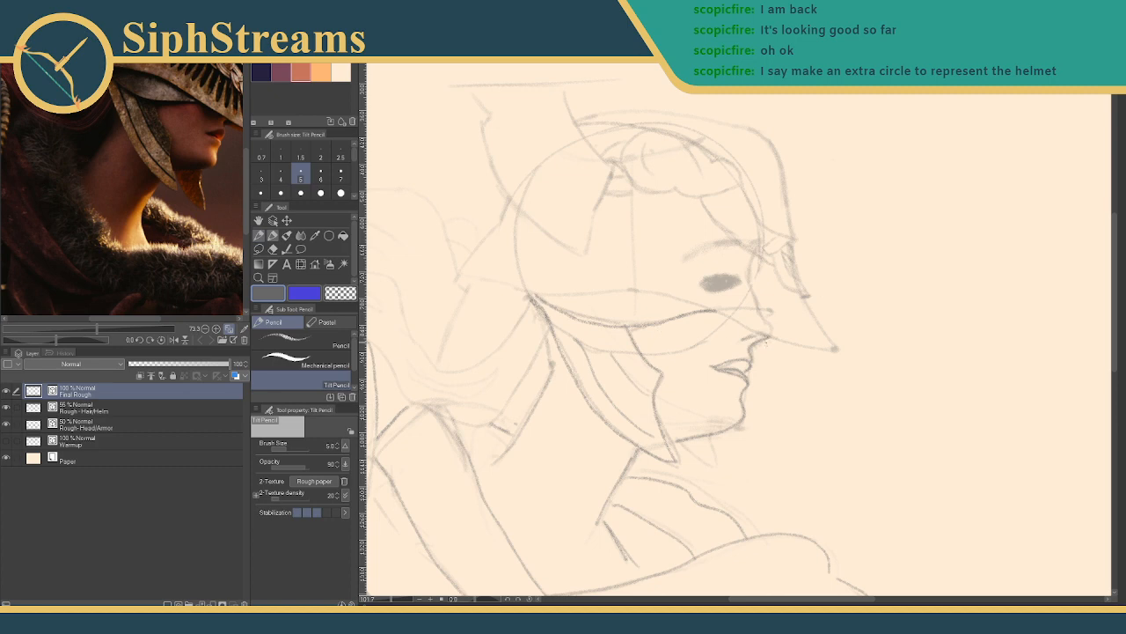
# - Trace the helmet brim as one wavy line from its rear corner to the pointed visor tip
pyautogui.moveTo(593, 302)
pyautogui.mouseDown()
pyautogui.moveTo(621, 314)
pyautogui.moveTo(595, 305)
pyautogui.mouseUp()
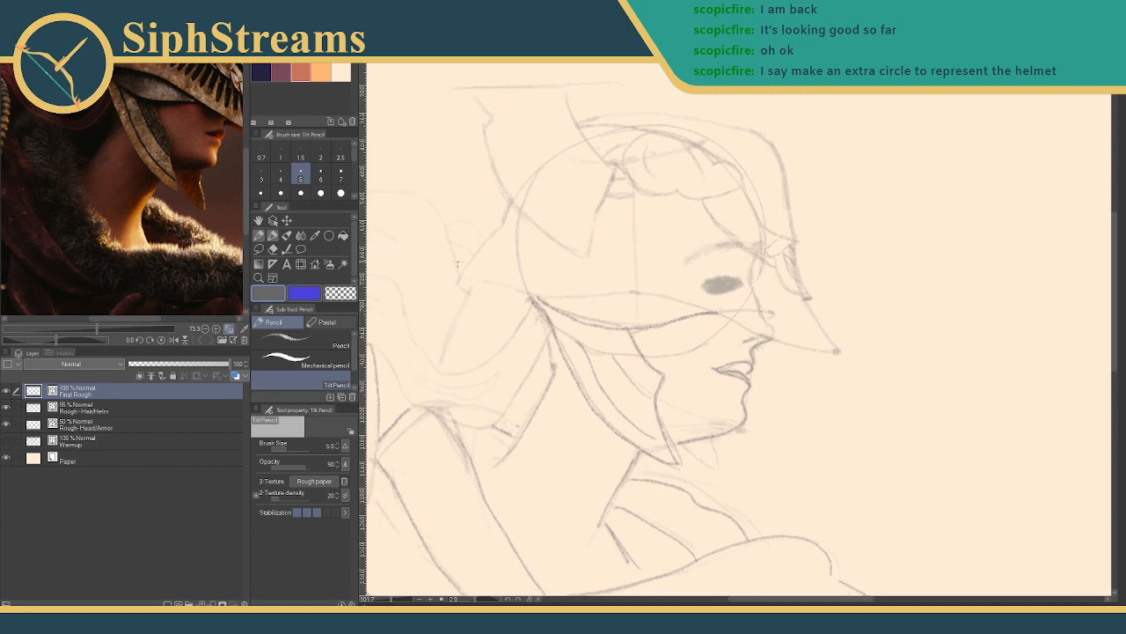
pyautogui.moveTo(460, 281); pyautogui.dragTo(531, 303)
pyautogui.hotkey('ctrl', 'z')
pyautogui.moveTo(459, 279)
pyautogui.mouseDown()
pyautogui.moveTo(669, 296)
pyautogui.moveTo(761, 336)
pyautogui.moveTo(840, 351)
pyautogui.mouseUp()
# - Trace the concentric circles of the round boss on the shoulder armor, following that part of the reference image
pyautogui.moveTo(828, 292); pyautogui.dragTo(848, 295)
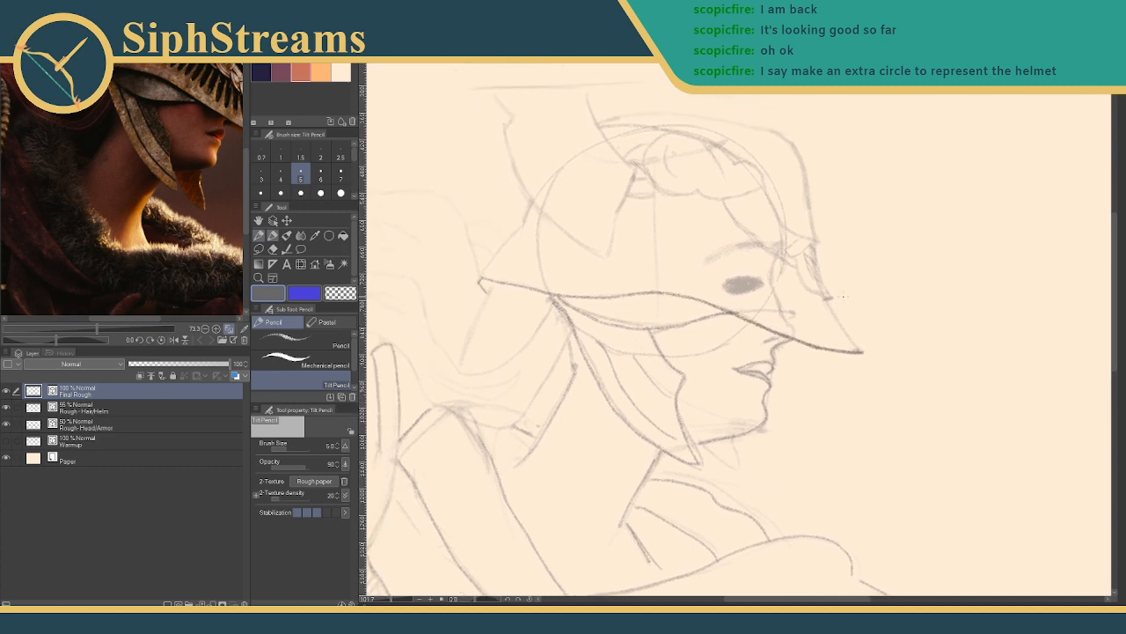
pyautogui.moveTo(666, 303)
pyautogui.mouseDown()
pyautogui.moveTo(700, 200)
pyautogui.moveTo(748, 194)
pyautogui.moveTo(703, 214)
pyautogui.mouseUp()
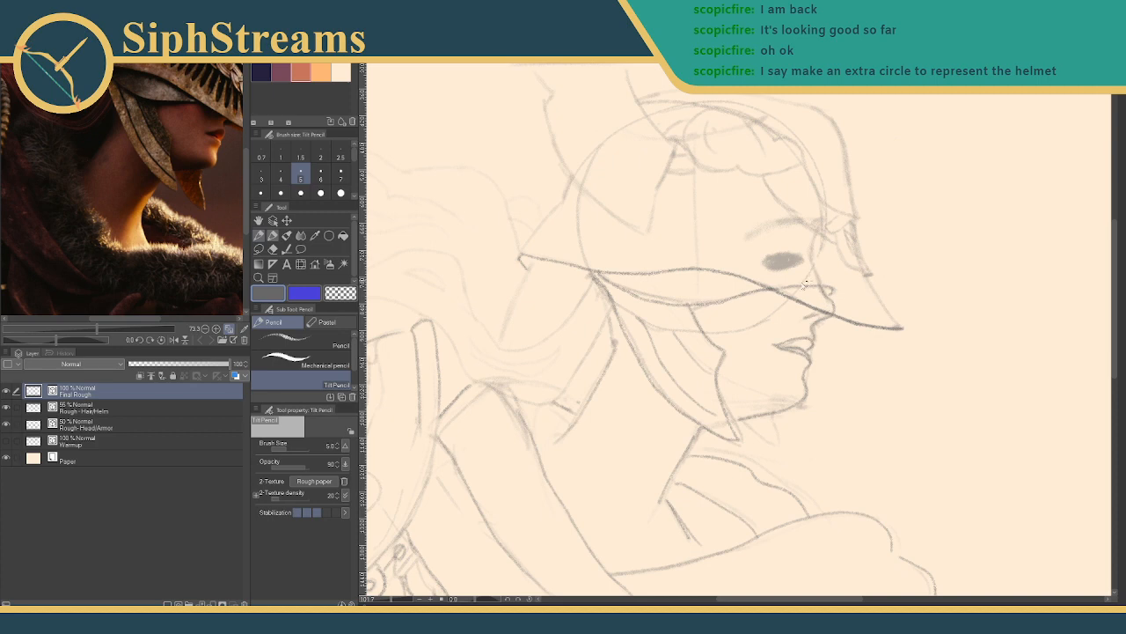
pyautogui.moveTo(717, 250); pyautogui.dragTo(824, 267)
pyautogui.moveTo(184, 157); pyautogui.dragTo(159, 200)
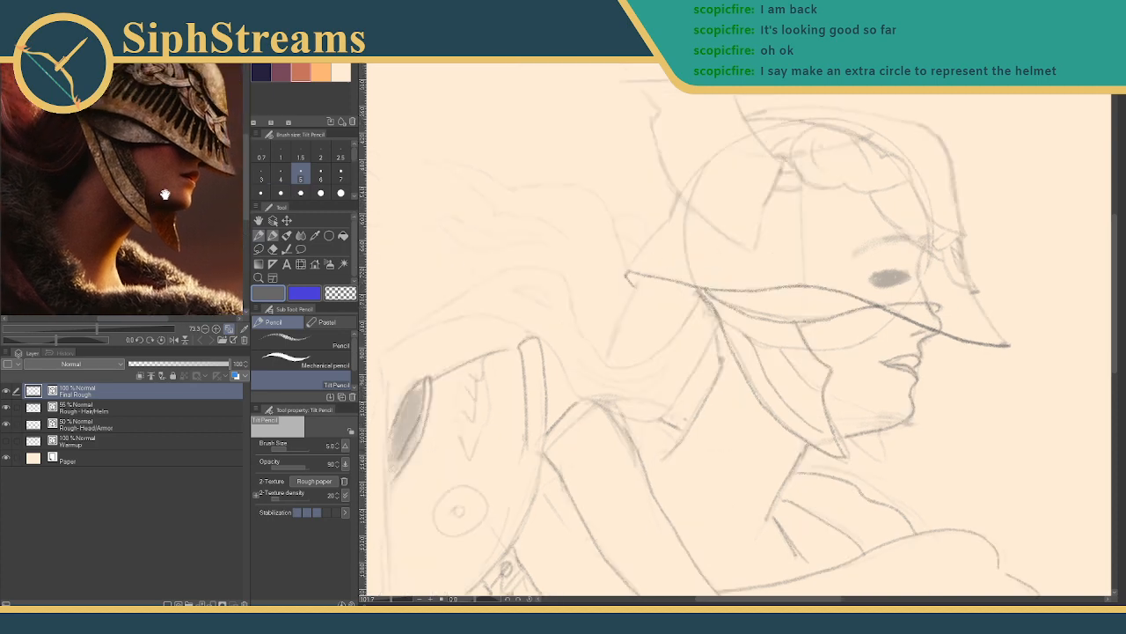
pyautogui.moveTo(560, 306)
pyautogui.mouseDown()
pyautogui.moveTo(573, 302)
pyautogui.moveTo(568, 256)
pyautogui.moveTo(639, 197)
pyautogui.moveTo(614, 185)
pyautogui.moveTo(585, 135)
pyautogui.mouseUp()
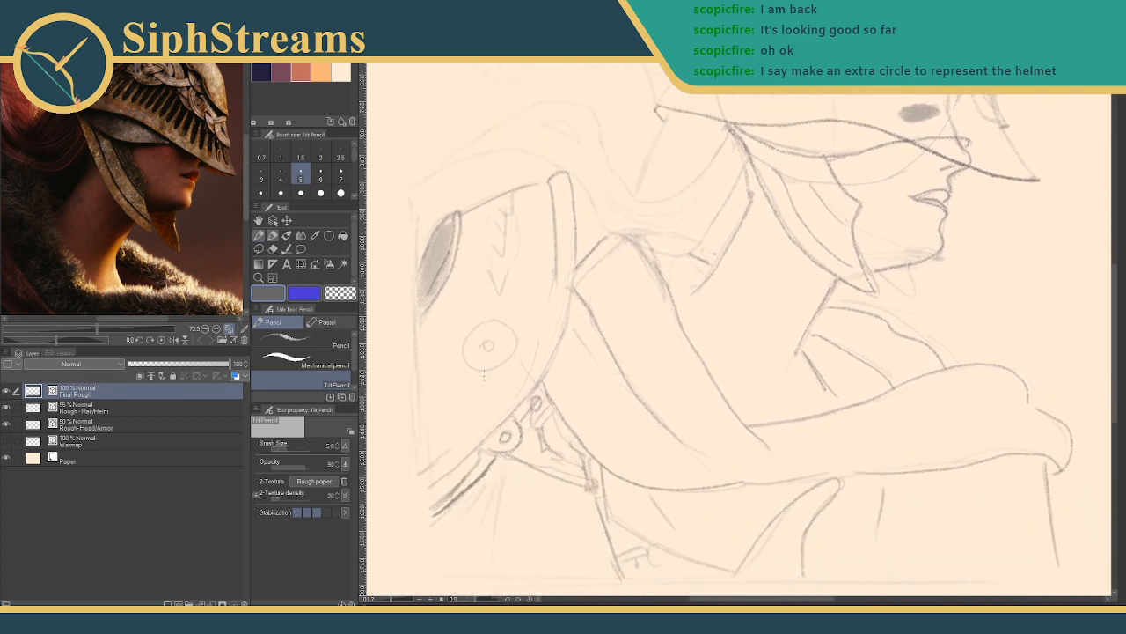
pyautogui.moveTo(492, 363); pyautogui.dragTo(525, 347)
pyautogui.moveTo(86, 256); pyautogui.dragTo(132, 246)
pyautogui.moveTo(525, 262)
pyautogui.mouseDown()
pyautogui.moveTo(496, 270)
pyautogui.moveTo(516, 309)
pyautogui.mouseUp()
pyautogui.moveTo(653, 201); pyautogui.dragTo(677, 200)
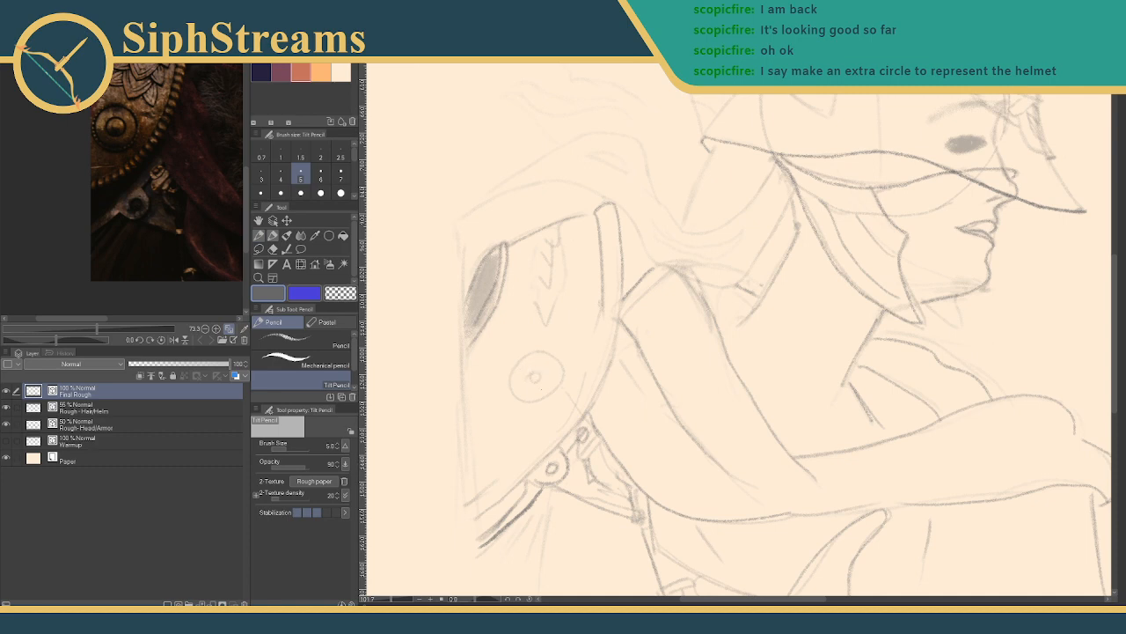
pyautogui.moveTo(529, 368)
pyautogui.mouseDown()
pyautogui.moveTo(538, 380)
pyautogui.moveTo(515, 368)
pyautogui.moveTo(551, 352)
pyautogui.moveTo(560, 382)
pyautogui.moveTo(522, 406)
pyautogui.moveTo(498, 385)
pyautogui.moveTo(517, 347)
pyautogui.mouseUp()
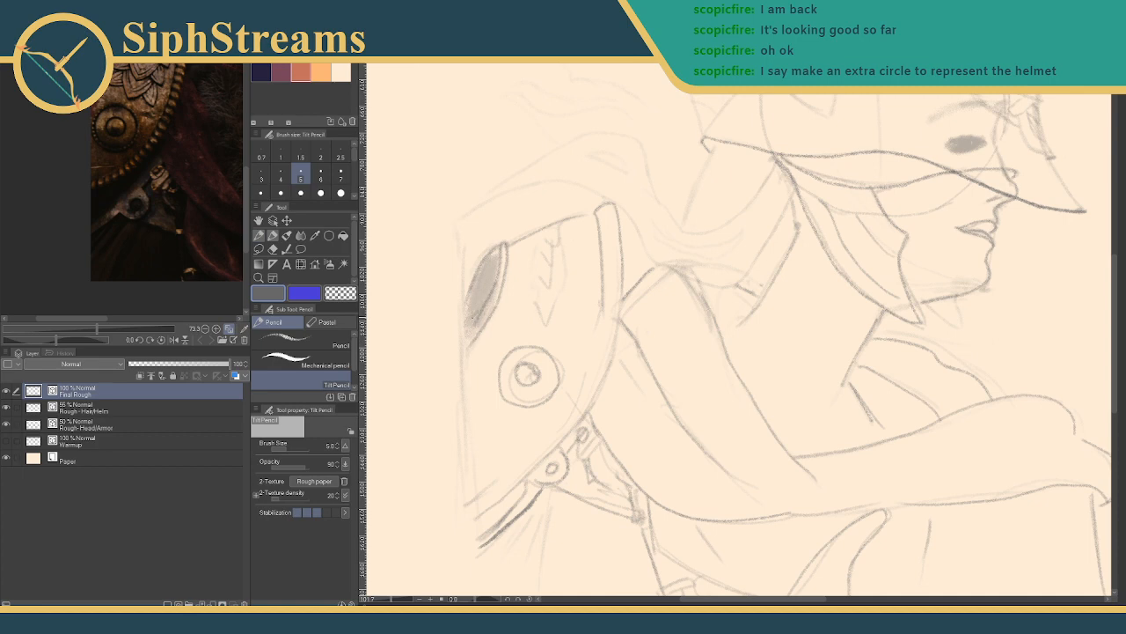
# - Darken the oval recess on the shoulder armor's rear side and add a small shaded oval on its upper edge
pyautogui.moveTo(482, 312); pyautogui.dragTo(478, 320)
pyautogui.moveTo(566, 379)
pyautogui.mouseDown()
pyautogui.moveTo(571, 482)
pyautogui.moveTo(557, 469)
pyautogui.mouseUp()
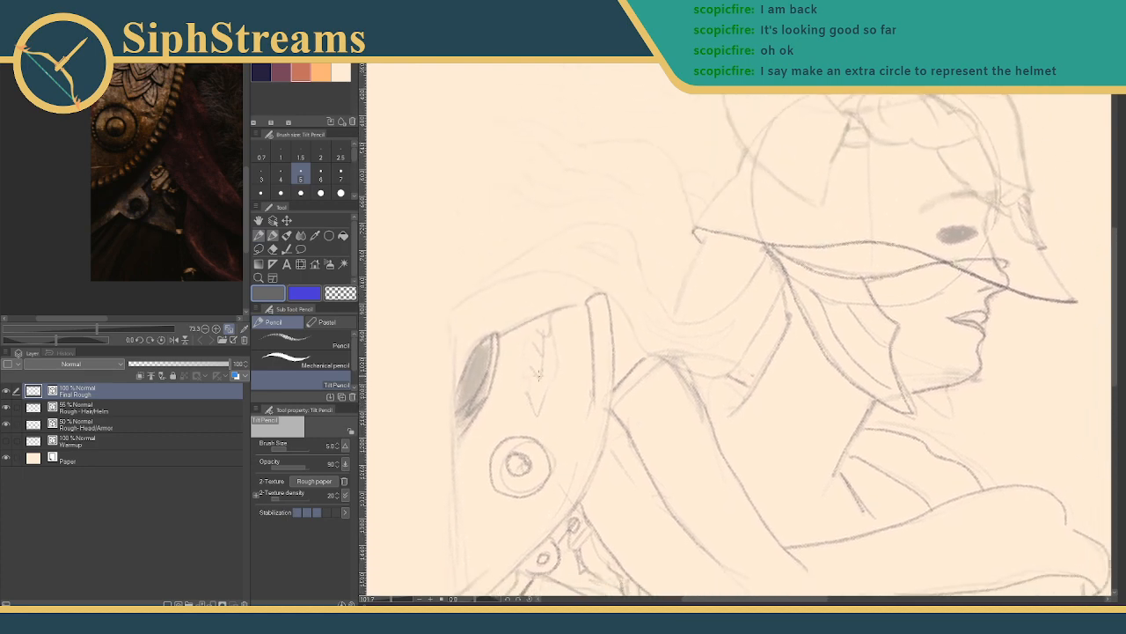
pyautogui.moveTo(170, 161); pyautogui.dragTo(139, 220)
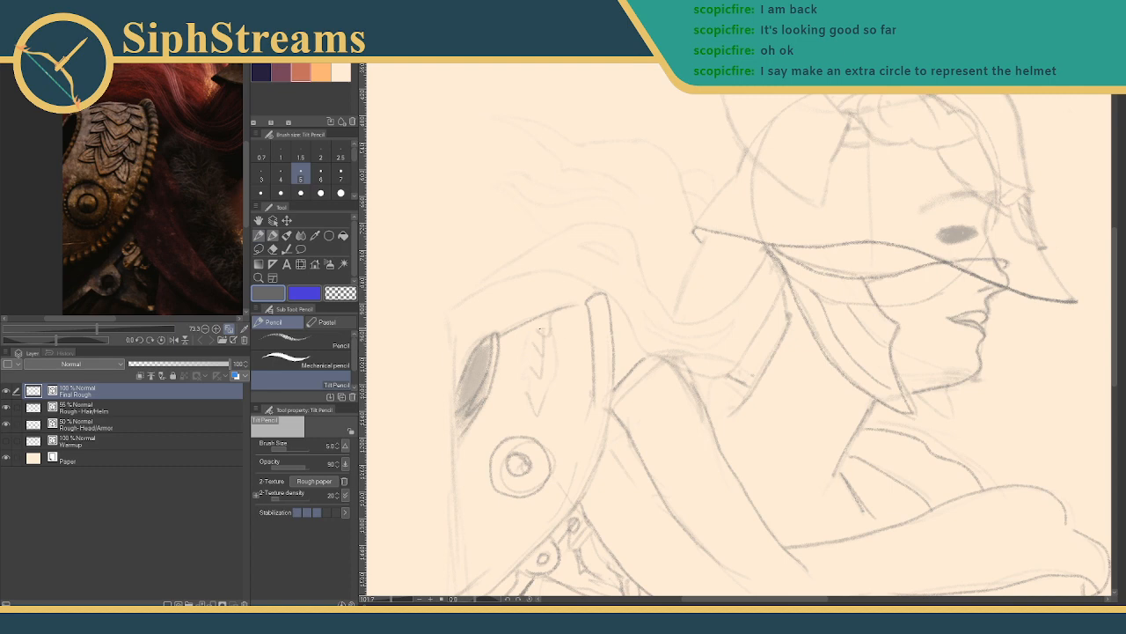
pyautogui.moveTo(526, 327); pyautogui.dragTo(555, 308)
pyautogui.press('e')
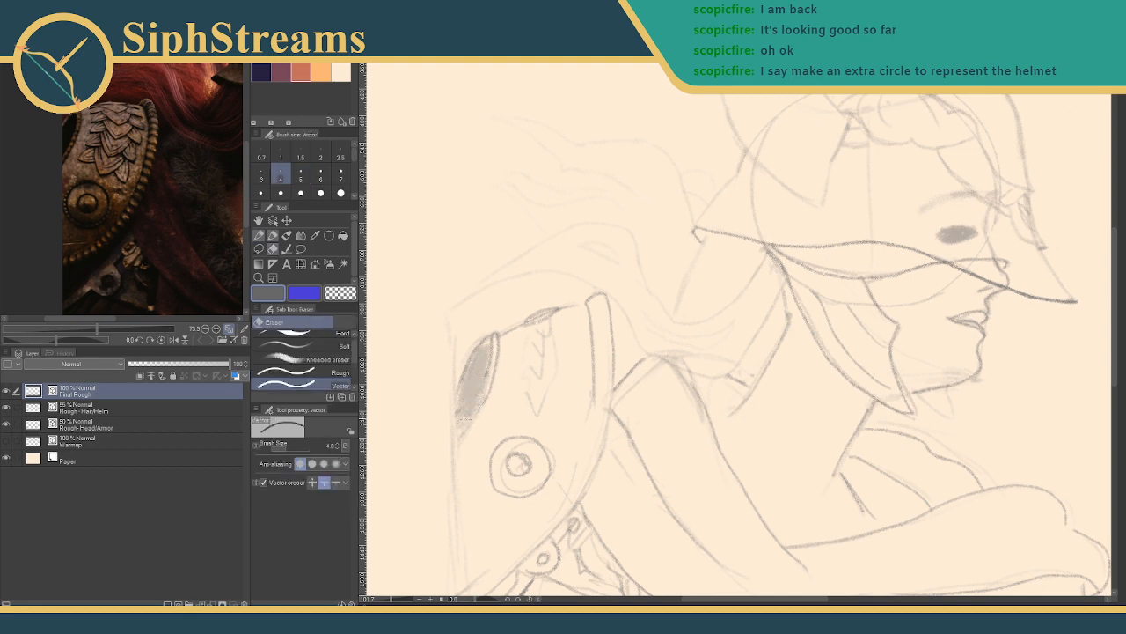
pyautogui.press('p')
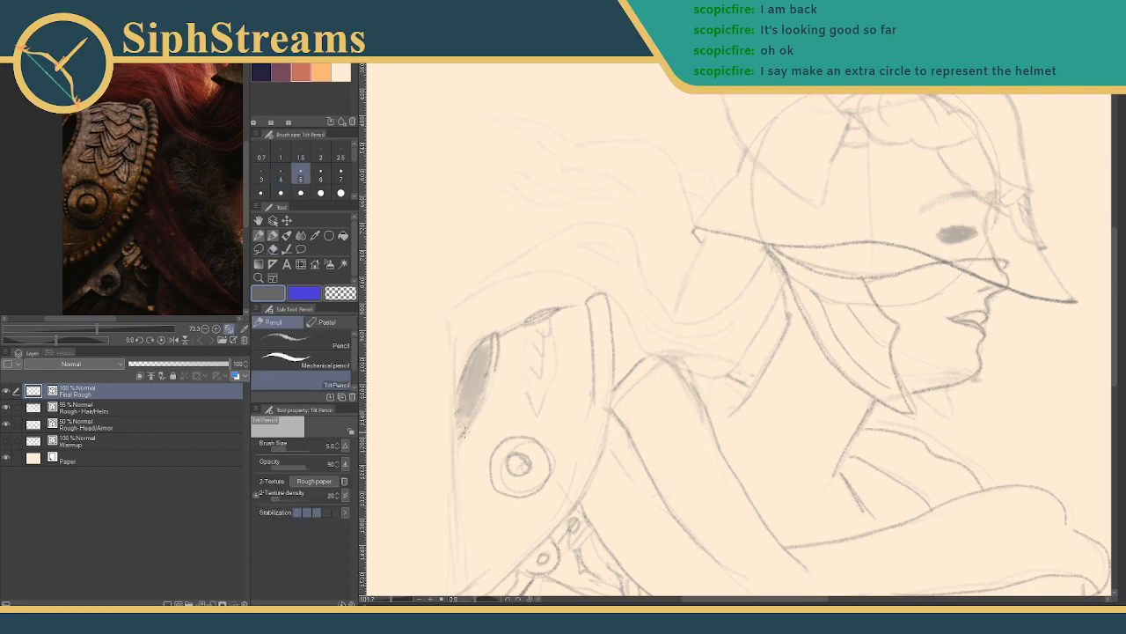
# - Refine the shading of the shoulder armor's rear oval recess and clean up the small upper oval with the eraser
pyautogui.moveTo(486, 397)
pyautogui.mouseDown()
pyautogui.moveTo(487, 367)
pyautogui.moveTo(459, 415)
pyautogui.mouseUp()
pyautogui.moveTo(476, 347); pyautogui.dragTo(456, 379)
pyautogui.press('e')
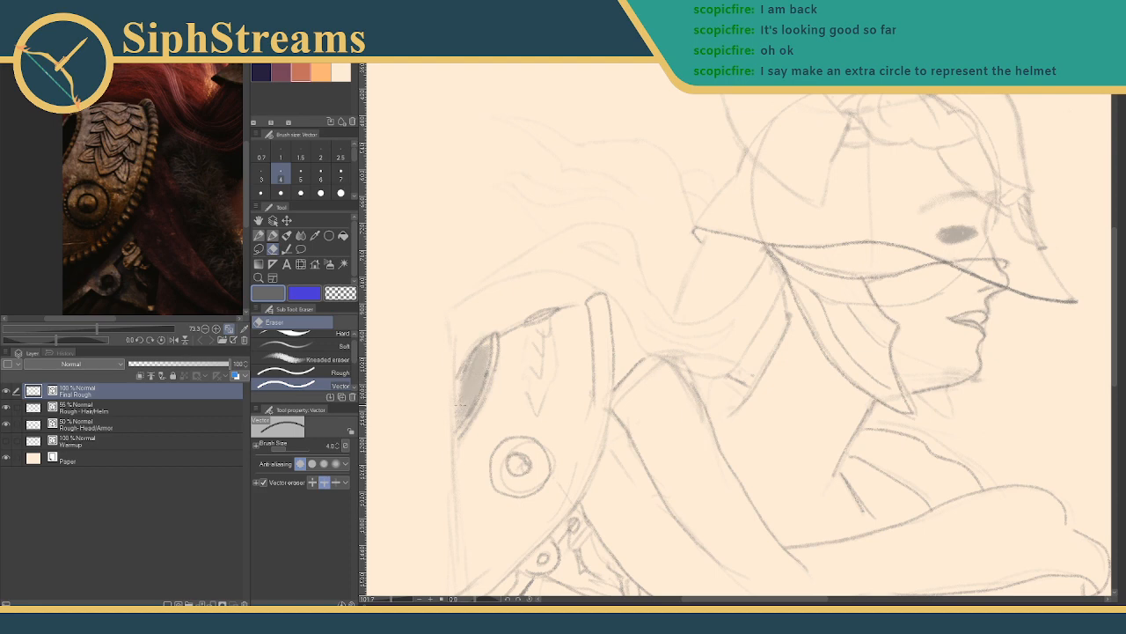
pyautogui.press('p')
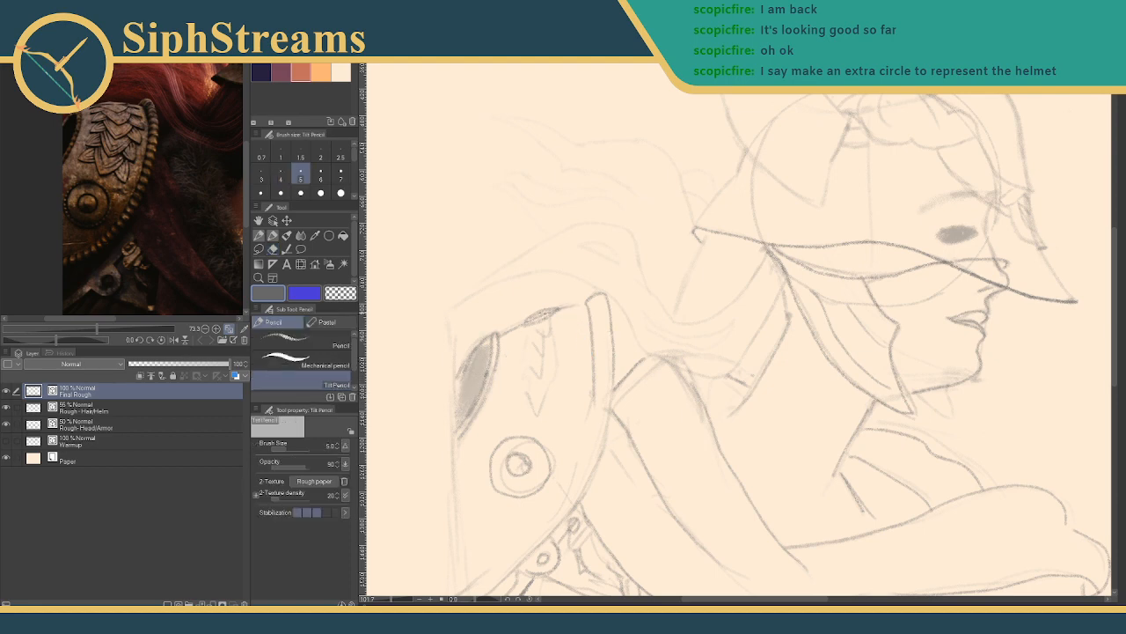
pyautogui.press('e')
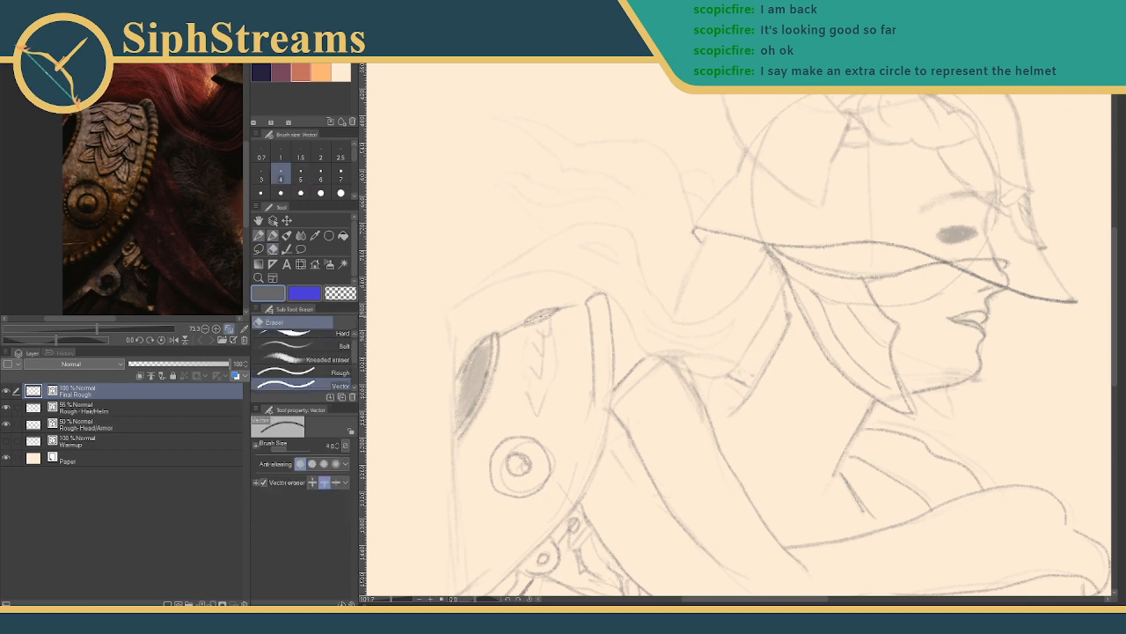
pyautogui.moveTo(535, 317); pyautogui.dragTo(548, 314)
pyautogui.moveTo(555, 324); pyautogui.dragTo(528, 322)
# - Sketch long guide strokes for the leaf ornament hanging below the shoulder armor's small upper oval, undoing the last stroke
pyautogui.press('p')
pyautogui.moveTo(545, 314); pyautogui.dragTo(546, 378)
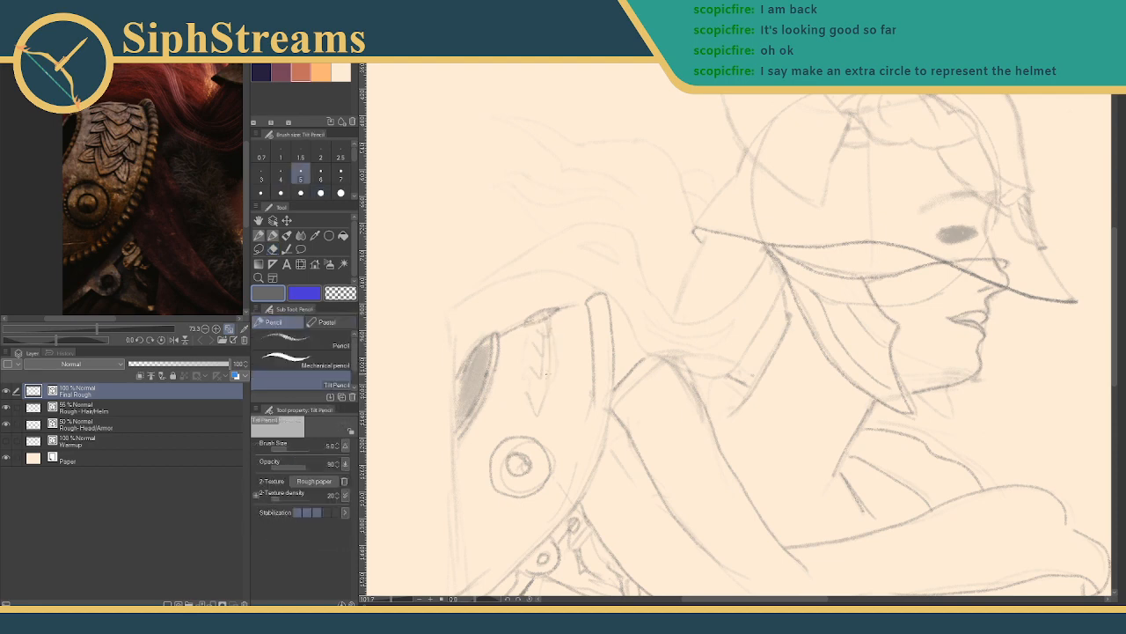
pyautogui.moveTo(543, 318); pyautogui.dragTo(542, 410)
pyautogui.moveTo(534, 324); pyautogui.dragTo(546, 343)
pyautogui.hotkey('ctrl', 'x')
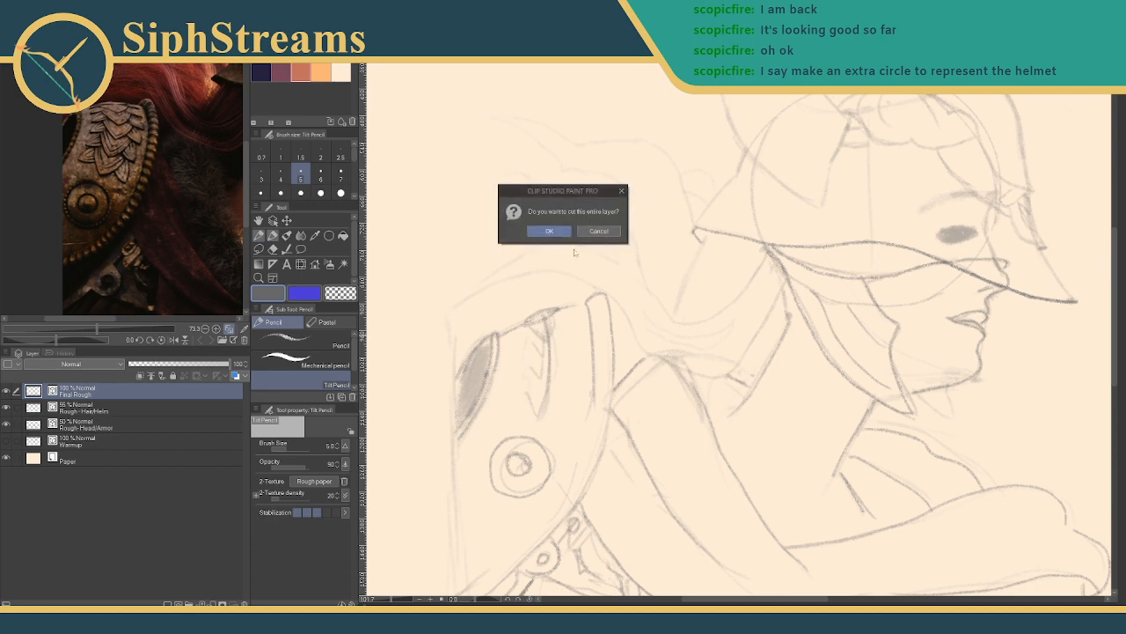
pyautogui.click(588, 231)
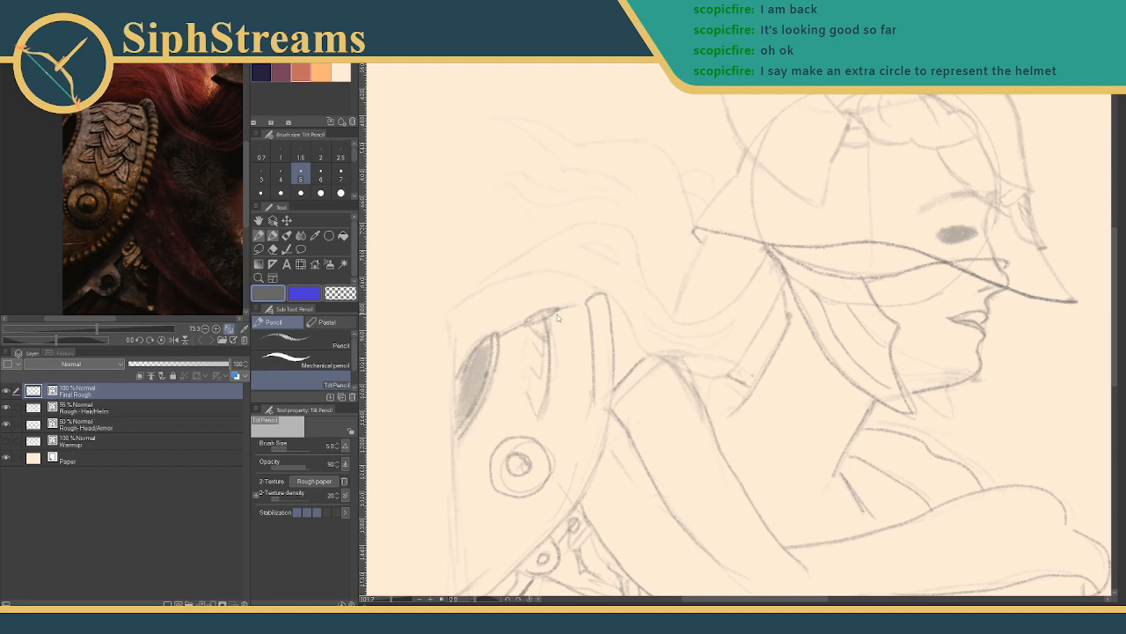
pyautogui.hotkey('ctrl', 'z')
# - Add jagged overlapping leaf edges down both sides of the shoulder armor's hanging ornament to its lower tip
pyautogui.press('e')
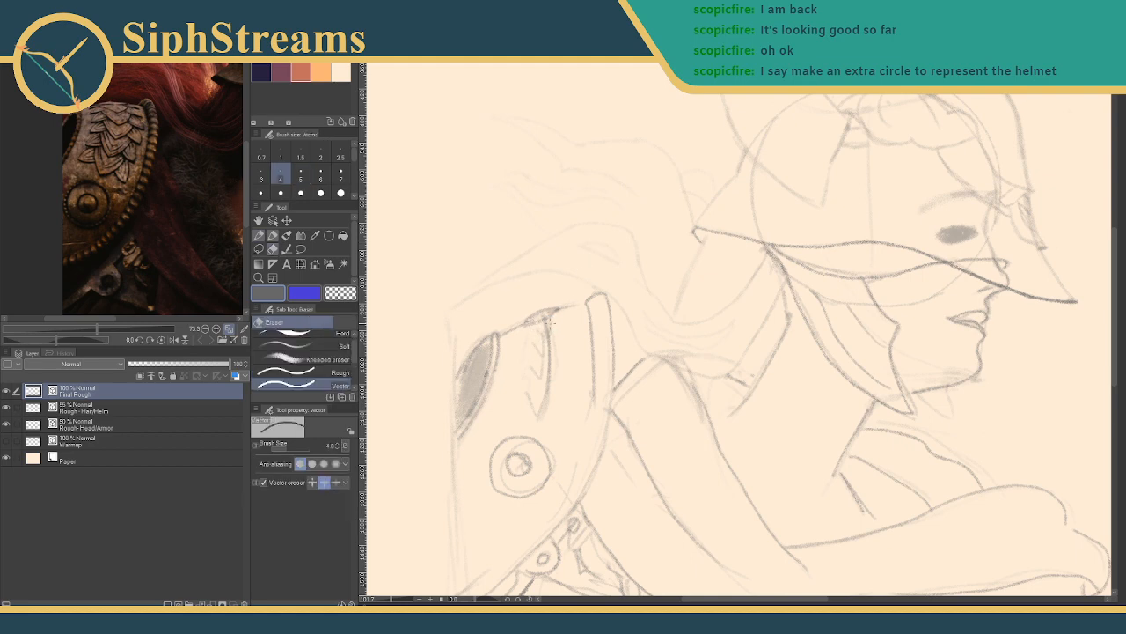
pyautogui.press('p')
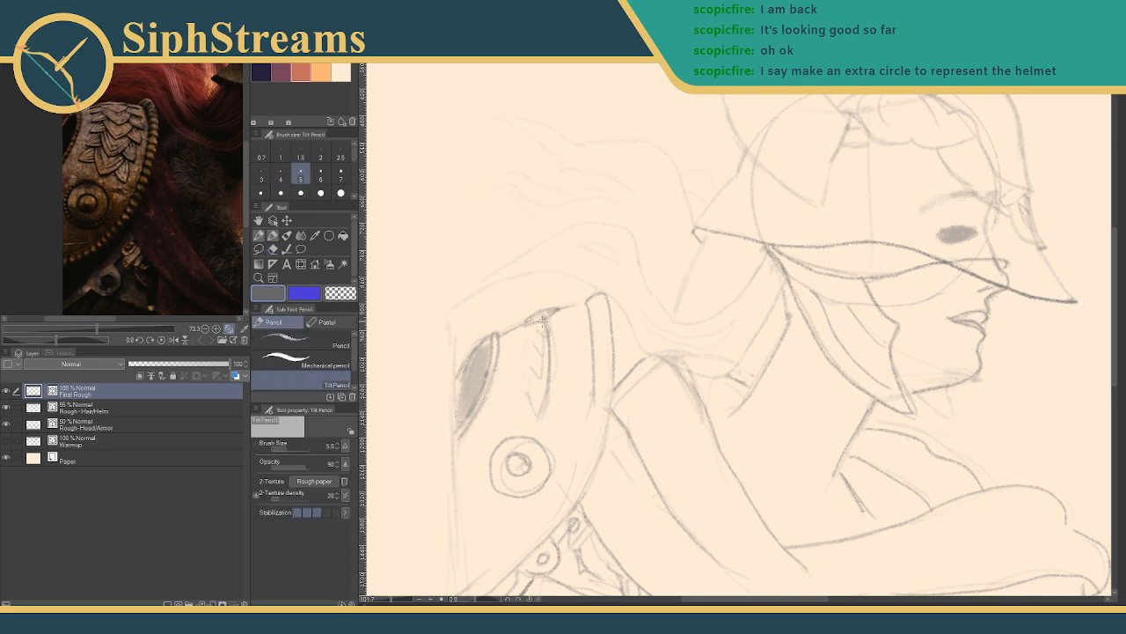
pyautogui.moveTo(535, 326)
pyautogui.mouseDown()
pyautogui.moveTo(552, 327)
pyautogui.moveTo(537, 343)
pyautogui.mouseUp()
pyautogui.moveTo(535, 355)
pyautogui.mouseDown()
pyautogui.moveTo(536, 405)
pyautogui.moveTo(548, 410)
pyautogui.moveTo(568, 371)
pyautogui.mouseUp()
pyautogui.moveTo(568, 372); pyautogui.dragTo(558, 362)
pyautogui.moveTo(532, 373)
pyautogui.mouseDown()
pyautogui.moveTo(543, 398)
pyautogui.moveTo(553, 384)
pyautogui.moveTo(529, 390)
pyautogui.moveTo(543, 419)
pyautogui.moveTo(548, 408)
pyautogui.mouseUp()
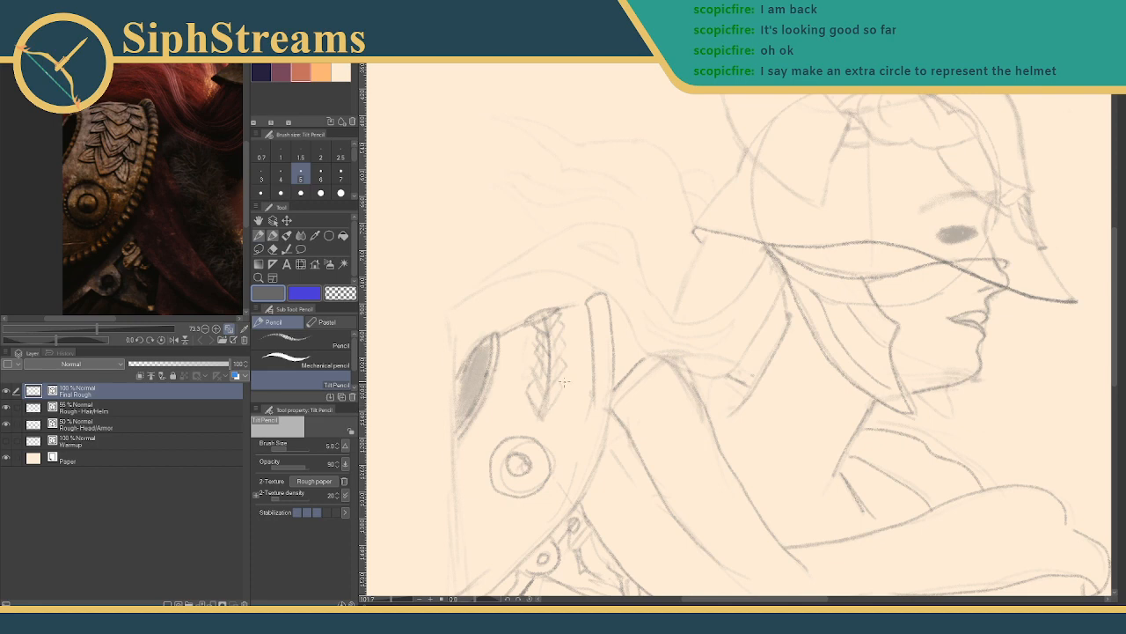
# - Complete the overlapping leaves along both sides of the shoulder armor's hanging ornament and erase its center guide line
pyautogui.moveTo(526, 323); pyautogui.dragTo(536, 336)
pyautogui.moveTo(528, 390); pyautogui.dragTo(514, 408)
pyautogui.moveTo(528, 409); pyautogui.dragTo(540, 415)
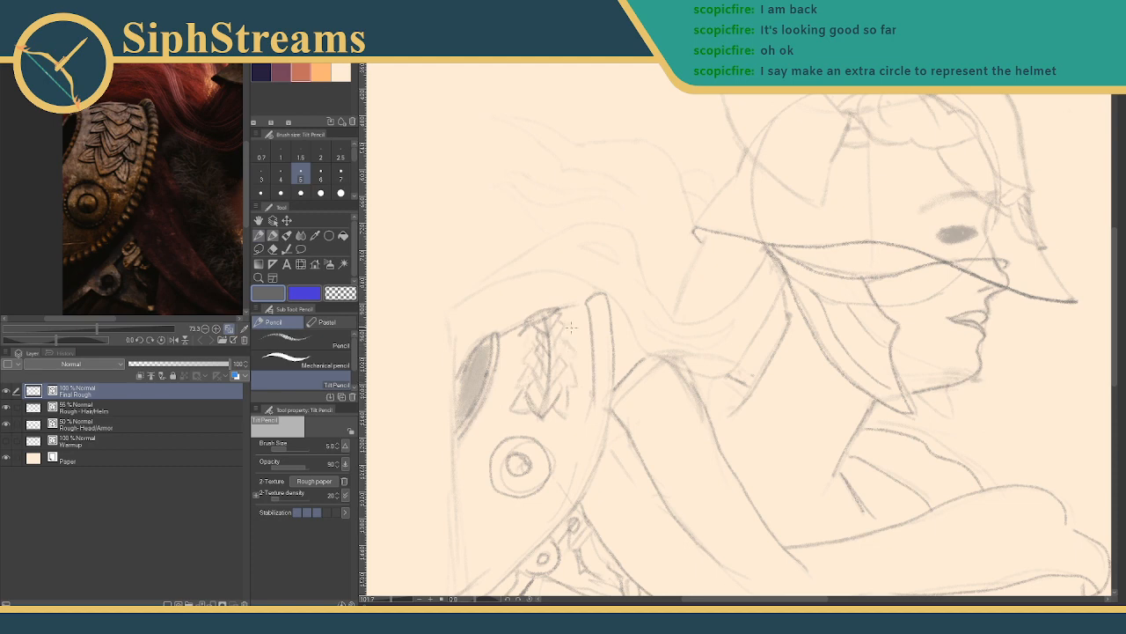
pyautogui.moveTo(532, 332); pyautogui.dragTo(532, 347)
pyautogui.moveTo(630, 349); pyautogui.dragTo(637, 341)
pyautogui.press('e')
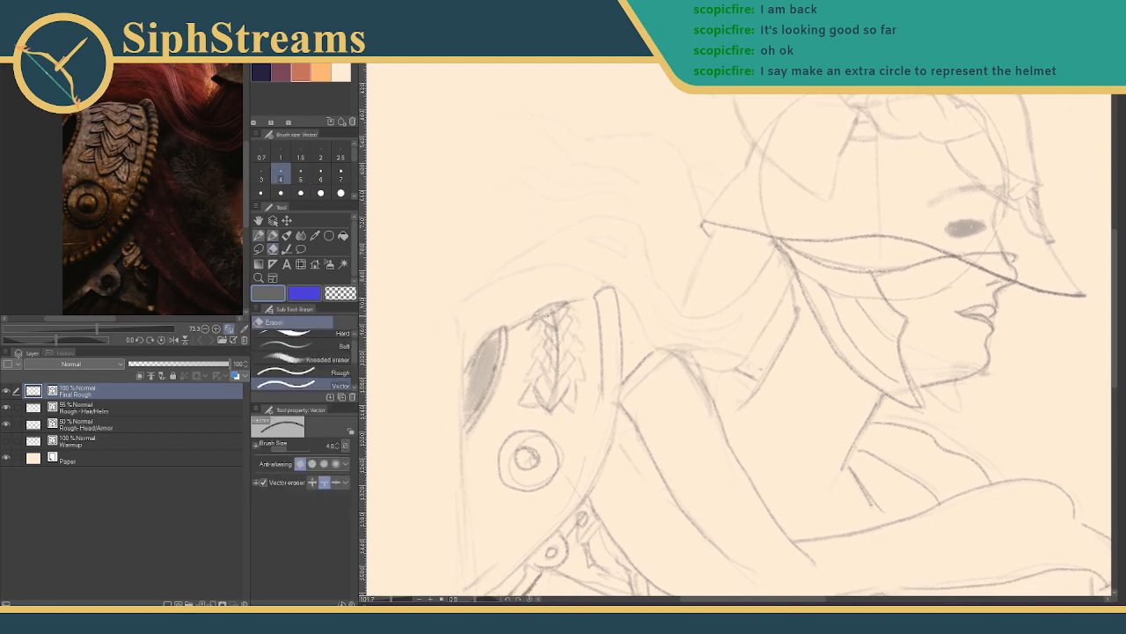
pyautogui.moveTo(554, 315); pyautogui.dragTo(557, 378)
pyautogui.press('p')
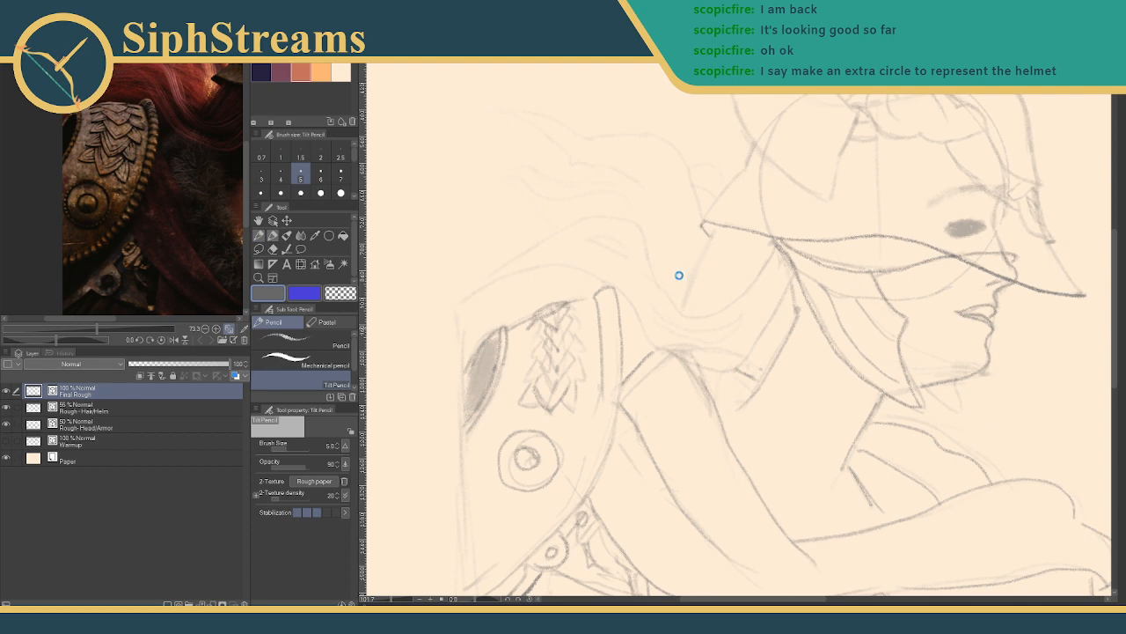
# - Outline the hair lock that sweeps from below the helmet over the shoulder armor, adding inner fold lines
pyautogui.moveTo(715, 287)
pyautogui.mouseDown()
pyautogui.moveTo(597, 221)
pyautogui.moveTo(529, 238)
pyautogui.moveTo(656, 239)
pyautogui.moveTo(676, 260)
pyautogui.moveTo(734, 236)
pyautogui.moveTo(770, 282)
pyautogui.mouseUp()
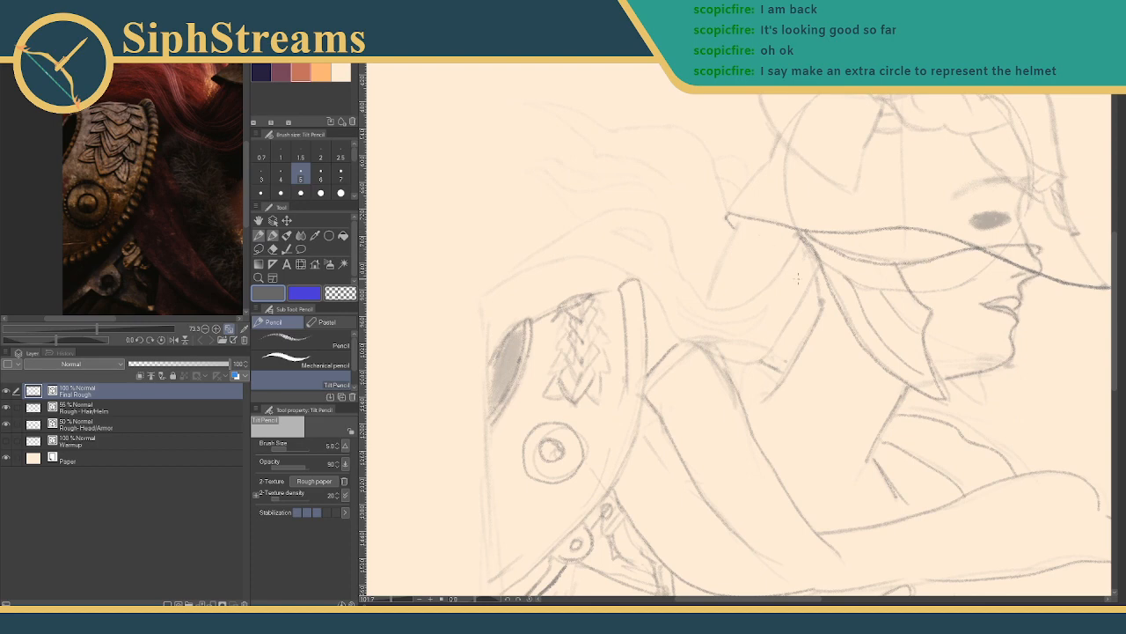
pyautogui.moveTo(815, 264)
pyautogui.mouseDown()
pyautogui.moveTo(775, 272)
pyautogui.moveTo(793, 322)
pyautogui.moveTo(709, 367)
pyautogui.moveTo(674, 362)
pyautogui.moveTo(646, 330)
pyautogui.moveTo(635, 281)
pyautogui.moveTo(616, 274)
pyautogui.moveTo(568, 282)
pyautogui.moveTo(470, 344)
pyautogui.mouseUp()
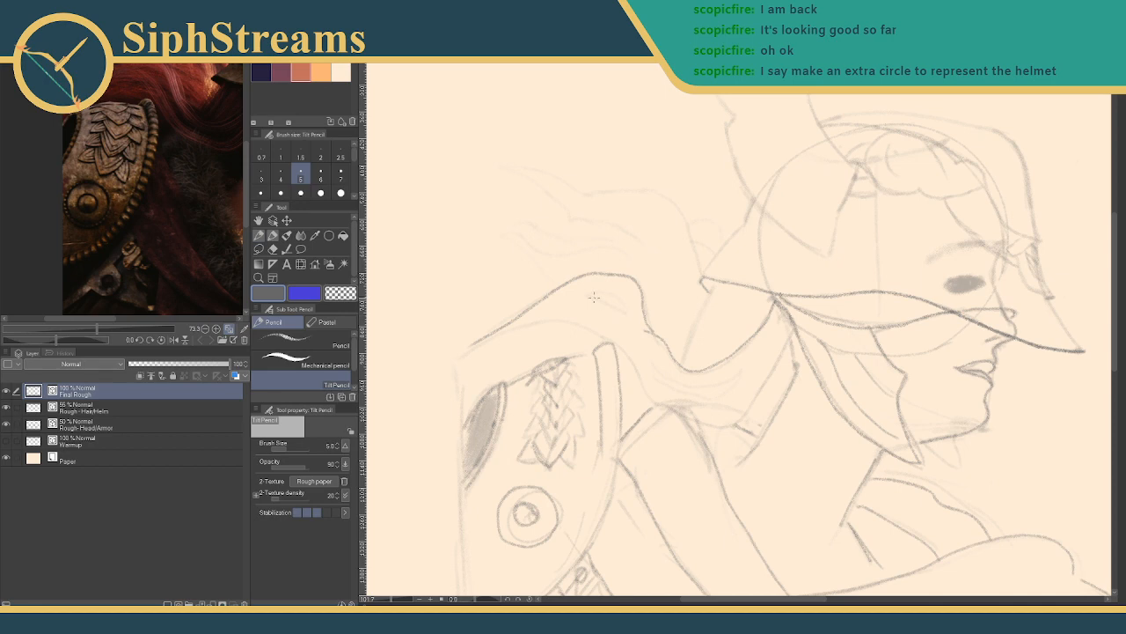
pyautogui.moveTo(580, 297)
pyautogui.mouseDown()
pyautogui.moveTo(629, 311)
pyautogui.moveTo(585, 300)
pyautogui.mouseUp()
pyautogui.moveTo(651, 359)
pyautogui.mouseDown()
pyautogui.moveTo(688, 379)
pyautogui.moveTo(742, 370)
pyautogui.moveTo(715, 381)
pyautogui.moveTo(649, 362)
pyautogui.moveTo(711, 399)
pyautogui.moveTo(740, 373)
pyautogui.moveTo(704, 396)
pyautogui.moveTo(671, 392)
pyautogui.moveTo(643, 366)
pyautogui.mouseUp()
pyautogui.hotkey('ctrl', 'z')
pyautogui.hotkey('ctrl', 'z')
pyautogui.moveTo(795, 329)
pyautogui.mouseDown()
pyautogui.moveTo(744, 420)
pyautogui.moveTo(687, 422)
pyautogui.moveTo(649, 402)
pyautogui.moveTo(632, 364)
pyautogui.moveTo(563, 332)
pyautogui.moveTo(473, 350)
pyautogui.mouseUp()
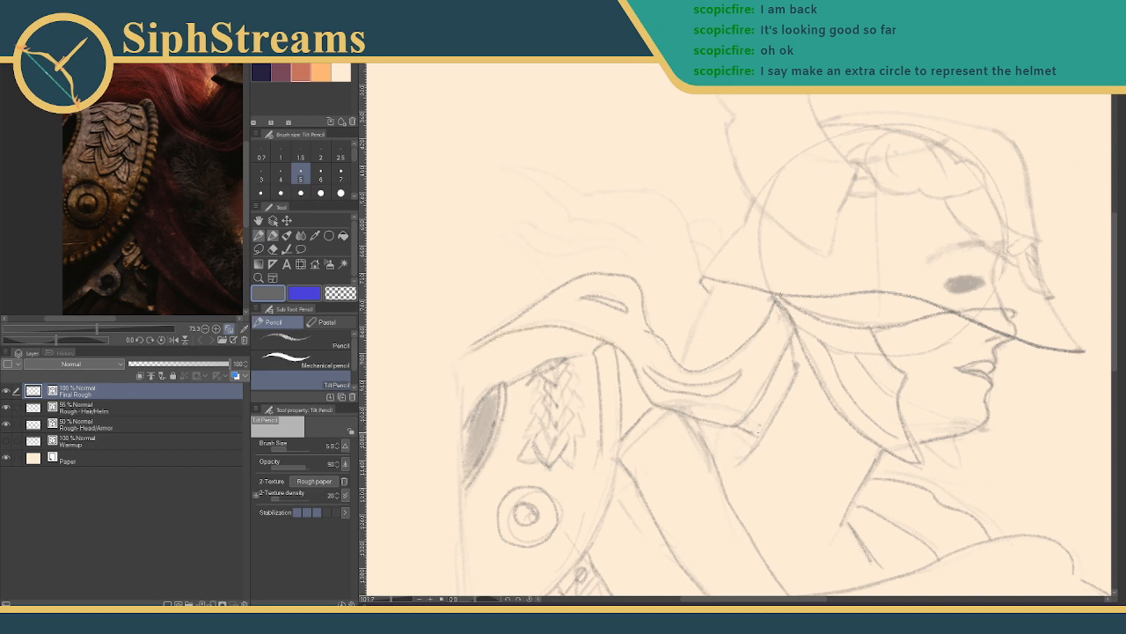
# - Draw the short line running down from the helmet's rear corner to the hair lock, redoing it until it fits
pyautogui.press('e')
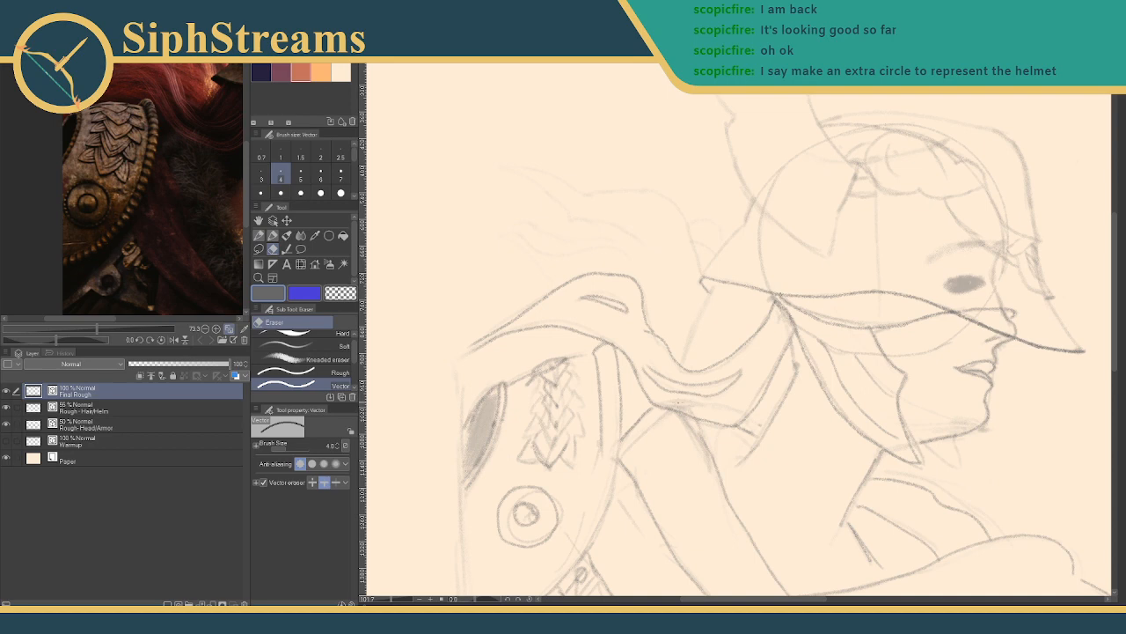
pyautogui.press('p')
pyautogui.moveTo(711, 432)
pyautogui.mouseDown()
pyautogui.moveTo(732, 454)
pyautogui.moveTo(774, 561)
pyautogui.mouseUp()
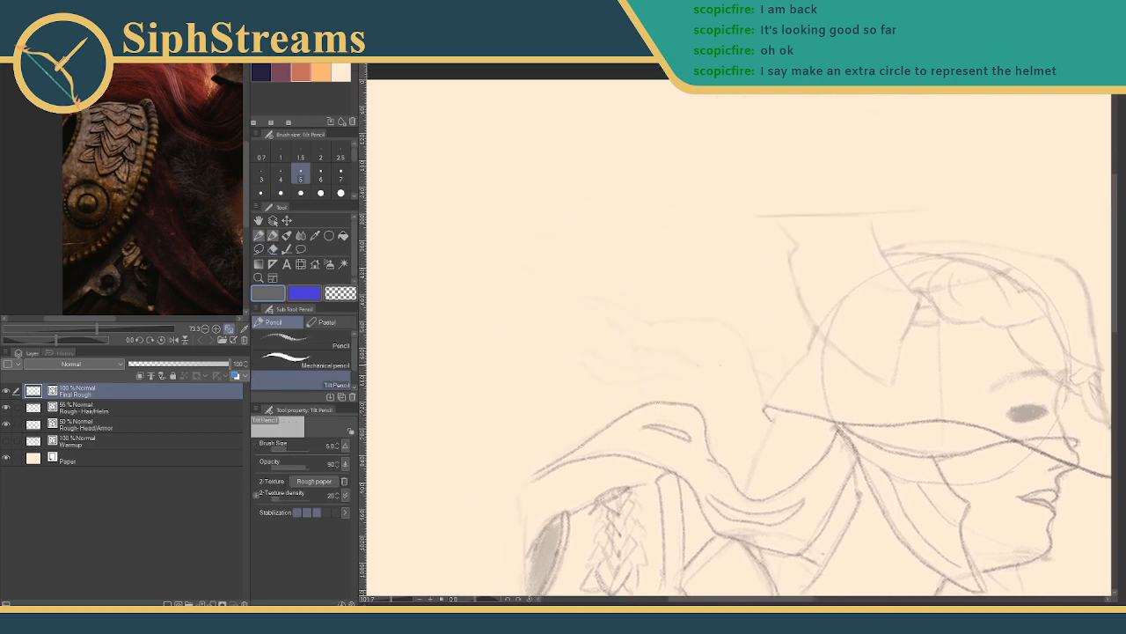
pyautogui.moveTo(765, 411); pyautogui.dragTo(743, 482)
pyautogui.hotkey('ctrl', 'z')
pyautogui.moveTo(775, 417); pyautogui.dragTo(745, 486)
pyautogui.hotkey('ctrl', 'z')
pyautogui.moveTo(776, 414); pyautogui.dragTo(746, 479)
# - Draw the wavy upper hair strands streaming back from the helmet's rear corner and ending in pointed tips
pyautogui.moveTo(763, 405)
pyautogui.mouseDown()
pyautogui.moveTo(752, 370)
pyautogui.moveTo(679, 326)
pyautogui.moveTo(582, 301)
pyautogui.moveTo(602, 281)
pyautogui.mouseUp()
pyautogui.hotkey('ctrl', 'z')
pyautogui.moveTo(766, 403)
pyautogui.mouseDown()
pyautogui.moveTo(738, 329)
pyautogui.moveTo(699, 316)
pyautogui.moveTo(645, 323)
pyautogui.moveTo(590, 293)
pyautogui.moveTo(559, 297)
pyautogui.moveTo(632, 353)
pyautogui.moveTo(653, 350)
pyautogui.moveTo(710, 380)
pyautogui.moveTo(557, 365)
pyautogui.moveTo(628, 416)
pyautogui.mouseUp()
pyautogui.moveTo(684, 372); pyautogui.dragTo(571, 349)
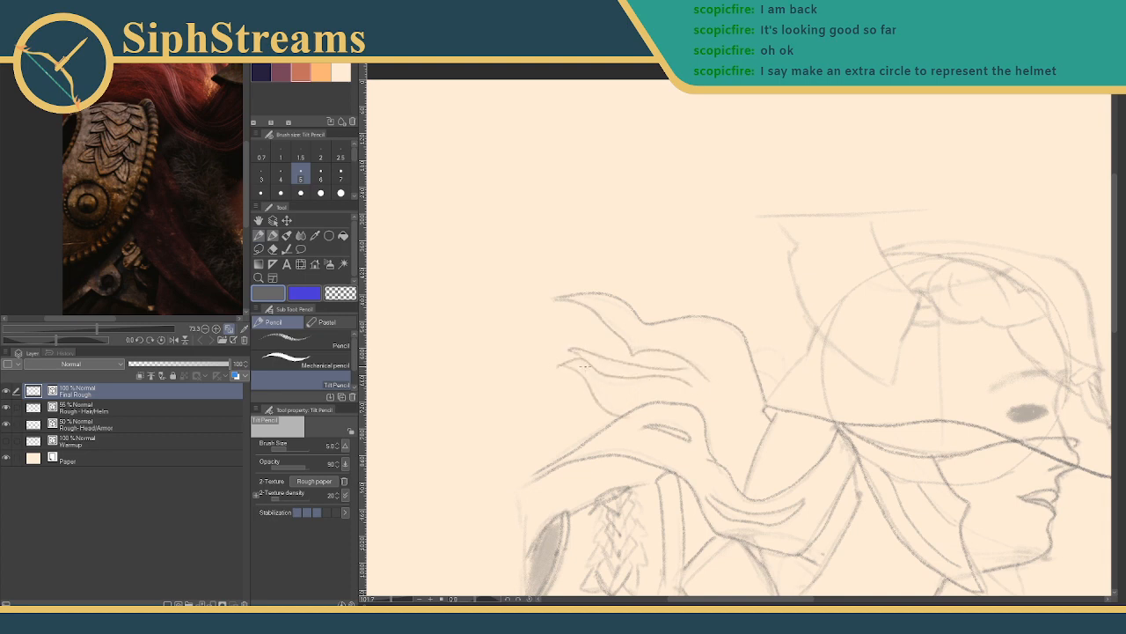
pyautogui.moveTo(753, 362); pyautogui.dragTo(784, 370)
pyautogui.moveTo(771, 302); pyautogui.dragTo(558, 291)
# - Outline the wing base rising from the helmet's side, tracing both edges down to its lower point
pyautogui.moveTo(765, 278)
pyautogui.mouseDown()
pyautogui.moveTo(679, 140)
pyautogui.moveTo(673, 228)
pyautogui.moveTo(693, 218)
pyautogui.moveTo(688, 316)
pyautogui.mouseUp()
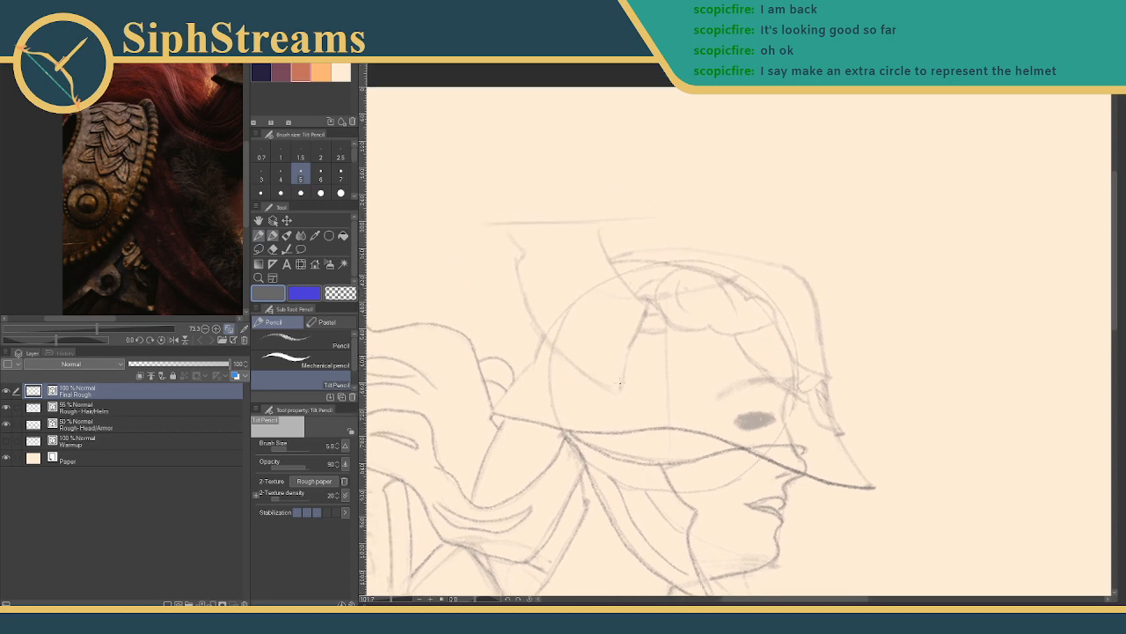
pyautogui.moveTo(616, 396); pyautogui.dragTo(642, 317)
pyautogui.moveTo(601, 222)
pyautogui.mouseDown()
pyautogui.moveTo(618, 273)
pyautogui.moveTo(649, 308)
pyautogui.mouseUp()
pyautogui.moveTo(508, 224)
pyautogui.mouseDown()
pyautogui.moveTo(545, 348)
pyautogui.moveTo(625, 396)
pyautogui.mouseUp()
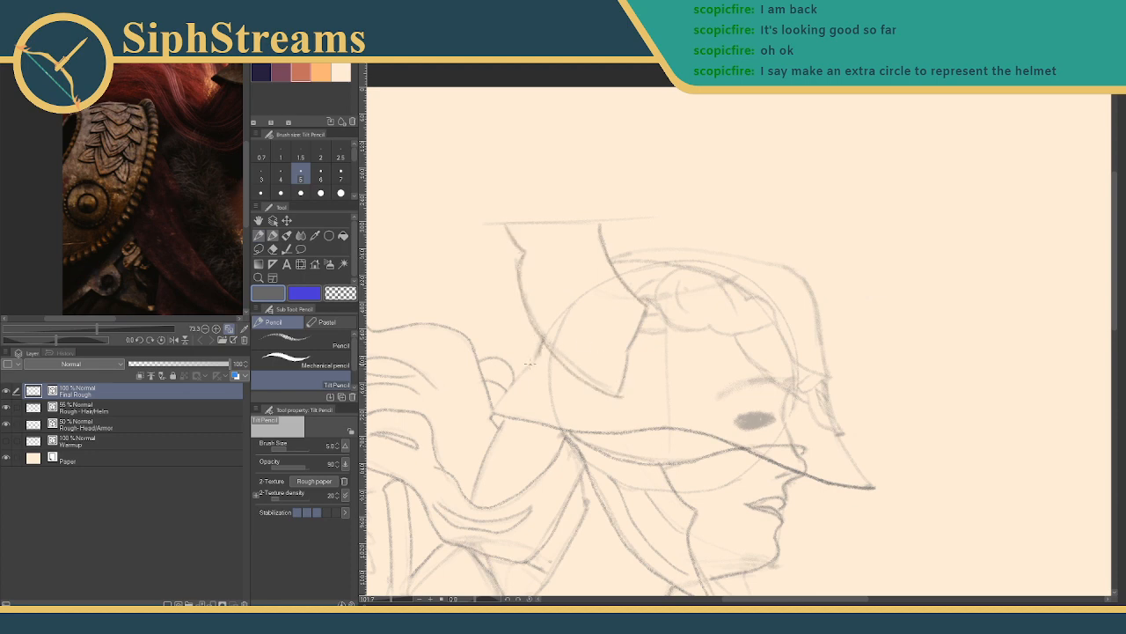
# - Draw the helmet's back edge from its rear corner up to the wing base, redoing the stroke as needed
pyautogui.moveTo(533, 364)
pyautogui.mouseDown()
pyautogui.moveTo(495, 413)
pyautogui.moveTo(517, 367)
pyautogui.mouseUp()
pyautogui.hotkey('ctrl', 'z')
pyautogui.hotkey('ctrl', 'z')
pyautogui.moveTo(492, 414); pyautogui.dragTo(532, 363)
pyautogui.hotkey('ctrl', 'z')
pyautogui.moveTo(492, 413); pyautogui.dragTo(530, 363)
pyautogui.moveTo(708, 296)
pyautogui.mouseDown()
pyautogui.moveTo(606, 244)
pyautogui.moveTo(603, 256)
pyautogui.mouseUp()
pyautogui.moveTo(733, 401)
pyautogui.mouseDown()
pyautogui.moveTo(769, 444)
pyautogui.moveTo(740, 412)
pyautogui.moveTo(750, 423)
pyautogui.mouseUp()
pyautogui.hotkey('ctrl', 'z')
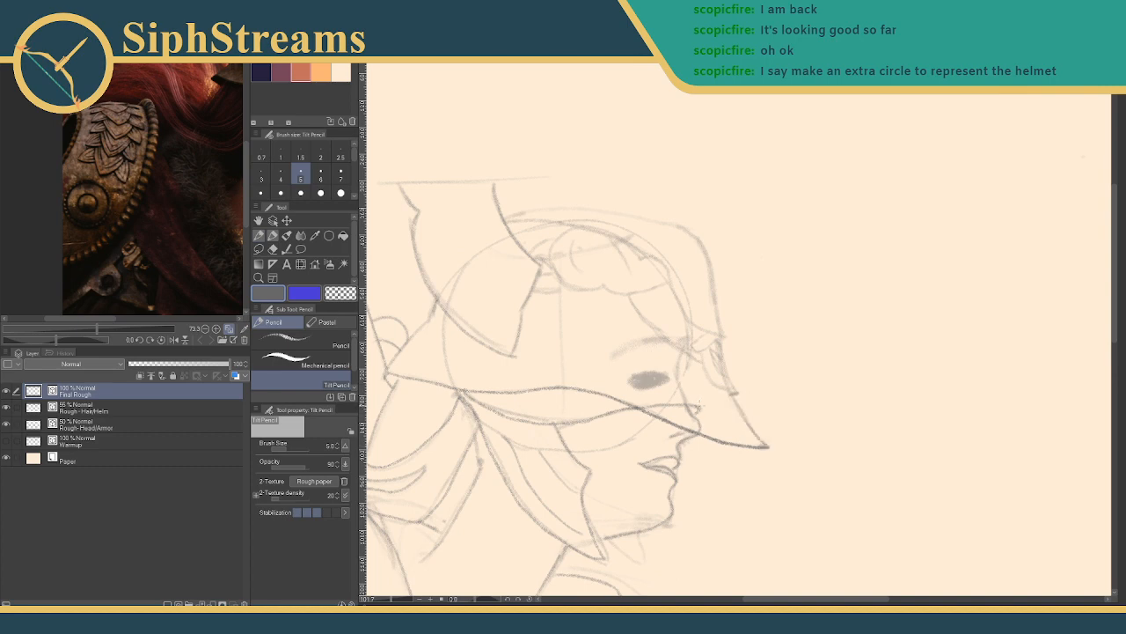
# - Trace the small ornament on the helmet's front edge above the pointed visor
pyautogui.moveTo(704, 388); pyautogui.dragTo(658, 371)
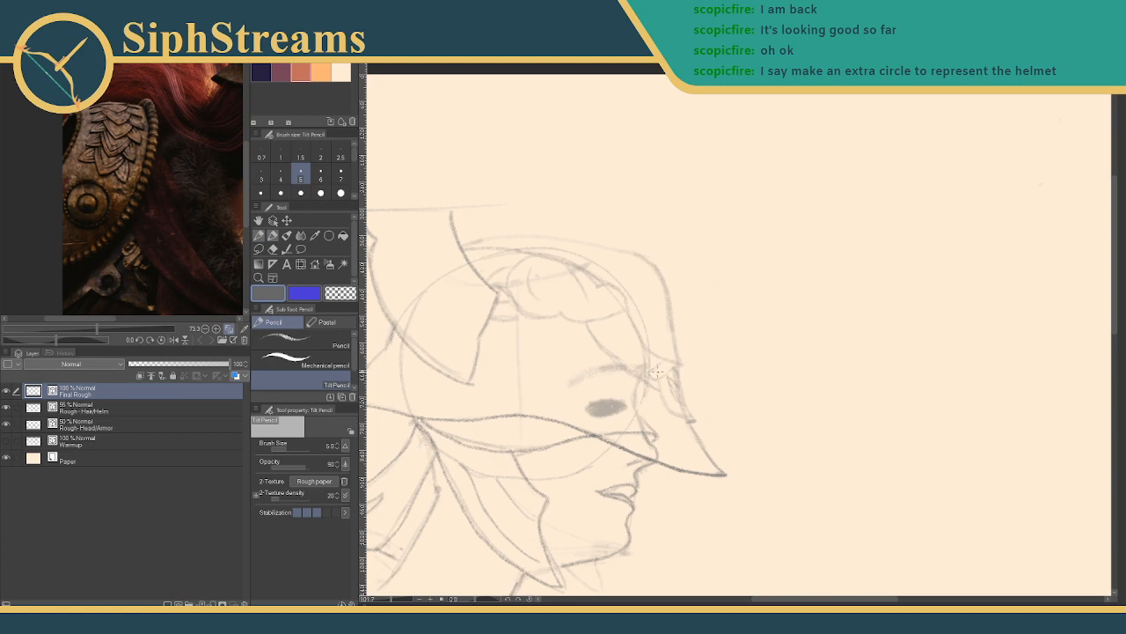
pyautogui.moveTo(658, 381)
pyautogui.mouseDown()
pyautogui.moveTo(685, 417)
pyautogui.moveTo(676, 371)
pyautogui.moveTo(687, 404)
pyautogui.mouseUp()
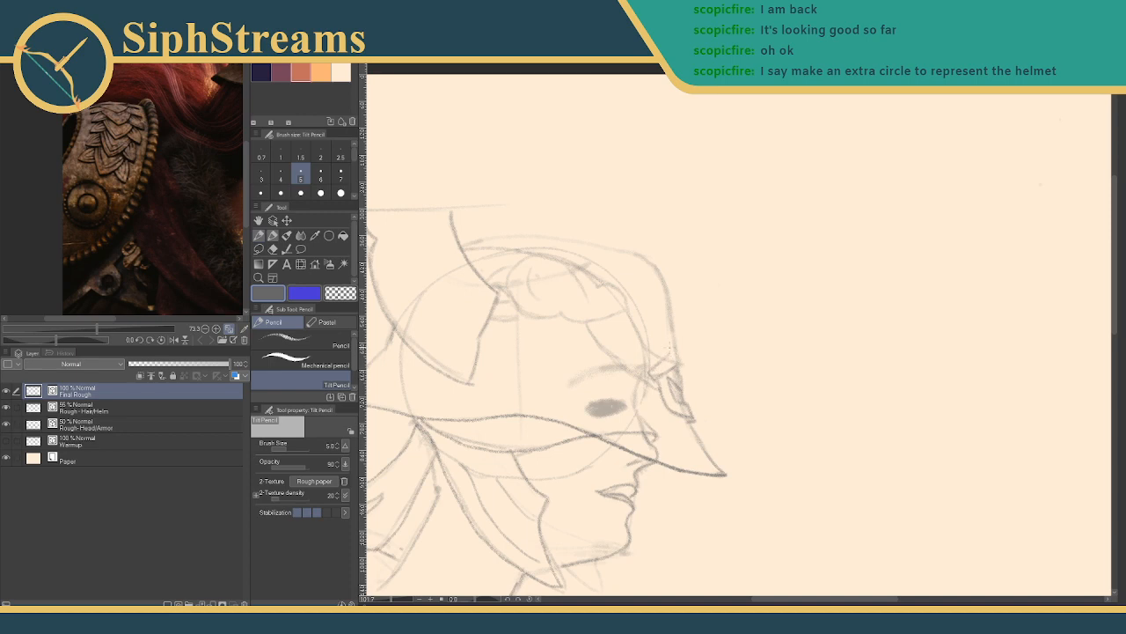
pyautogui.press('e')
pyautogui.press('p')
pyautogui.press('e')
pyautogui.press('p')
# - Outline the curled ornament on the helmet's upper side and its edge line down to the front ornament
pyautogui.moveTo(562, 313)
pyautogui.mouseDown()
pyautogui.moveTo(588, 323)
pyautogui.moveTo(624, 309)
pyautogui.mouseUp()
pyautogui.moveTo(526, 255)
pyautogui.mouseDown()
pyautogui.moveTo(506, 301)
pyautogui.moveTo(559, 309)
pyautogui.mouseUp()
pyautogui.hotkey('ctrl', 'z')
pyautogui.moveTo(526, 253)
pyautogui.mouseDown()
pyautogui.moveTo(511, 278)
pyautogui.moveTo(519, 304)
pyautogui.moveTo(564, 311)
pyautogui.moveTo(494, 320)
pyautogui.moveTo(522, 309)
pyautogui.moveTo(501, 301)
pyautogui.moveTo(495, 315)
pyautogui.moveTo(512, 324)
pyautogui.moveTo(513, 307)
pyautogui.moveTo(497, 327)
pyautogui.moveTo(521, 313)
pyautogui.moveTo(488, 279)
pyautogui.moveTo(523, 264)
pyautogui.moveTo(546, 291)
pyautogui.moveTo(569, 275)
pyautogui.moveTo(548, 268)
pyautogui.moveTo(621, 297)
pyautogui.moveTo(679, 359)
pyautogui.mouseUp()
pyautogui.hotkey('ctrl', 'z')
pyautogui.hotkey('ctrl', 'z')
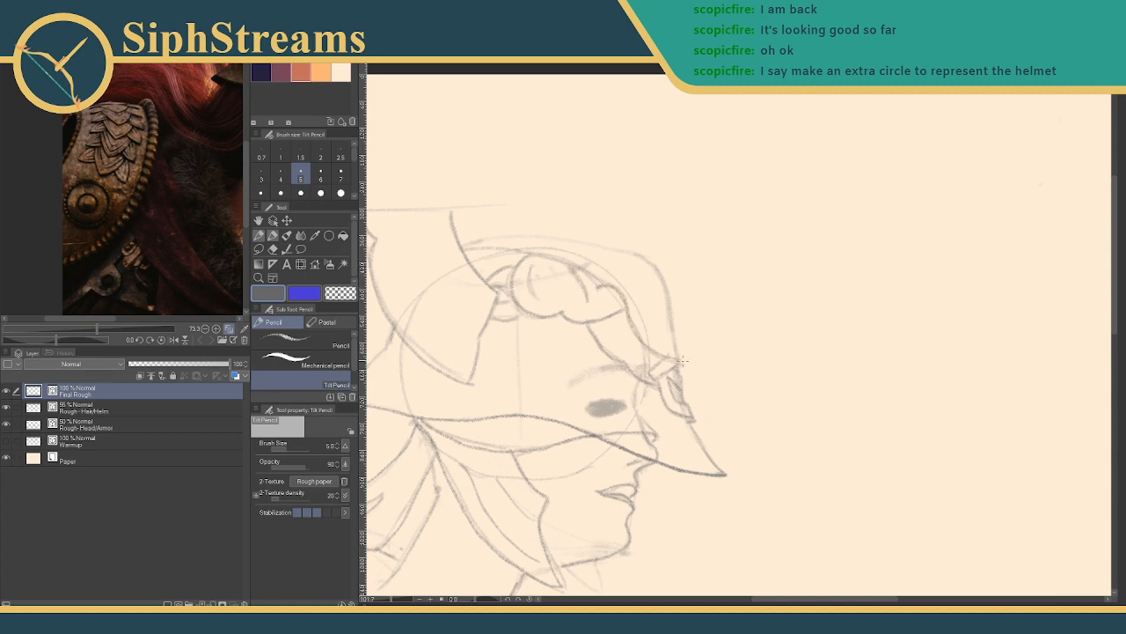
pyautogui.moveTo(598, 285)
pyautogui.mouseDown()
pyautogui.moveTo(562, 259)
pyautogui.moveTo(493, 258)
pyautogui.moveTo(493, 247)
pyautogui.moveTo(577, 267)
pyautogui.moveTo(600, 286)
pyautogui.mouseUp()
pyautogui.hotkey('ctrl', 'z')
# - Draw the helmet crown's front contour and its inner curve back to the wing base
pyautogui.moveTo(456, 248)
pyautogui.mouseDown()
pyautogui.moveTo(515, 236)
pyautogui.moveTo(576, 242)
pyautogui.mouseUp()
pyautogui.hotkey('ctrl', 'z')
pyautogui.moveTo(687, 365)
pyautogui.mouseDown()
pyautogui.moveTo(670, 289)
pyautogui.moveTo(630, 249)
pyautogui.mouseUp()
pyautogui.moveTo(550, 237)
pyautogui.mouseDown()
pyautogui.moveTo(630, 276)
pyautogui.moveTo(615, 278)
pyautogui.mouseUp()
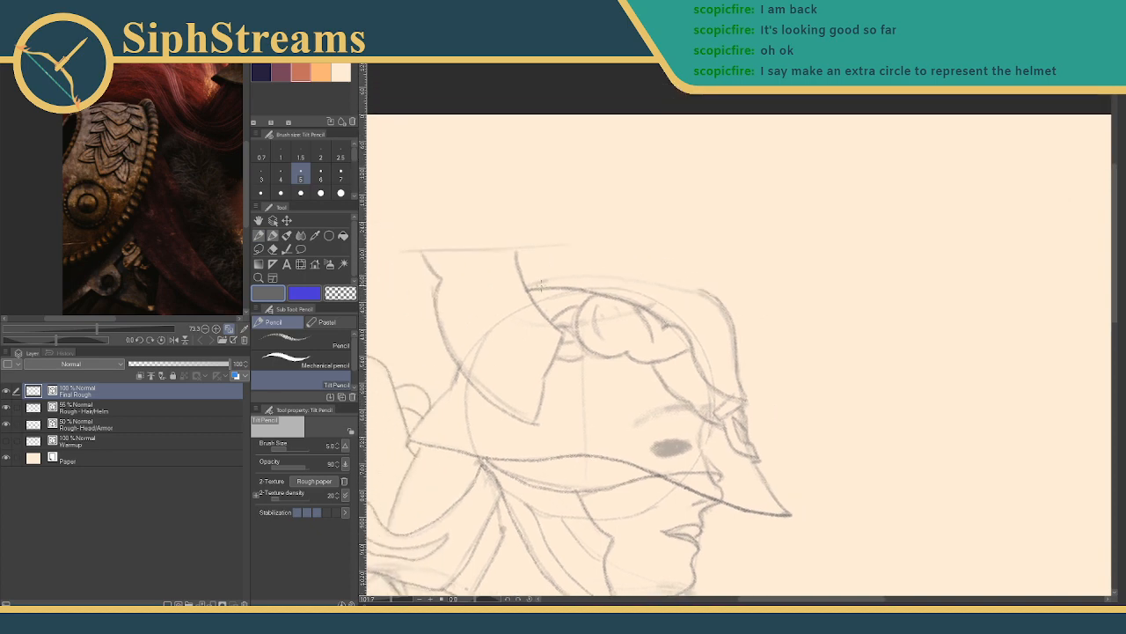
pyautogui.moveTo(527, 287)
pyautogui.mouseDown()
pyautogui.moveTo(641, 279)
pyautogui.moveTo(705, 295)
pyautogui.moveTo(530, 274)
pyautogui.moveTo(576, 239)
pyautogui.moveTo(538, 174)
pyautogui.moveTo(556, 170)
pyautogui.mouseUp()
pyautogui.hotkey('ctrl', 'z')
pyautogui.hotkey('ctrl', 'z')
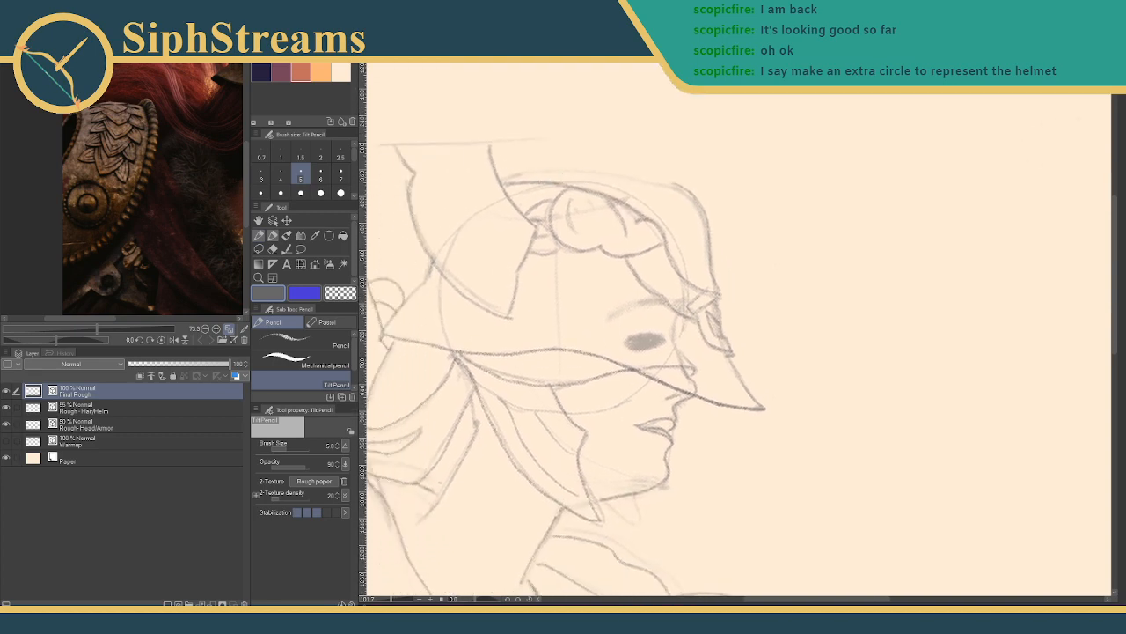
# - Rotate the canvas to draw the helmet crown's outer top line, and restore the canvas to upright
pyautogui.moveTo(480, 604); pyautogui.dragTo(520, 604)
pyautogui.moveTo(591, 292); pyautogui.dragTo(517, 371)
pyautogui.hotkey('ctrl', 'z')
pyautogui.moveTo(482, 427)
pyautogui.mouseDown()
pyautogui.moveTo(527, 345)
pyautogui.moveTo(575, 306)
pyautogui.mouseUp()
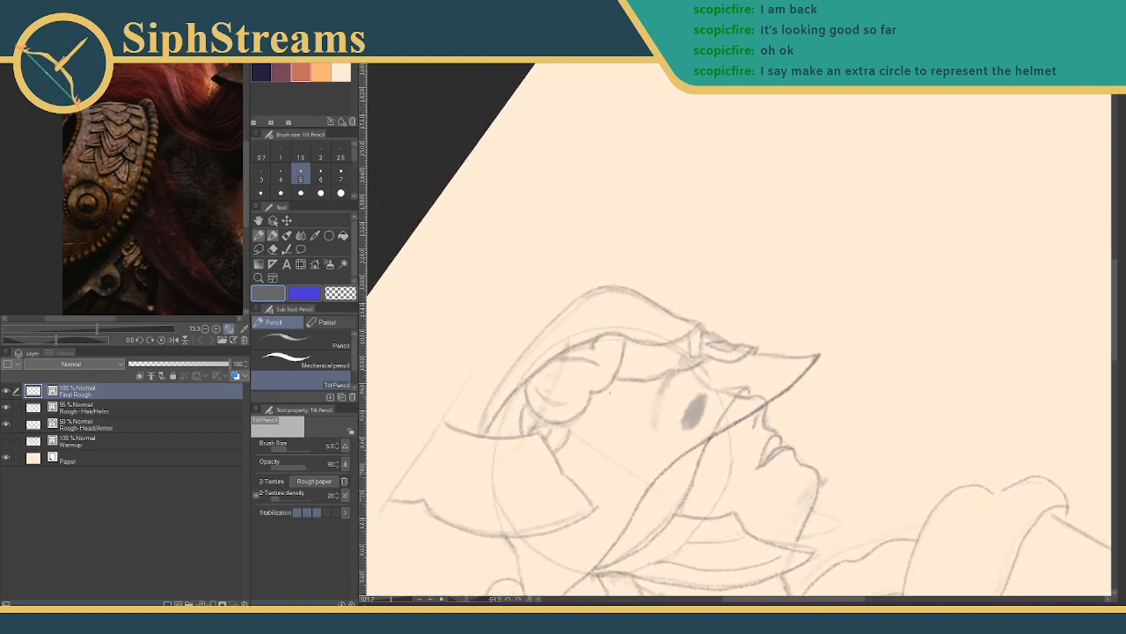
pyautogui.click(519, 600)
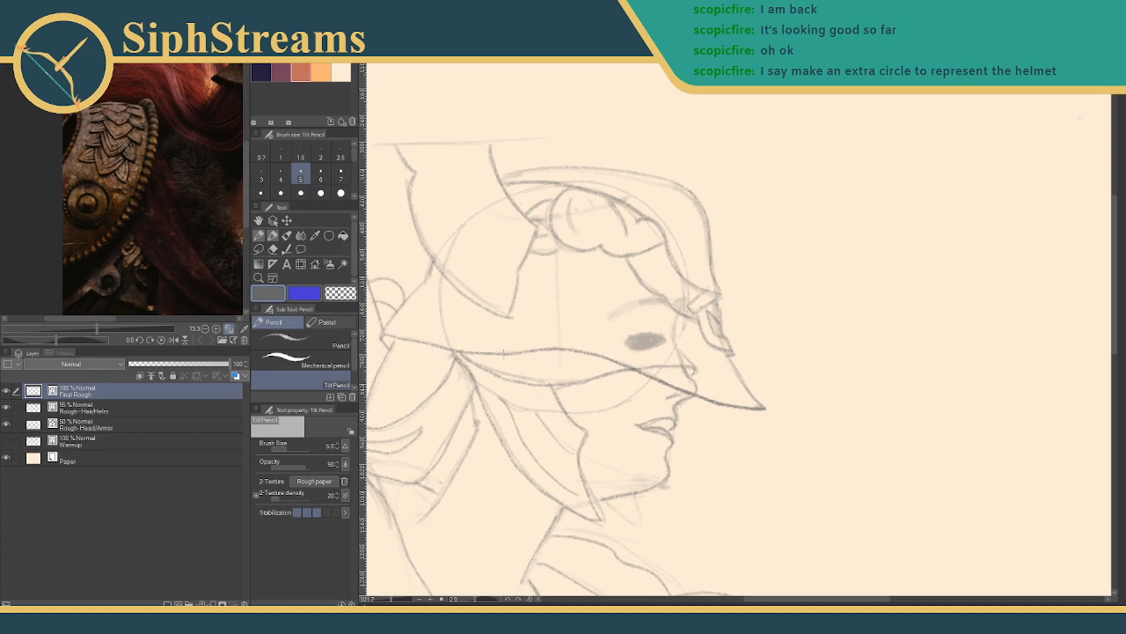
# - Hide the Rough-Hair/Helm and Rough-Head/Armor layers to leave only the Final Rough linework on the paper
pyautogui.moveTo(536, 334)
pyautogui.mouseDown()
pyautogui.moveTo(633, 204)
pyautogui.moveTo(671, 231)
pyautogui.moveTo(716, 151)
pyautogui.moveTo(713, 235)
pyautogui.mouseUp()
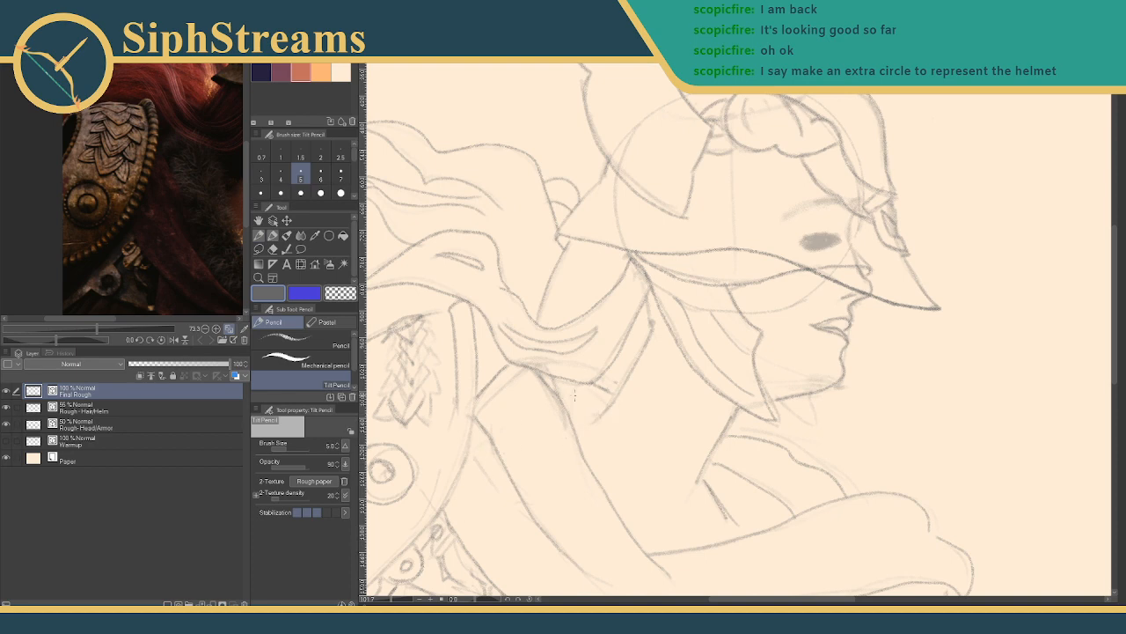
pyautogui.moveTo(602, 411); pyautogui.dragTo(583, 420)
pyautogui.hotkey('ctrl', 'z')
pyautogui.scroll(-5, 738, 327)
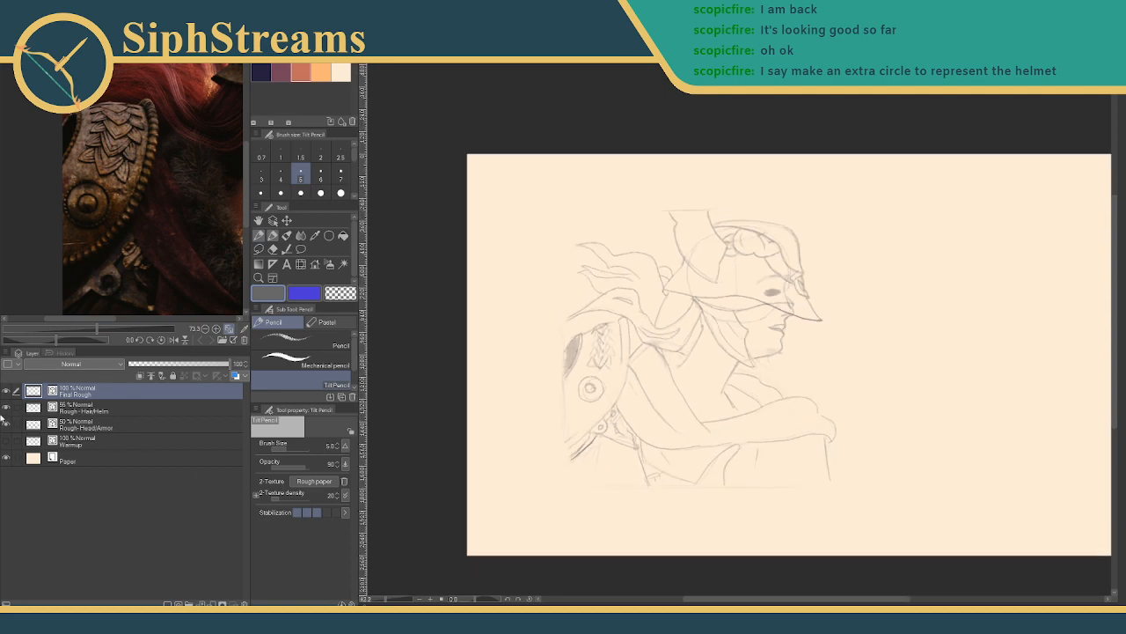
pyautogui.click(6, 407)
pyautogui.click(6, 424)
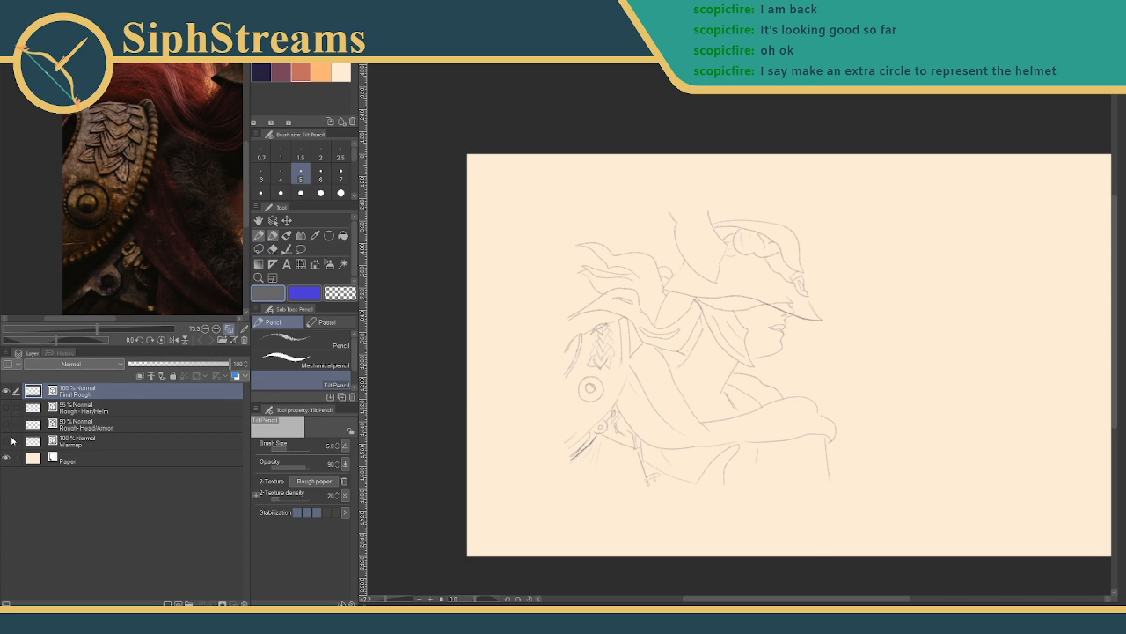
# - Zoom the reference out to the whole warrior image and dismiss the Windows Security notification
pyautogui.moveTo(202, 234); pyautogui.dragTo(82, 331)
pyautogui.moveTo(140, 273); pyautogui.dragTo(128, 277)
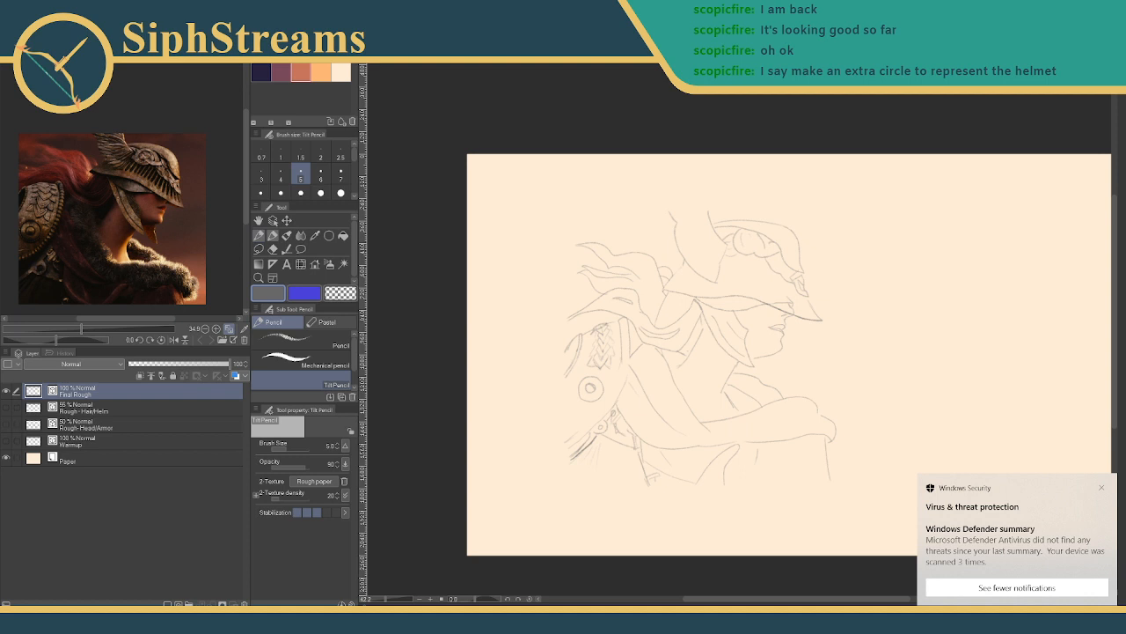
pyautogui.click(1101, 487)
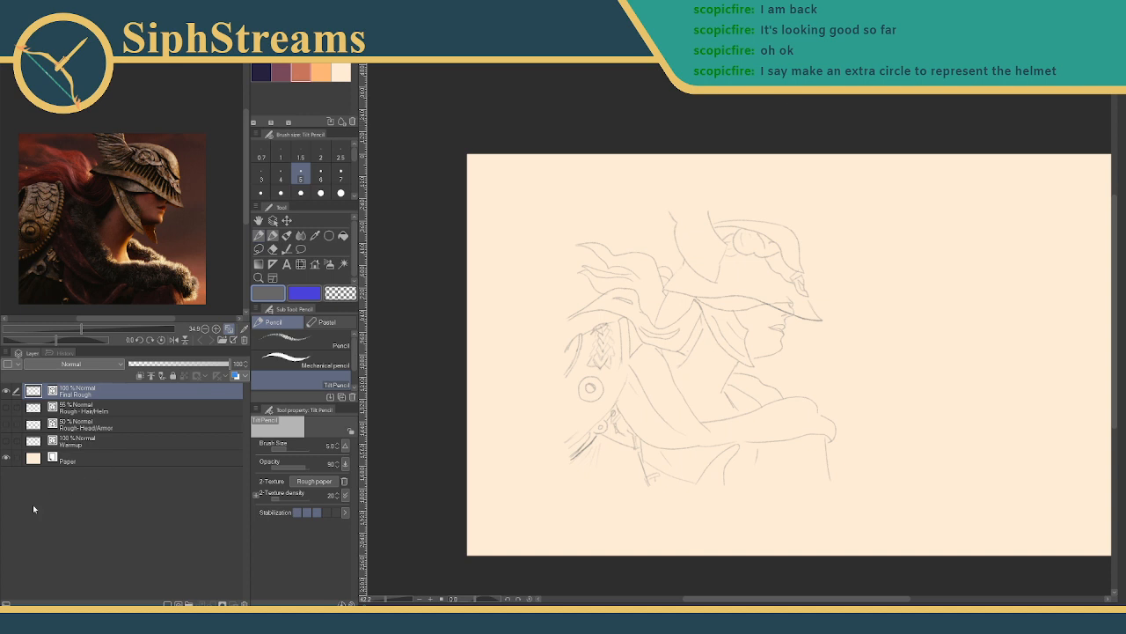
# - Group the four sketch layers from Warmup to Final Rough into a folder named Rough Outlines
pyautogui.click(75, 444)
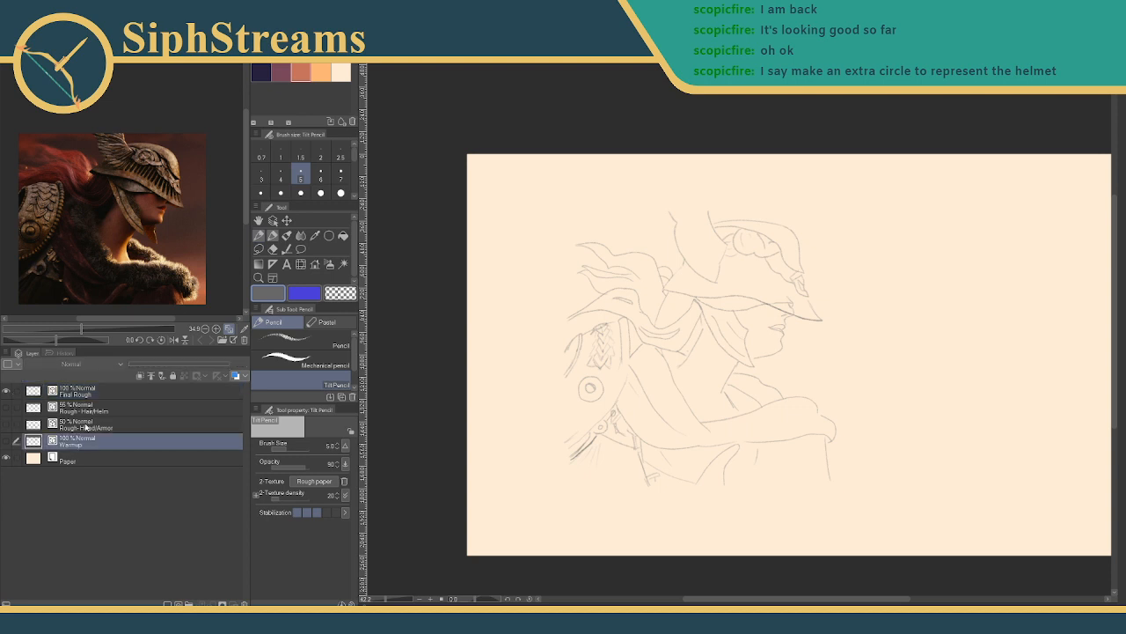
pyautogui.keyDown('shift'); pyautogui.click(91, 394); pyautogui.keyUp('shift')
pyautogui.rightClick(105, 406)
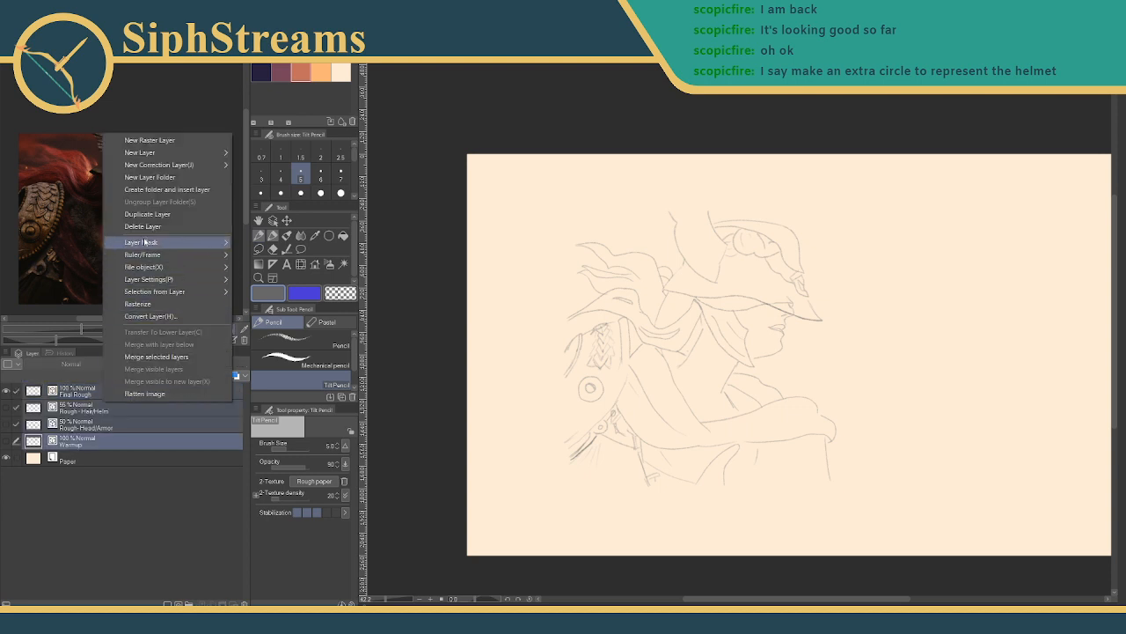
pyautogui.moveTo(141, 243)
pyautogui.click(150, 190)
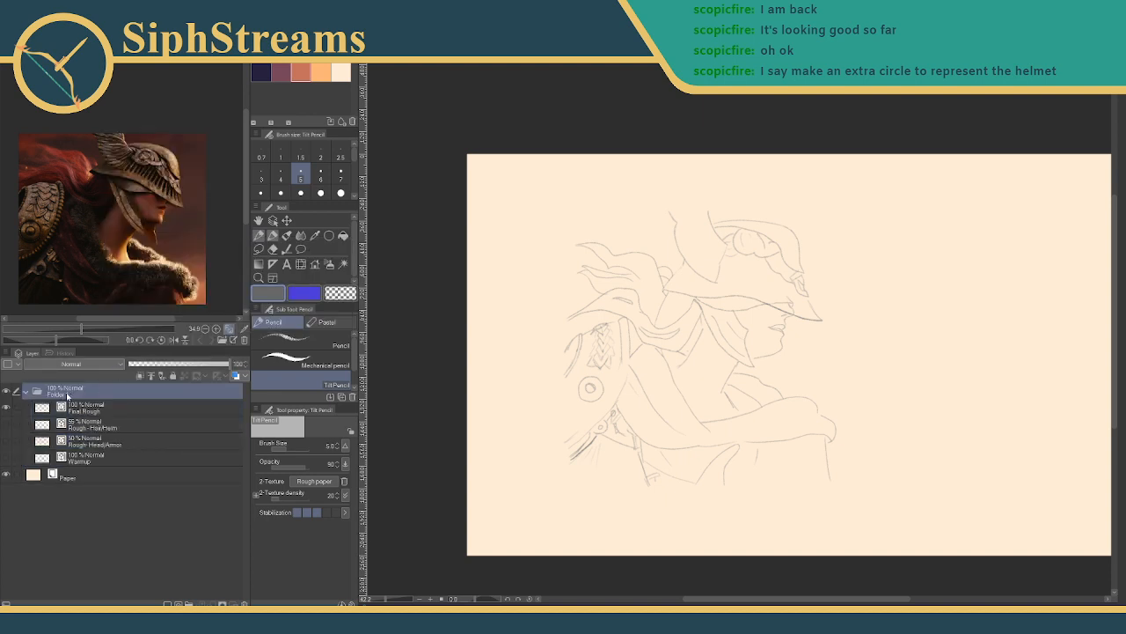
pyautogui.doubleClick(67, 392)
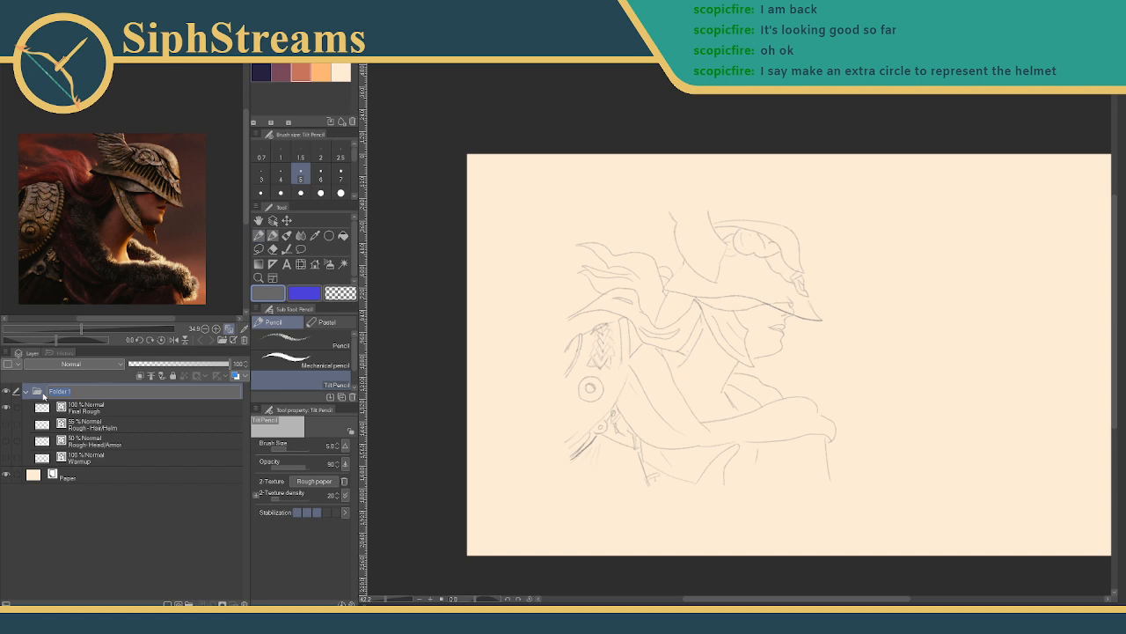
pyautogui.write('Rough Outline')
pyautogui.press('Return')
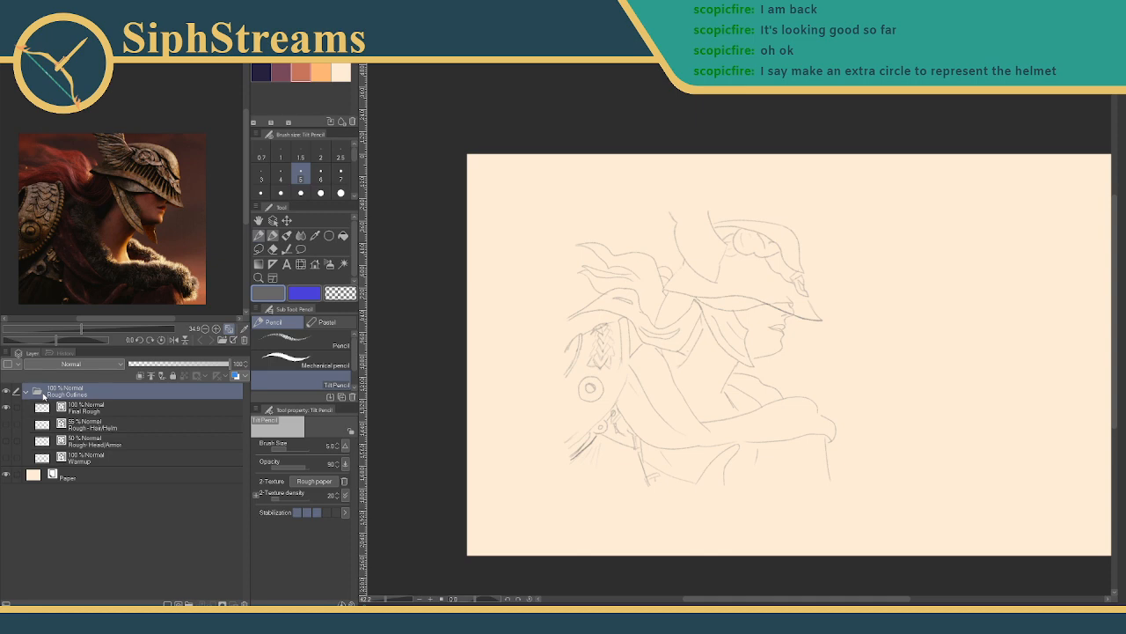
# - Collapse the Rough Outlines folder and add a new vector layer at the top of the layer stack
pyautogui.moveTo(384, 599); pyautogui.dragTo(383, 600)
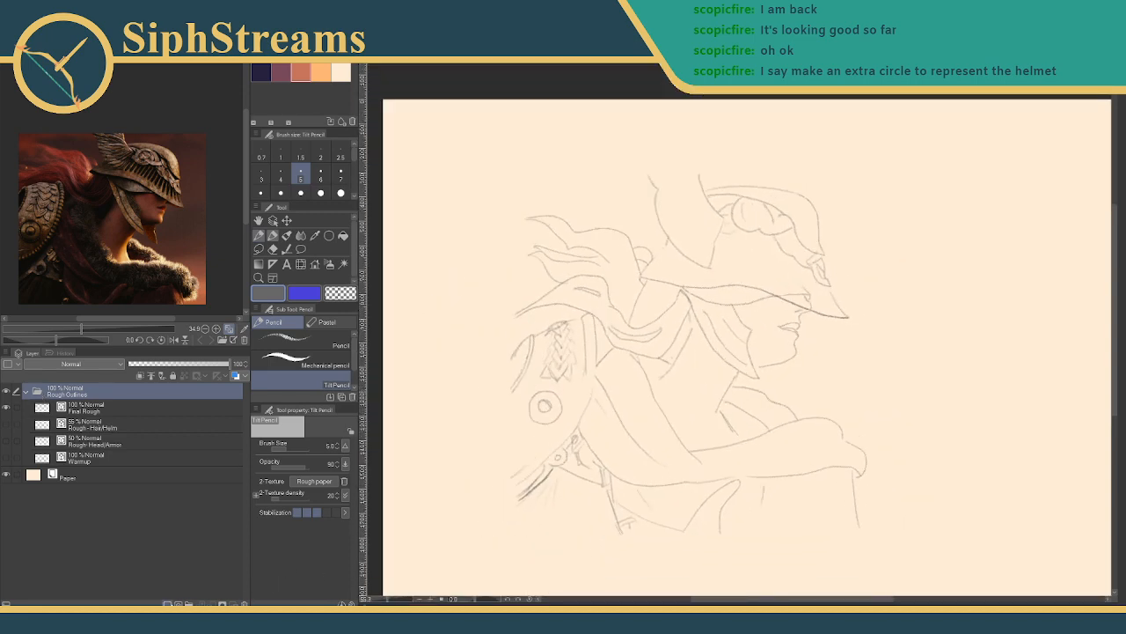
pyautogui.click(28, 421)
pyautogui.click(39, 394)
pyautogui.click(27, 392)
pyautogui.click(87, 412)
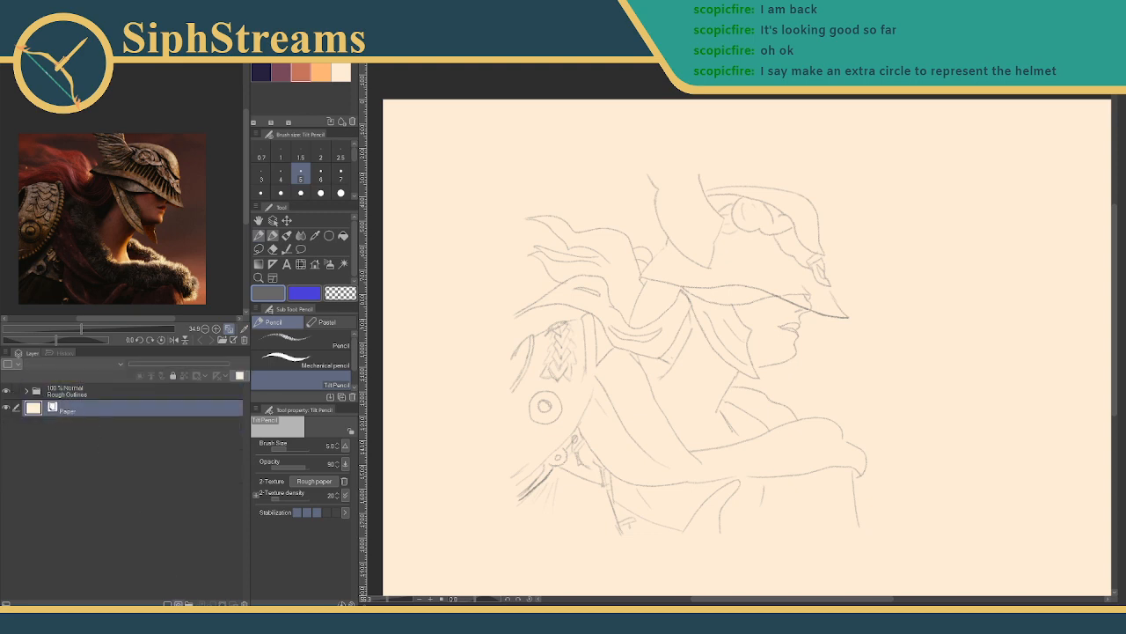
pyautogui.click(178, 604)
pyautogui.moveTo(64, 409); pyautogui.dragTo(75, 388)
pyautogui.doubleClick(74, 394)
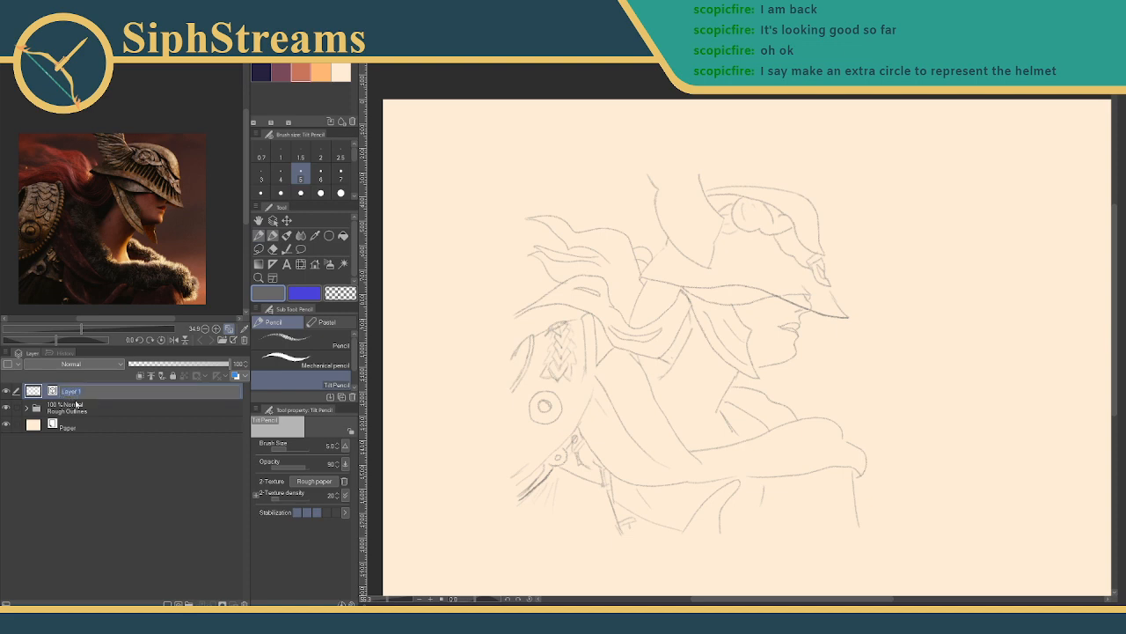
pyautogui.write('Finer Details')
pyautogui.press('BackSpace')
pyautogui.press('BackSpace')
pyautogui.press('BackSpace')
pyautogui.press('BackSpace')
pyautogui.press('BackSpace')
pyautogui.press('BackSpace')
pyautogui.press('BackSpace')
pyautogui.press('BackSpace')
pyautogui.press('BackSpace')
pyautogui.press('BackSpace')
pyautogui.press('BackSpace')
pyautogui.press('Return')
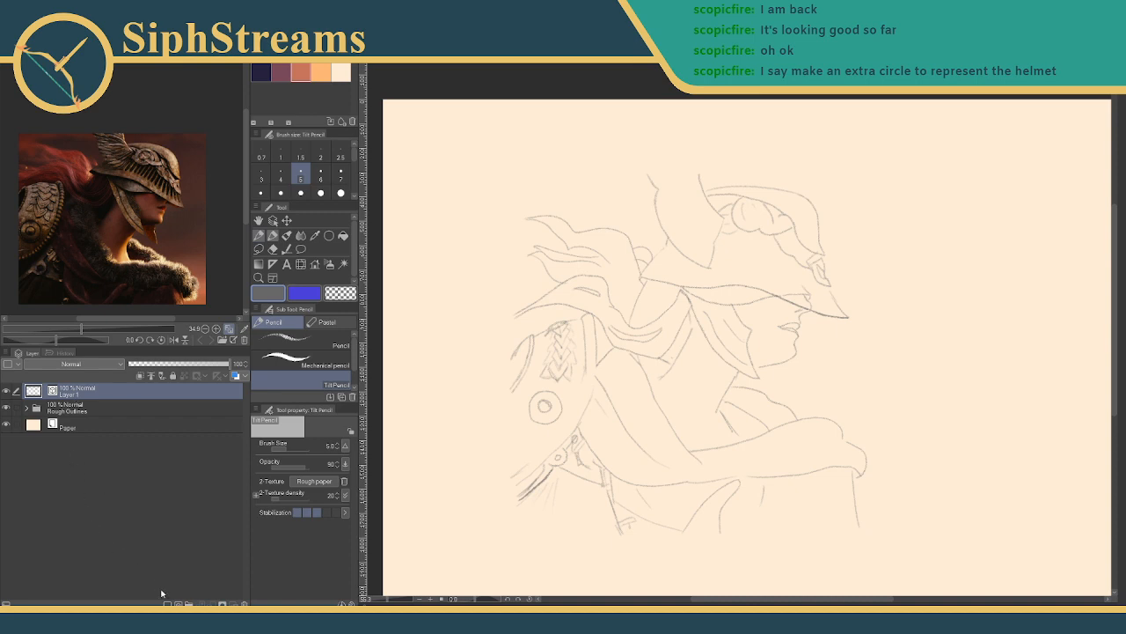
# - Create a folder named Fine Detail Outline at the top of the stack and move the new vector layer into it
pyautogui.click(188, 603)
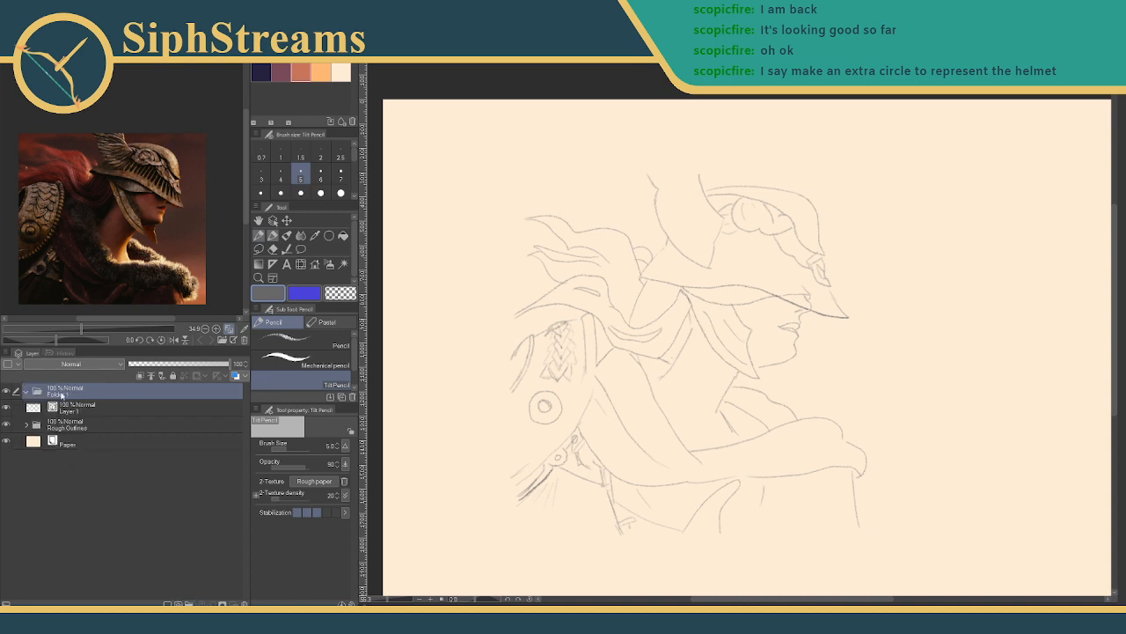
pyautogui.doubleClick(60, 392)
pyautogui.write('Fine Detail Outline')
pyautogui.press('Return')
pyautogui.moveTo(76, 403); pyautogui.dragTo(28, 394)
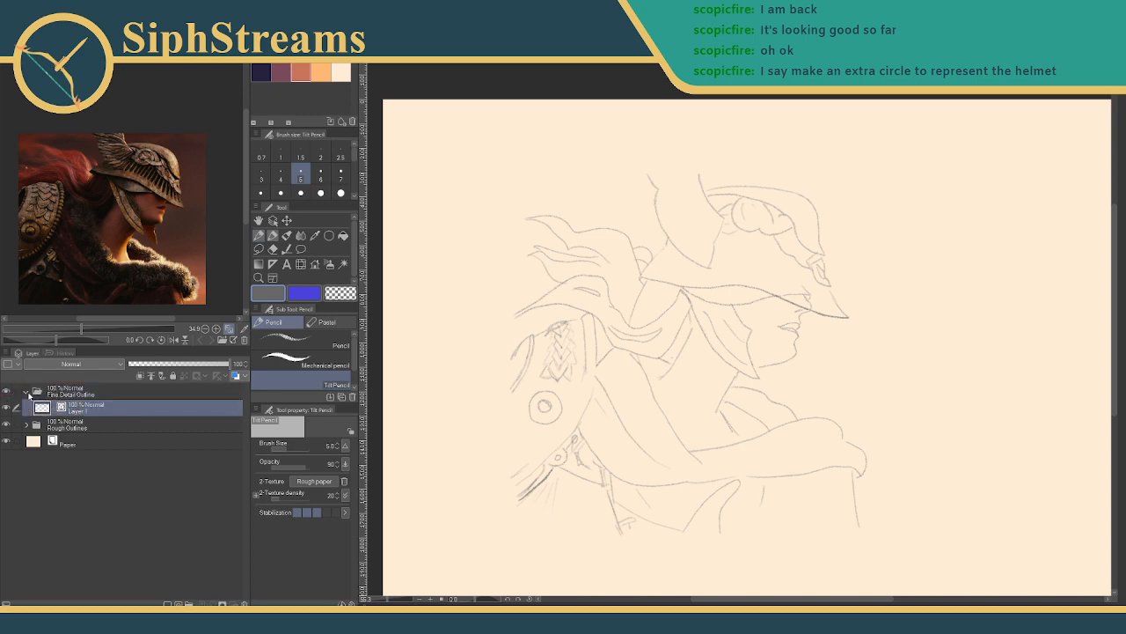
# - Add a raster layer between the Fine Detail Outline and Rough Outlines folders and rename it Shadow/Value Blocking
pyautogui.click(95, 392)
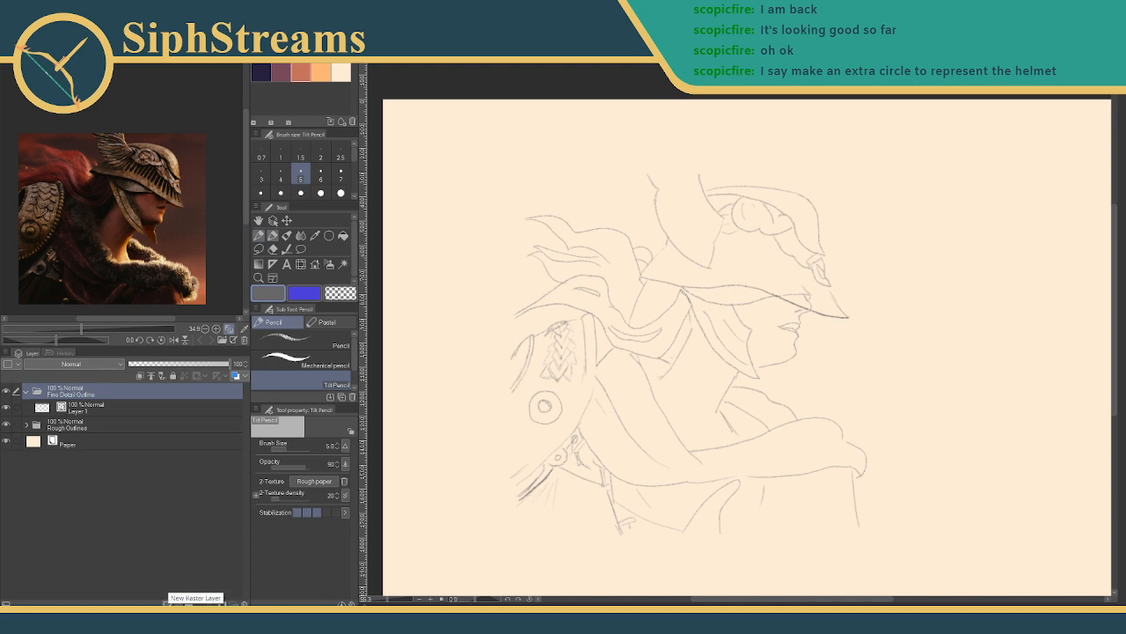
pyautogui.click(67, 443)
pyautogui.click(168, 604)
pyautogui.click(26, 390)
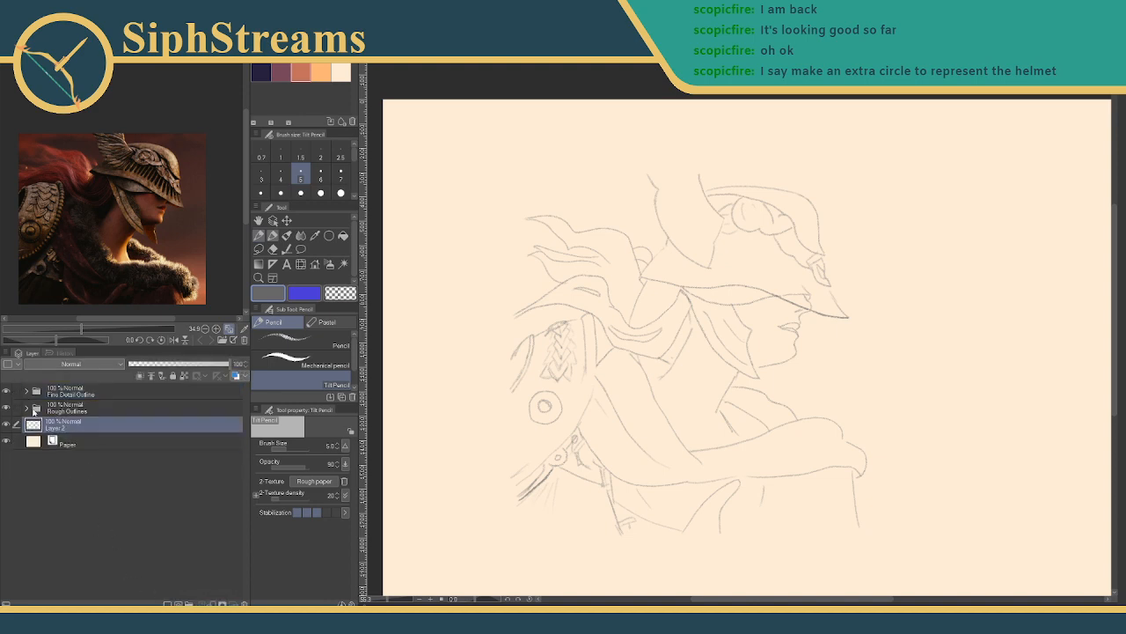
pyautogui.moveTo(68, 430); pyautogui.dragTo(69, 412)
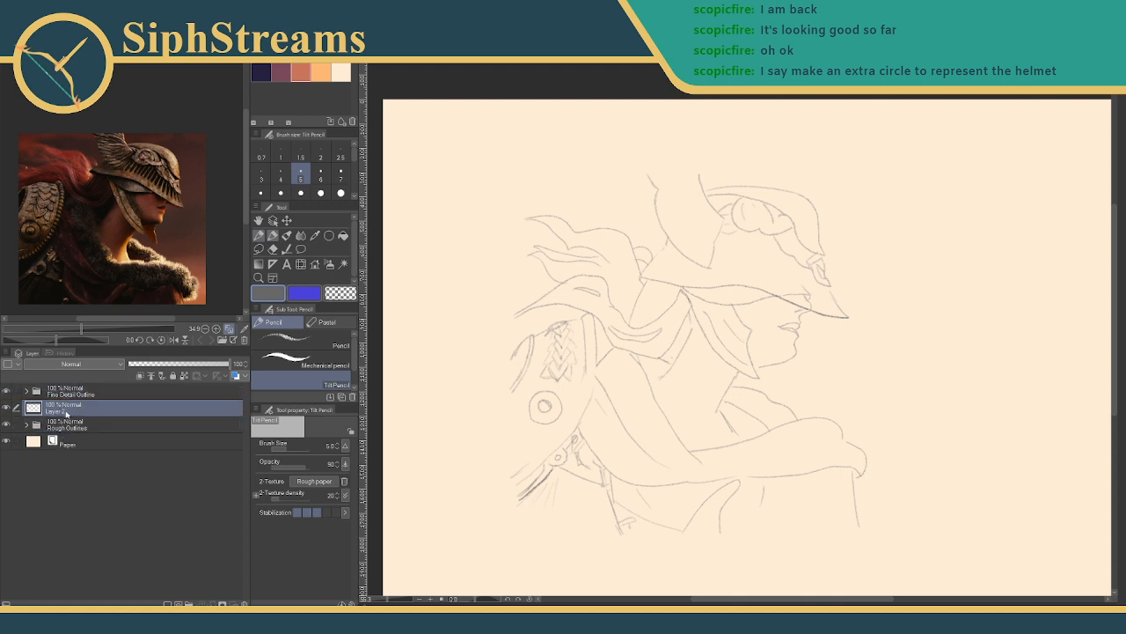
pyautogui.doubleClick(62, 411)
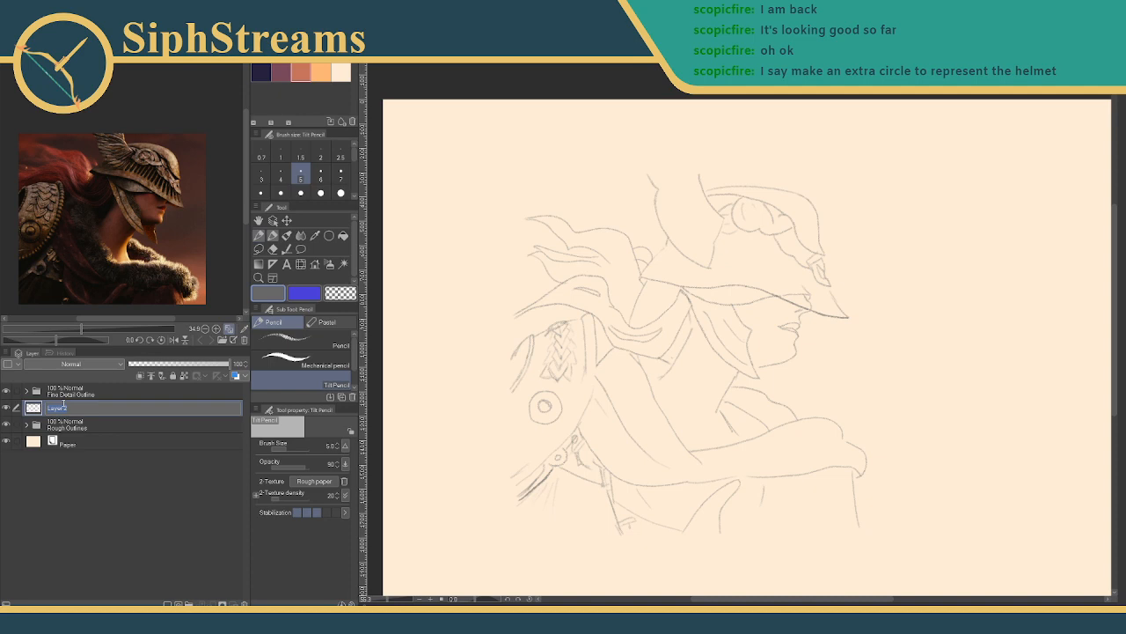
pyautogui.write('Shadow/Value Blocking')
pyautogui.press('Return')
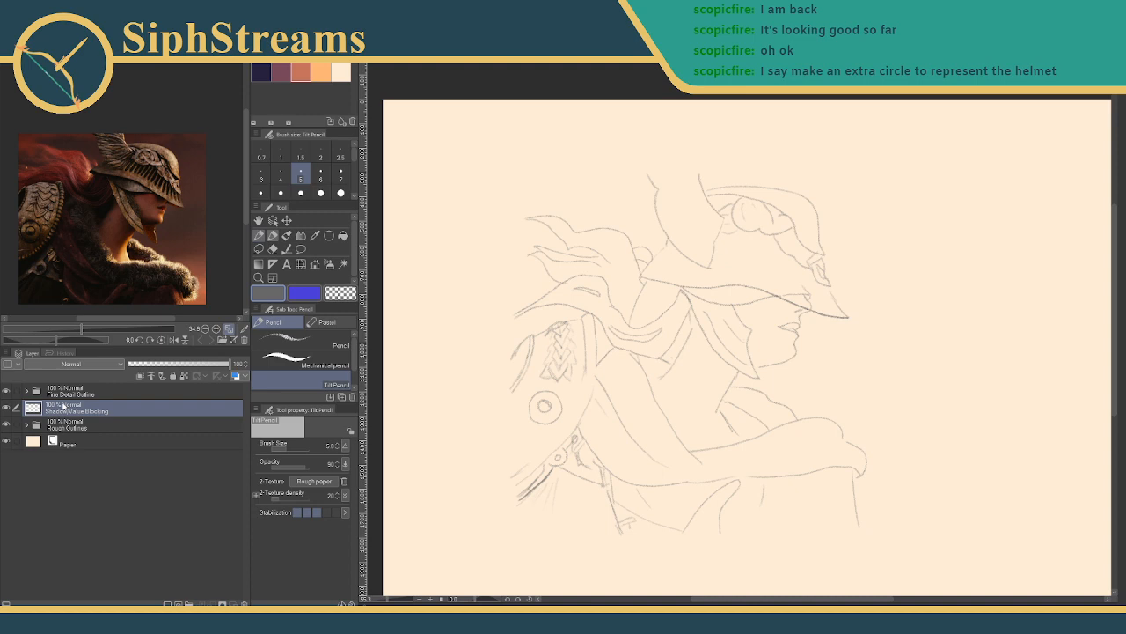